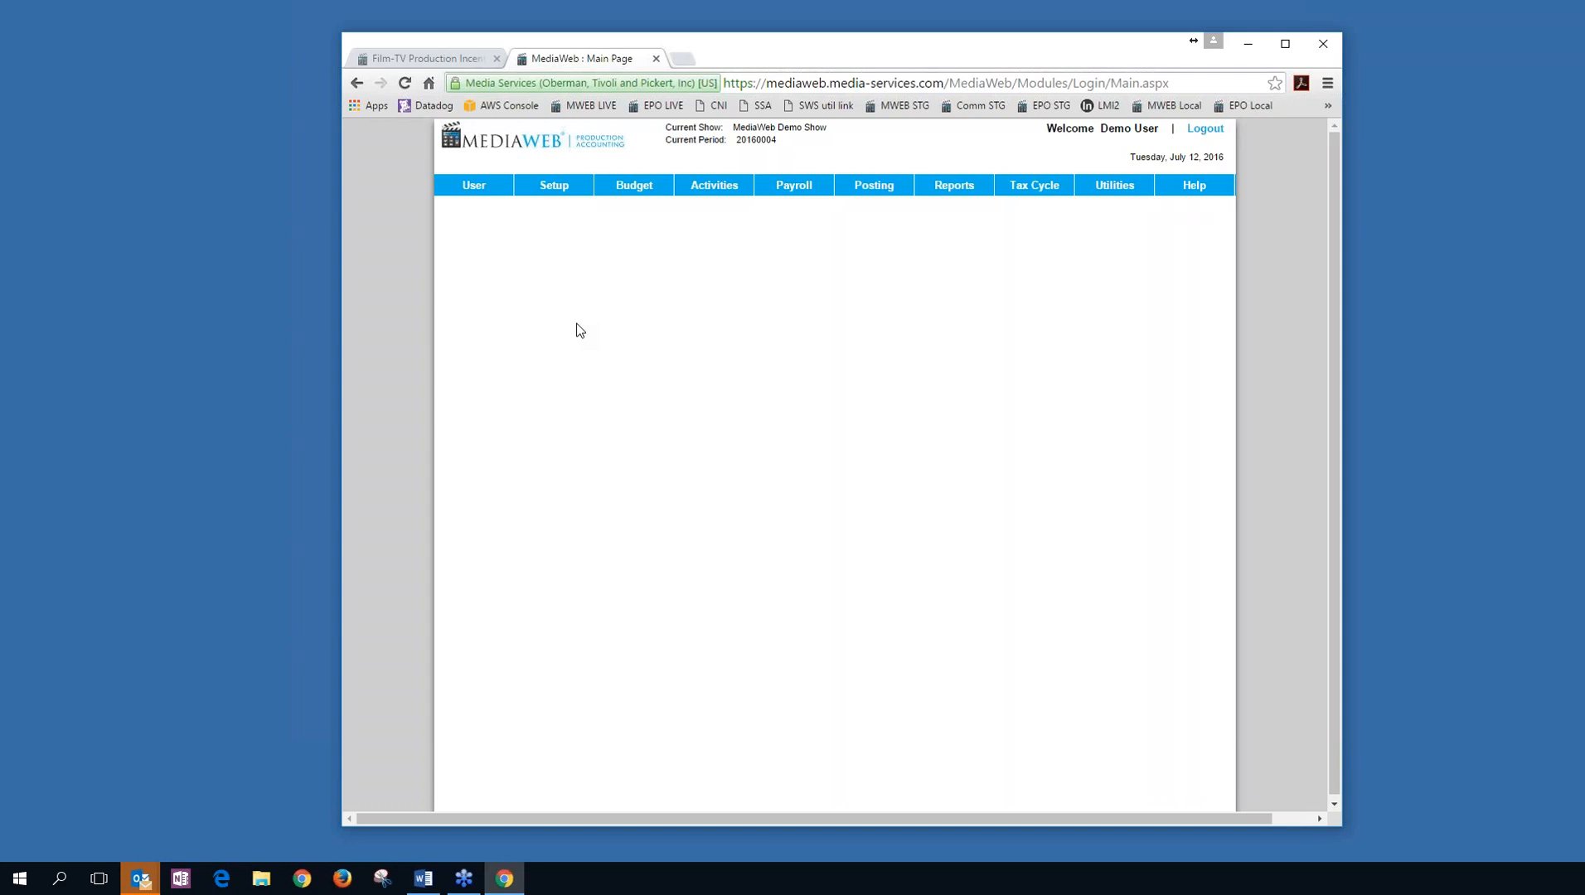
# Open EPISODE 1 BUDGET - FINAL for editing in Budget/EFC Maintenance.
pyautogui.click(623, 185)
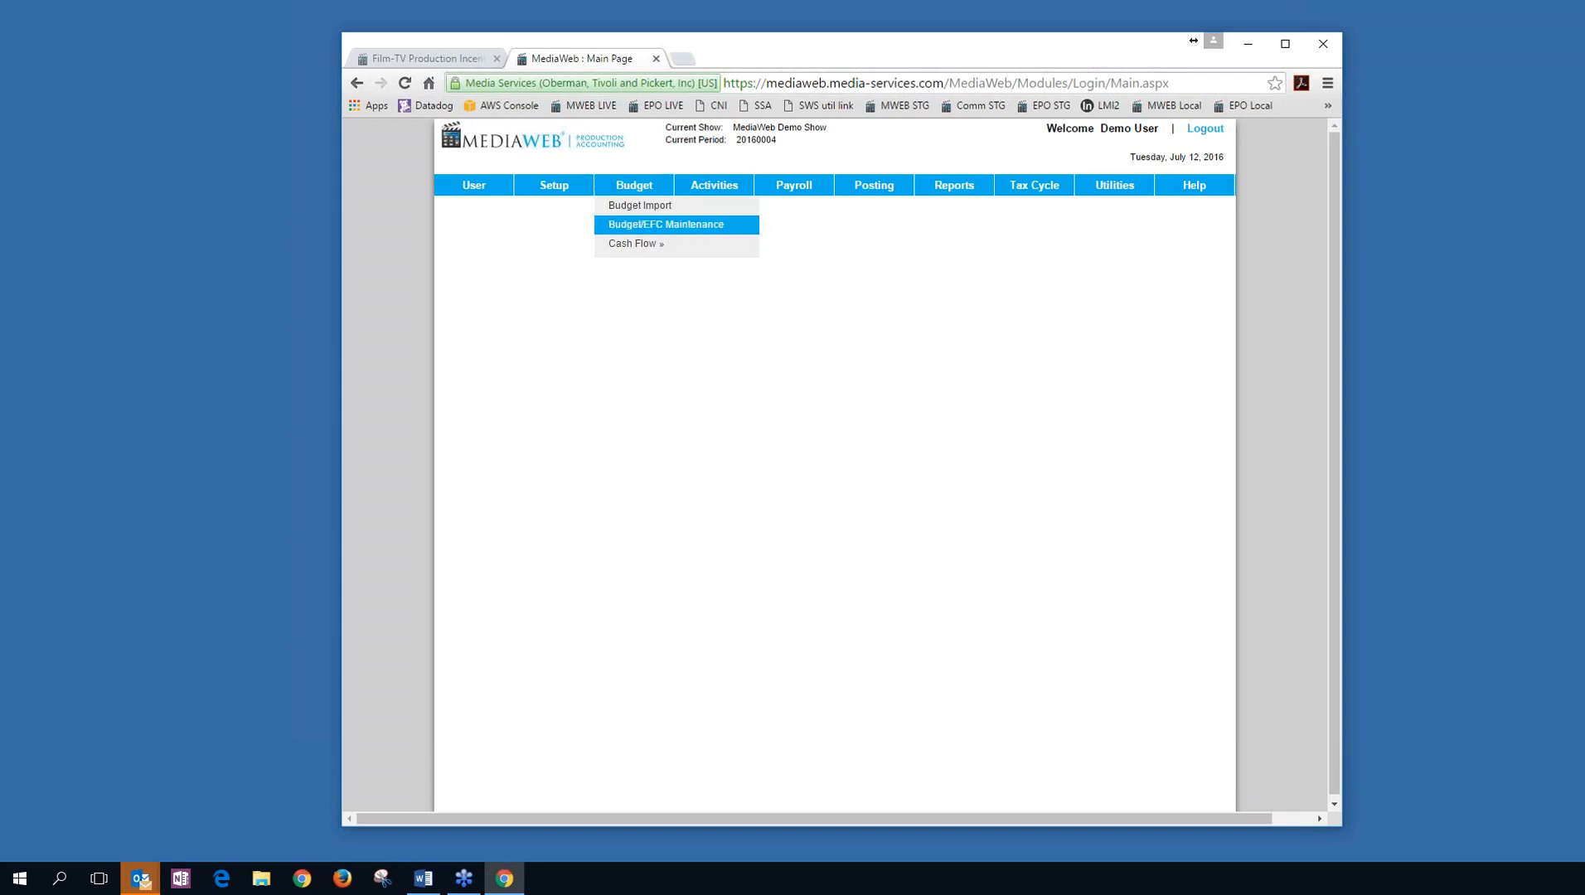
pyautogui.click(666, 225)
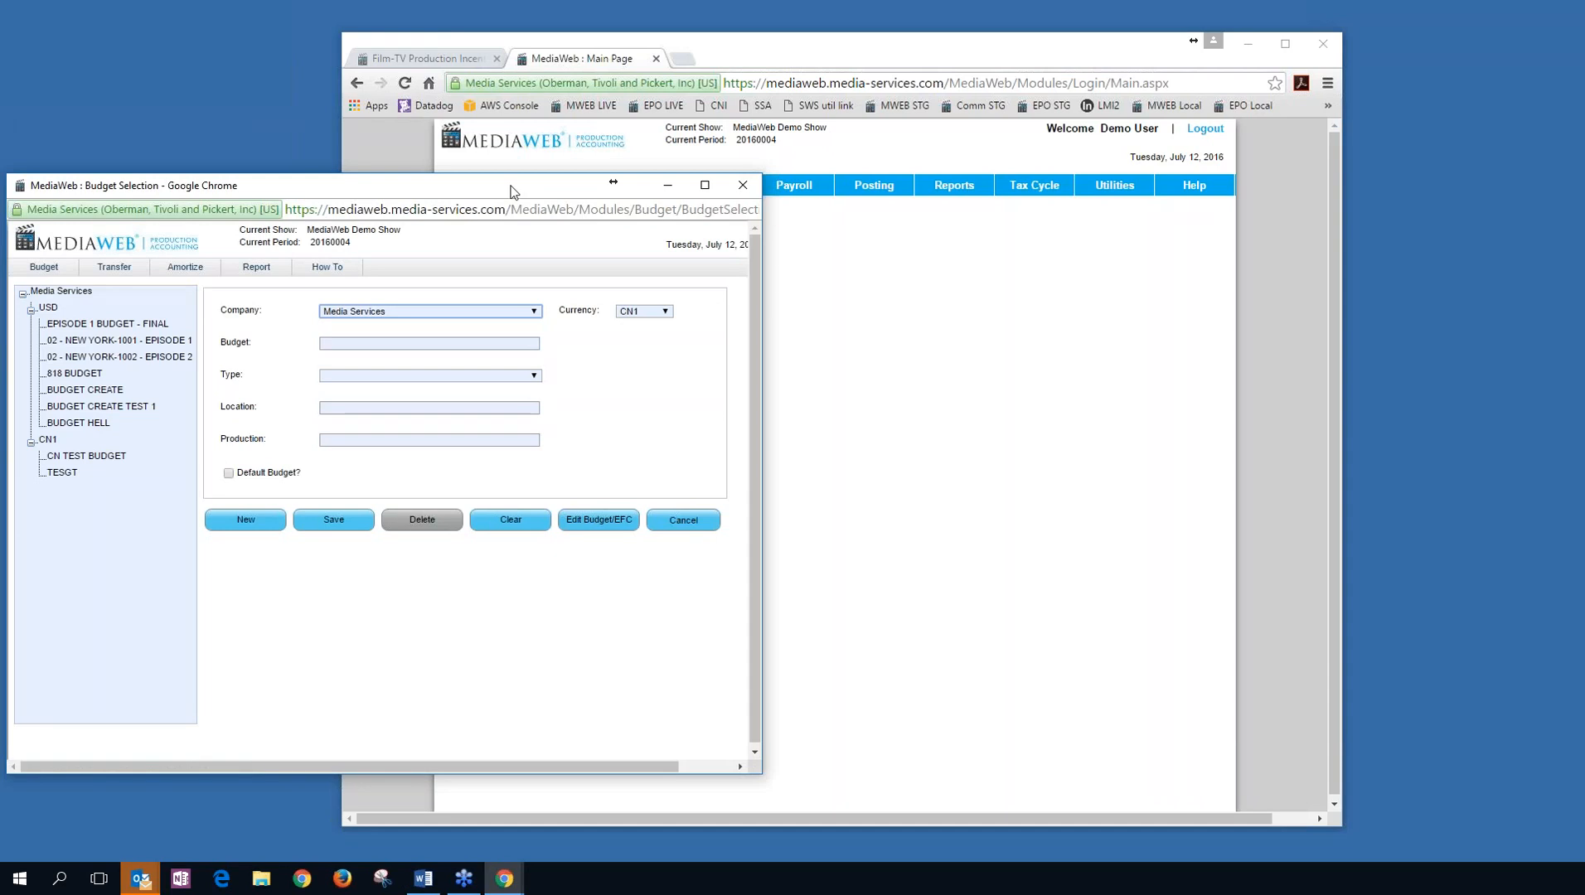
pyautogui.moveTo(509, 190); pyautogui.dragTo(912, 150)
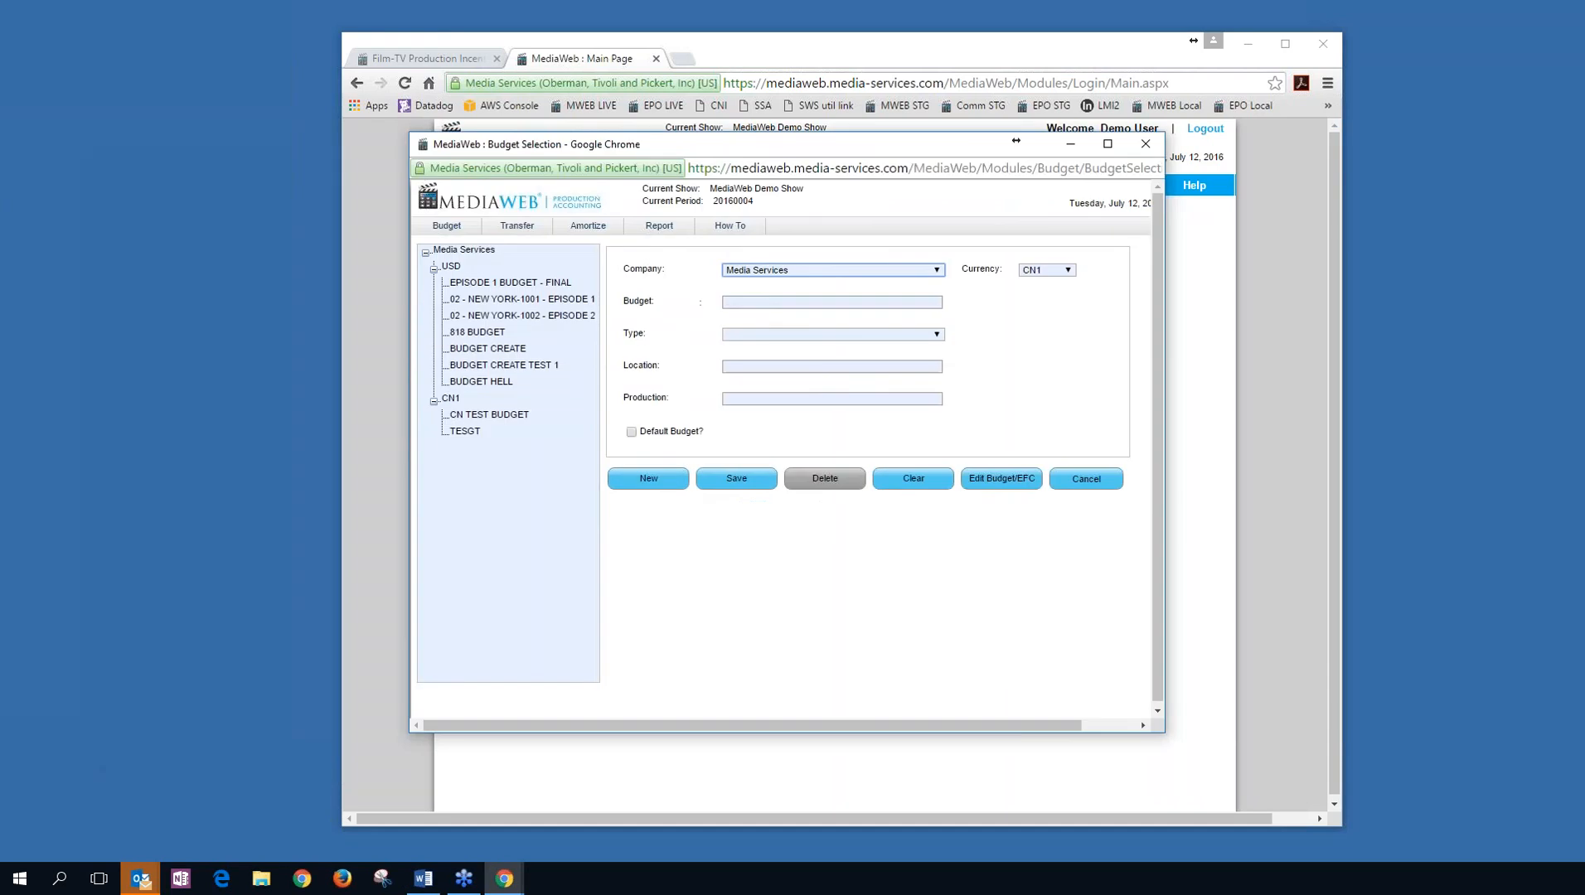
pyautogui.click(536, 284)
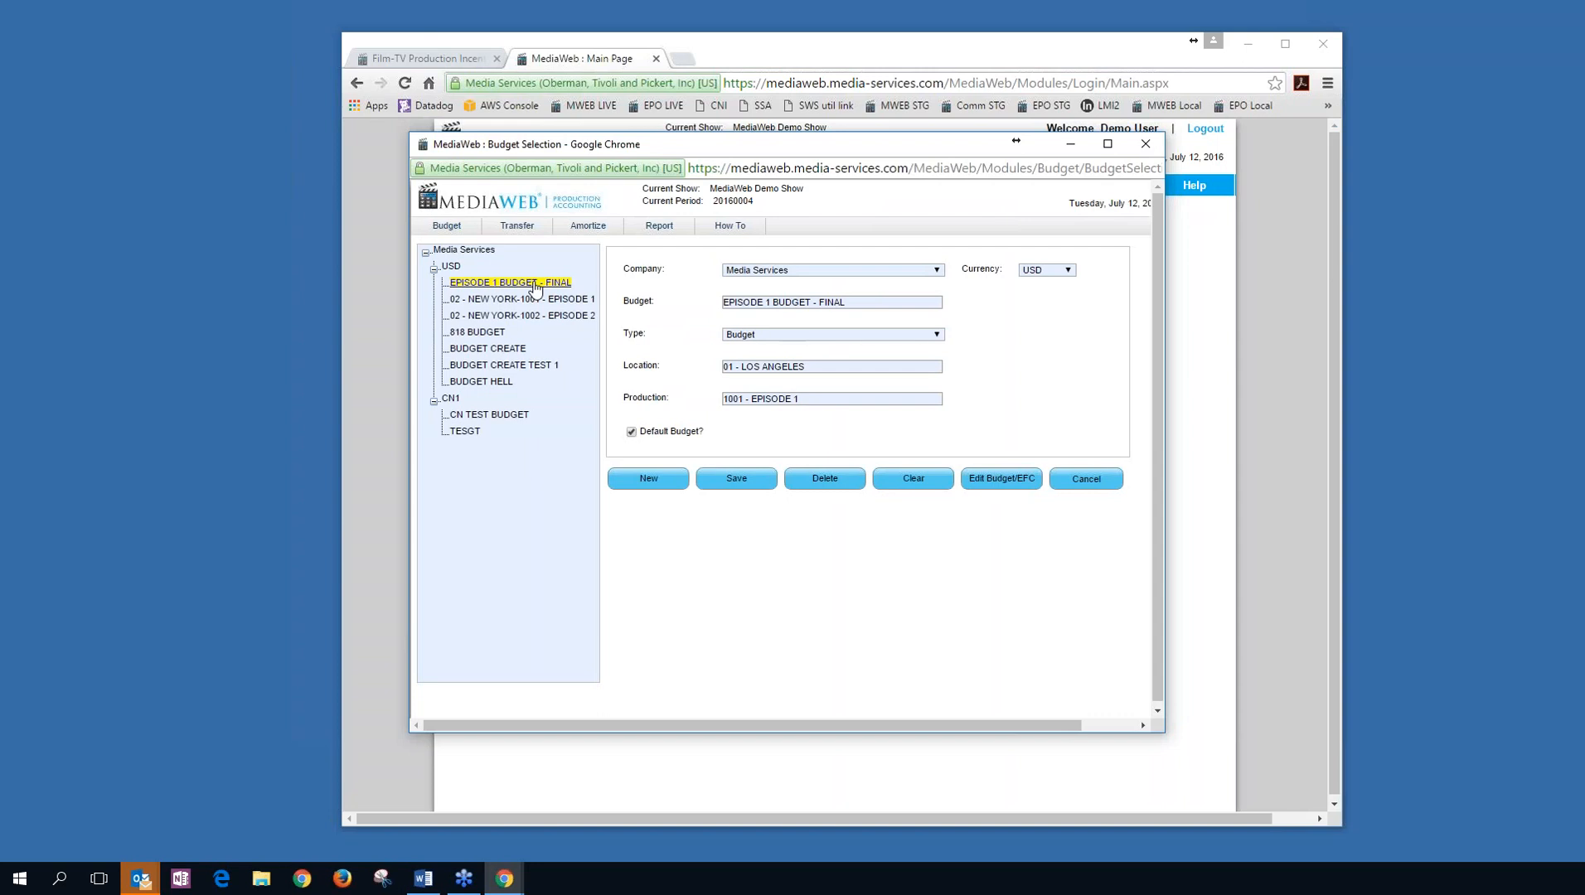
pyautogui.click(1007, 481)
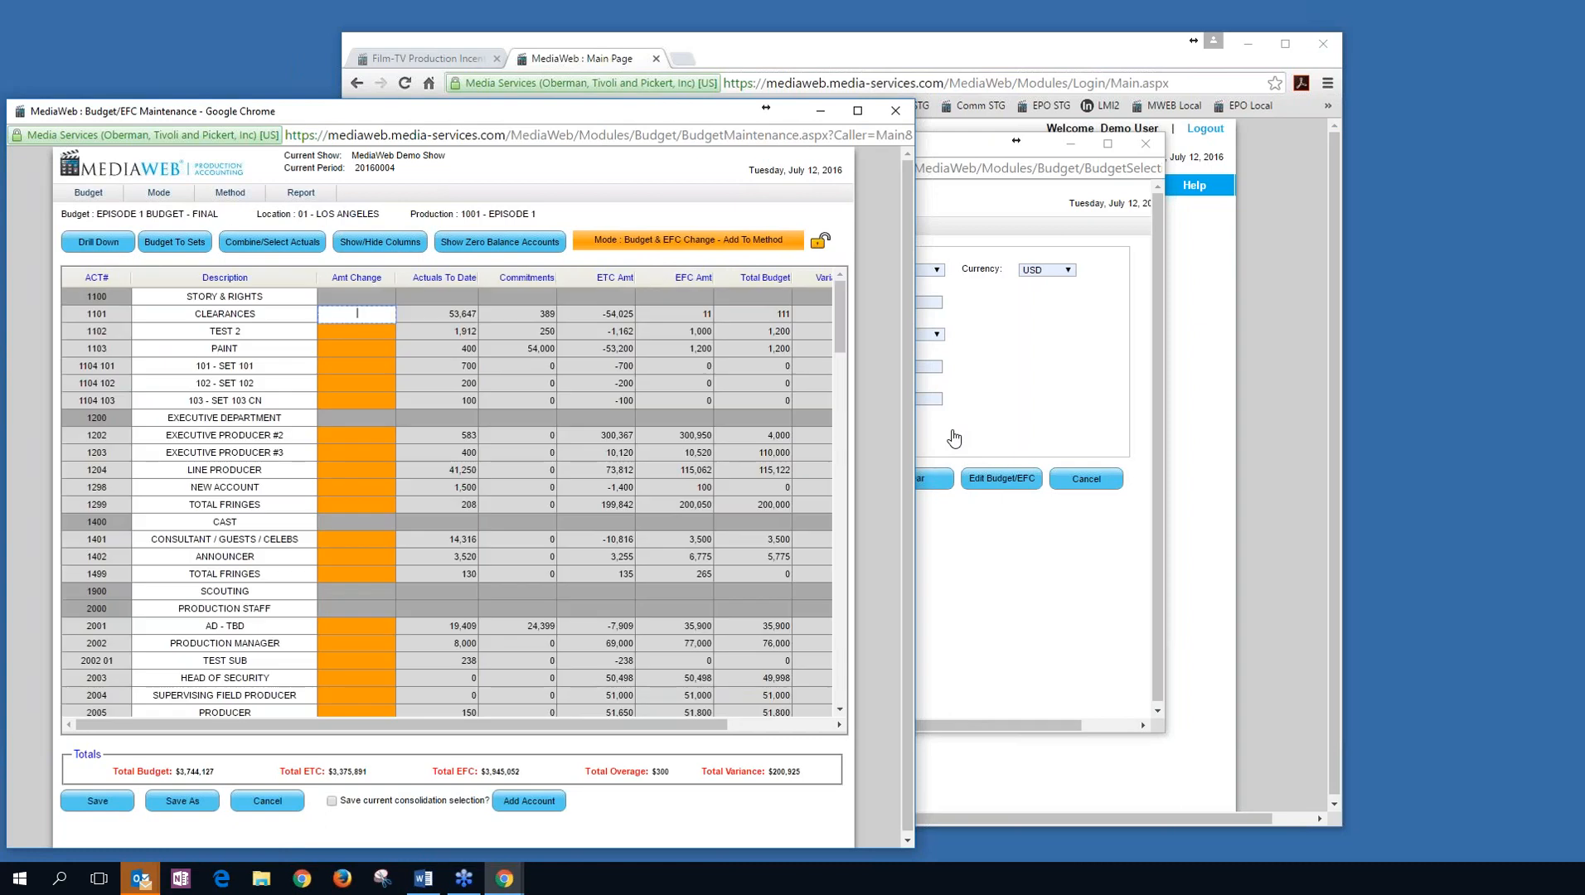
# Hide the Commitment column in the budget grid so Variance fits on screen.
pyautogui.moveTo(674, 107); pyautogui.dragTo(847, 75)
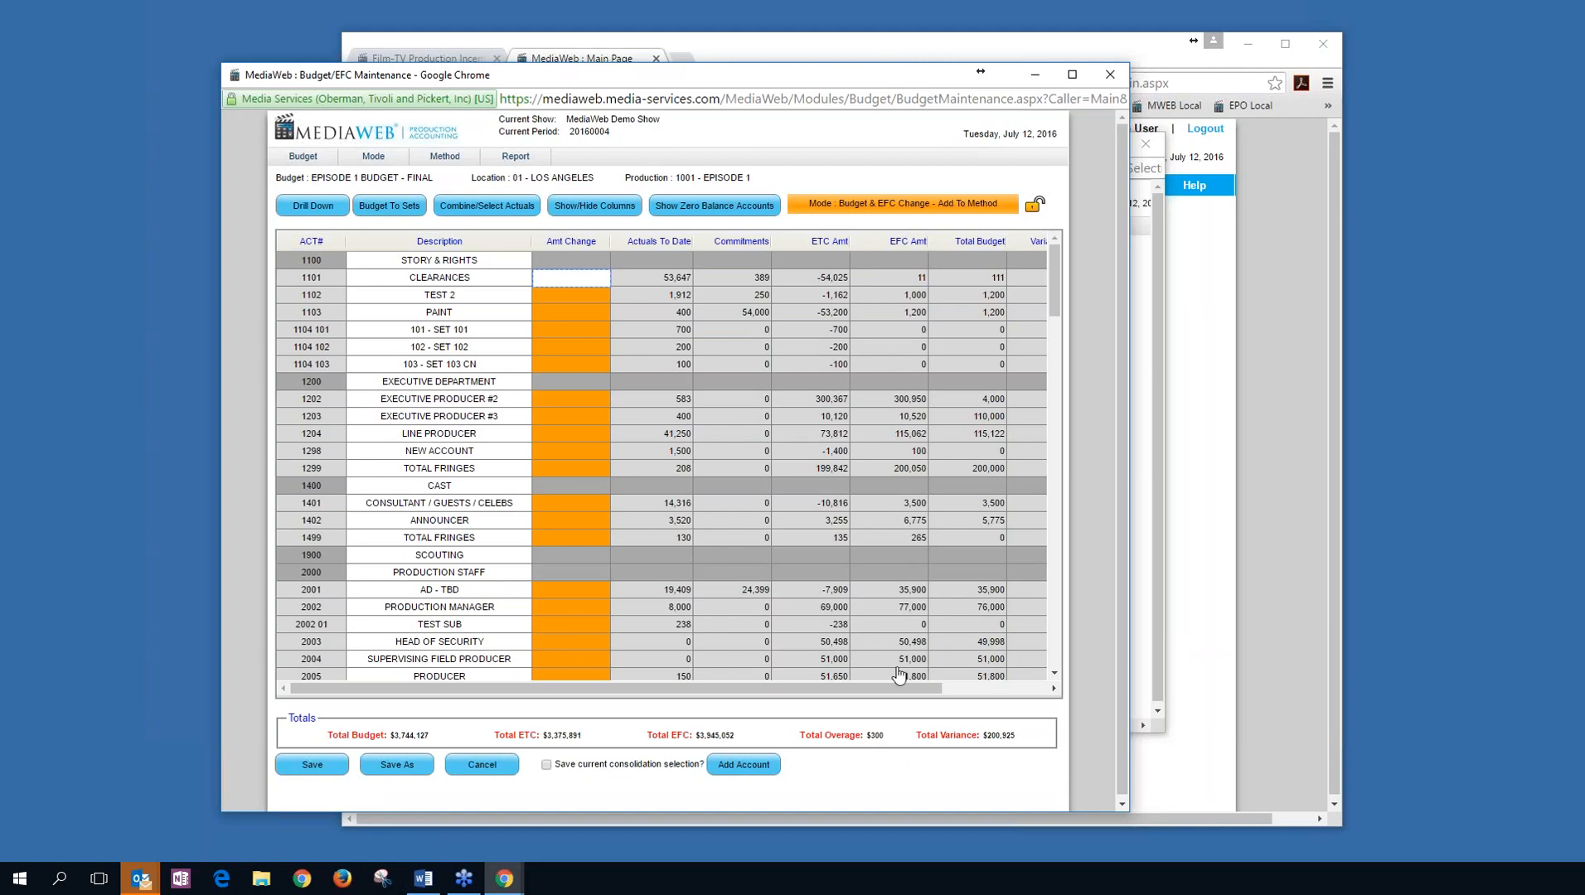
pyautogui.moveTo(920, 690); pyautogui.dragTo(977, 694)
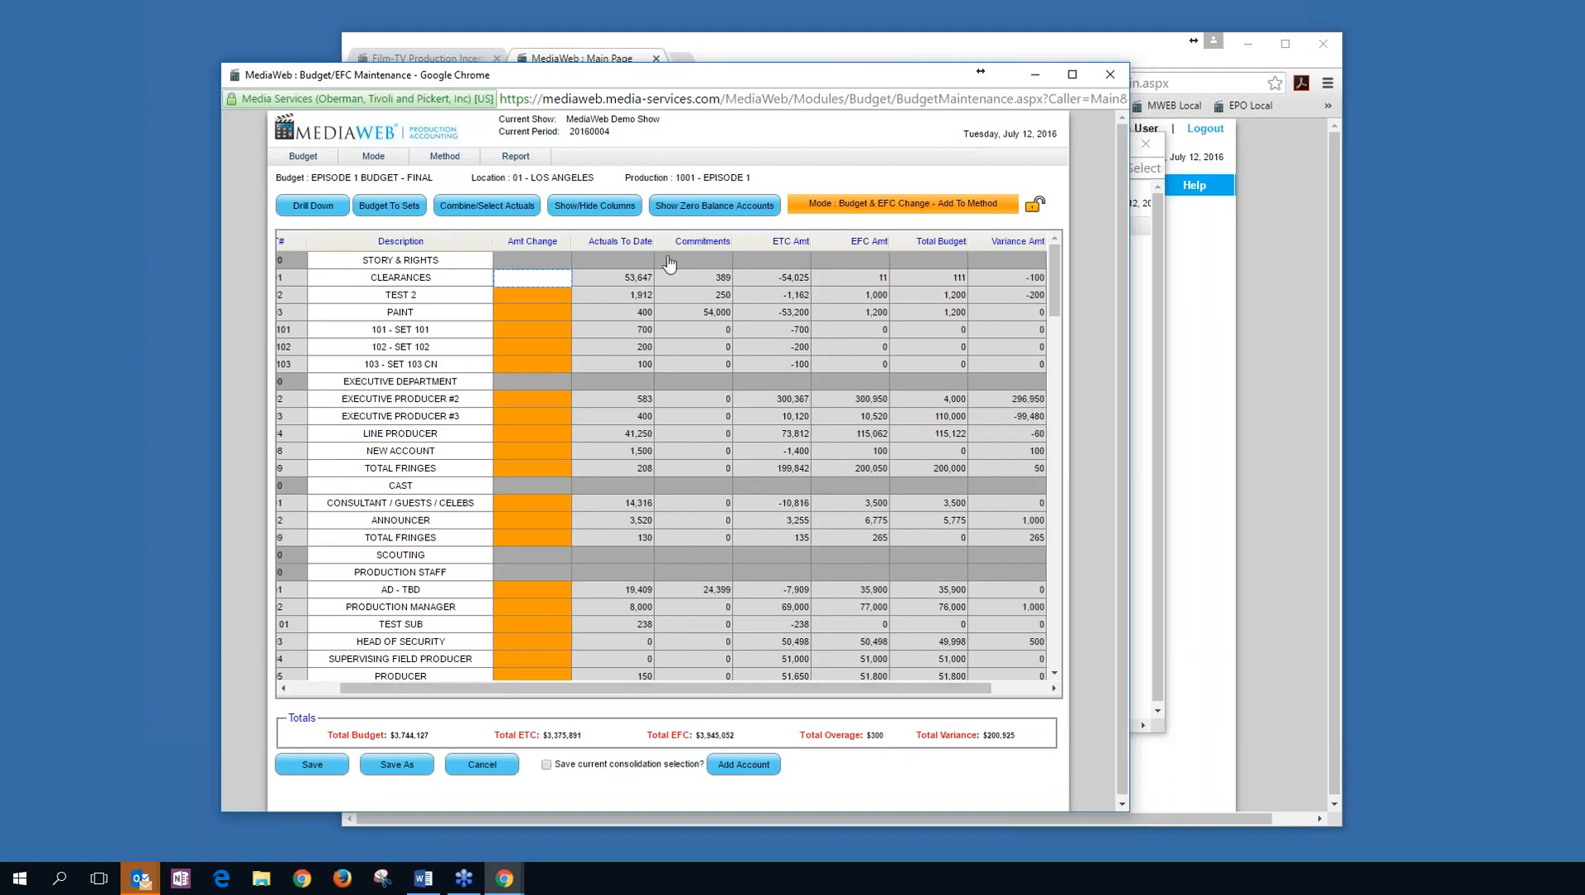
pyautogui.click(582, 213)
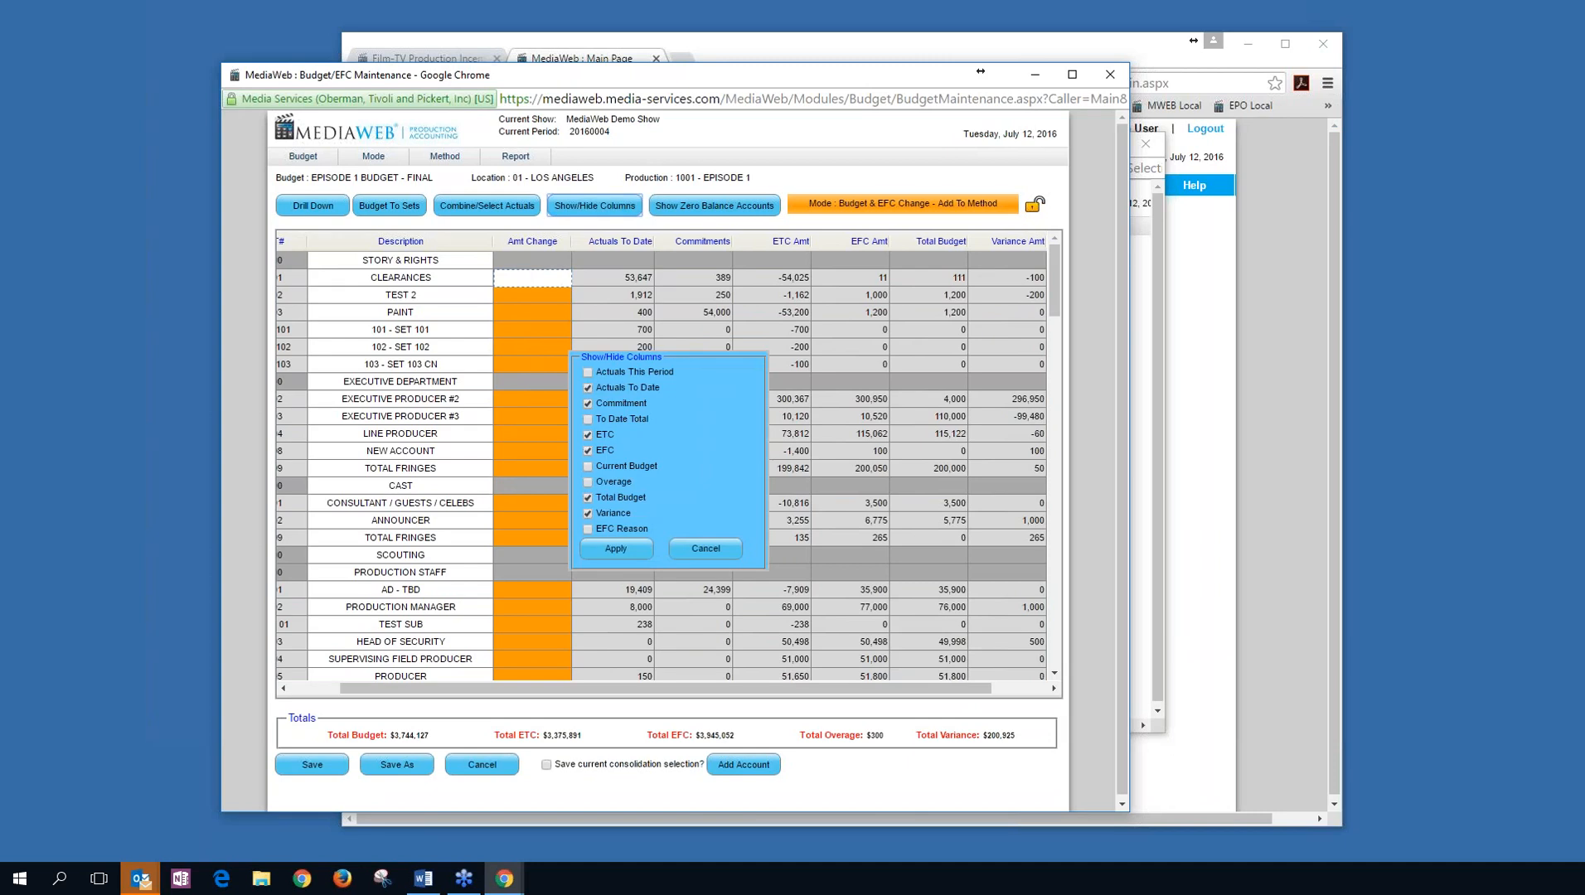
pyautogui.click(587, 404)
pyautogui.click(617, 549)
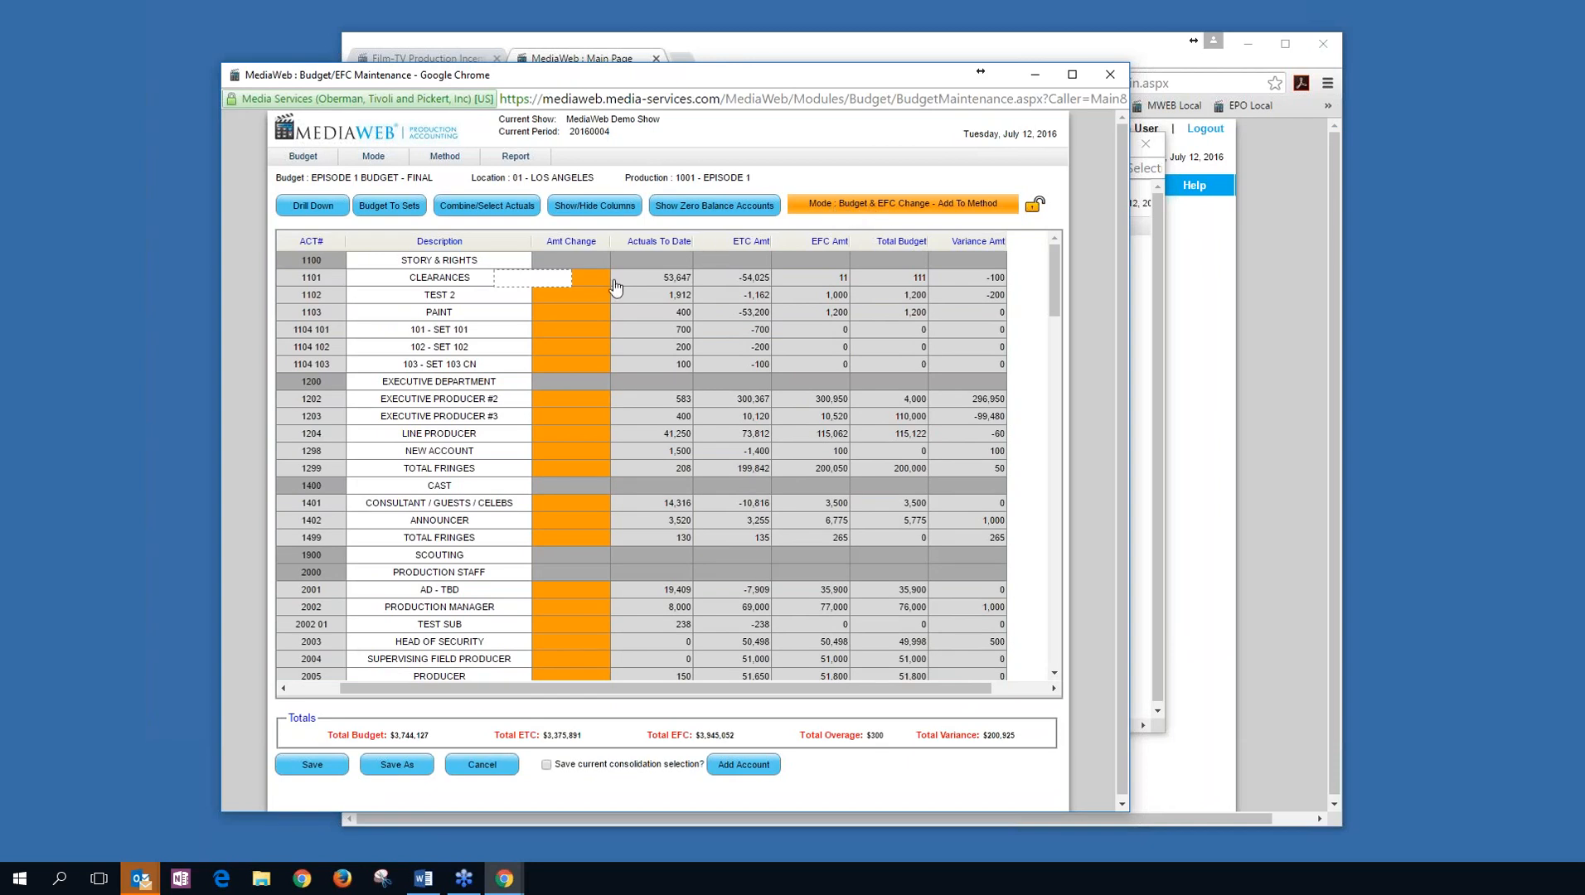
# Enter 1000 as the amount change for account 1102 TEST 2.
pyautogui.click(572, 295)
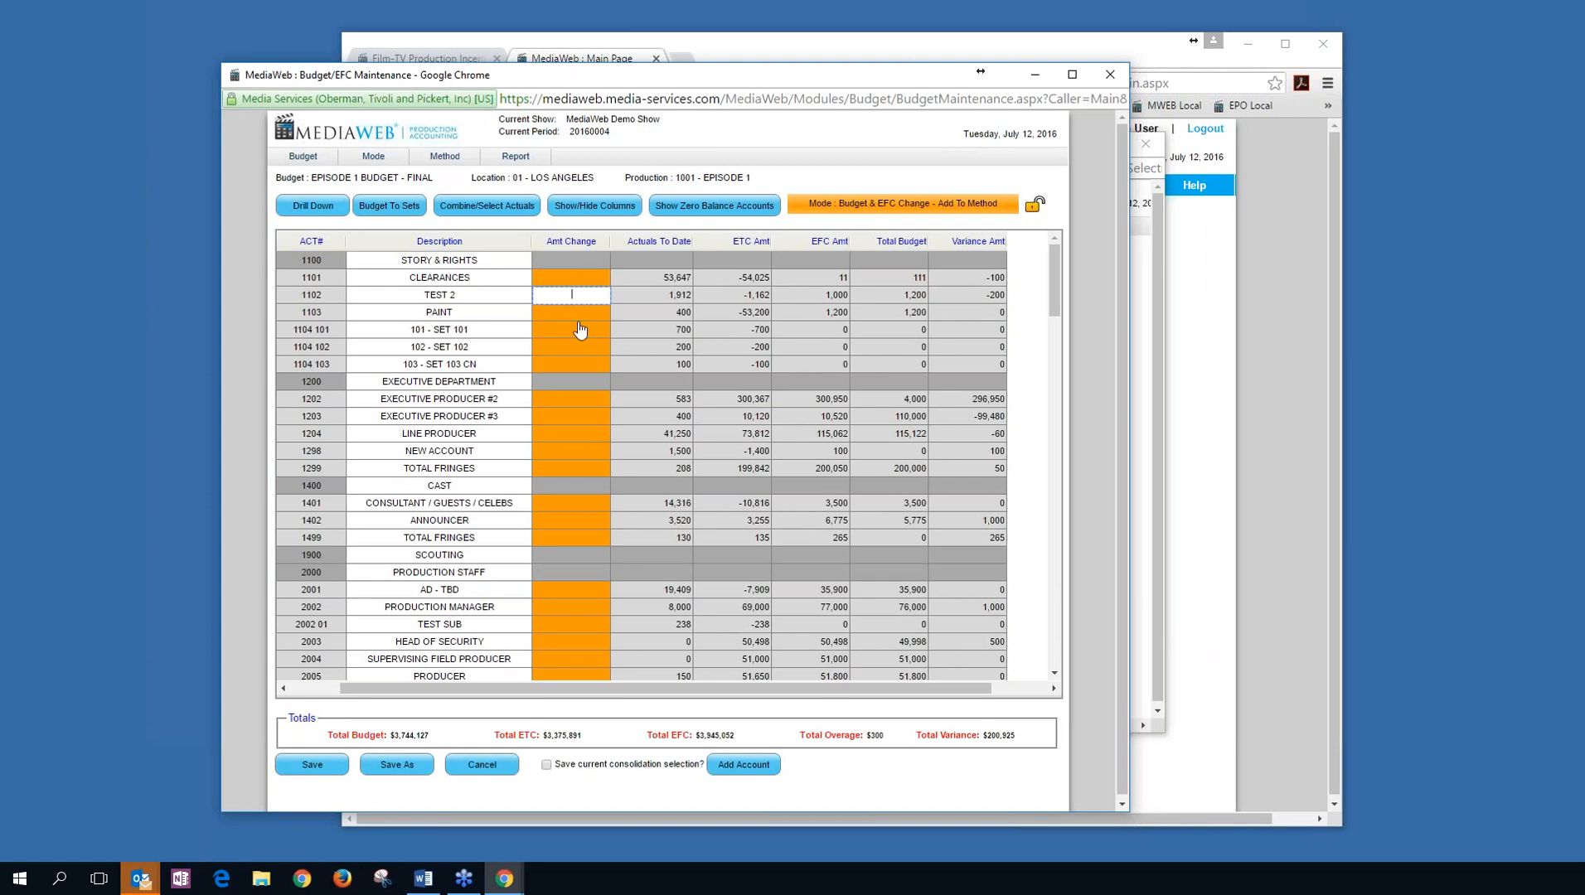
pyautogui.write('1000')
pyautogui.press('Return')
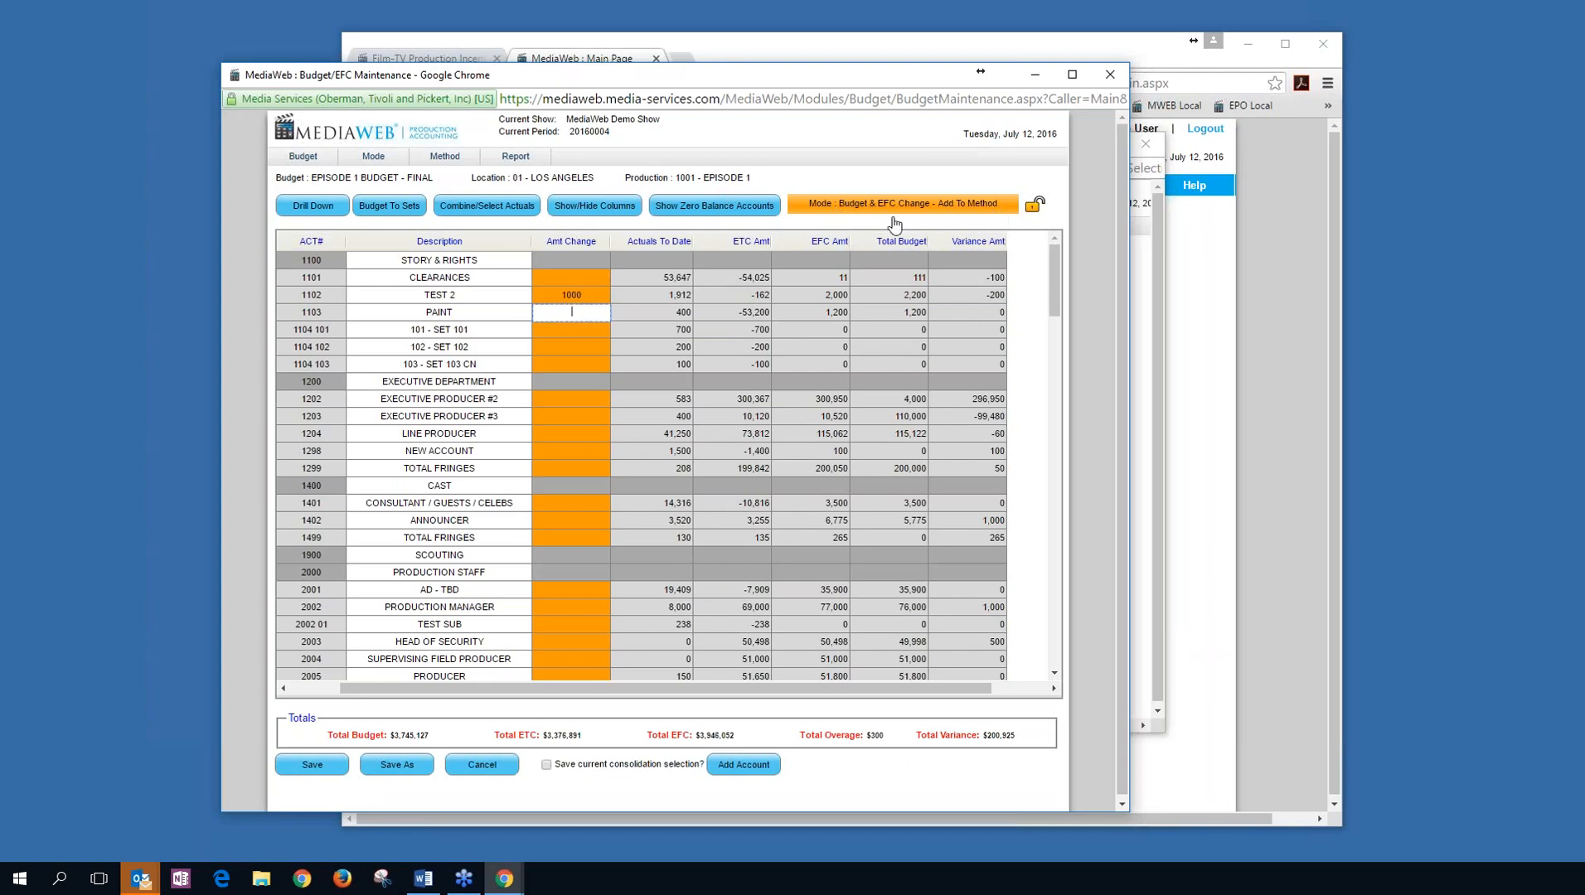
pyautogui.click(384, 158)
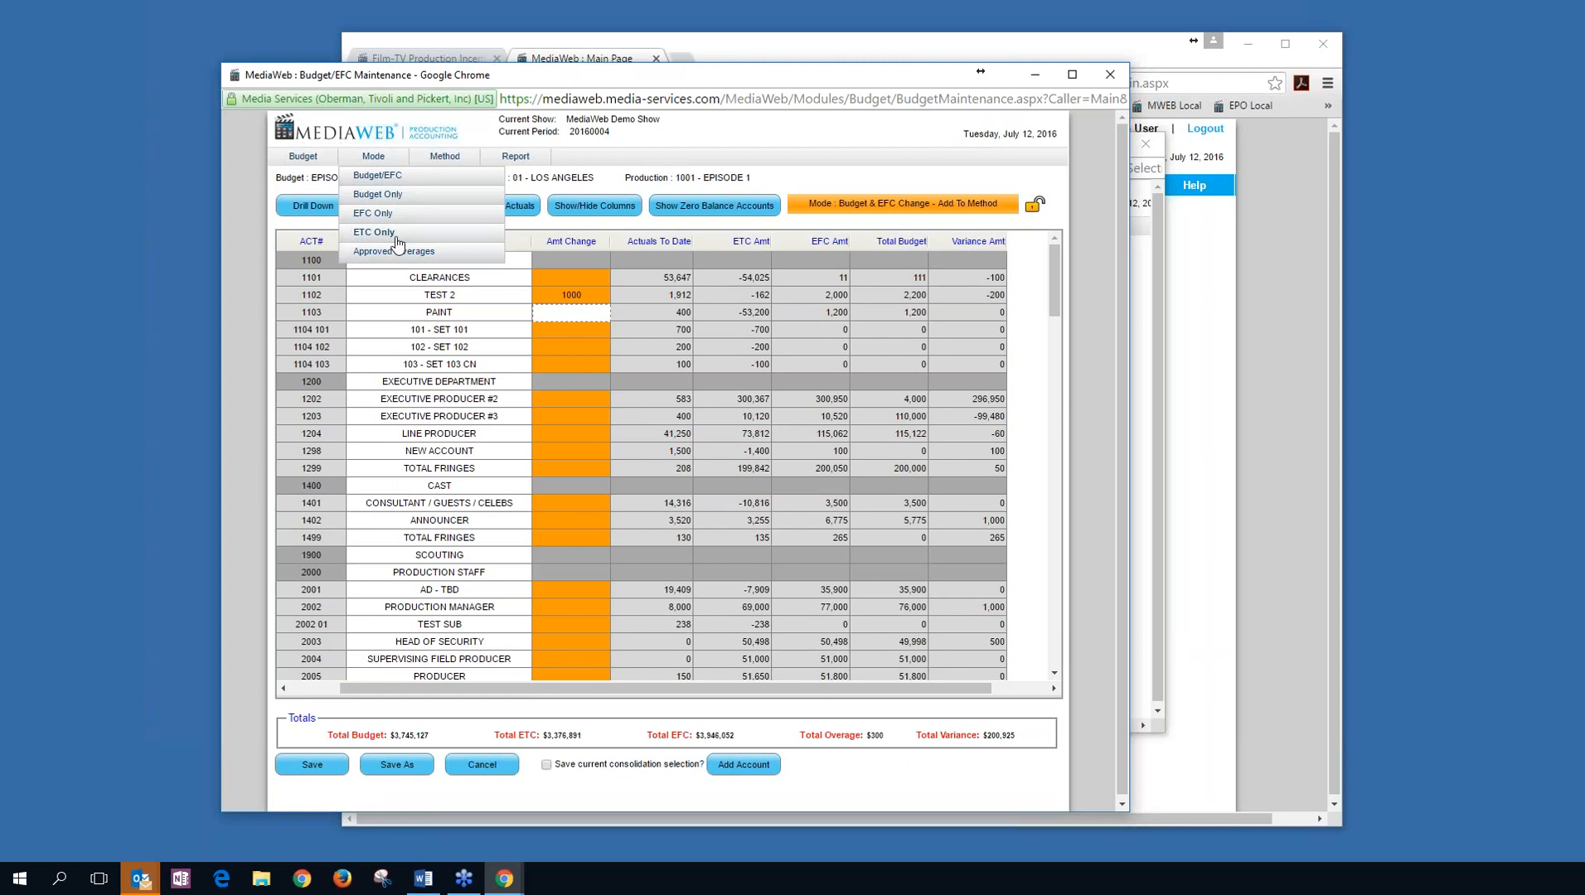
pyautogui.moveTo(444, 160)
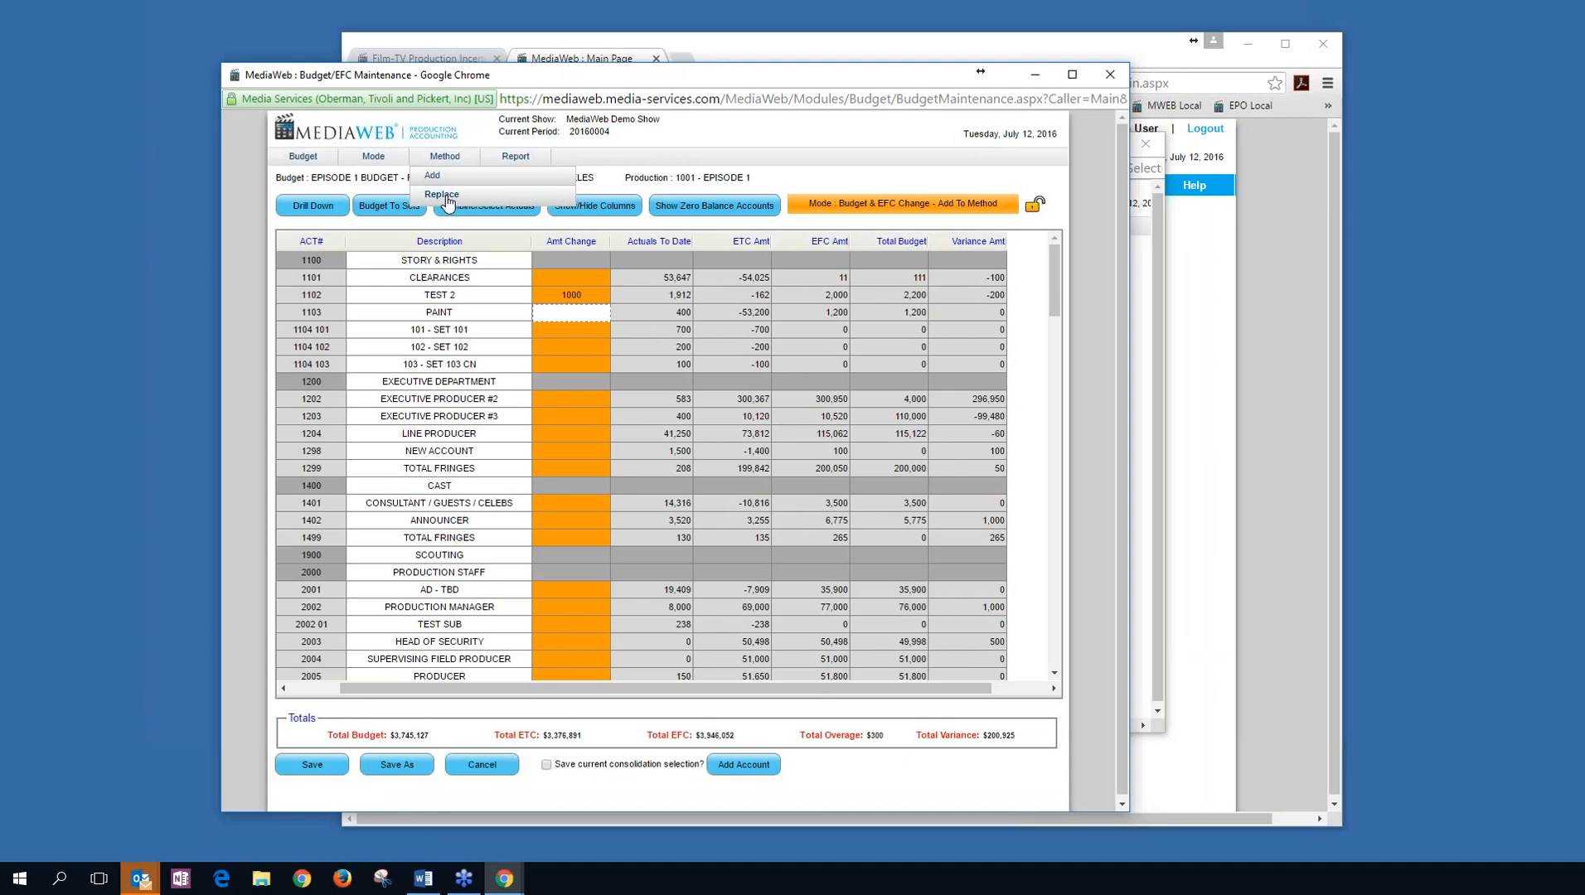
pyautogui.click(310, 279)
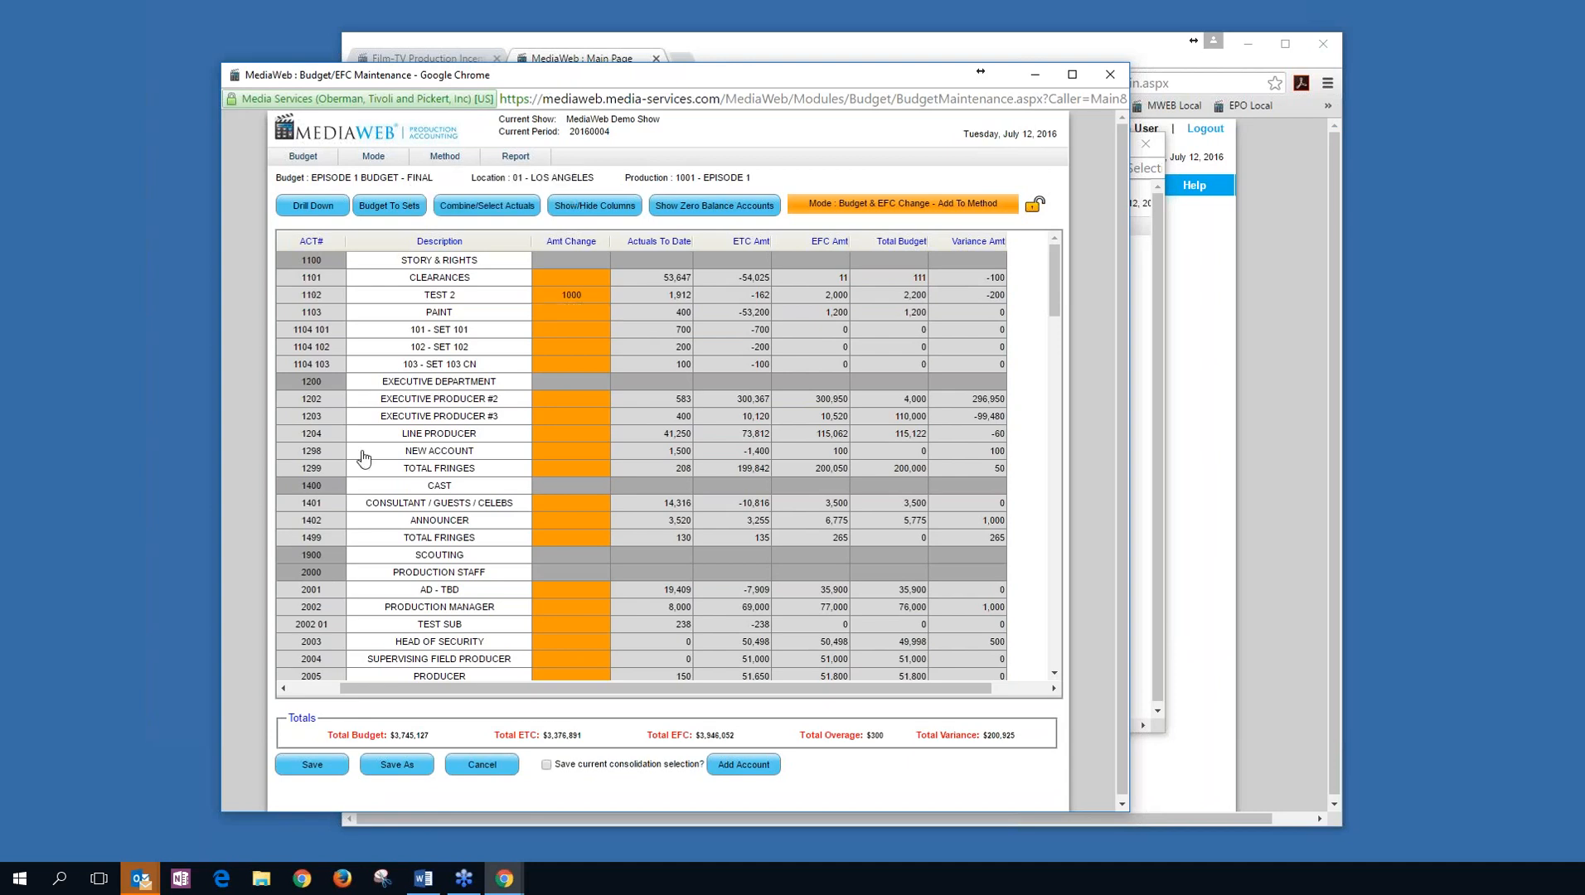
pyautogui.click(312, 282)
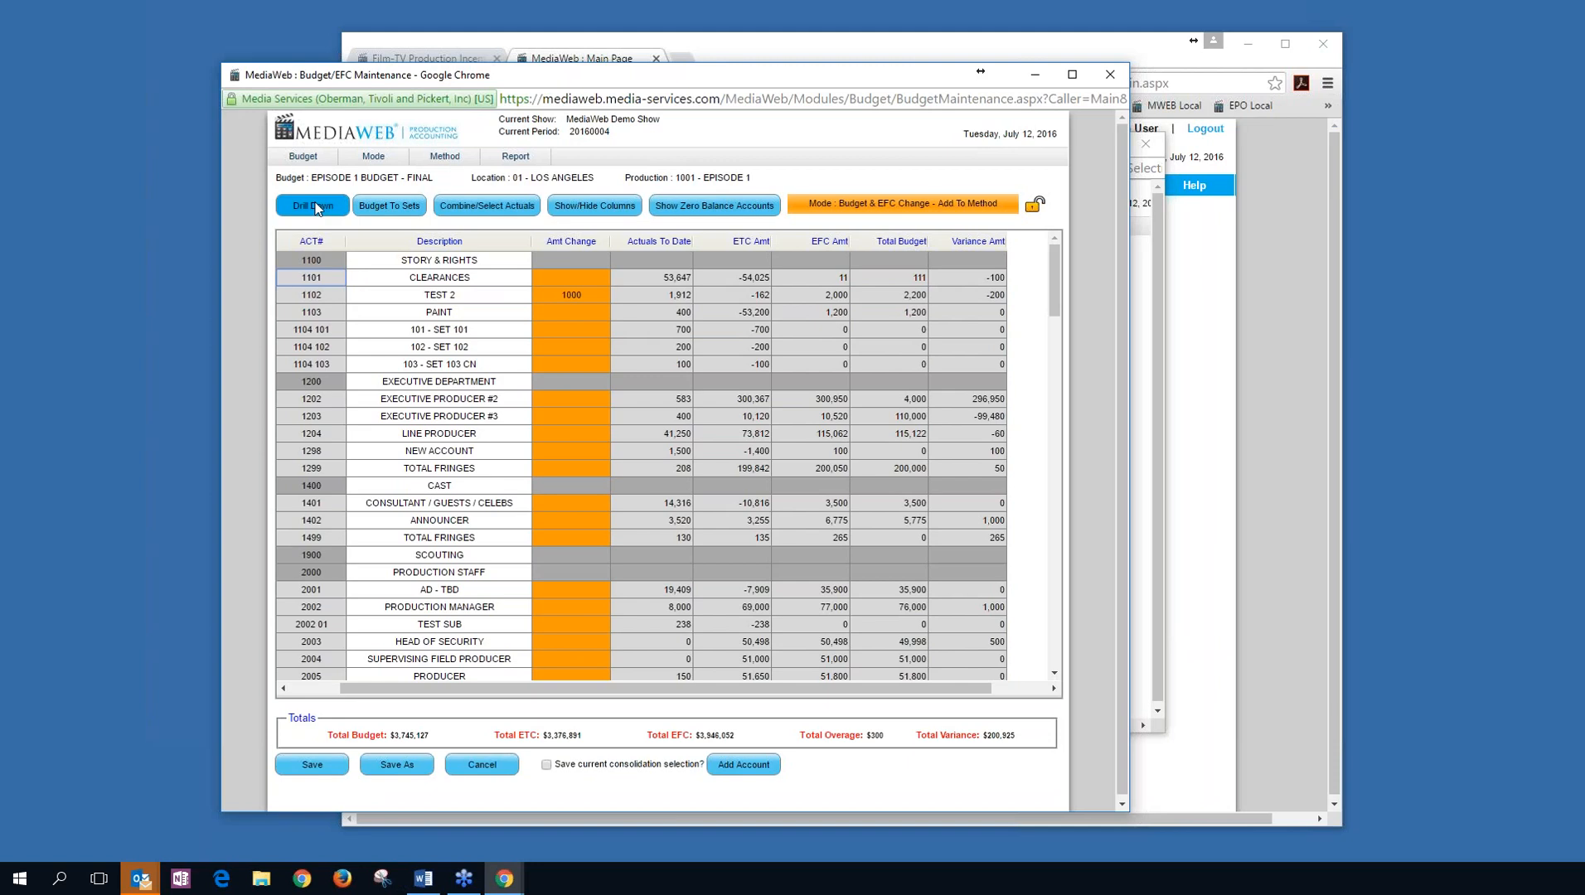
pyautogui.click(316, 208)
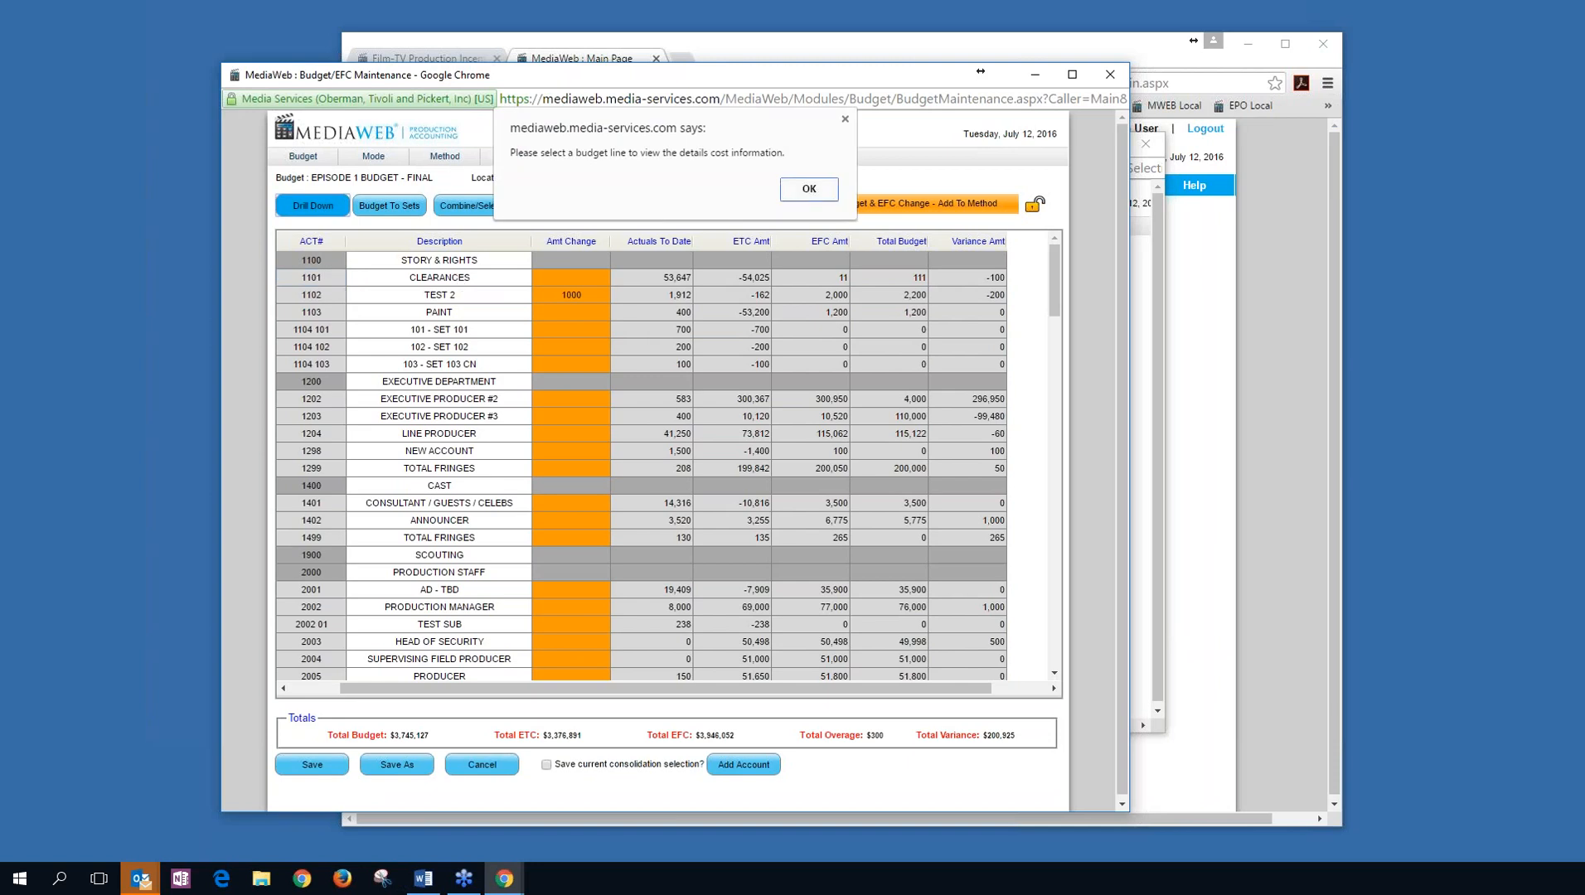
pyautogui.press('Return')
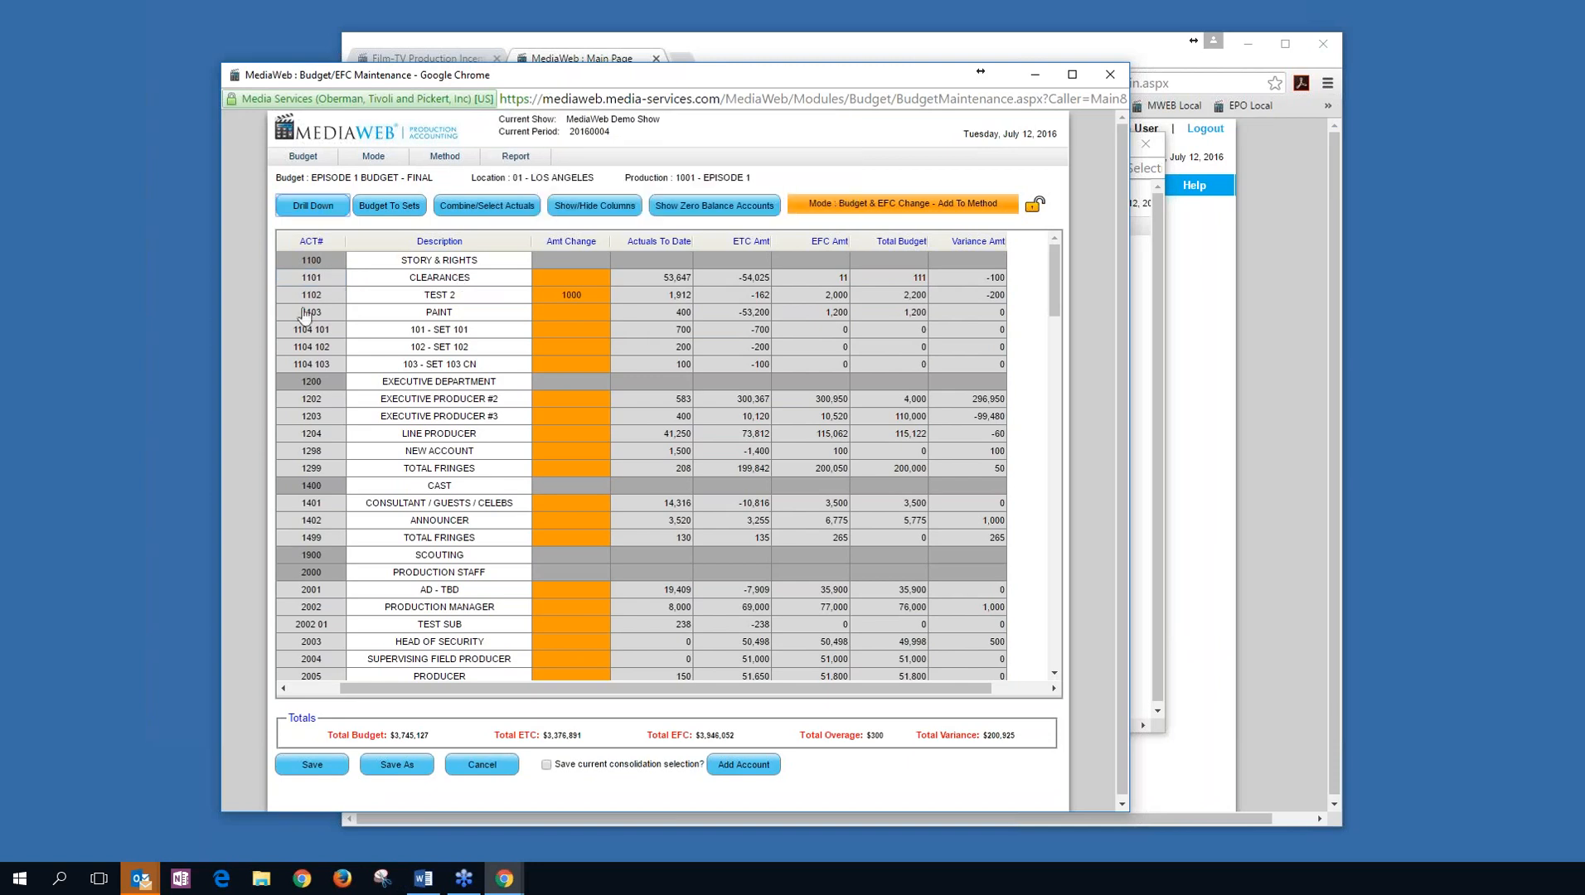
pyautogui.click(445, 305)
pyautogui.click(312, 212)
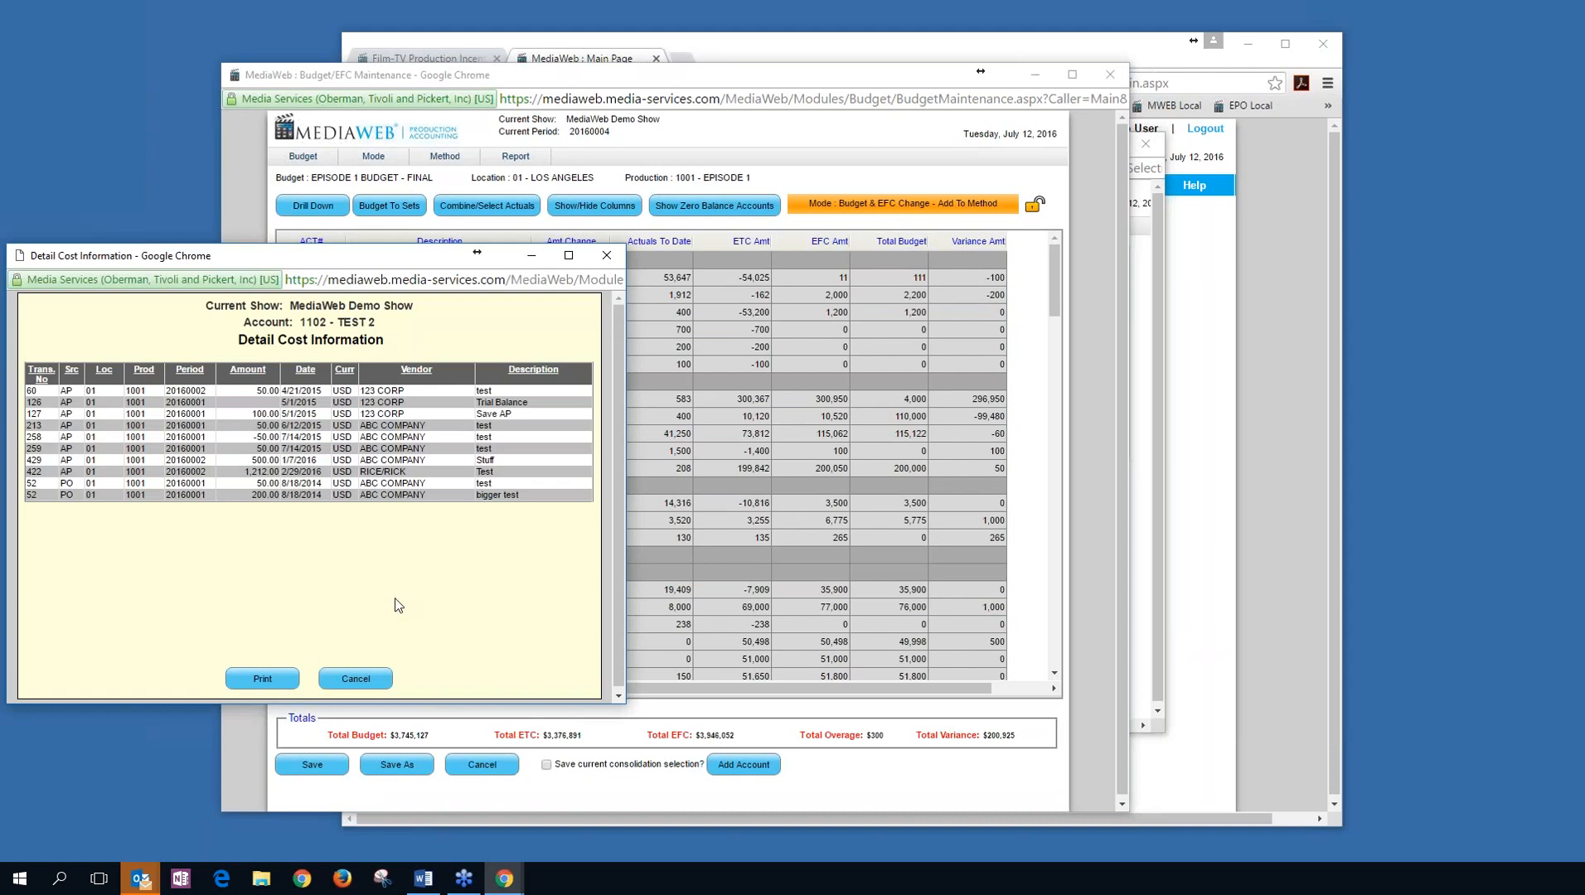
pyautogui.click(377, 679)
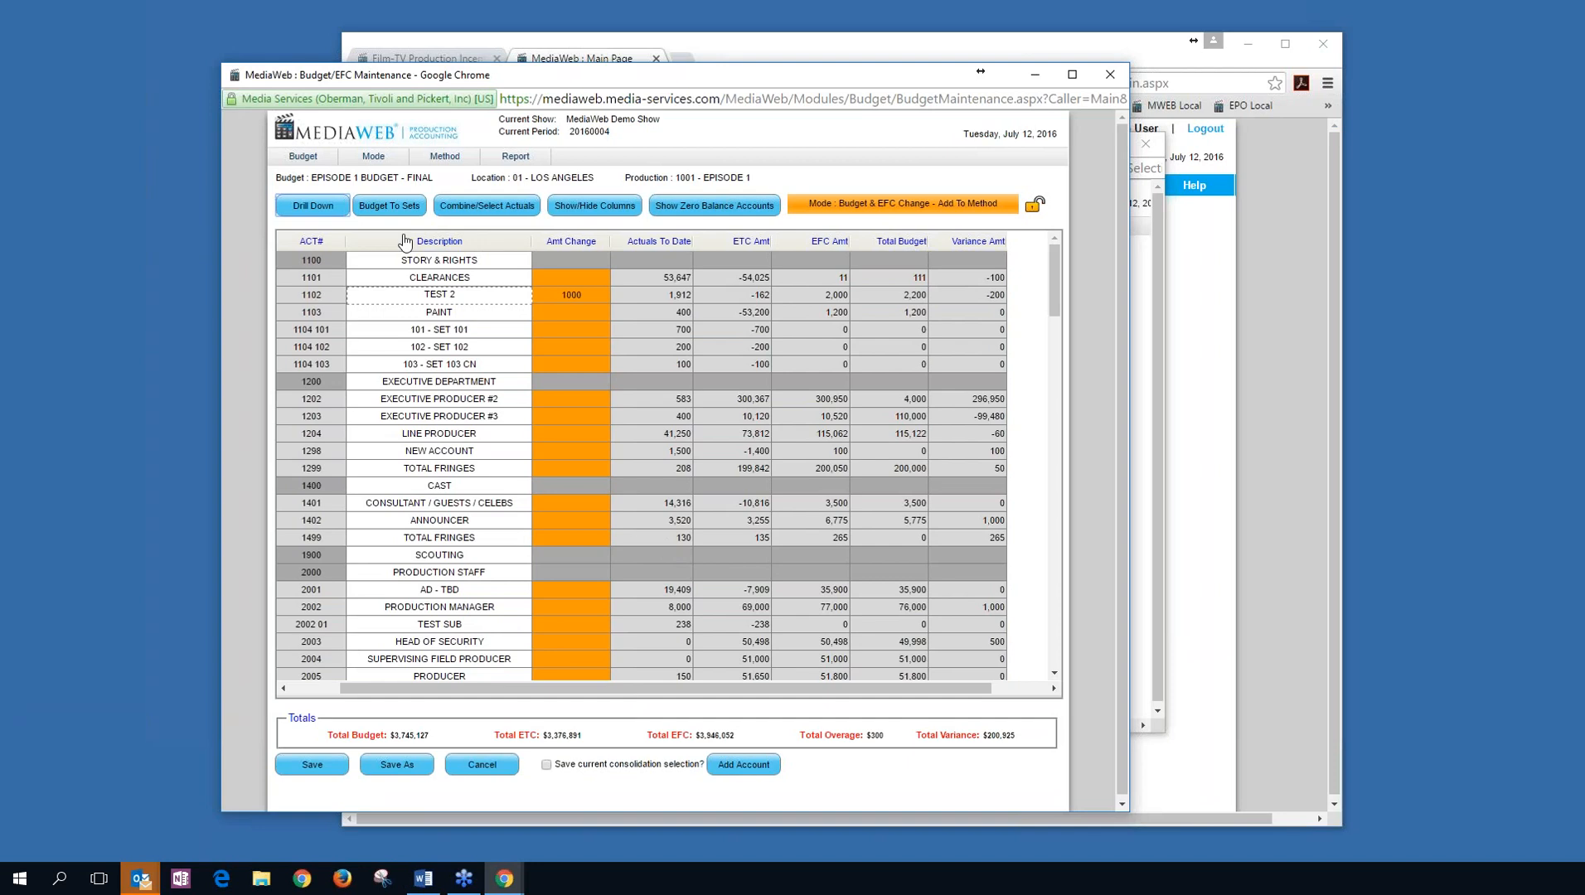
pyautogui.click(471, 213)
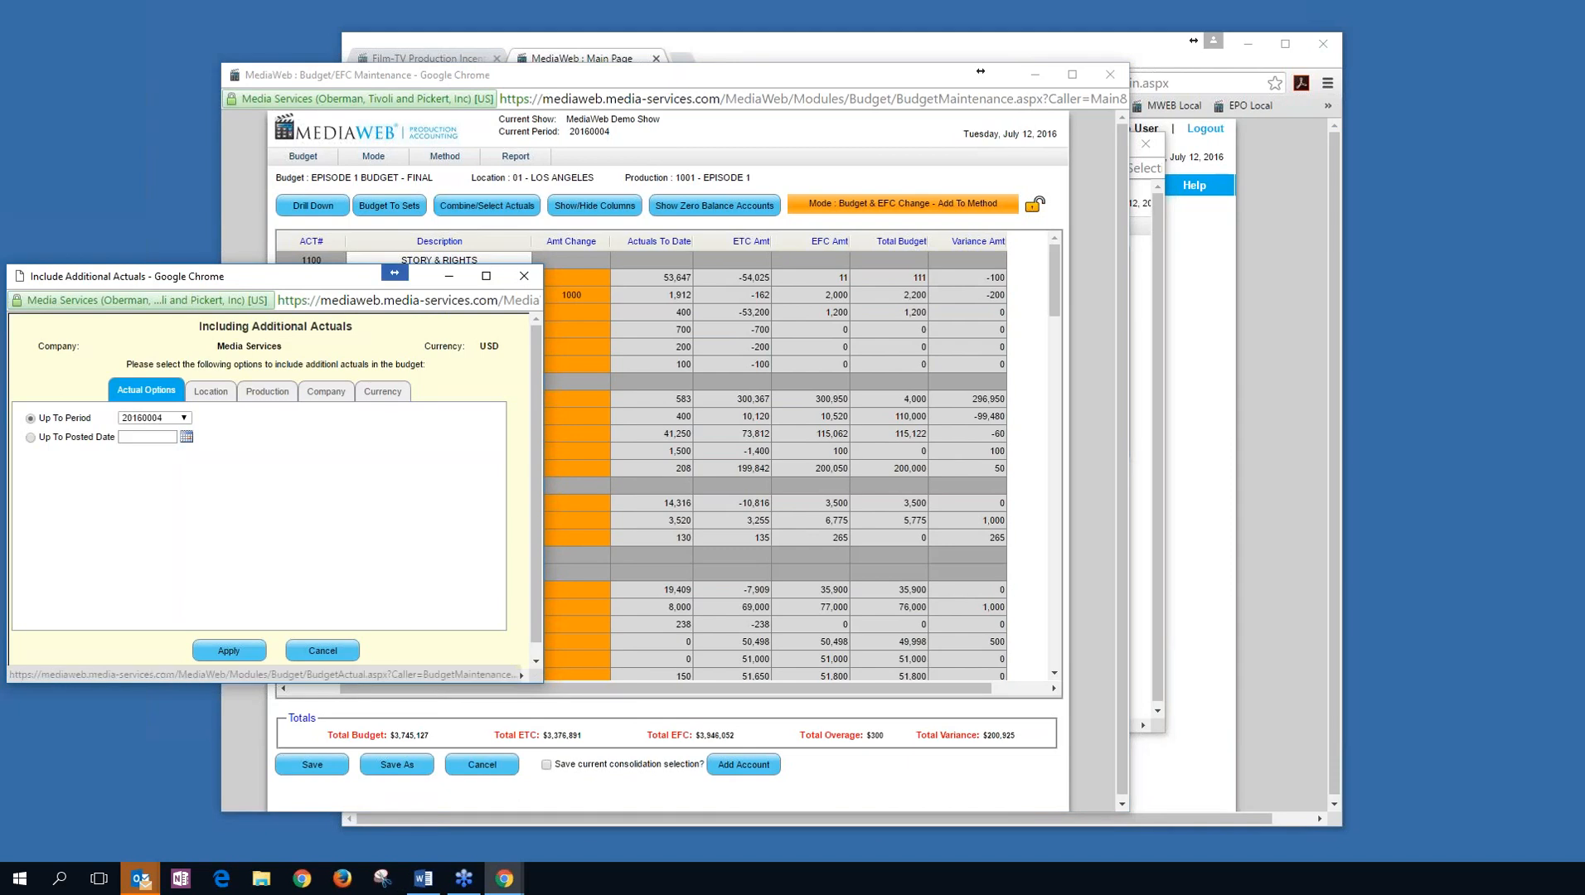
pyautogui.moveTo(334, 283); pyautogui.dragTo(587, 259)
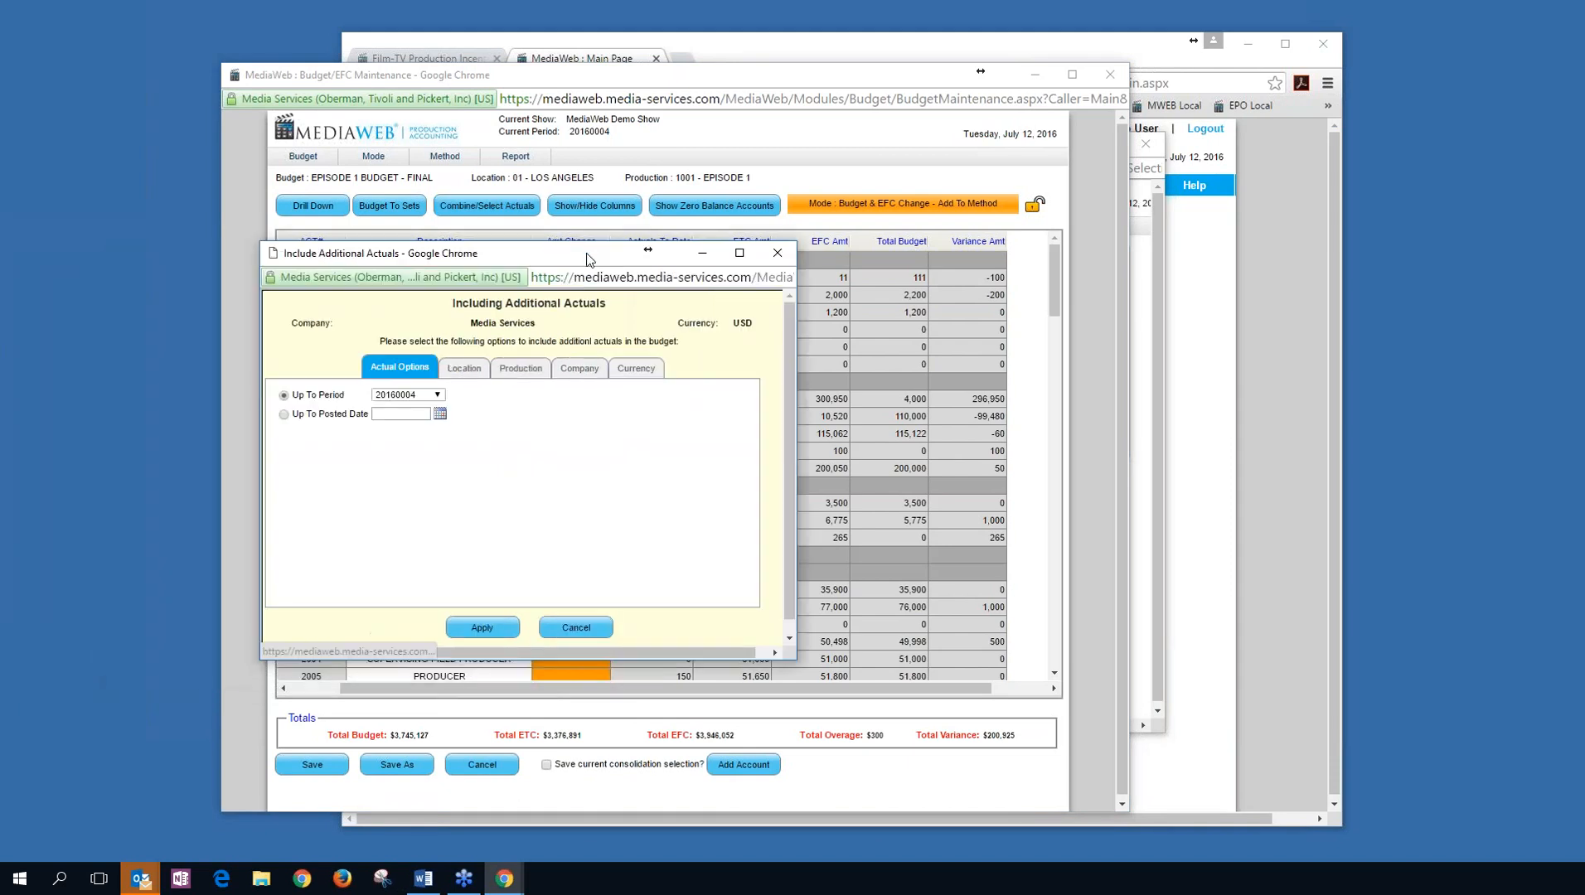
pyautogui.click(466, 369)
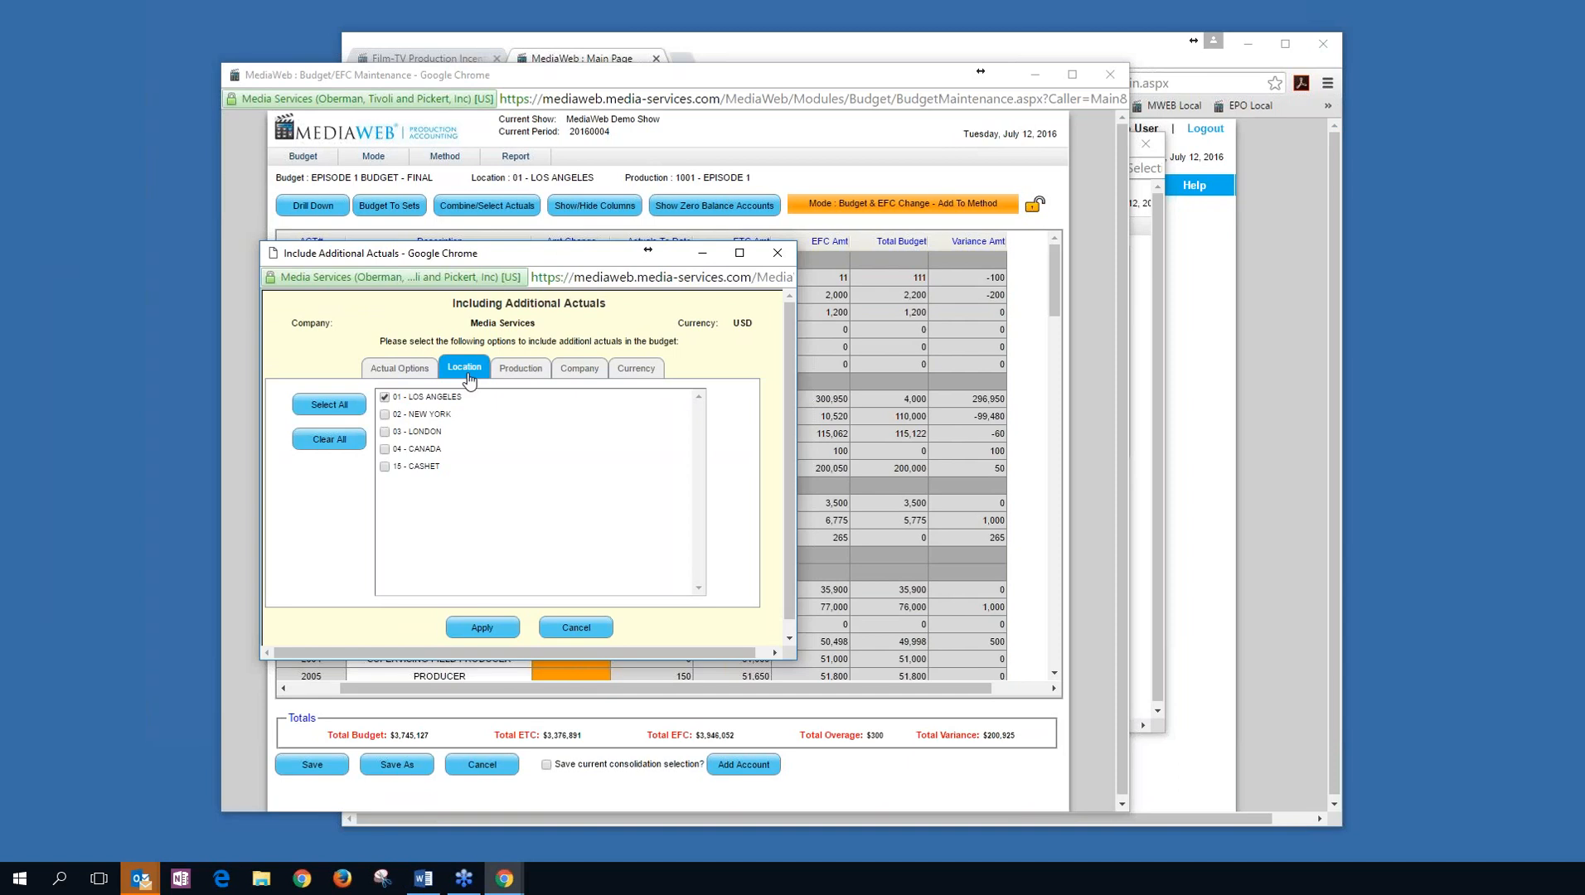
pyautogui.click(518, 370)
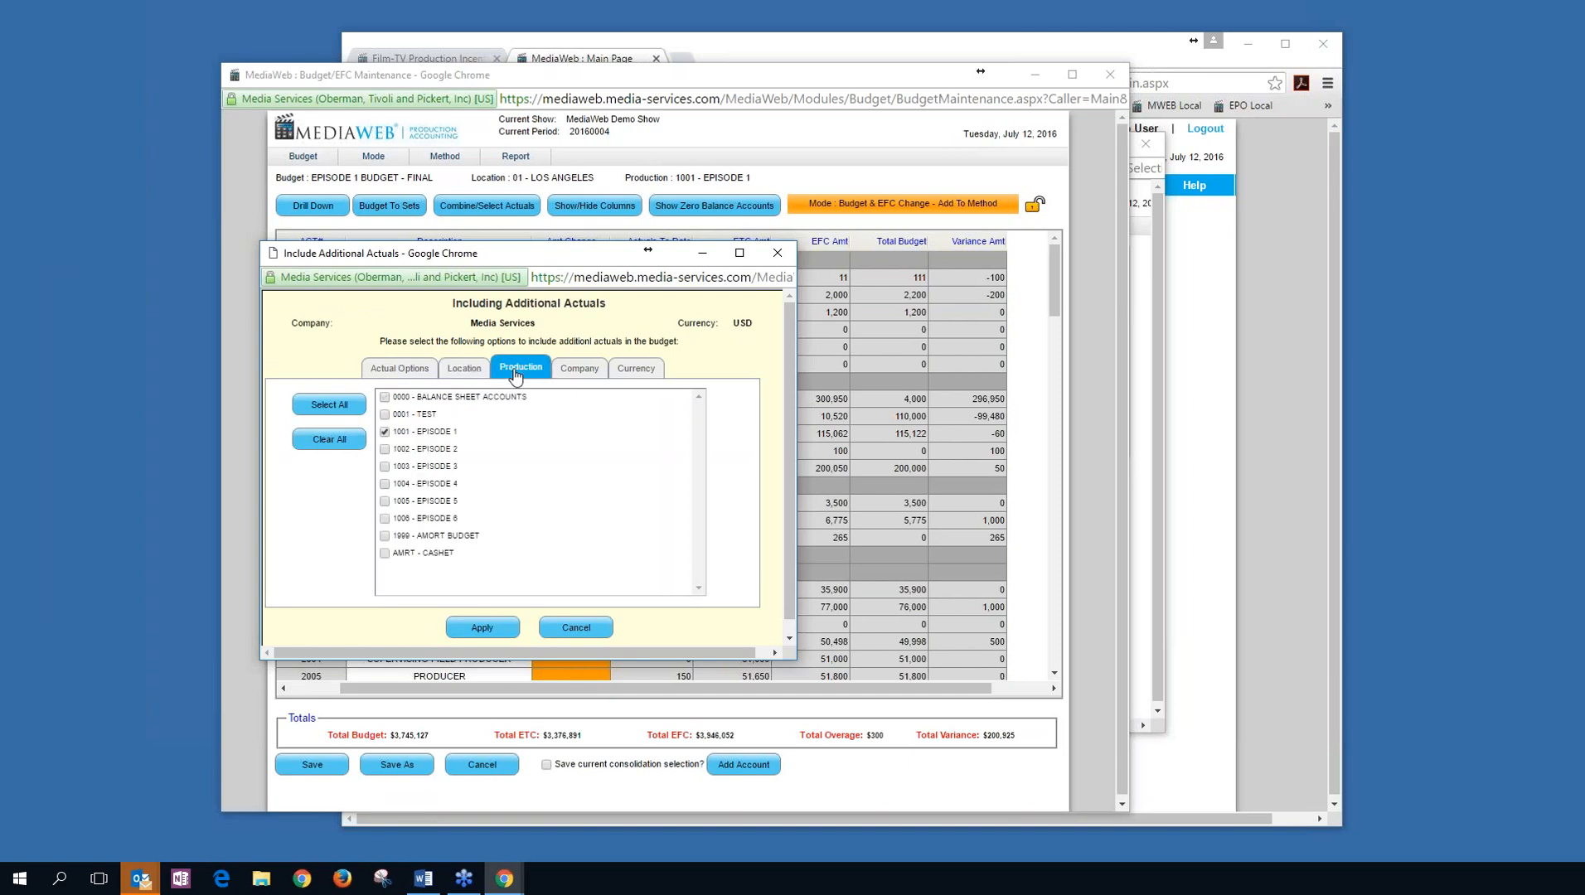
pyautogui.click(586, 373)
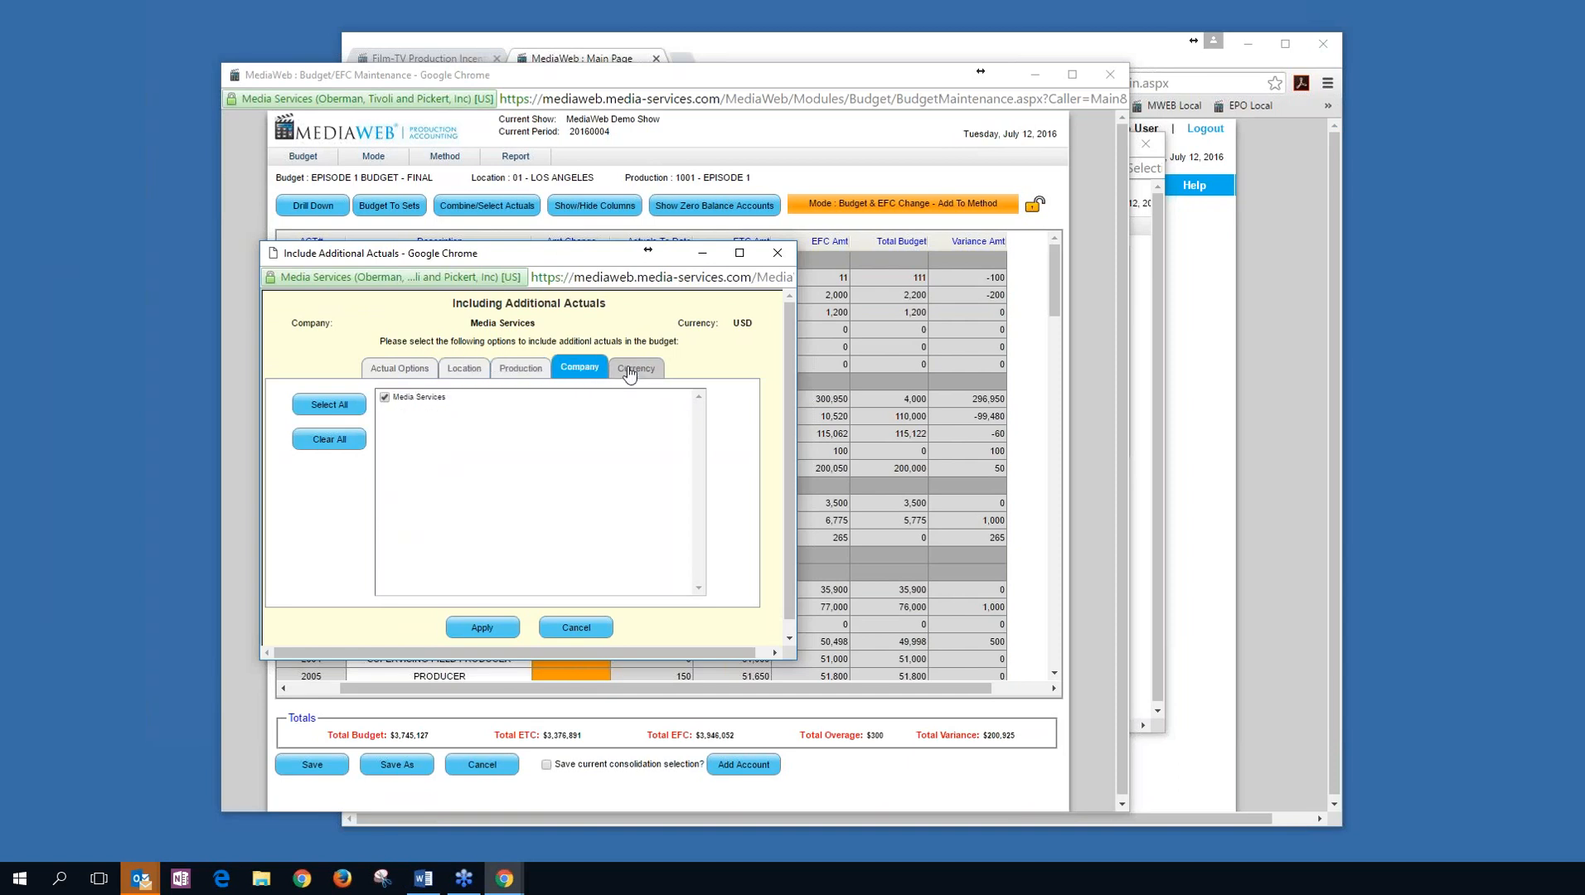
pyautogui.click(630, 373)
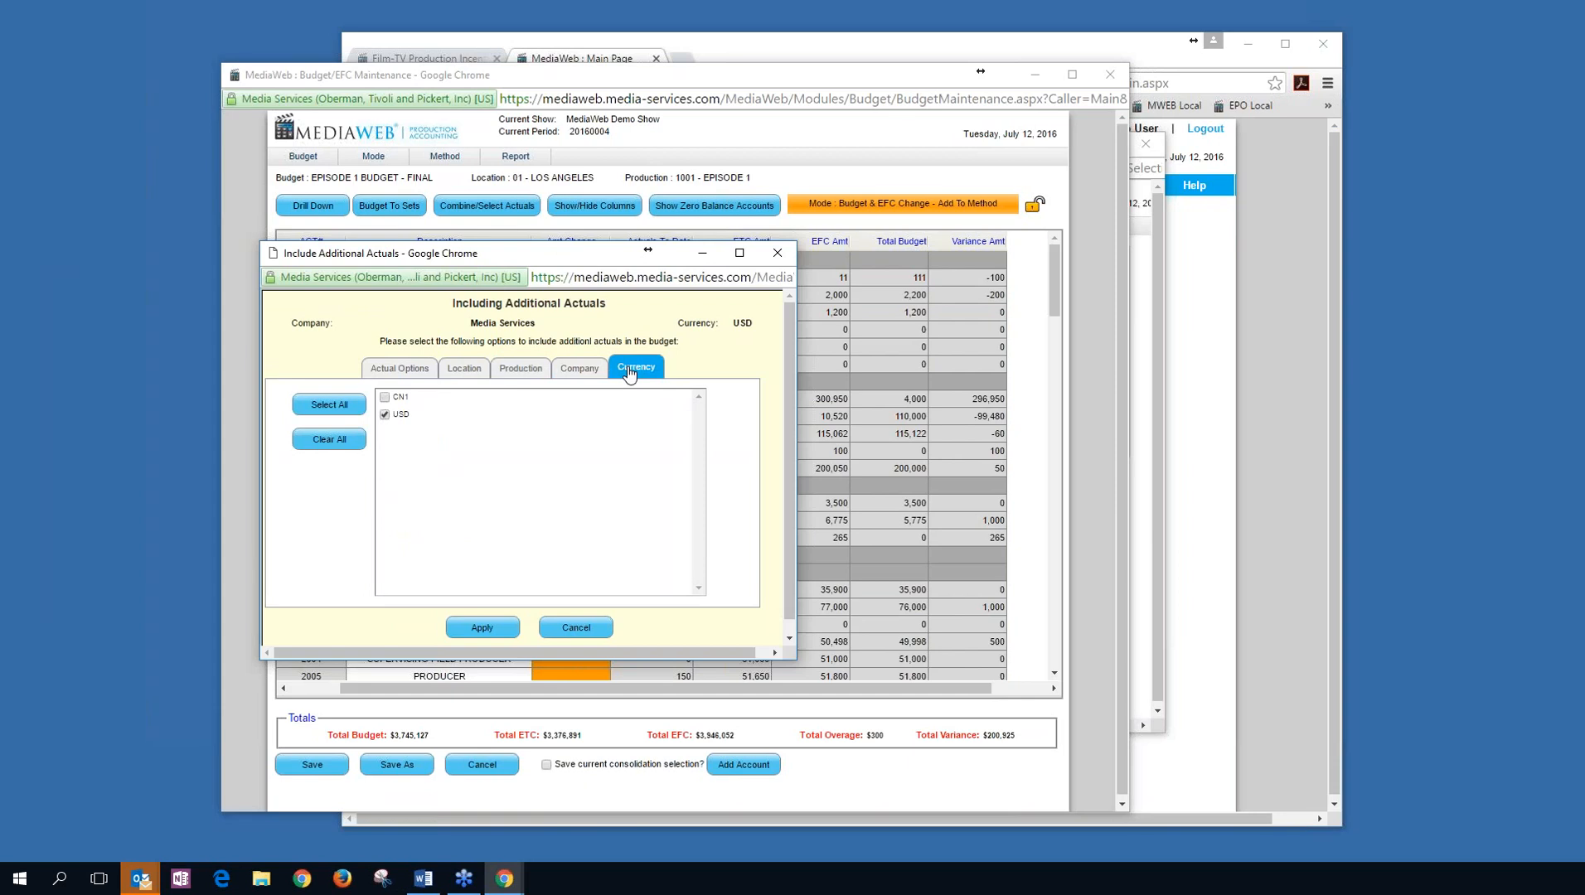
pyautogui.click(539, 372)
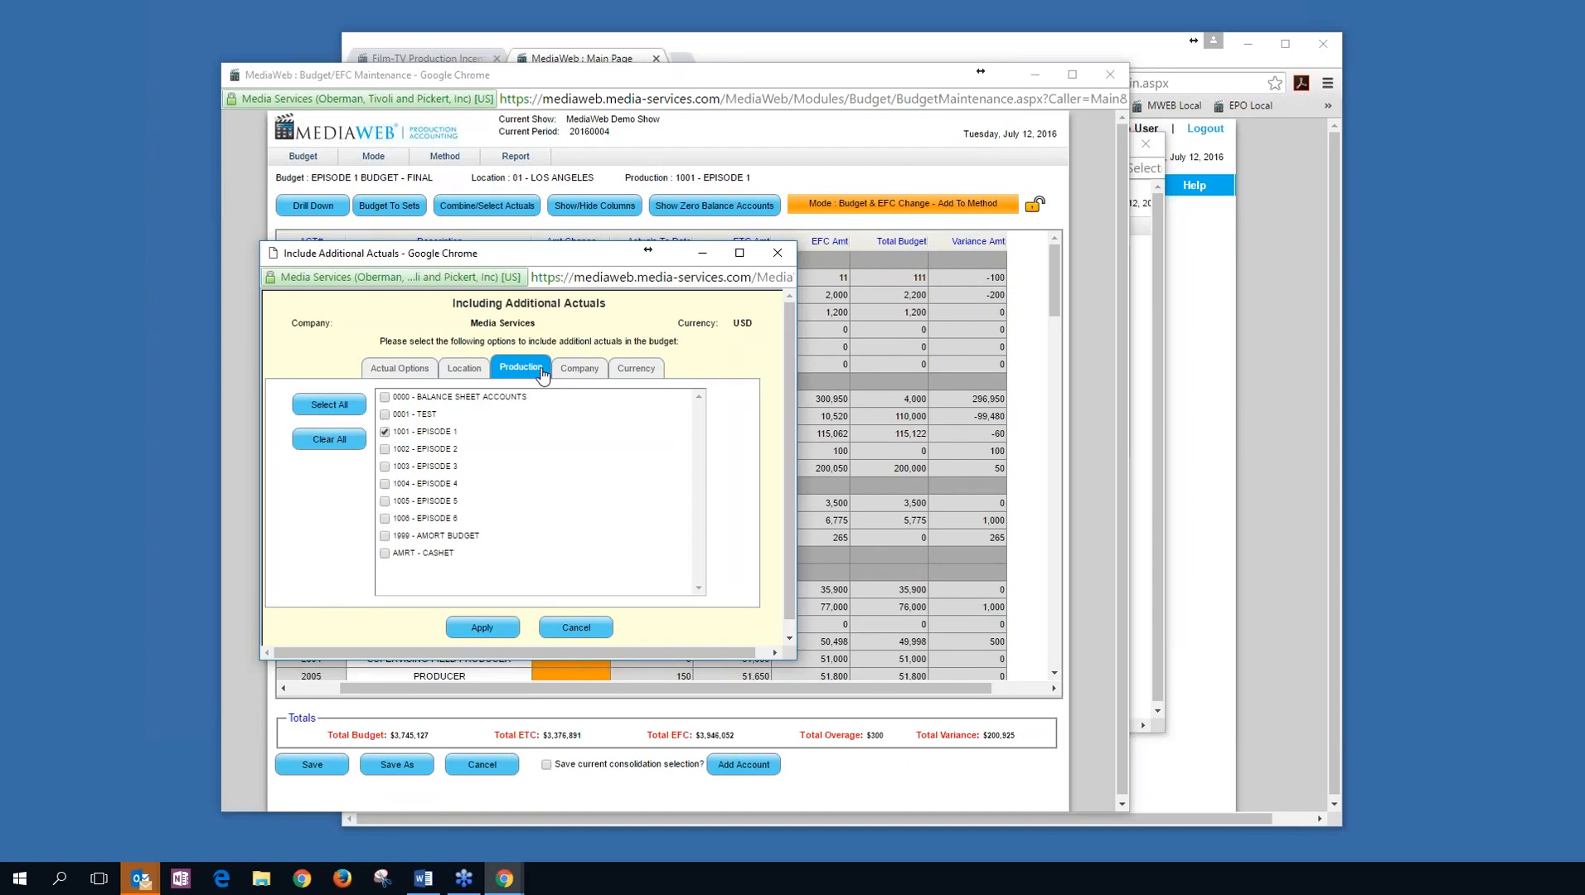
pyautogui.click(585, 625)
pyautogui.click(603, 383)
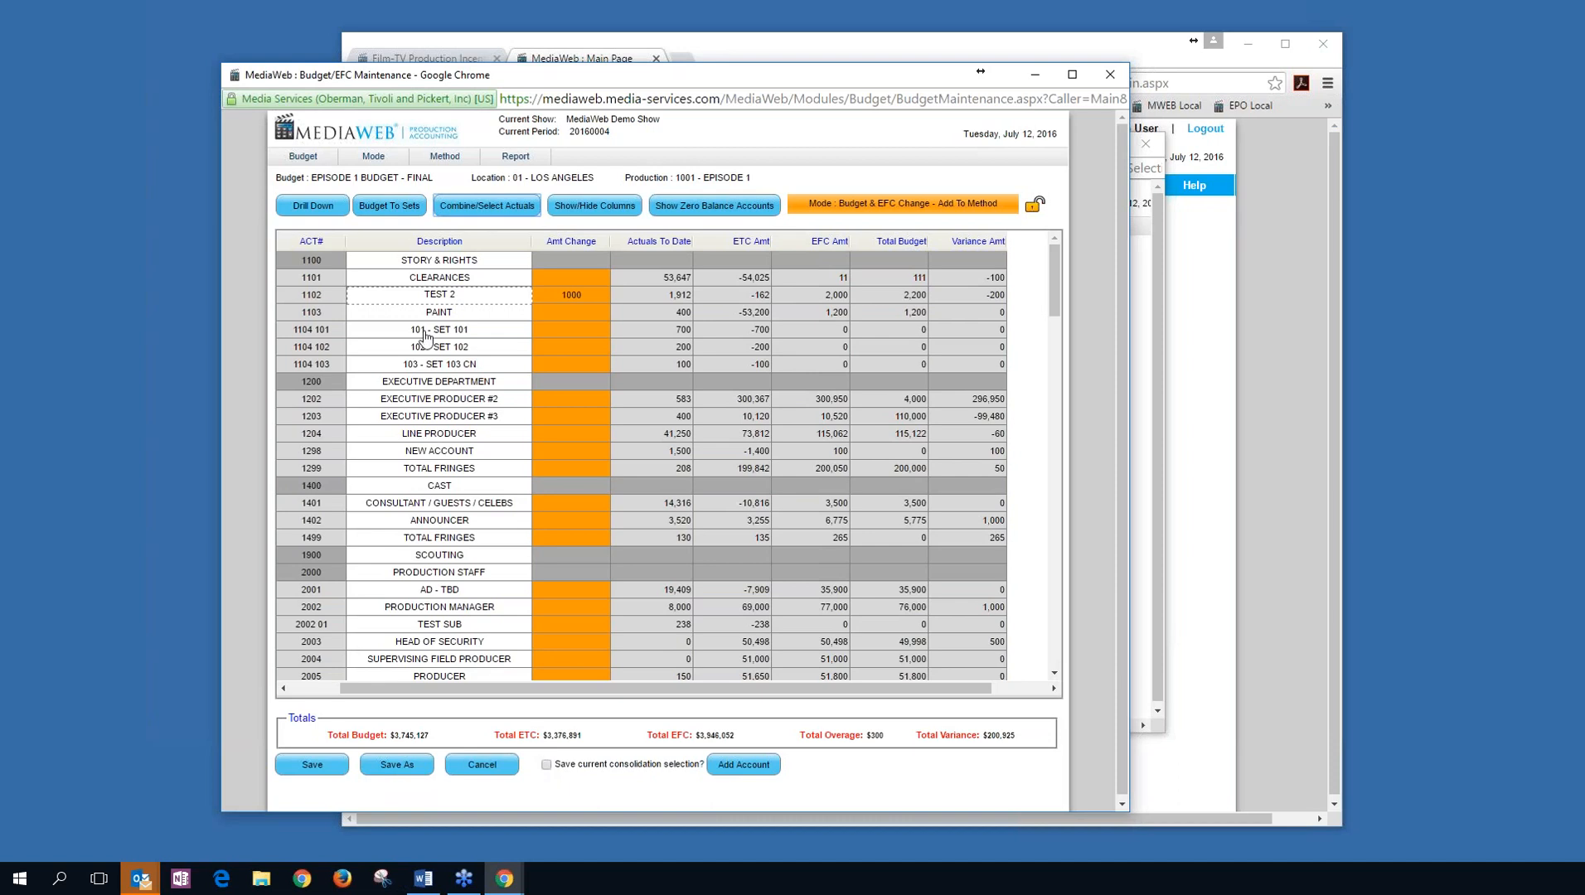
# Rename account 1102's description to demo, then cancel the budget edit without saving.
pyautogui.click(448, 280)
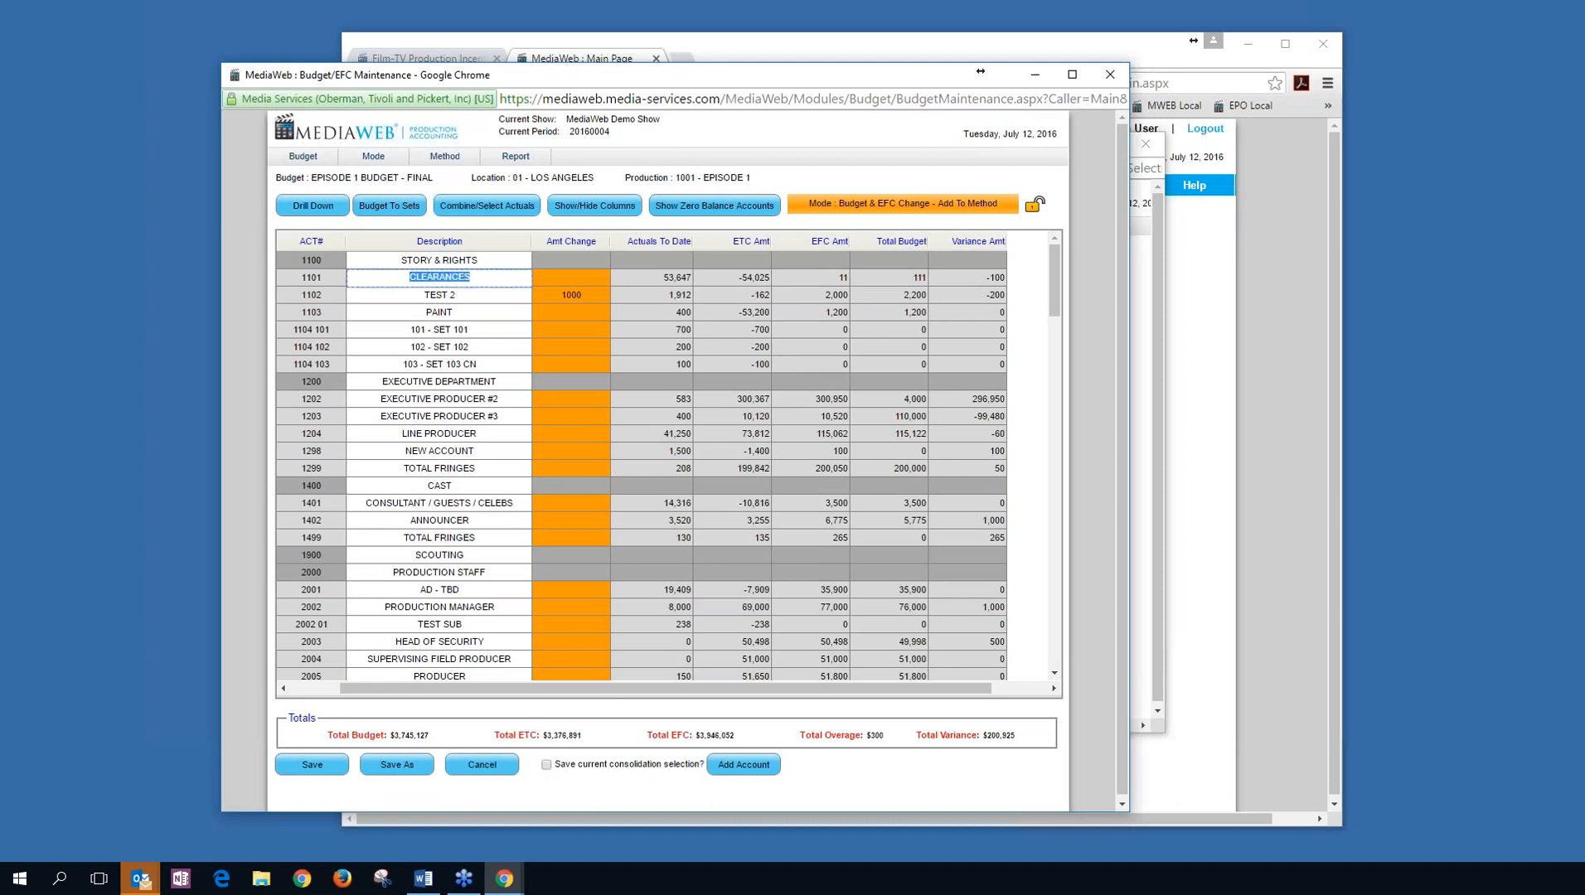
pyautogui.click(448, 295)
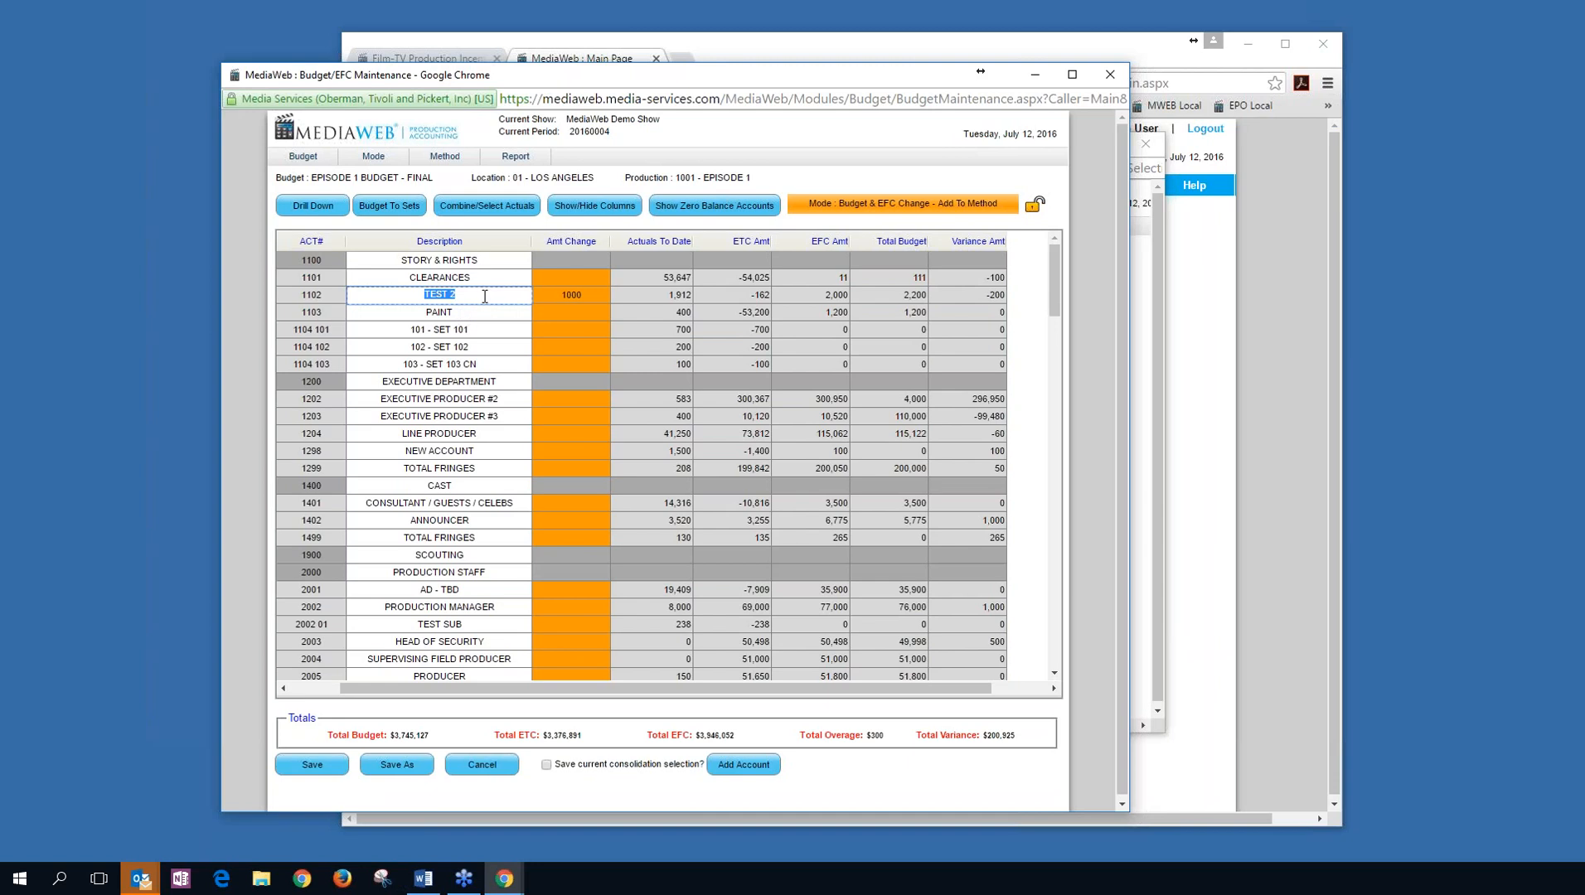
pyautogui.click(465, 315)
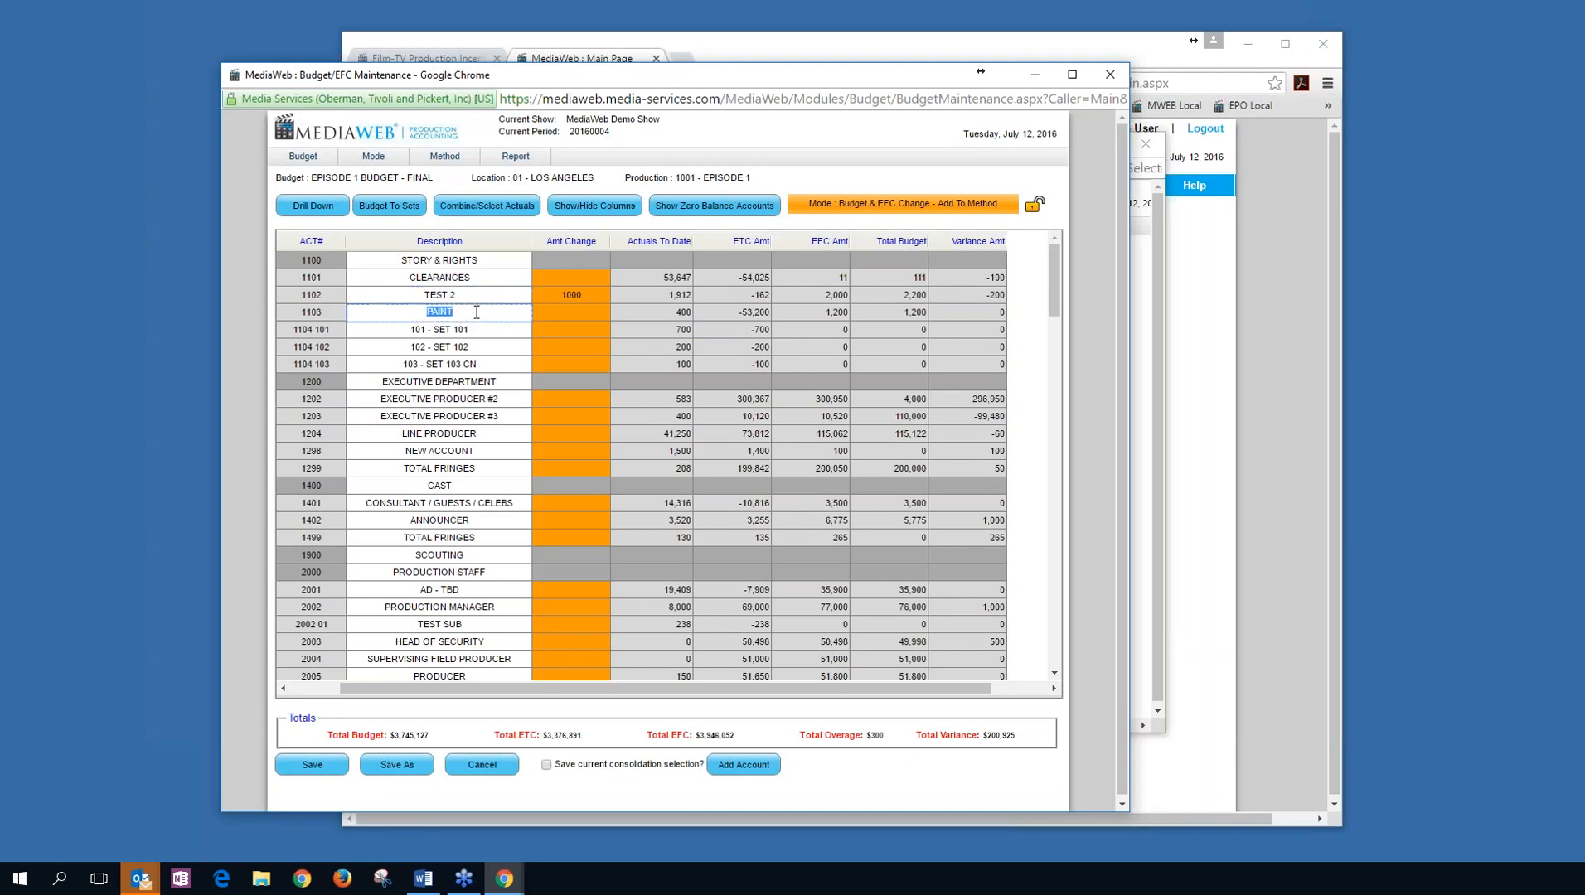
pyautogui.click(470, 297)
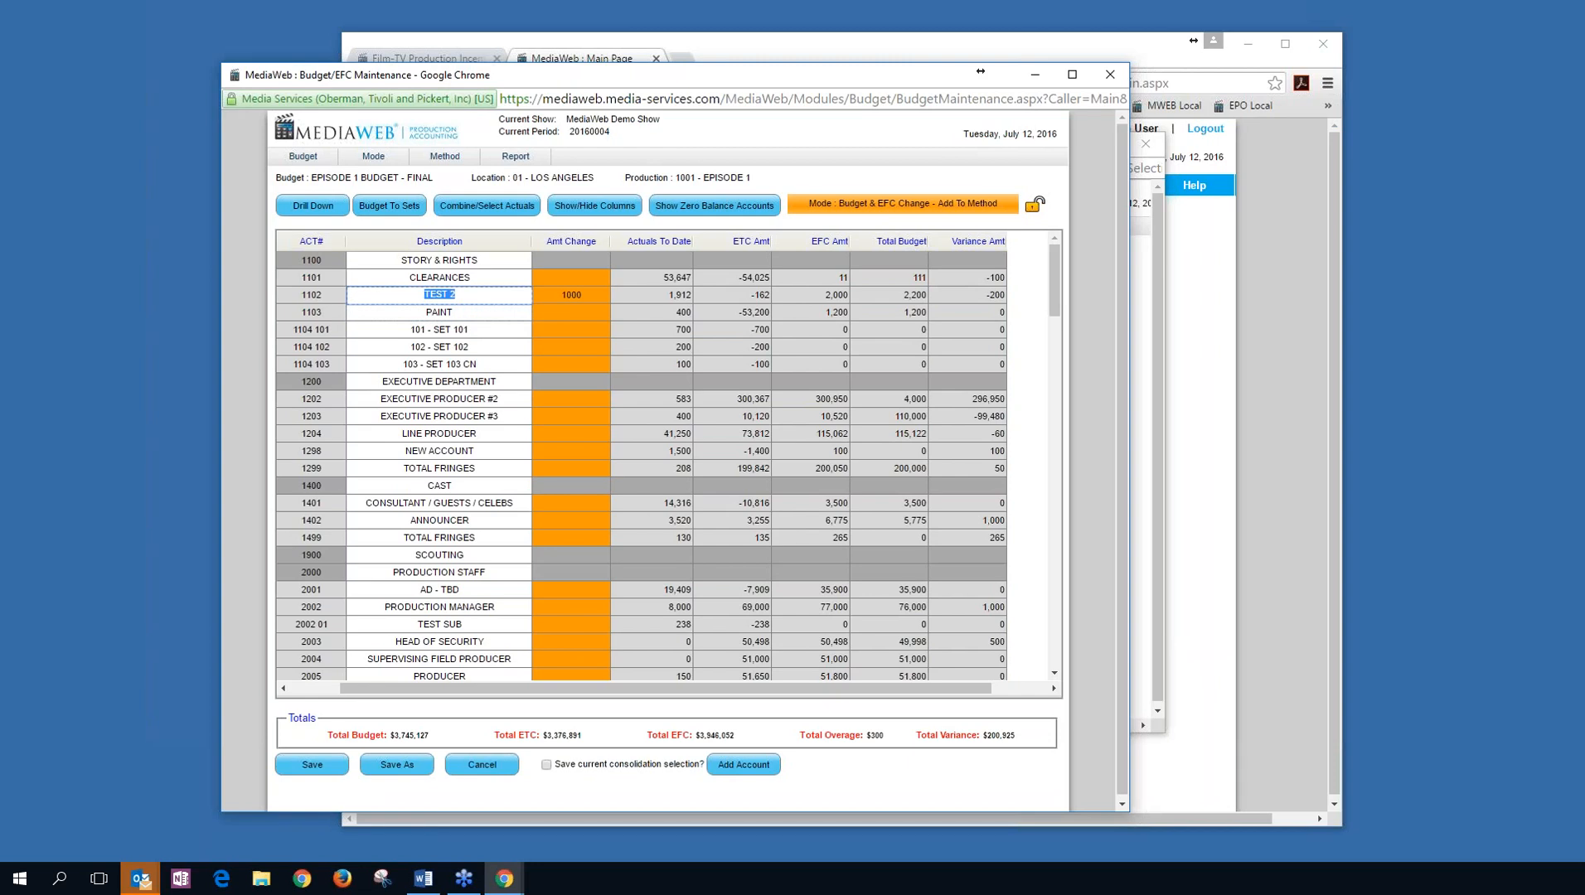
pyautogui.write('demo')
pyautogui.press('Tab')
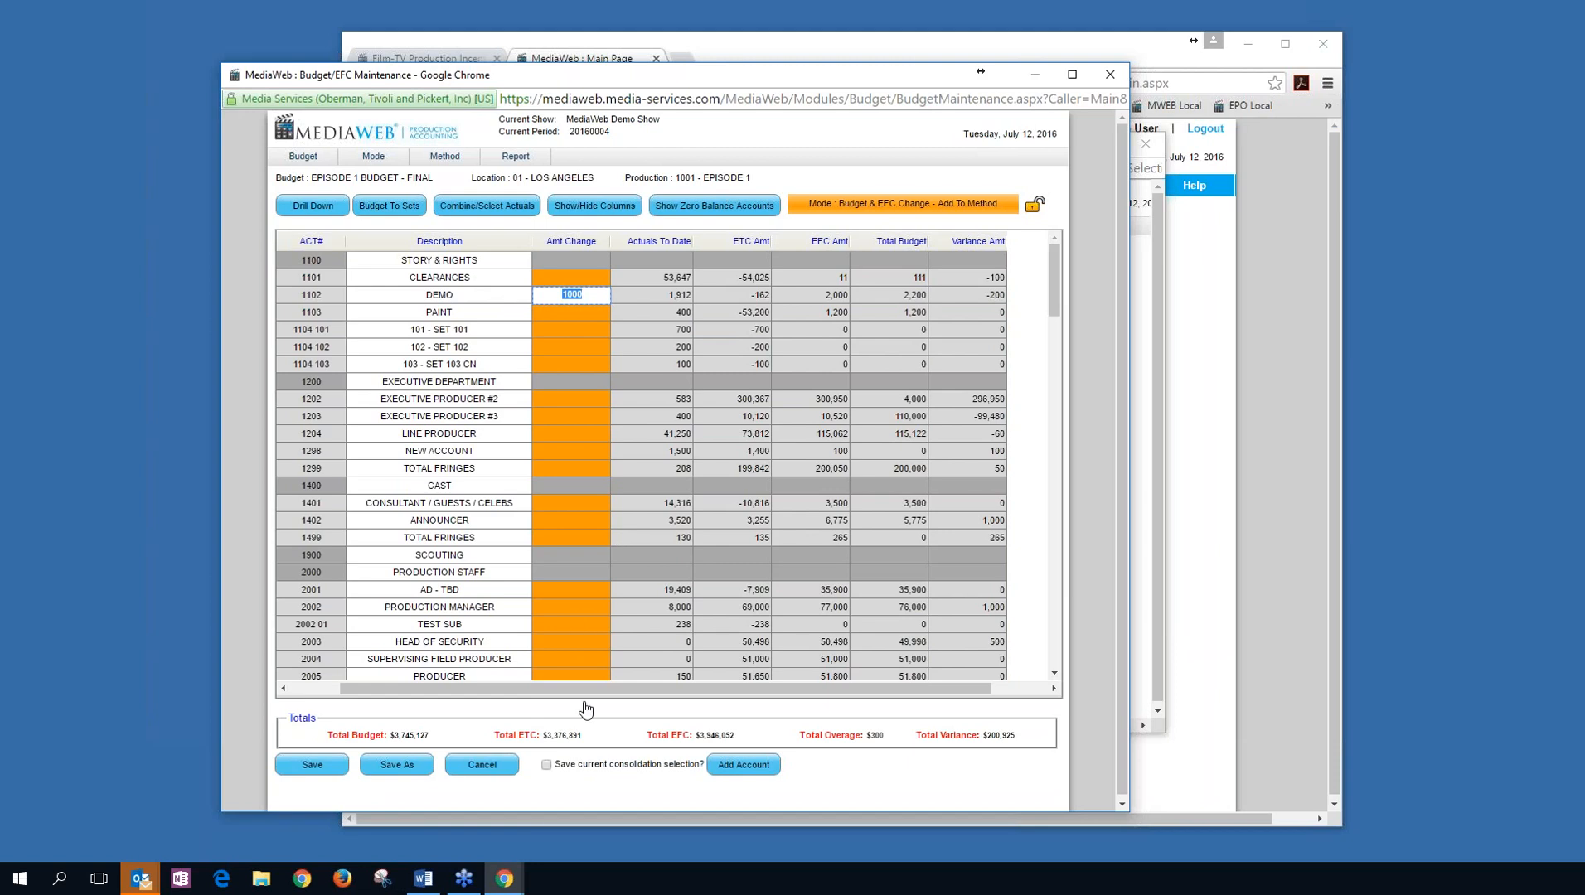
pyautogui.click(480, 765)
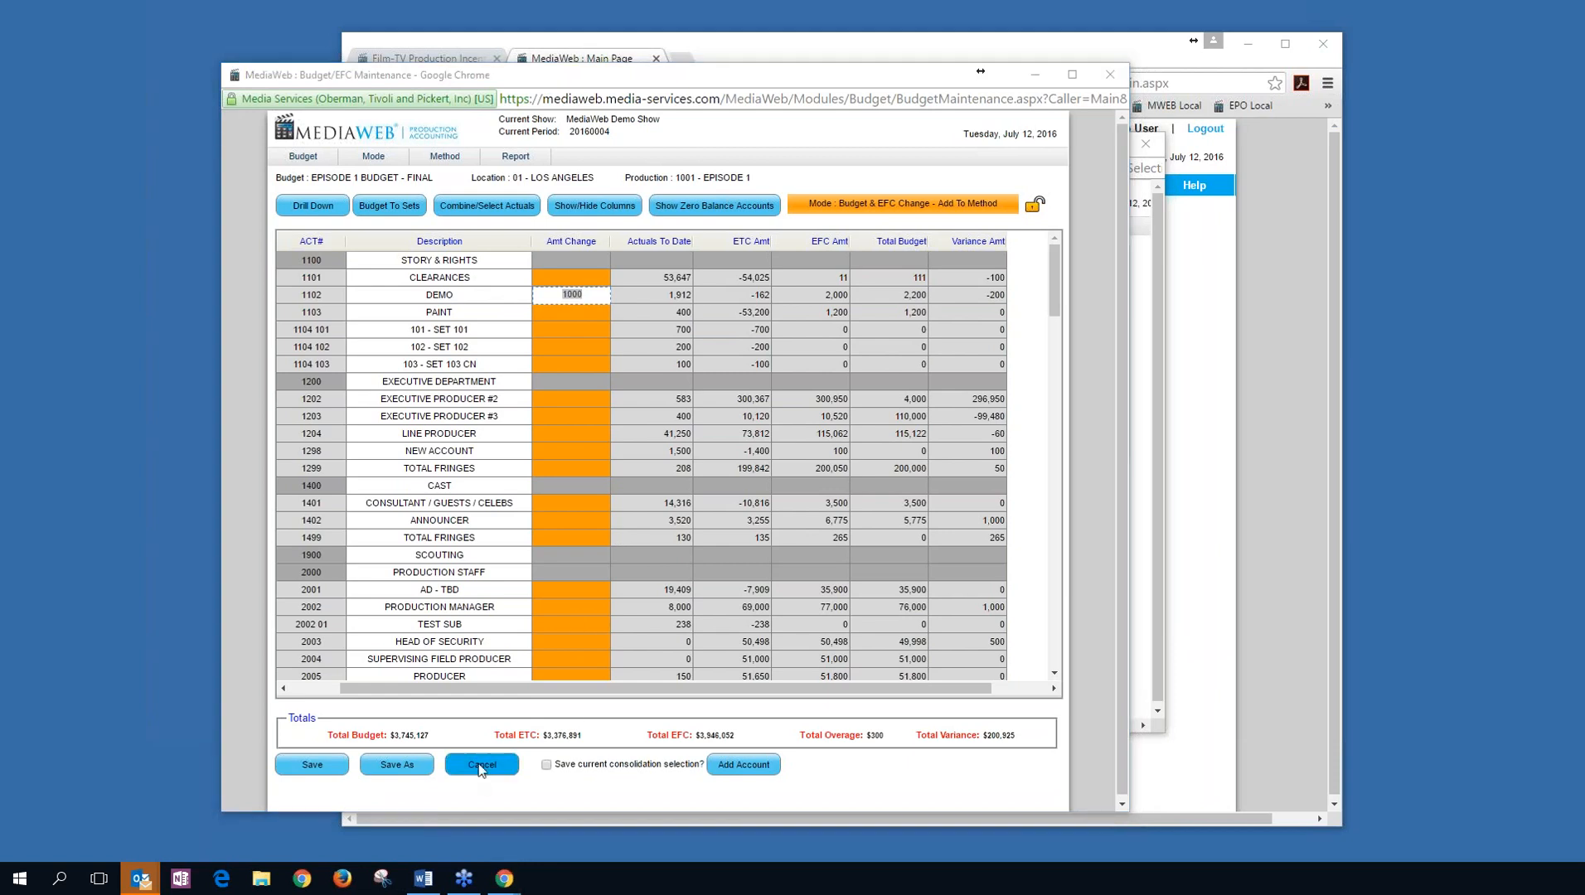
pyautogui.click(748, 241)
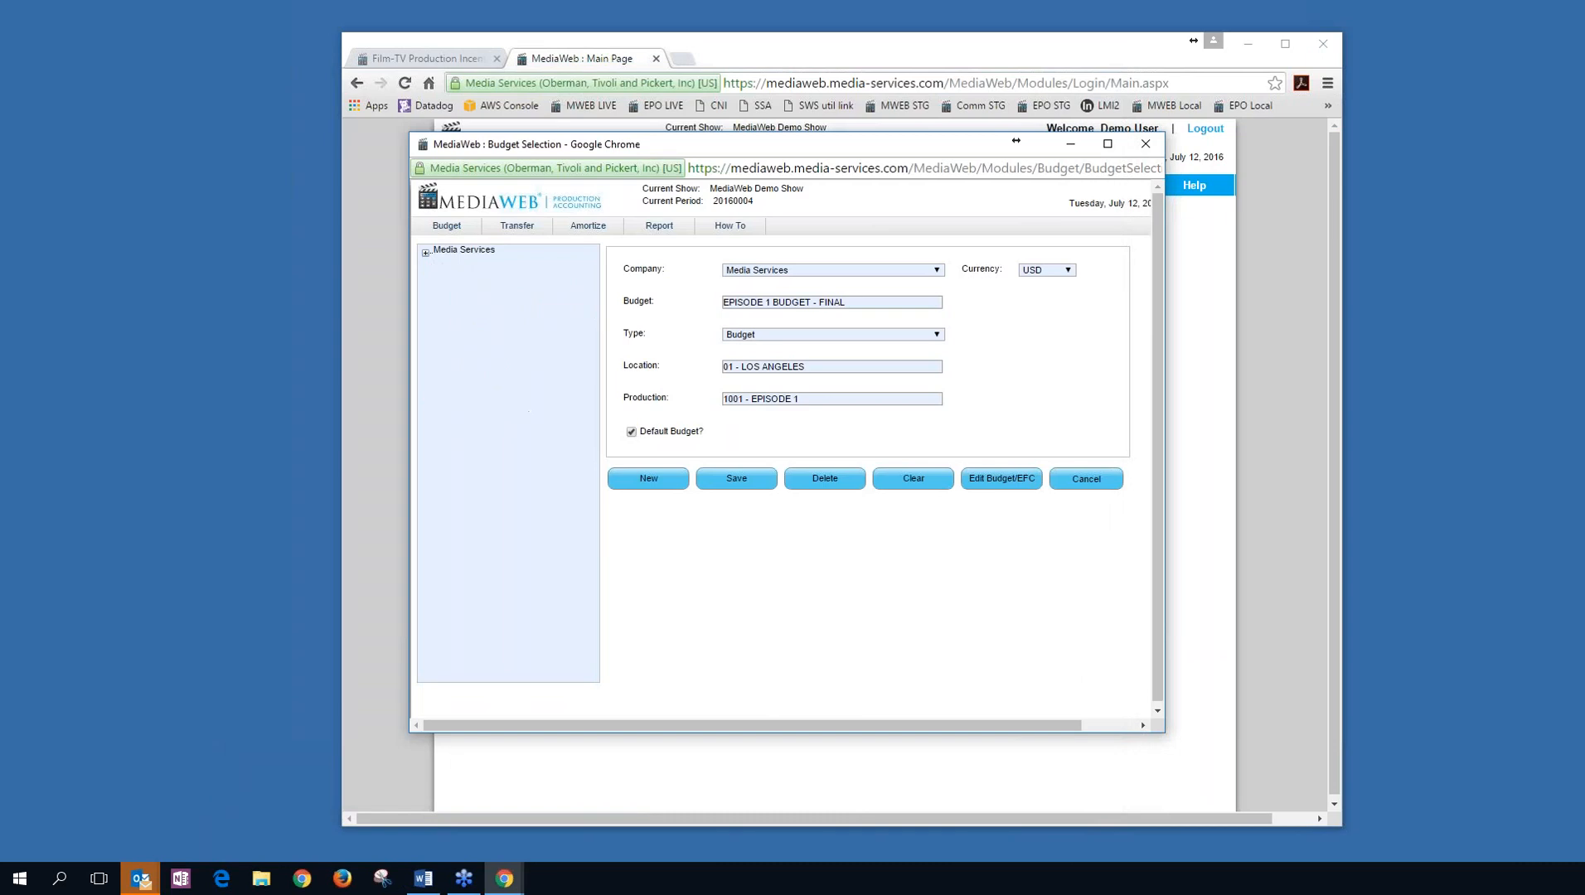
# Close Budget Selection, review the G/L Types Maintenance list, then close it.
pyautogui.click(1144, 143)
pyautogui.moveTo(560, 192)
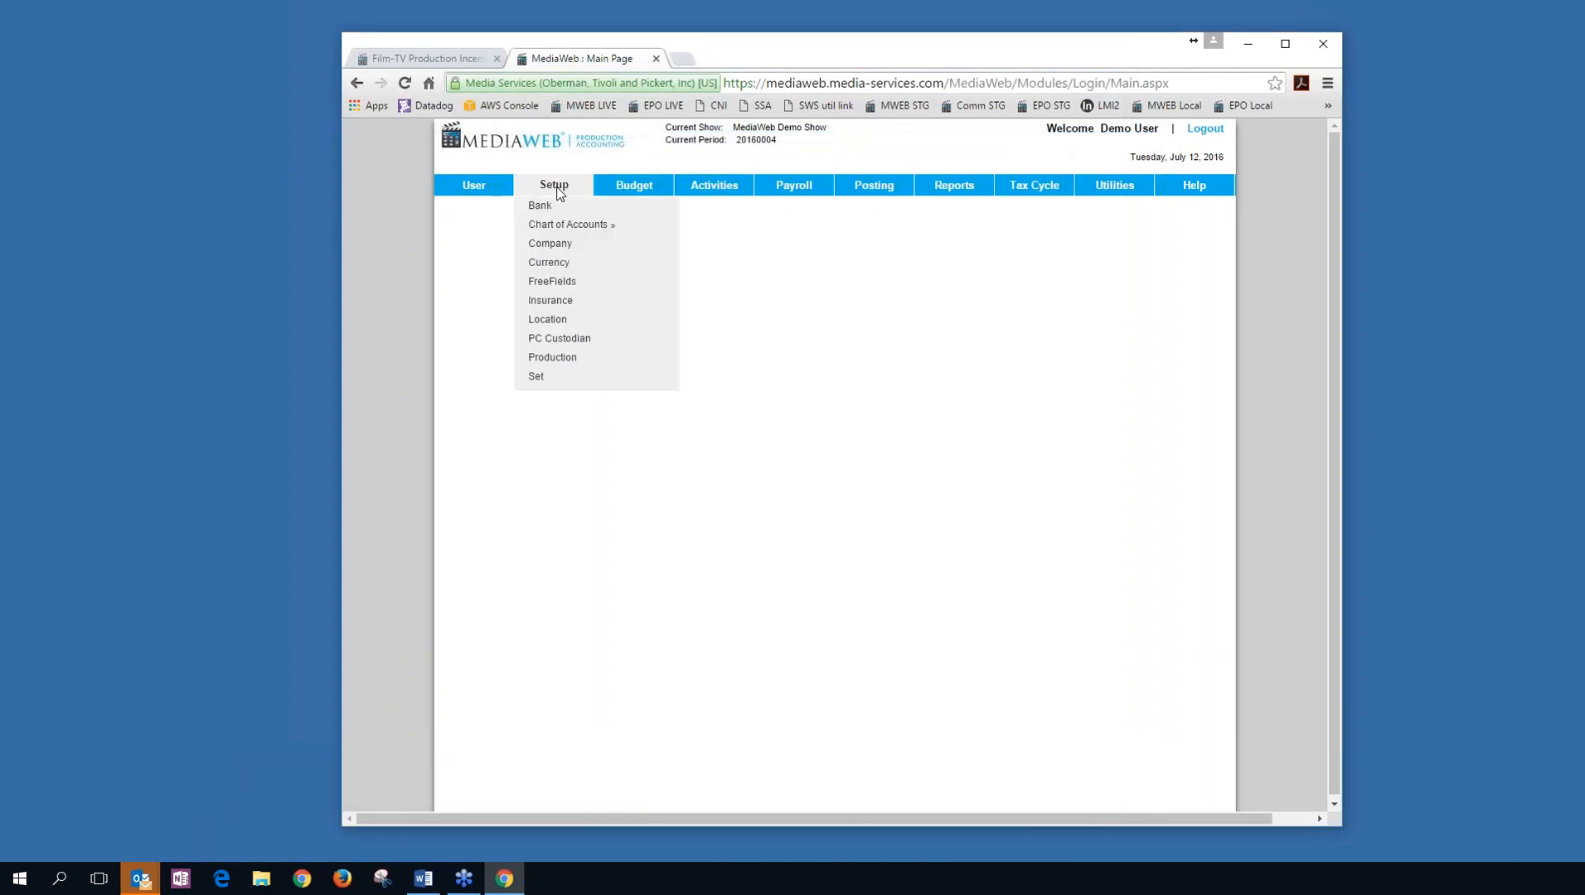
pyautogui.moveTo(568, 225)
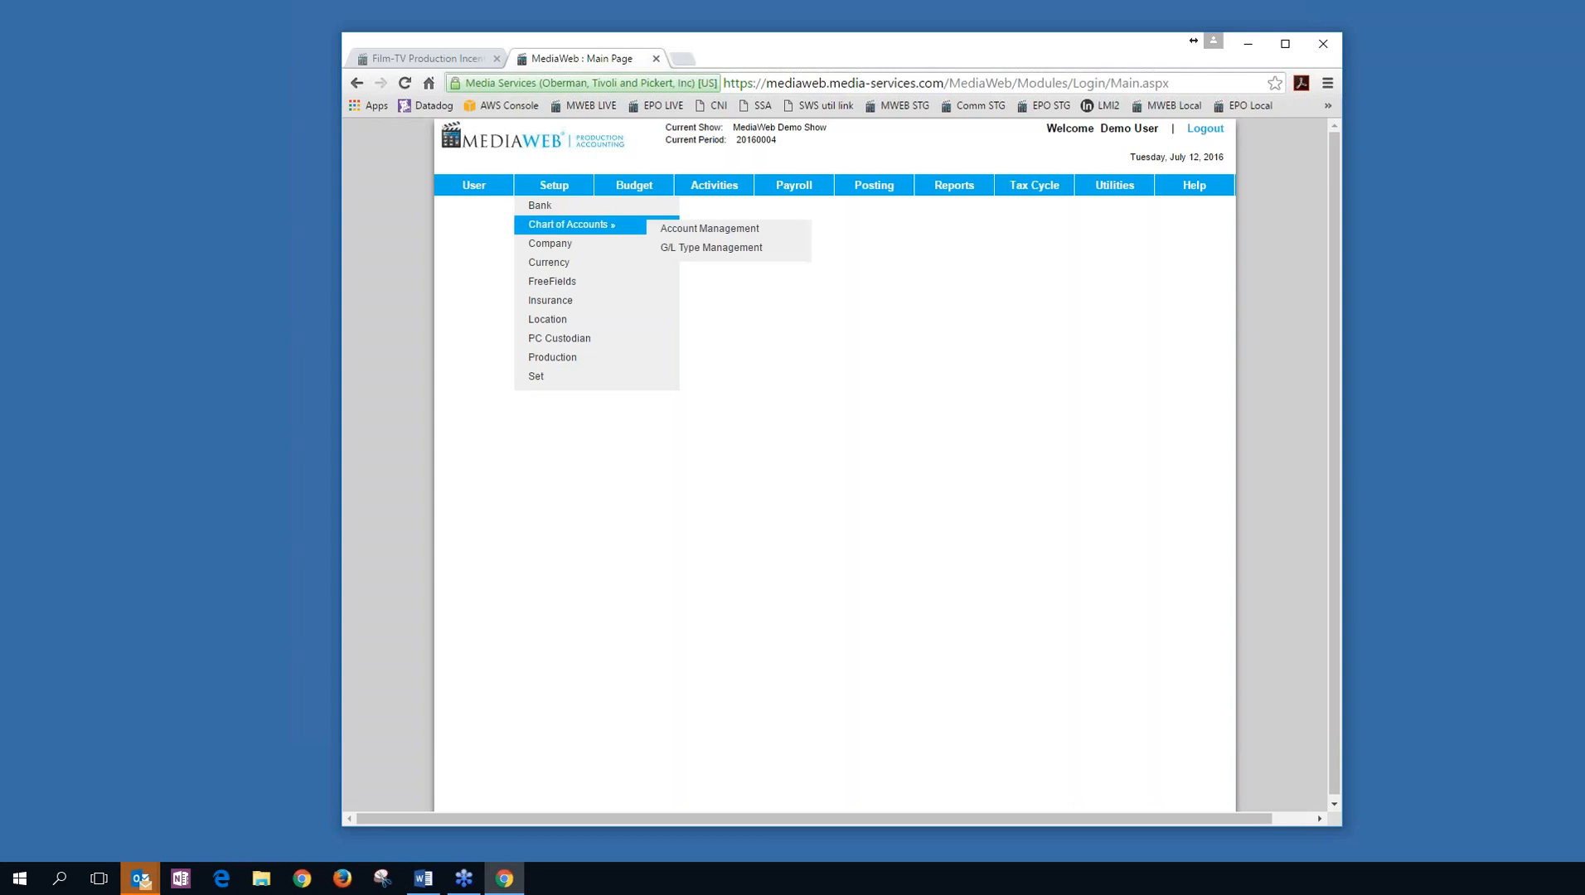
pyautogui.click(696, 249)
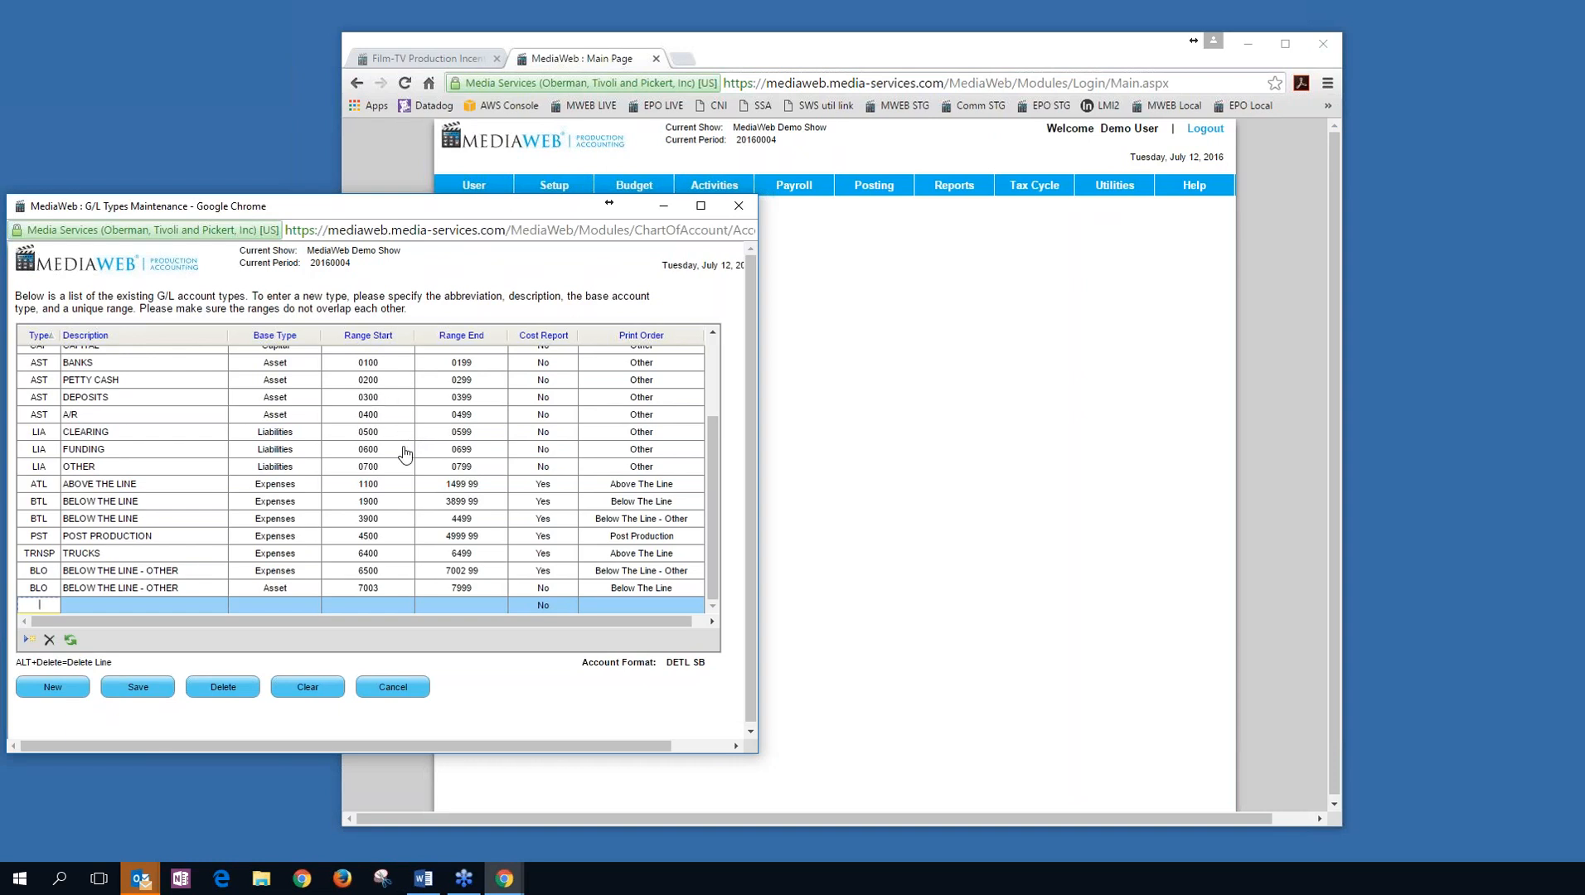
pyautogui.click(738, 206)
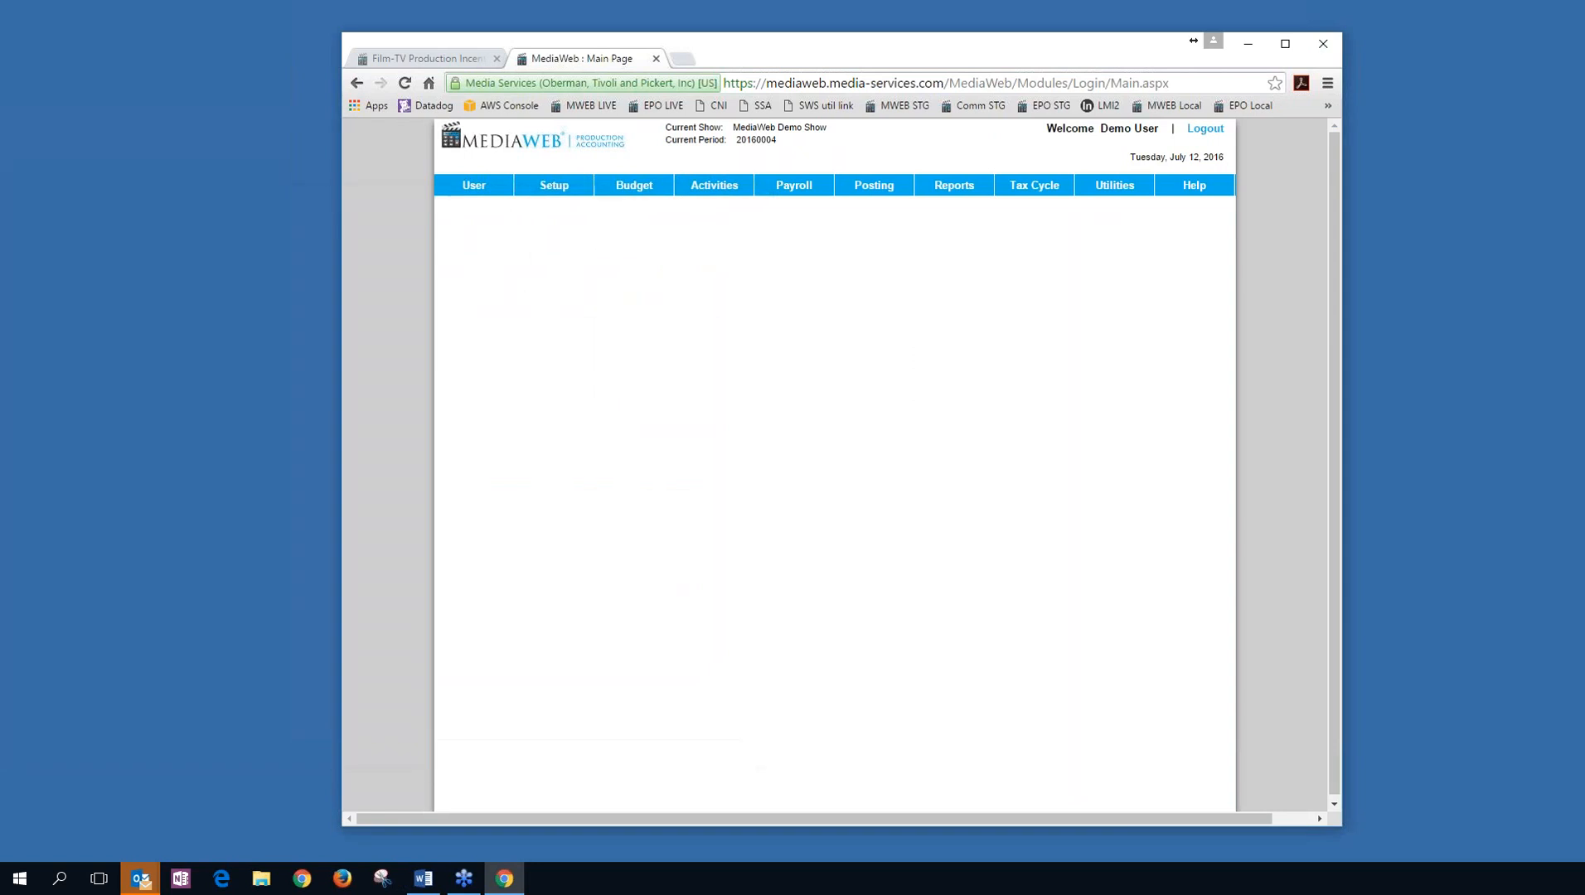
# Open Chart of Account Maintenance and show the accounts under 1100 - STORY & RIGHTS.
pyautogui.moveTo(634, 225)
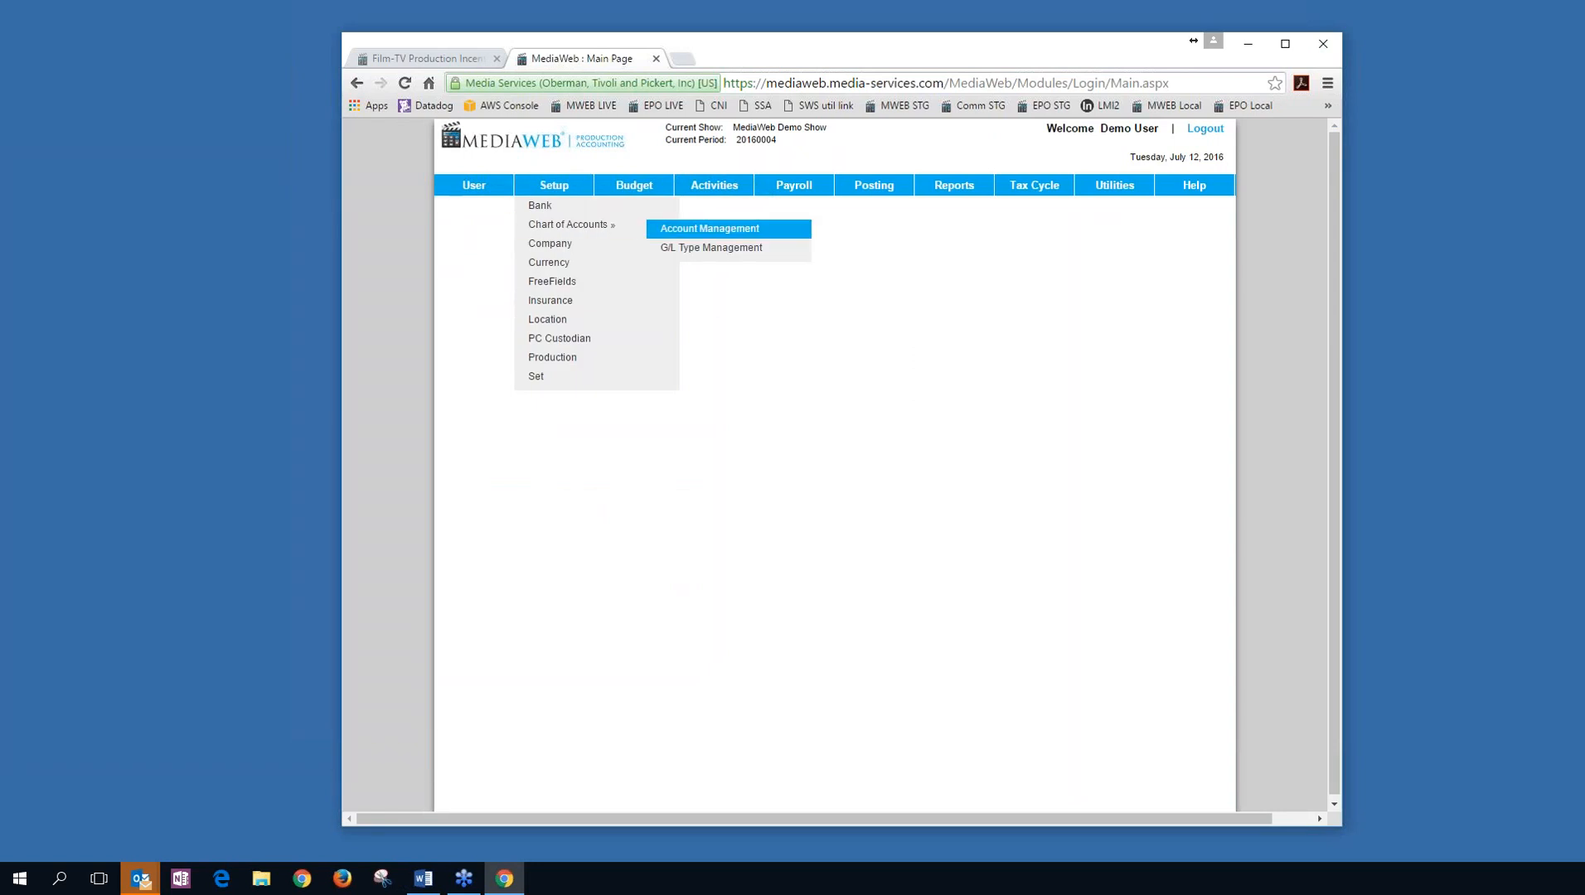
pyautogui.click(709, 229)
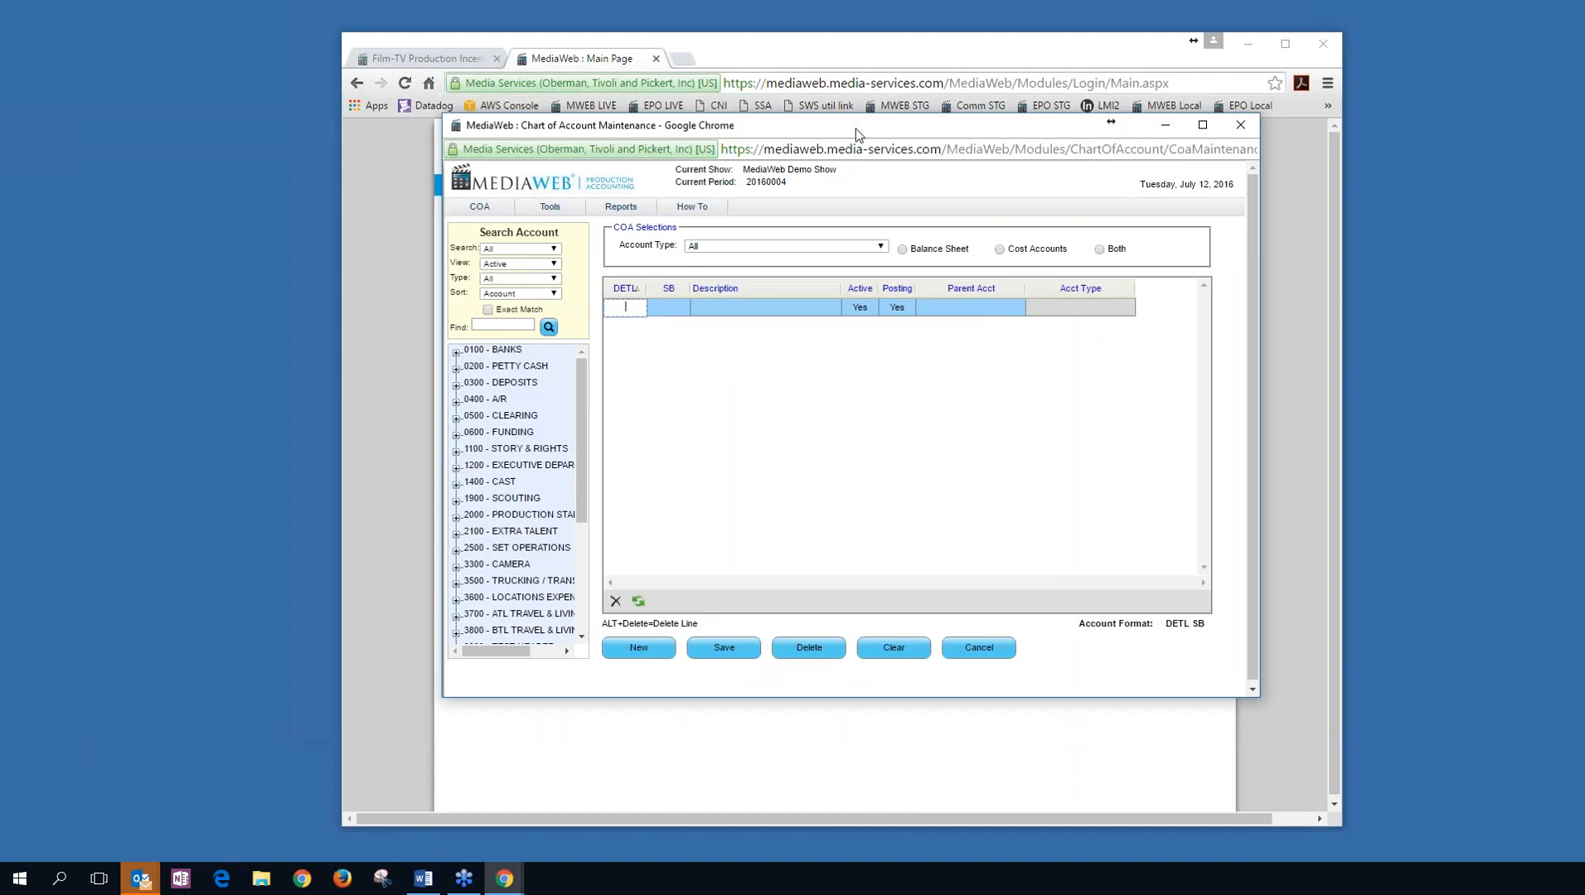
pyautogui.click(455, 355)
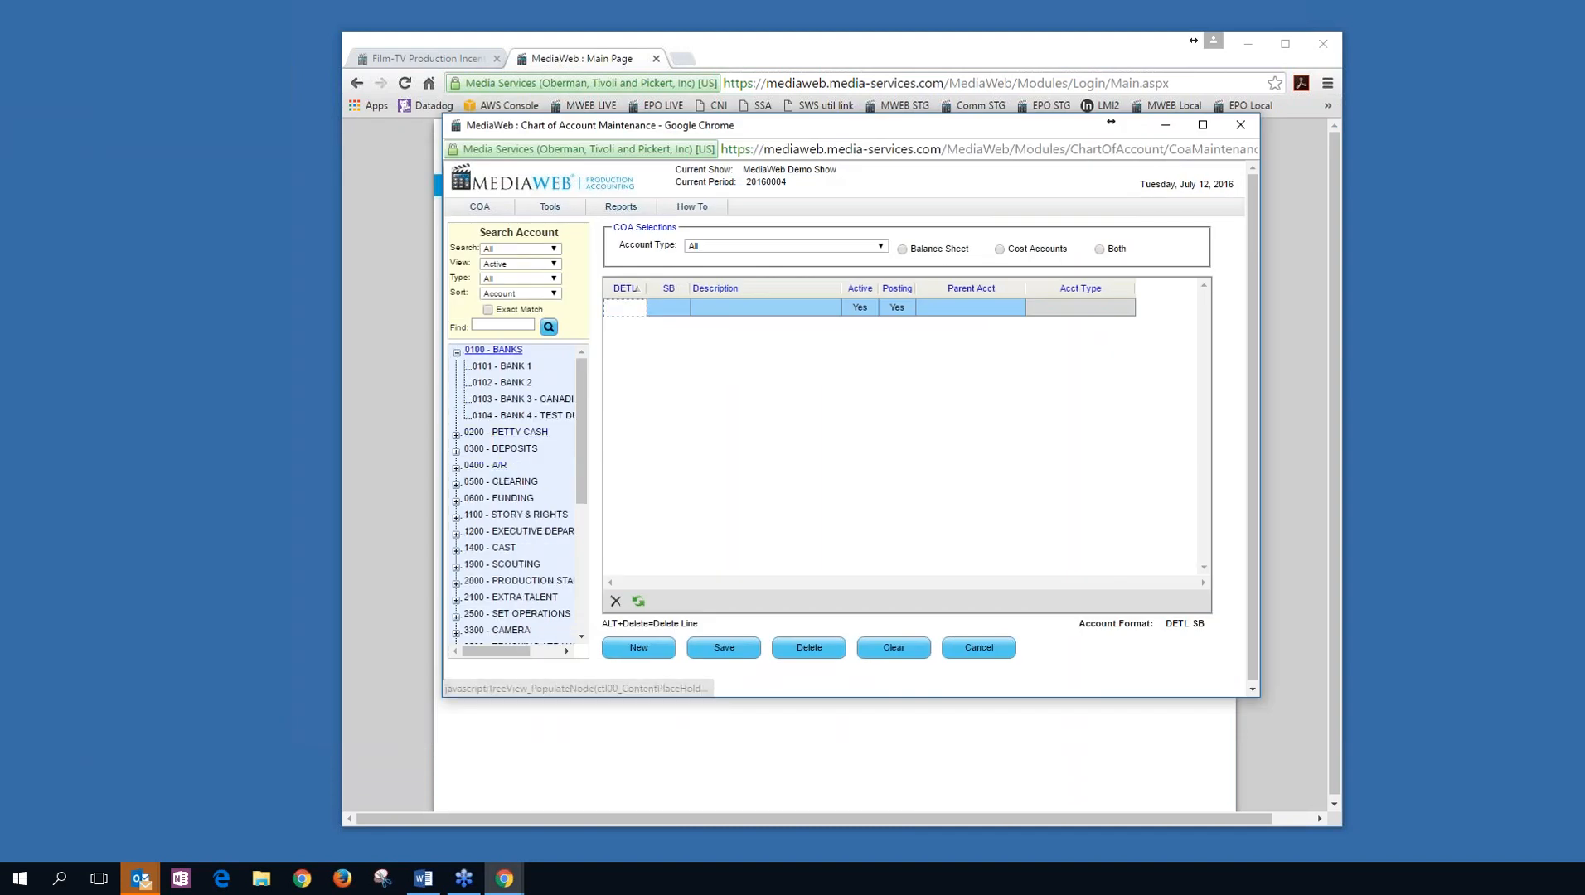
pyautogui.click(456, 435)
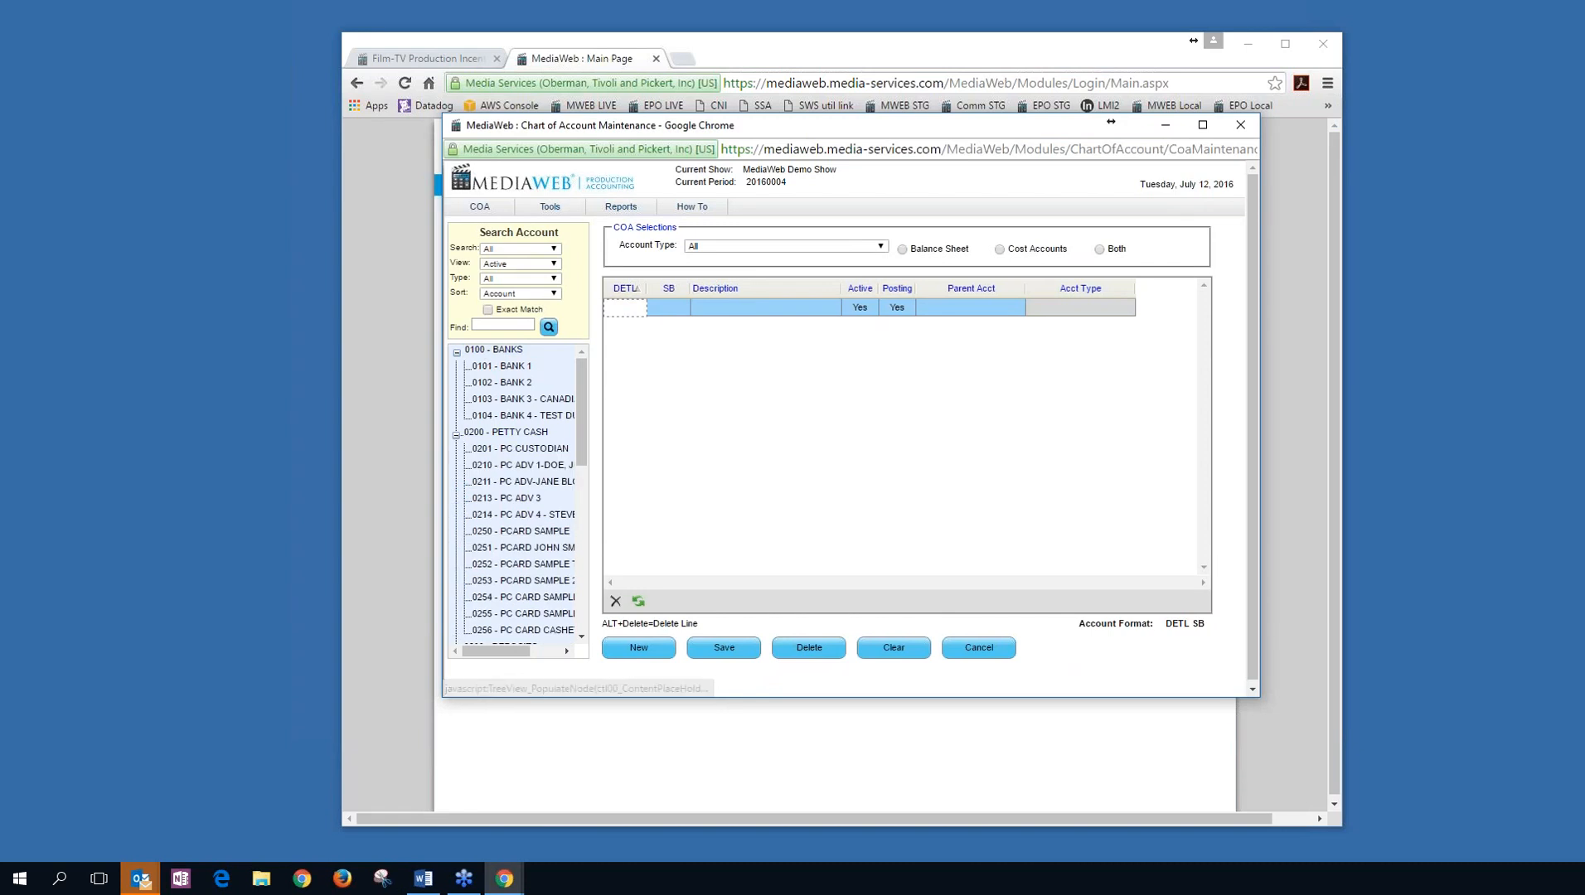
pyautogui.click(456, 435)
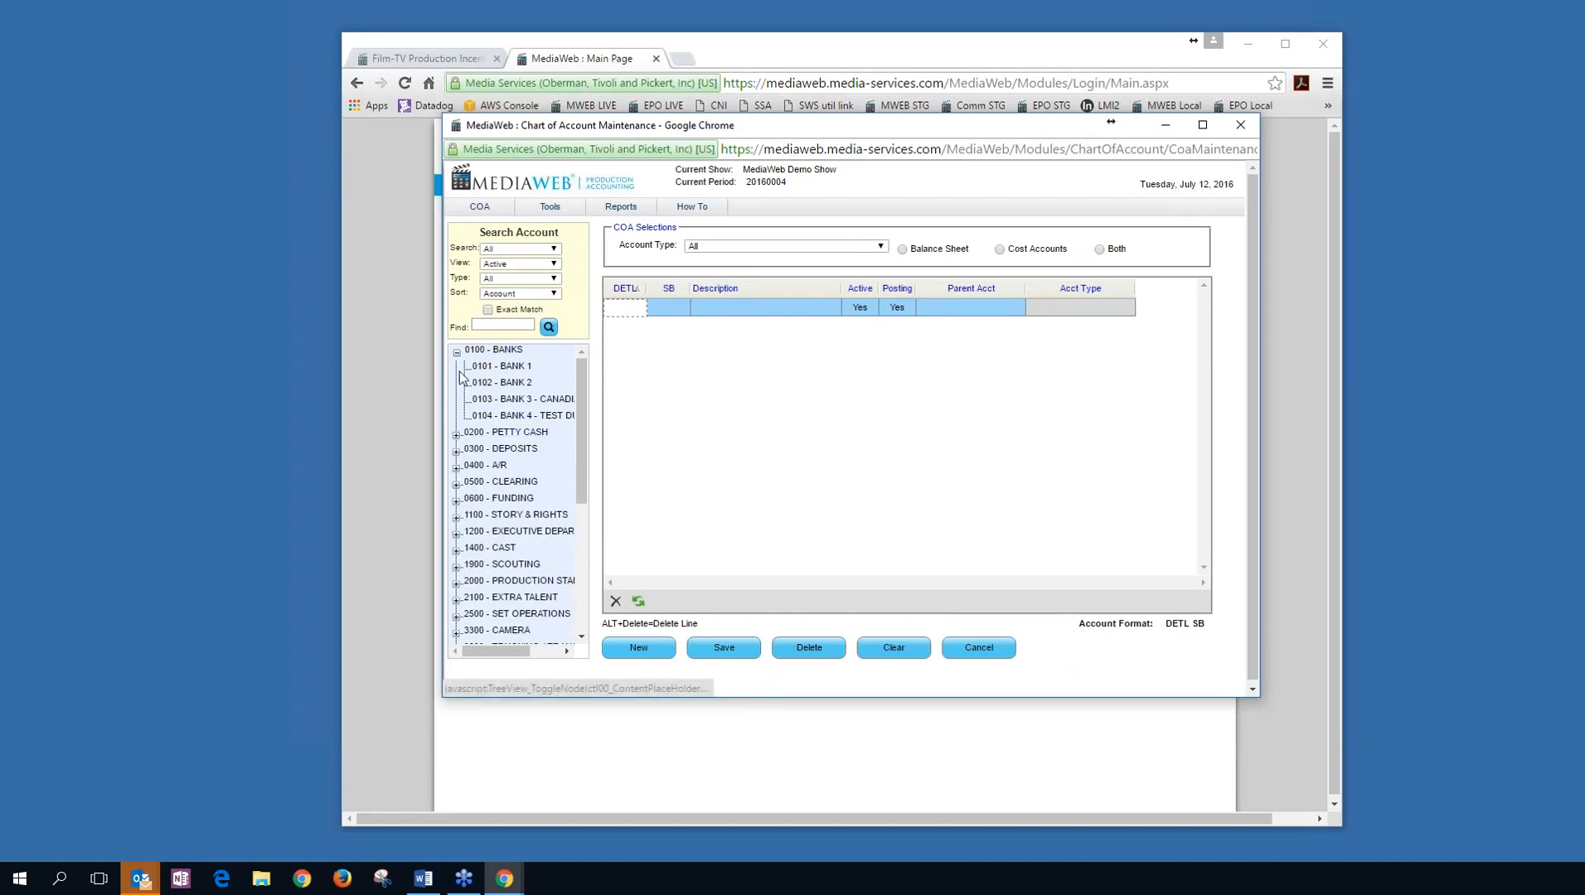
pyautogui.click(457, 355)
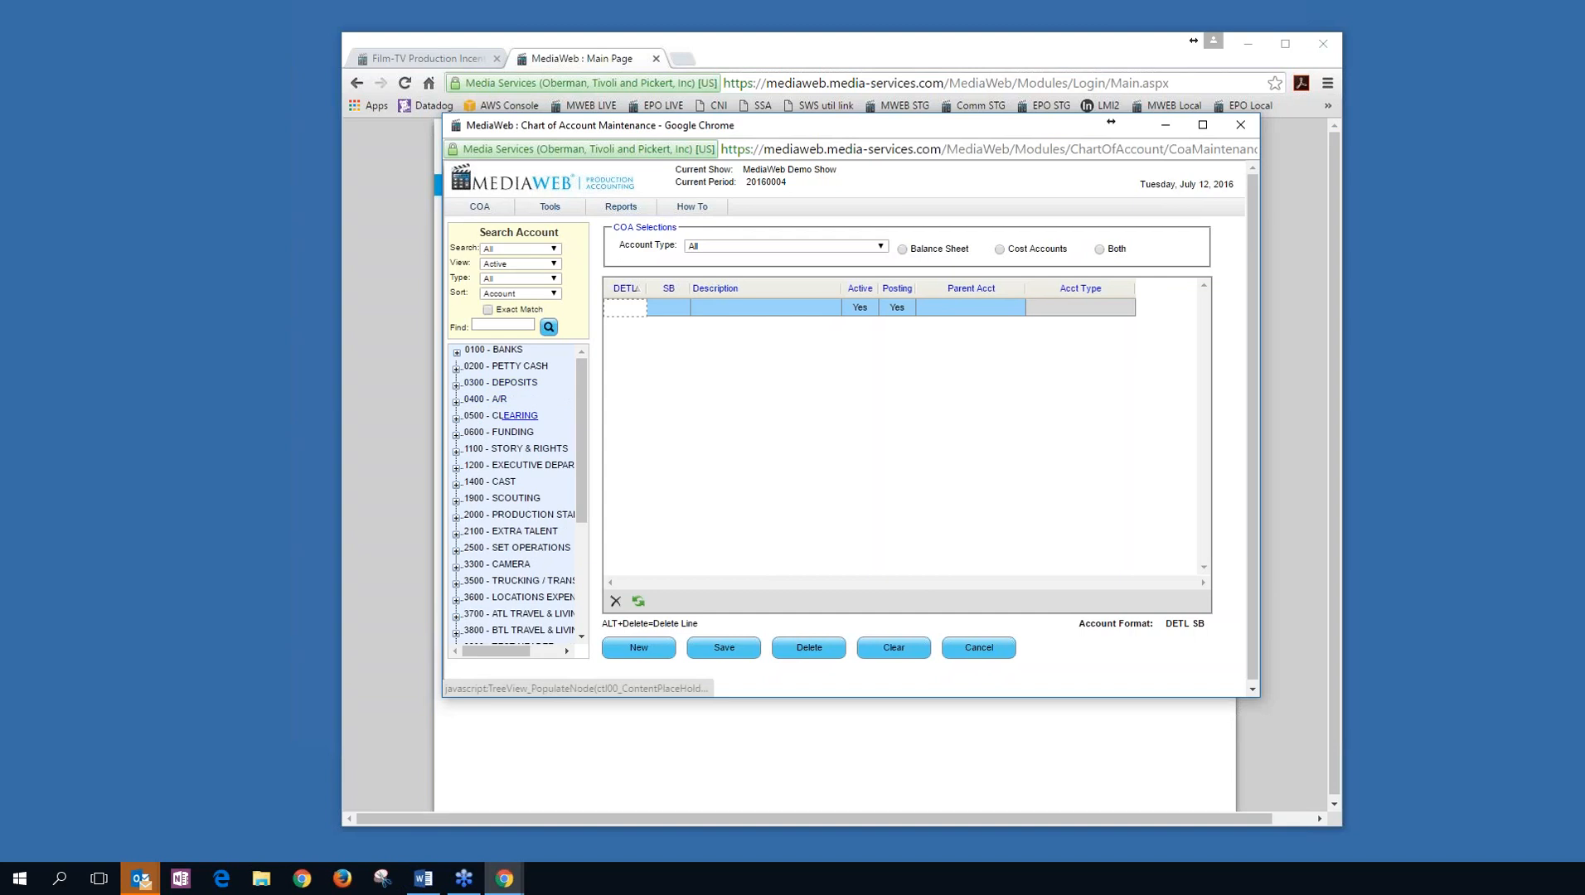
pyautogui.click(516, 449)
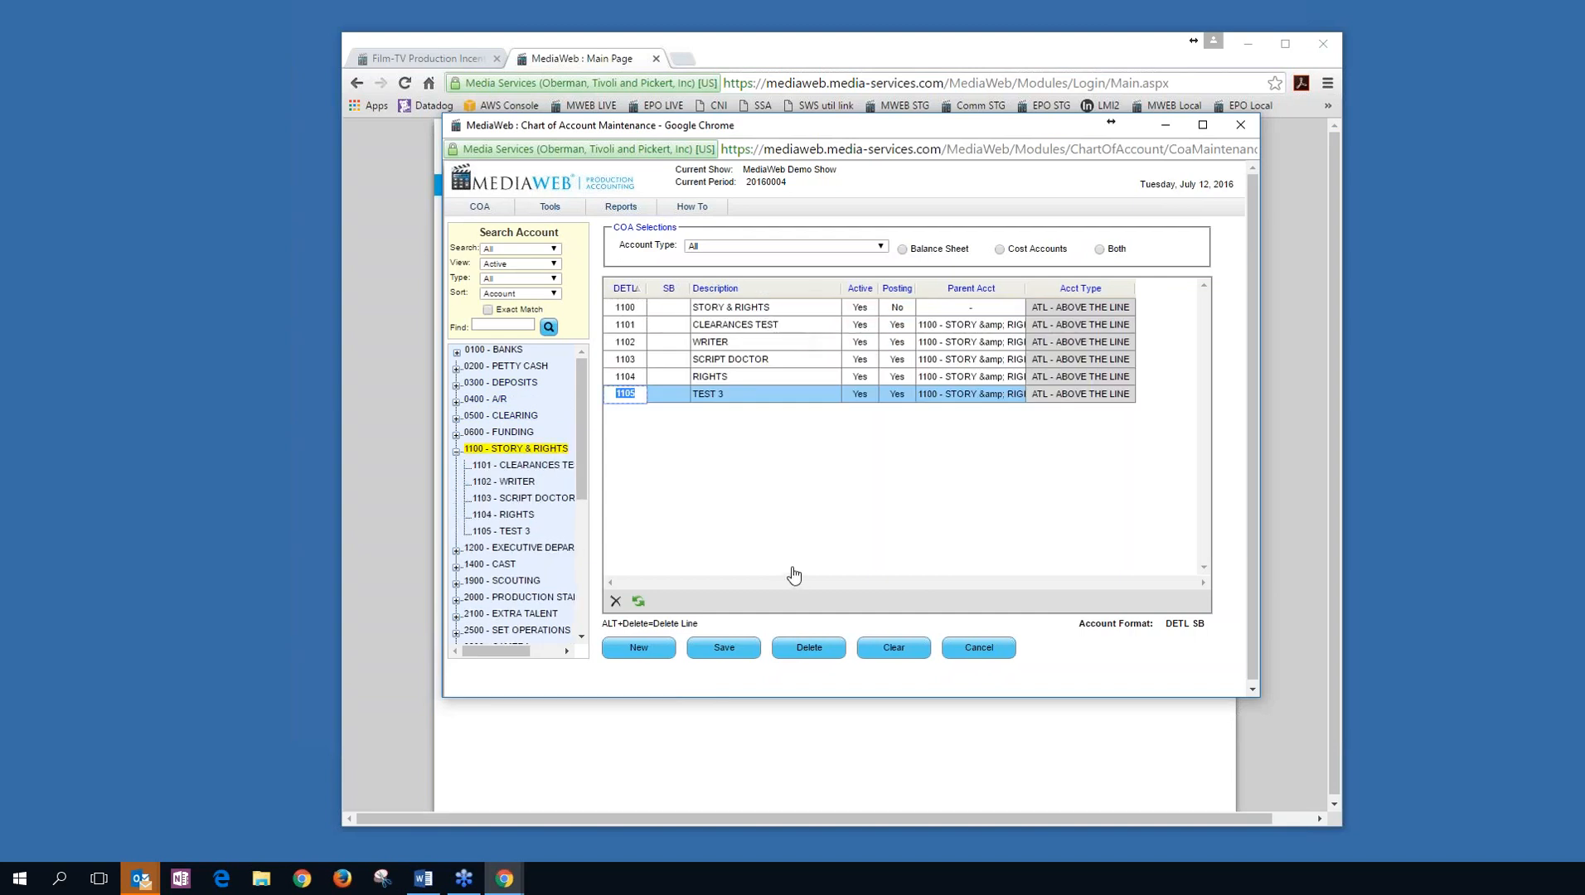
# Check the Search, View and Type filters, keeping All, Active and All.
pyautogui.click(553, 250)
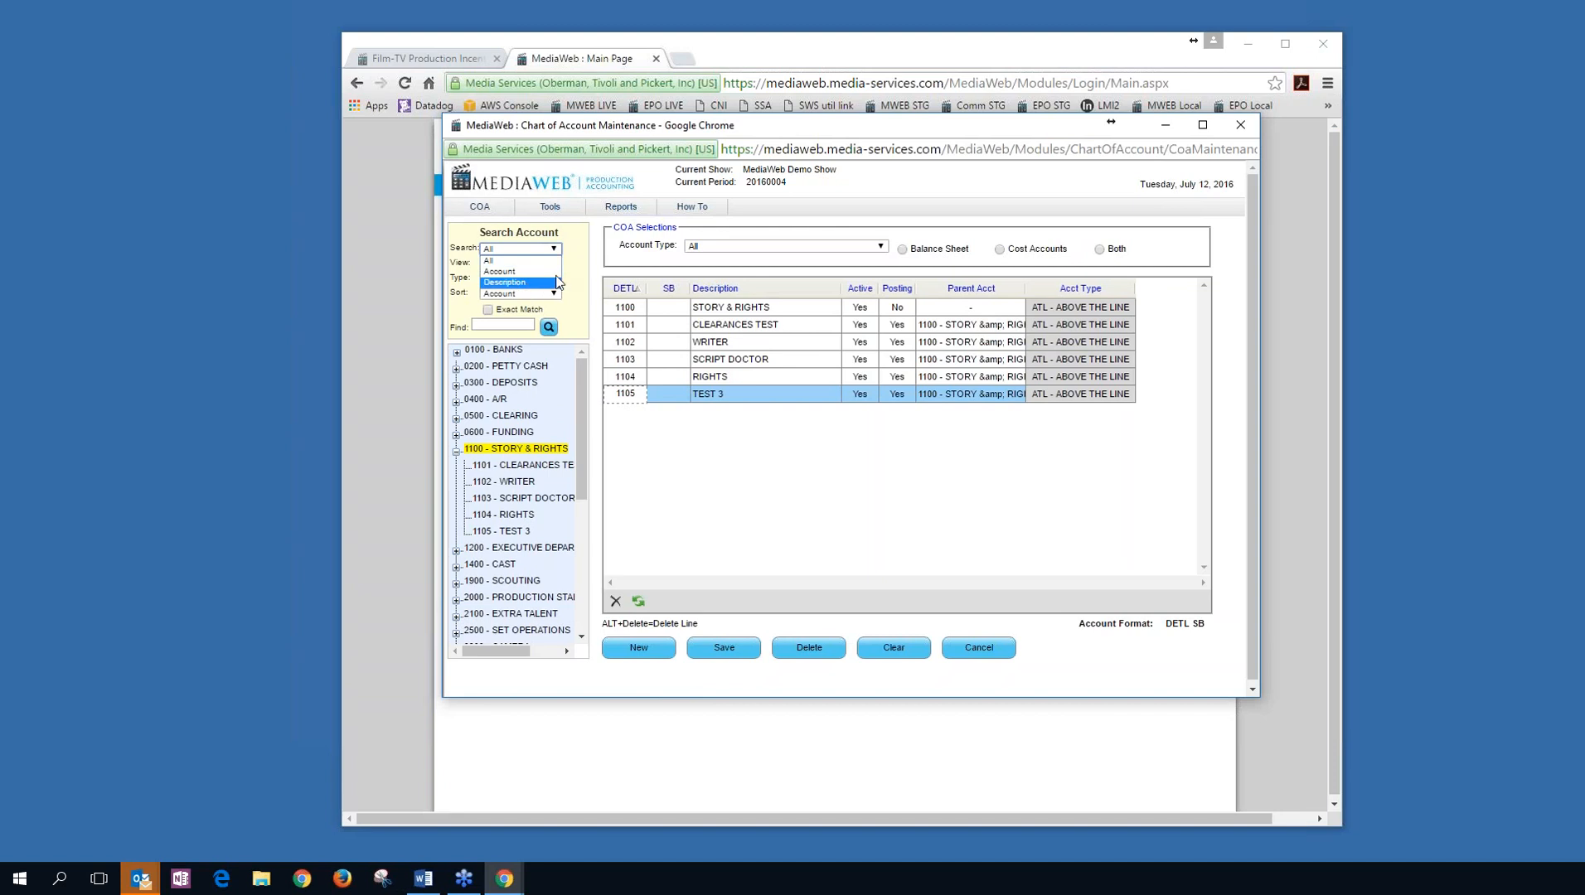
pyautogui.click(571, 264)
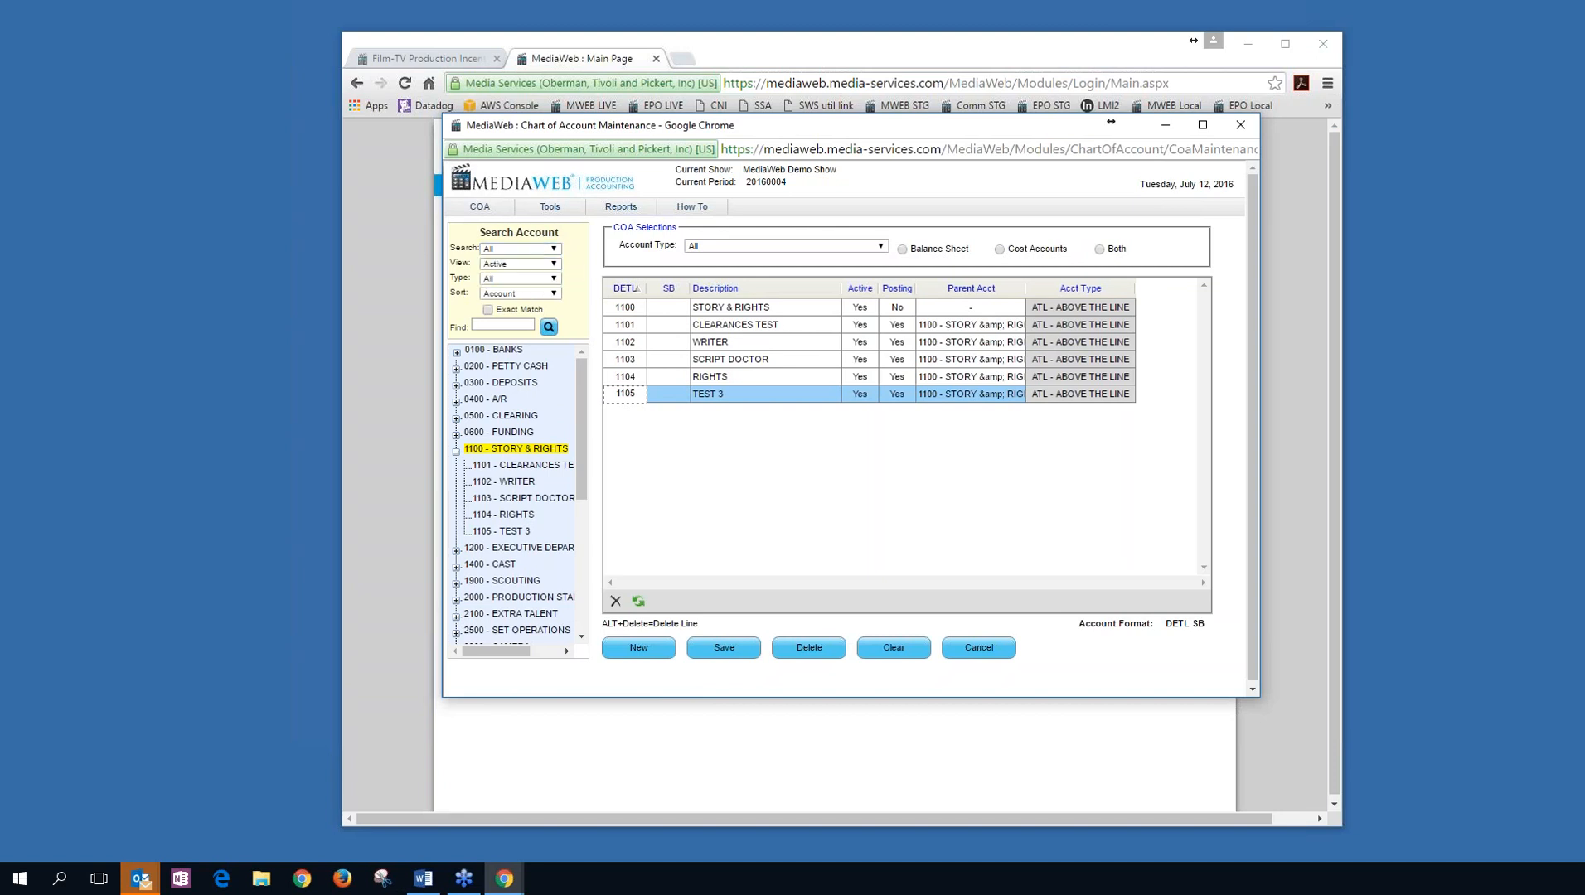
pyautogui.click(554, 264)
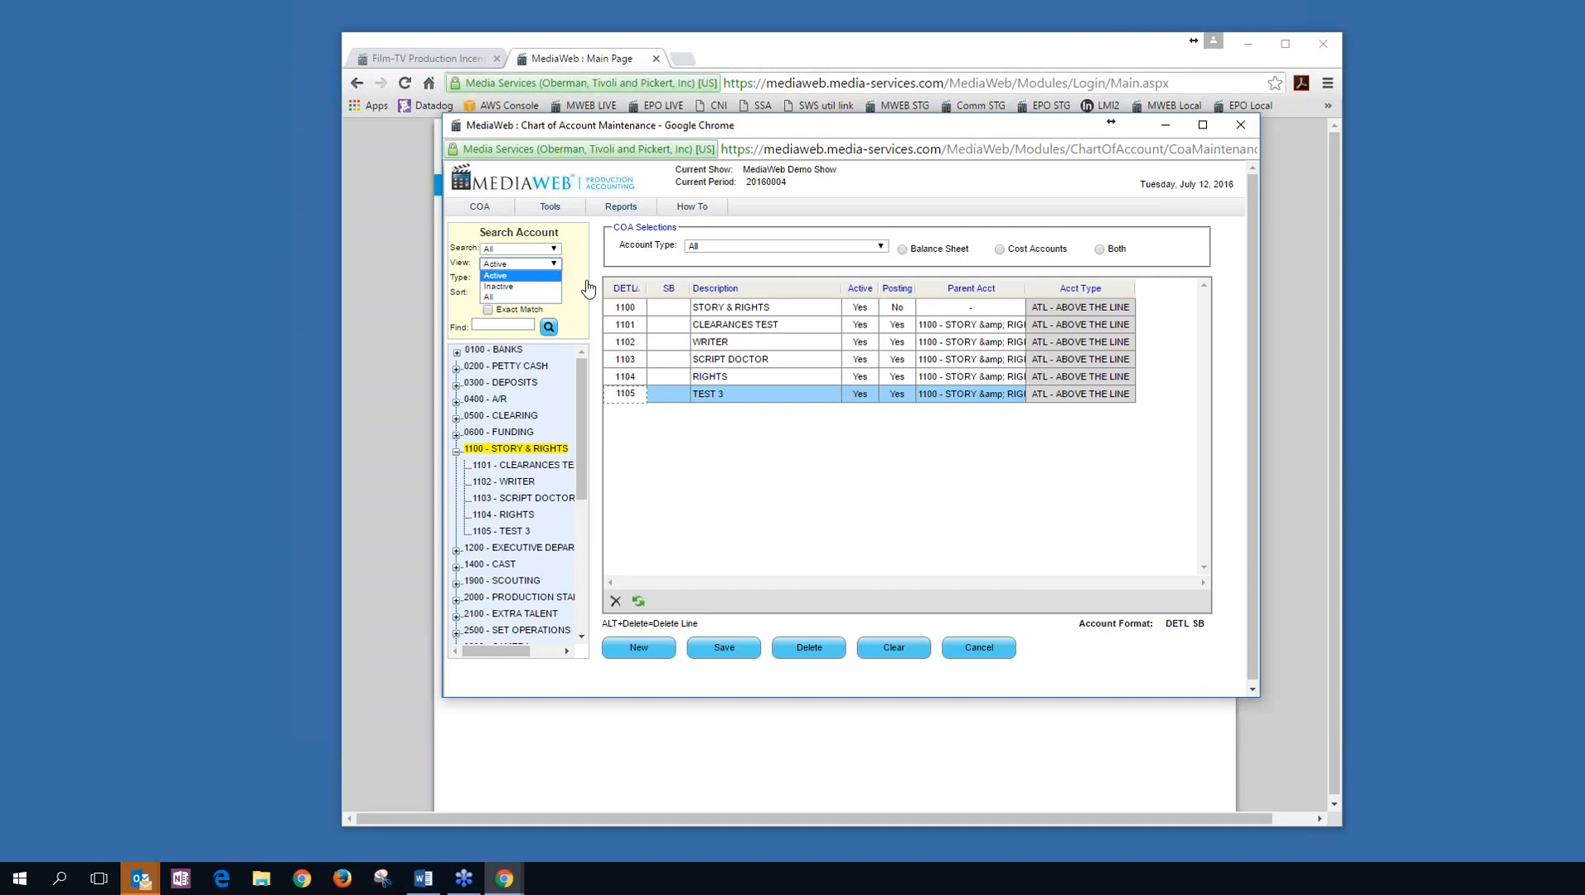
pyautogui.click(582, 283)
pyautogui.click(554, 279)
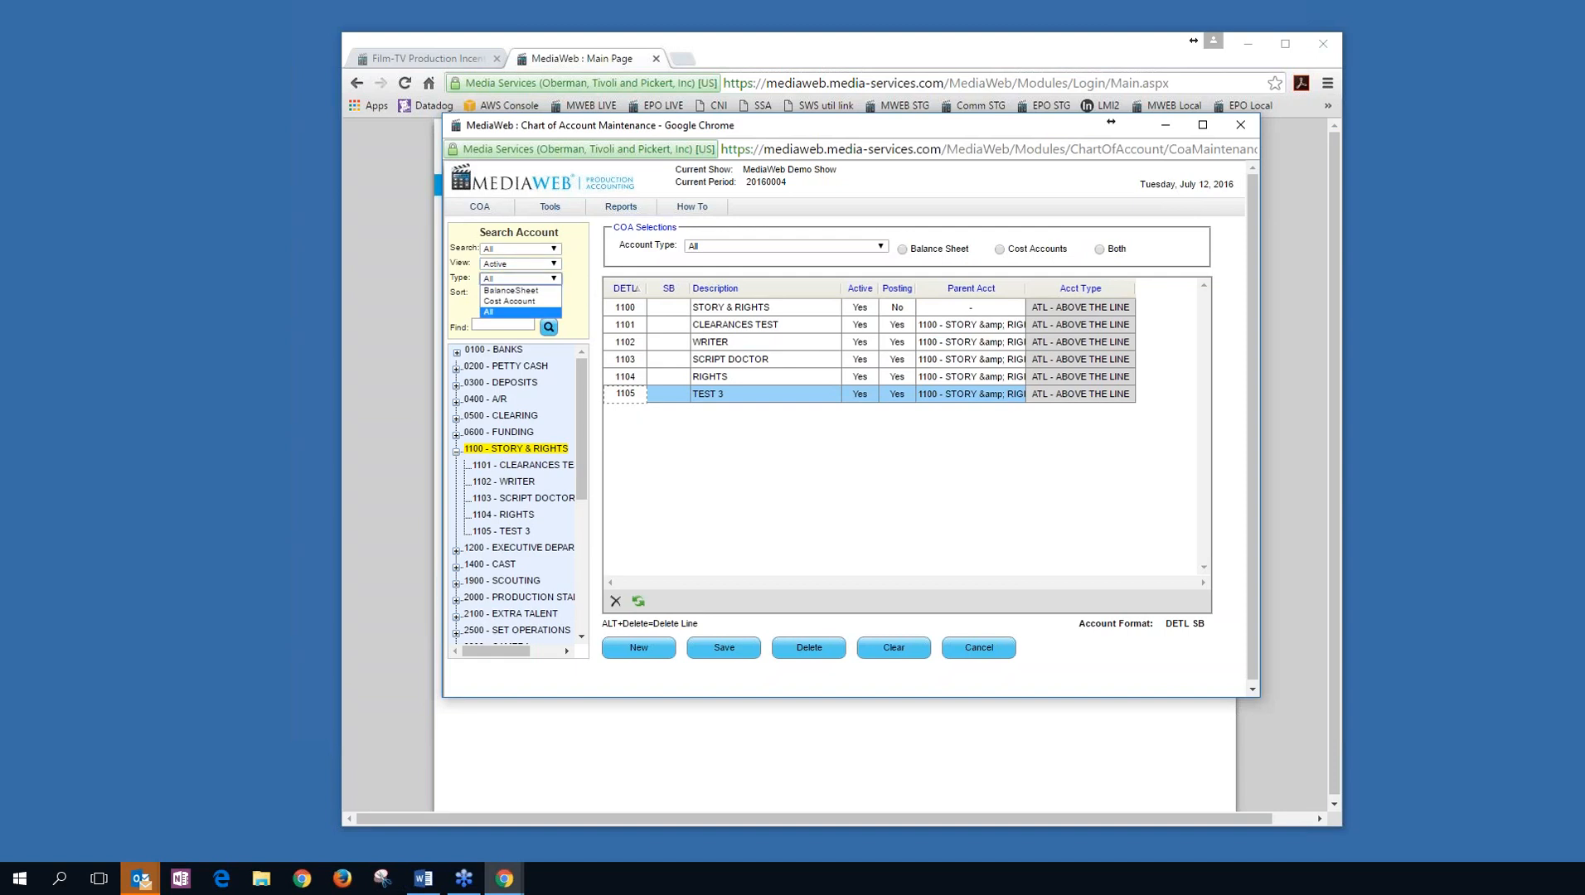
pyautogui.click(460, 333)
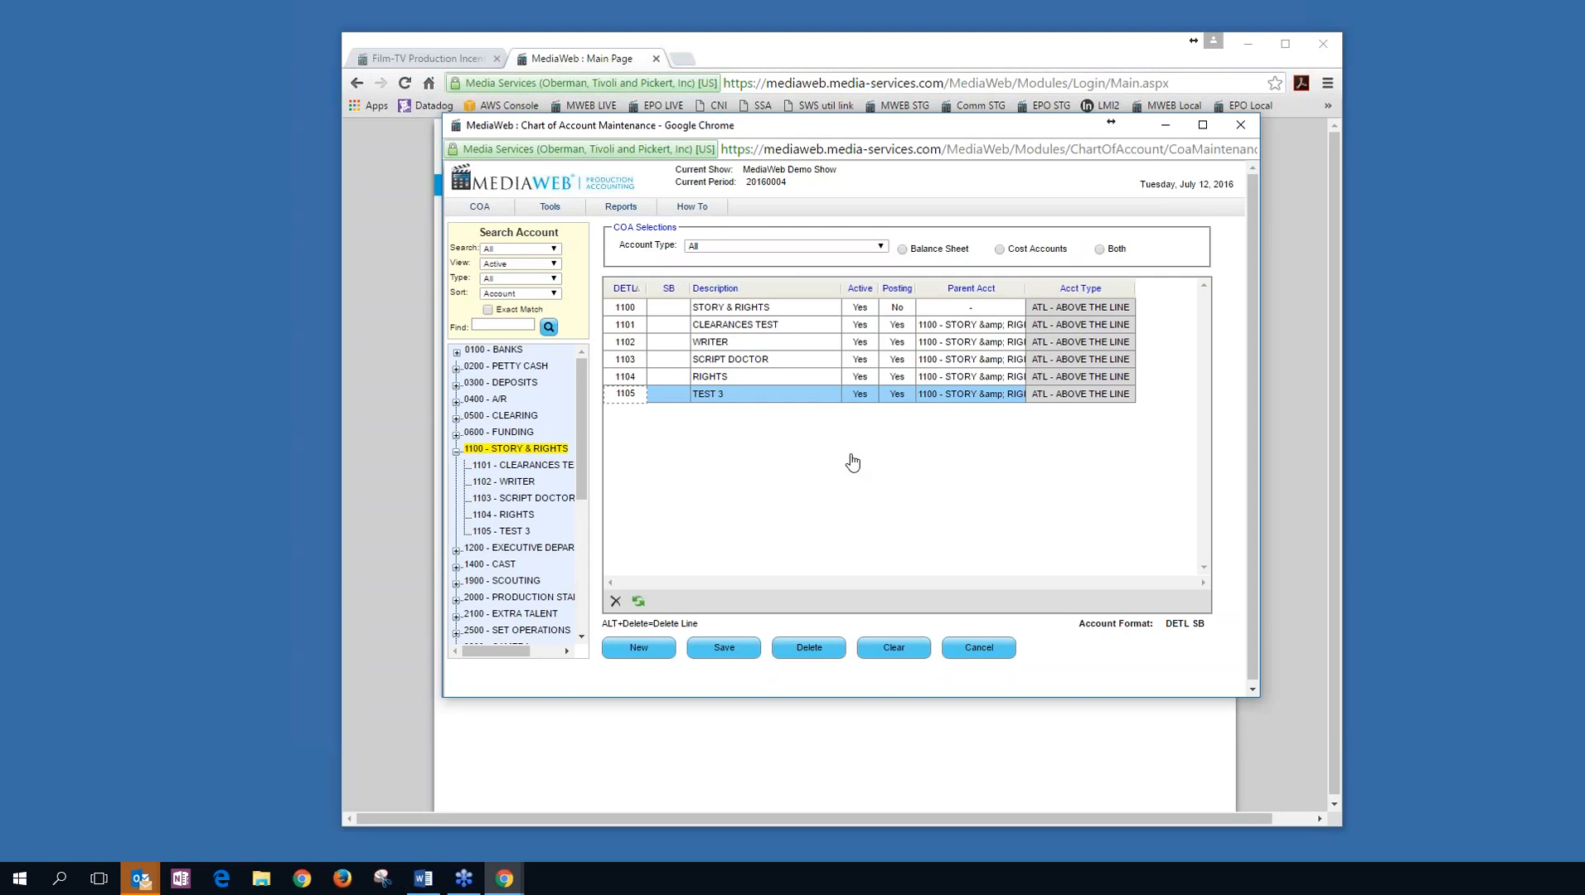
# Exit the chart of accounts without saving and open Production Setup.
pyautogui.click(978, 651)
pyautogui.click(915, 239)
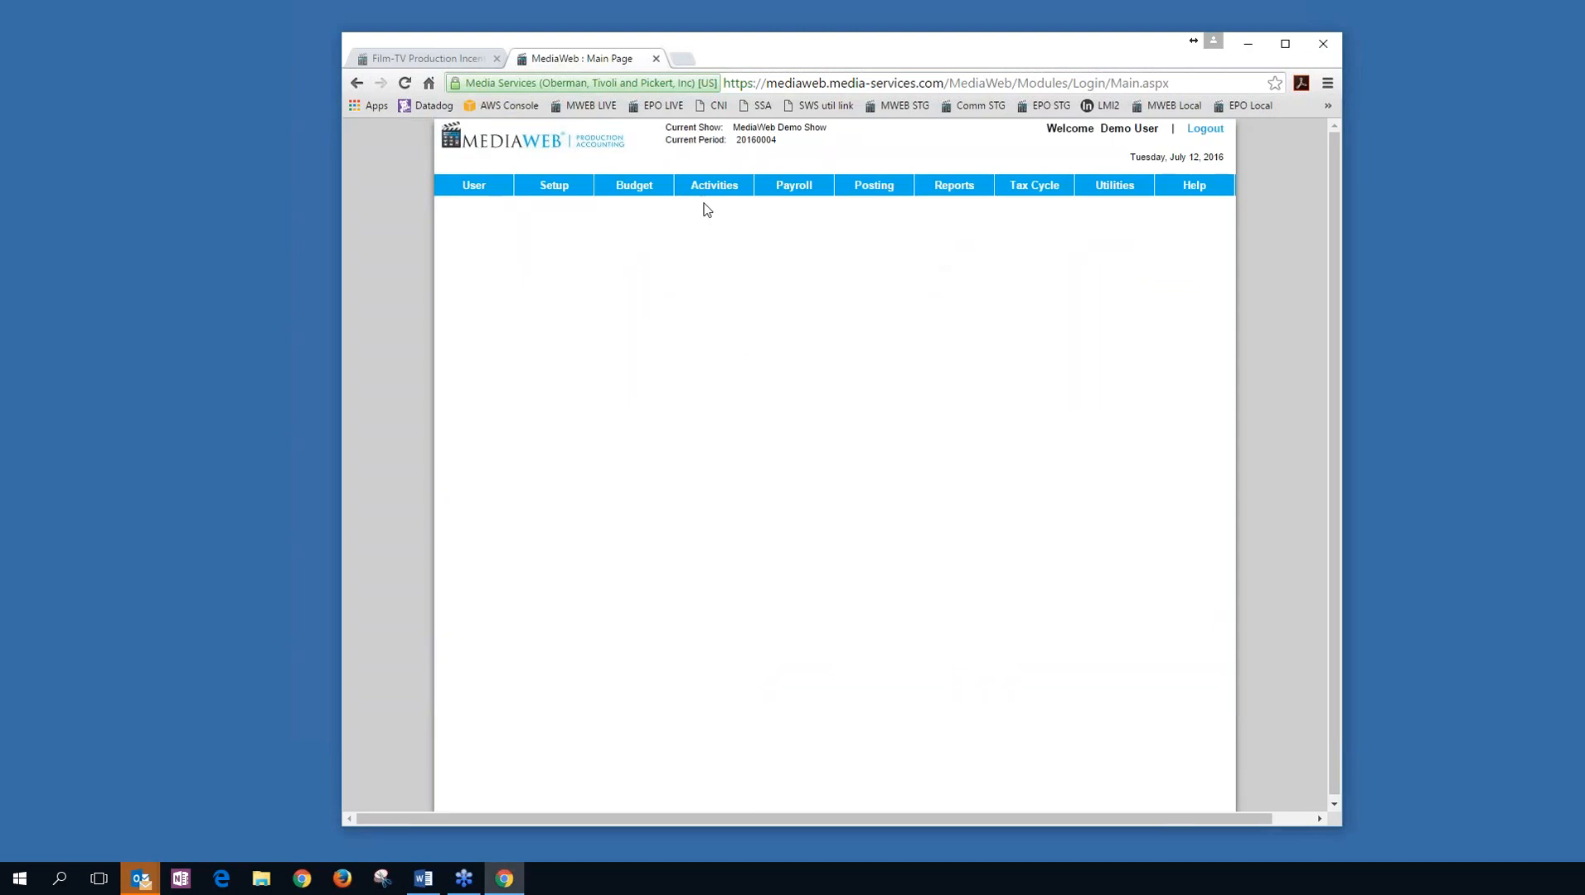
pyautogui.moveTo(553, 194)
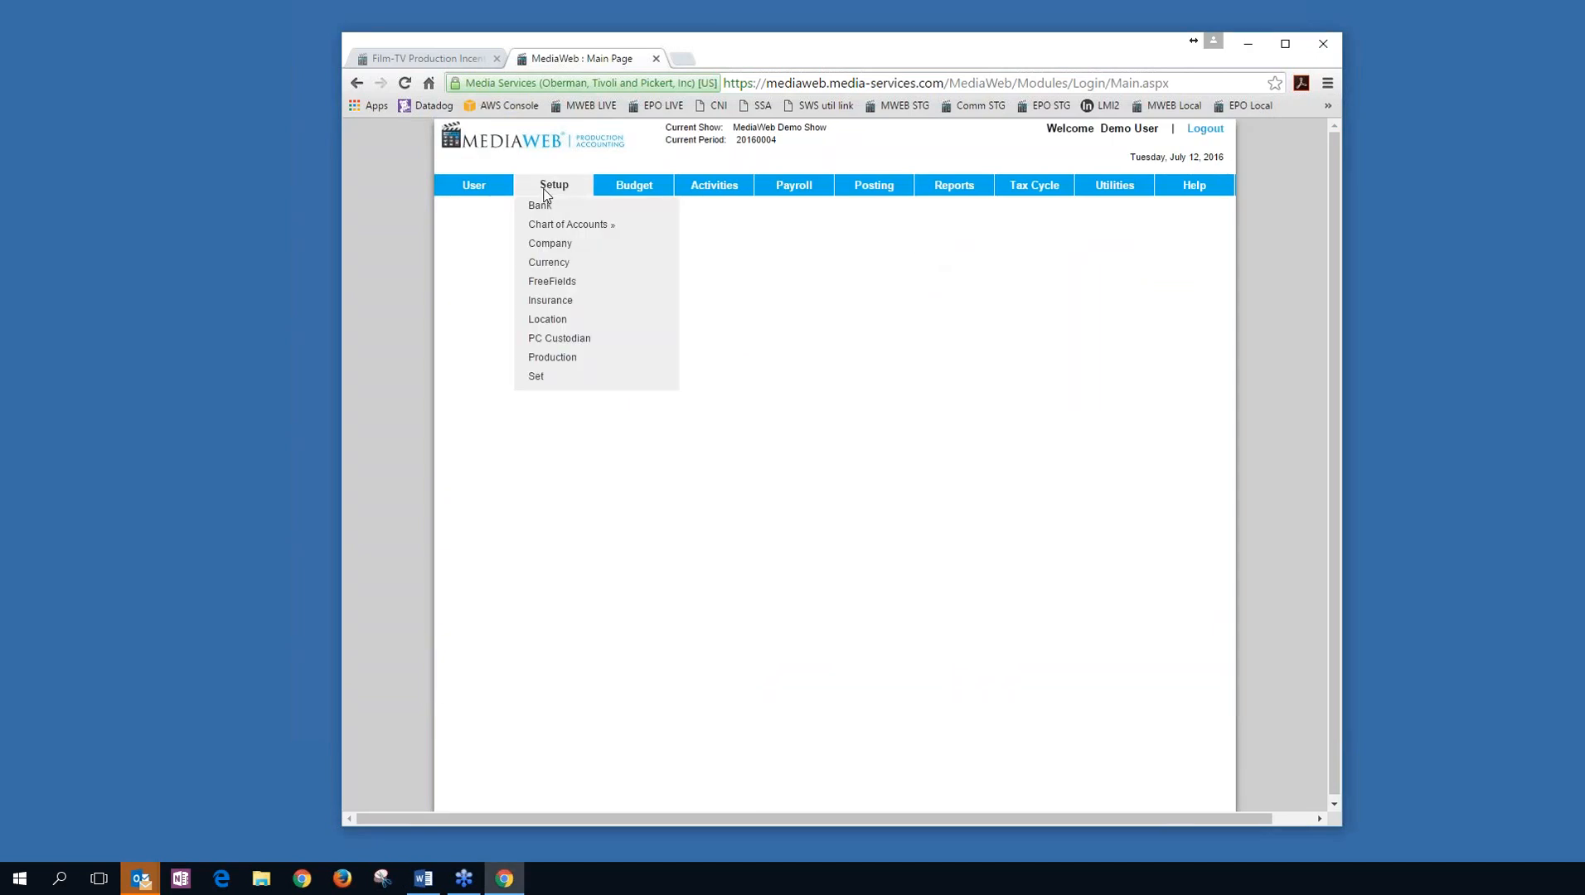
pyautogui.moveTo(549, 222)
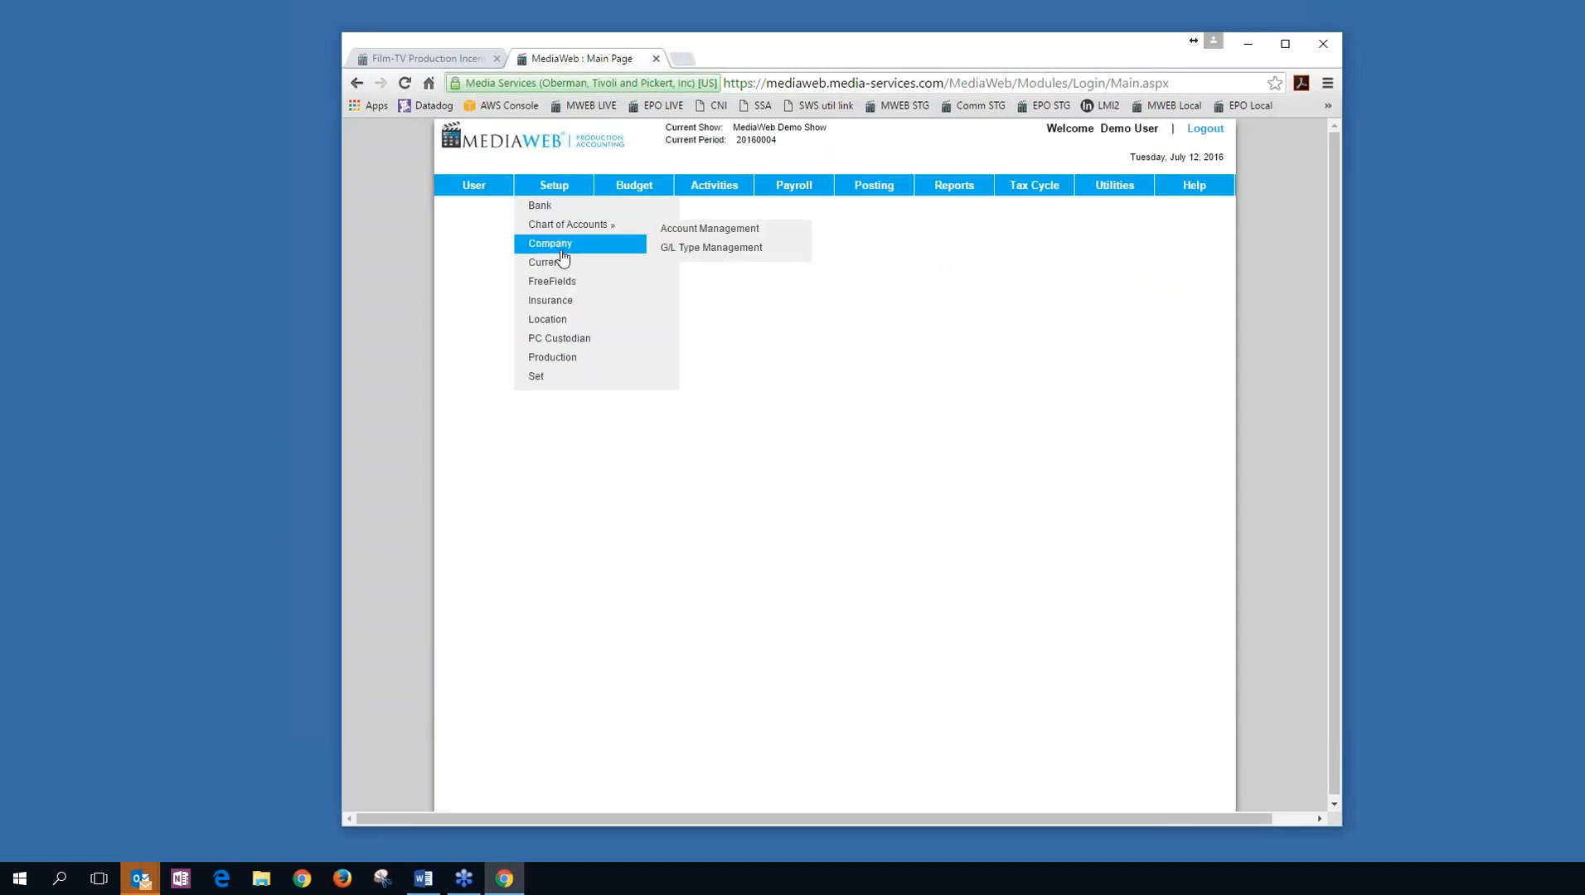
pyautogui.click(568, 359)
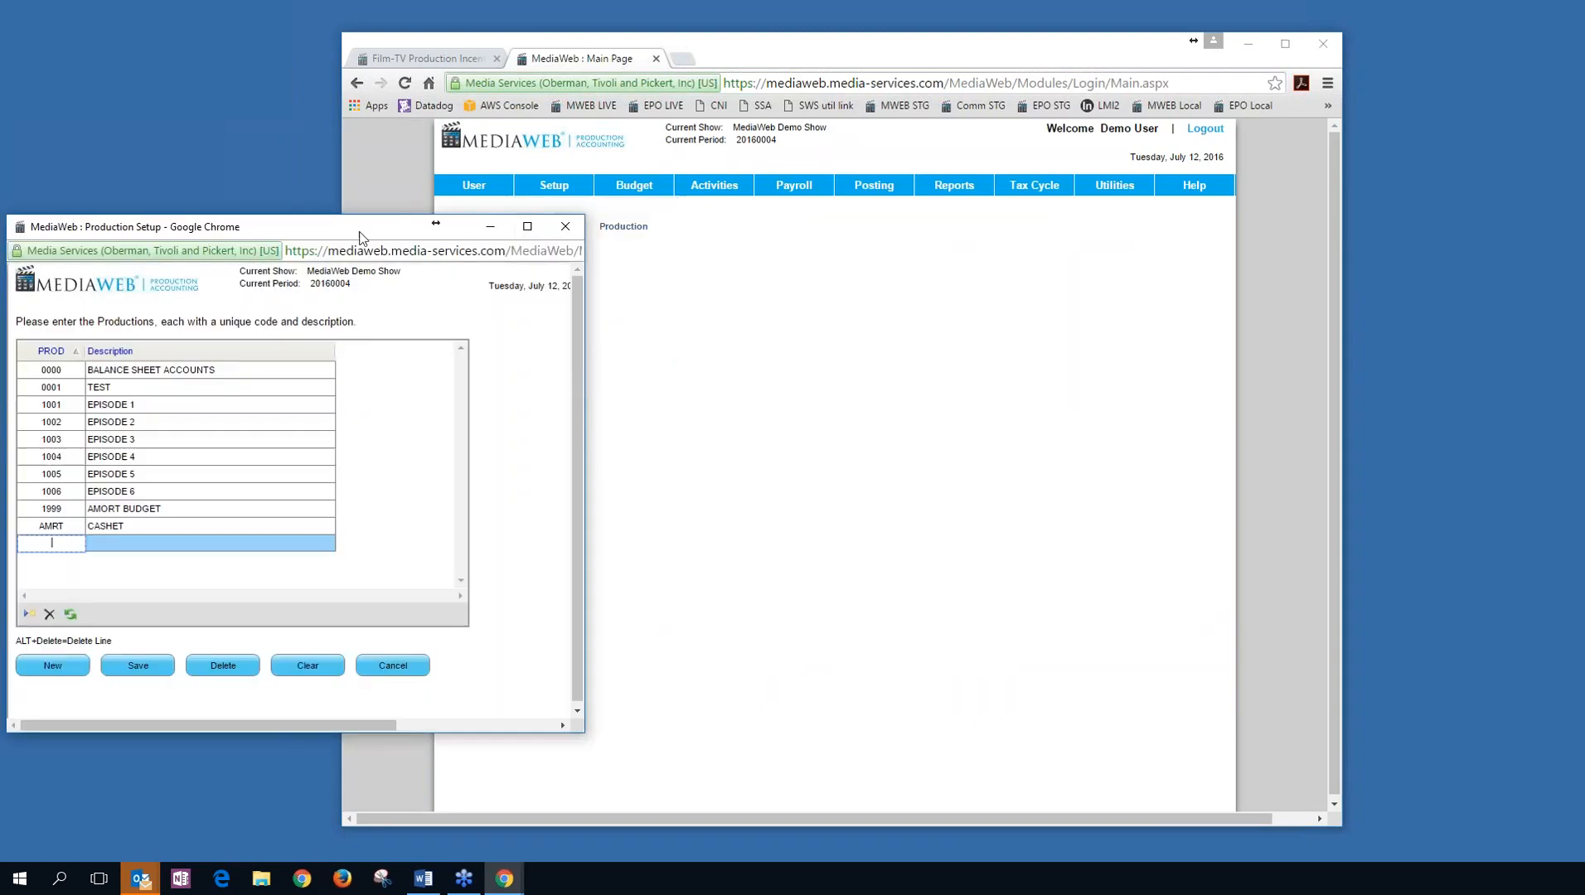
pyautogui.moveTo(359, 221); pyautogui.dragTo(840, 151)
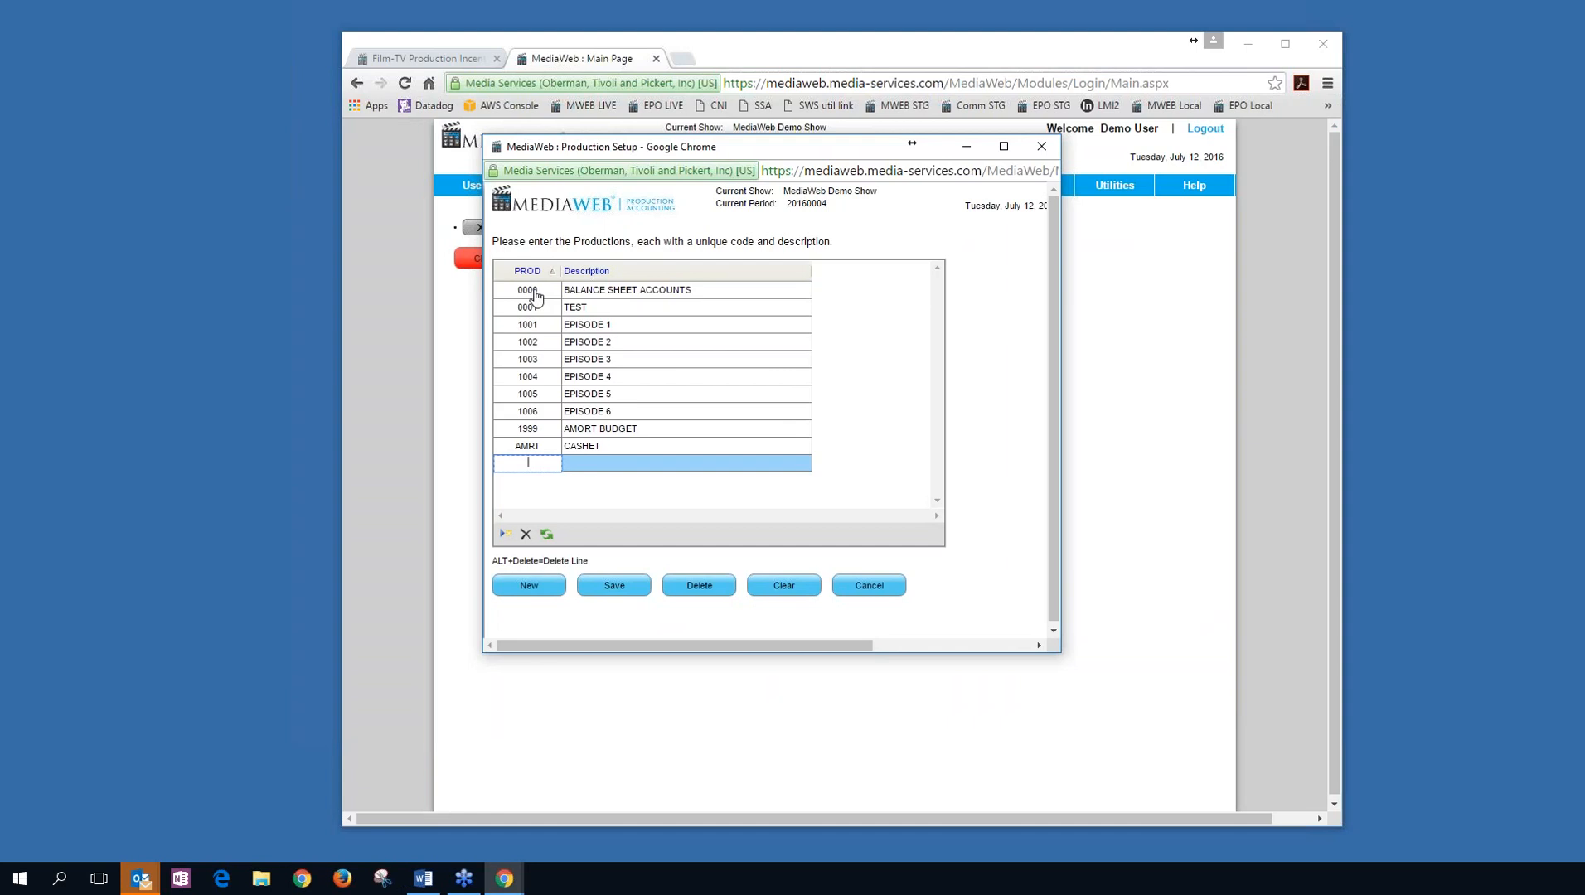
# Add production 1007 with description episode 1007 and save it.
pyautogui.write('1007')
pyautogui.press('Tab')
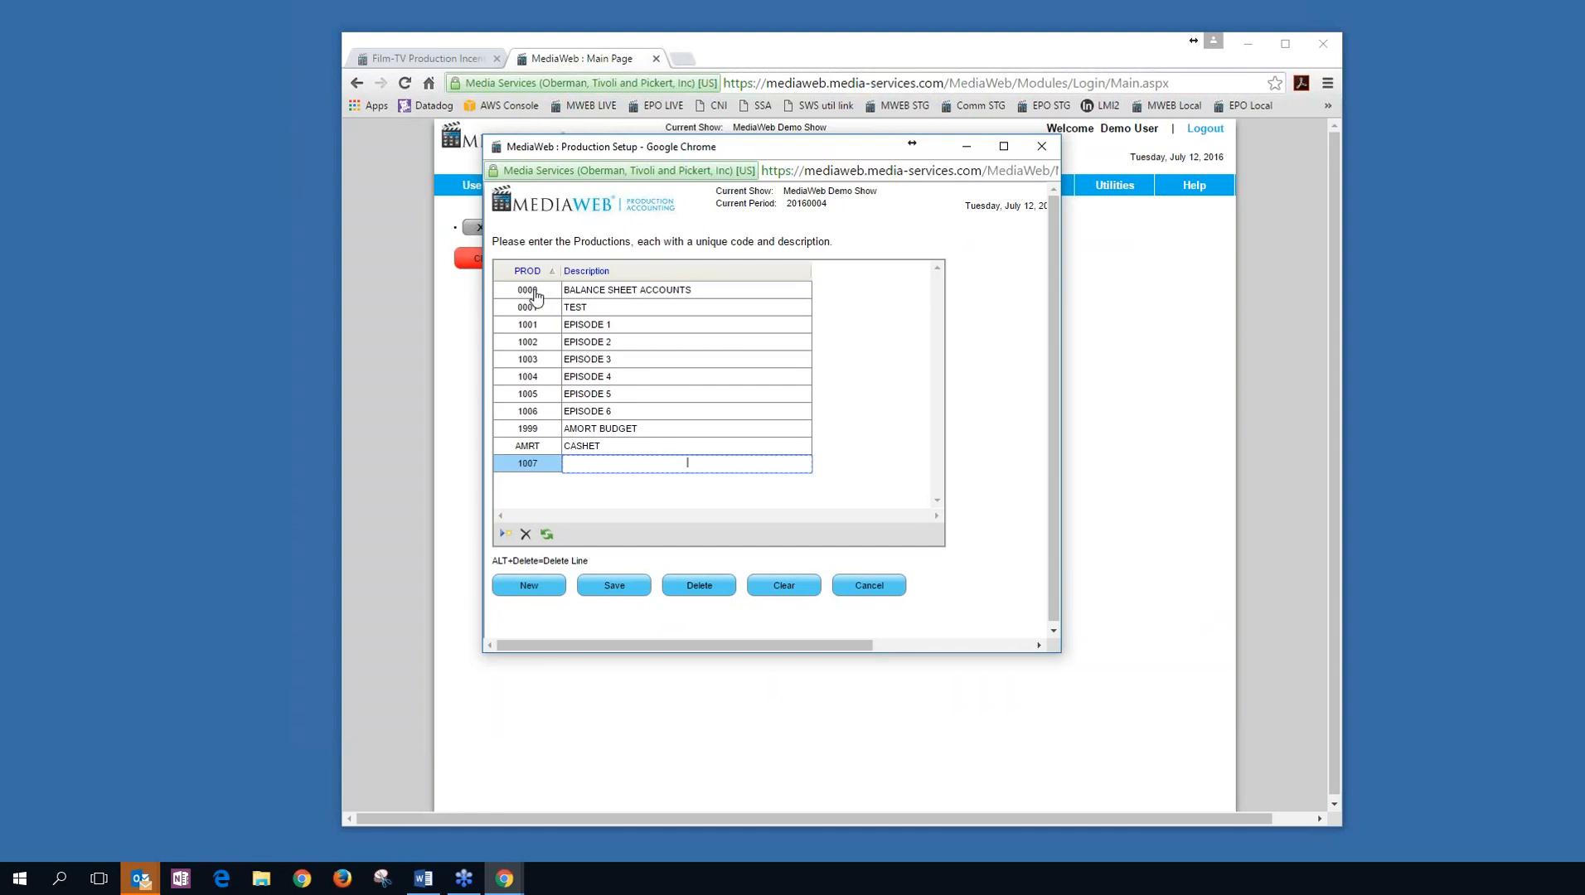
pyautogui.write('episode 1007')
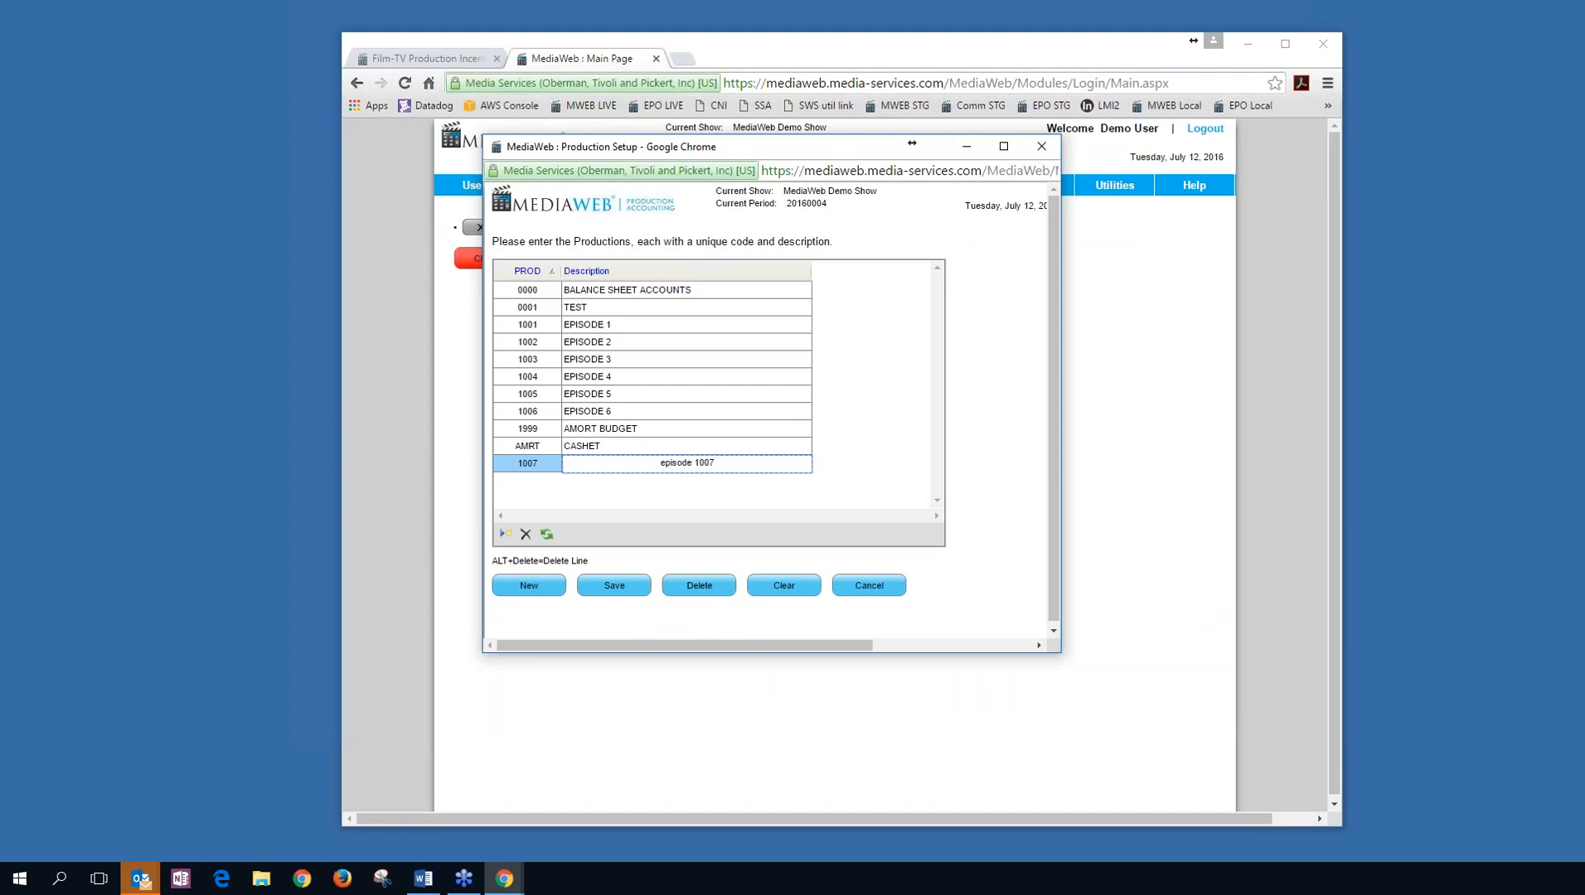
pyautogui.click(627, 583)
pyautogui.click(905, 261)
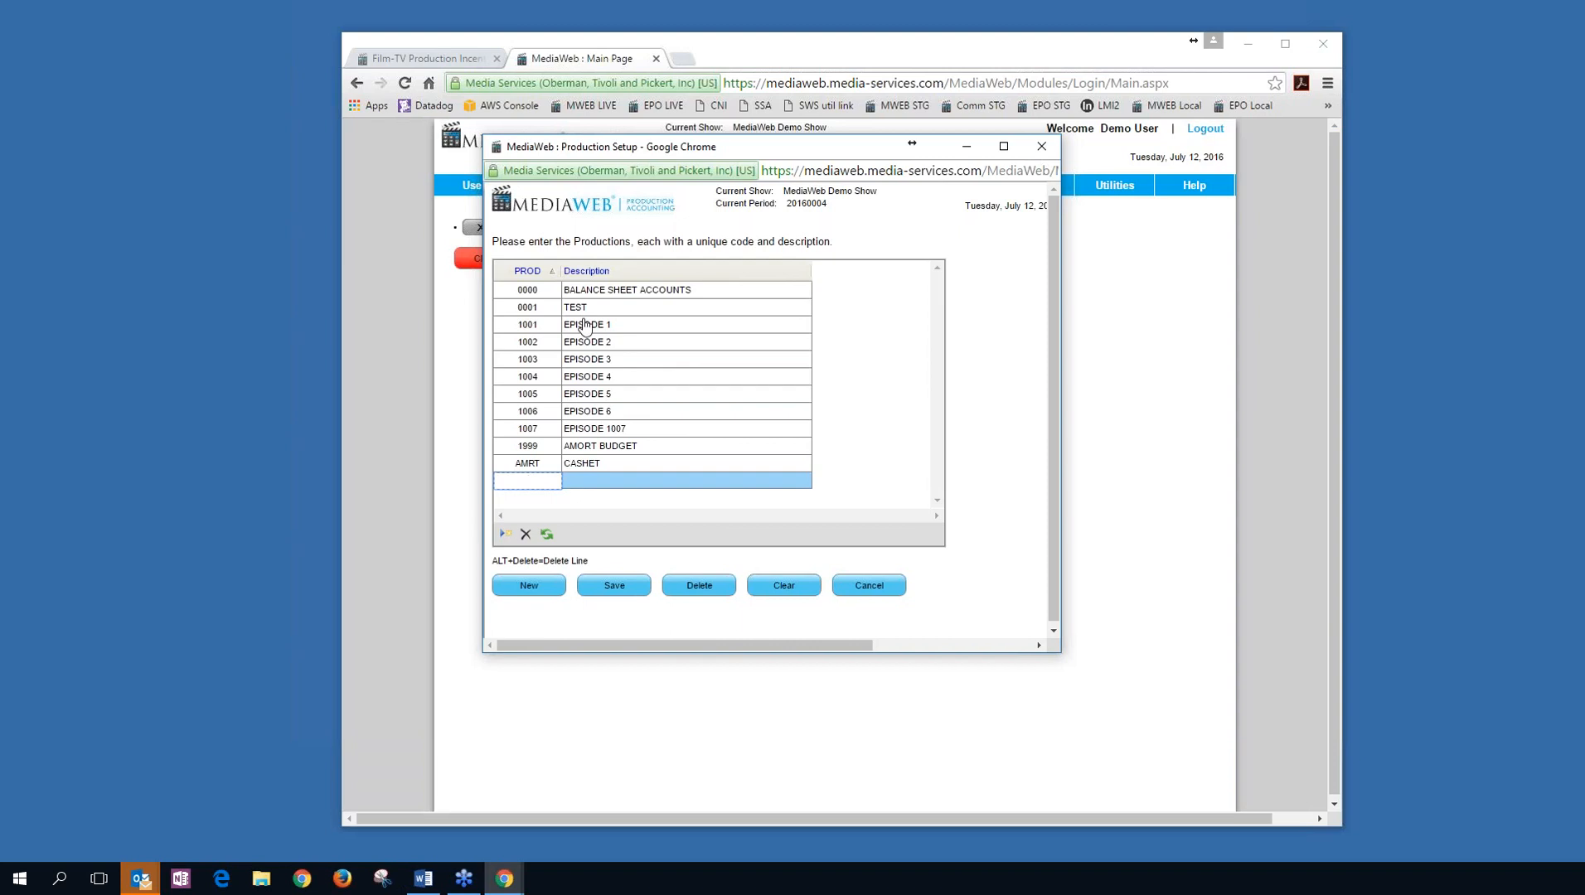
# Close Production Setup, open FreeField Setup and view the FreeField 2 and 3 code lists.
pyautogui.click(1042, 146)
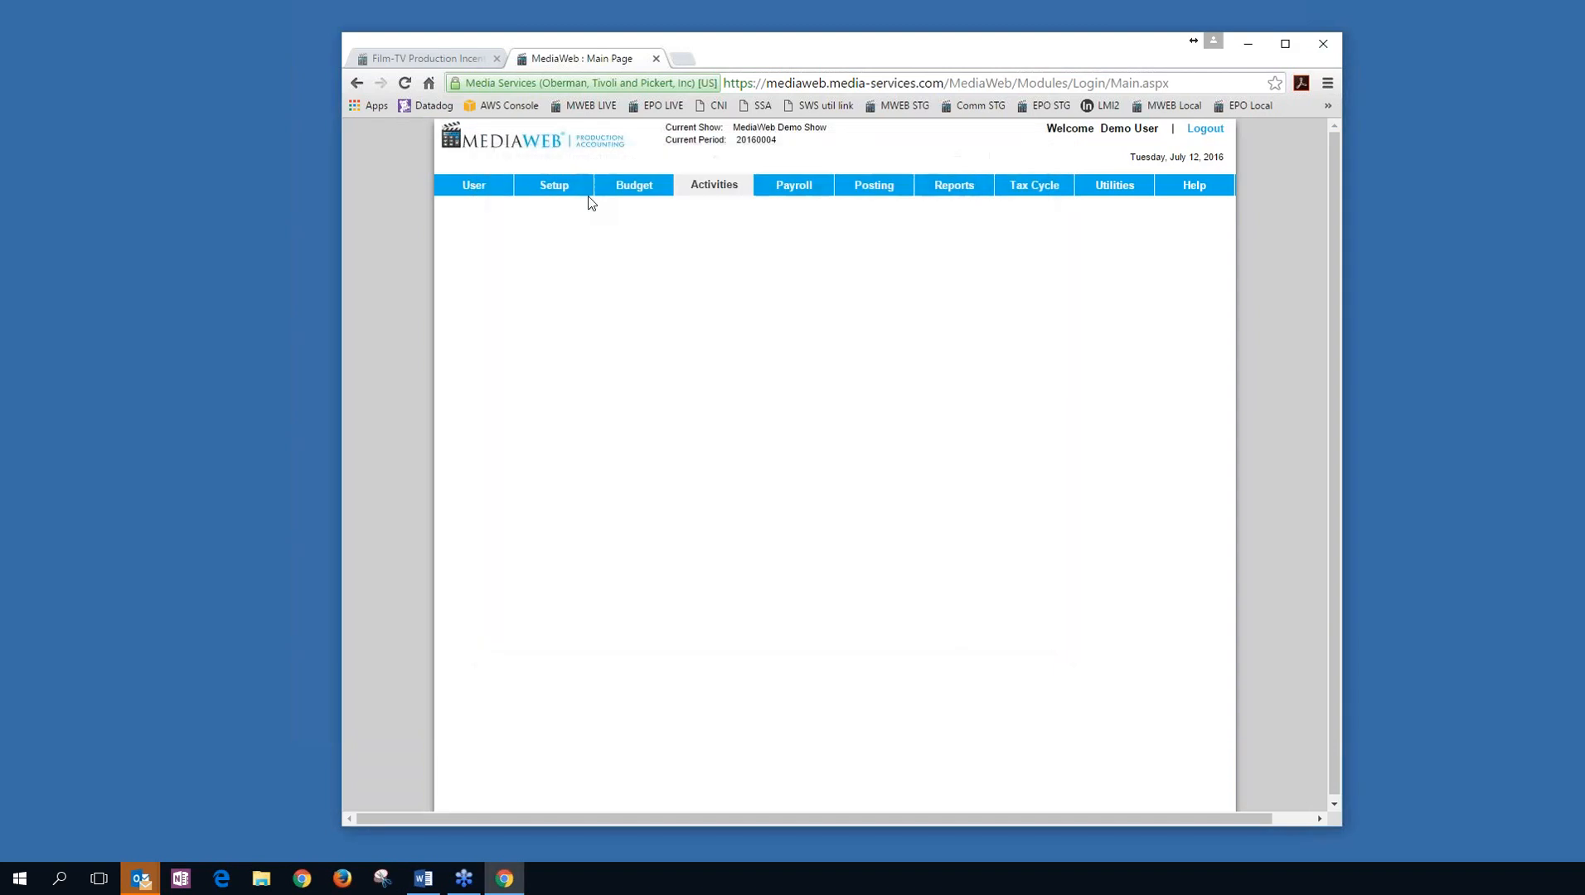
pyautogui.moveTo(558, 197)
pyautogui.click(562, 284)
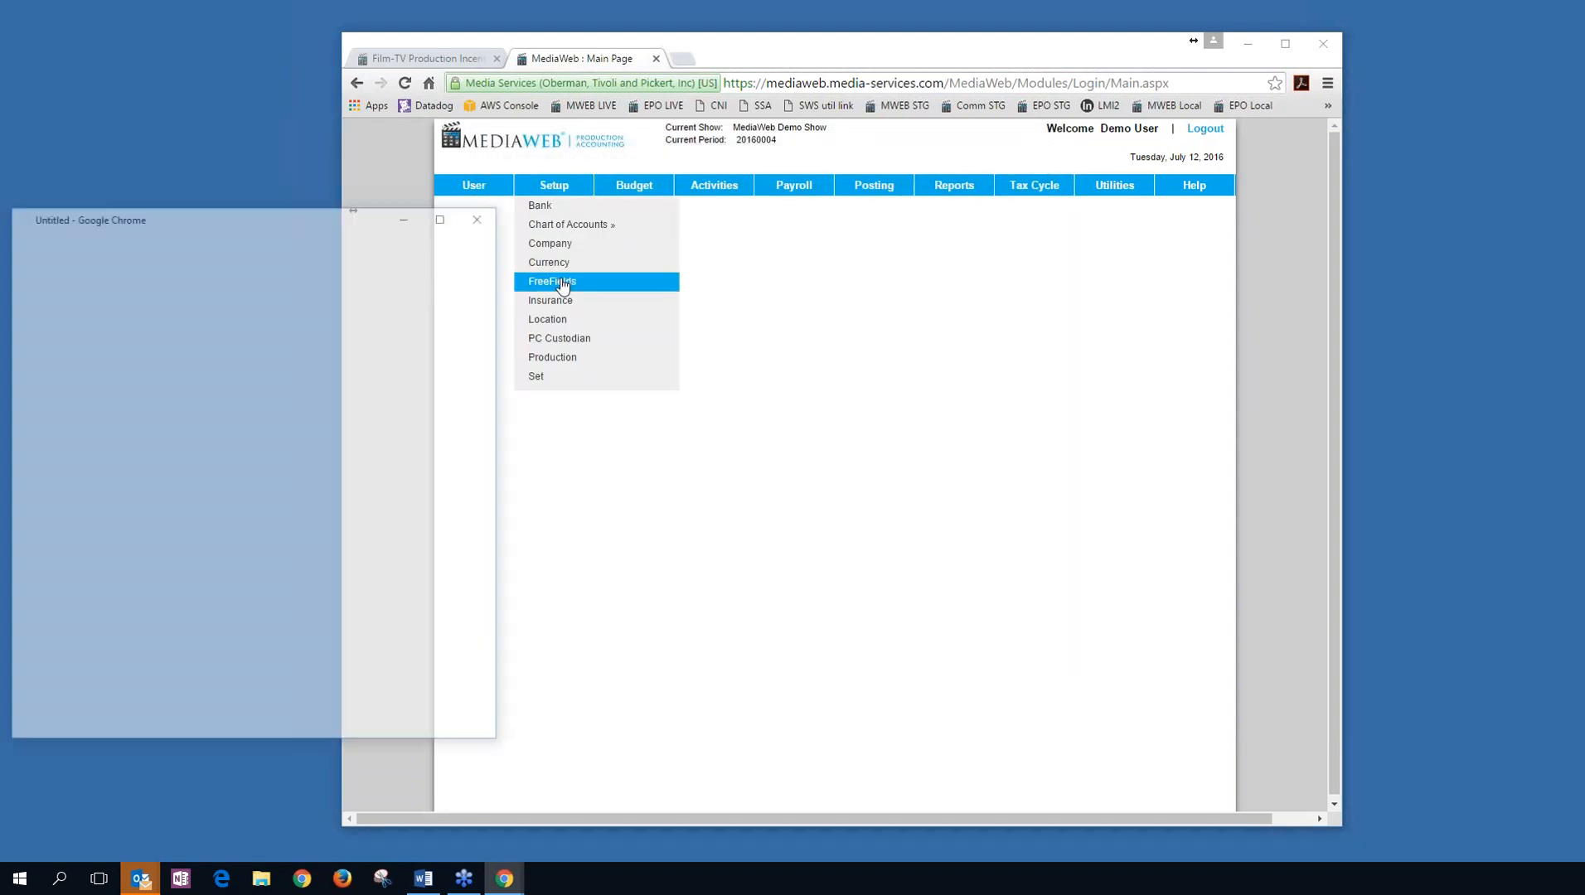
pyautogui.moveTo(257, 217); pyautogui.dragTo(904, 106)
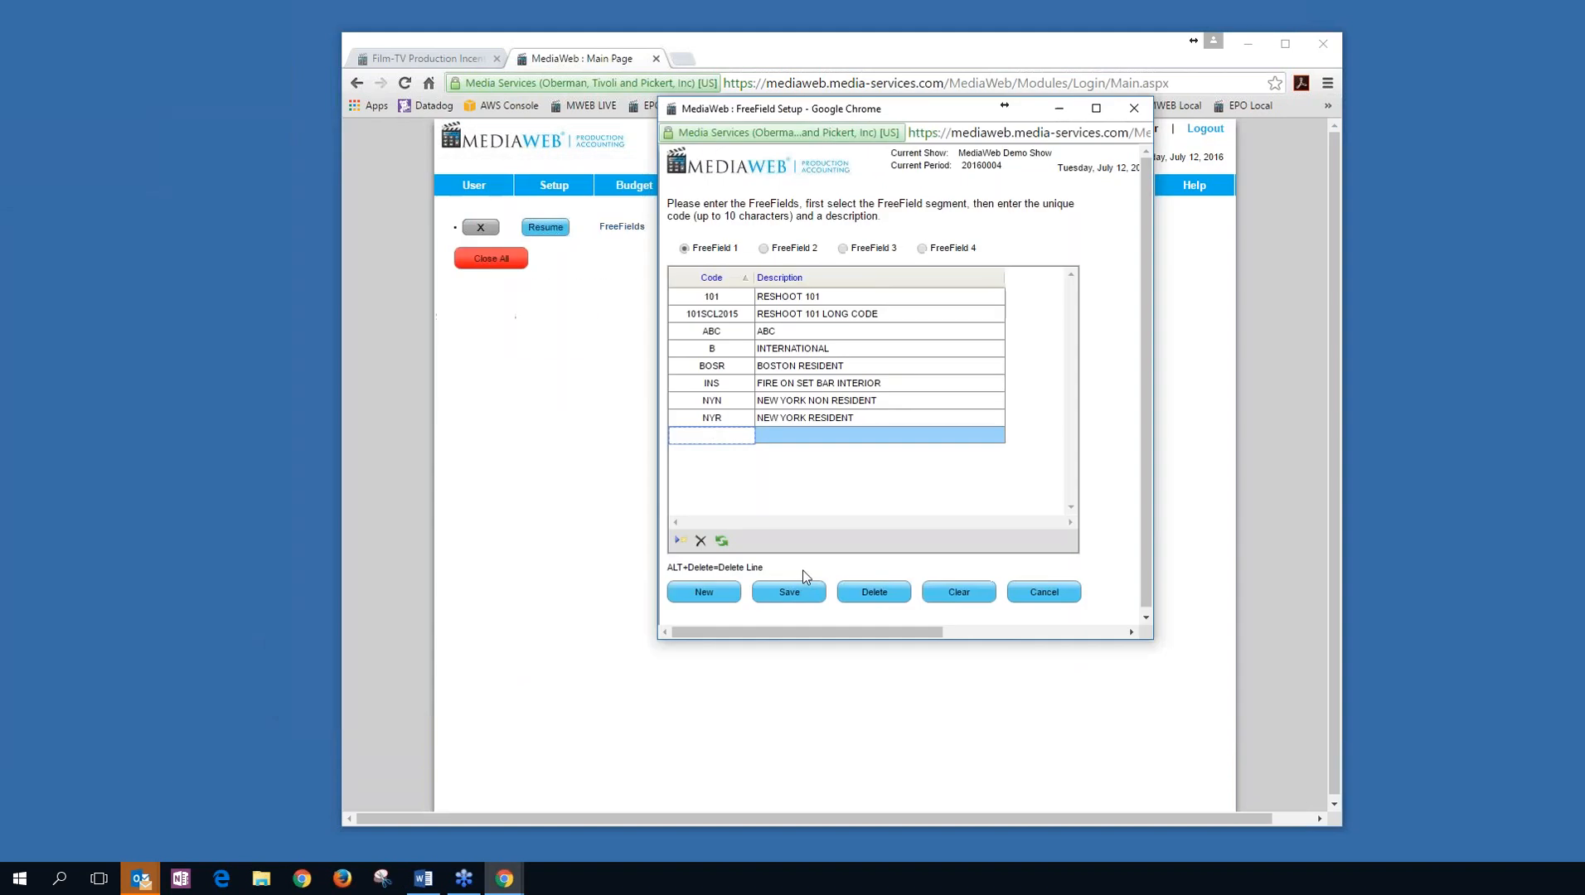
pyautogui.click(763, 249)
pyautogui.click(973, 237)
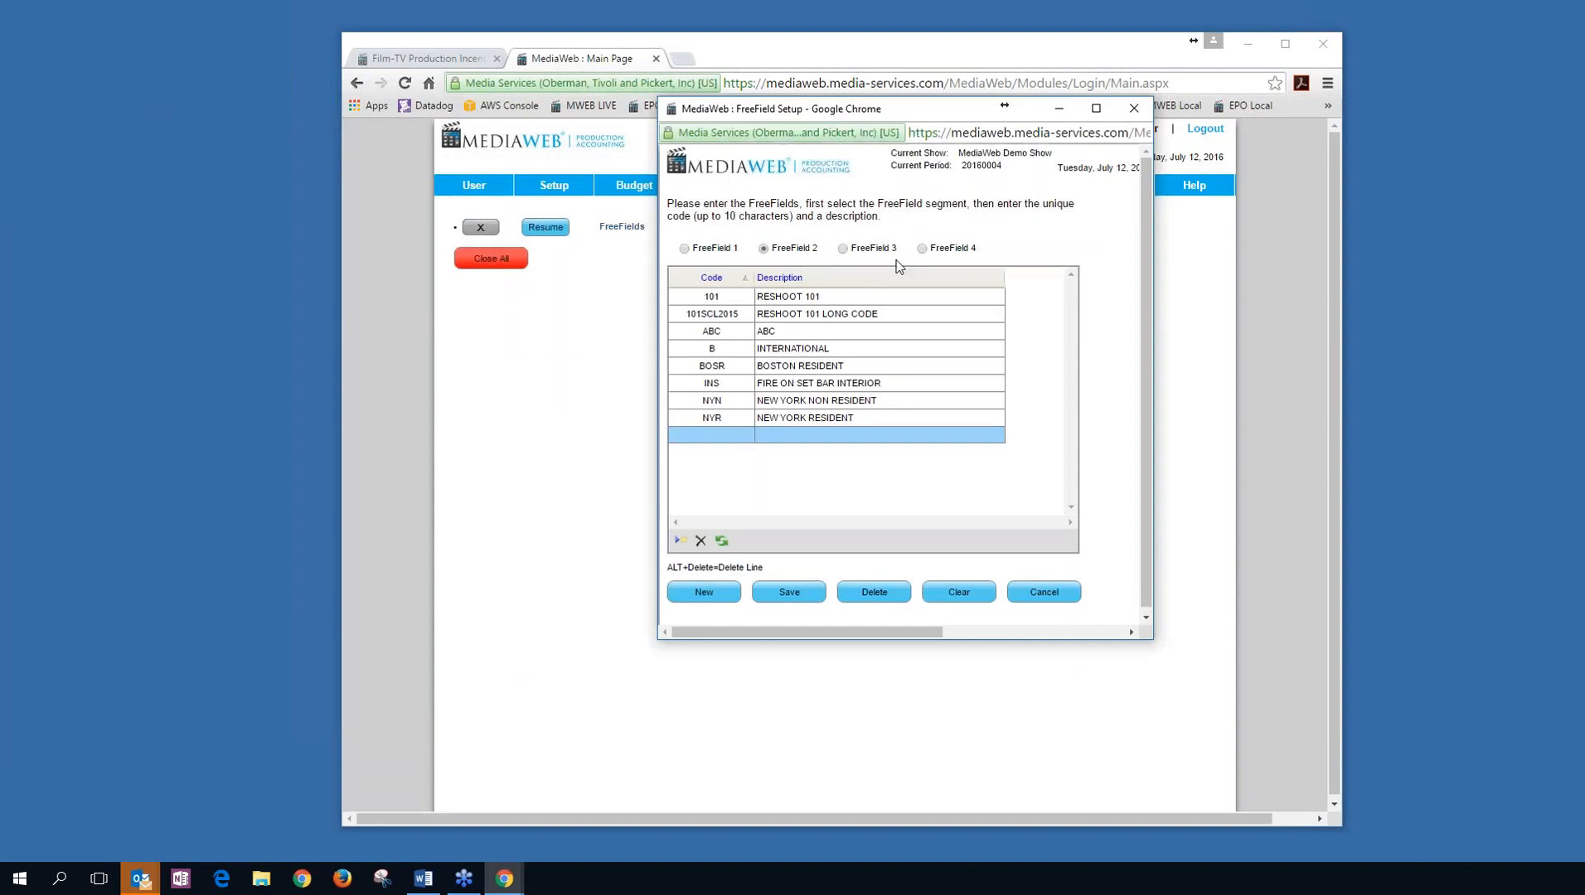
pyautogui.click(842, 248)
pyautogui.click(964, 260)
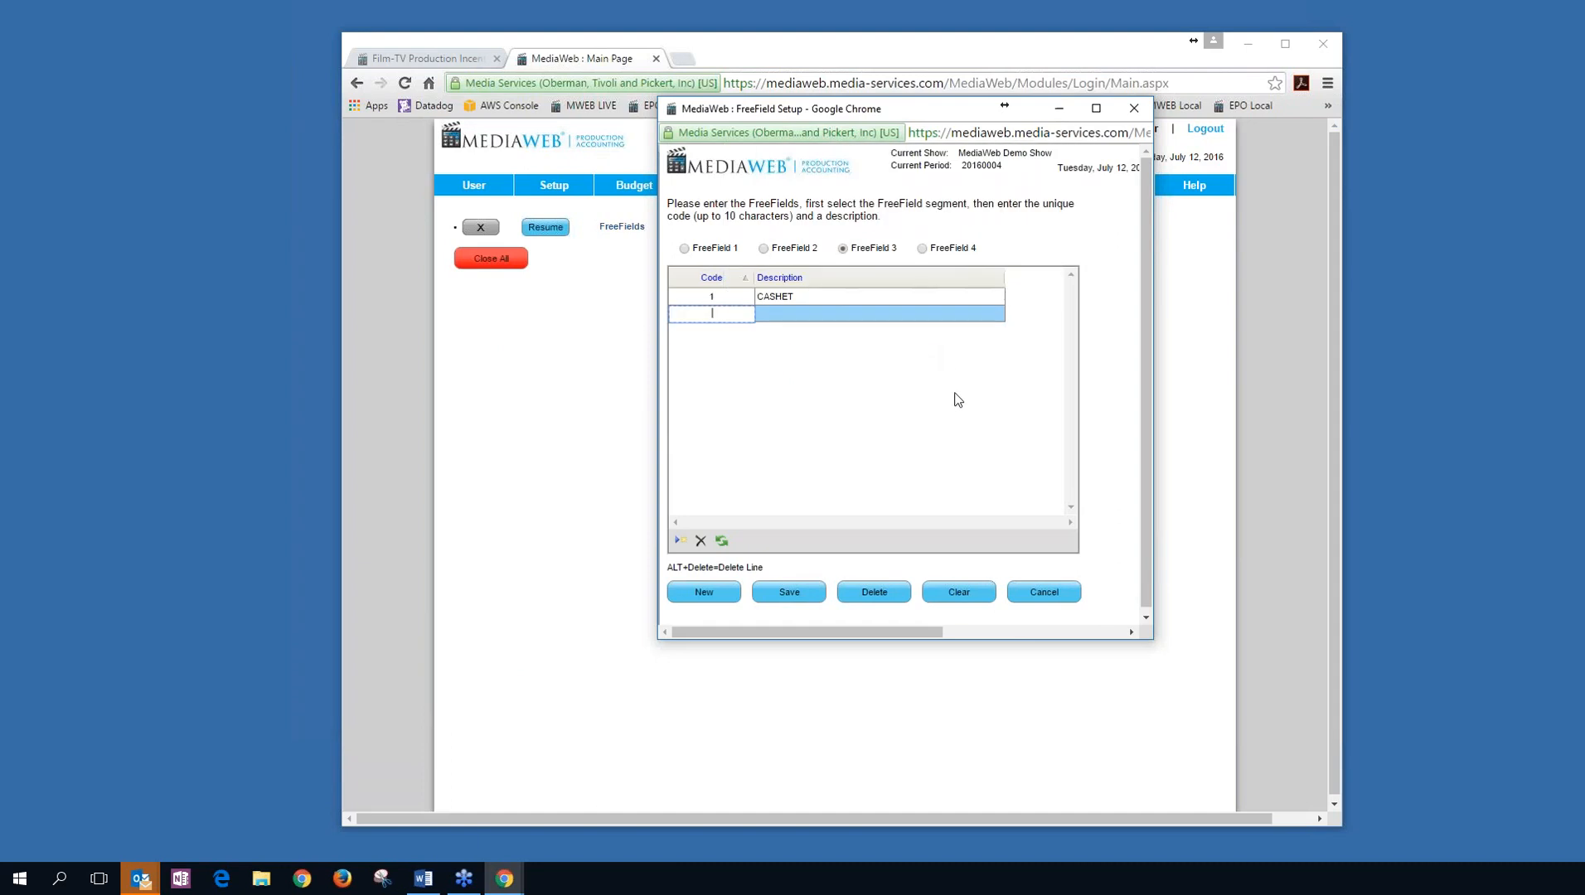
# View the FreeField 1 and 4 code lists, then cancel FreeField Setup without saving.
pyautogui.click(685, 249)
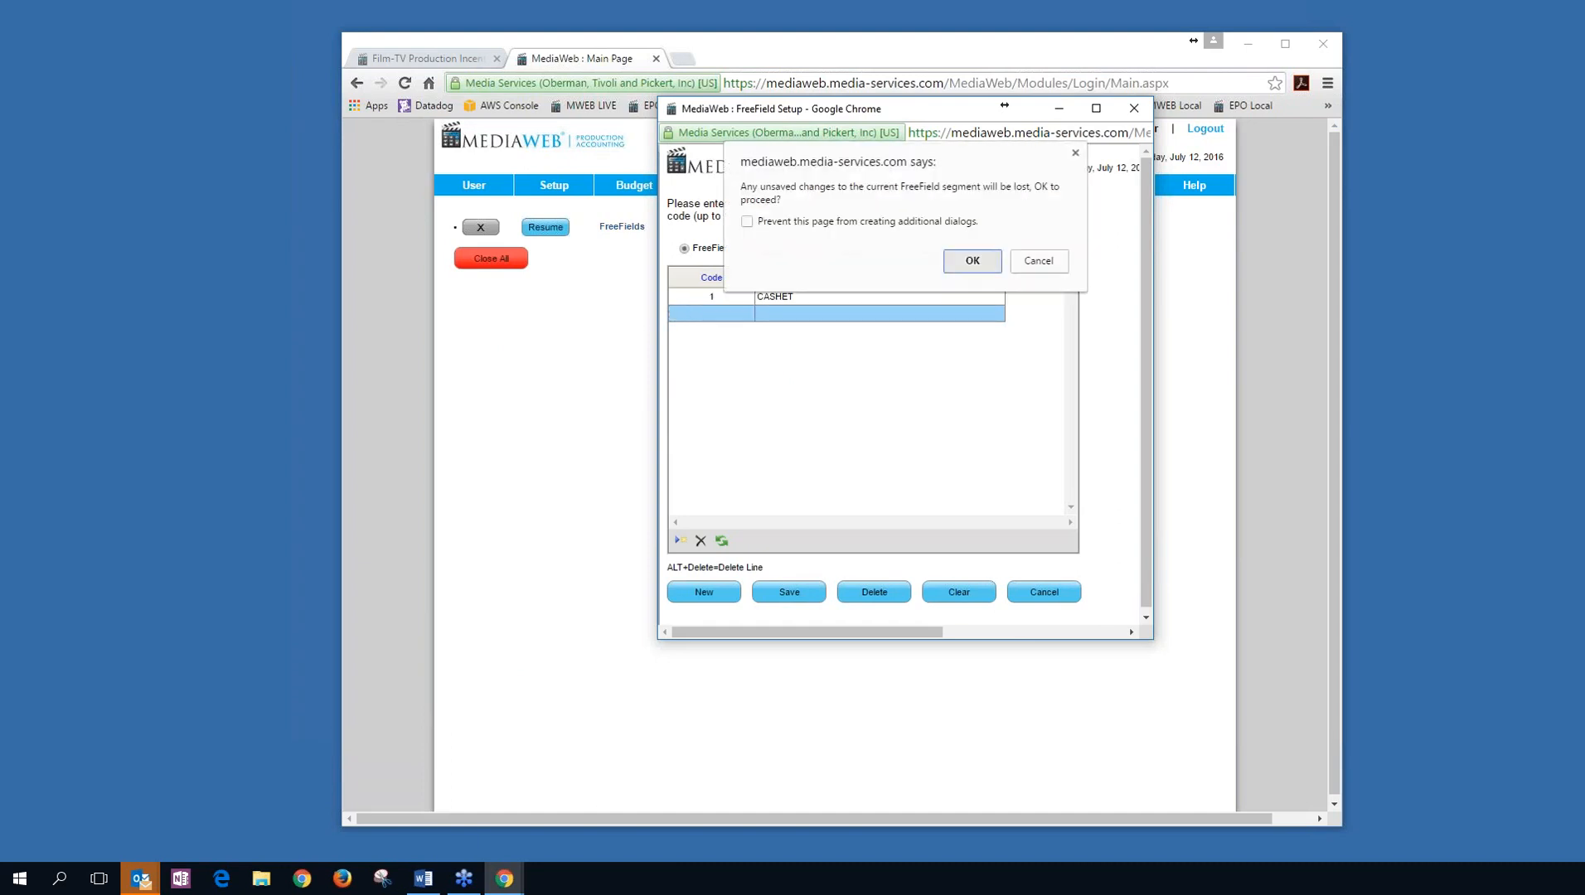
pyautogui.press('Return')
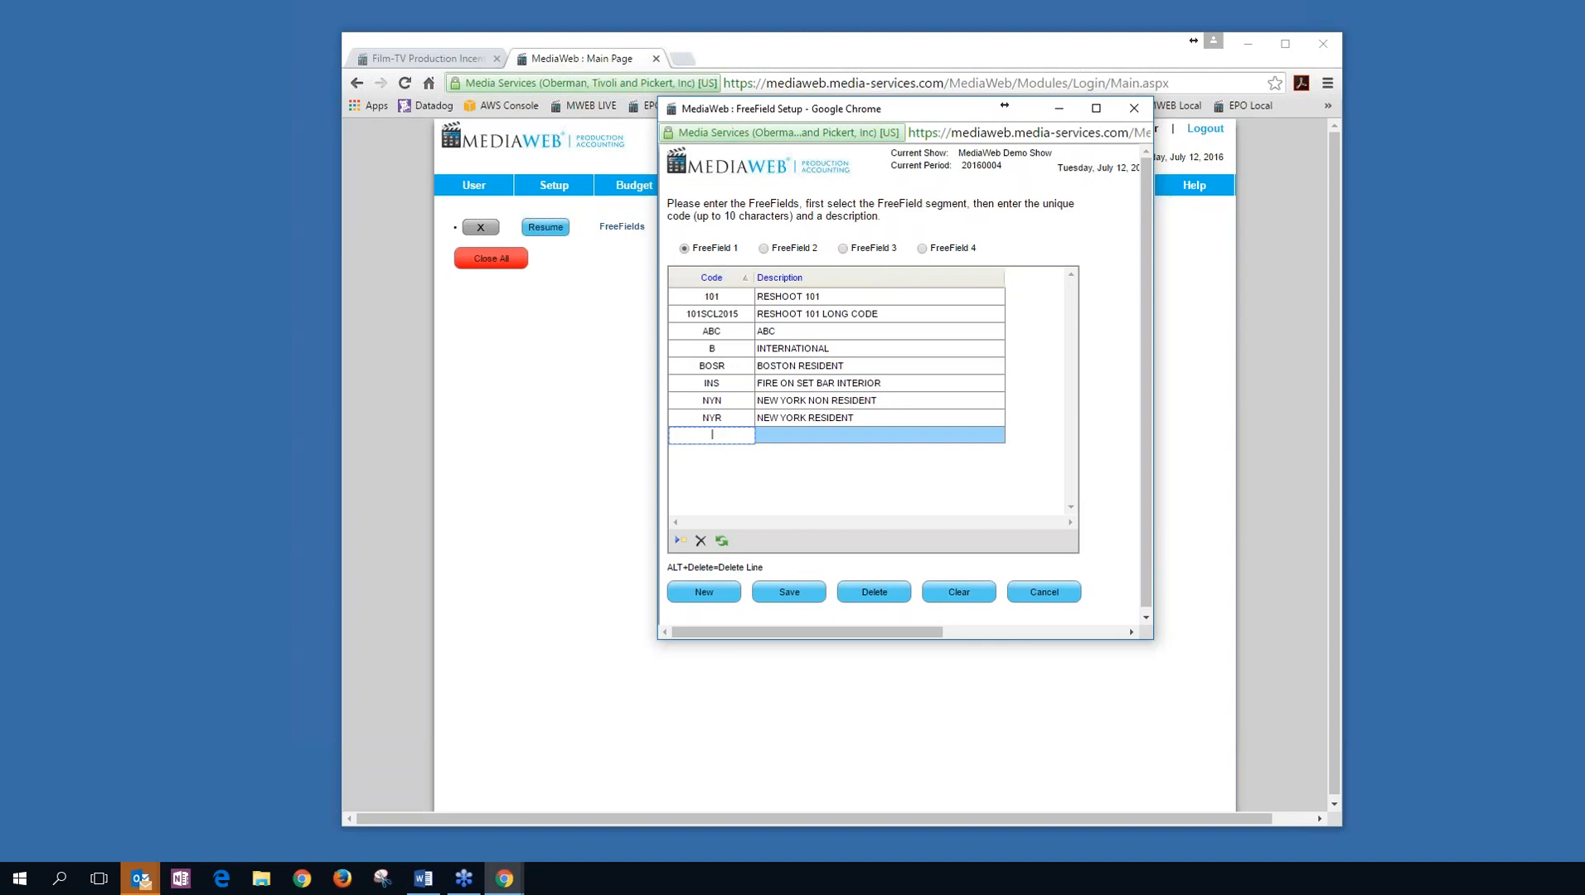
pyautogui.click(921, 248)
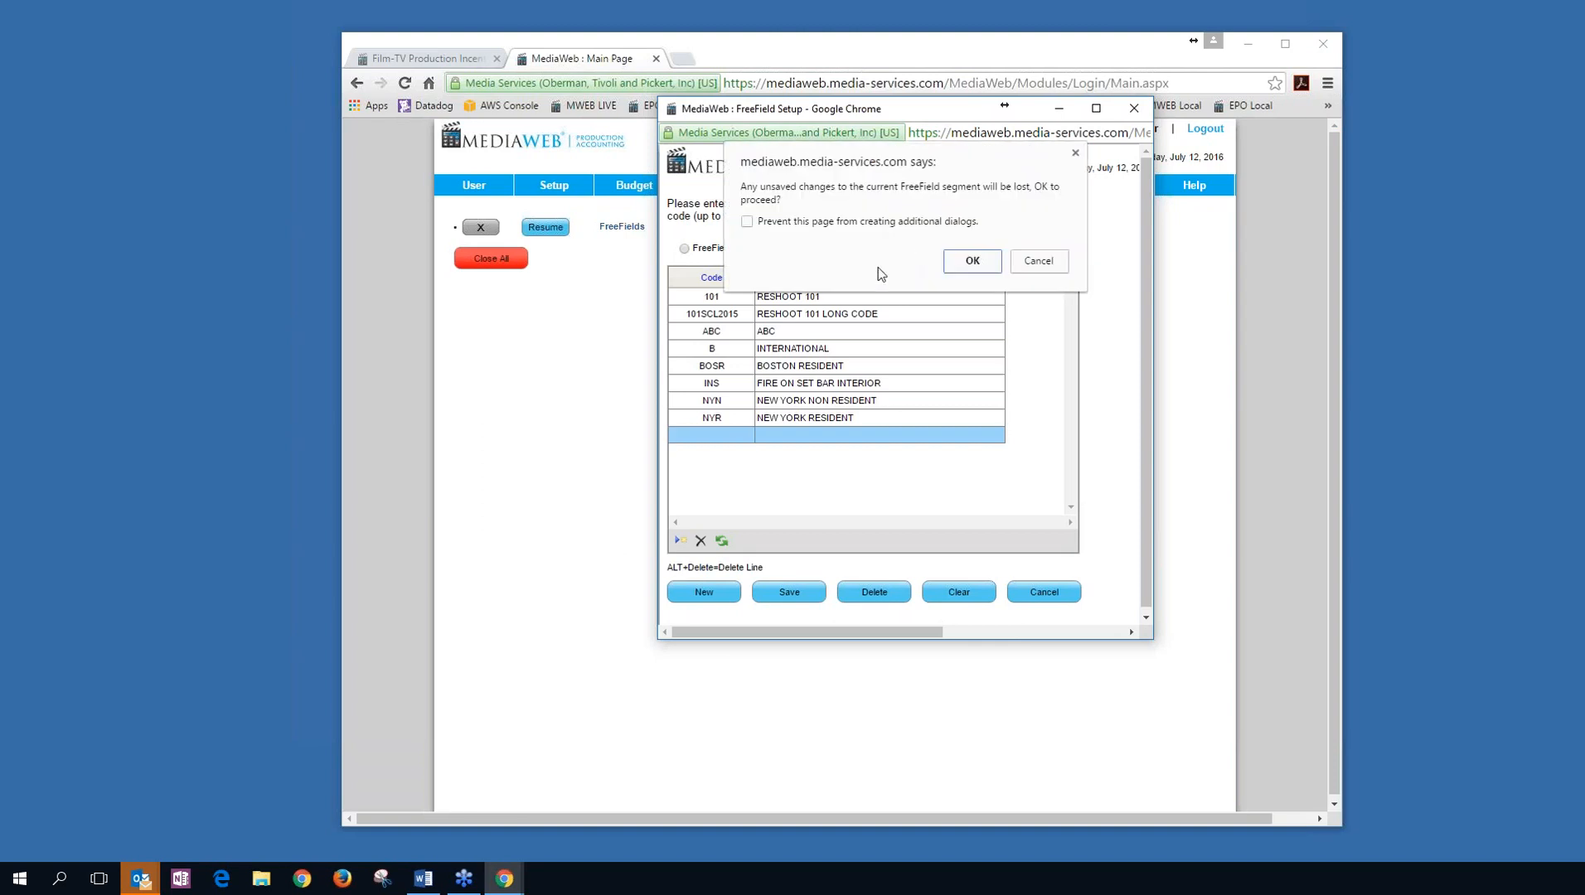
pyautogui.click(967, 265)
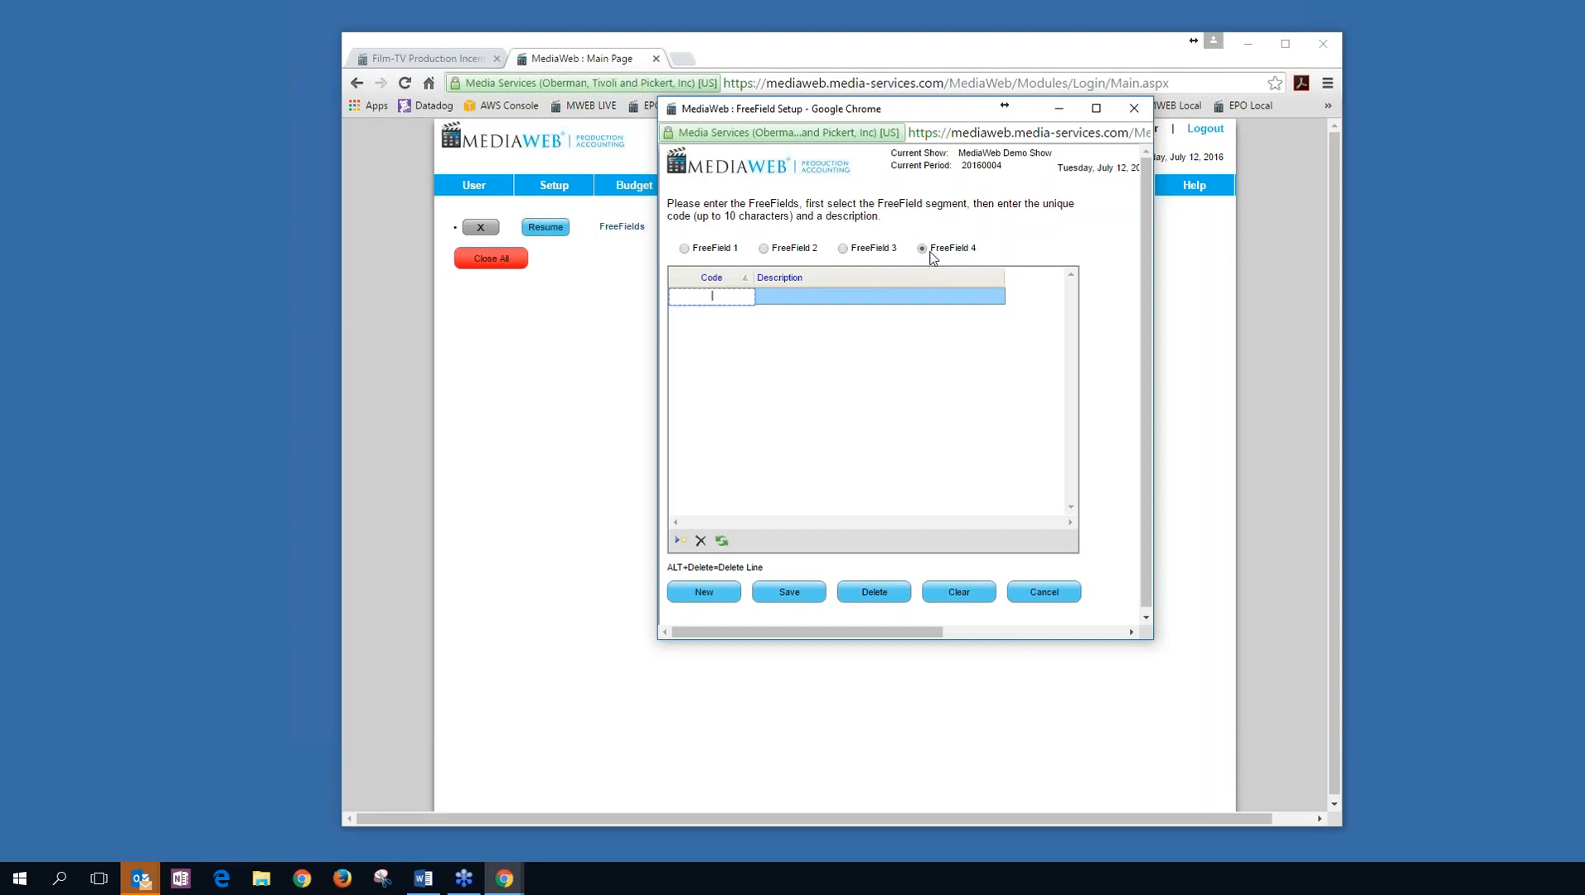
pyautogui.click(1055, 584)
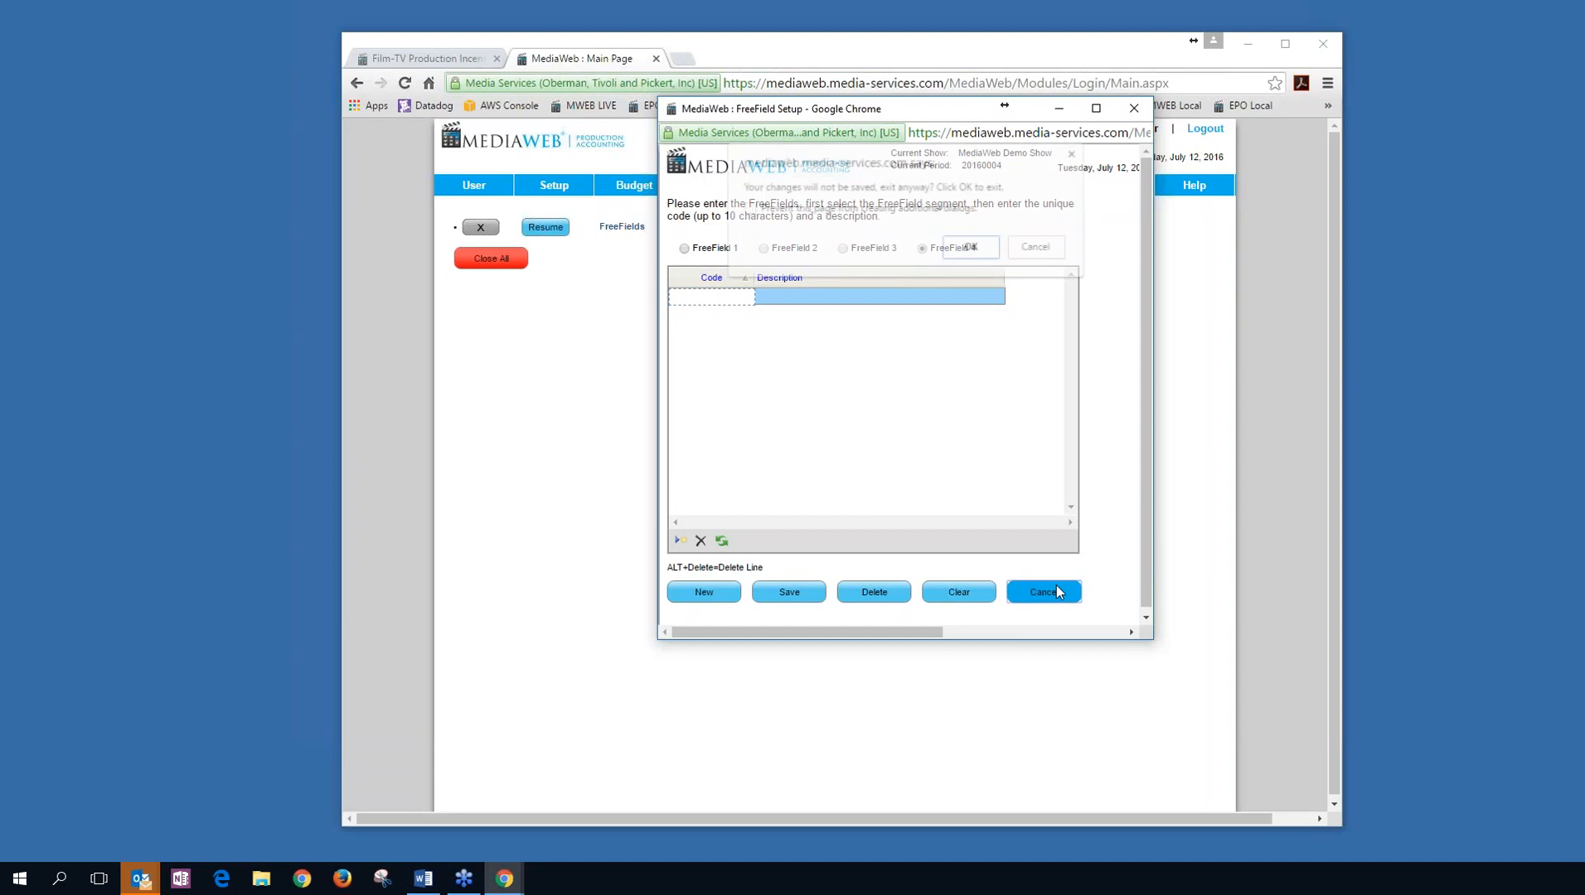
pyautogui.click(973, 254)
# Open the Purchase Order form, search Closed POs, then switch the view back to Open.
pyautogui.moveTo(707, 189)
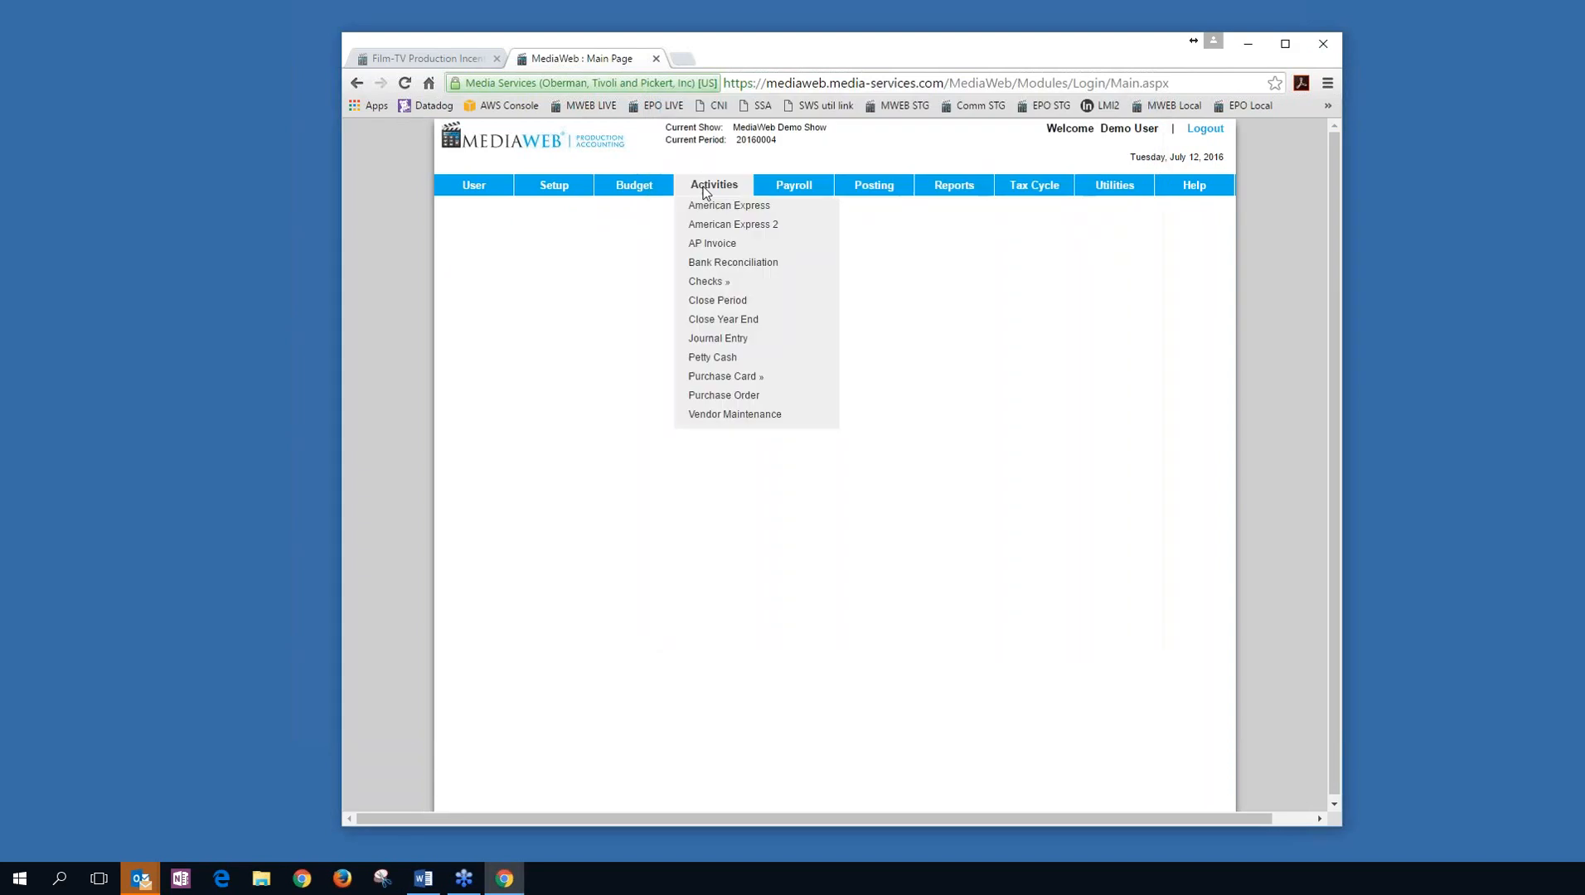
pyautogui.click(751, 396)
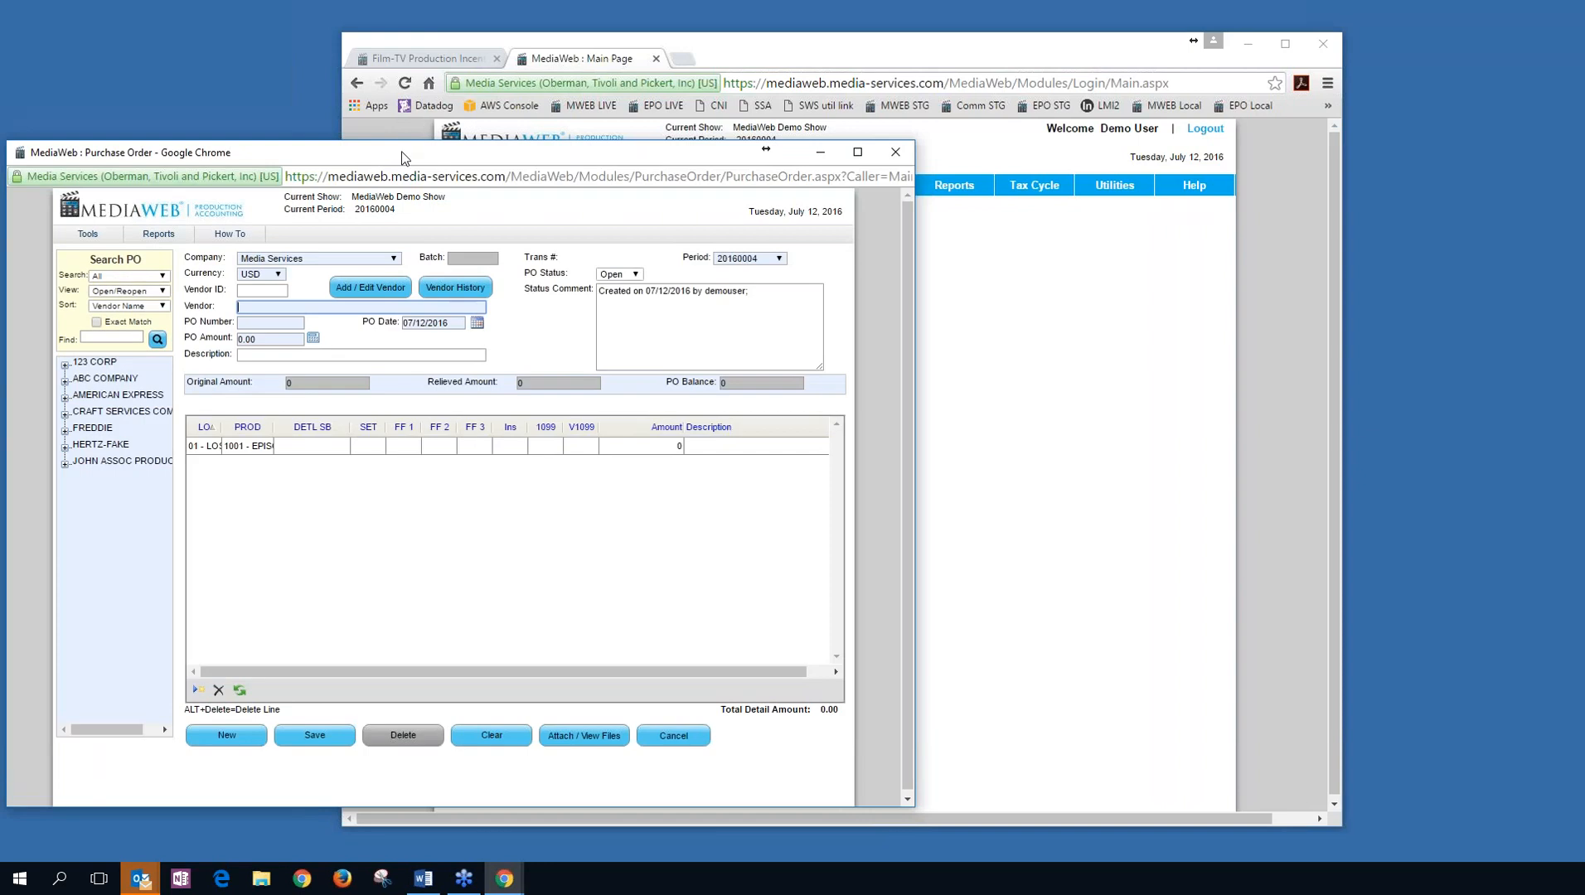
pyautogui.moveTo(404, 159); pyautogui.dragTo(725, 71)
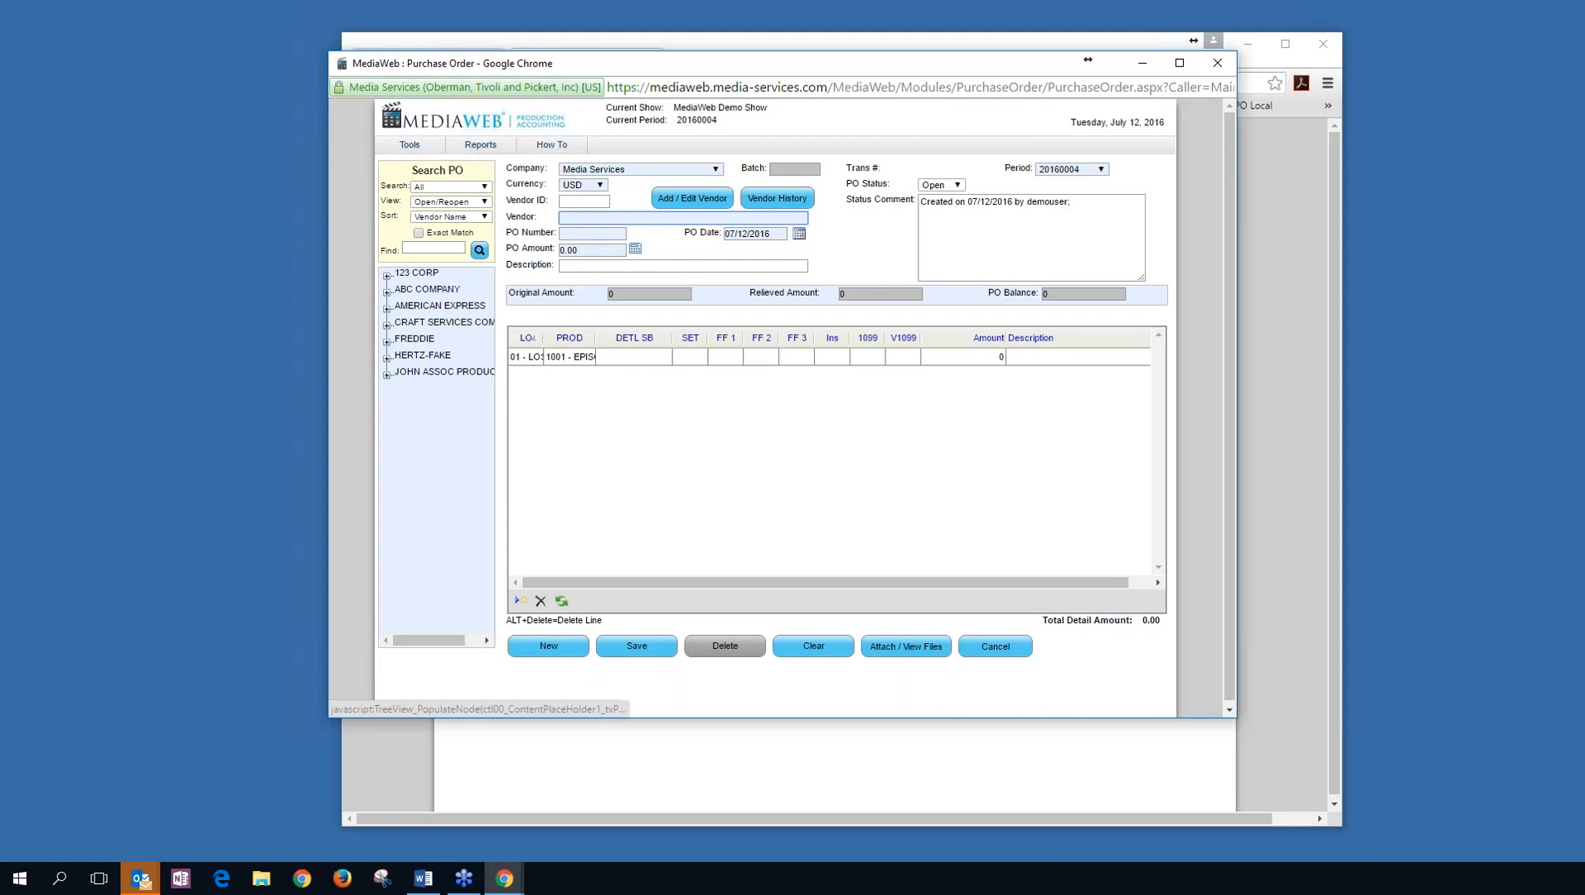
pyautogui.click(485, 202)
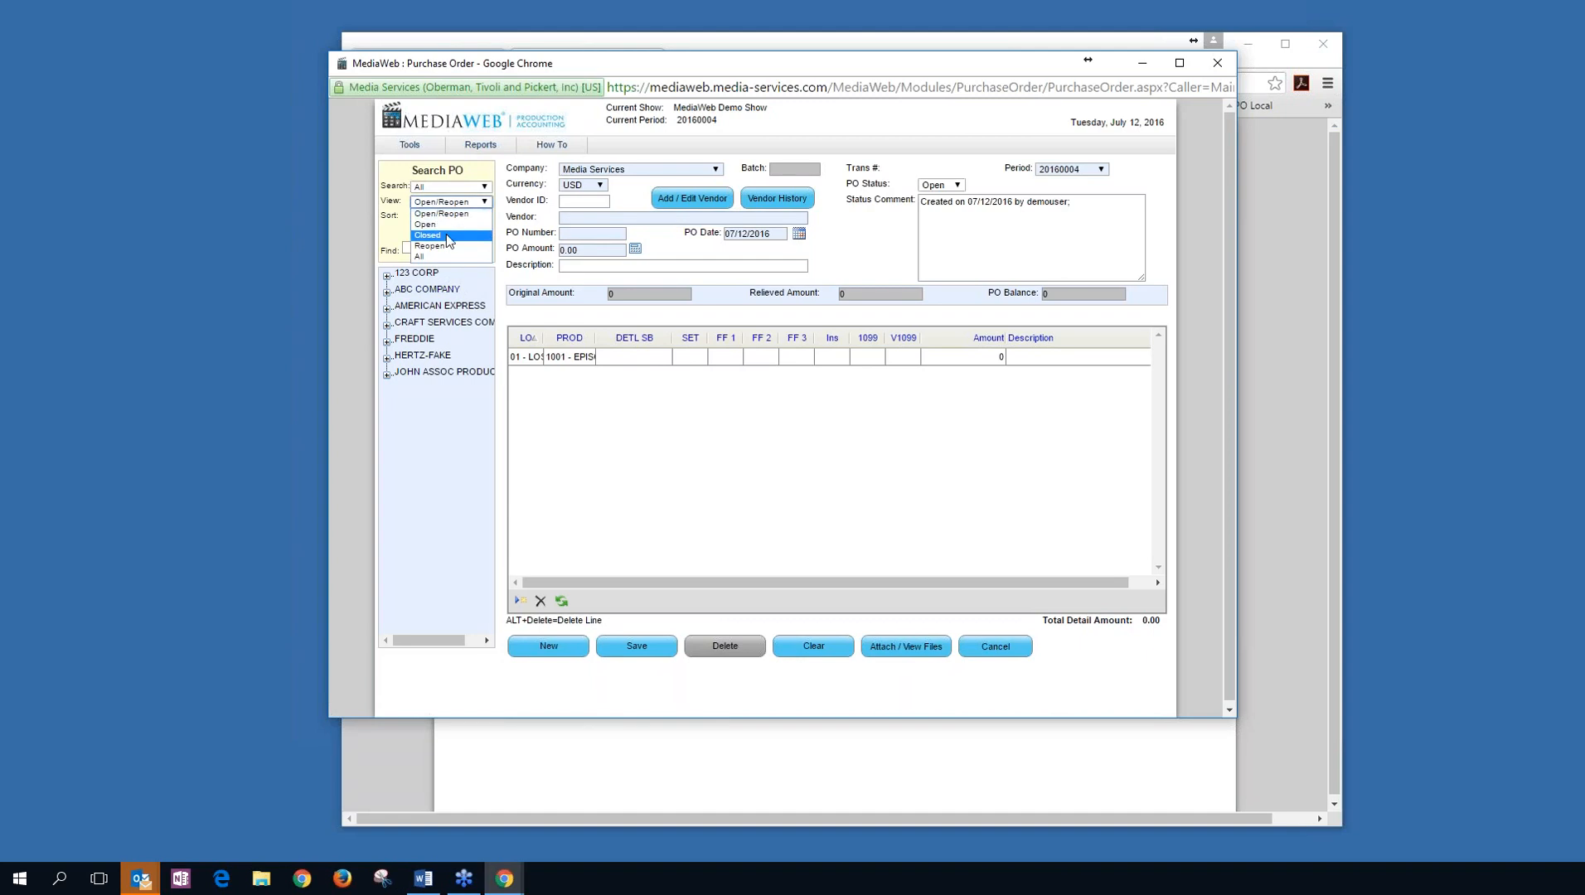
pyautogui.click(448, 232)
pyautogui.click(479, 251)
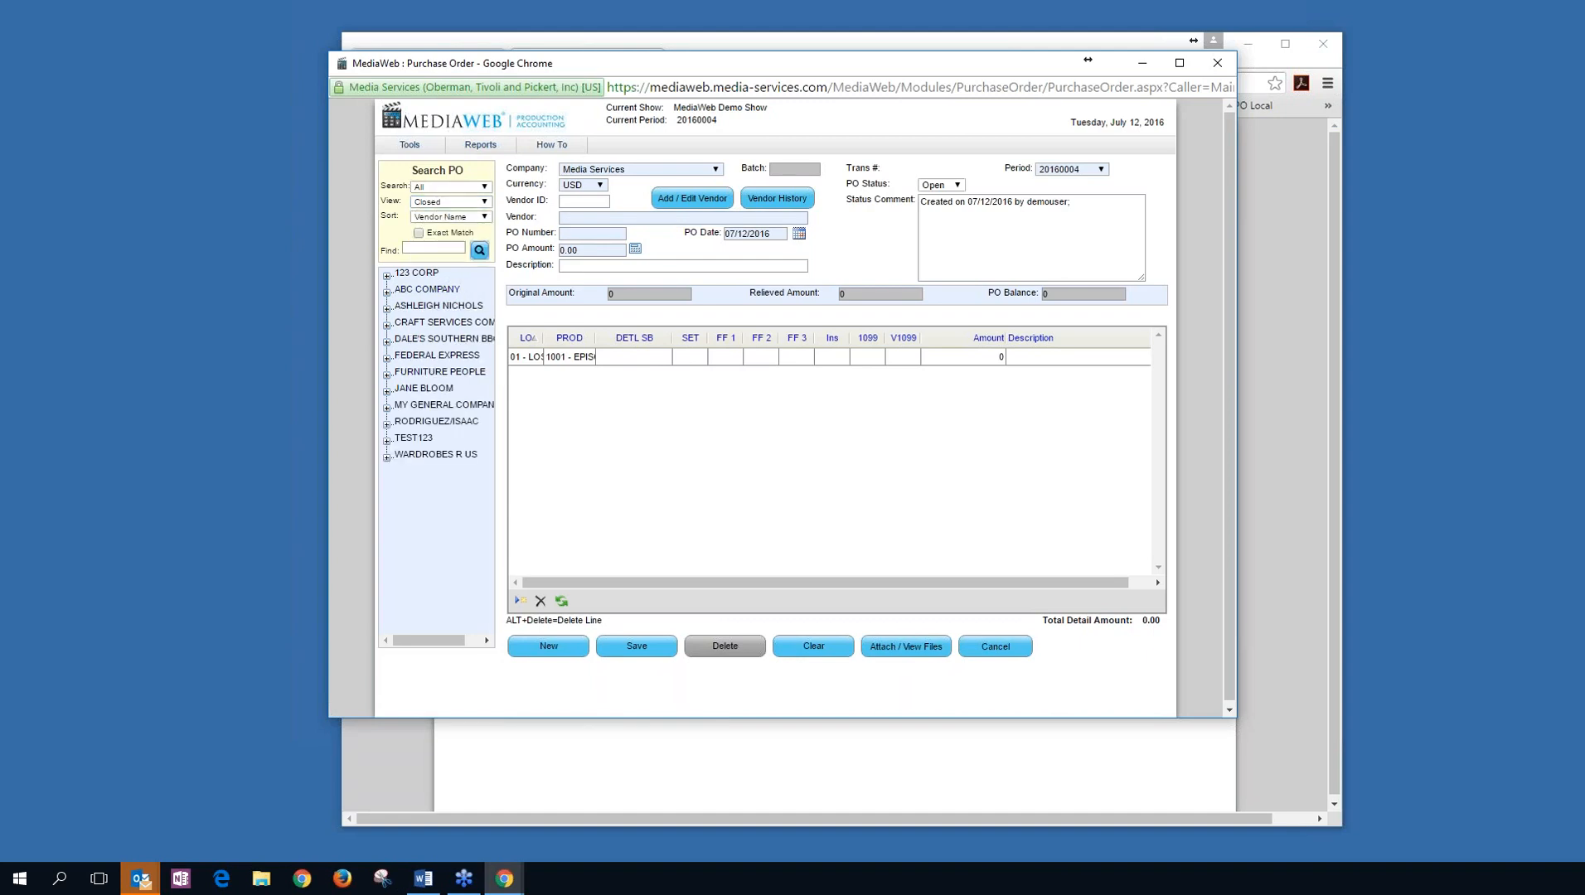
pyautogui.click(450, 202)
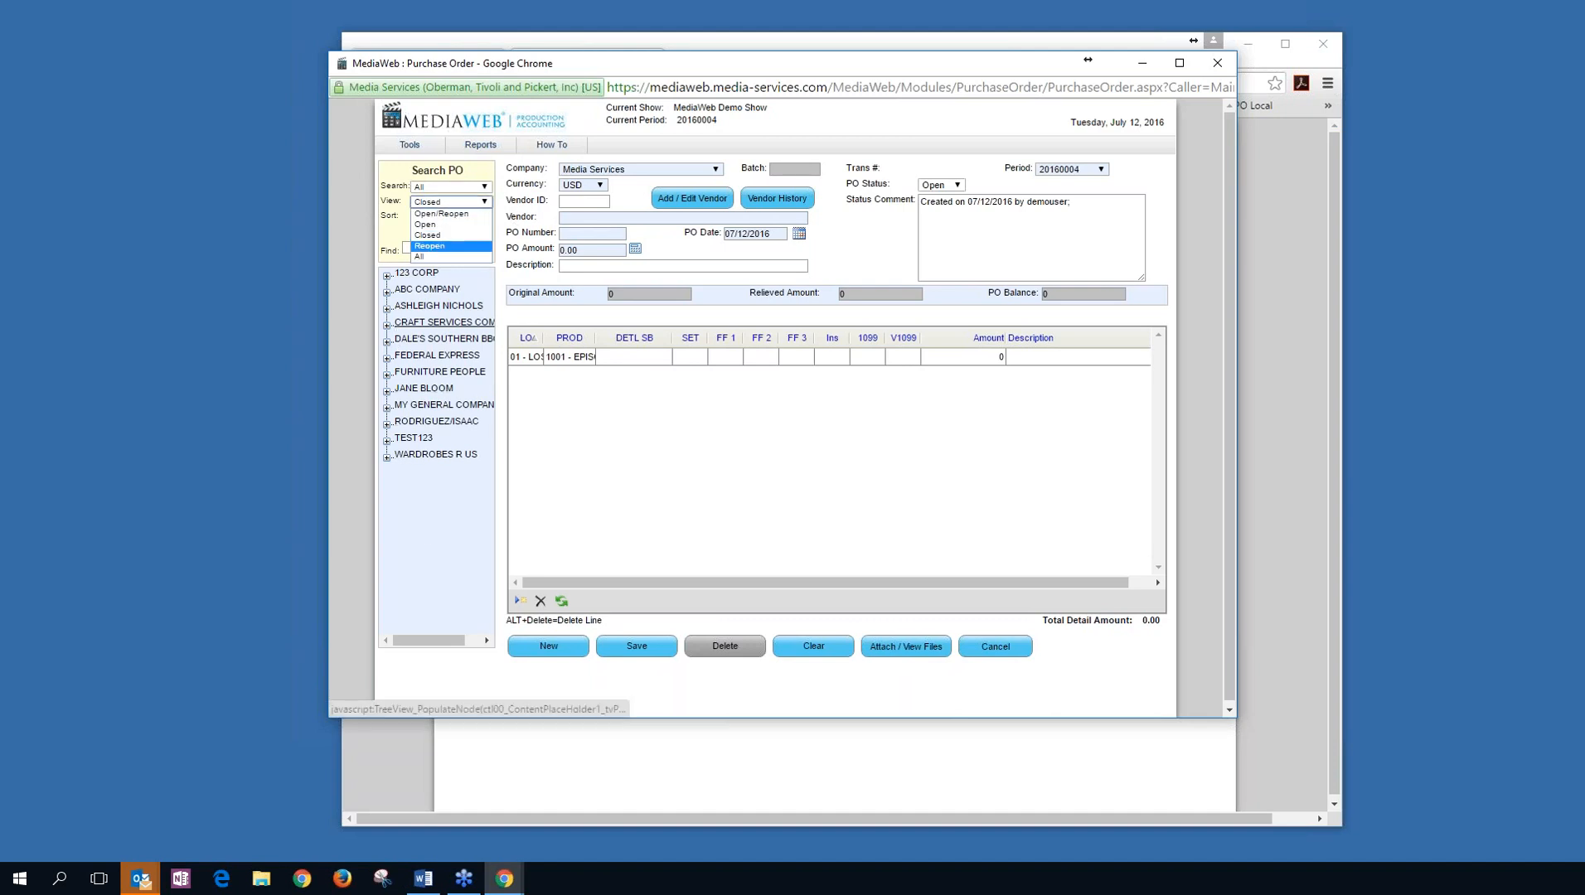
pyautogui.click(455, 224)
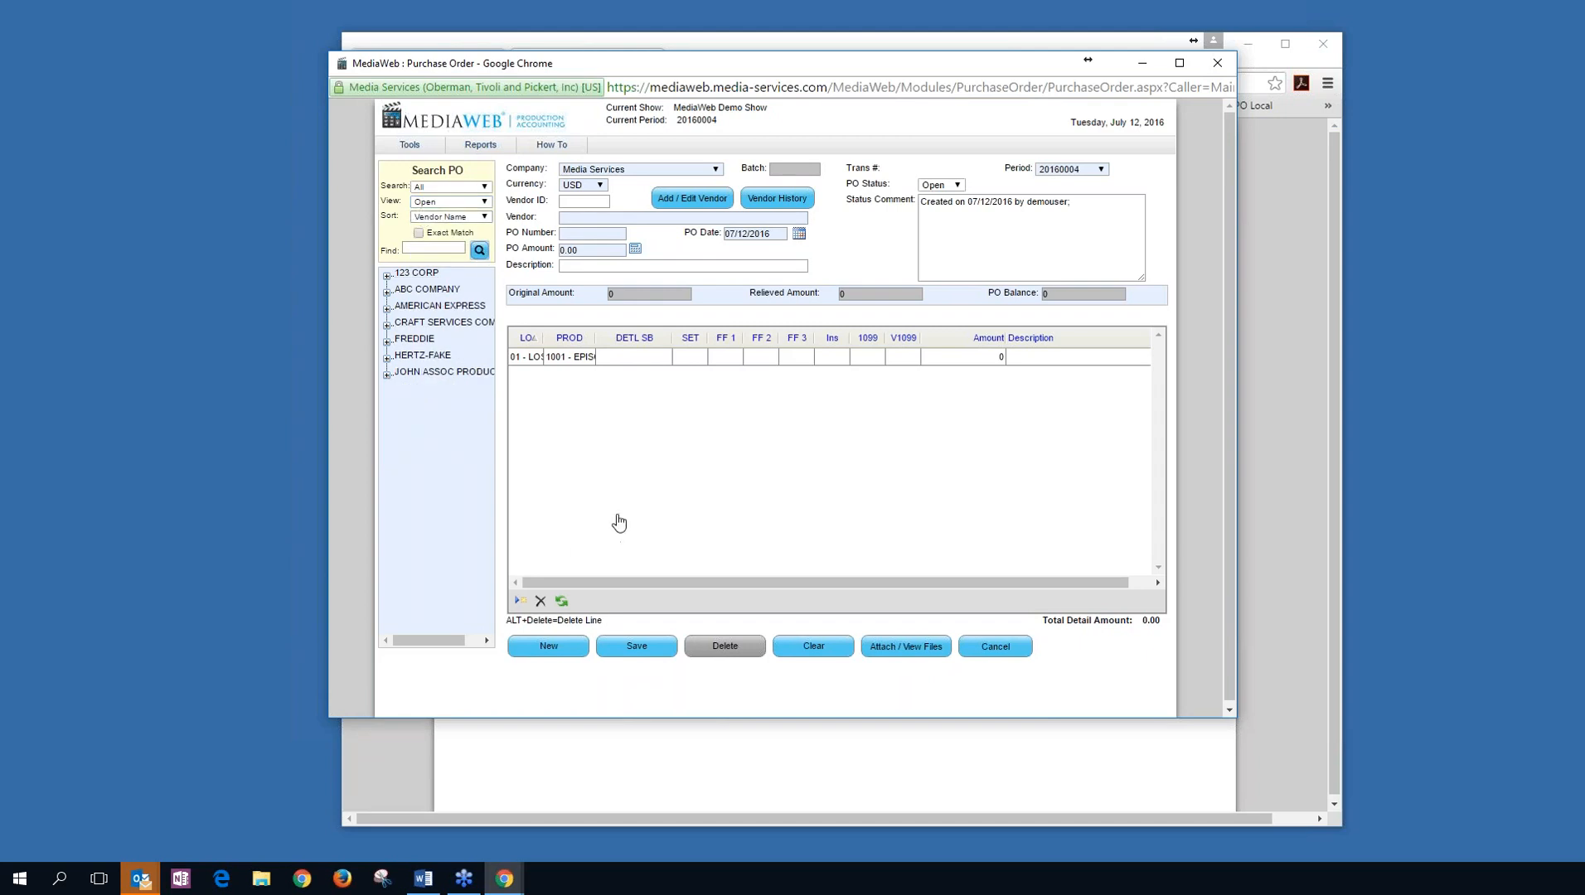
pyautogui.click(595, 218)
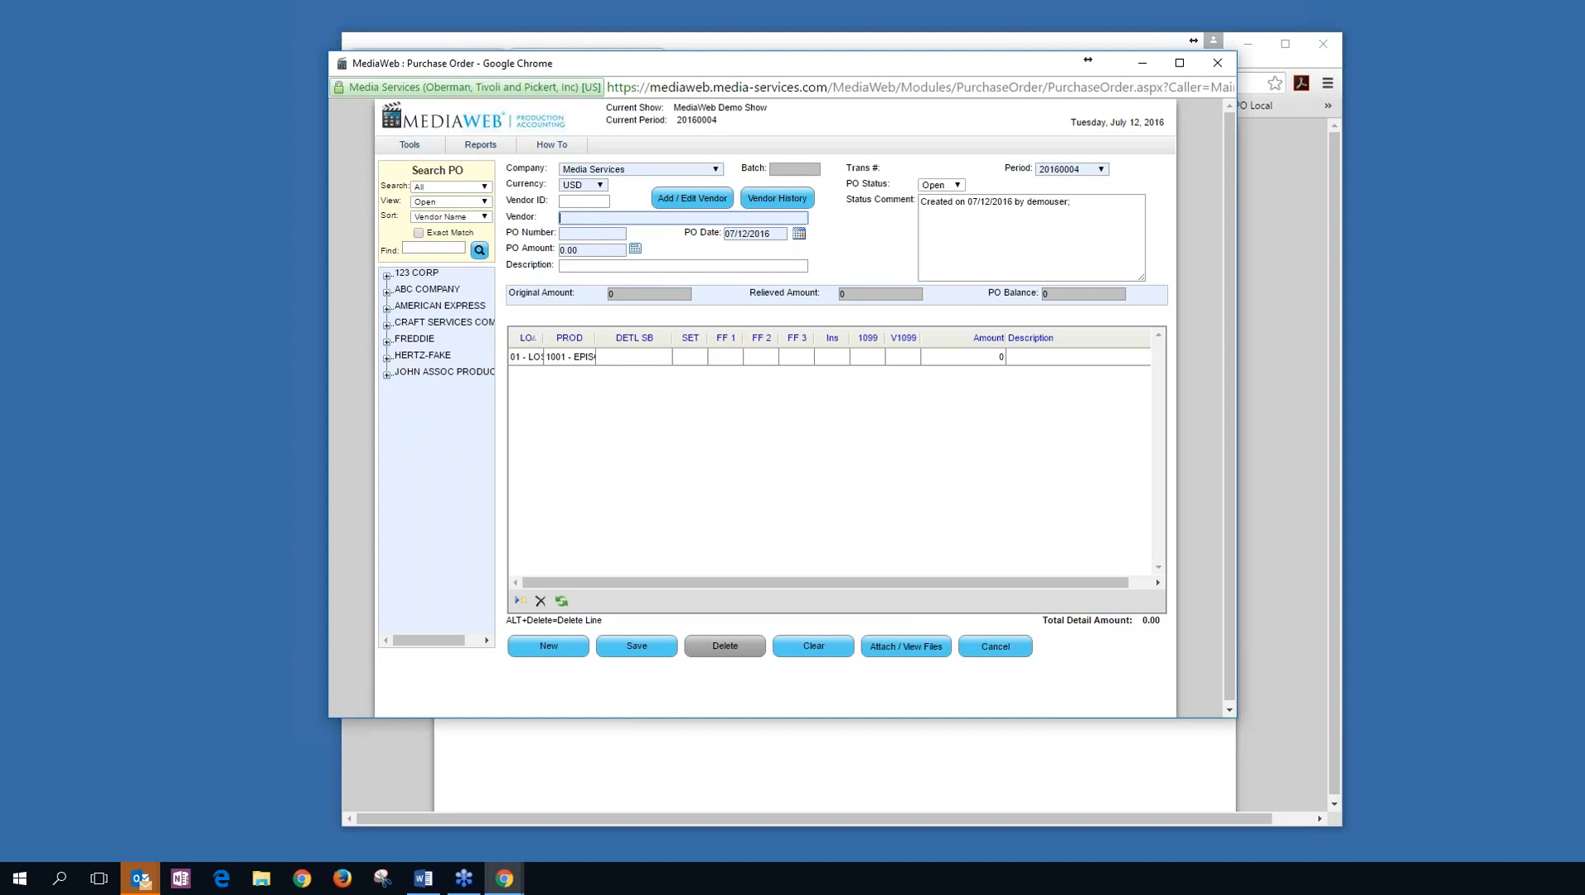
# Enter vendor ABC COMPANY, PO number 101010, amount 120 and description TEST, reaching the detail line.
pyautogui.write('abc')
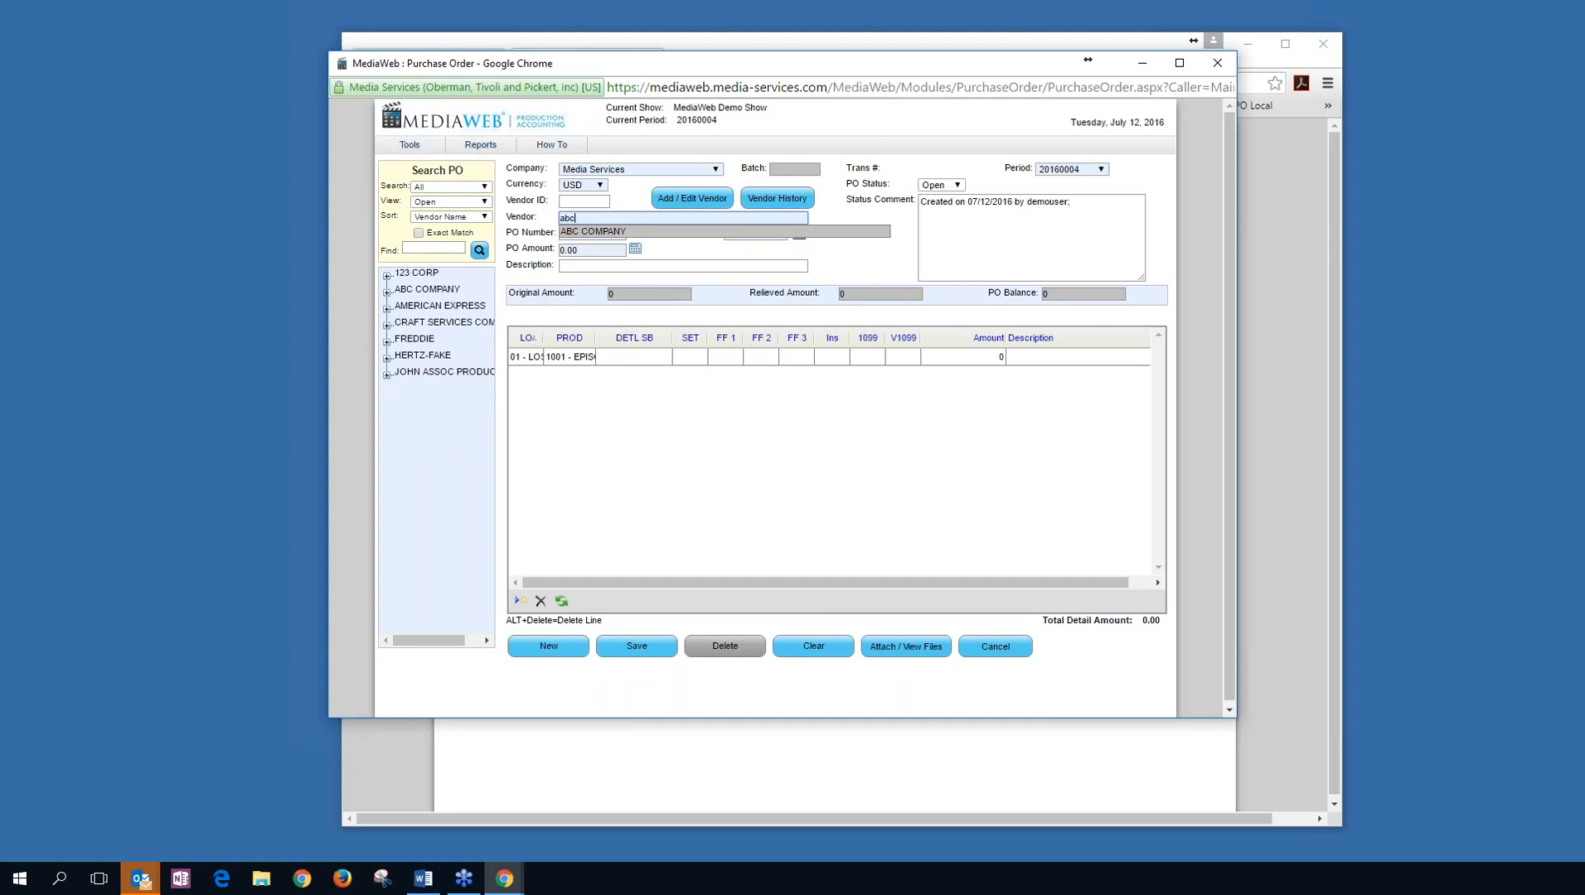
pyautogui.press('Tab')
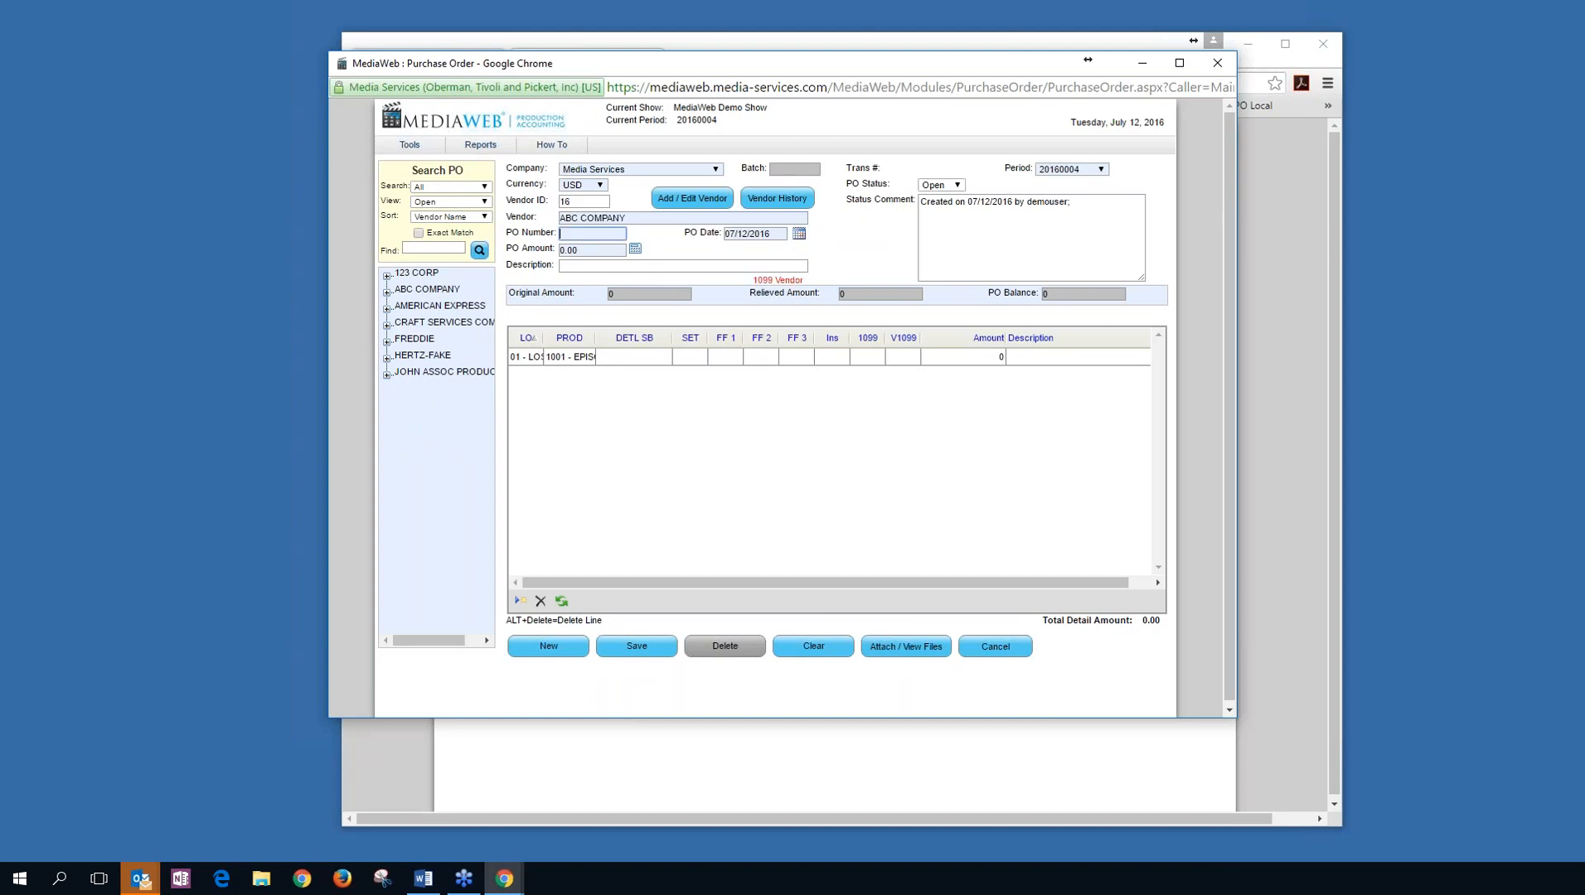
pyautogui.write('101010')
pyautogui.press('Tab')
pyautogui.press('Tab')
pyautogui.write('120')
pyautogui.press('Tab')
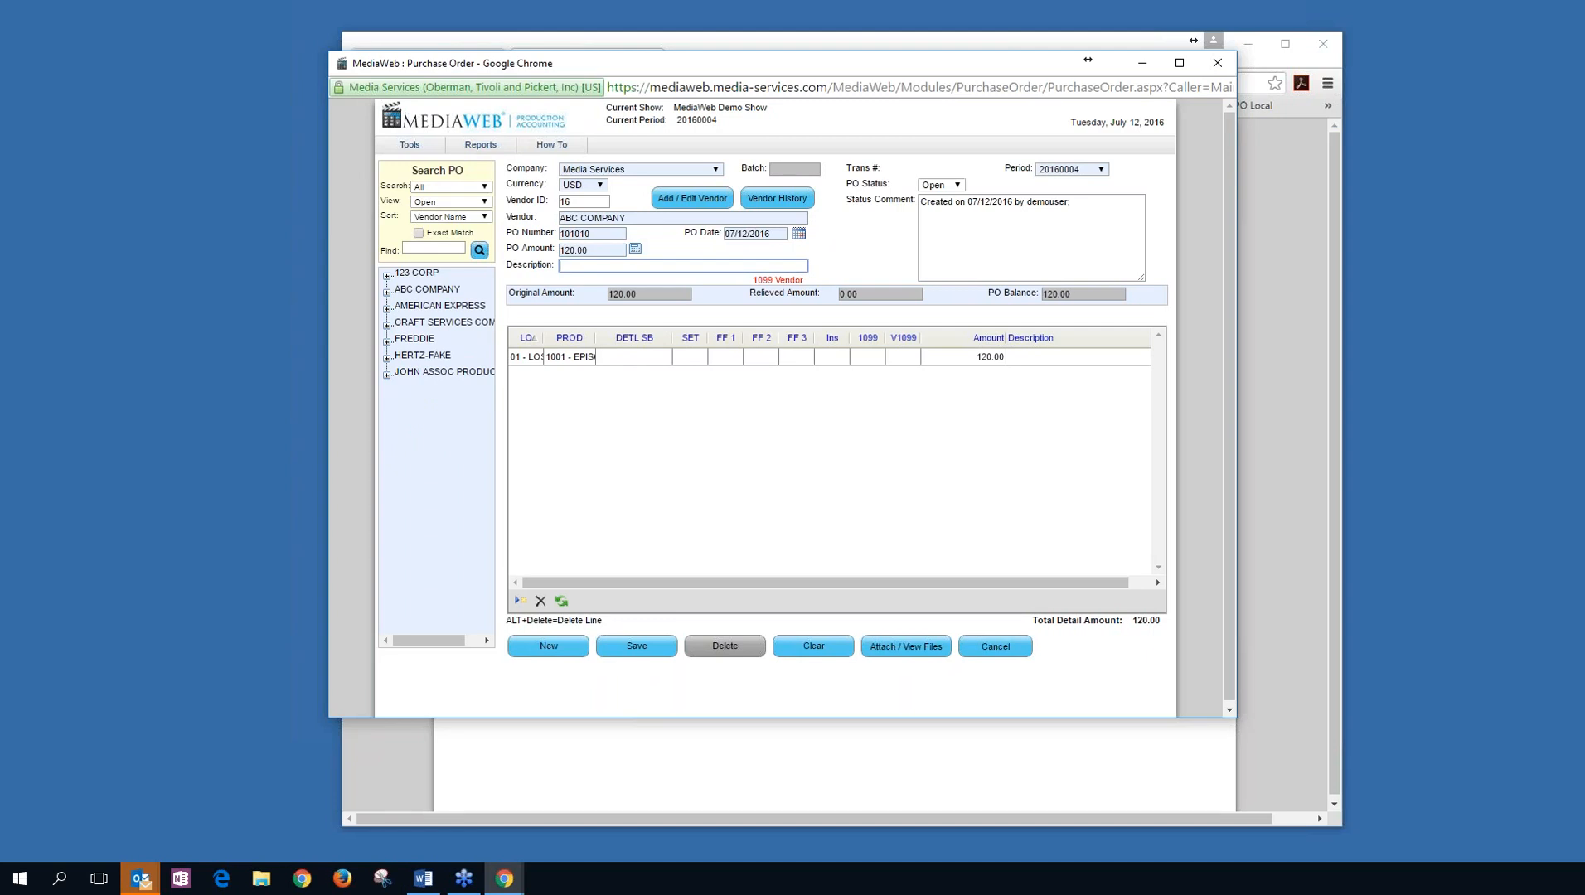
pyautogui.write('test')
pyautogui.press('BackSpace')
pyautogui.press('BackSpace')
pyautogui.press('BackSpace')
pyautogui.write('TEST')
pyautogui.press('Tab')
pyautogui.press('Tab')
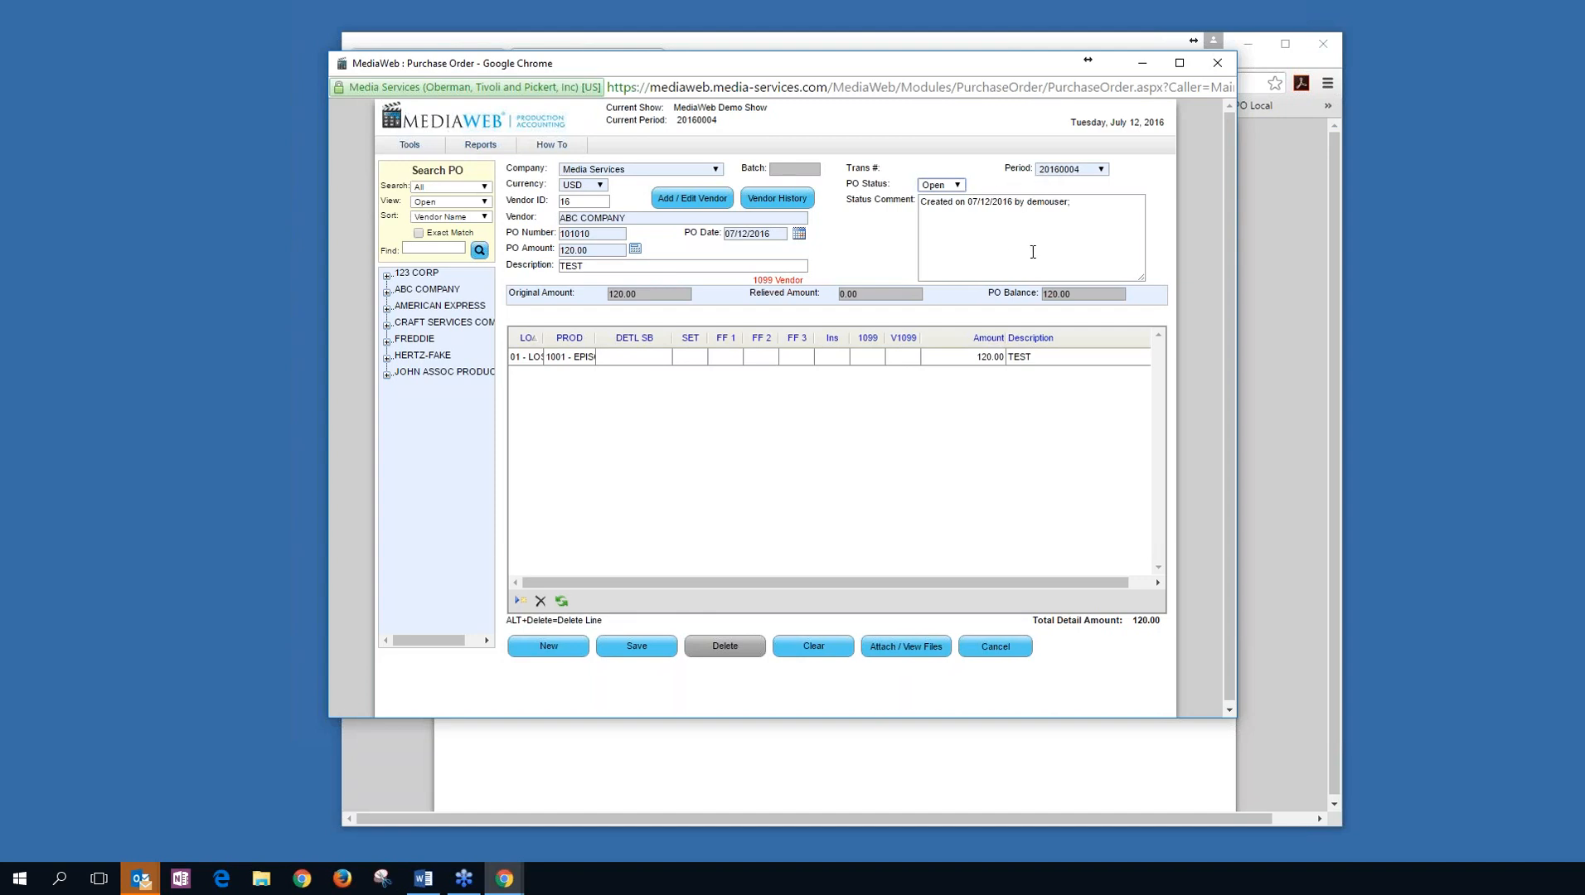
pyautogui.press('Tab')
pyautogui.press('Tab')
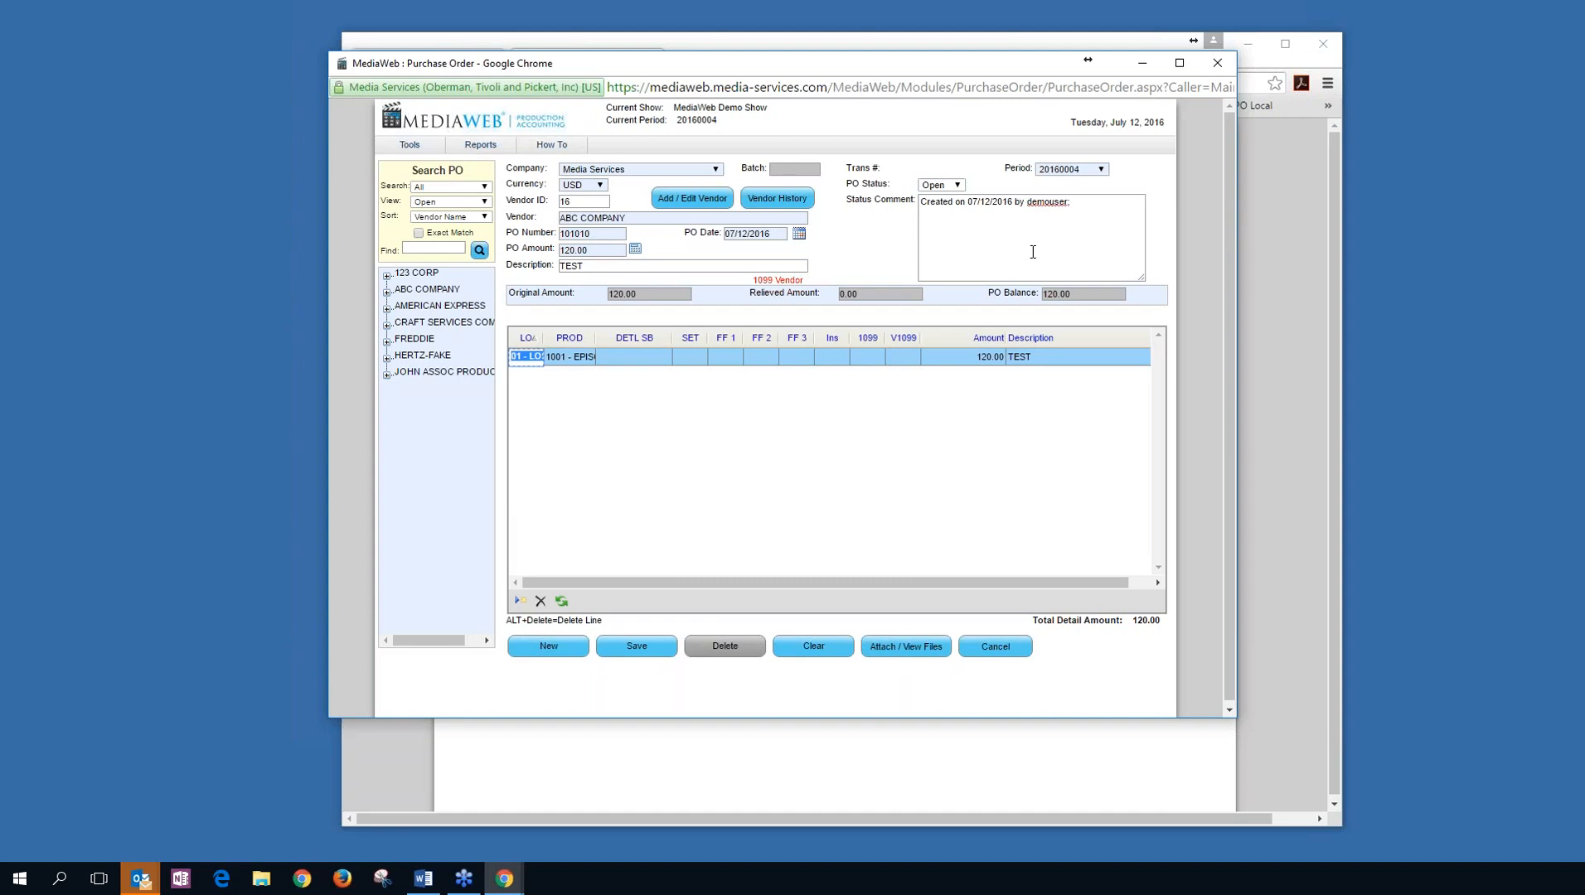
pyautogui.press('Tab')
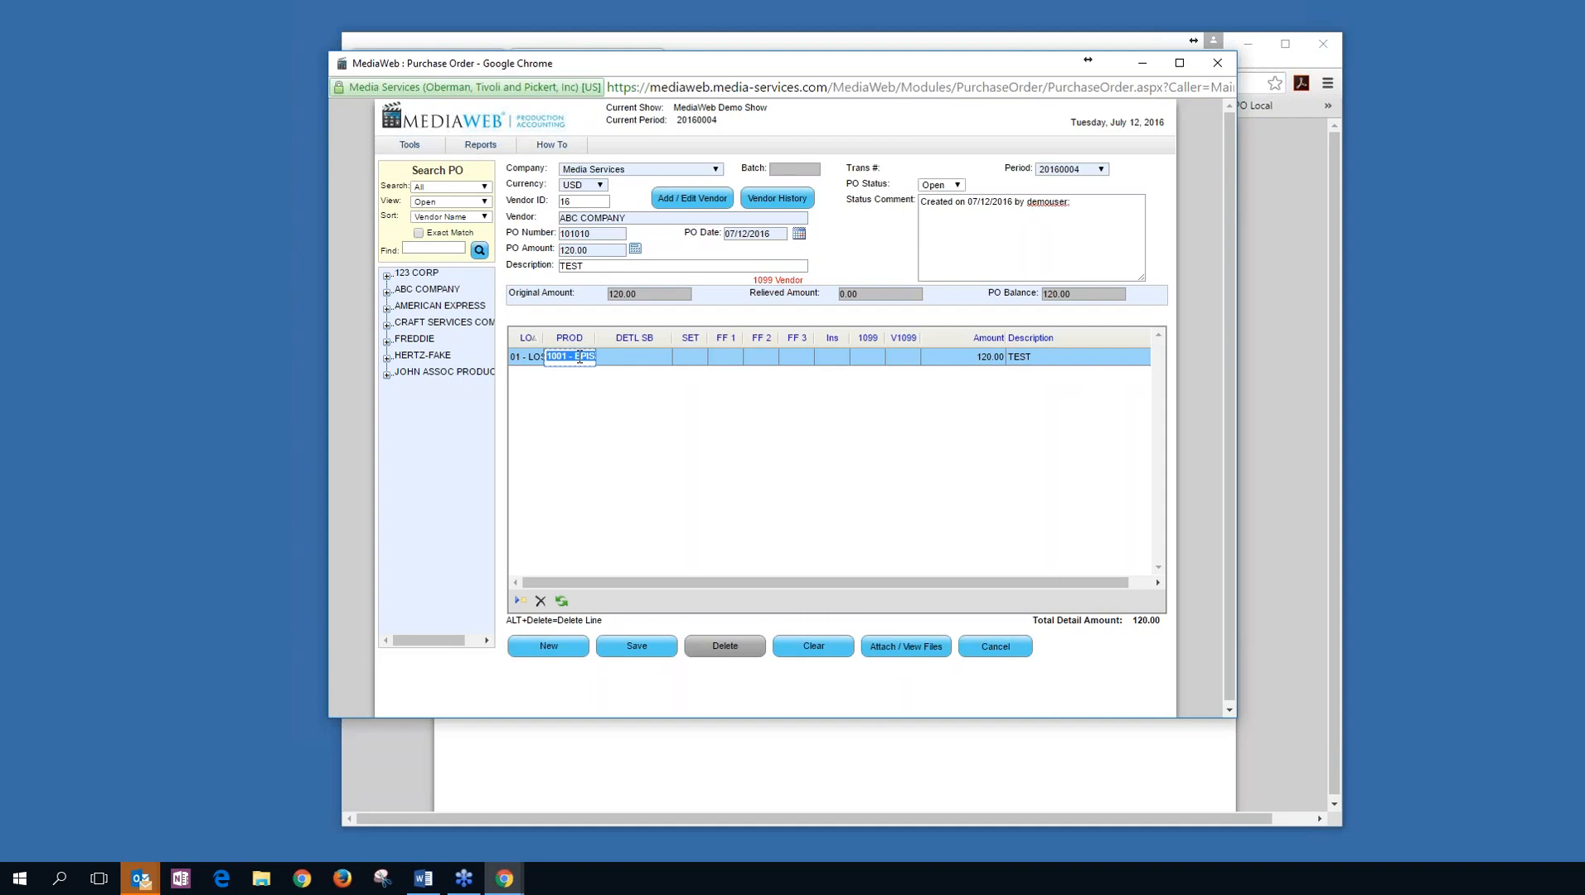
# Code the PO 101010 detail line to account 2012 - FIELD LOGGER, set 101 and FreeField 1 ABC.
pyautogui.click(635, 357)
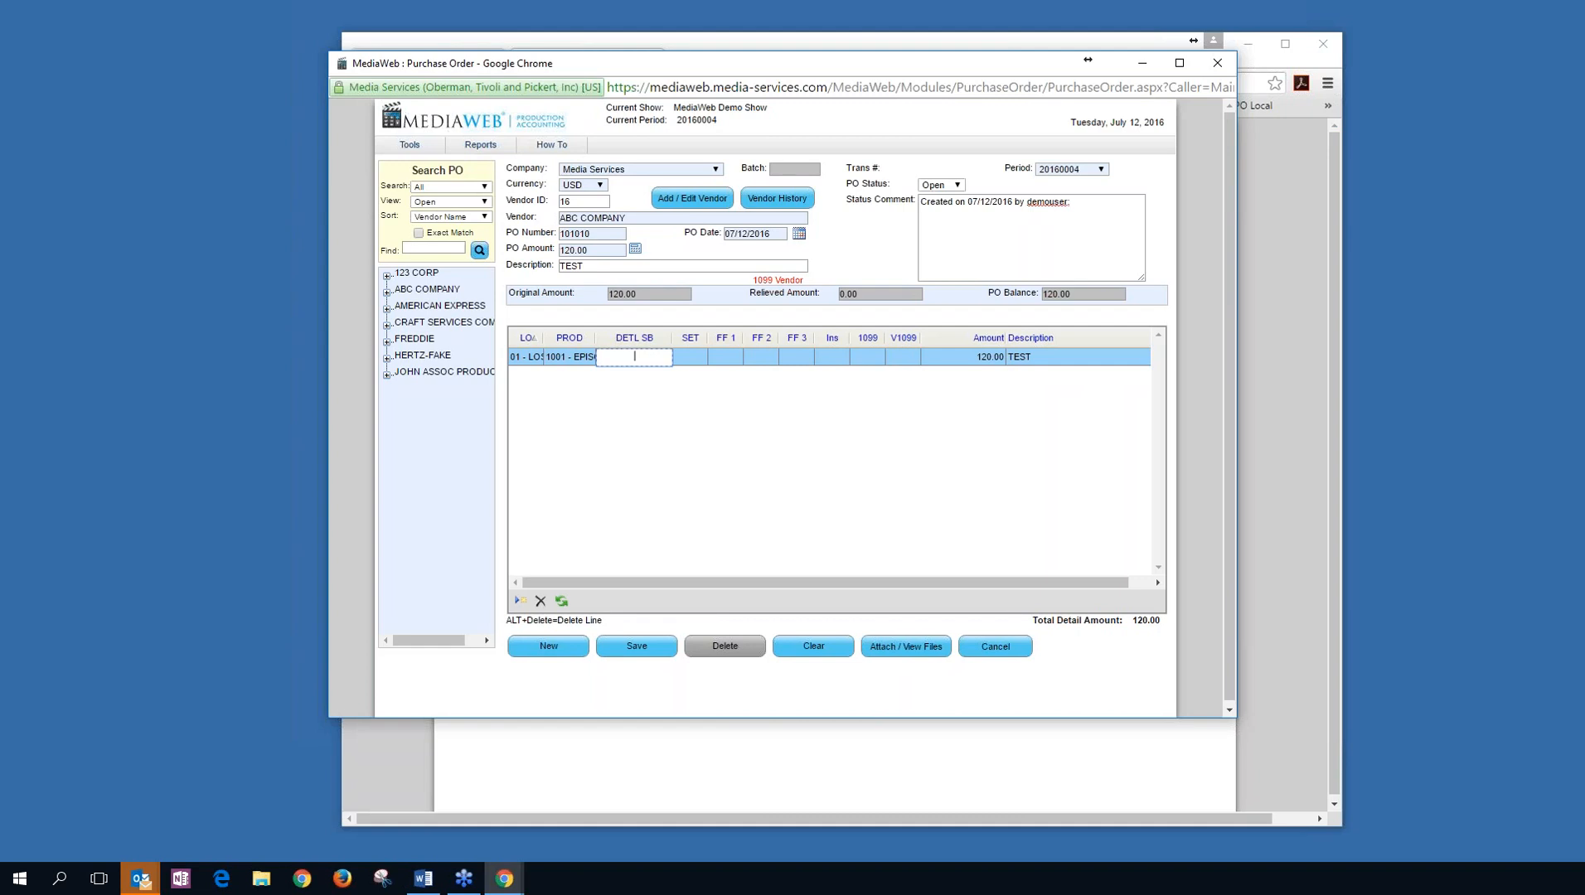
pyautogui.write('2')
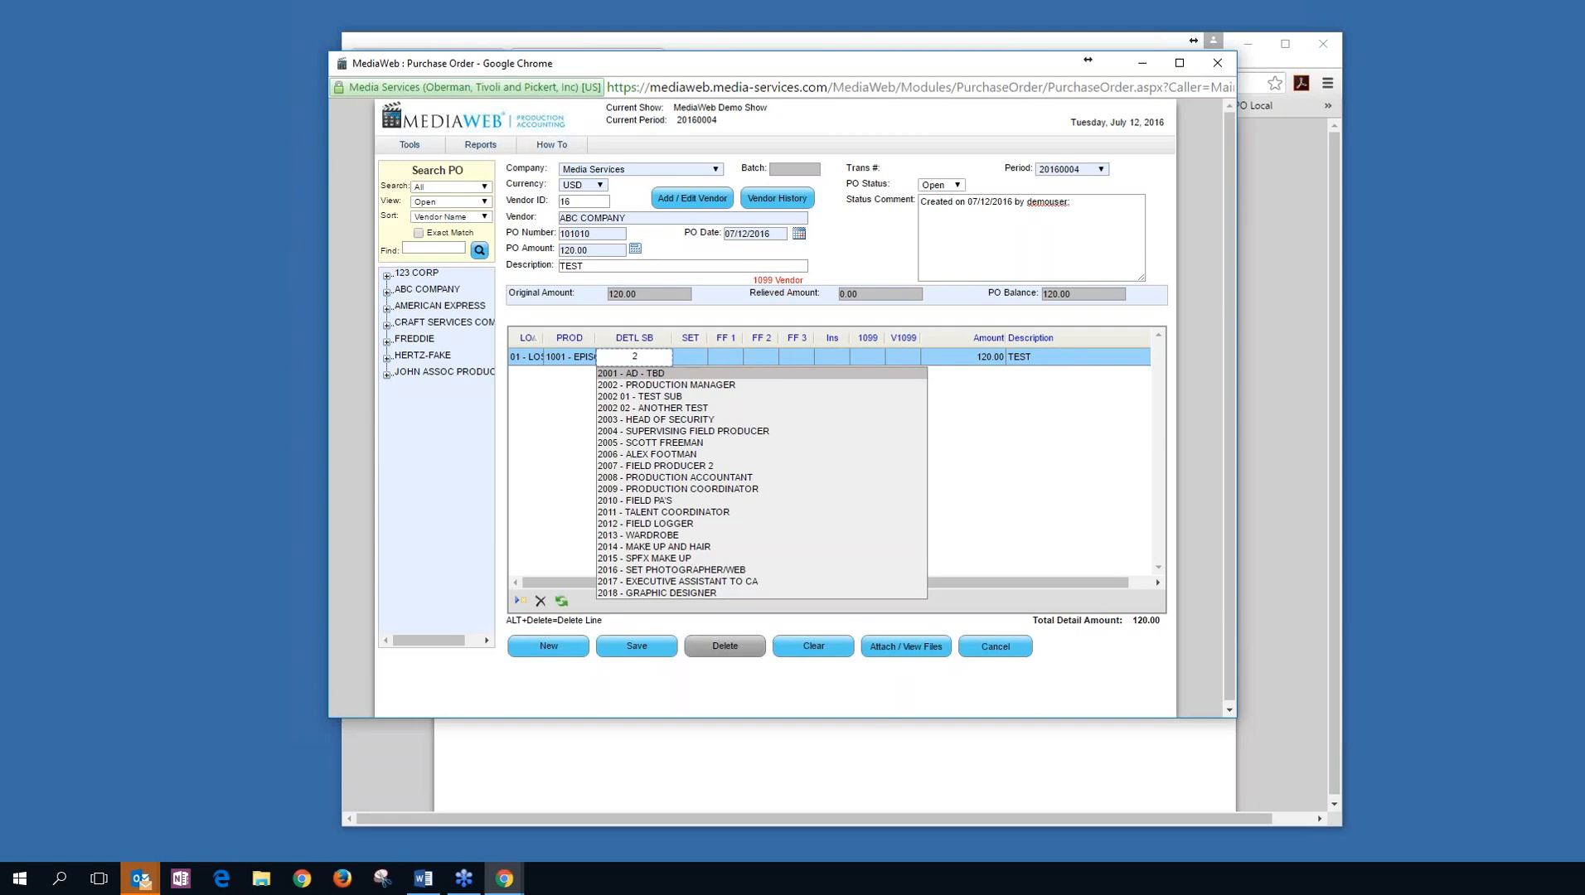
pyautogui.write('012')
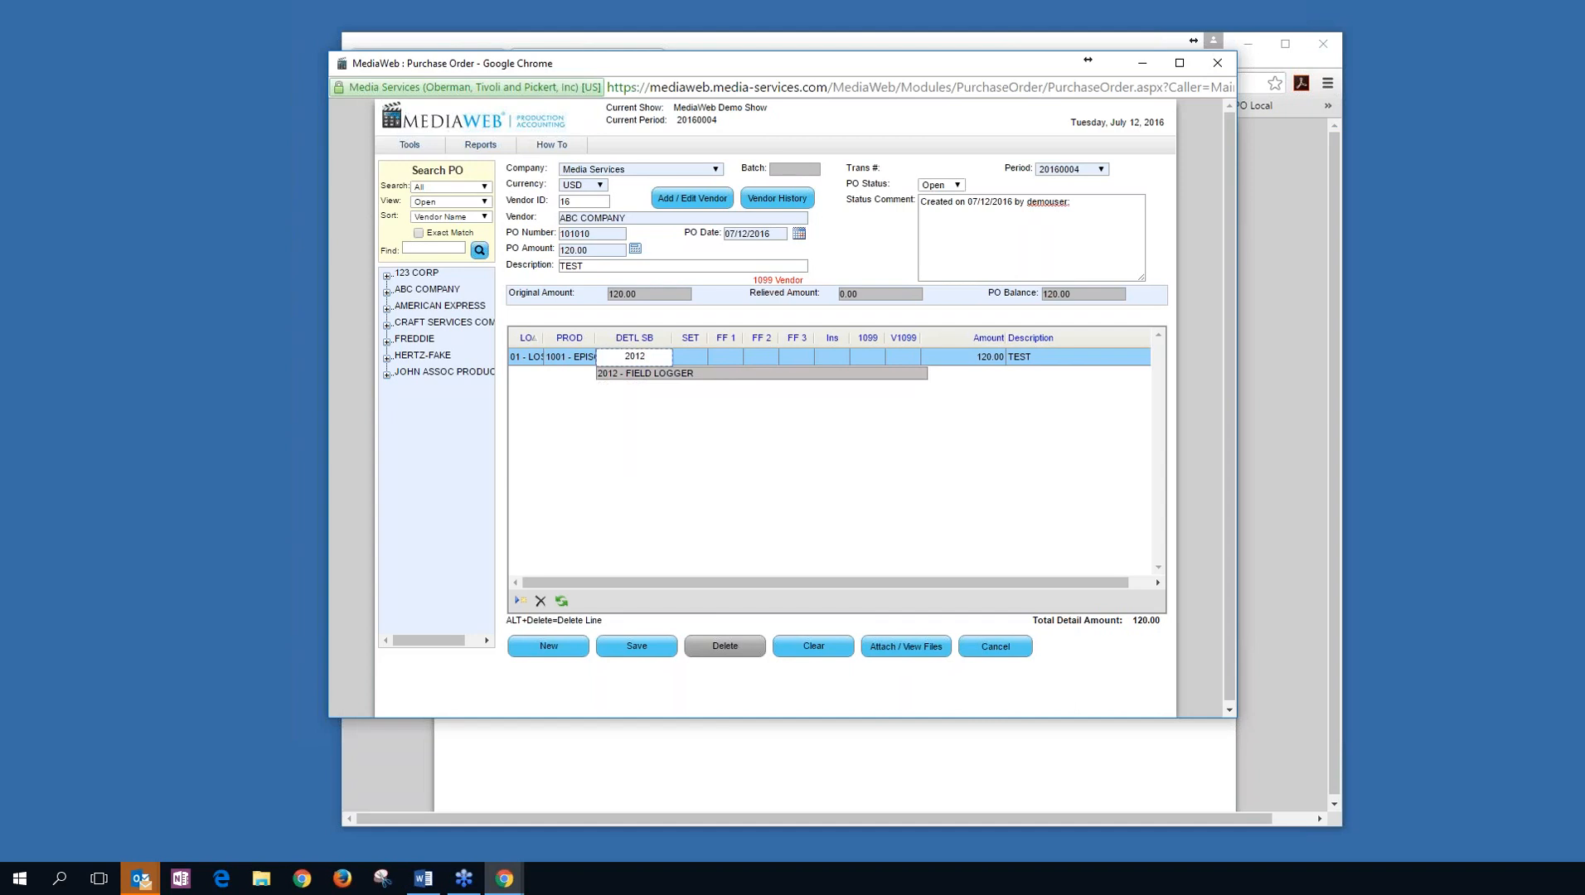
pyautogui.press('Tab')
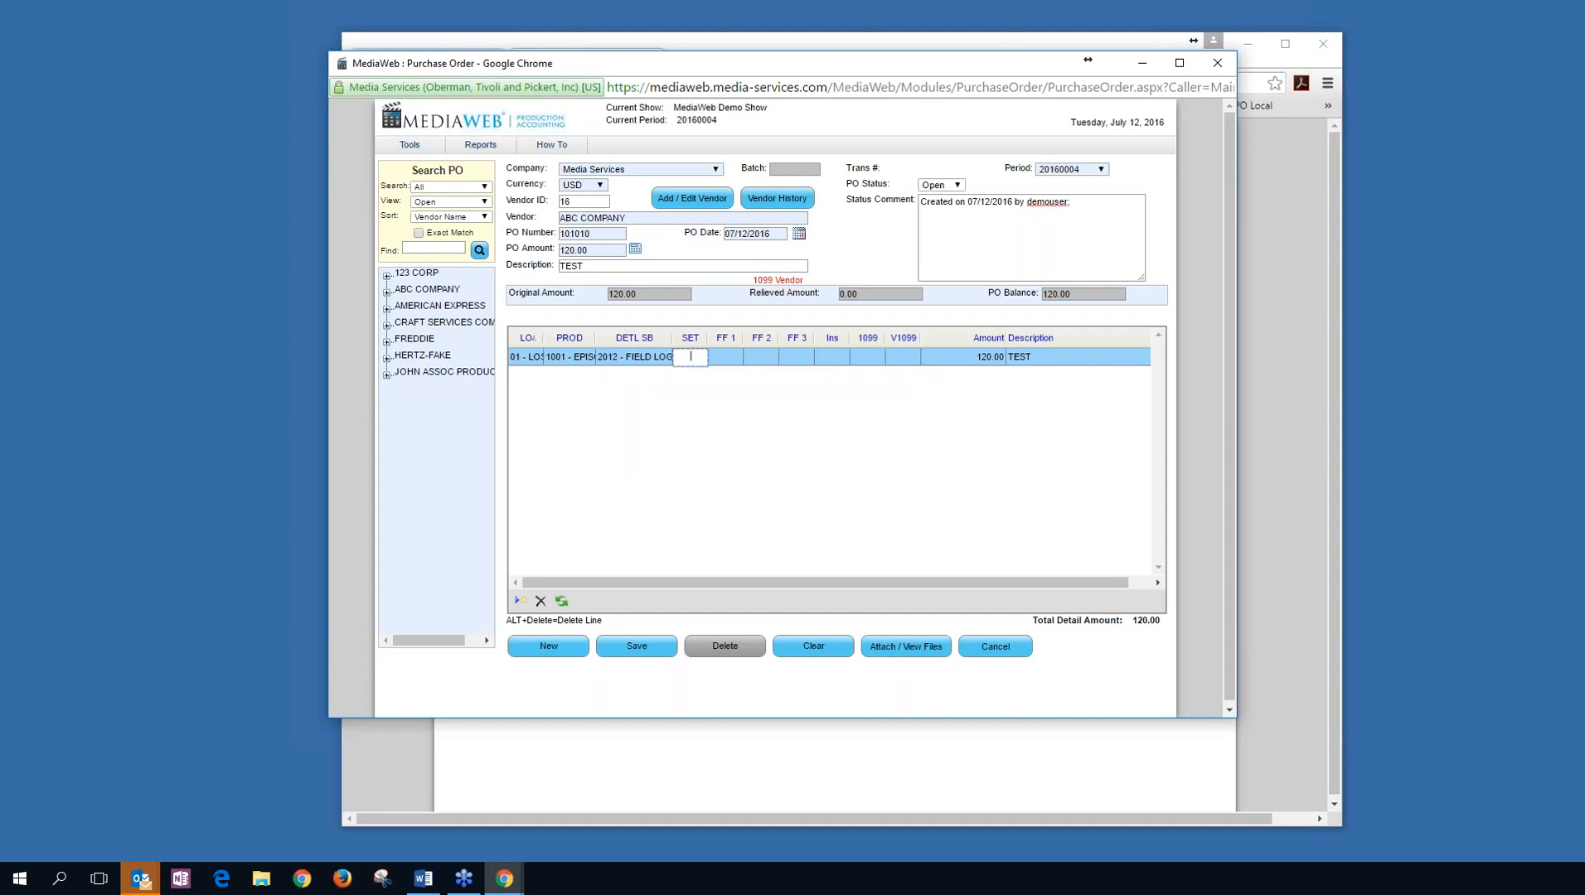
pyautogui.write('1')
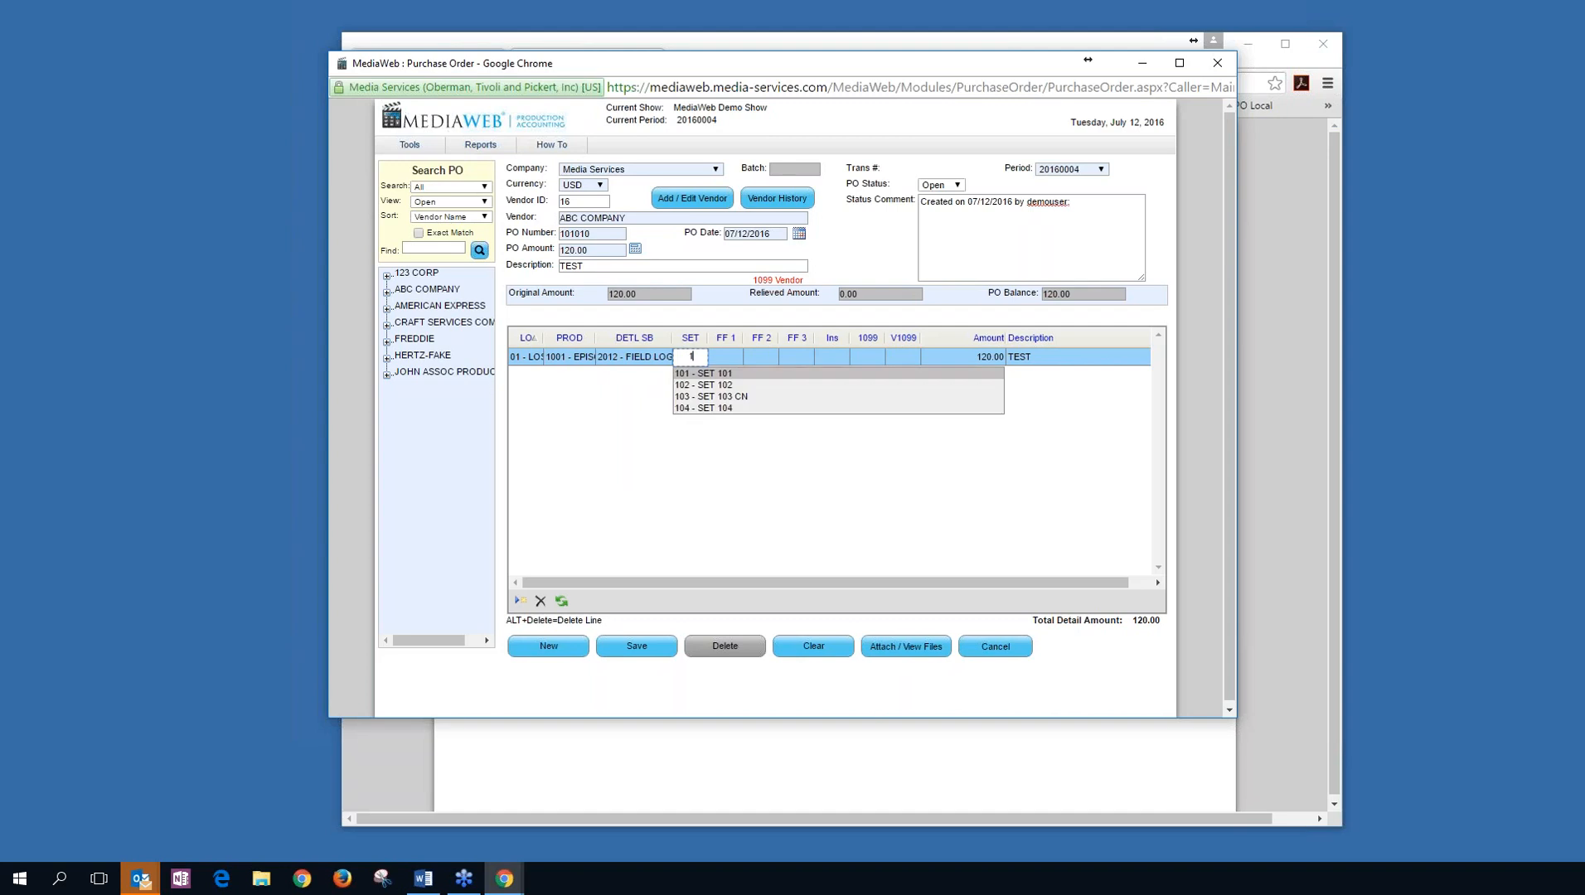
pyautogui.press('Tab')
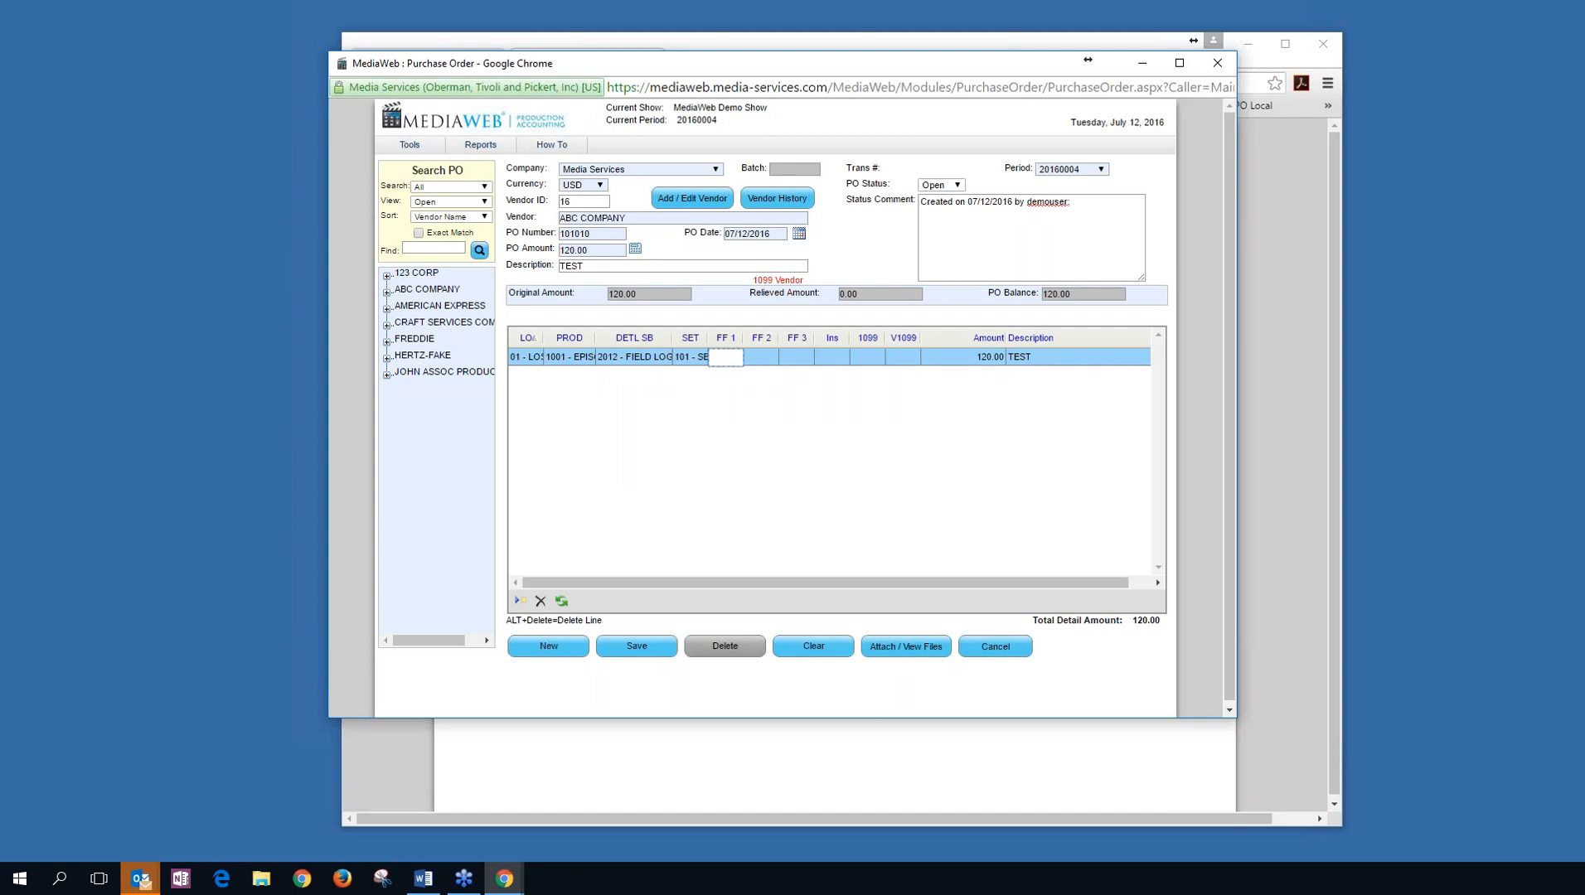
pyautogui.write('A')
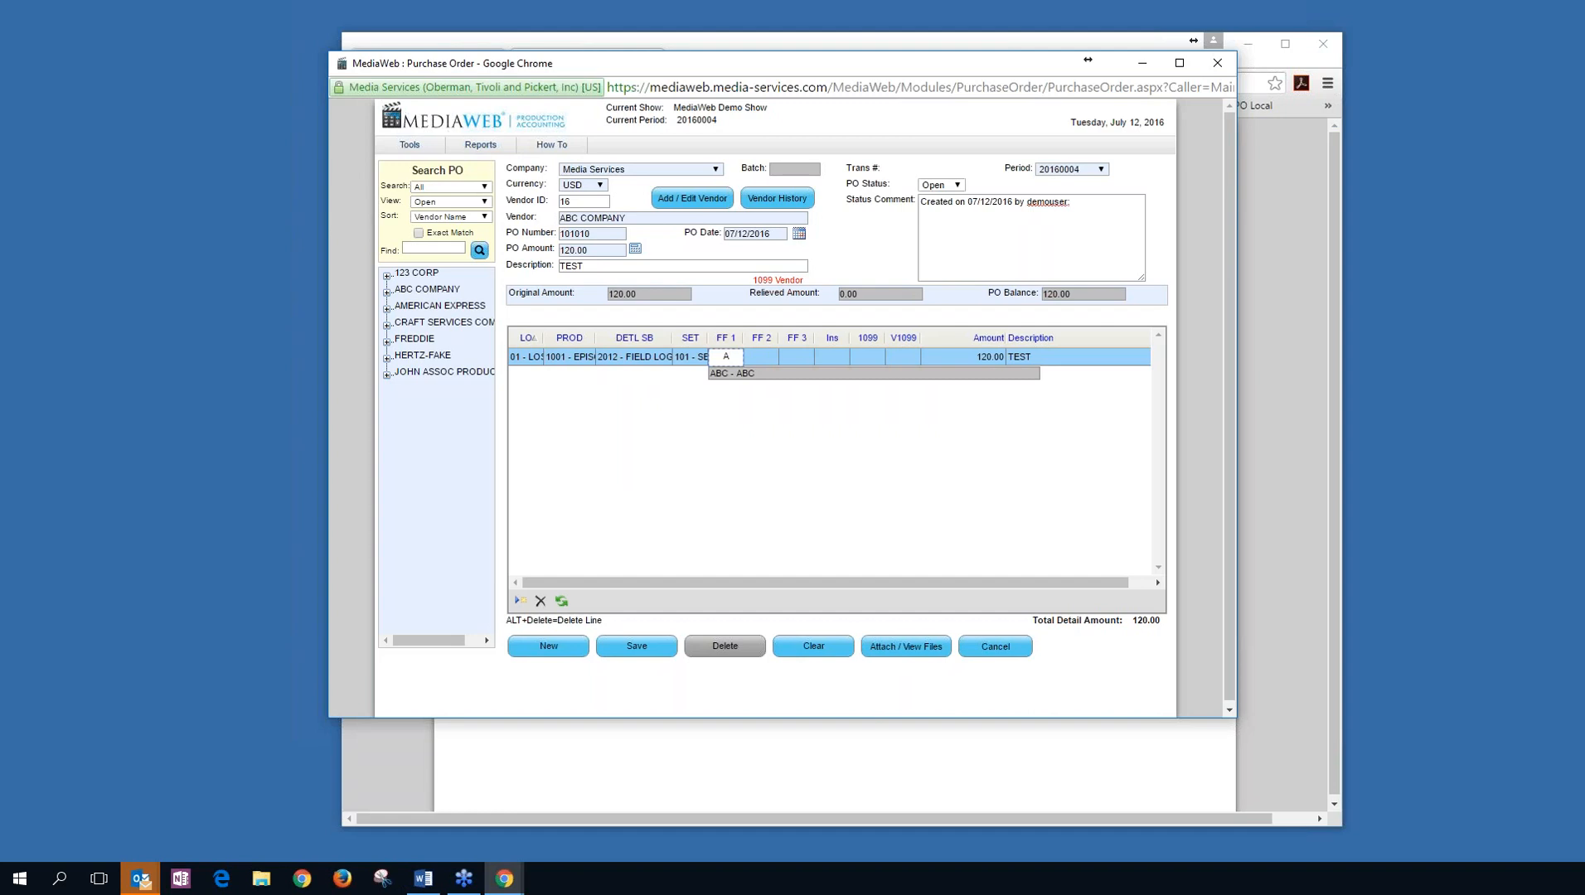
pyautogui.press('Tab')
pyautogui.press('Tab')
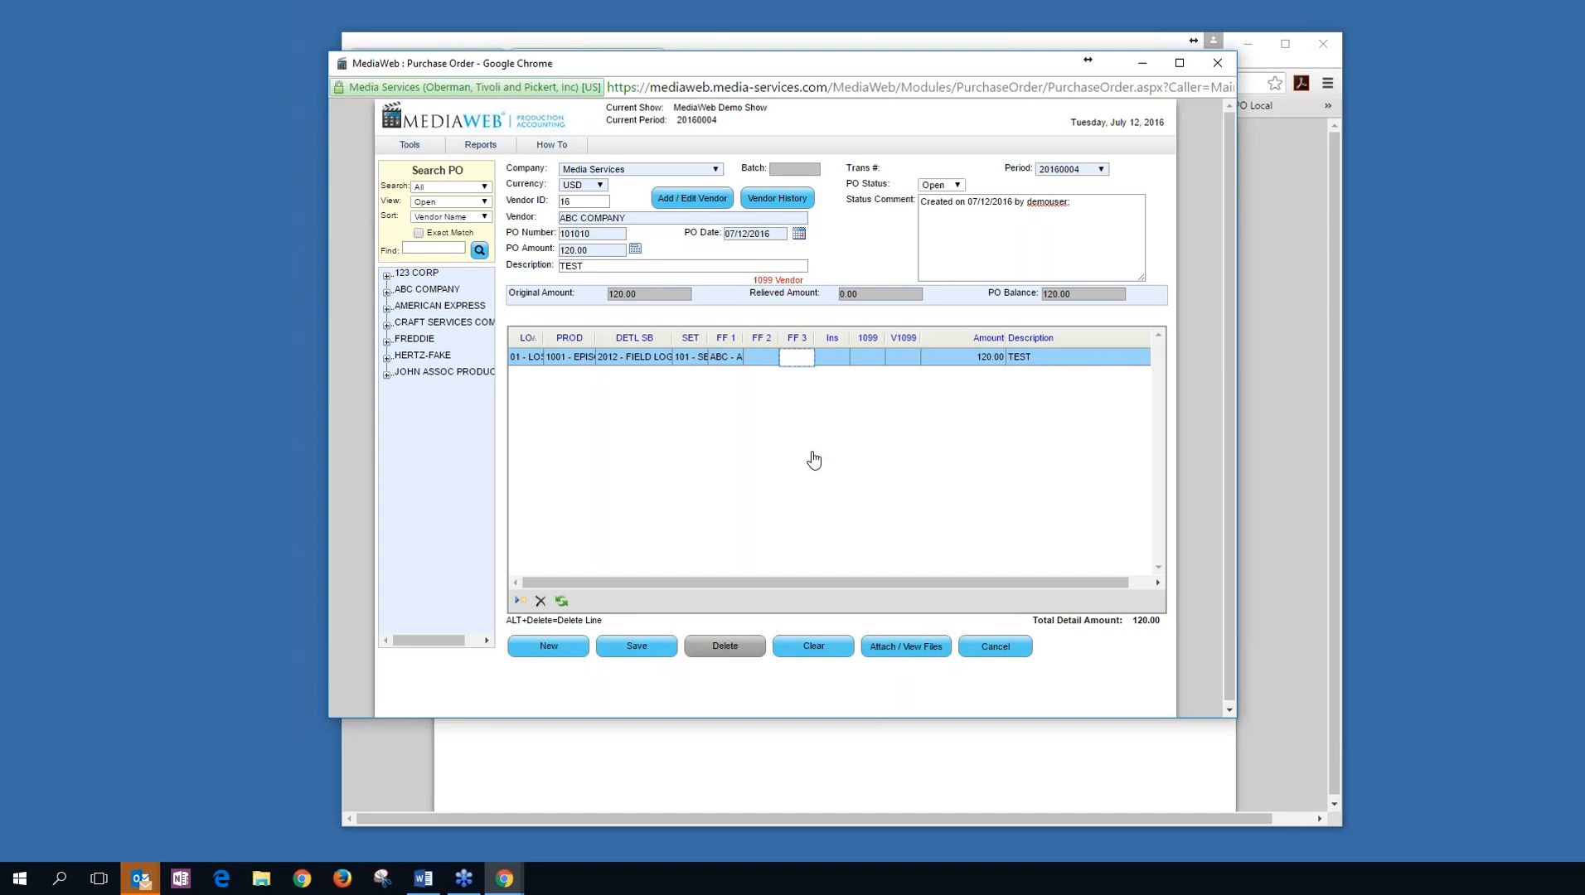
pyautogui.press('Tab')
pyautogui.press('Tab')
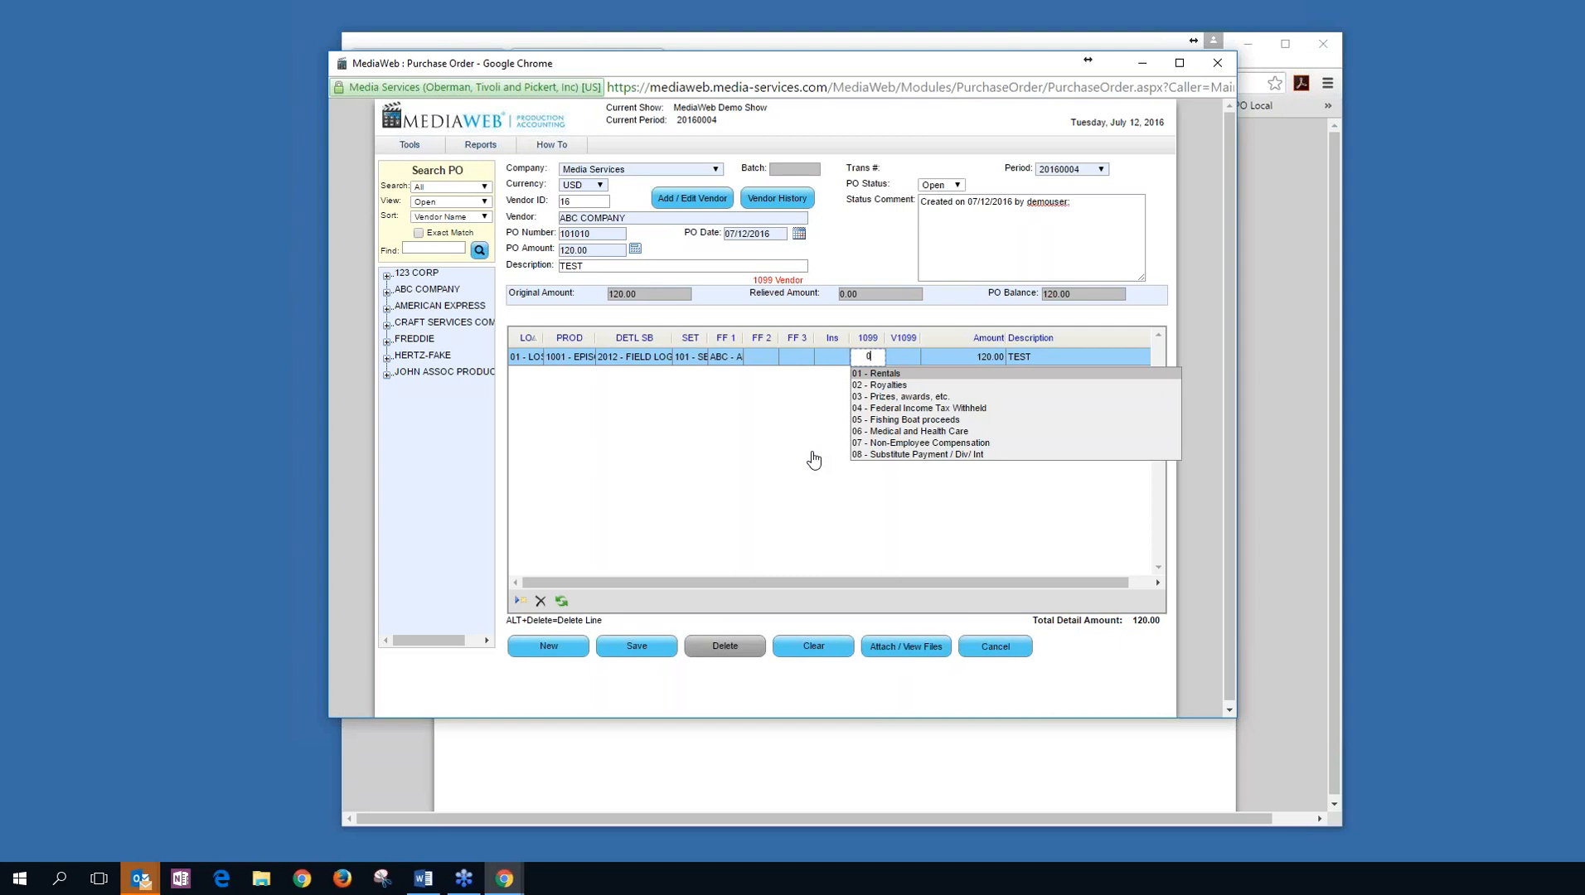
# Give the line 1099 type 01 - Rentals and the suggested 1099 vendor, and change its amount to 50.00.
pyautogui.press('Tab')
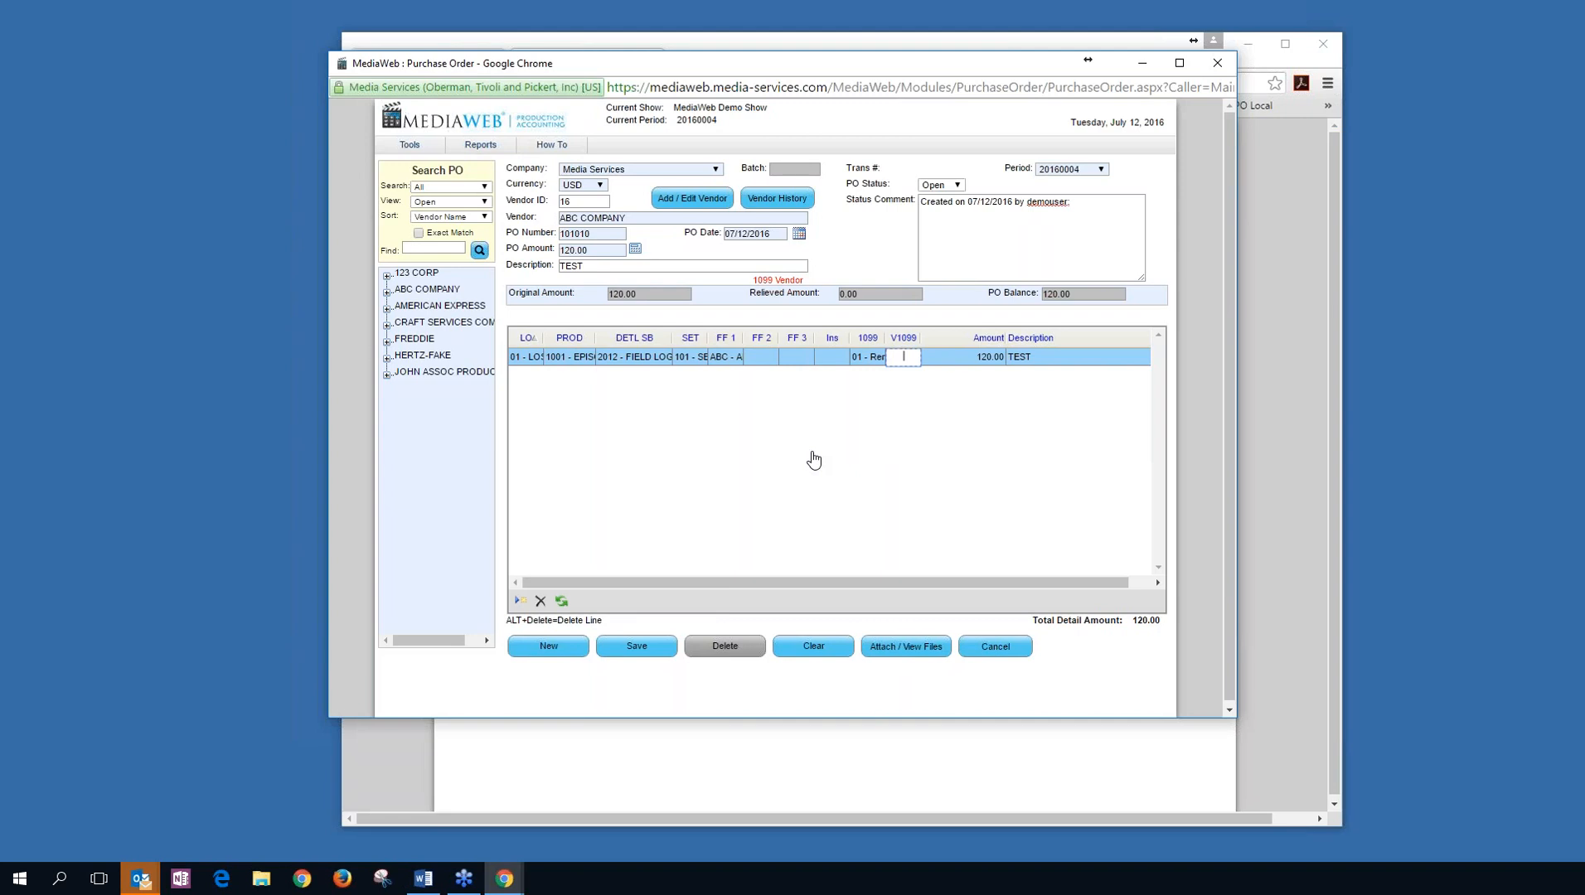
pyautogui.write('B')
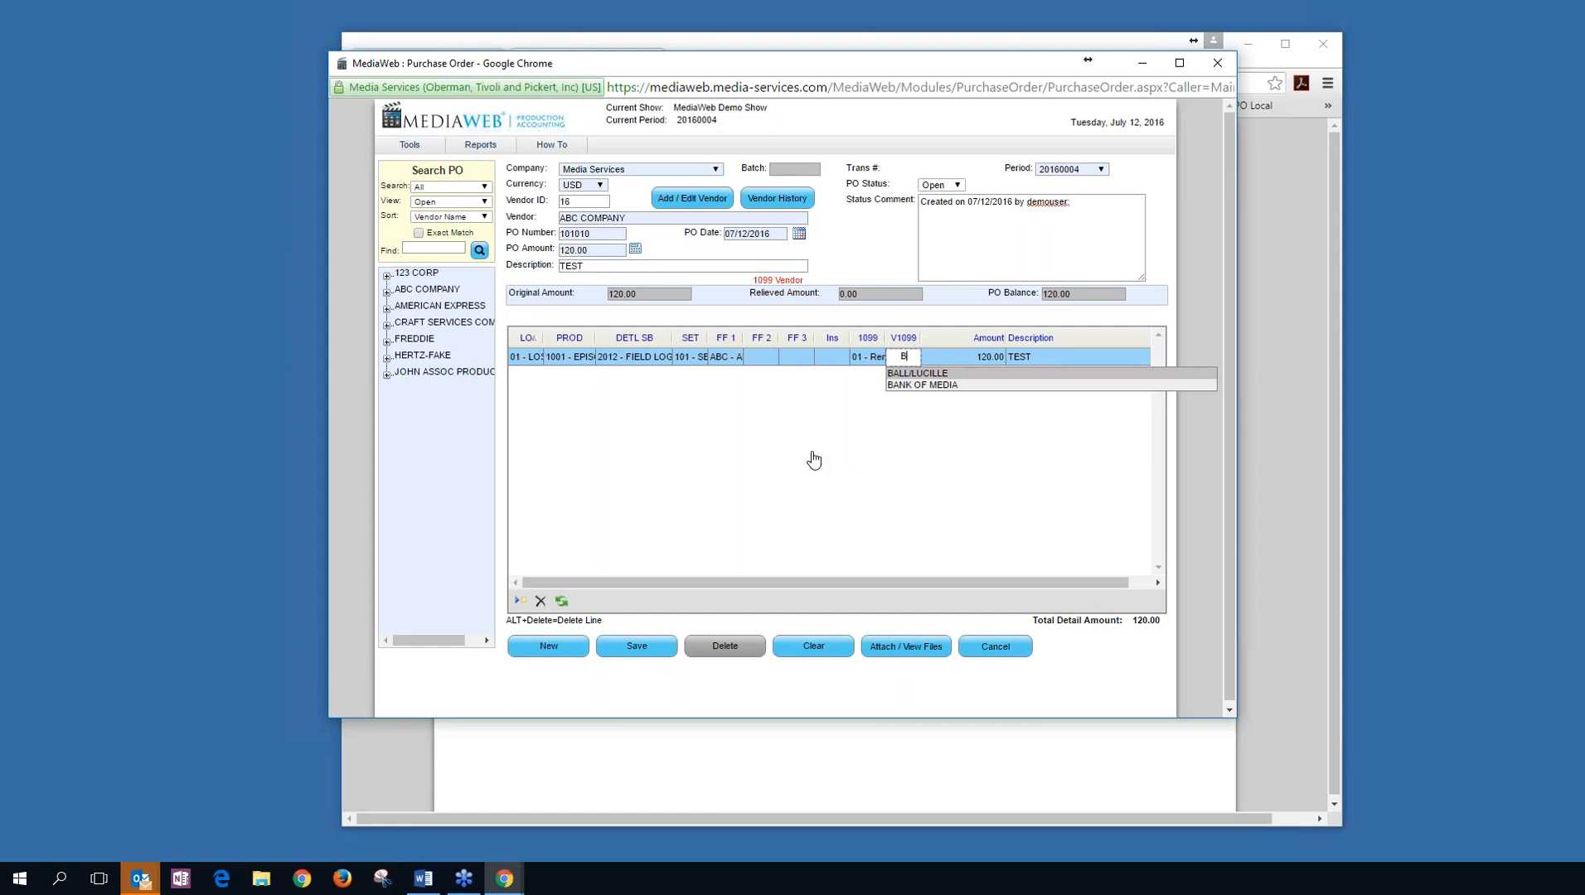
pyautogui.press('Tab')
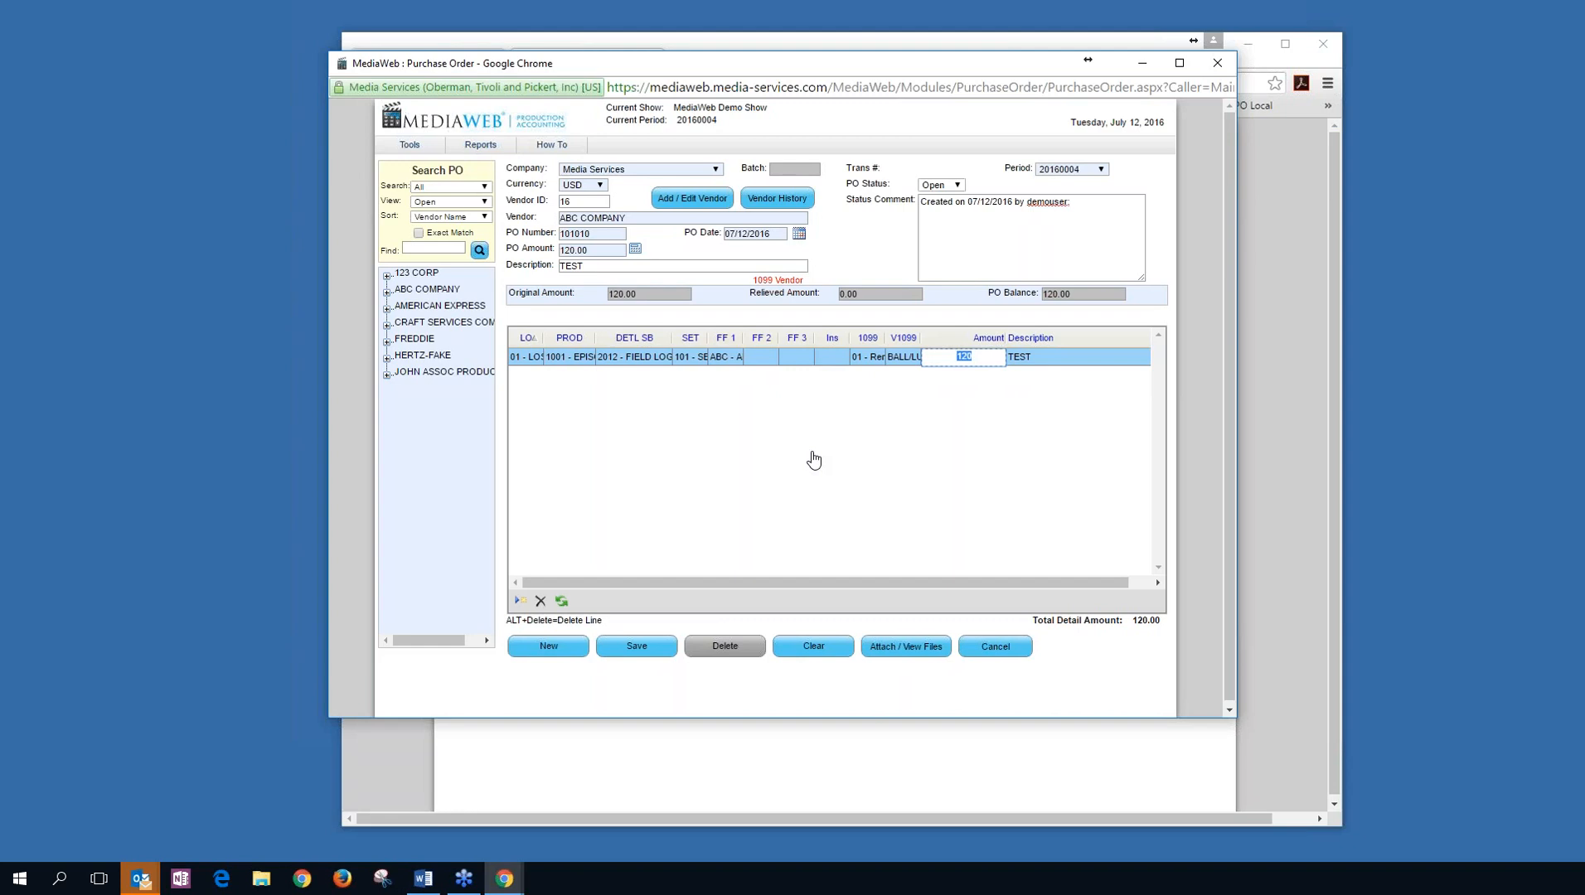
pyautogui.write('50')
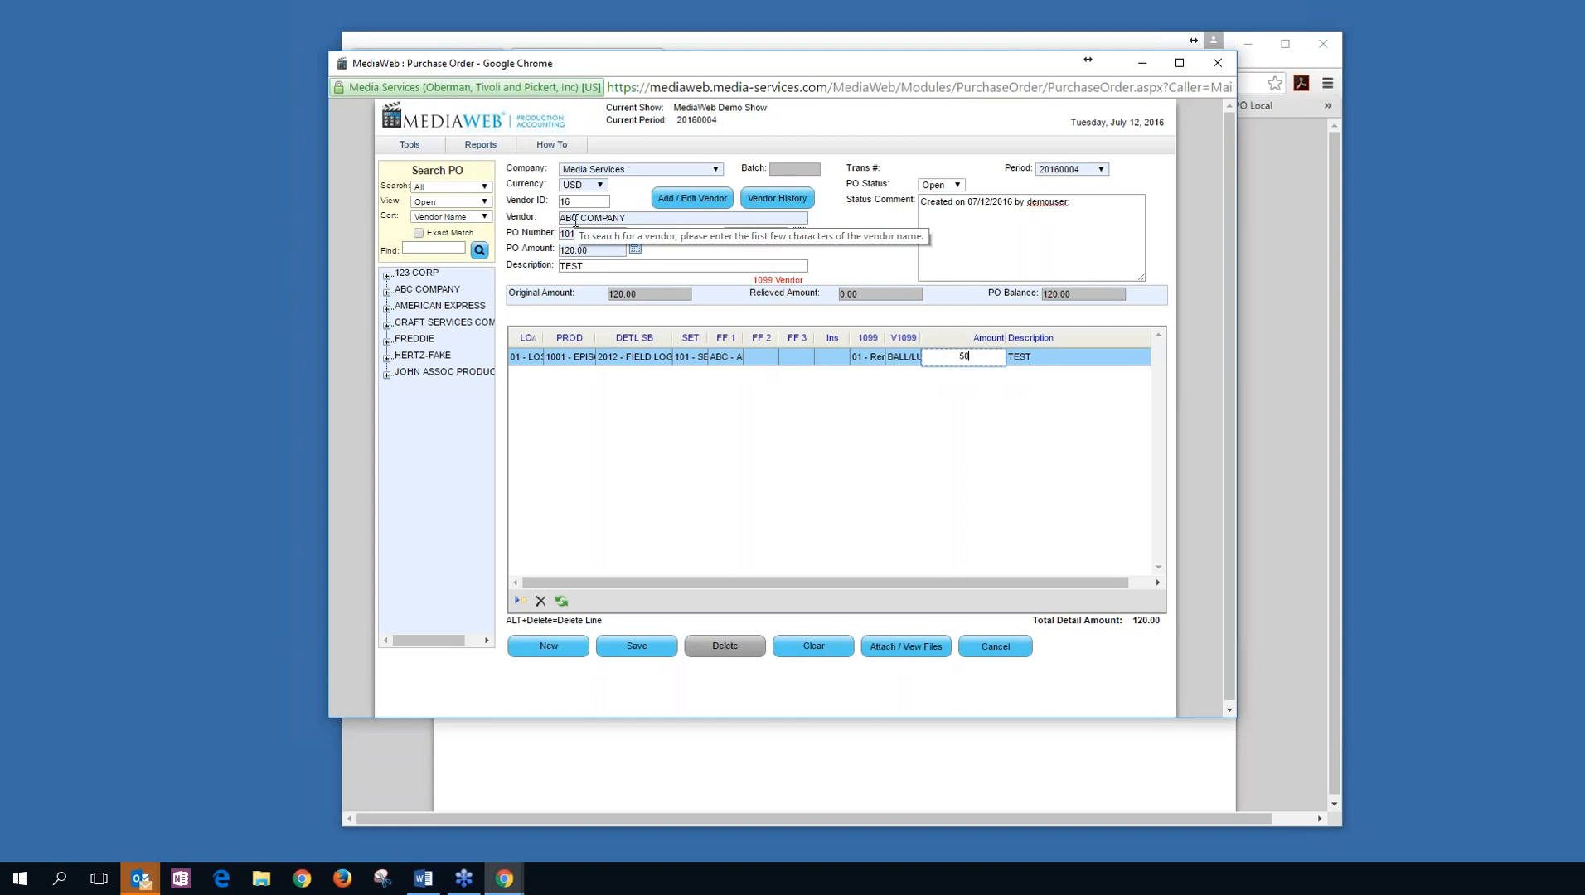
pyautogui.press('Tab')
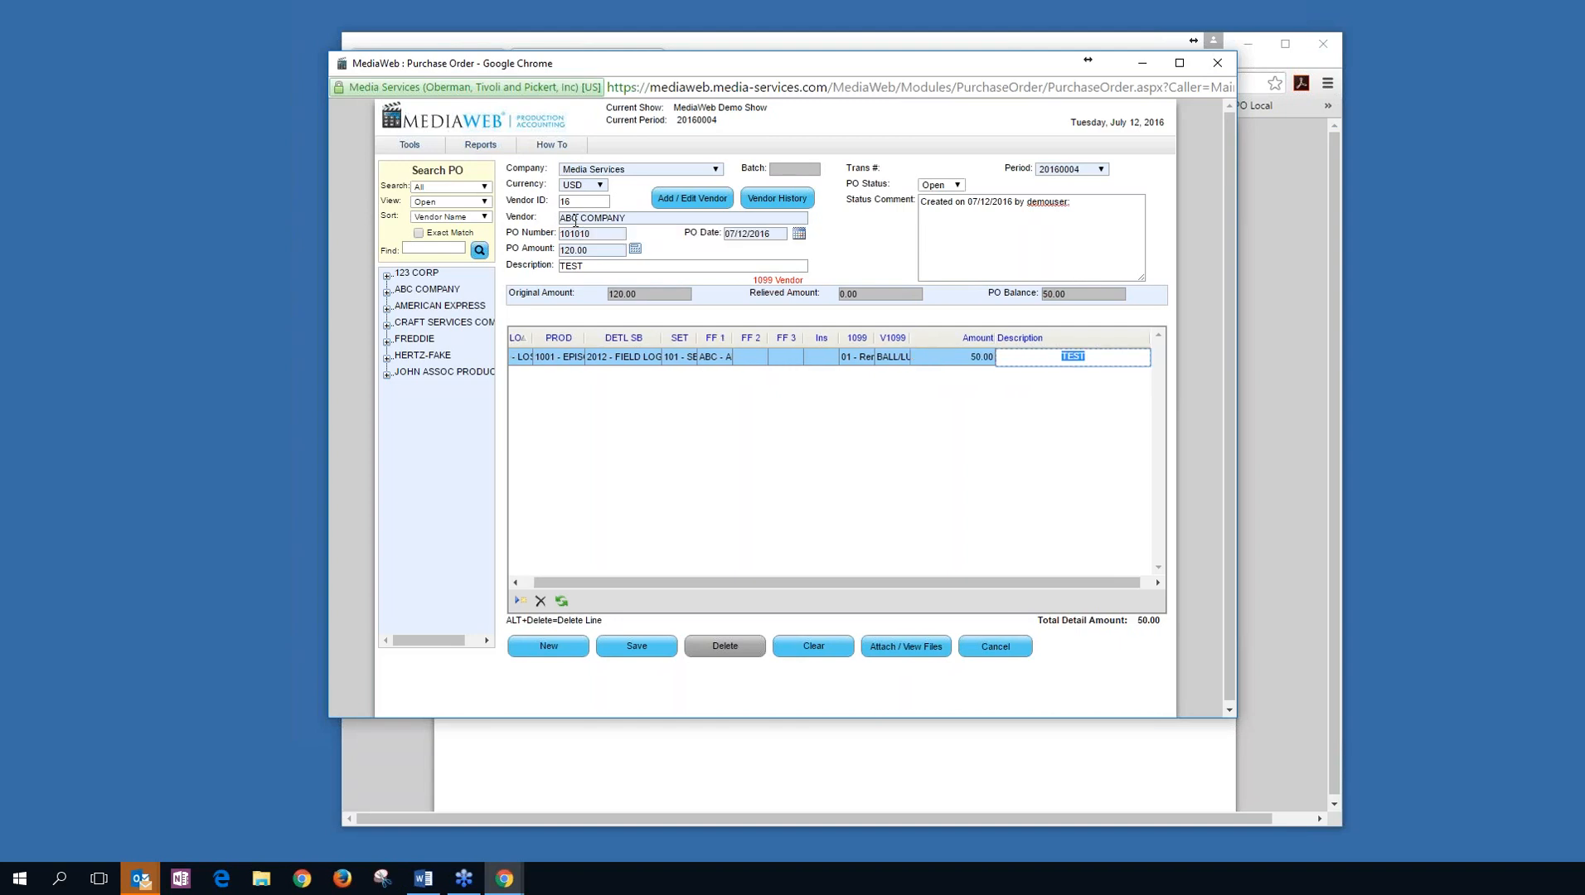
# Describe the line as LINE 1, add a second 20.00 detail line, and save the PO.
pyautogui.write('LINE 1')
pyautogui.press('Tab')
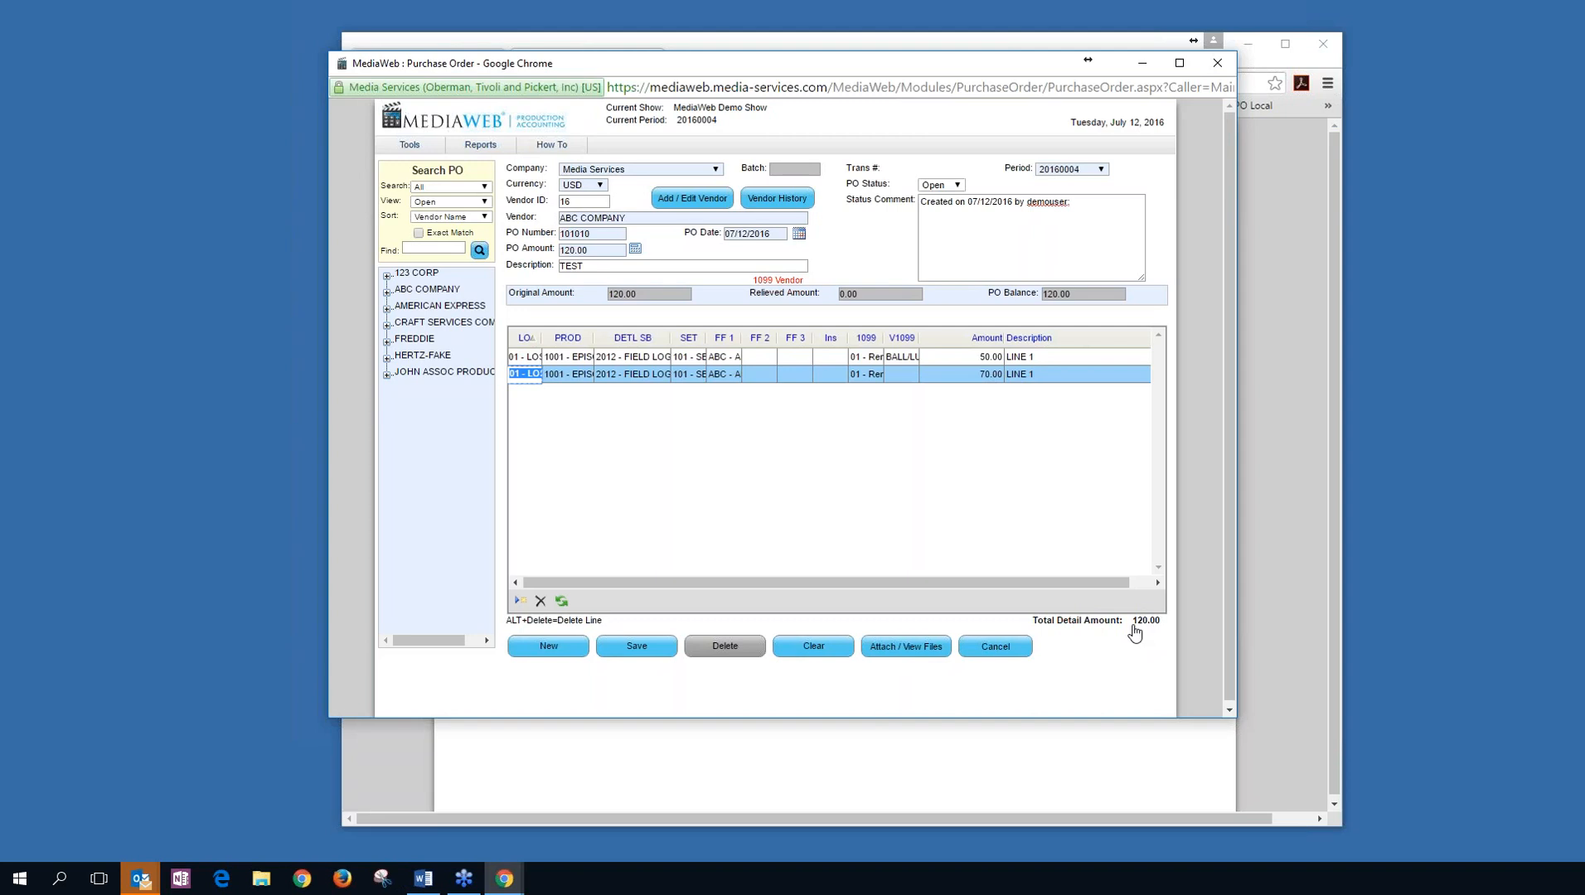
pyautogui.press('Tab')
pyautogui.press('Tab')
pyautogui.press('Tab')
pyautogui.press('Tab')
pyautogui.press('Tab')
pyautogui.press('Tab')
pyautogui.press('Tab')
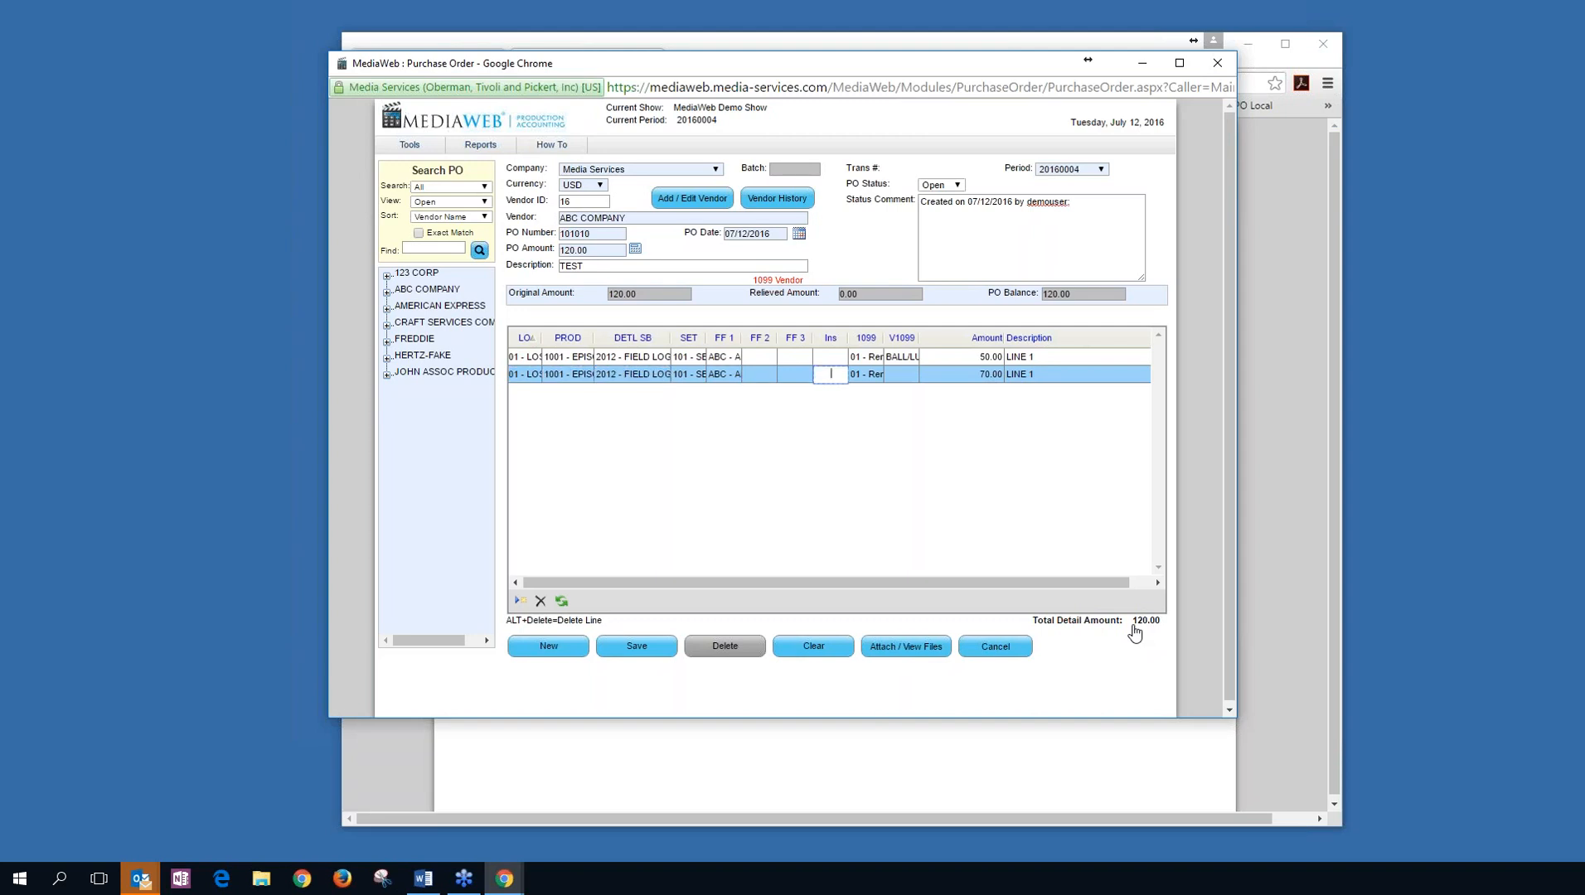
pyautogui.press('Tab')
pyautogui.press('Tab')
pyautogui.press('Tab')
pyautogui.write('20')
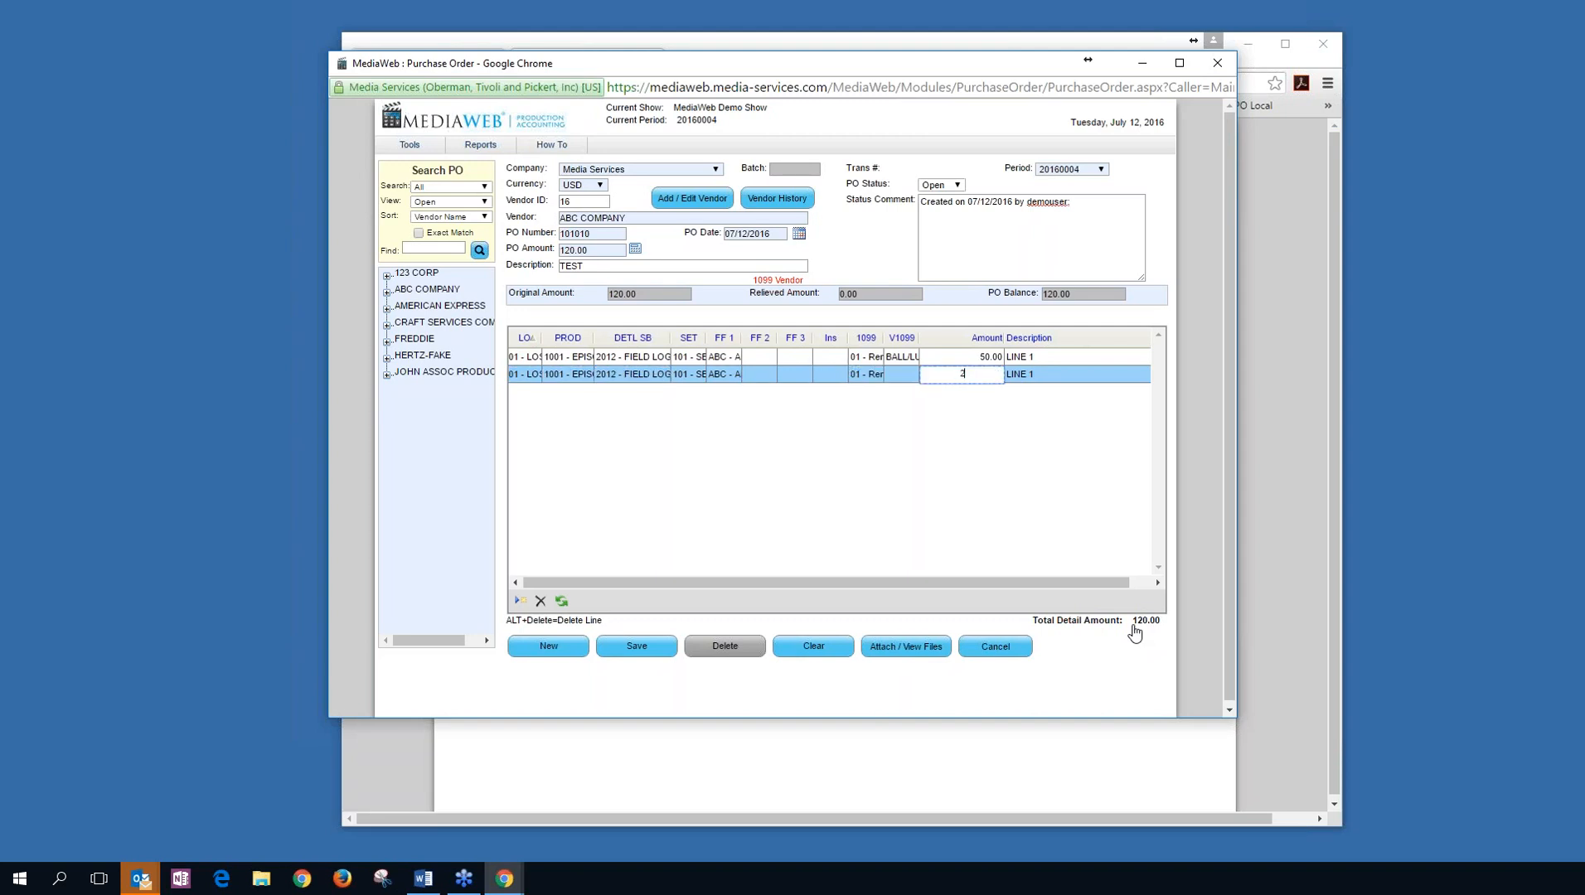
pyautogui.press('Tab')
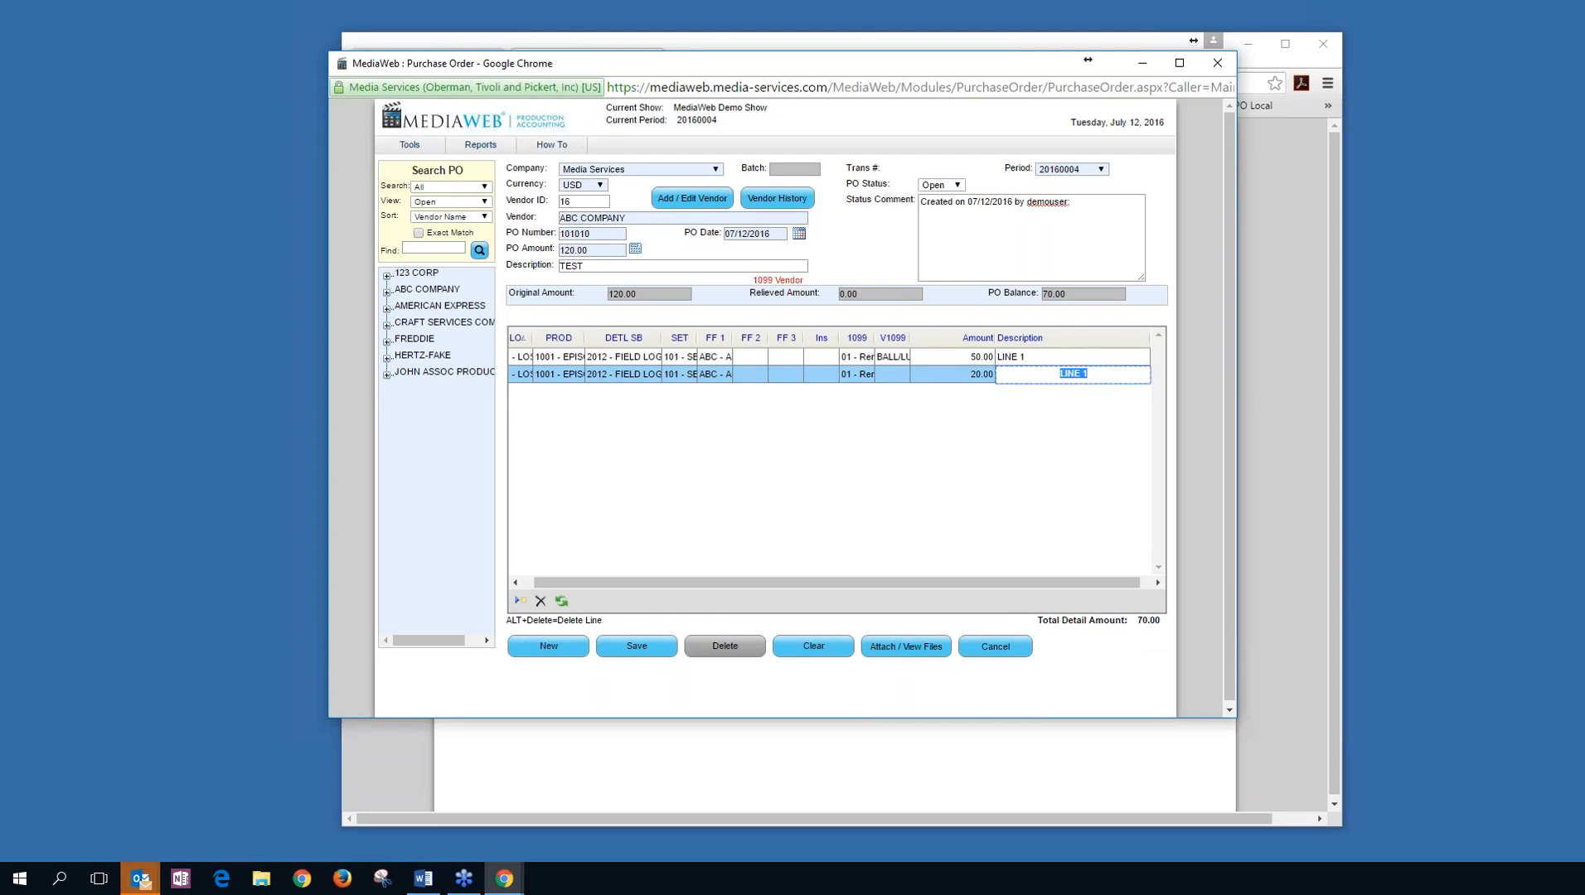
pyautogui.click(637, 646)
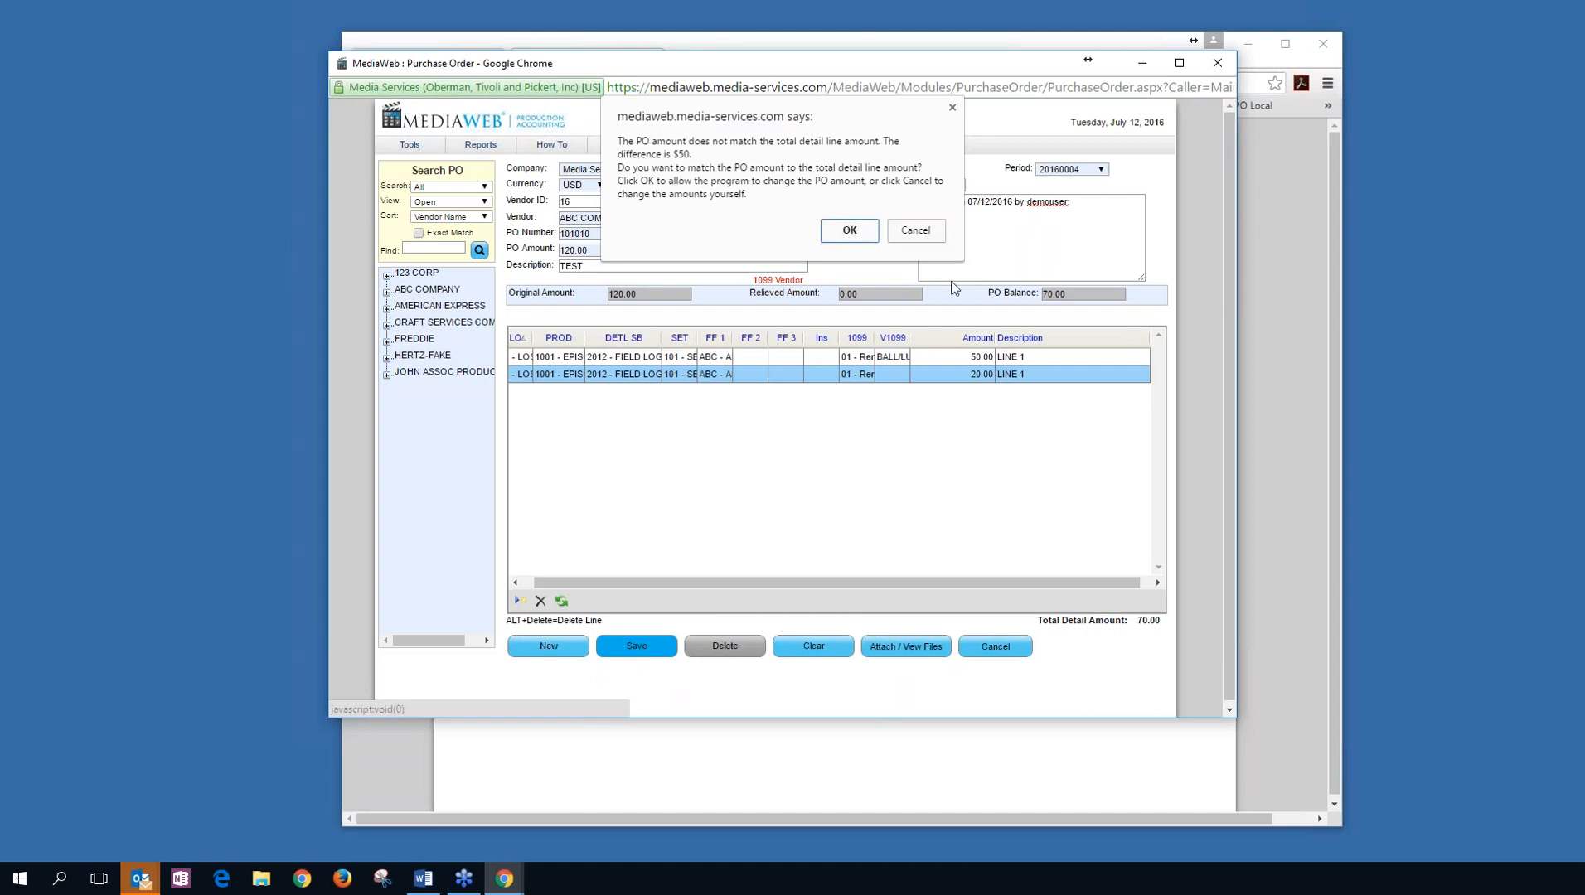
# Accept matching the PO amount to the 70.00 total and acknowledge the save as transaction 720.
pyautogui.click(849, 230)
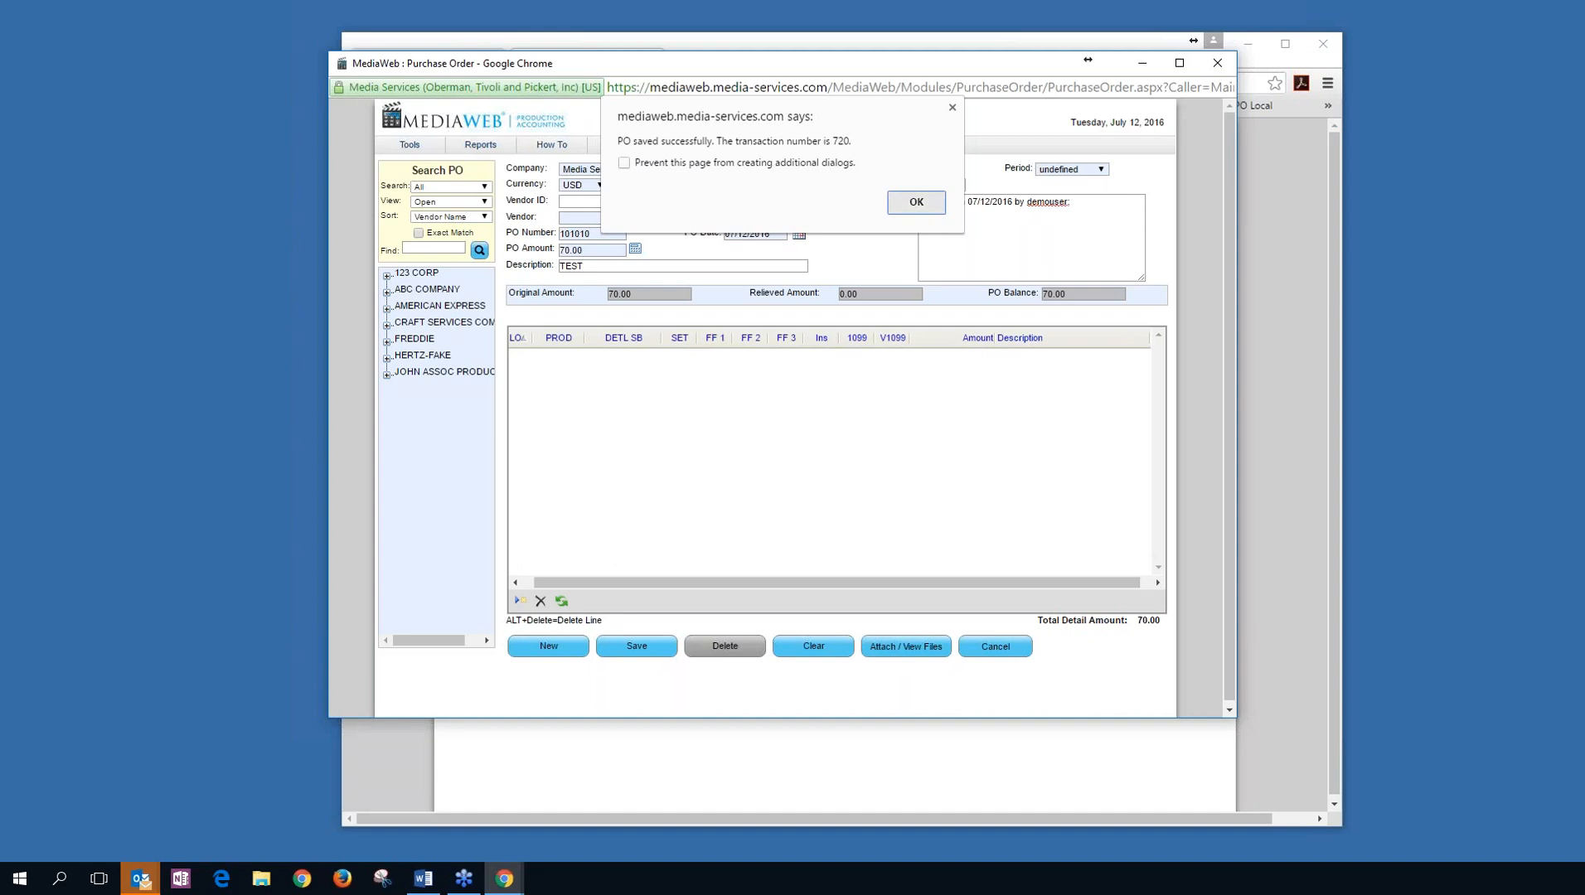
pyautogui.click(916, 203)
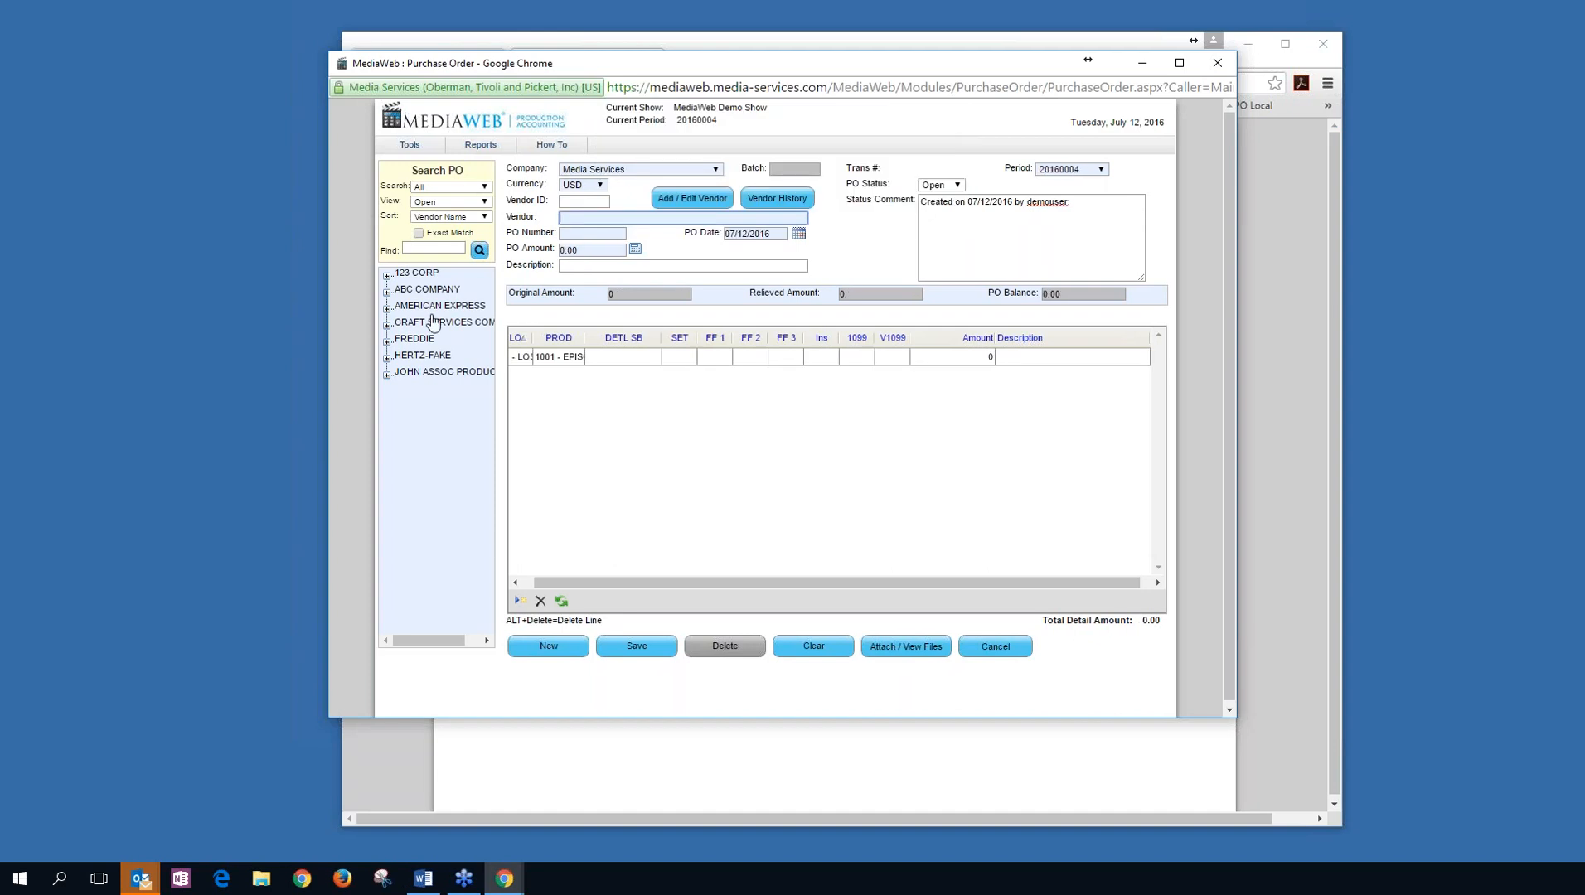
# Reopen PO 101010 (transaction 720), recode line one to 2002 - PRODUCTION MANAGER, and save.
pyautogui.click(386, 294)
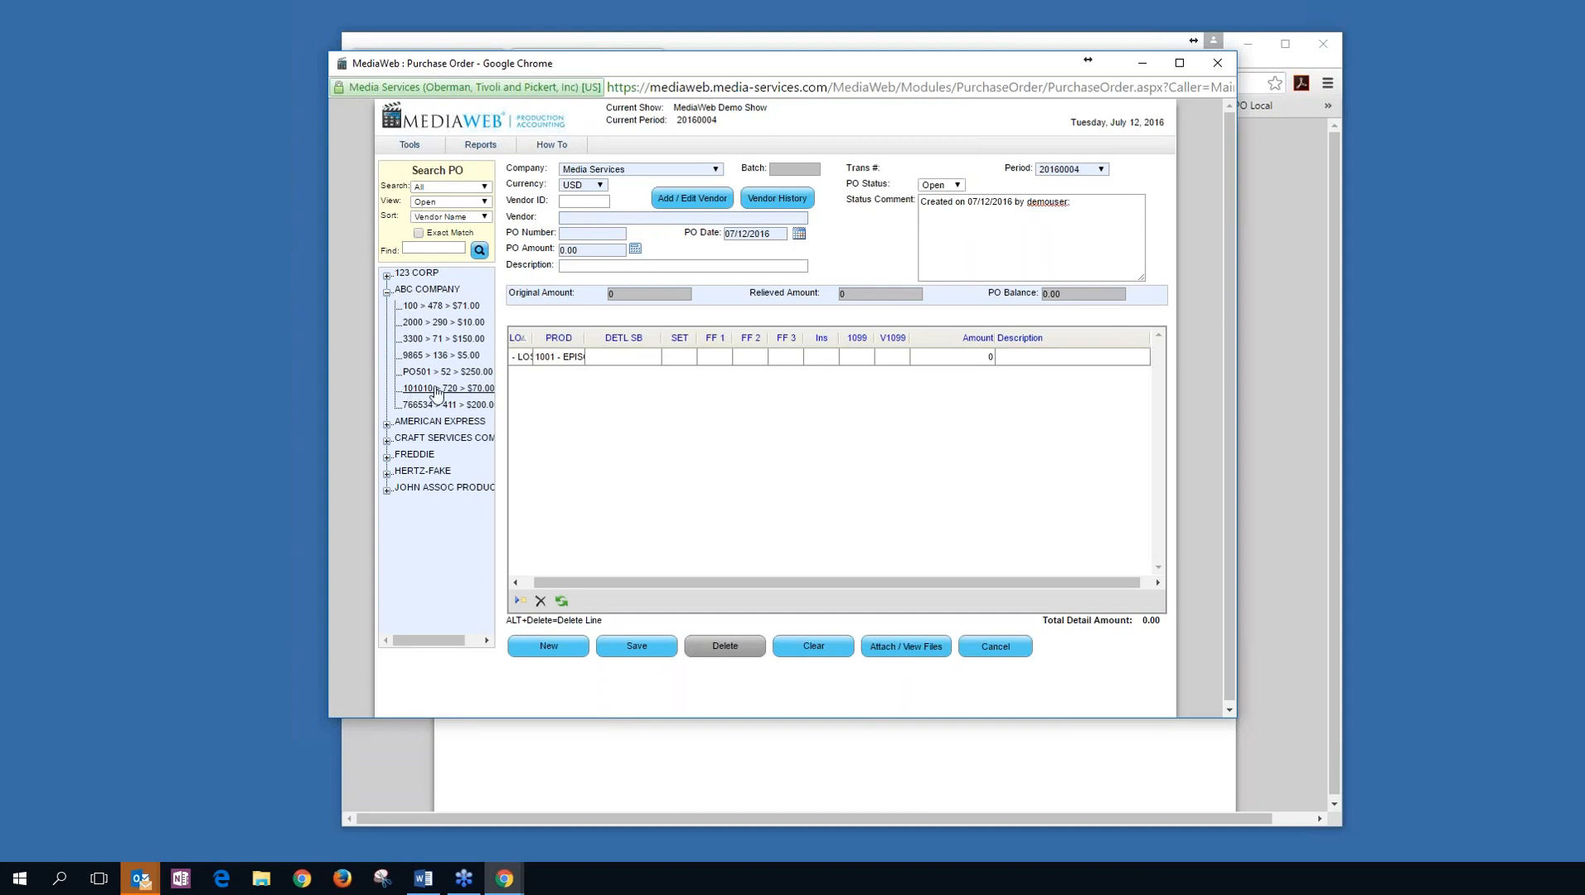
pyautogui.click(436, 390)
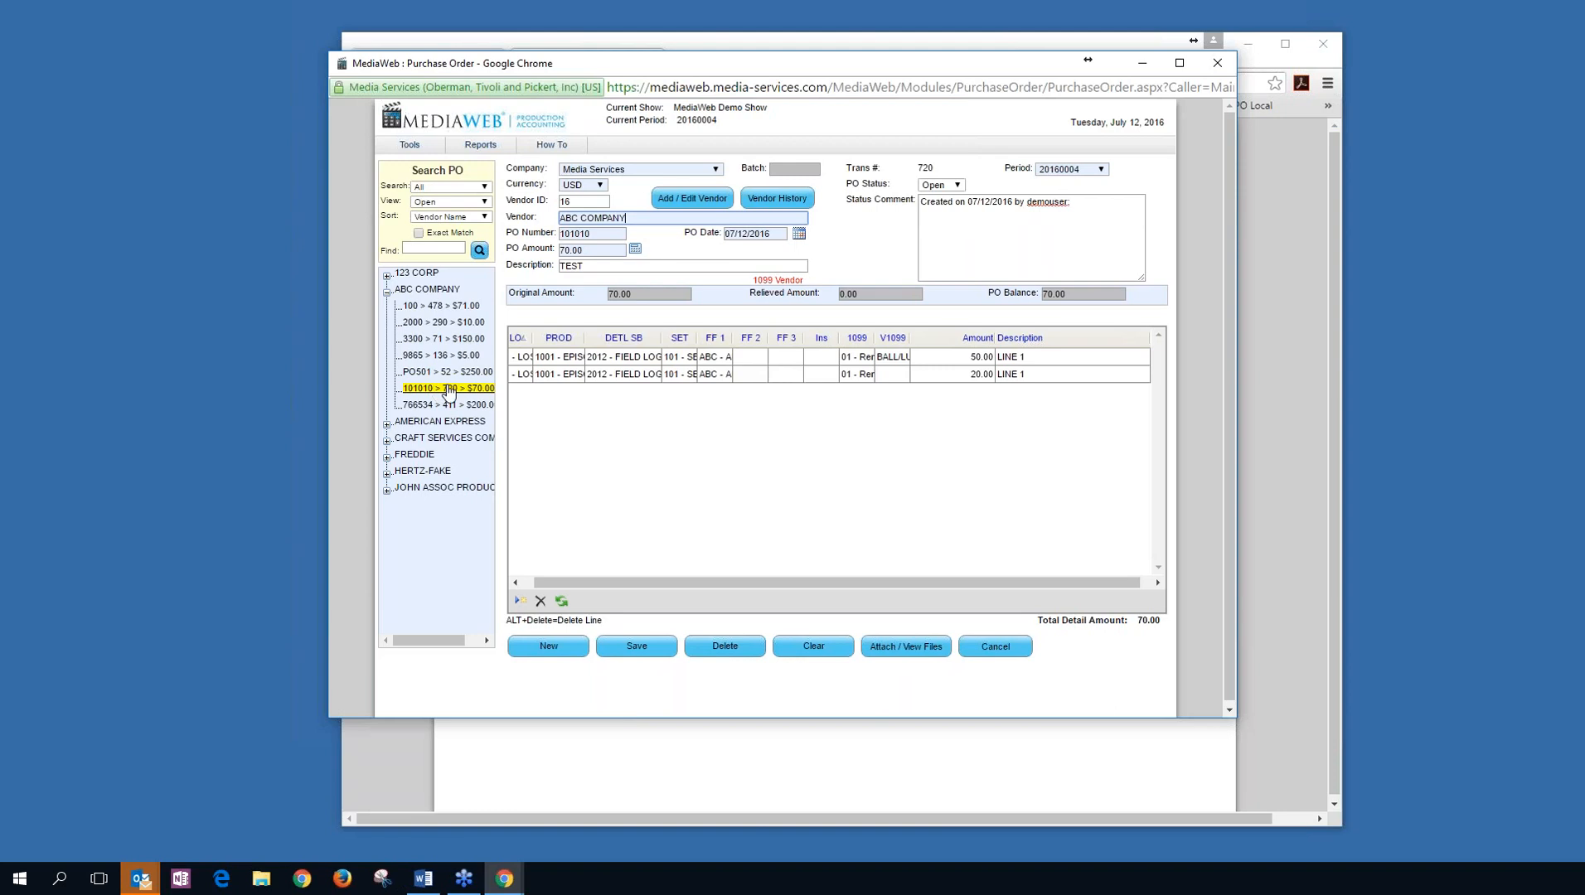
pyautogui.click(631, 355)
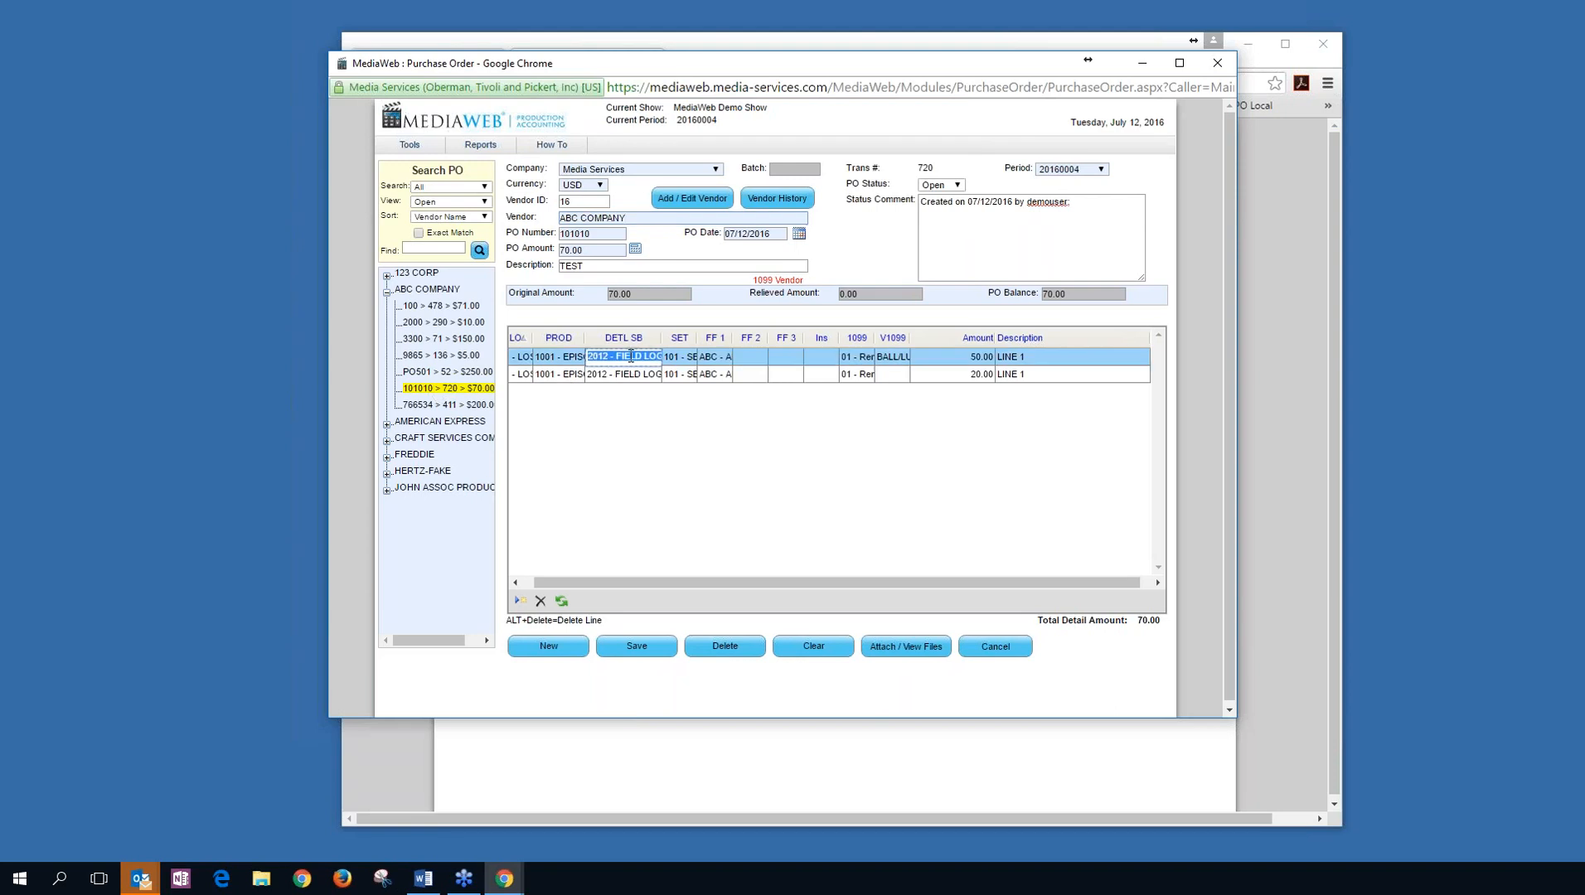
pyautogui.write('2')
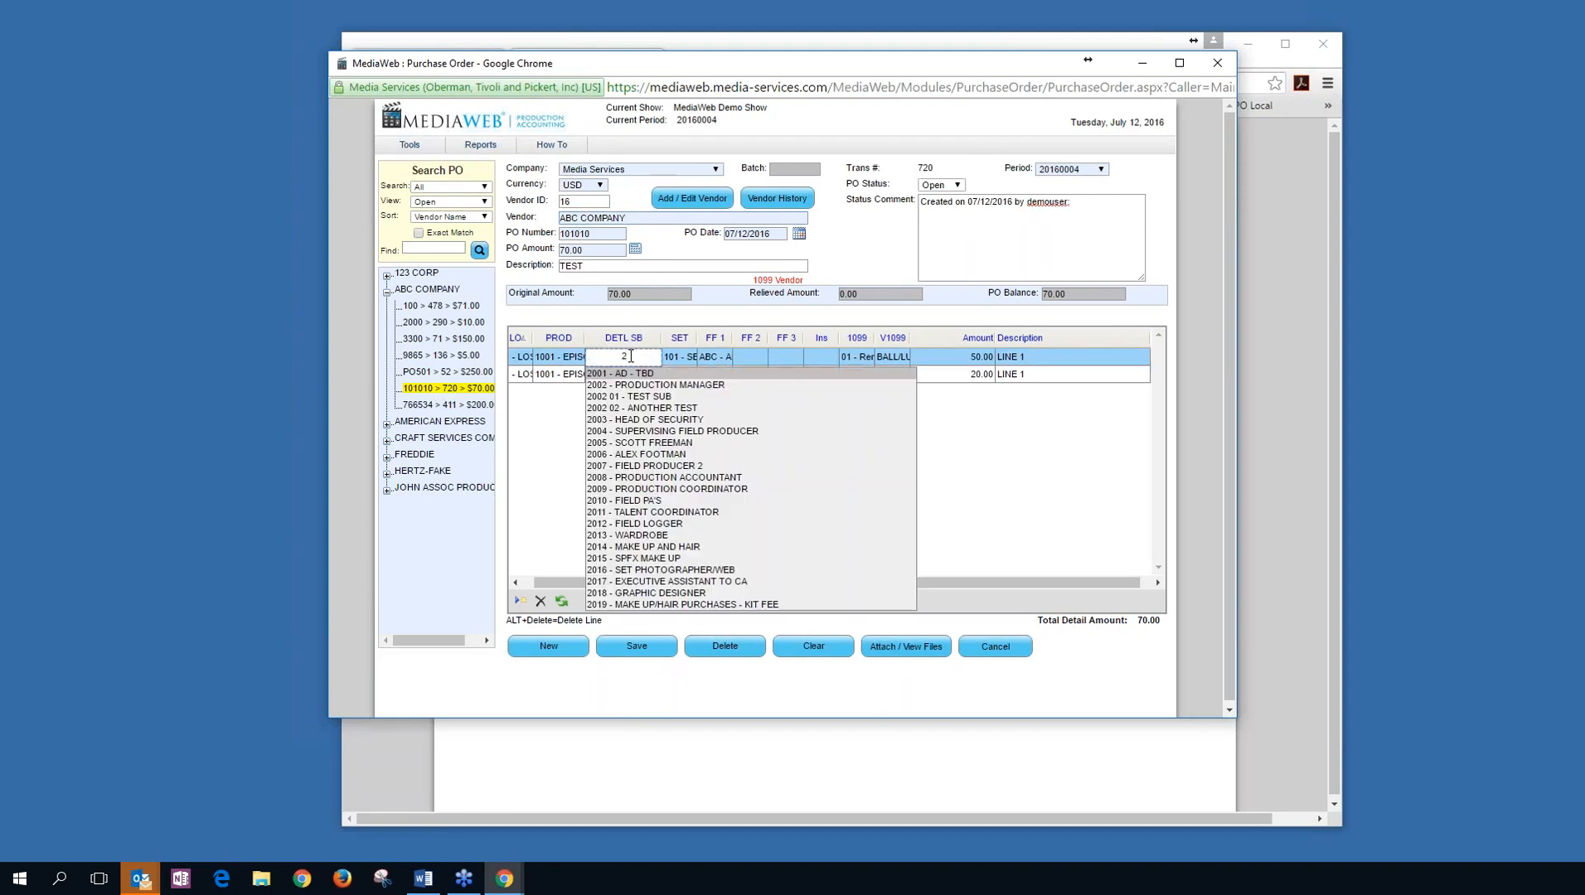
pyautogui.write('002')
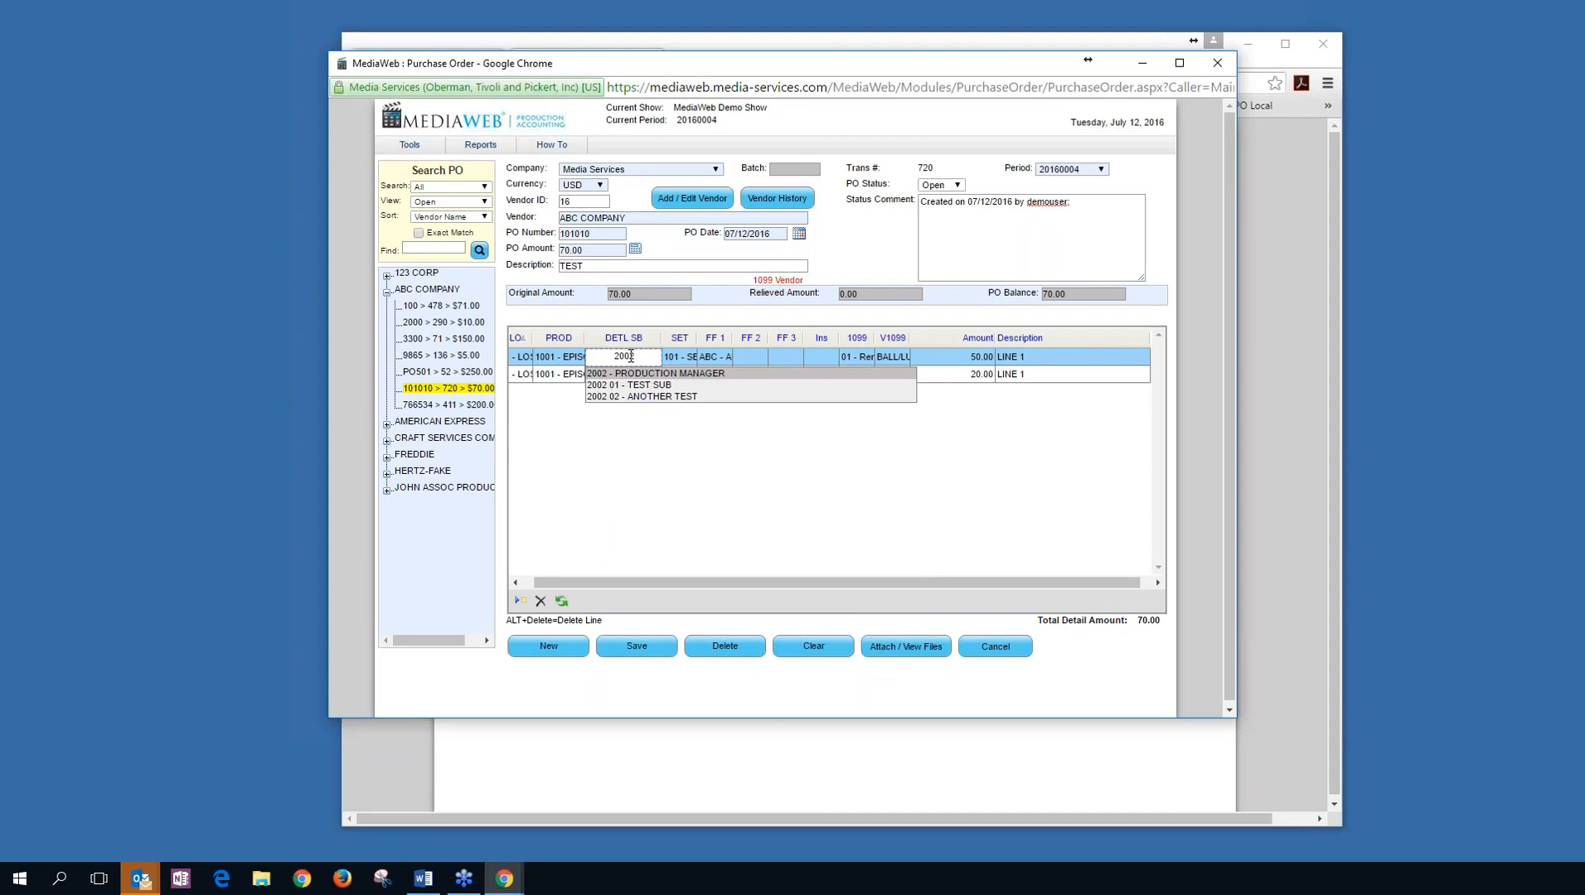
pyautogui.press('Tab')
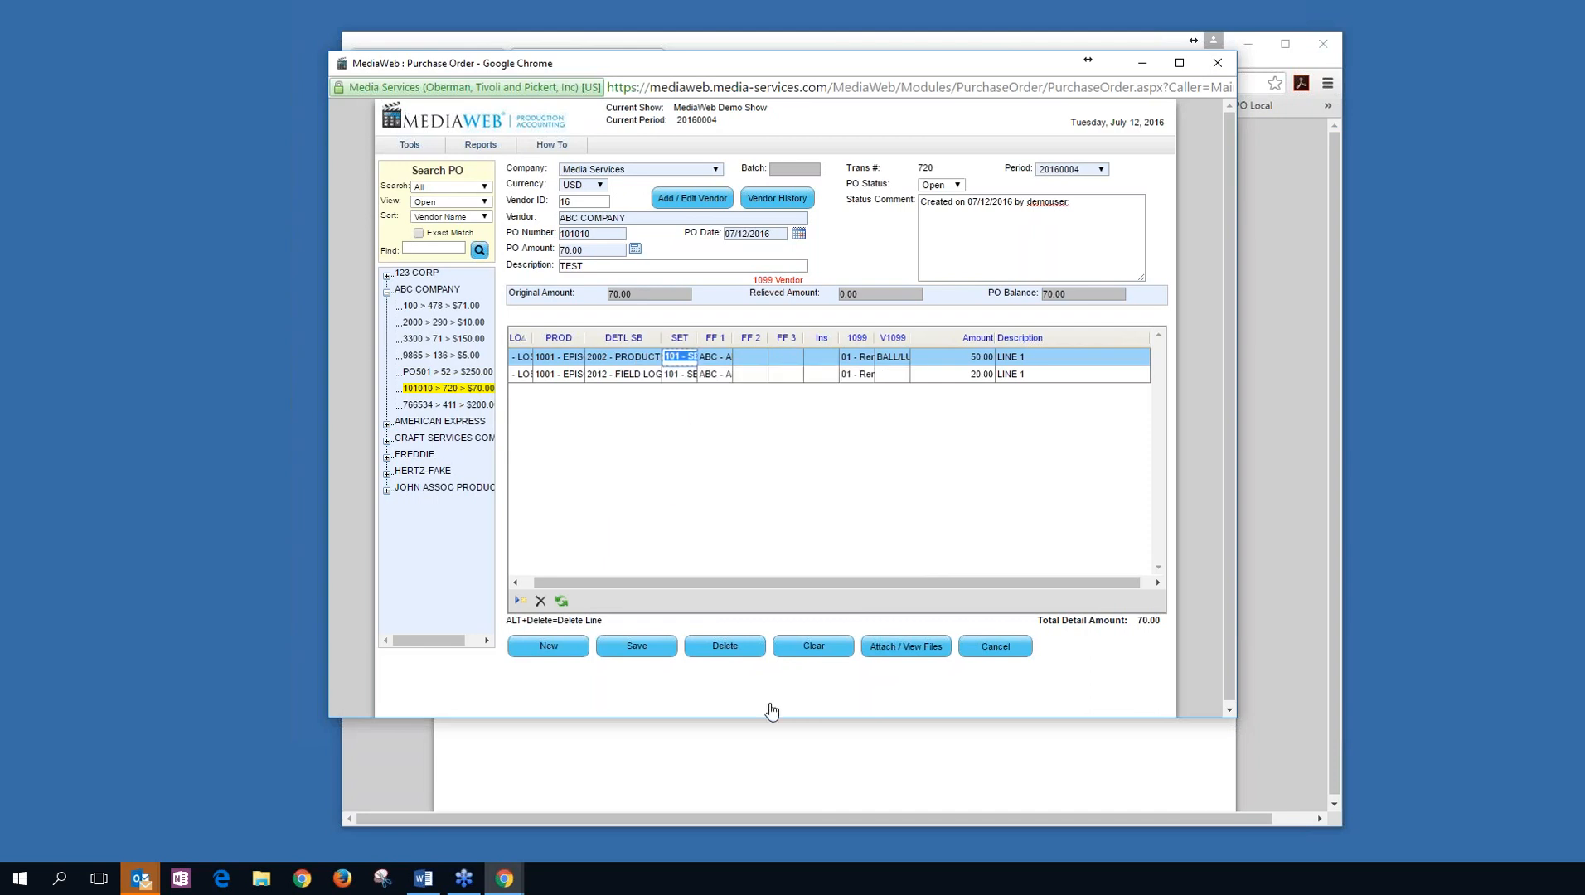
pyautogui.click(647, 654)
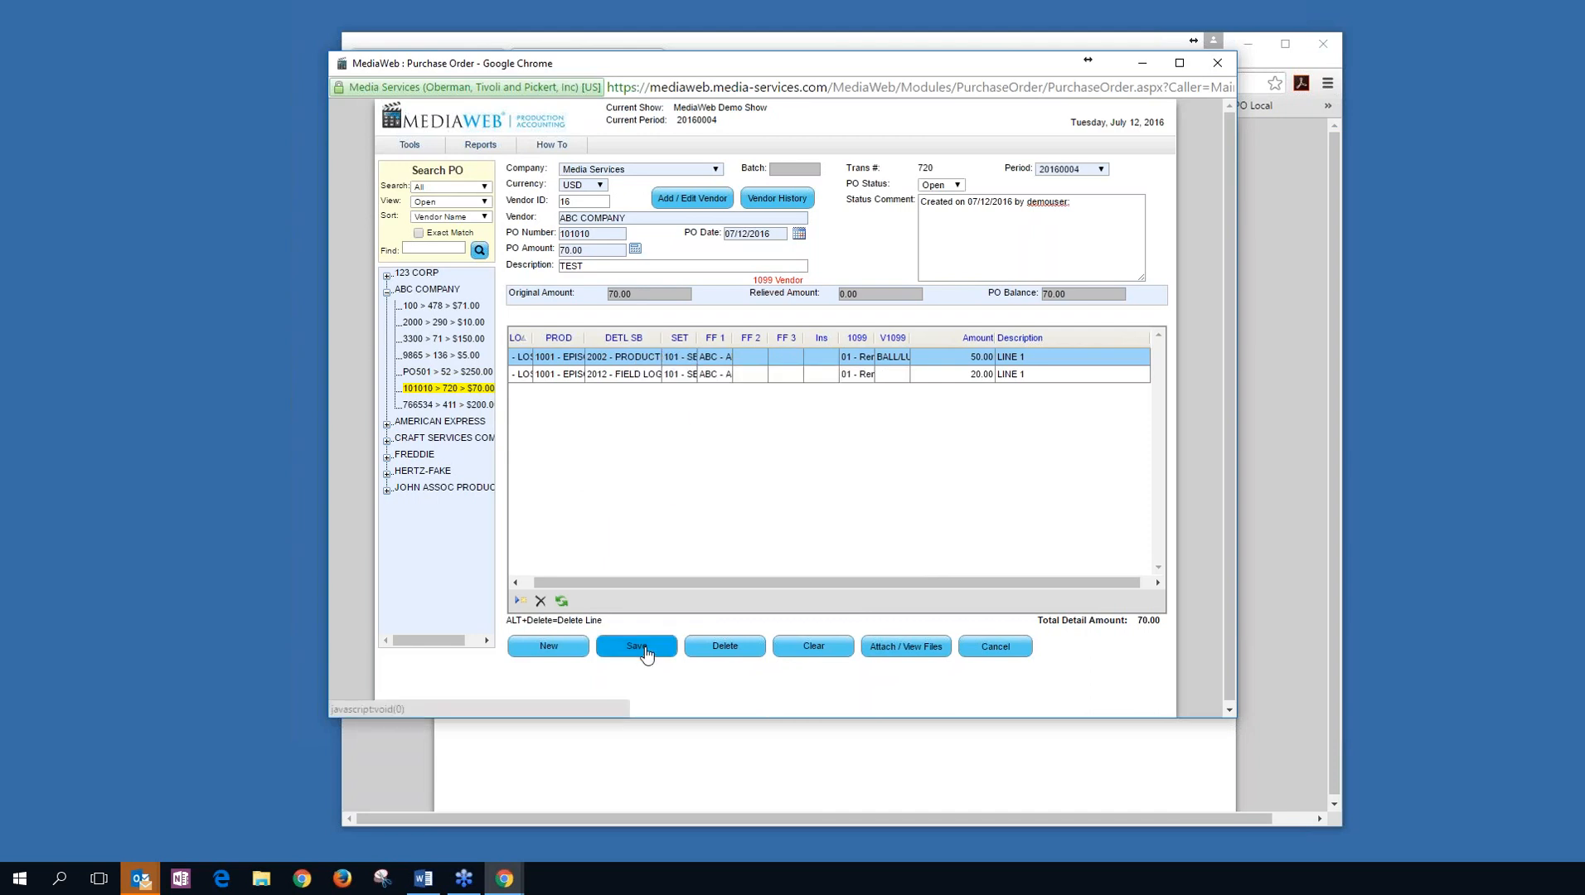
pyautogui.click(885, 214)
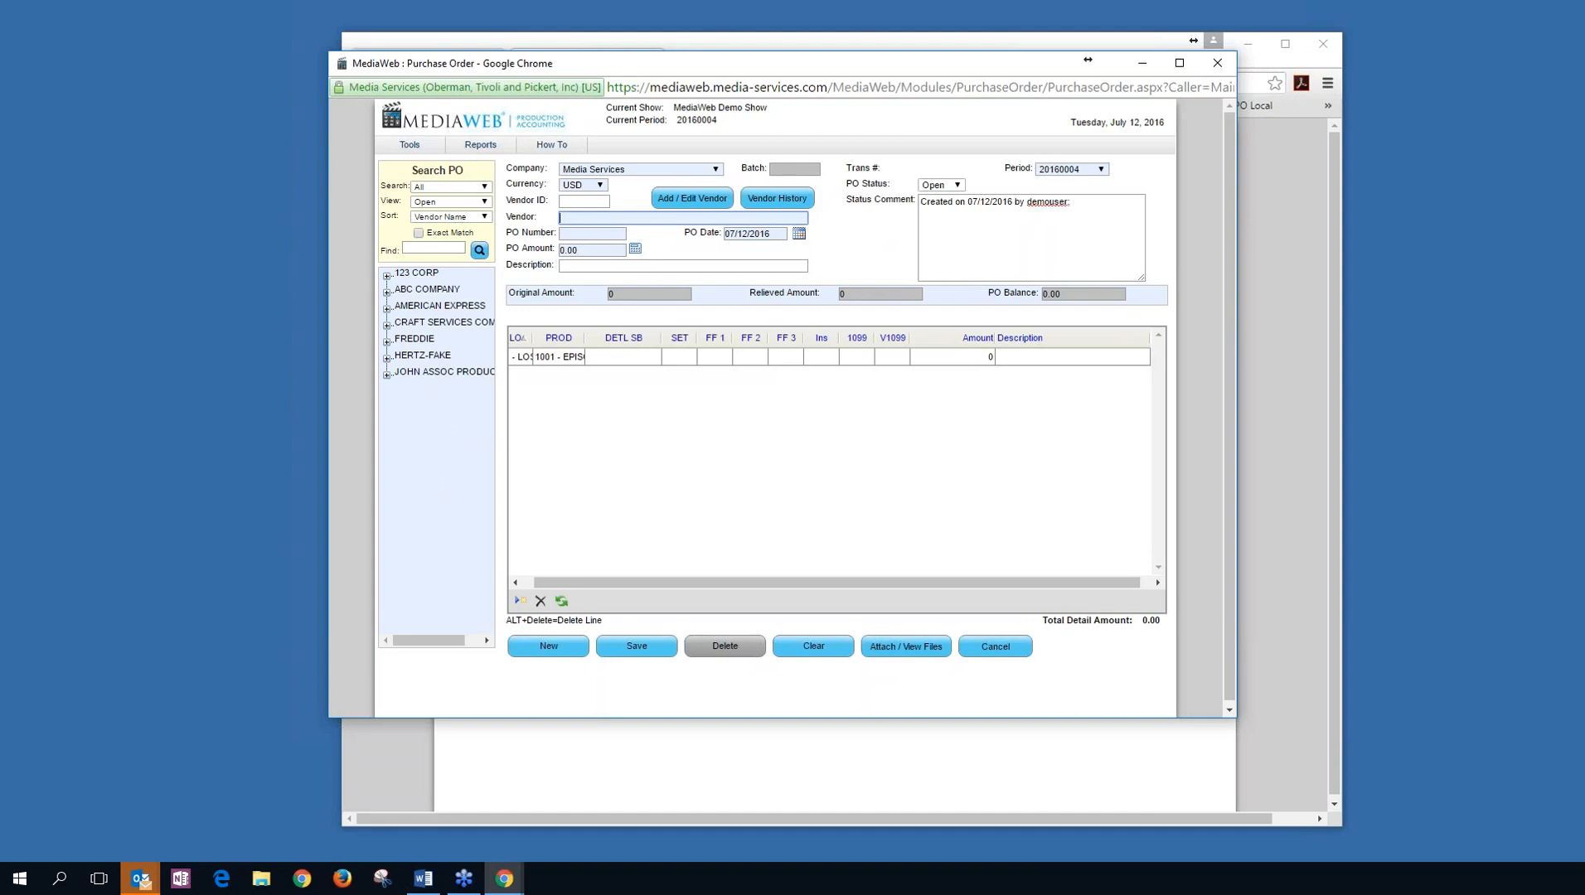
# Look through the Tools menu, then show the Reports menu's PO Audit and PO History entries.
pyautogui.click(434, 151)
pyautogui.moveTo(404, 152)
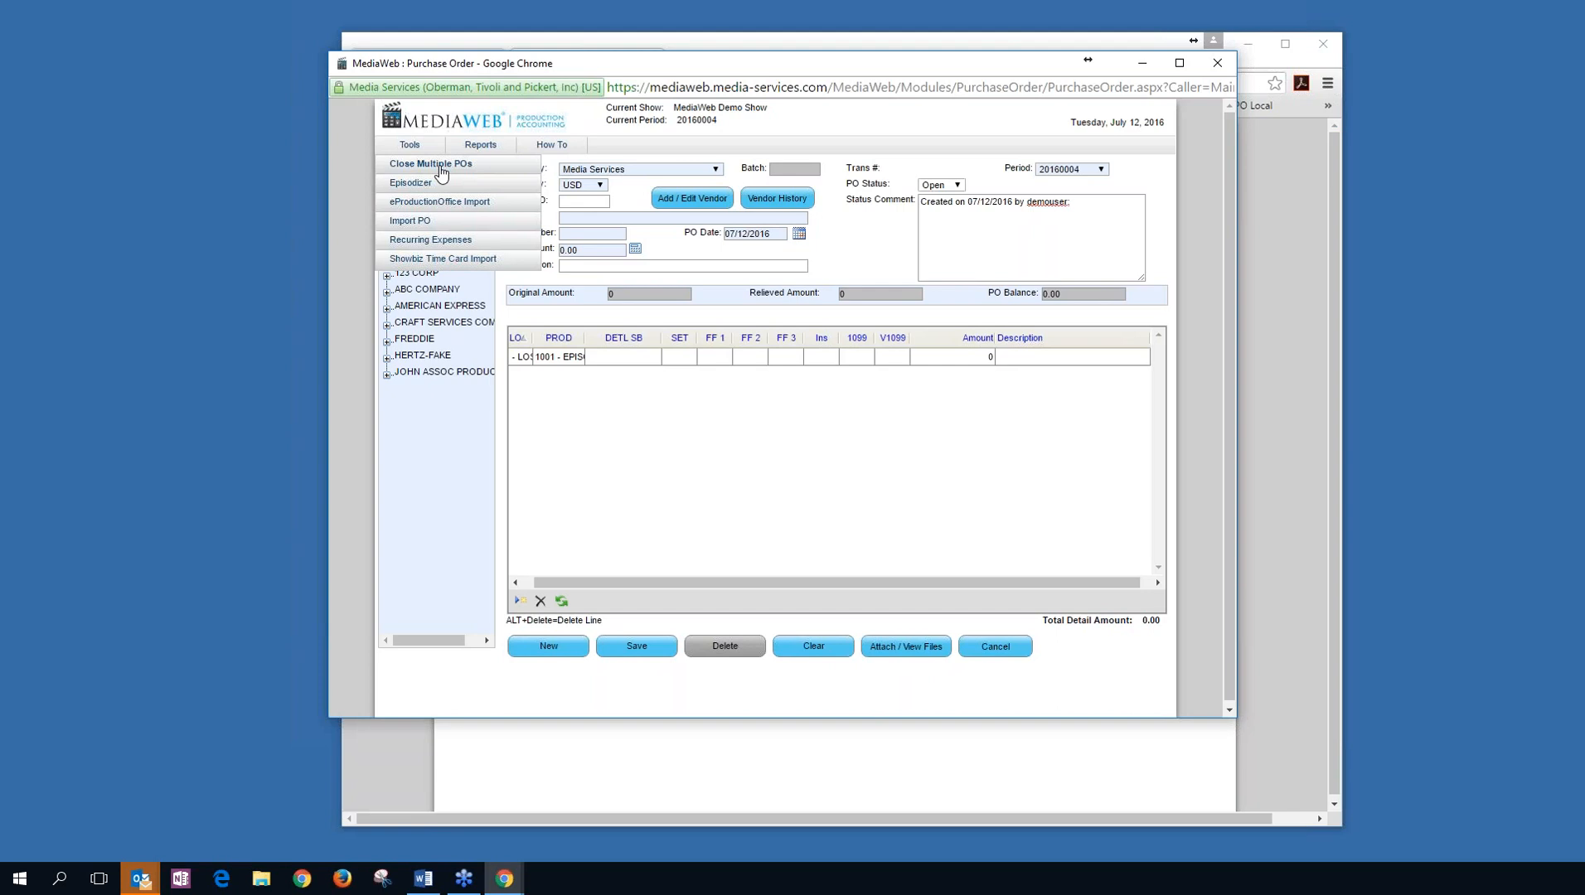
pyautogui.moveTo(487, 150)
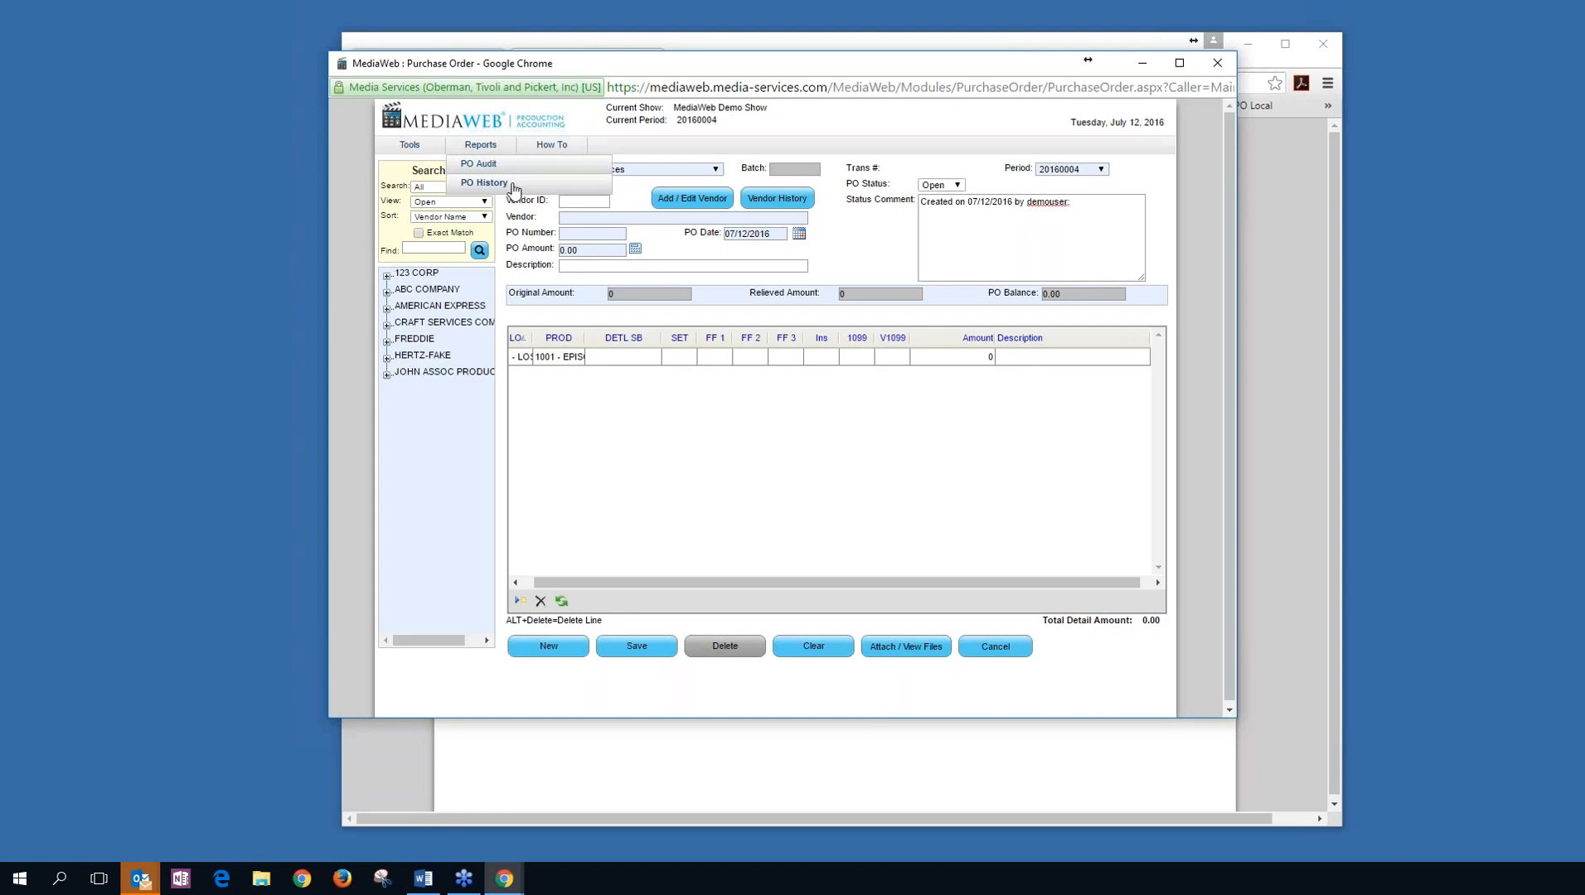
# Open the PO Audit report and preview the summary audit of open and re-opened POs as a PDF.
pyautogui.click(514, 167)
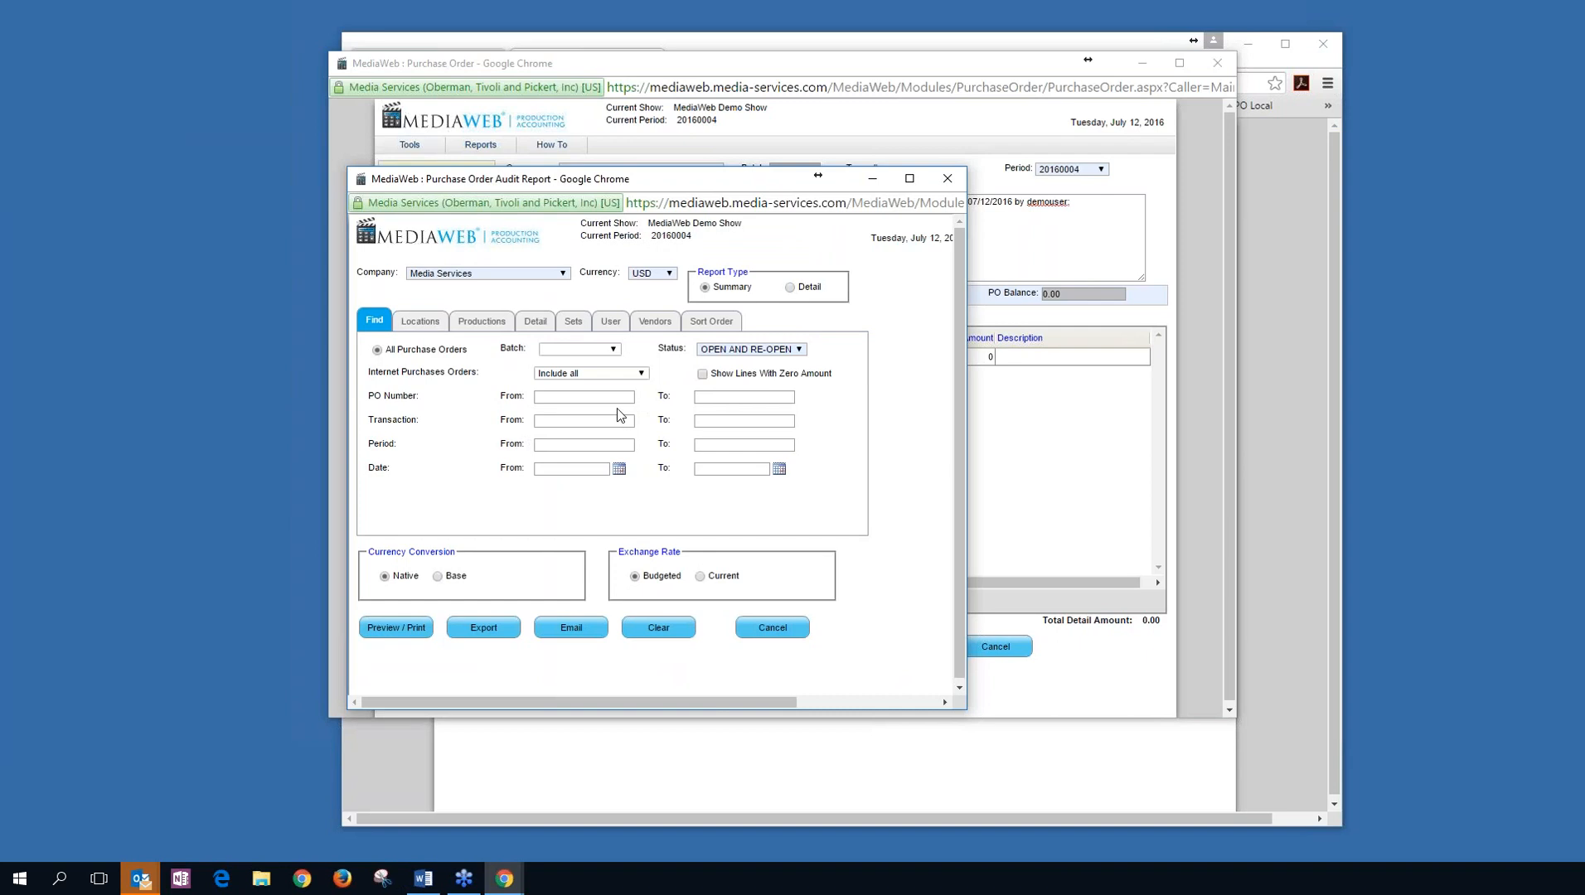
pyautogui.click(484, 324)
pyautogui.click(535, 322)
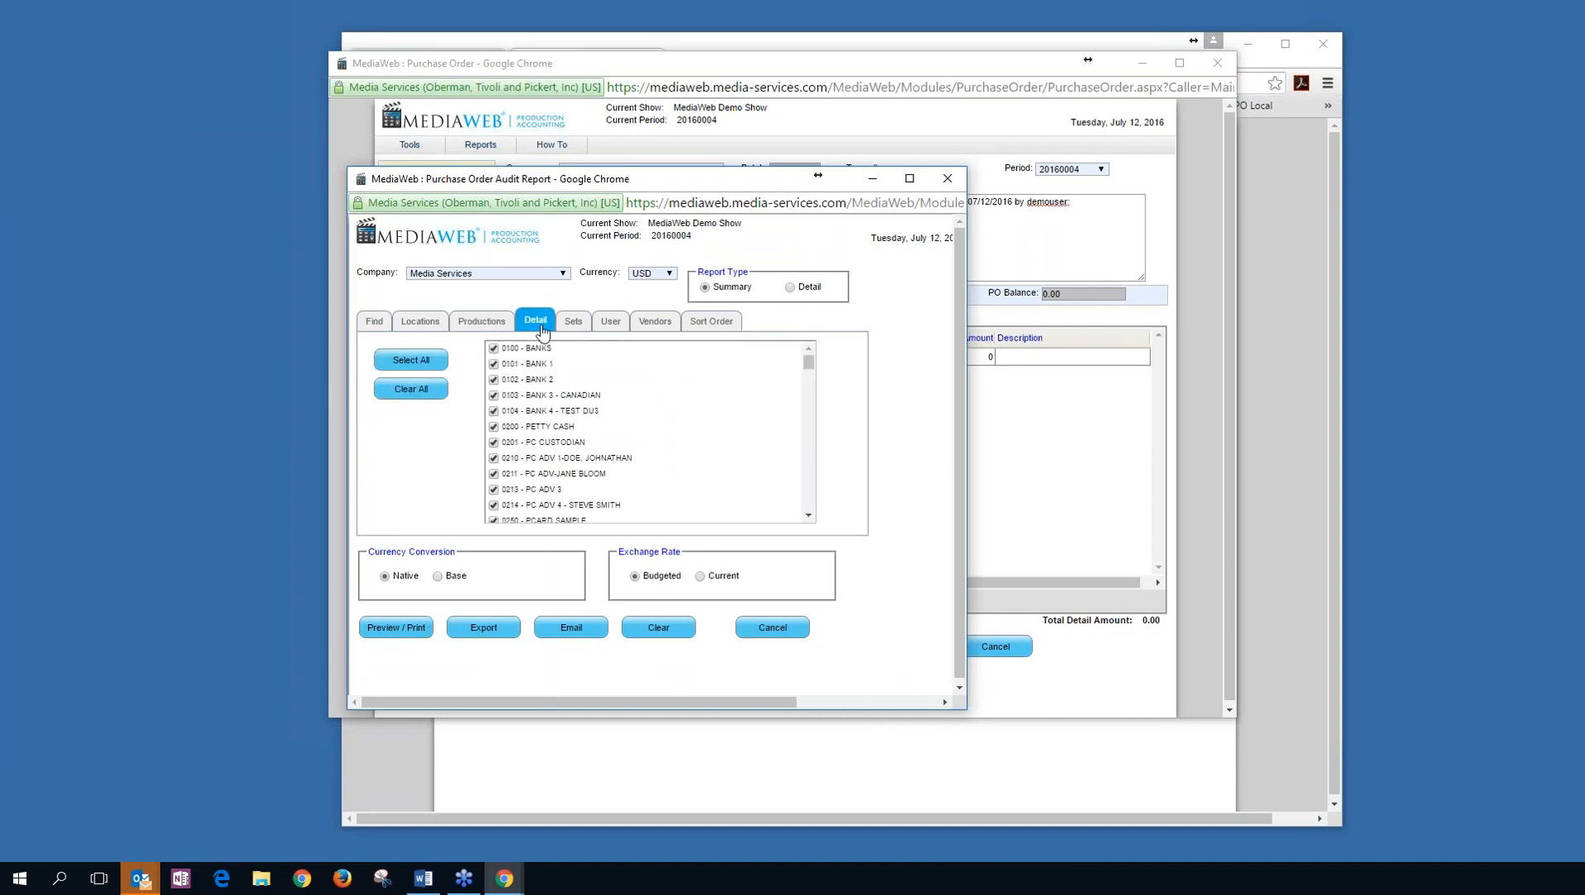
pyautogui.click(381, 325)
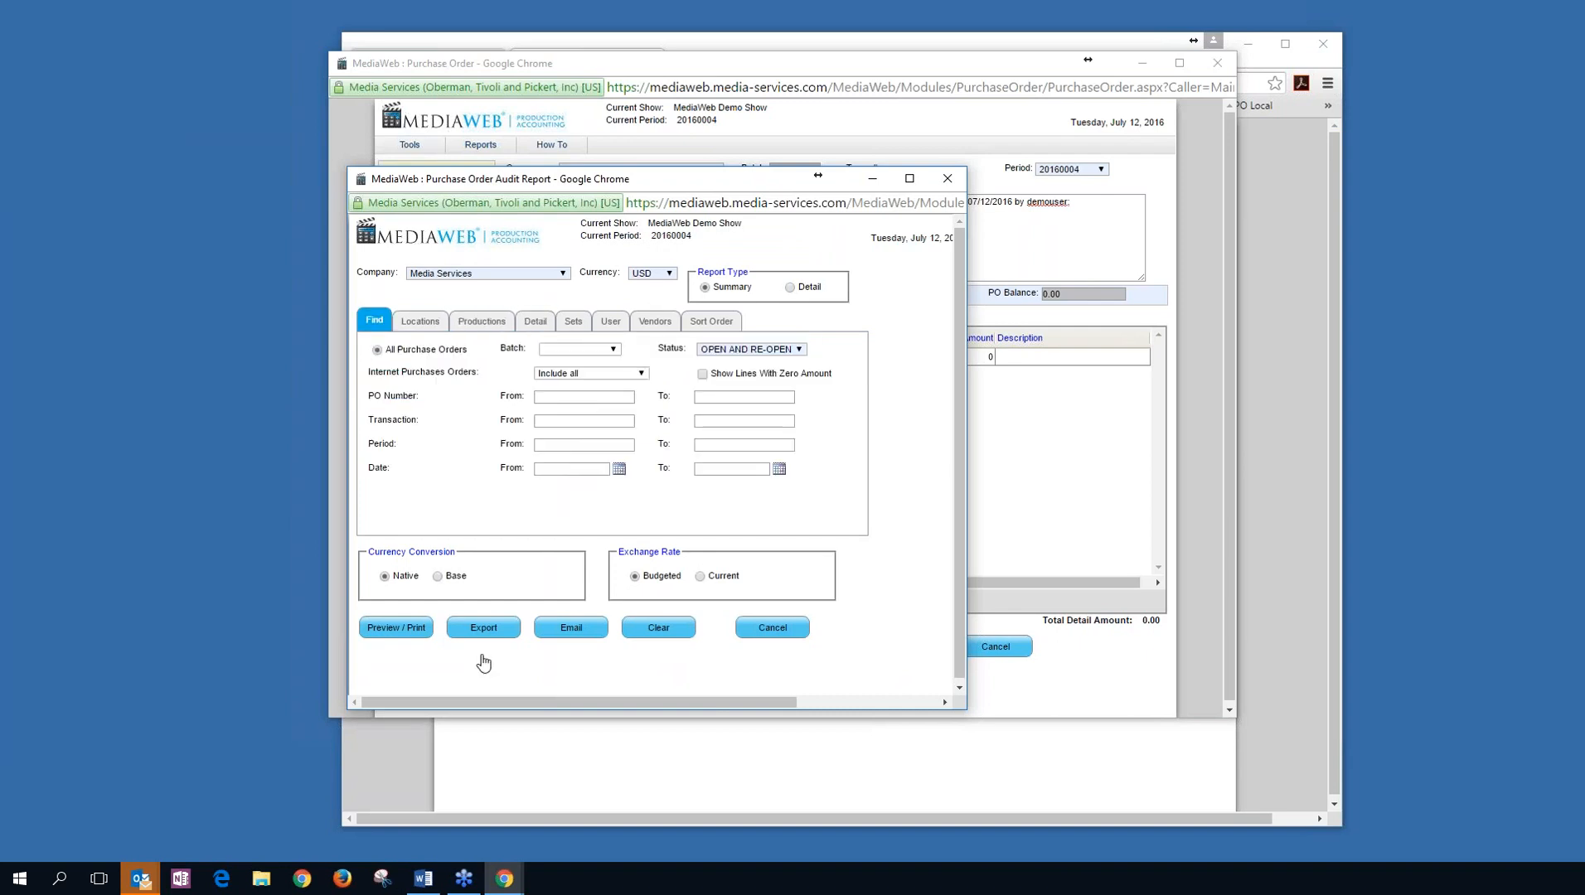
pyautogui.click(398, 627)
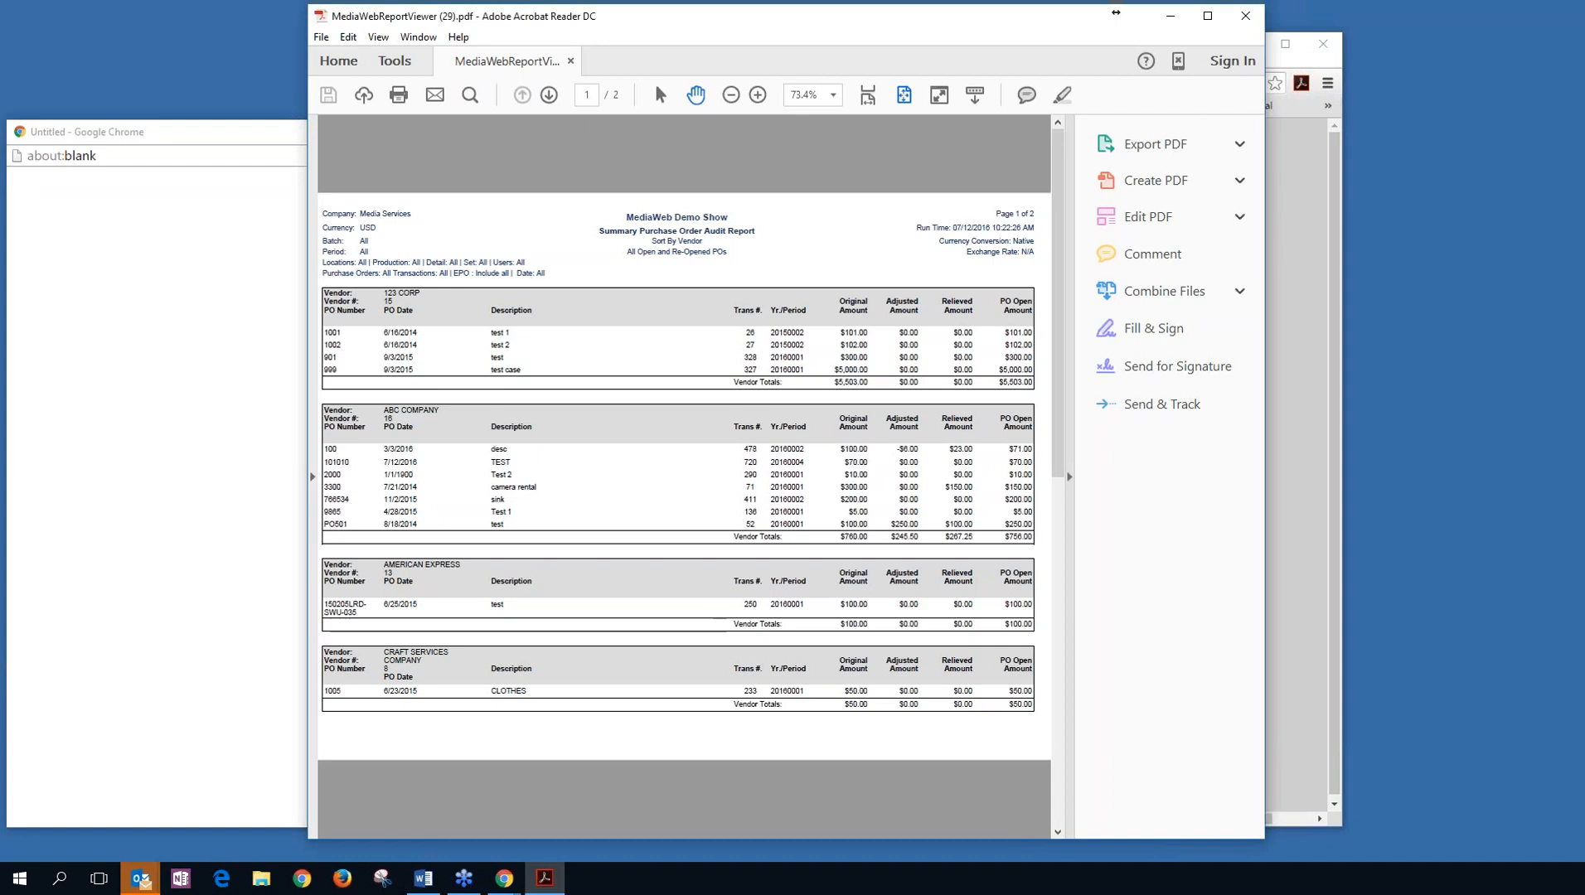
# Close the audit report PDF in Acrobat Reader and bring up the report's PDF export format choice.
pyautogui.click(1069, 477)
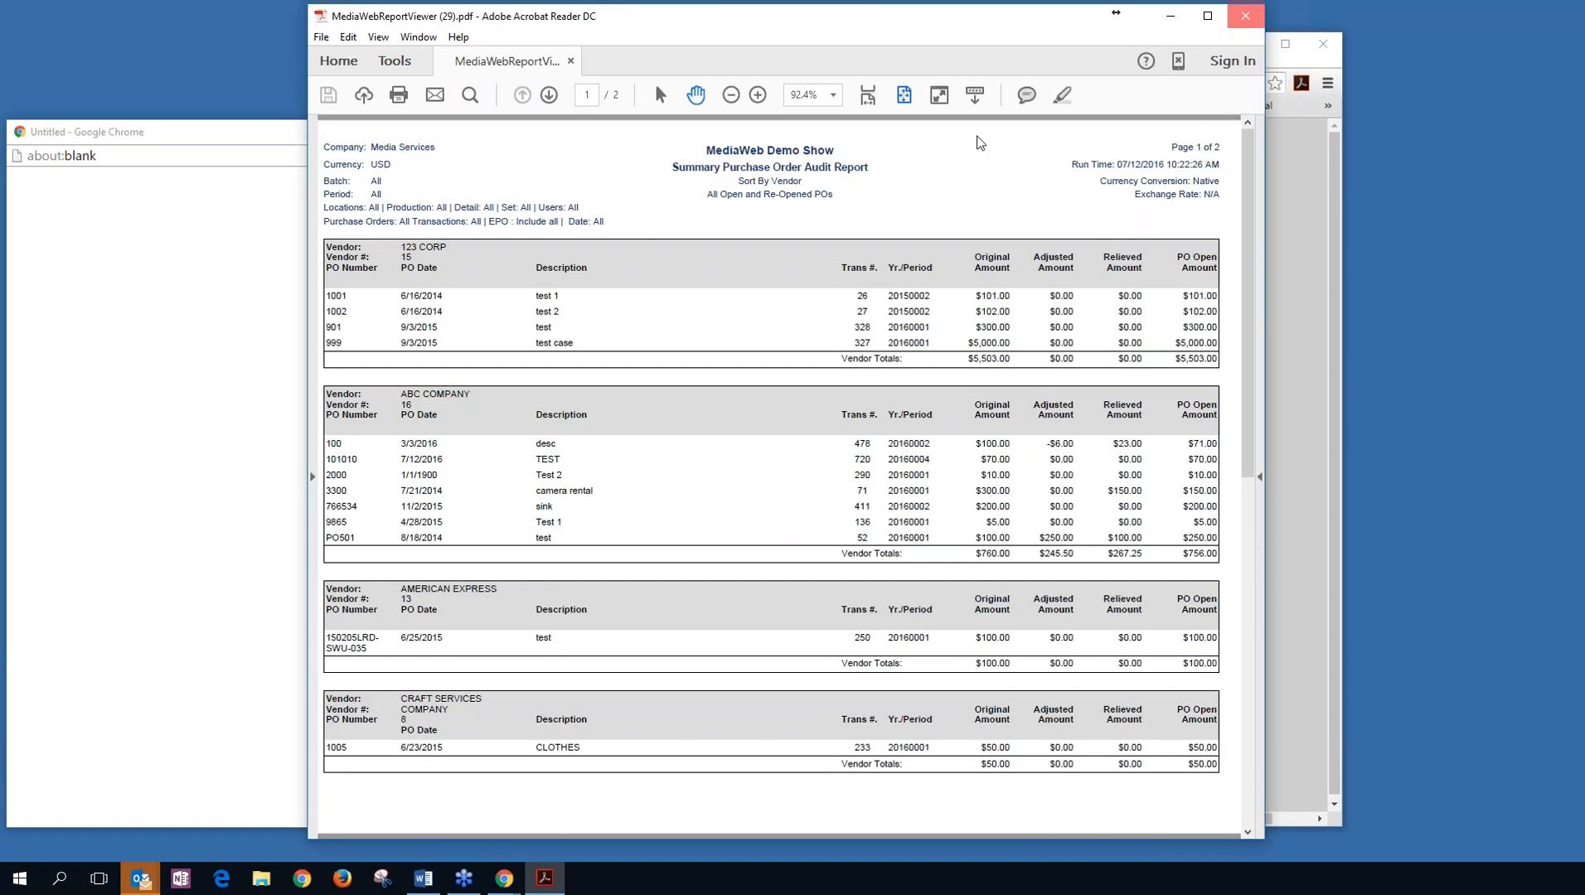
pyautogui.click(1252, 23)
pyautogui.click(468, 627)
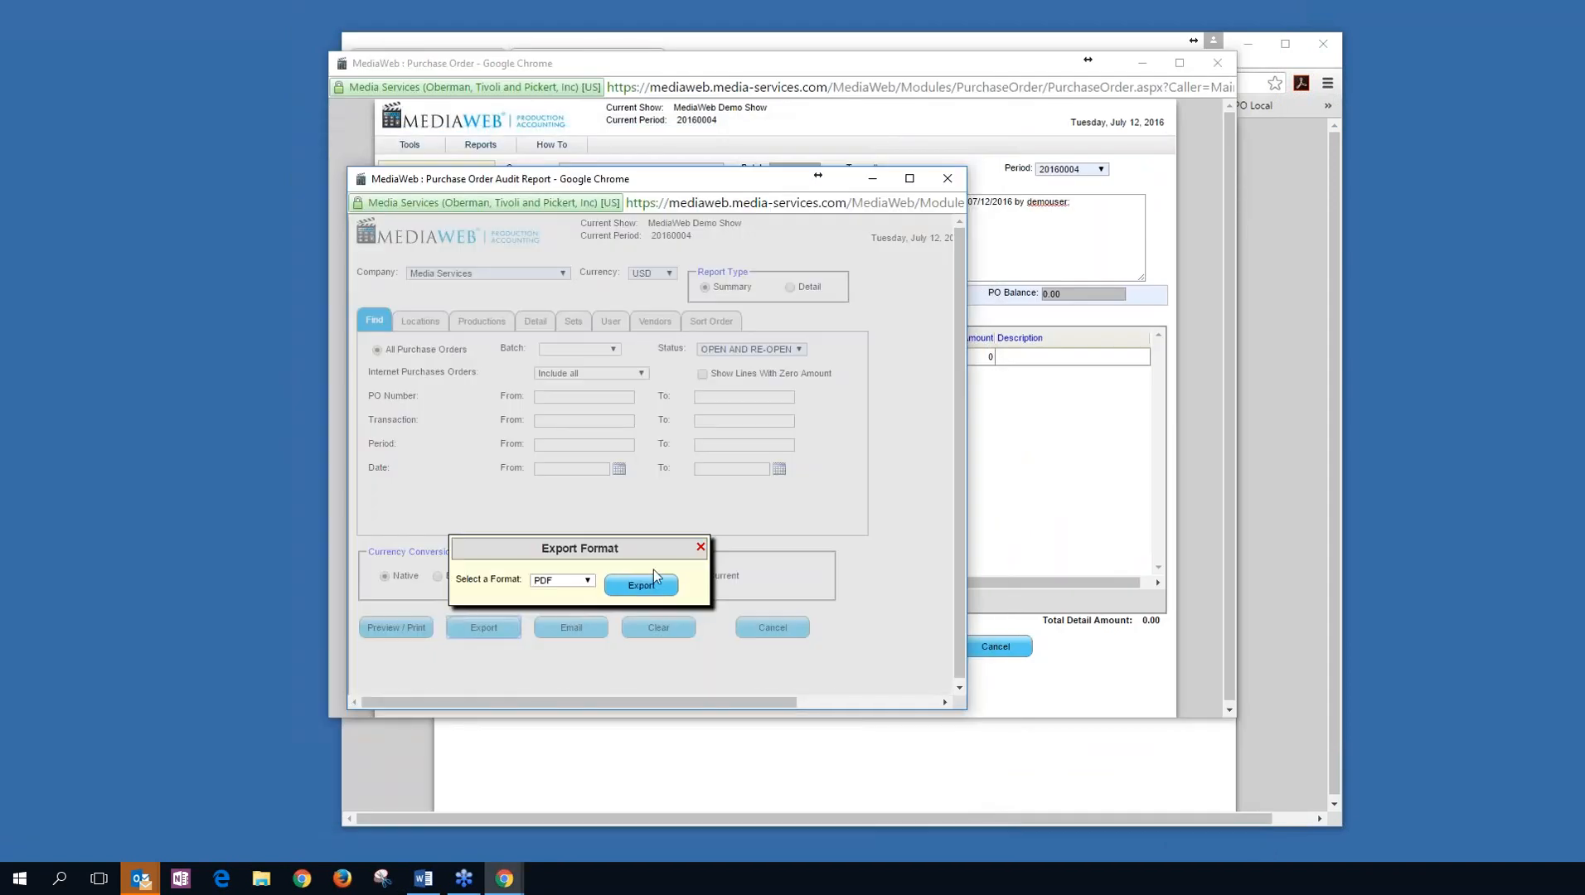
# Leave the format at PDF, close the Export Format dialog without exporting, and cancel the audit report.
pyautogui.click(588, 580)
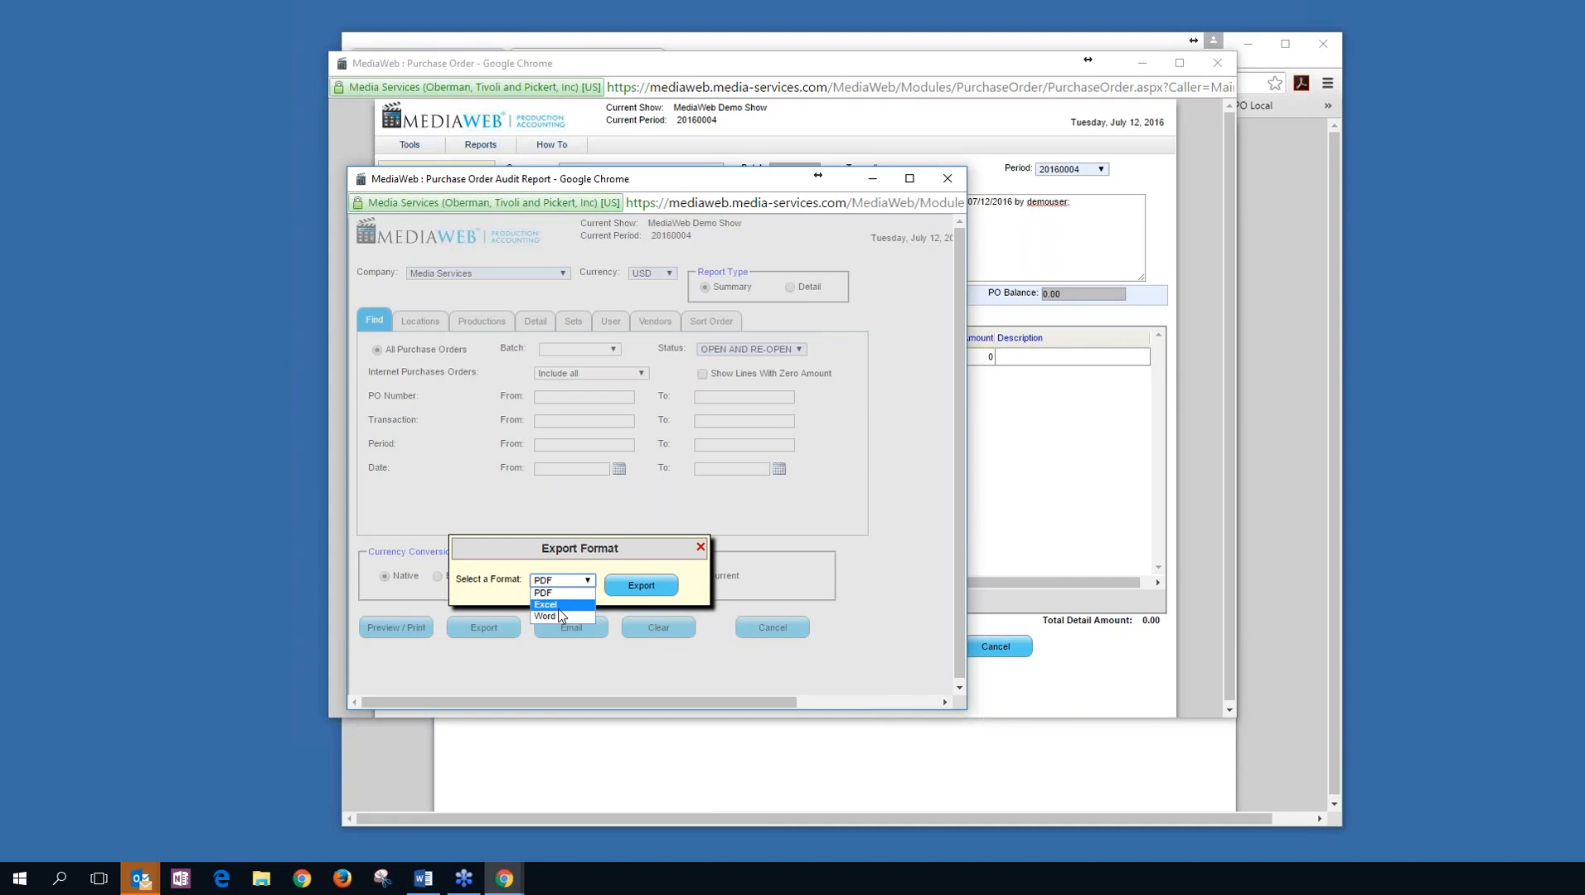
pyautogui.click(700, 549)
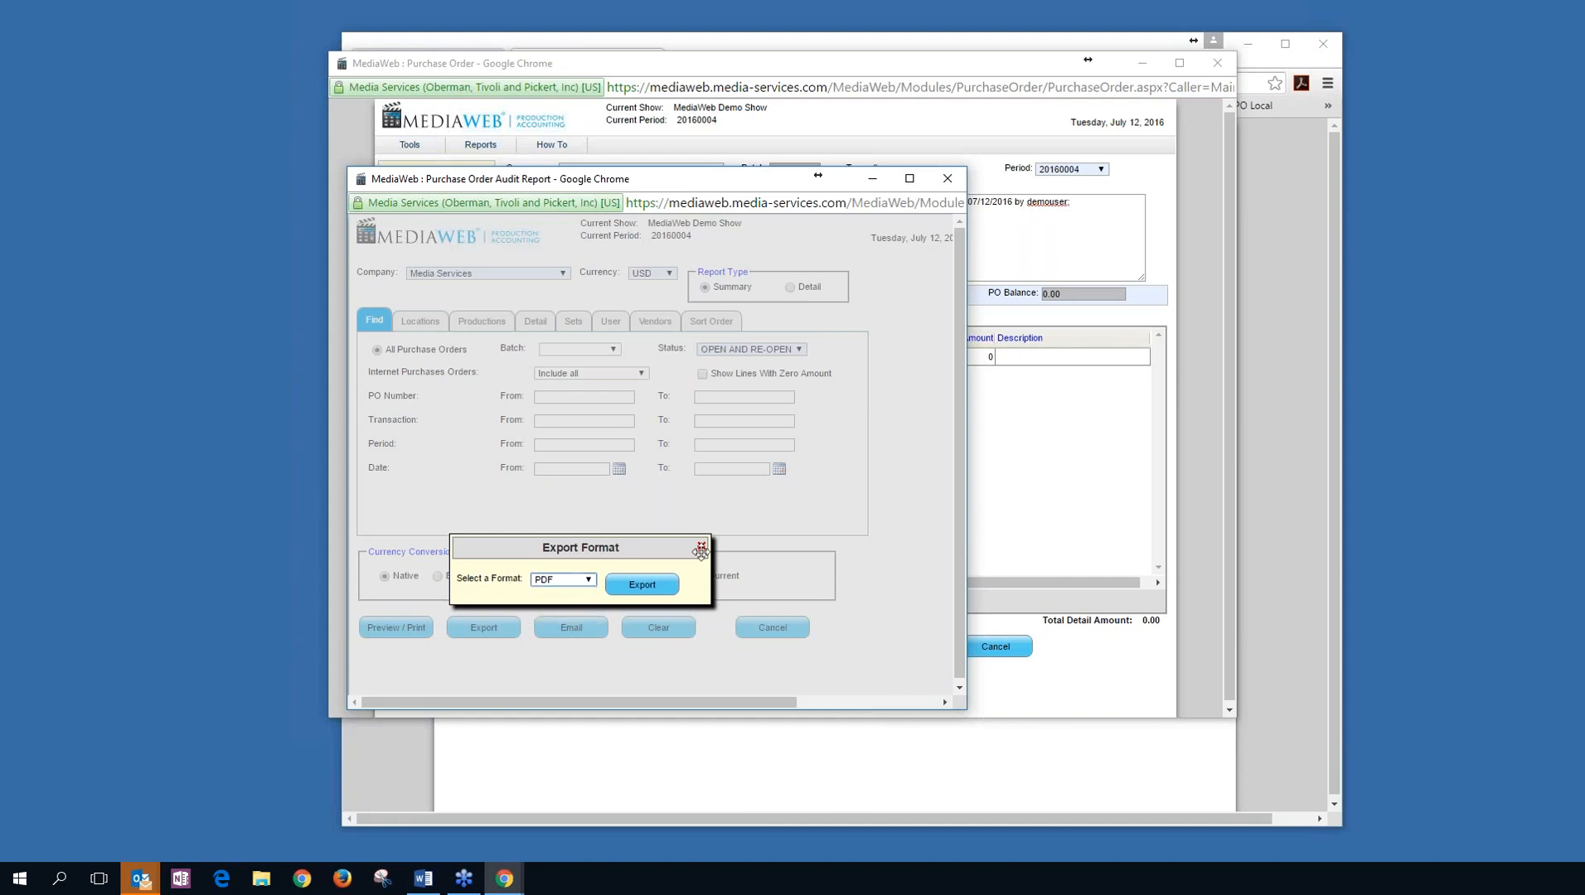
pyautogui.click(700, 550)
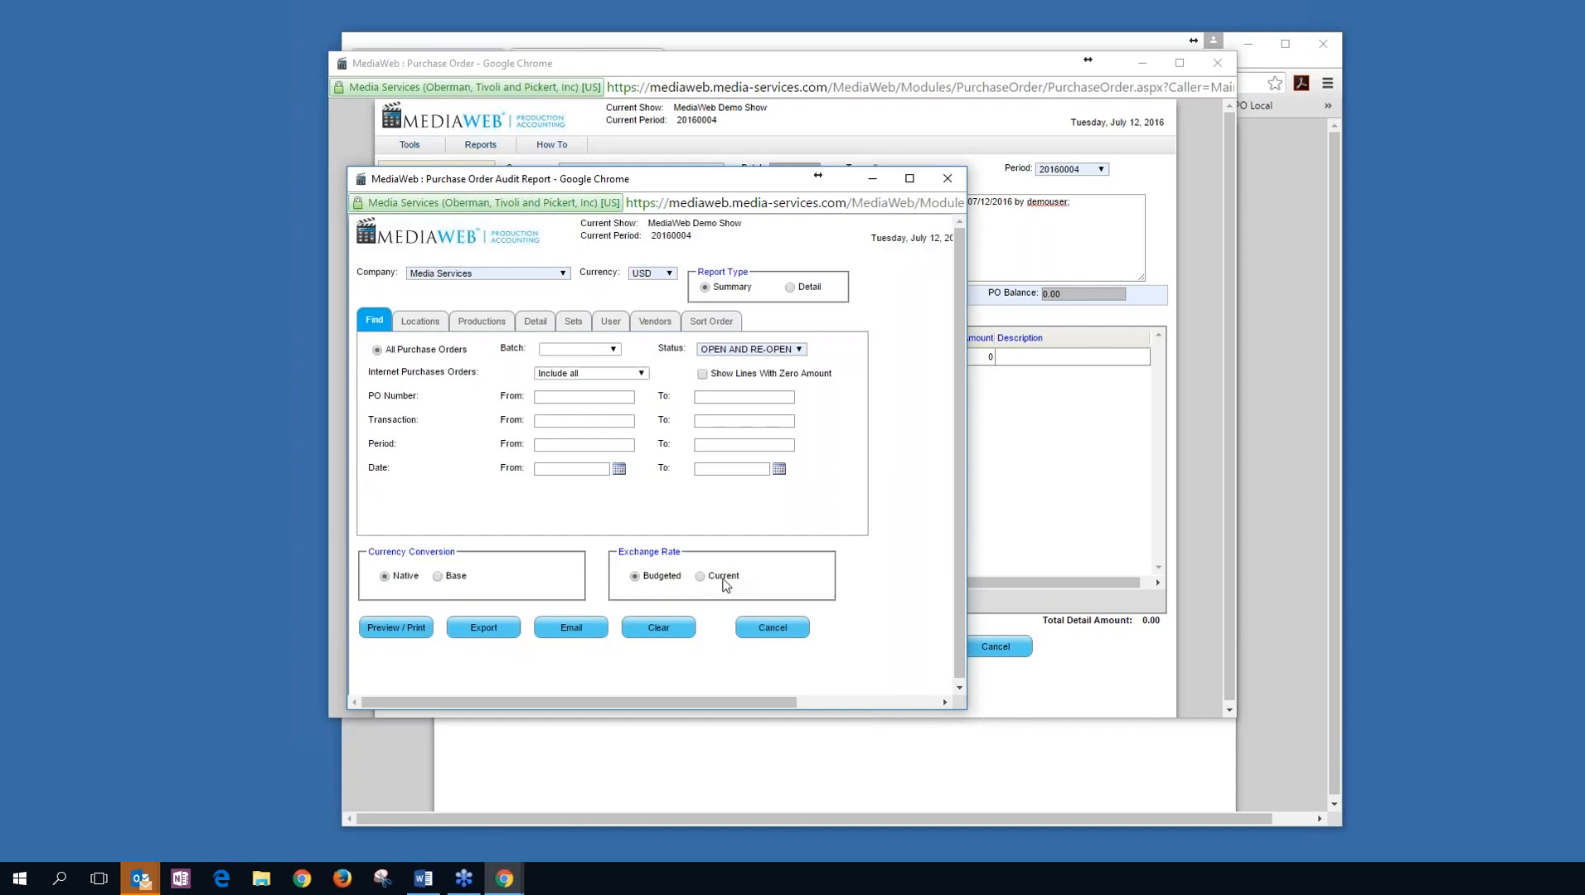
pyautogui.click(772, 627)
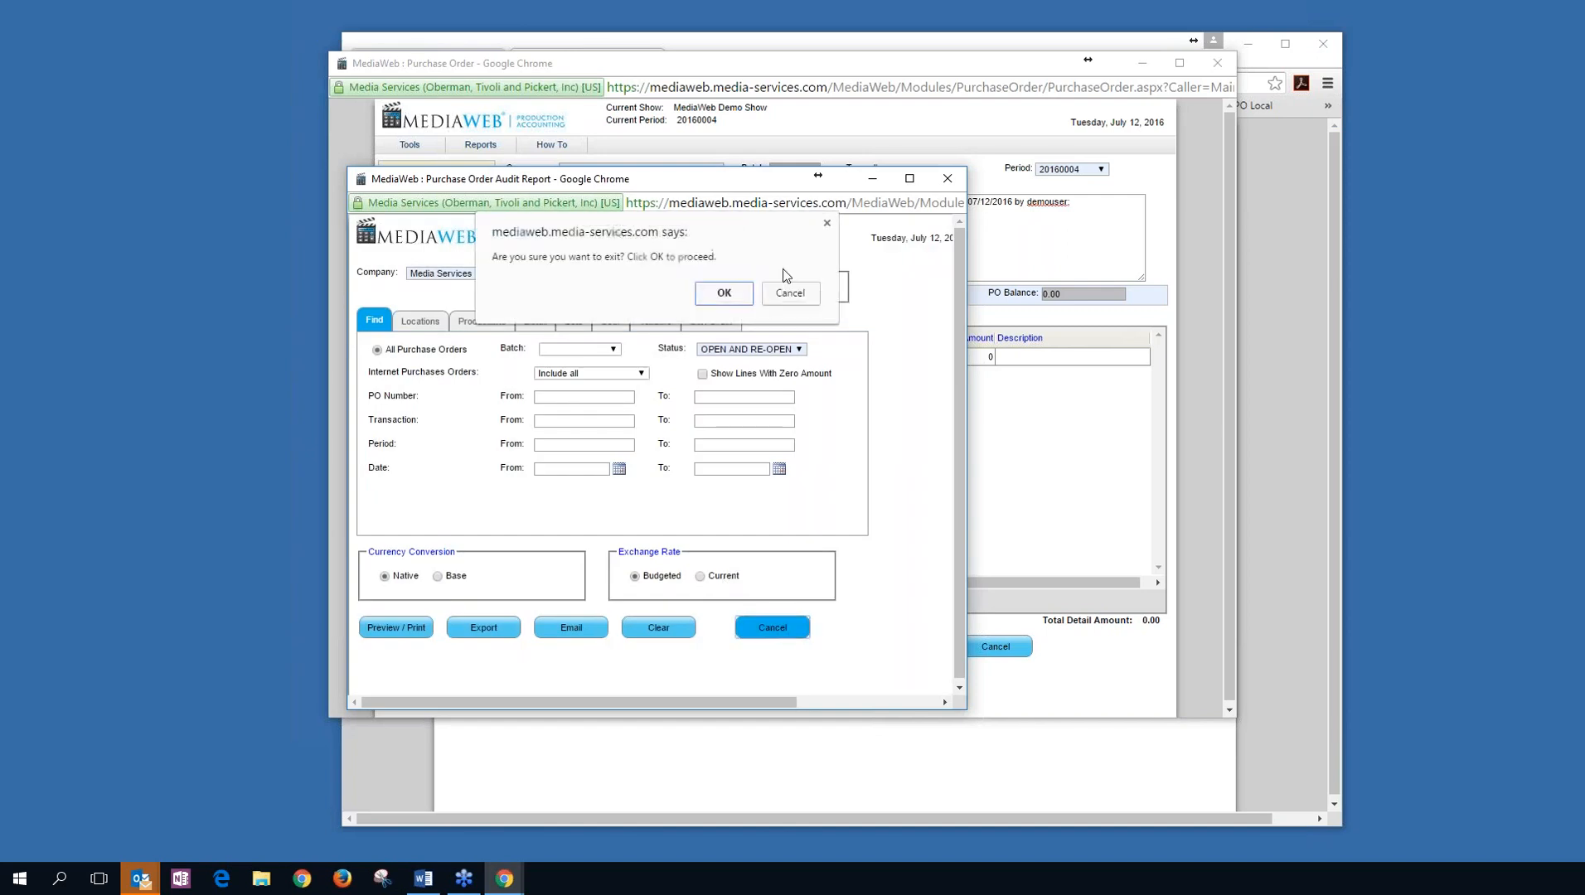
# Exit the audit report, discard the purchase order unsaved, and start a new AP invoice.
pyautogui.click(716, 295)
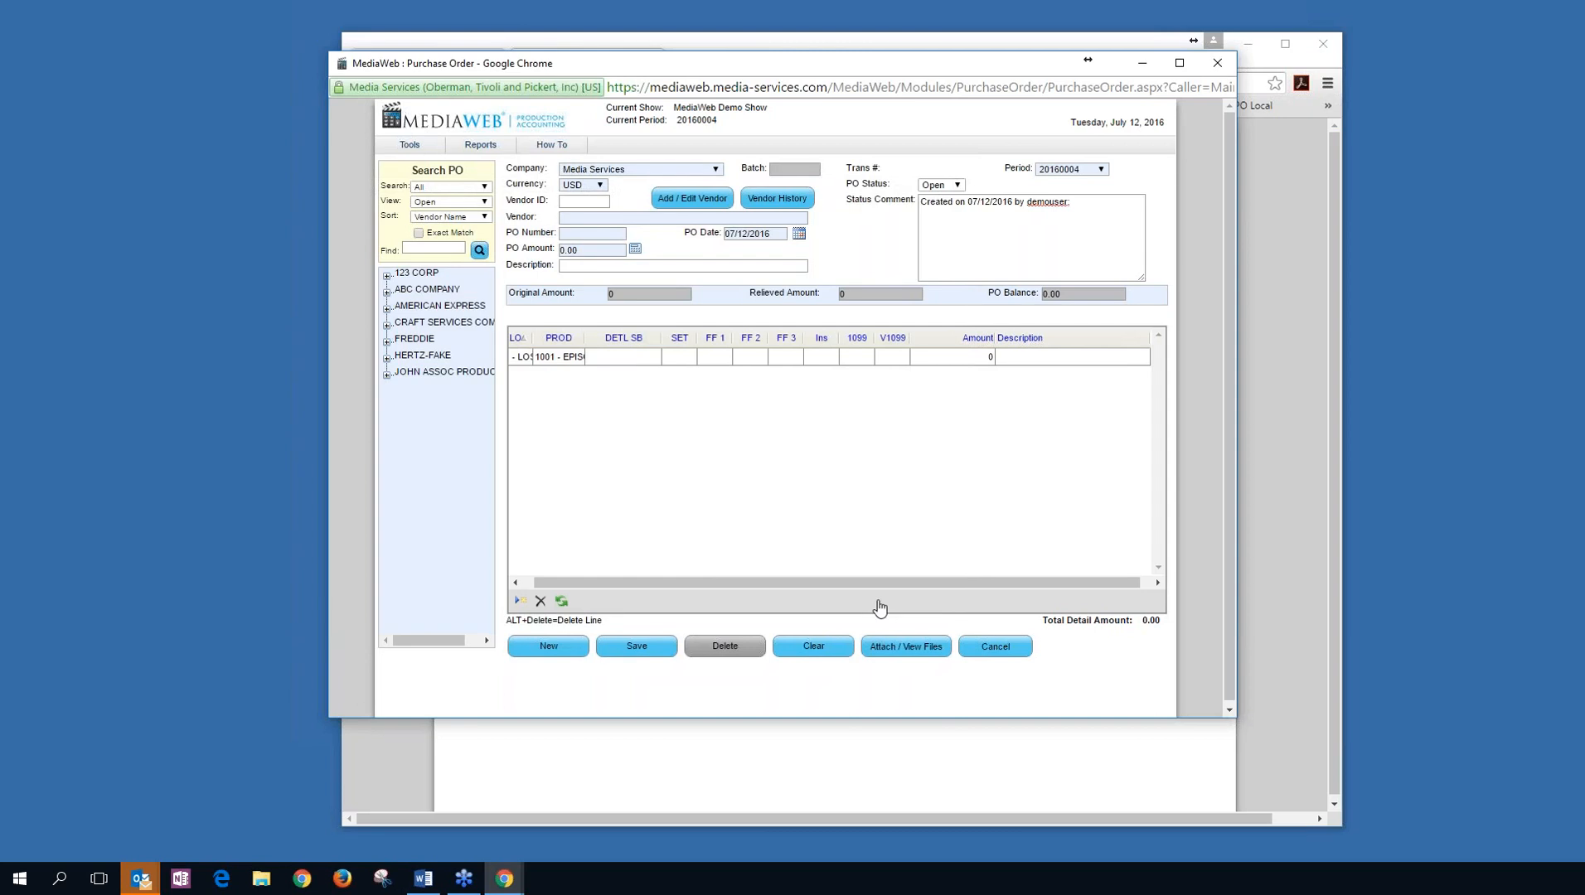
pyautogui.click(995, 646)
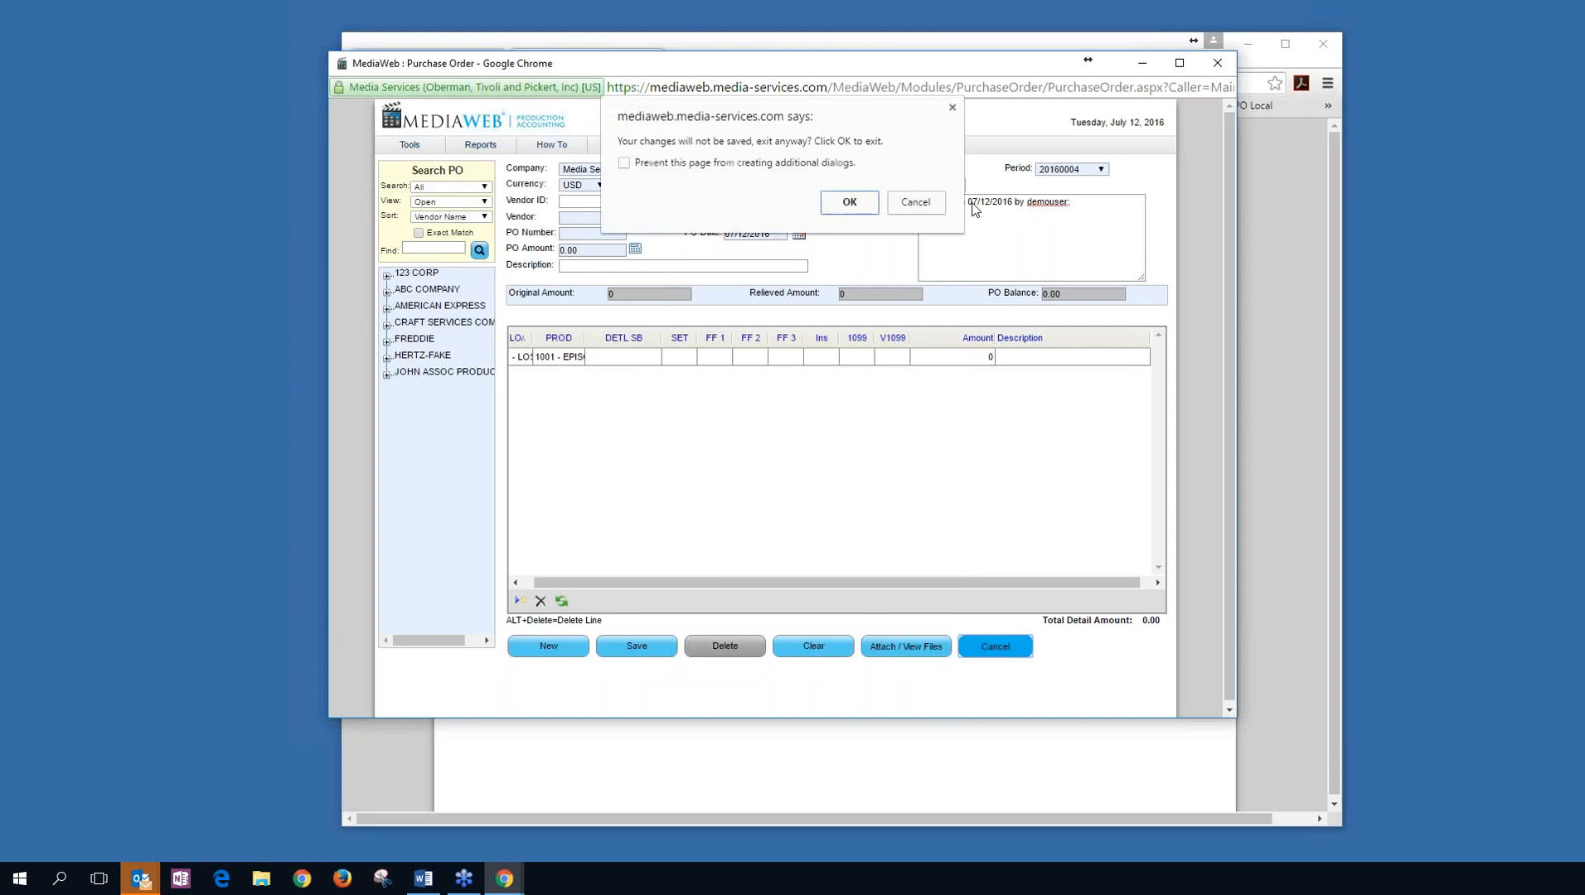
pyautogui.click(859, 203)
pyautogui.moveTo(706, 193)
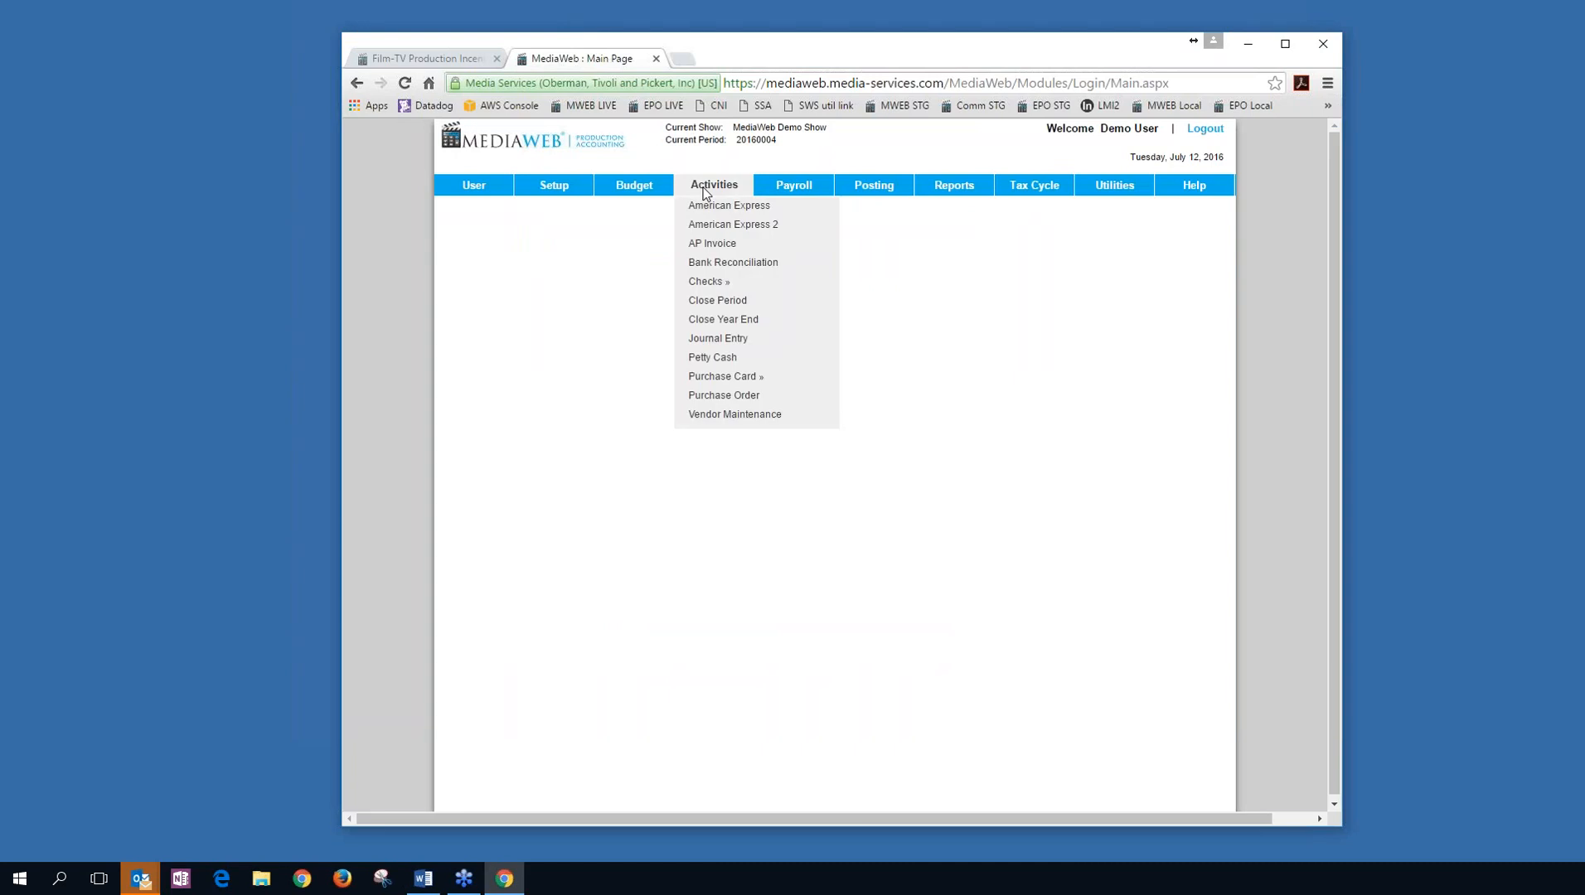
pyautogui.click(712, 243)
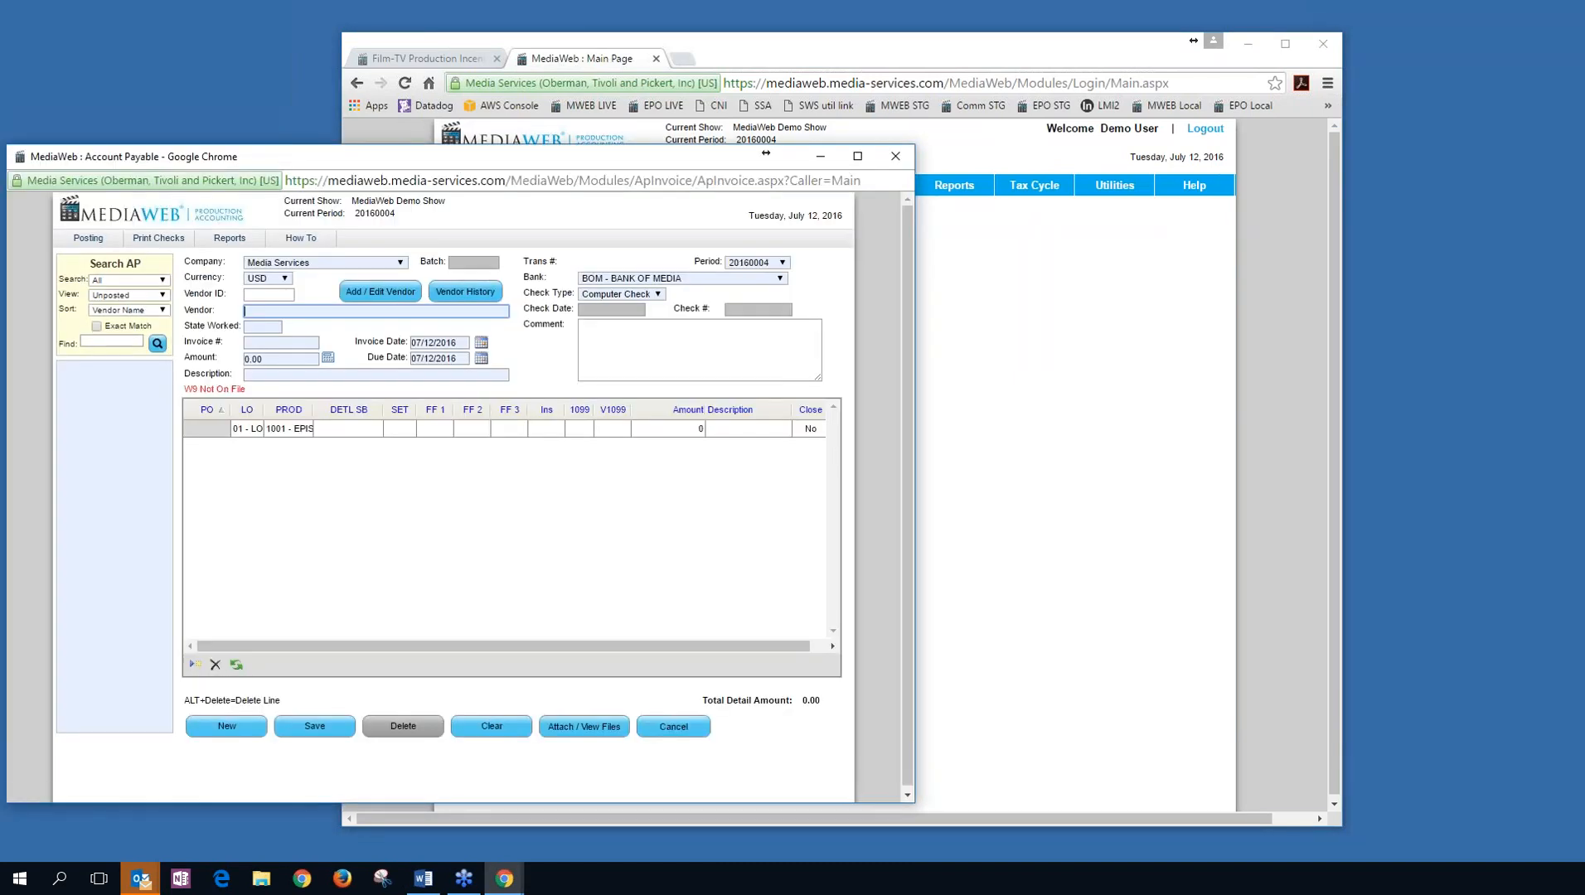
# Type ABC in the Vendor field and choose ABC COMPANY, which fills in its vendor ID and state CA.
pyautogui.moveTo(656, 156); pyautogui.dragTo(1046, 104)
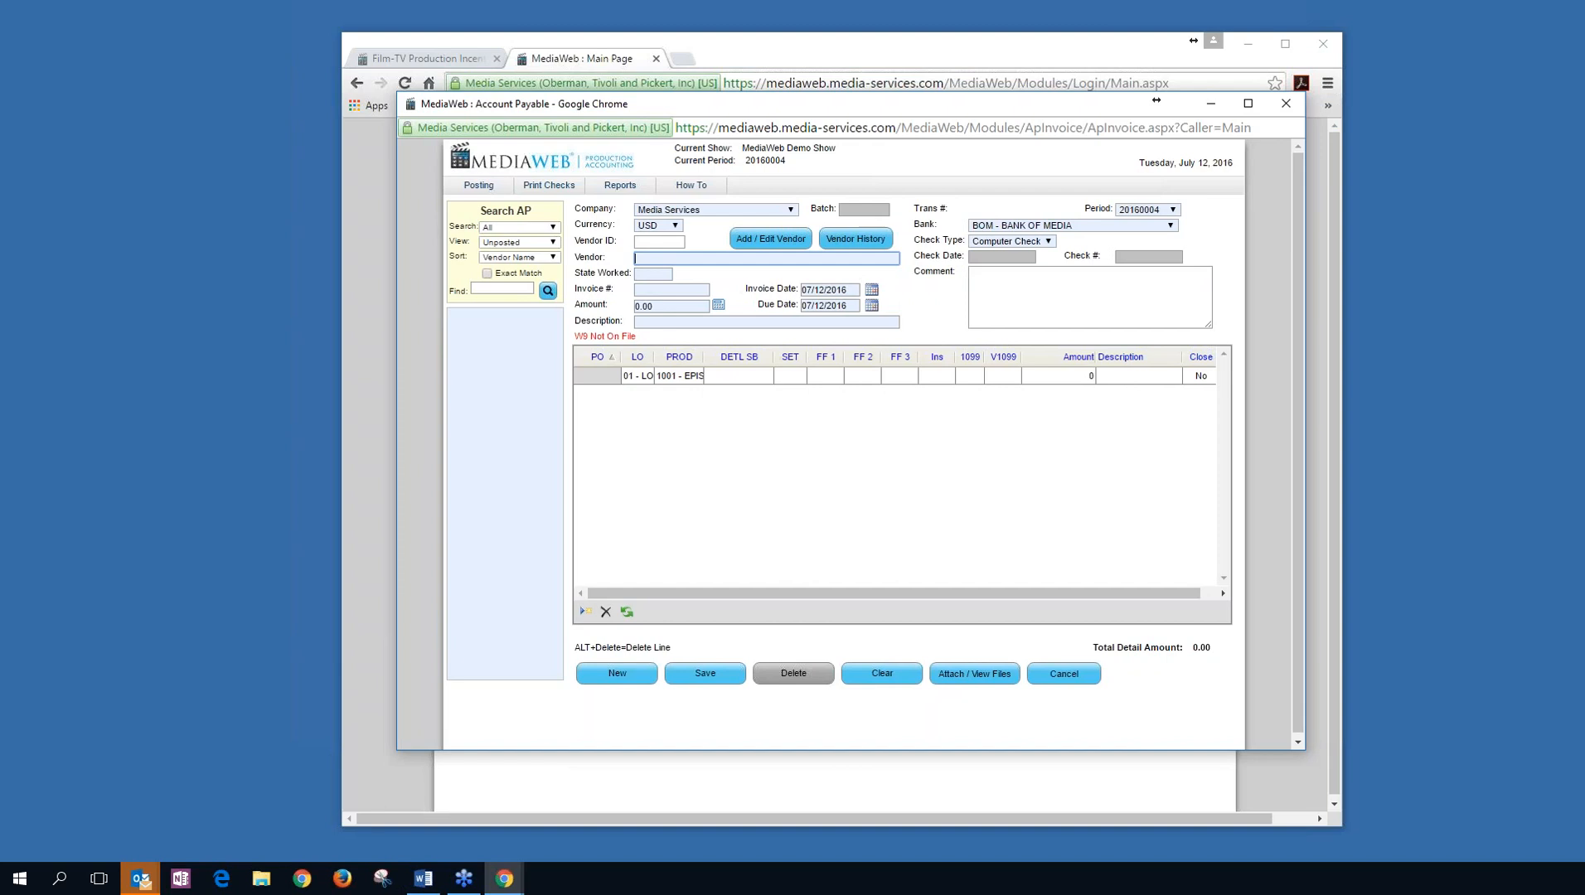
pyautogui.write('12')
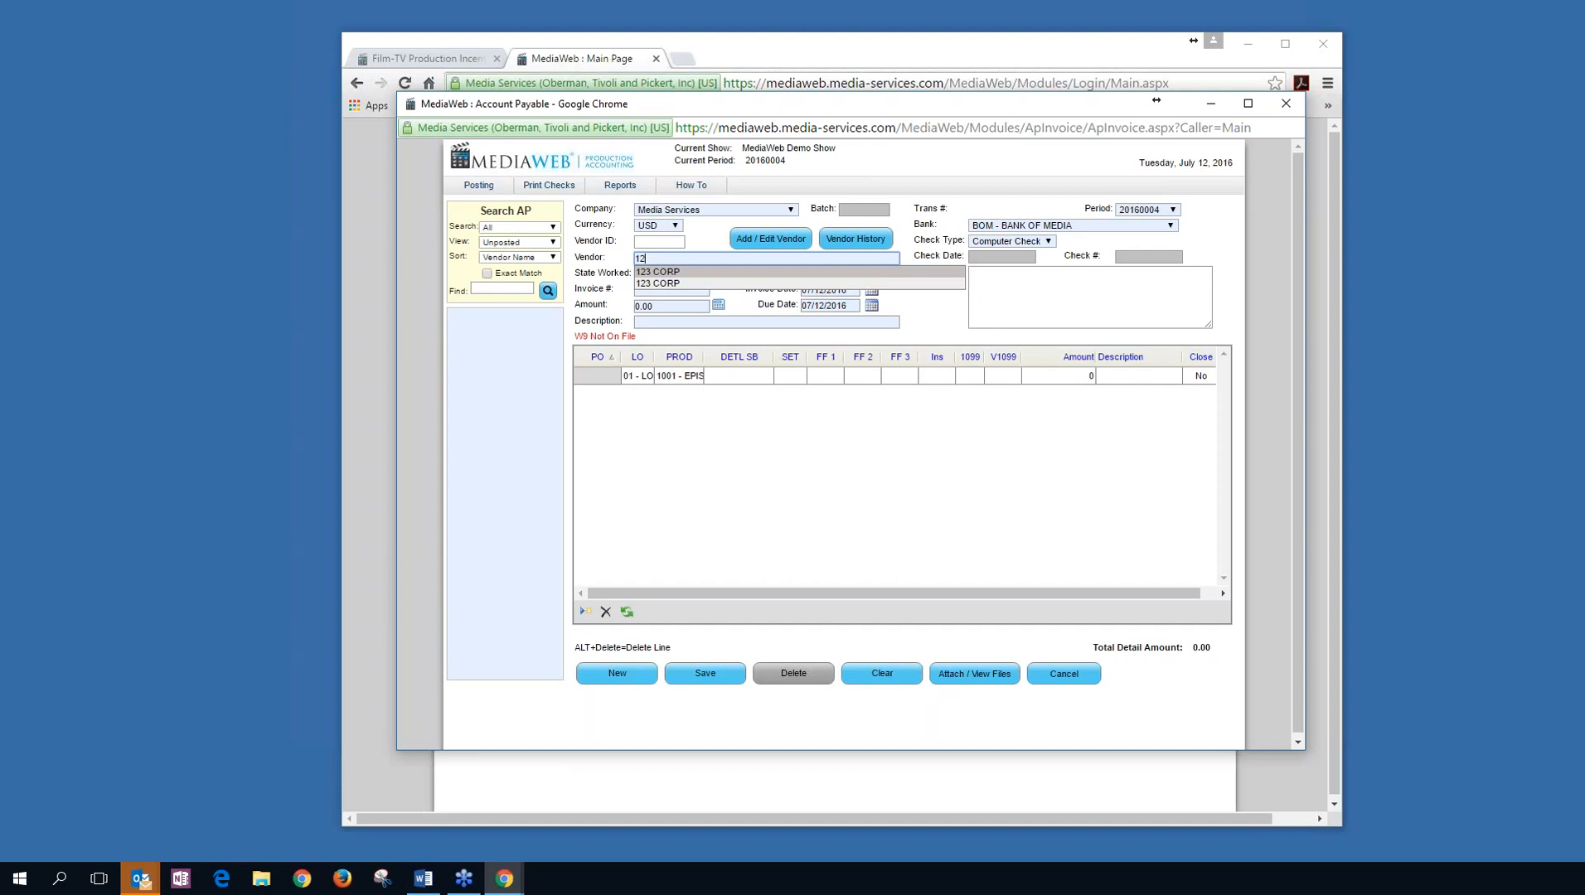
pyautogui.press('BackSpace')
pyautogui.press('BackSpace')
pyautogui.write('ABC')
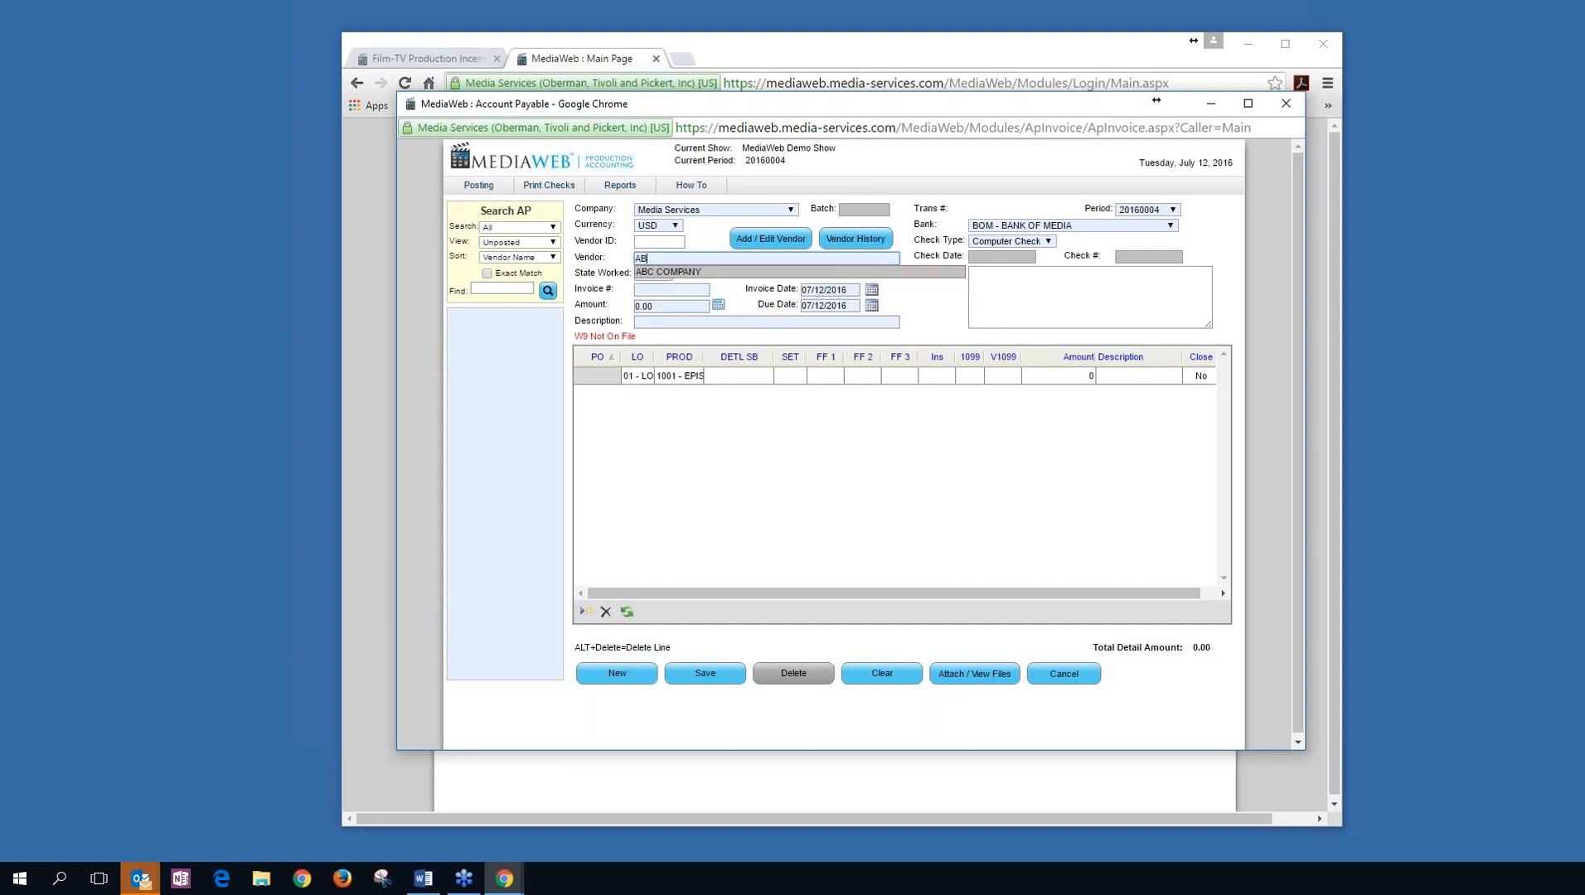
pyautogui.click(830, 271)
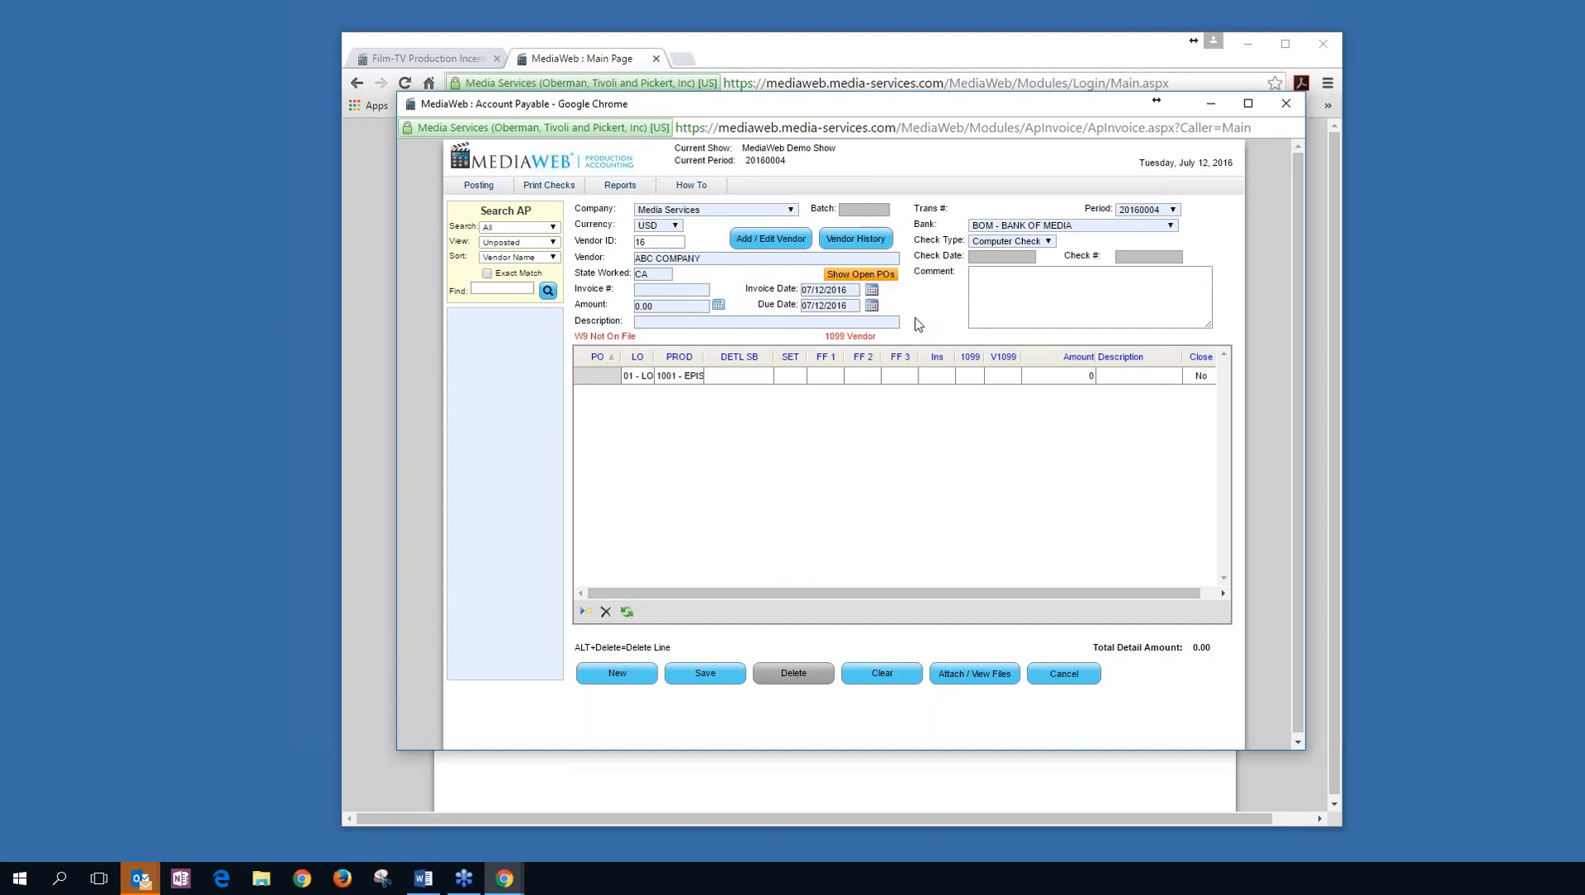
# Import open PO 101010's two lines, 50.00 and 20.00, into the invoice for 70.00.
pyautogui.click(871, 282)
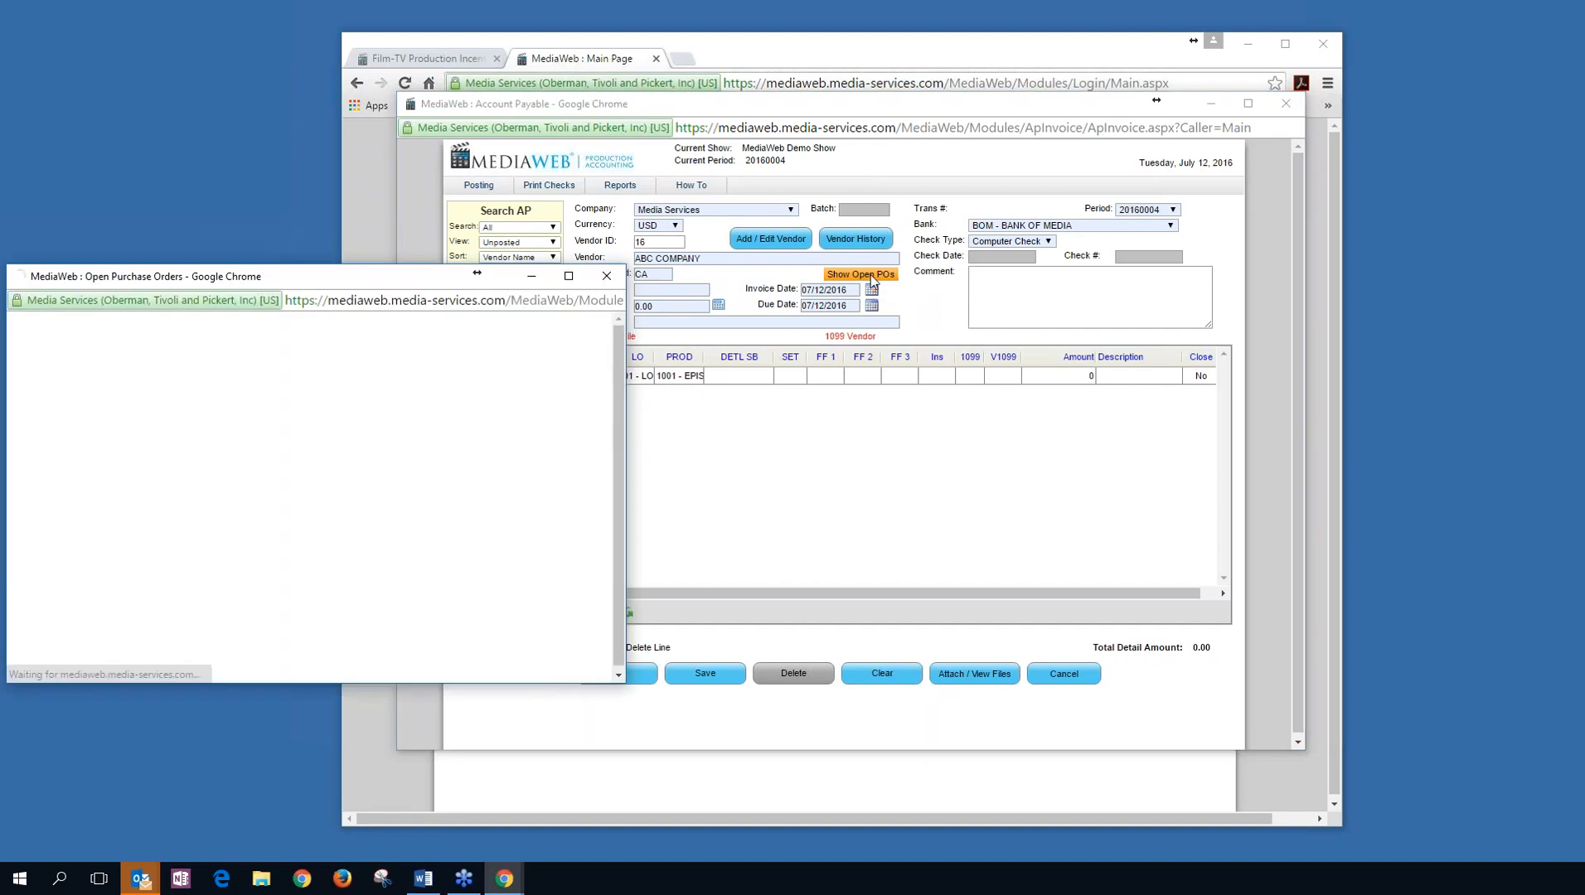
pyautogui.moveTo(394, 285); pyautogui.dragTo(873, 181)
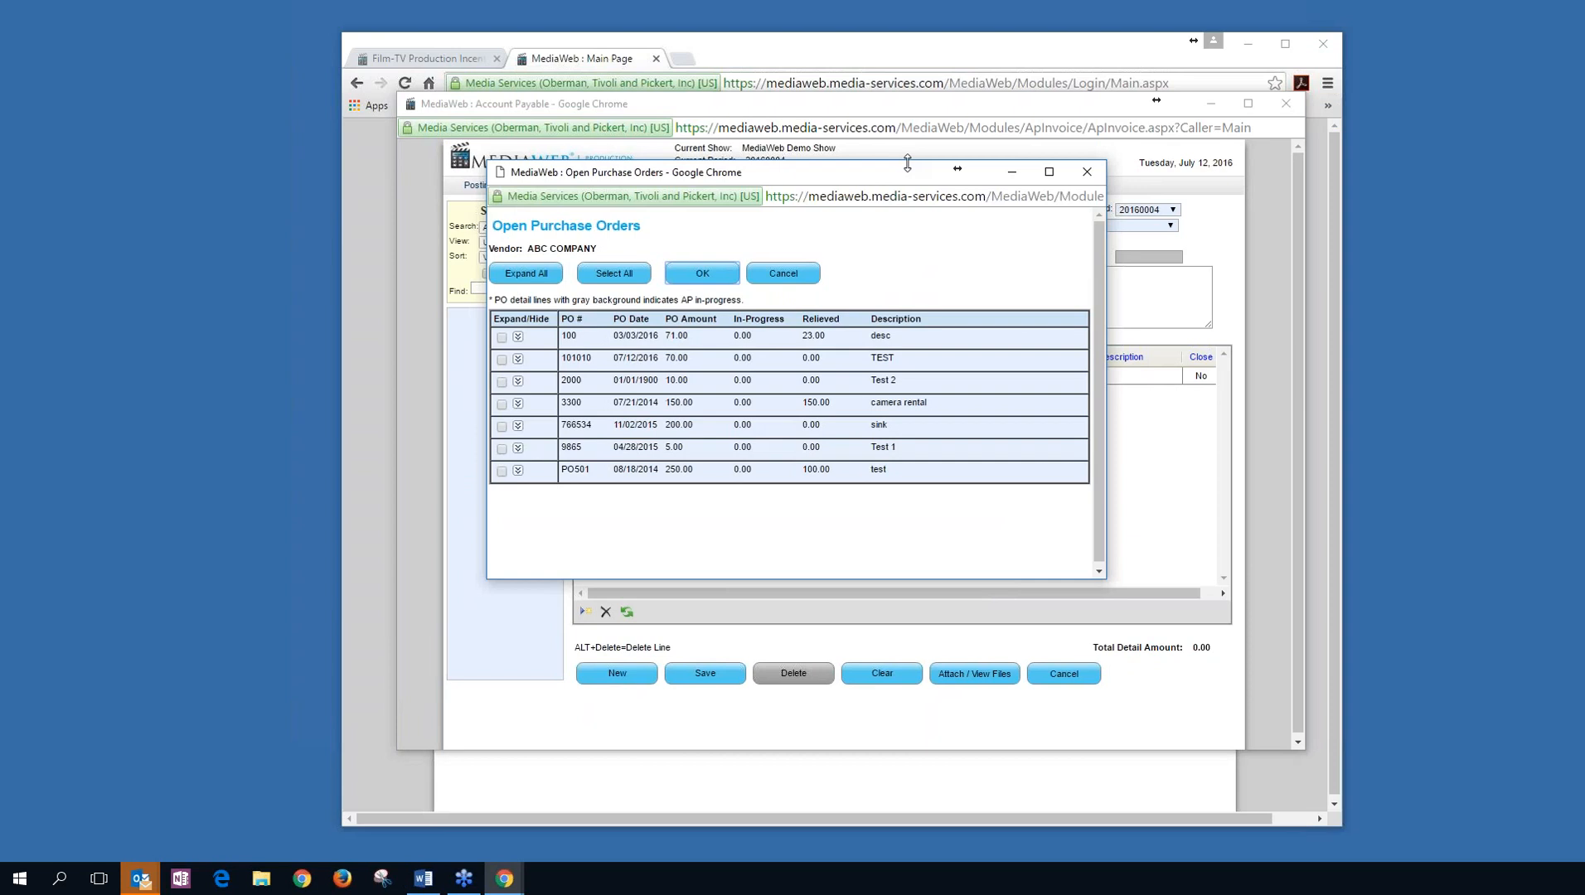
pyautogui.click(518, 359)
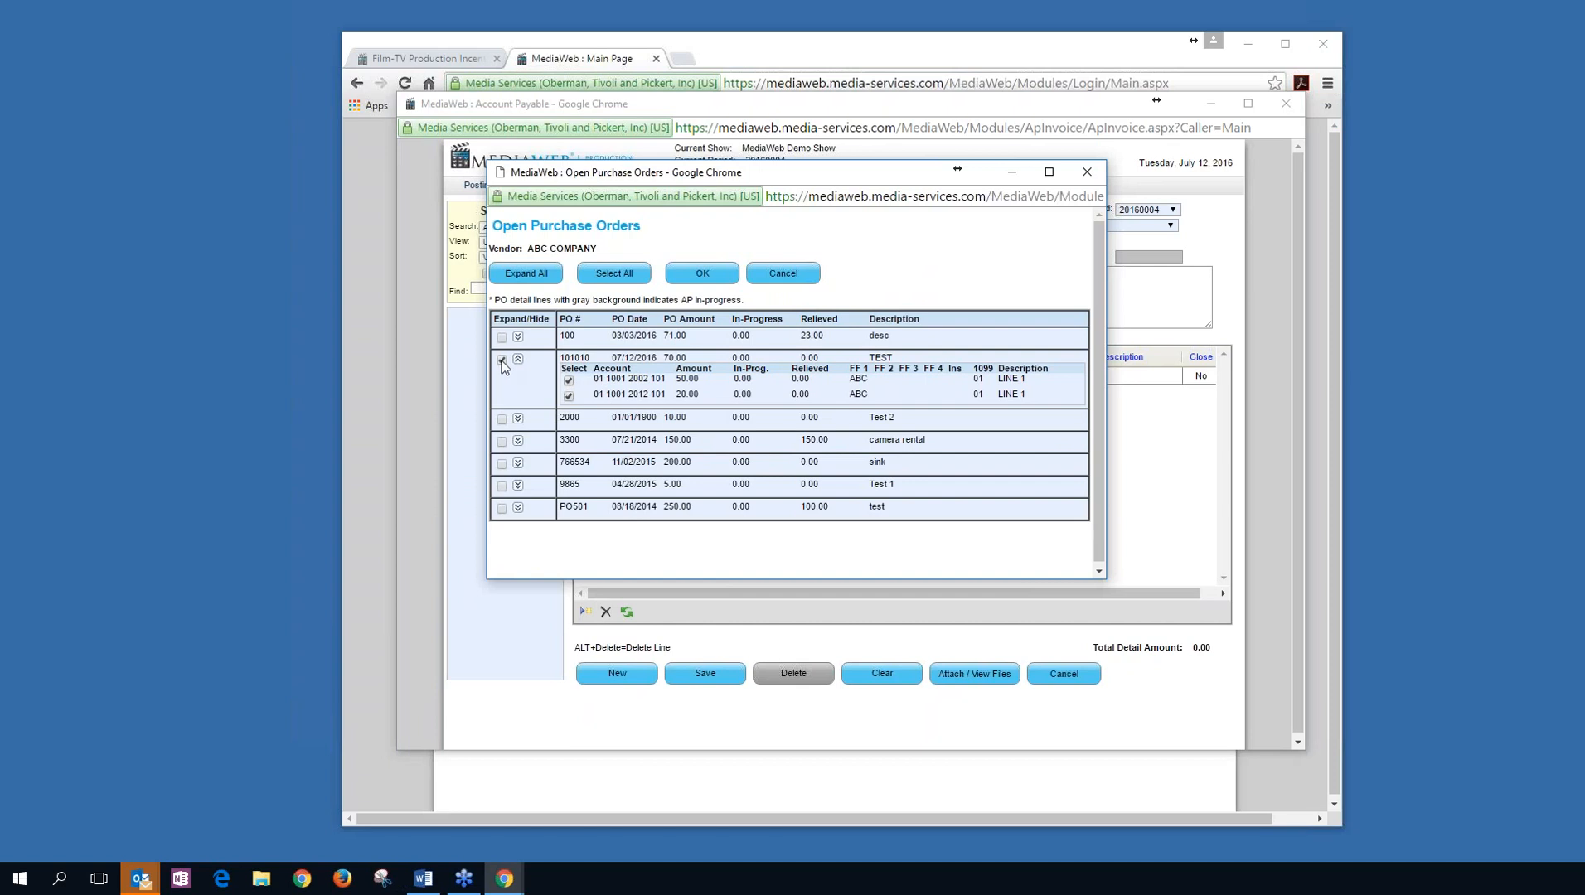
pyautogui.click(702, 273)
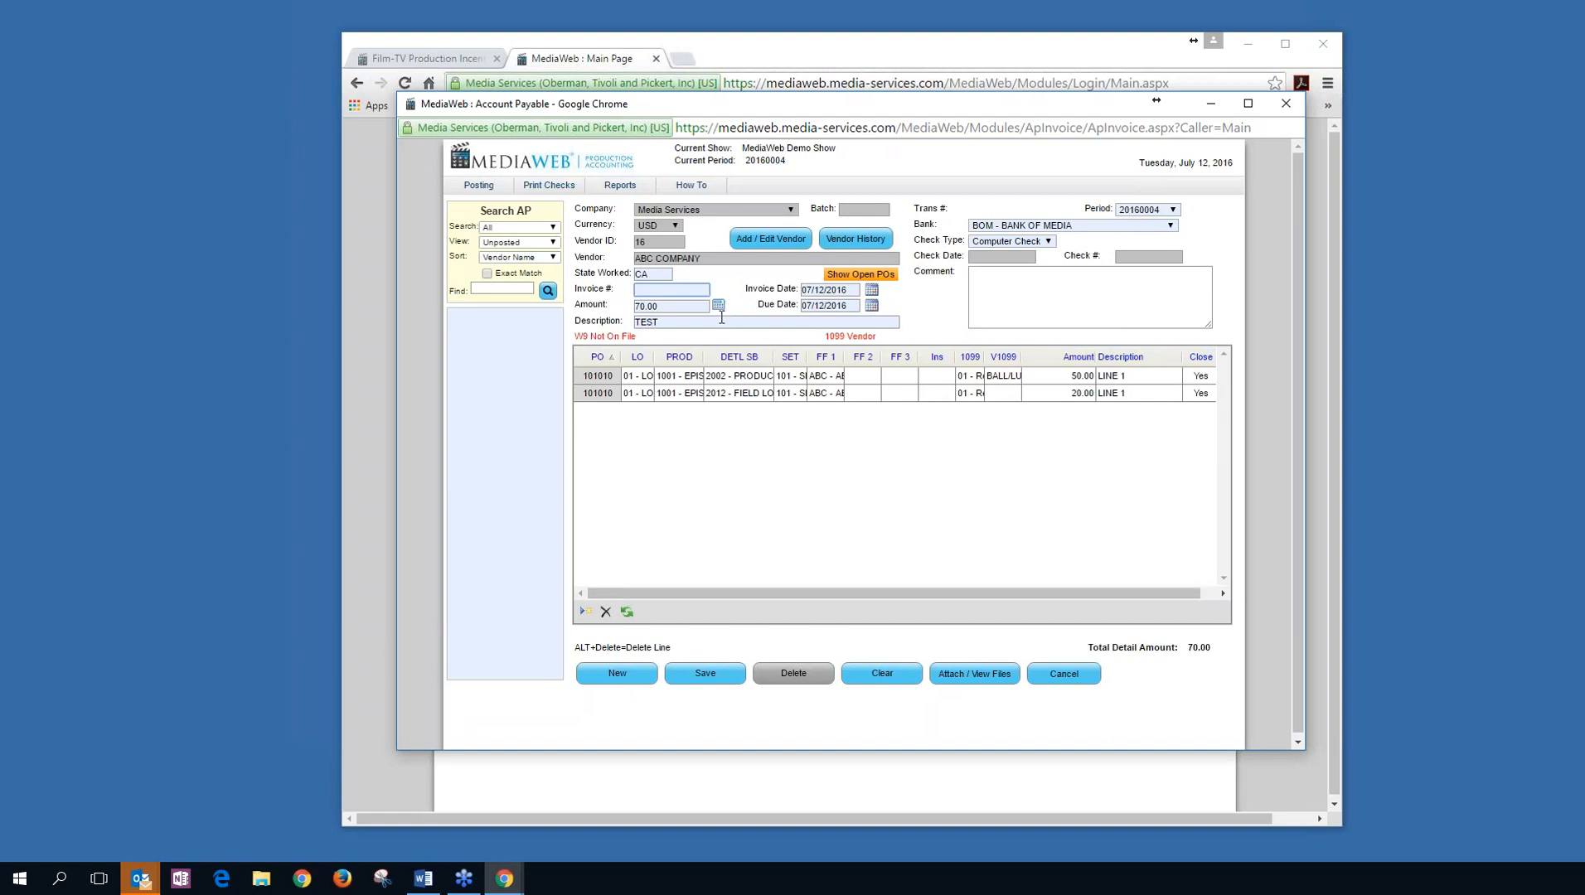
# Enter invoice number 555, keep bank BOM and Computer Check, and save as transaction 721.
pyautogui.write('555')
pyautogui.click(1171, 226)
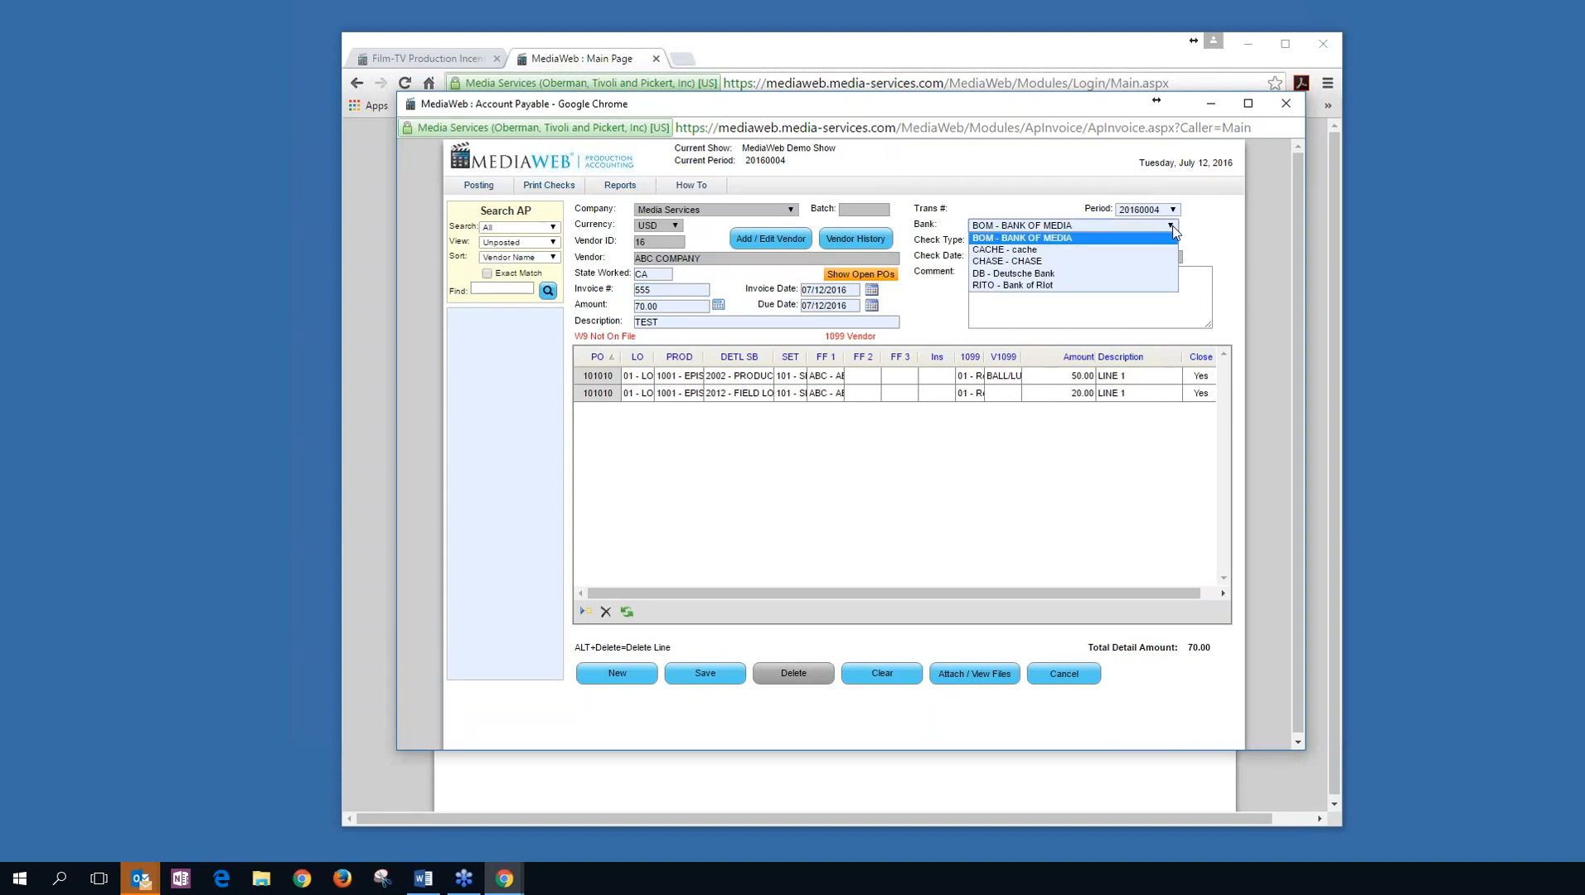
pyautogui.click(1172, 231)
pyautogui.click(1048, 241)
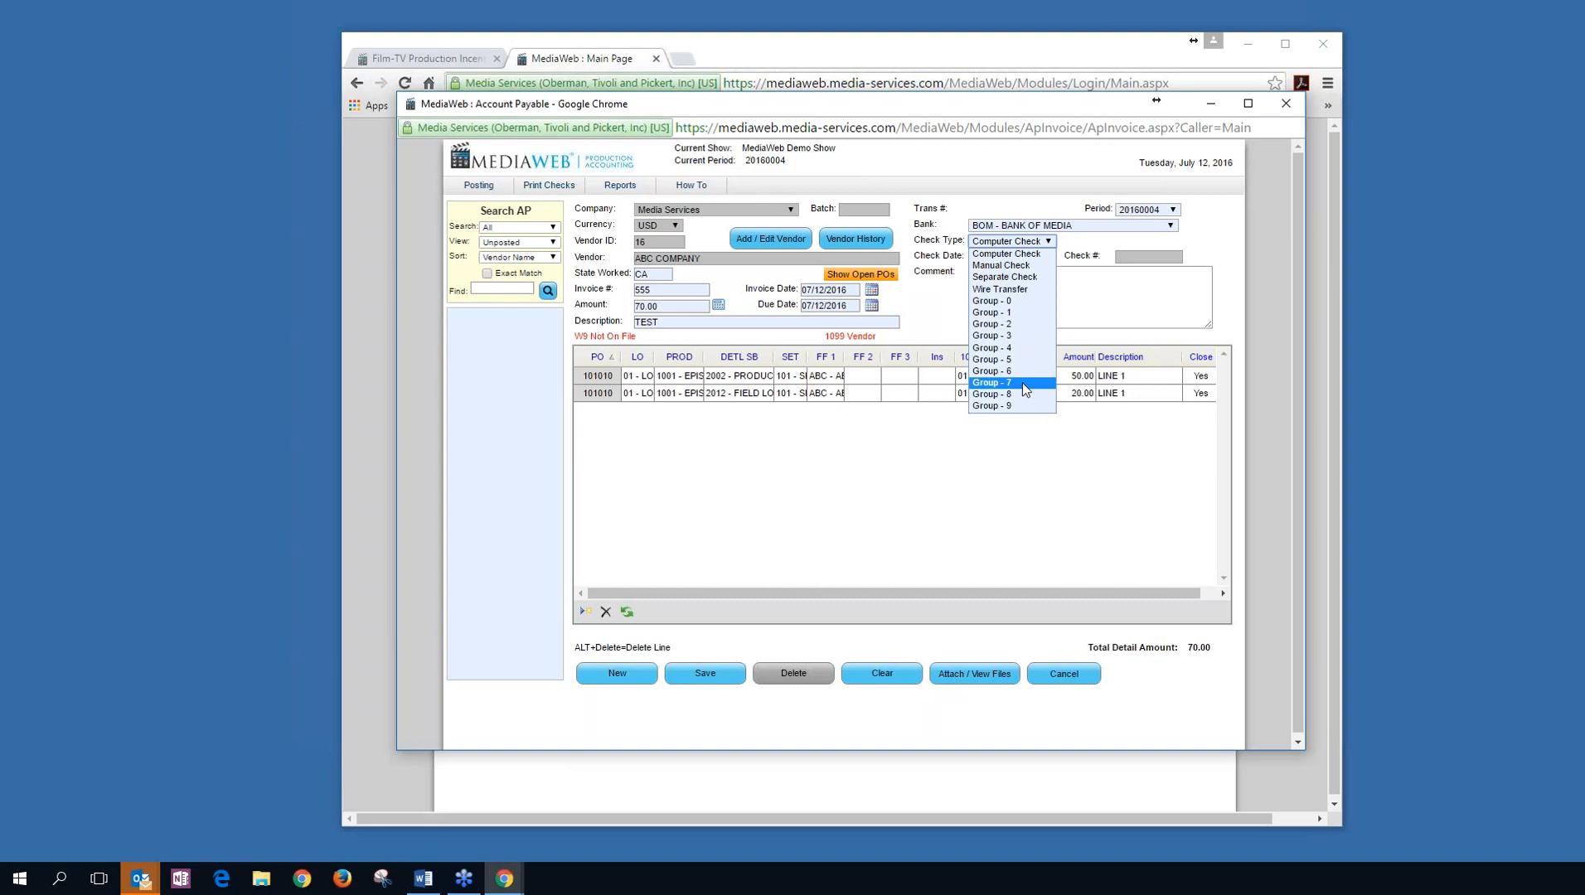
pyautogui.click(1101, 303)
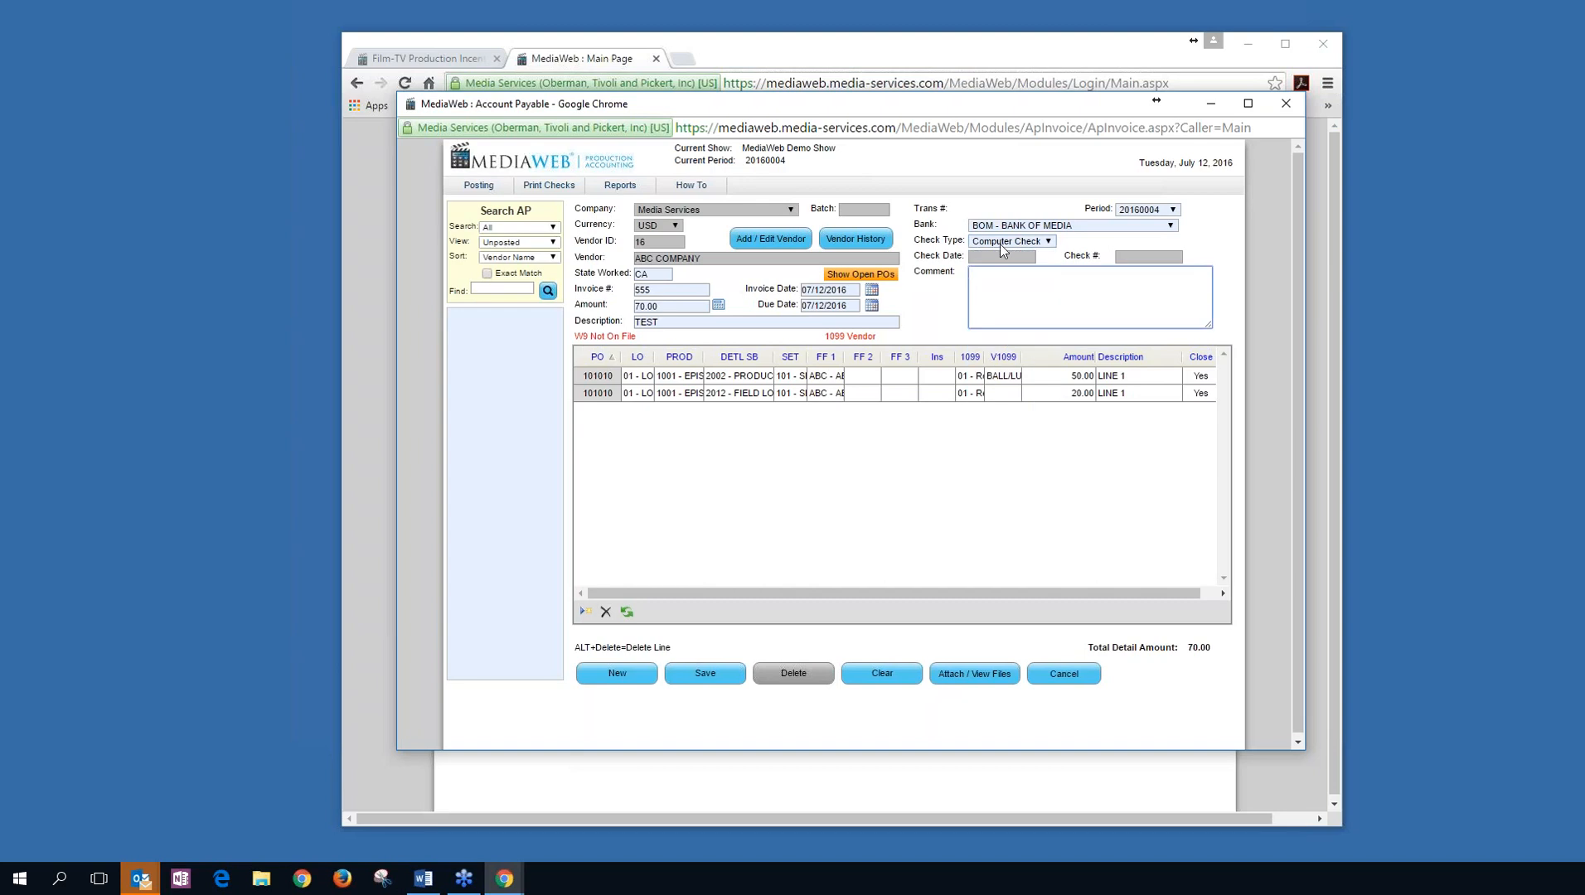
pyautogui.click(705, 673)
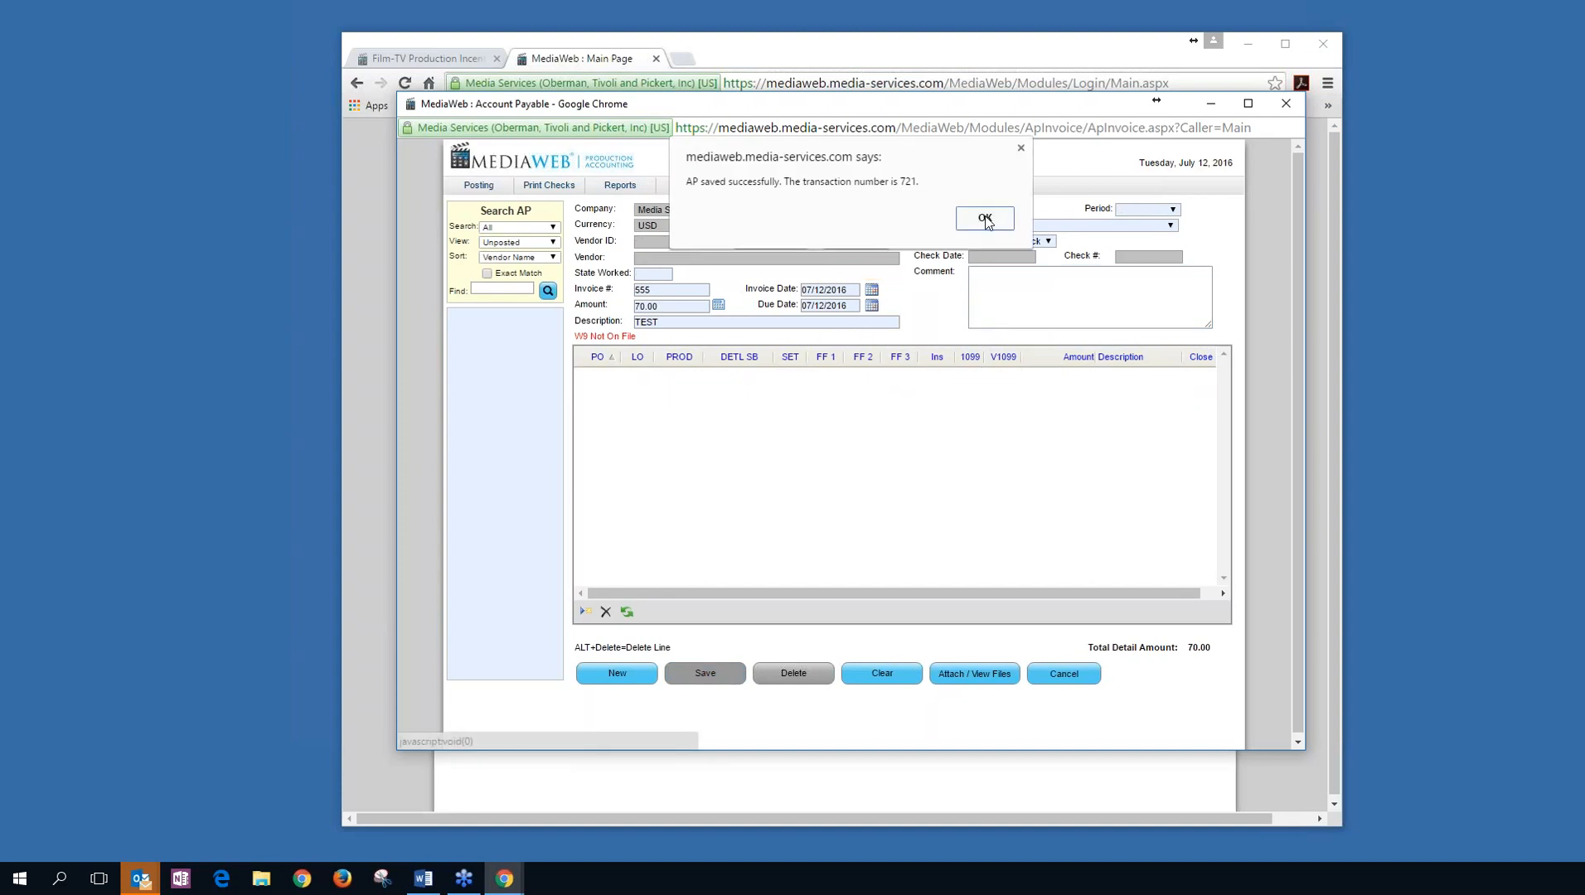
pyautogui.click(986, 218)
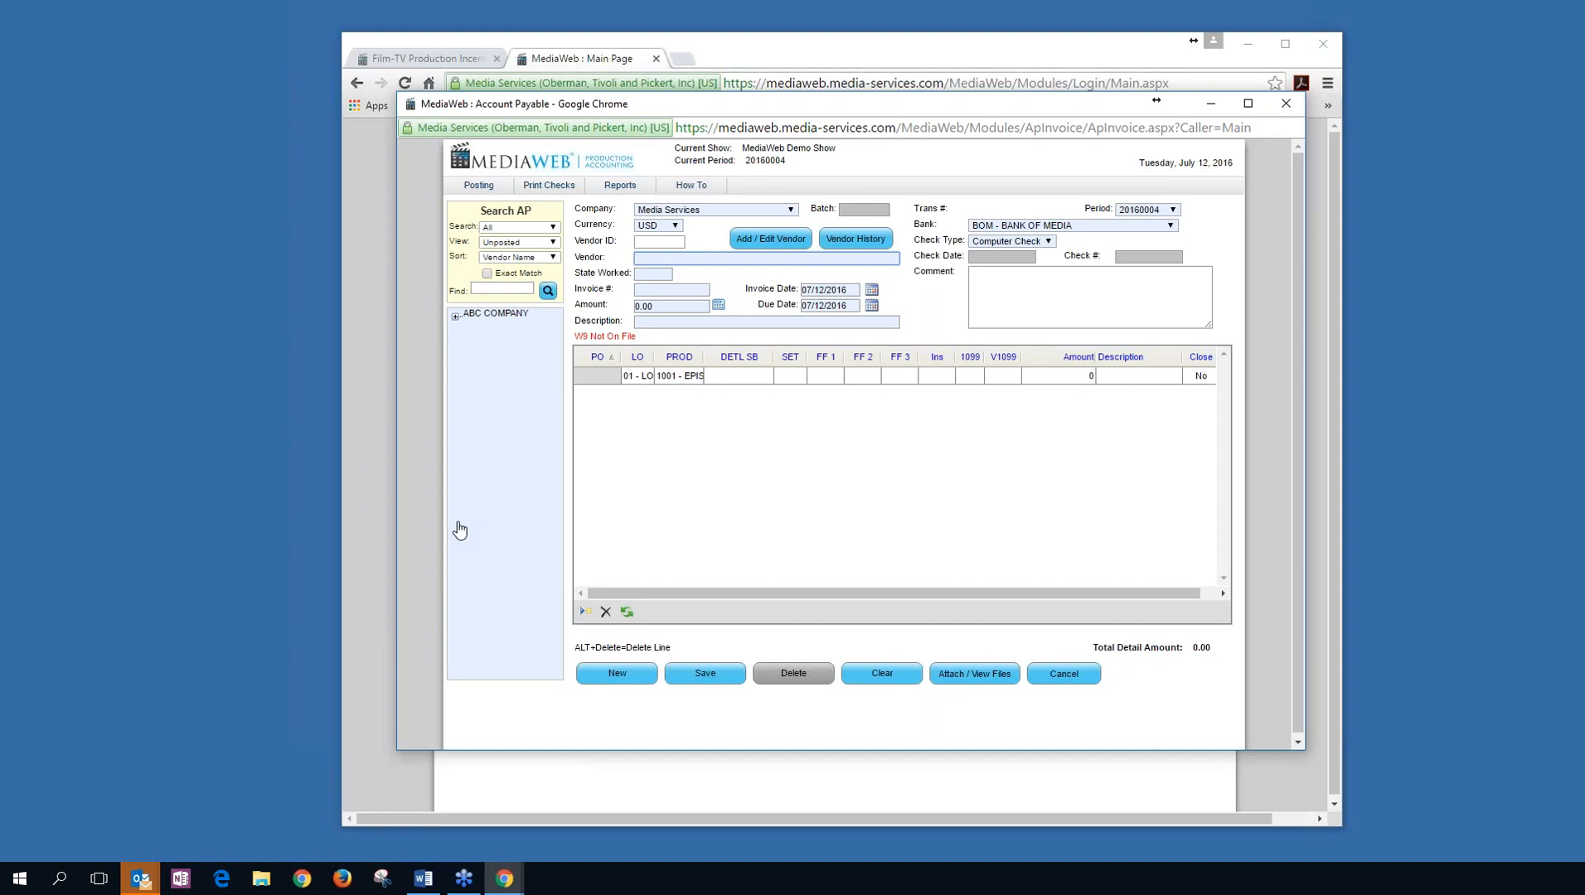
# Switch the invoice list to posted invoices and open ABC COMPANY's invoice 122.
pyautogui.click(553, 243)
pyautogui.click(507, 266)
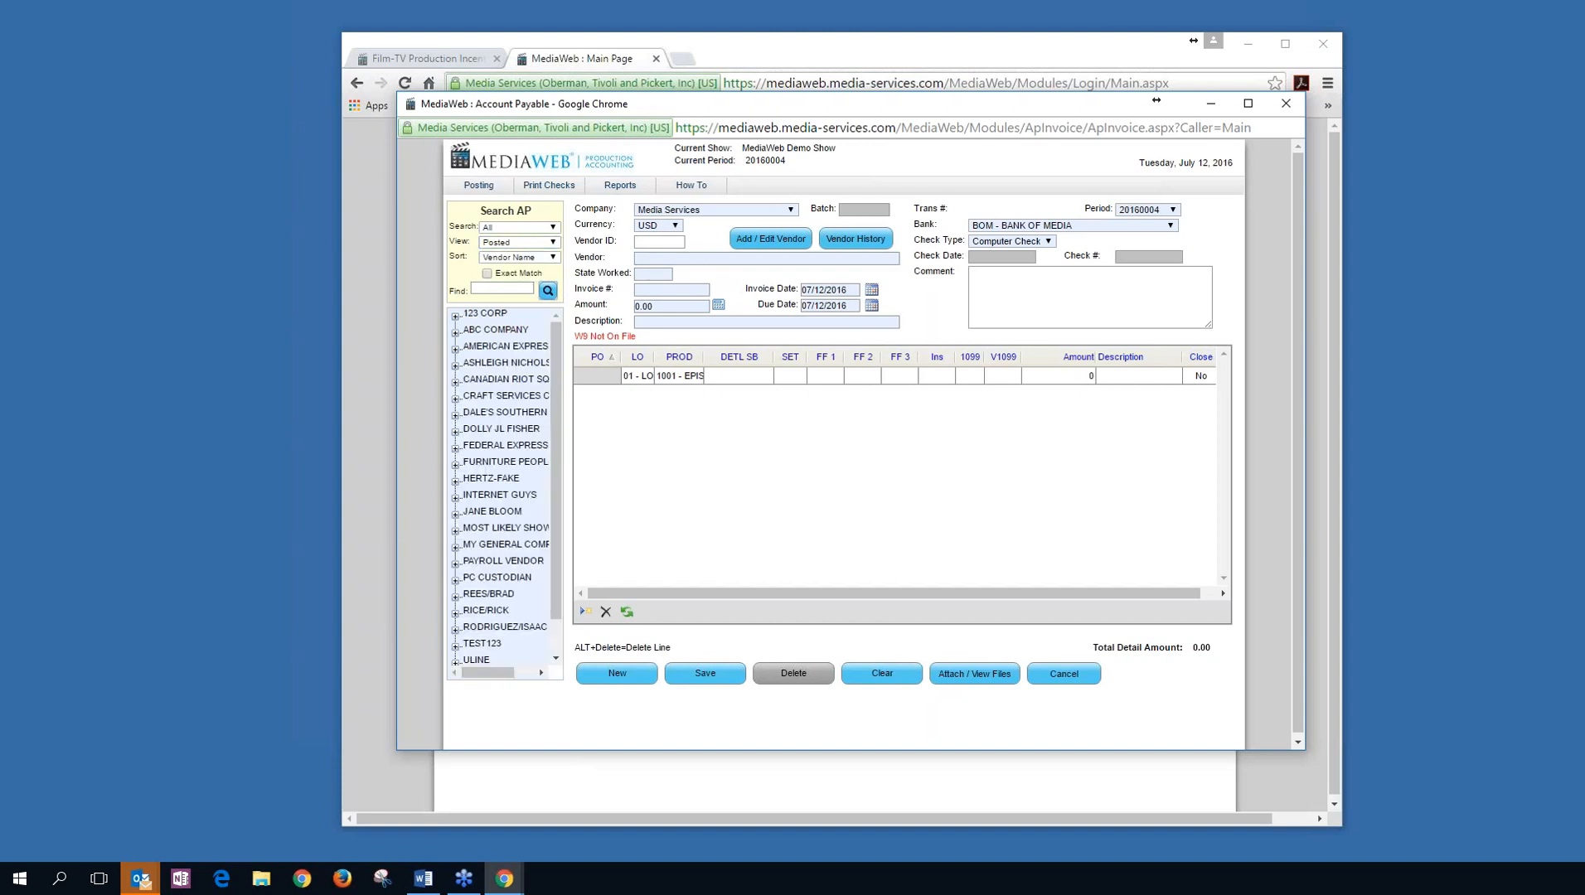
pyautogui.click(455, 332)
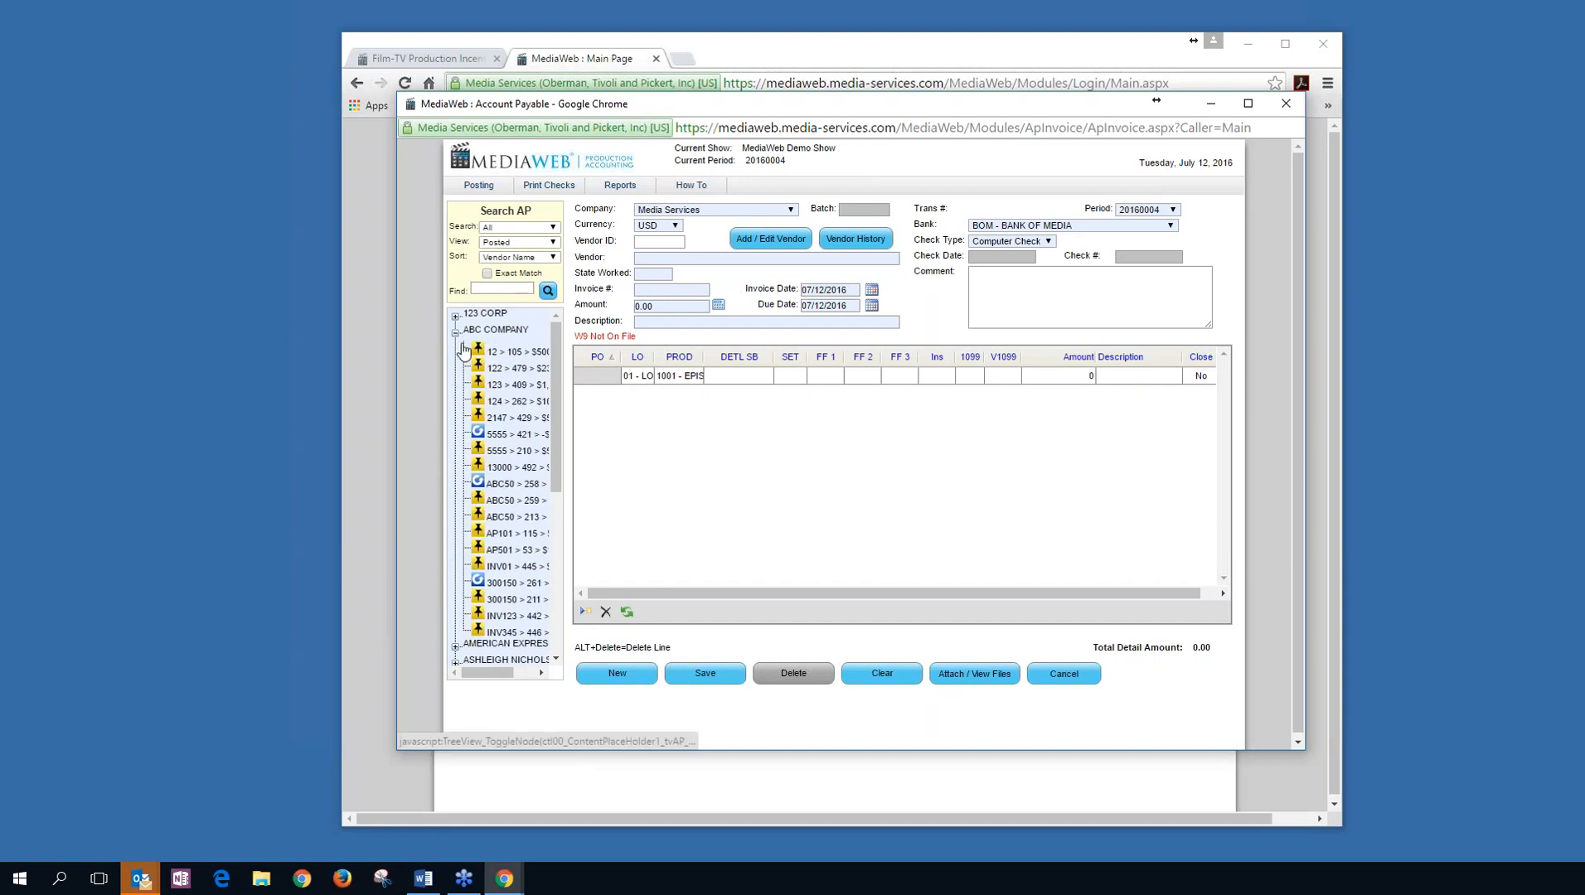
pyautogui.click(507, 369)
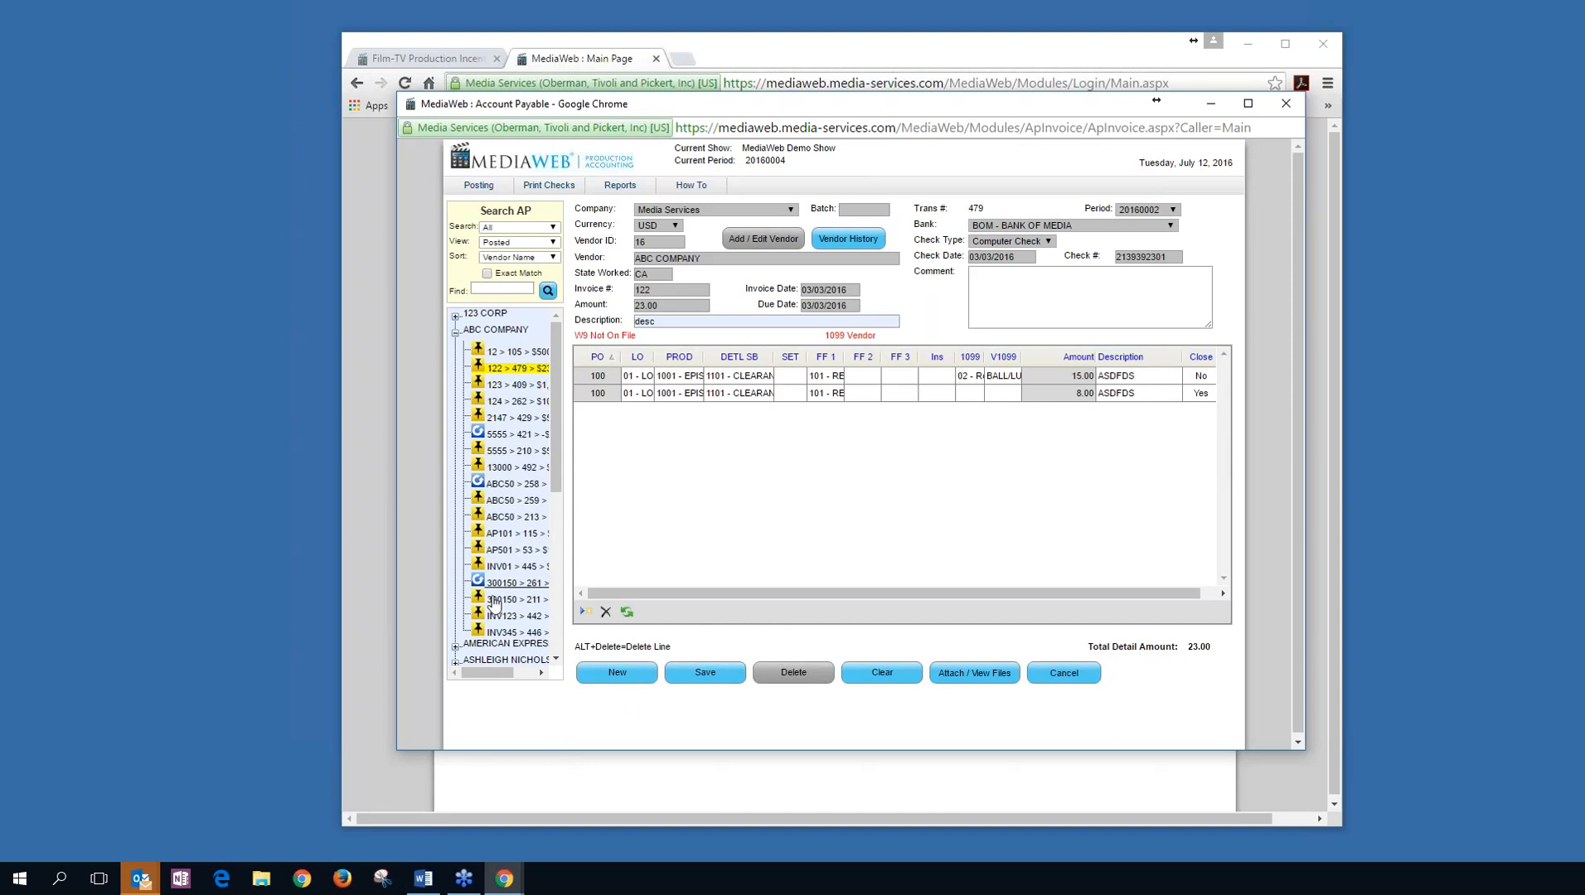
# Search for transaction 479, sorted by item number, and open the 122 > 479 > $23.00 entry.
pyautogui.moveTo(481, 672)
pyautogui.mouseDown()
pyautogui.moveTo(522, 677)
pyautogui.moveTo(482, 674)
pyautogui.mouseUp()
pyautogui.write('479')
pyautogui.click(553, 258)
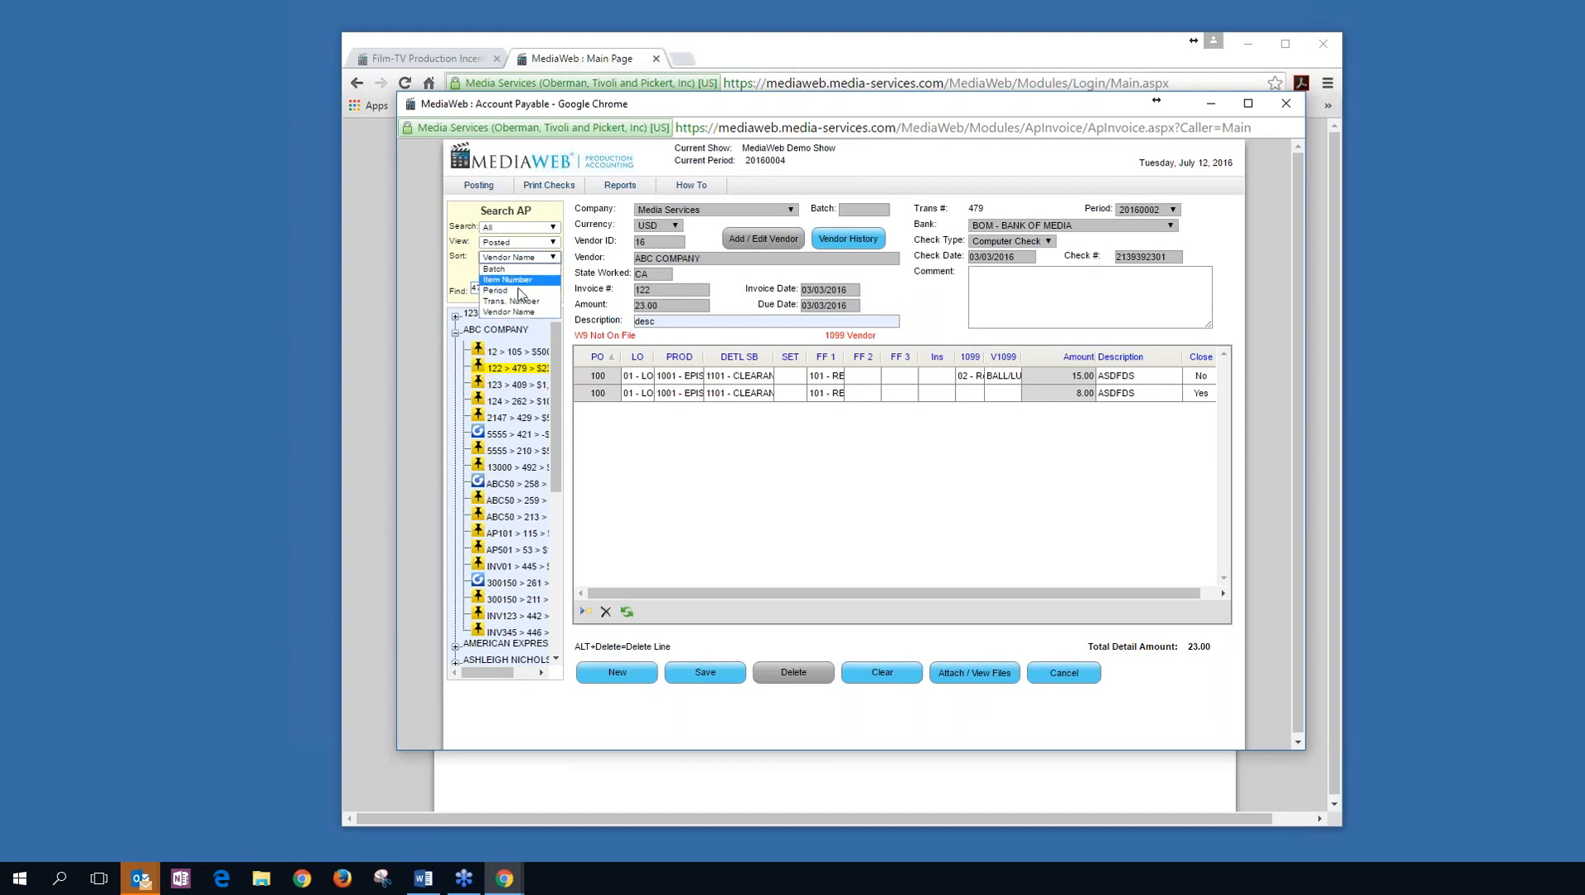
pyautogui.click(520, 297)
pyautogui.click(545, 292)
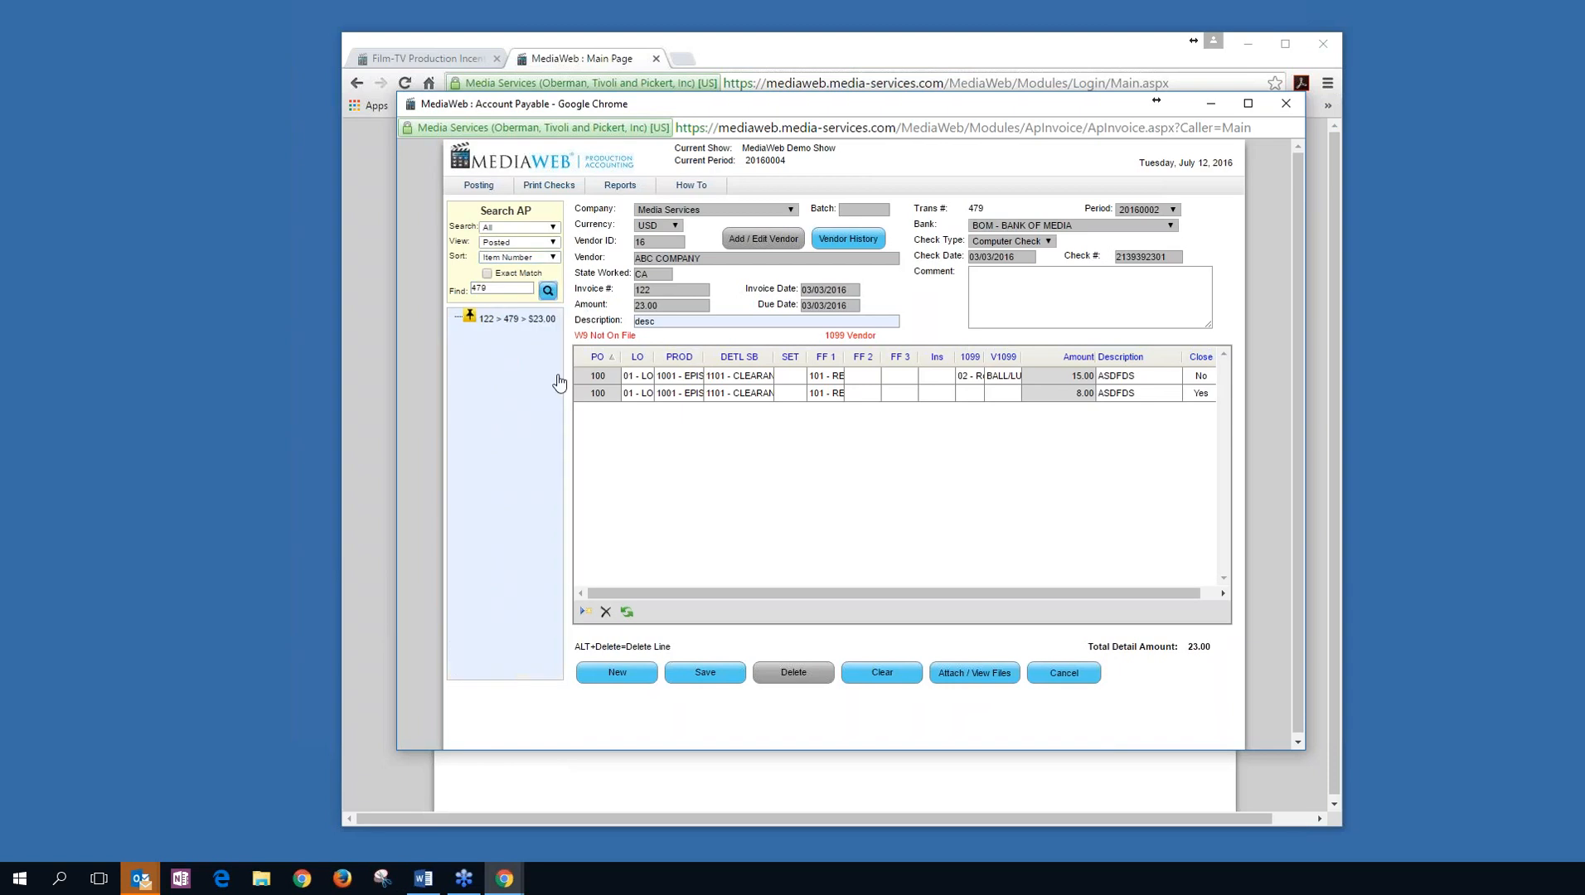
pyautogui.click(520, 322)
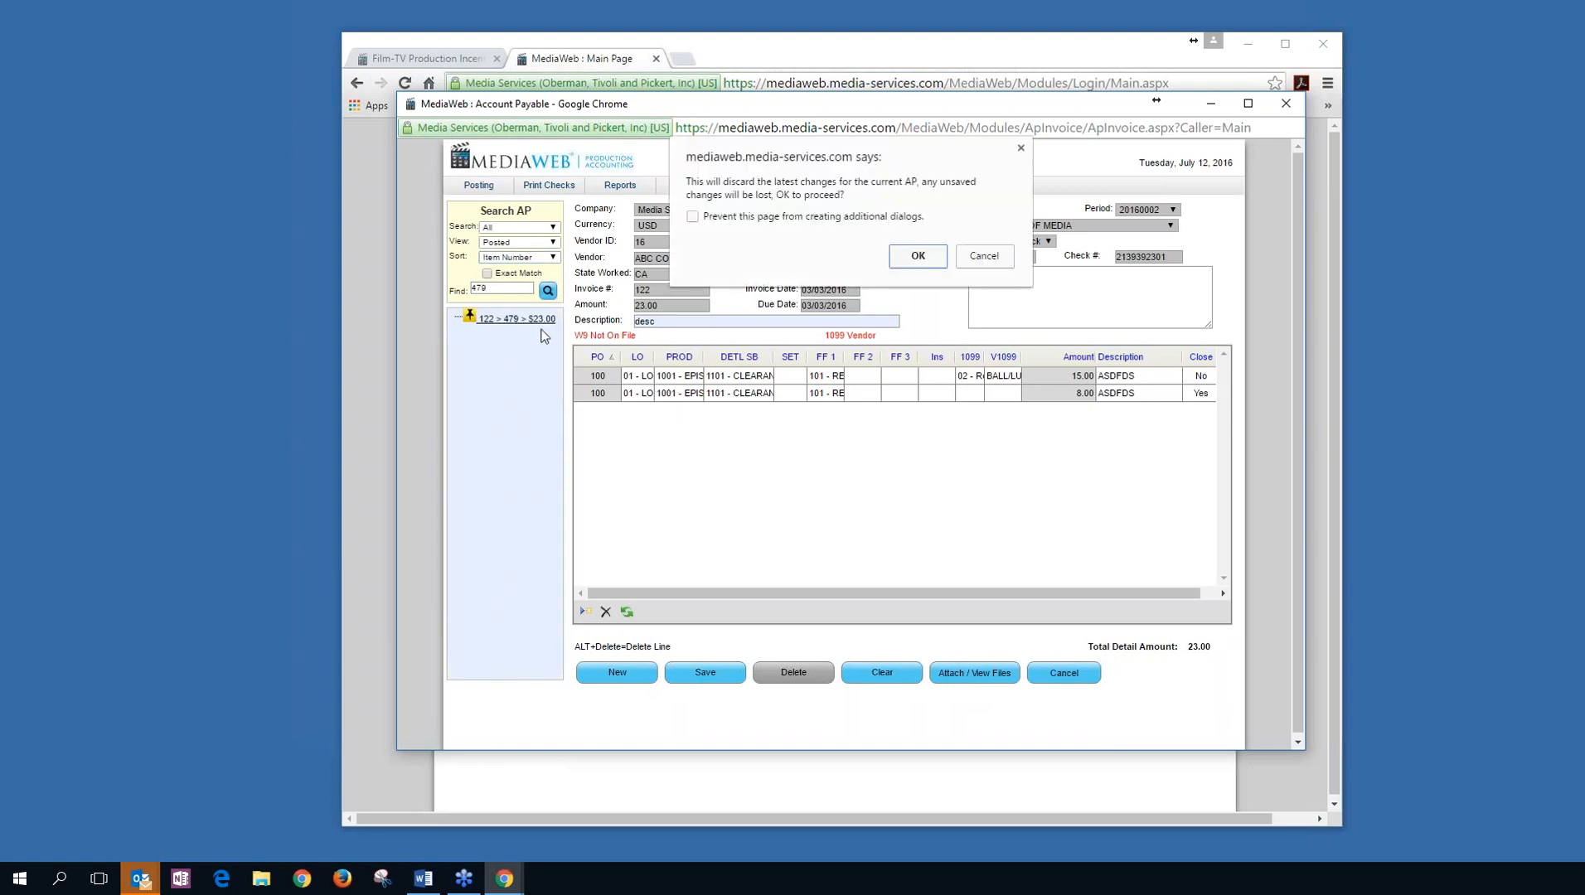
# Change transaction 479's first line account to 2002 - PRODUCTION MANAGER, save, and reopen it.
pyautogui.click(918, 257)
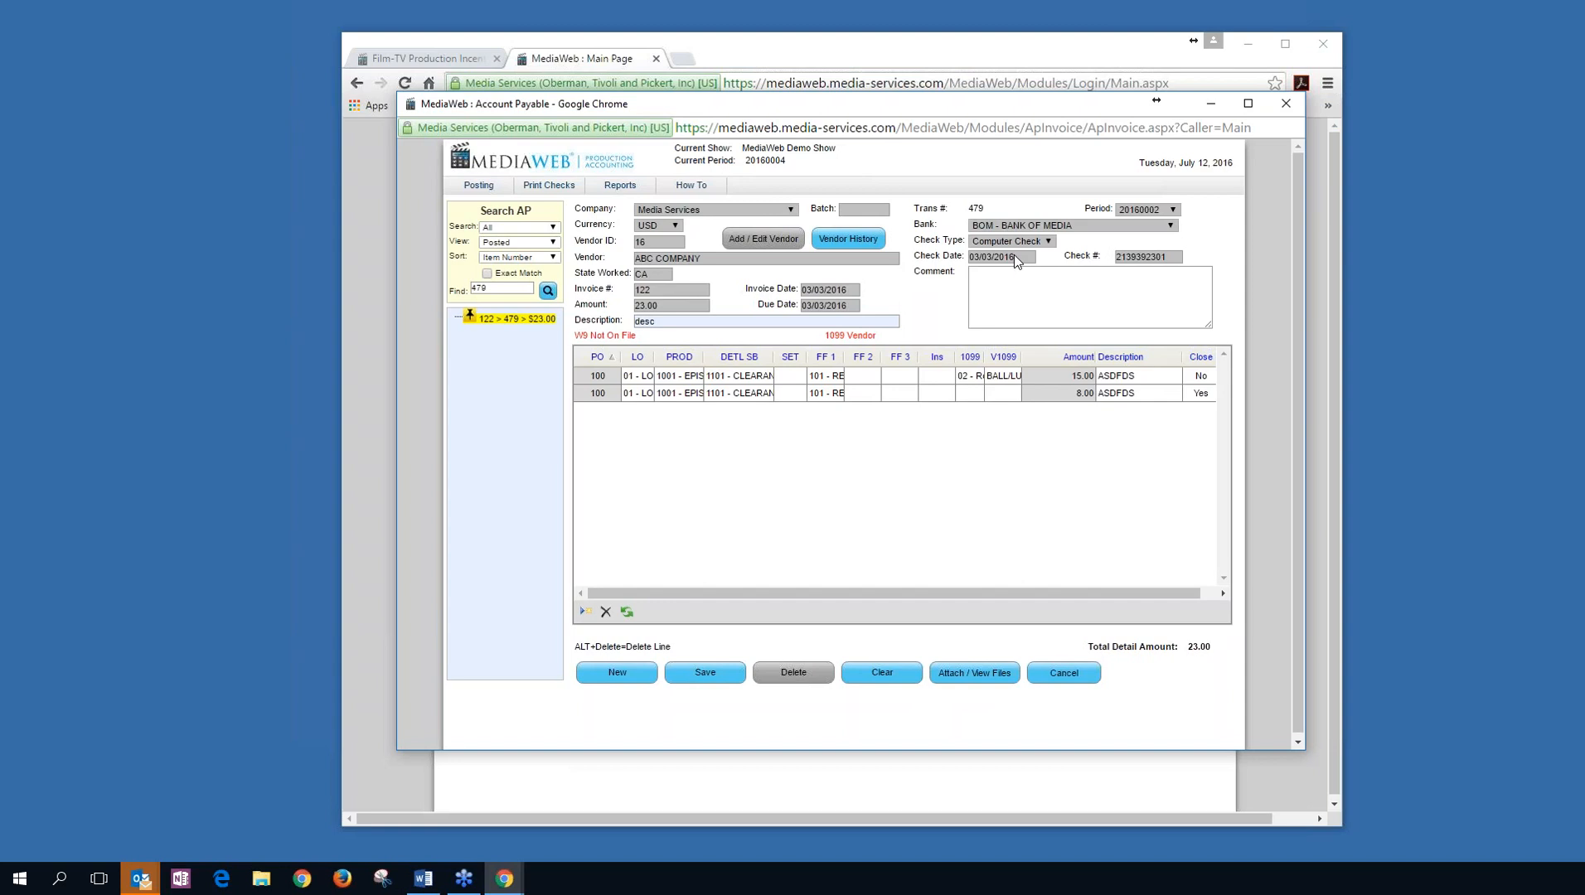
pyautogui.click(738, 377)
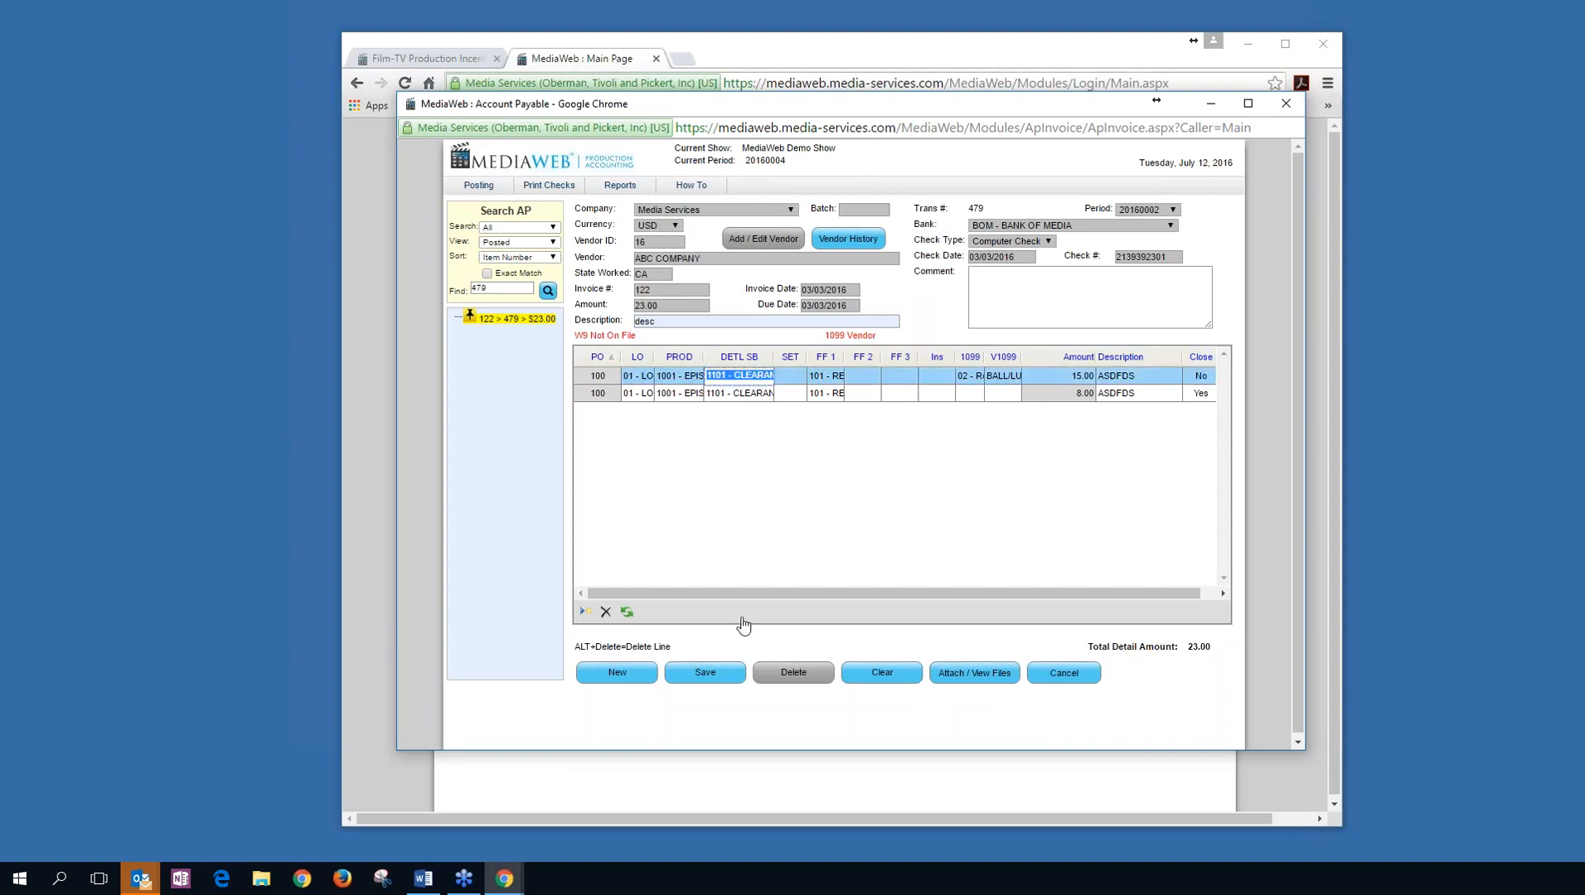
pyautogui.write('200')
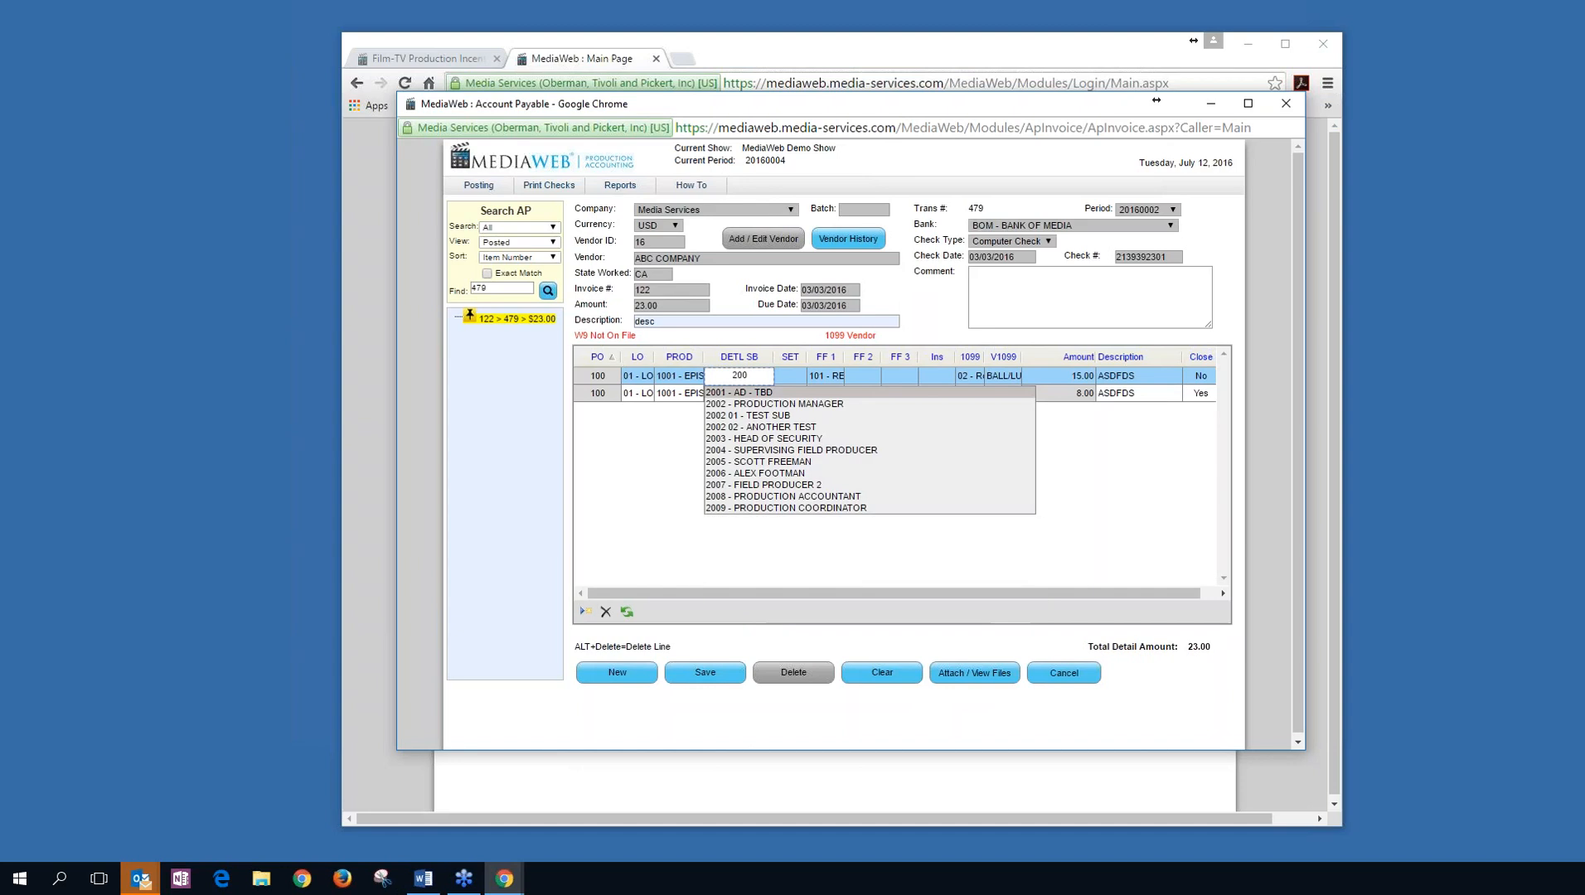
pyautogui.click(738, 404)
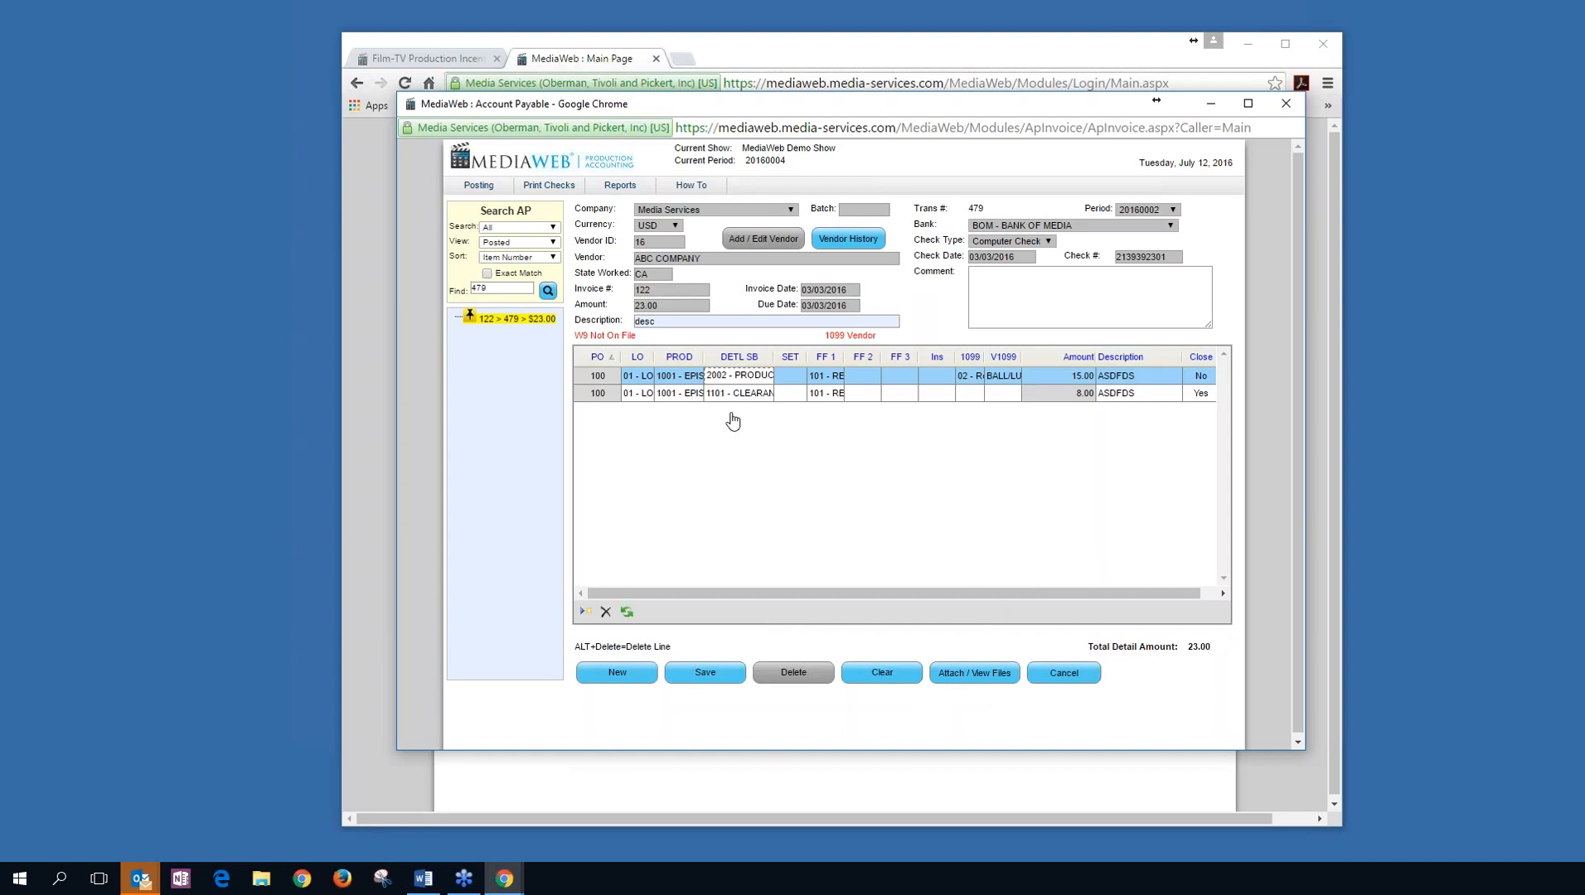
pyautogui.click(714, 679)
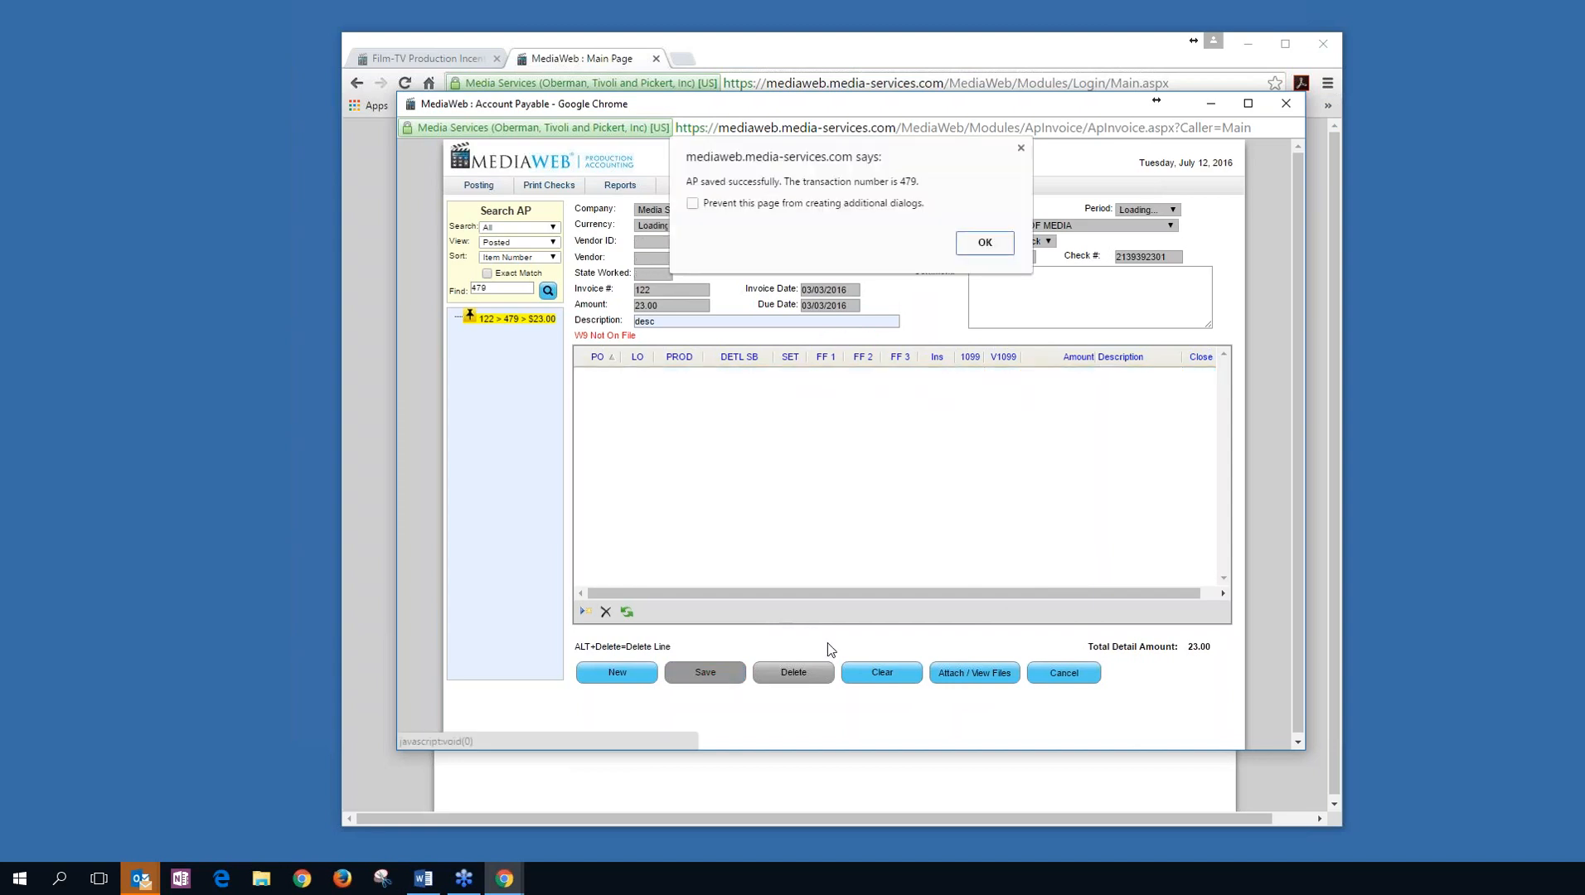
pyautogui.click(996, 251)
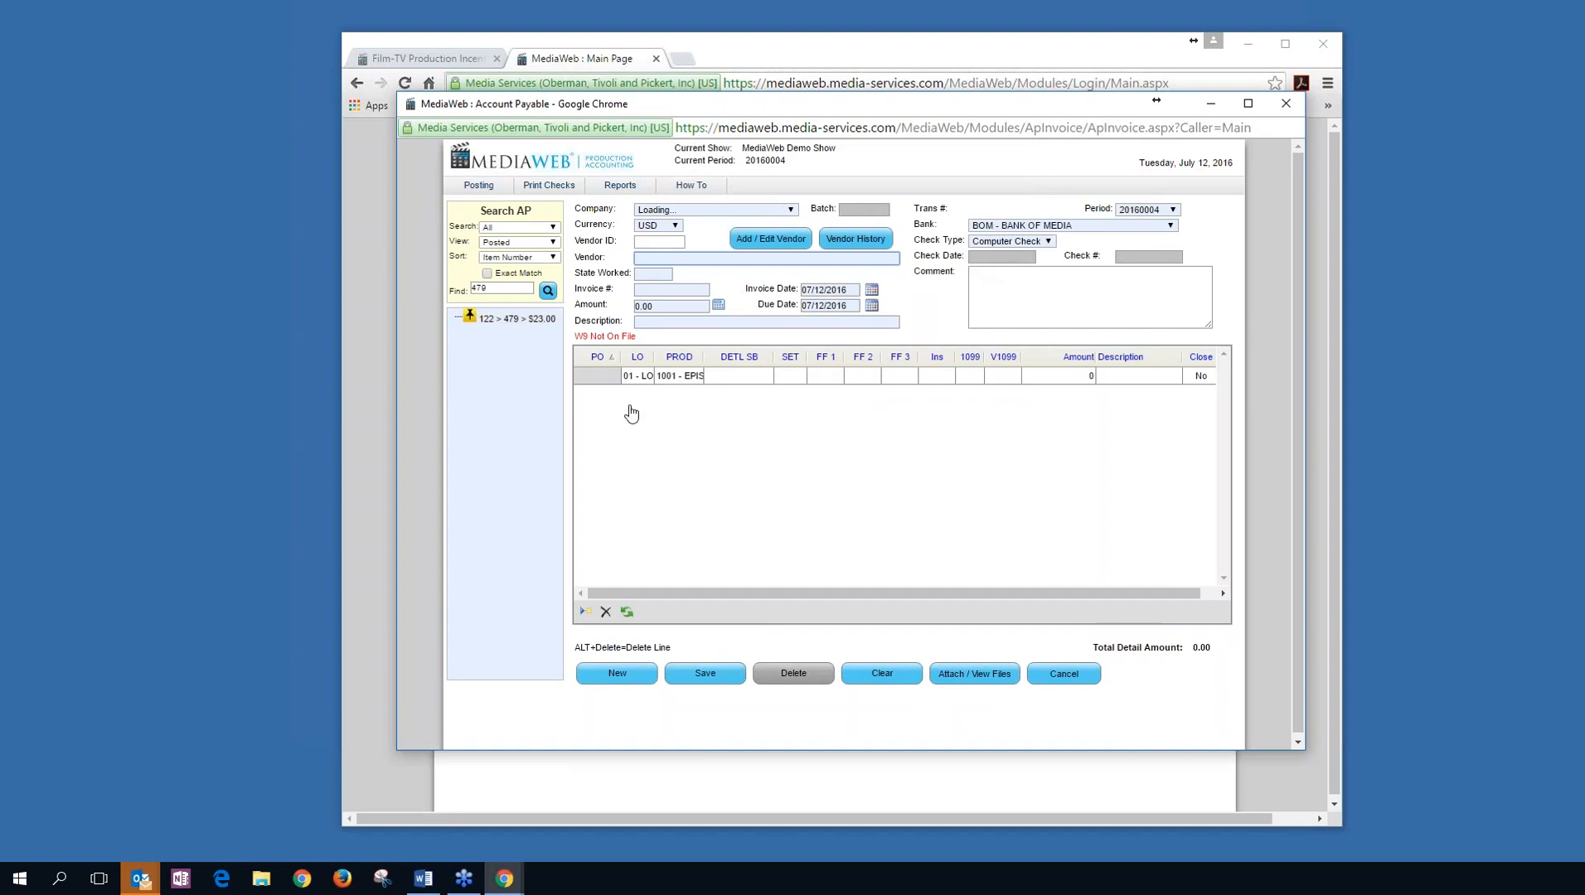
pyautogui.click(516, 319)
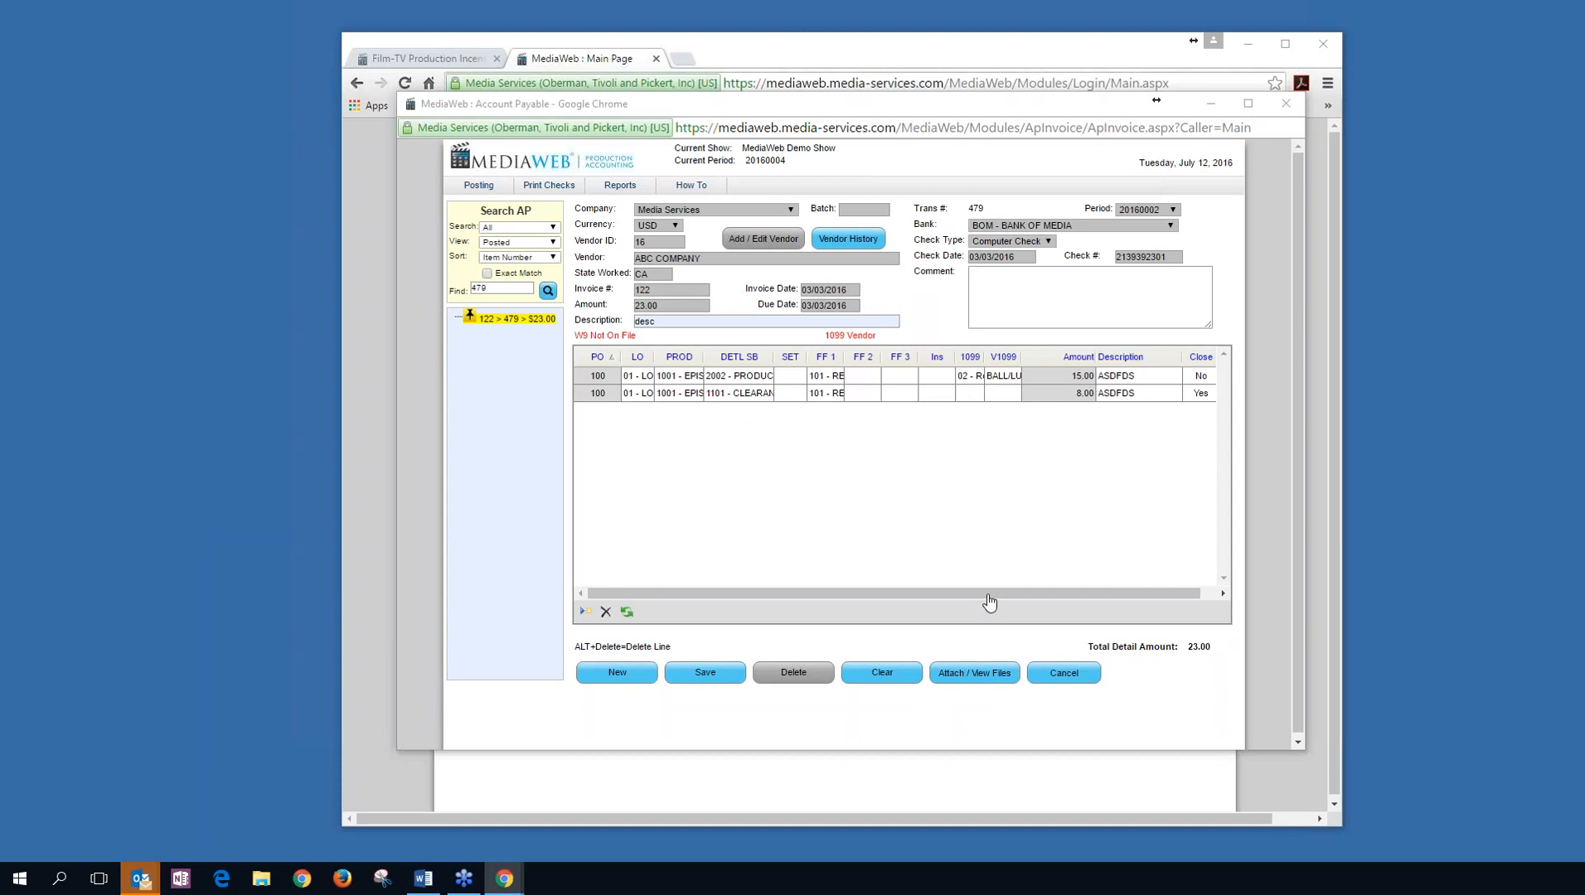
# List unposted entries, clear the 479 search, and open invoice 555 > 721 > $70.00.
pyautogui.click(1028, 595)
pyautogui.moveTo(1028, 595); pyautogui.dragTo(1045, 595)
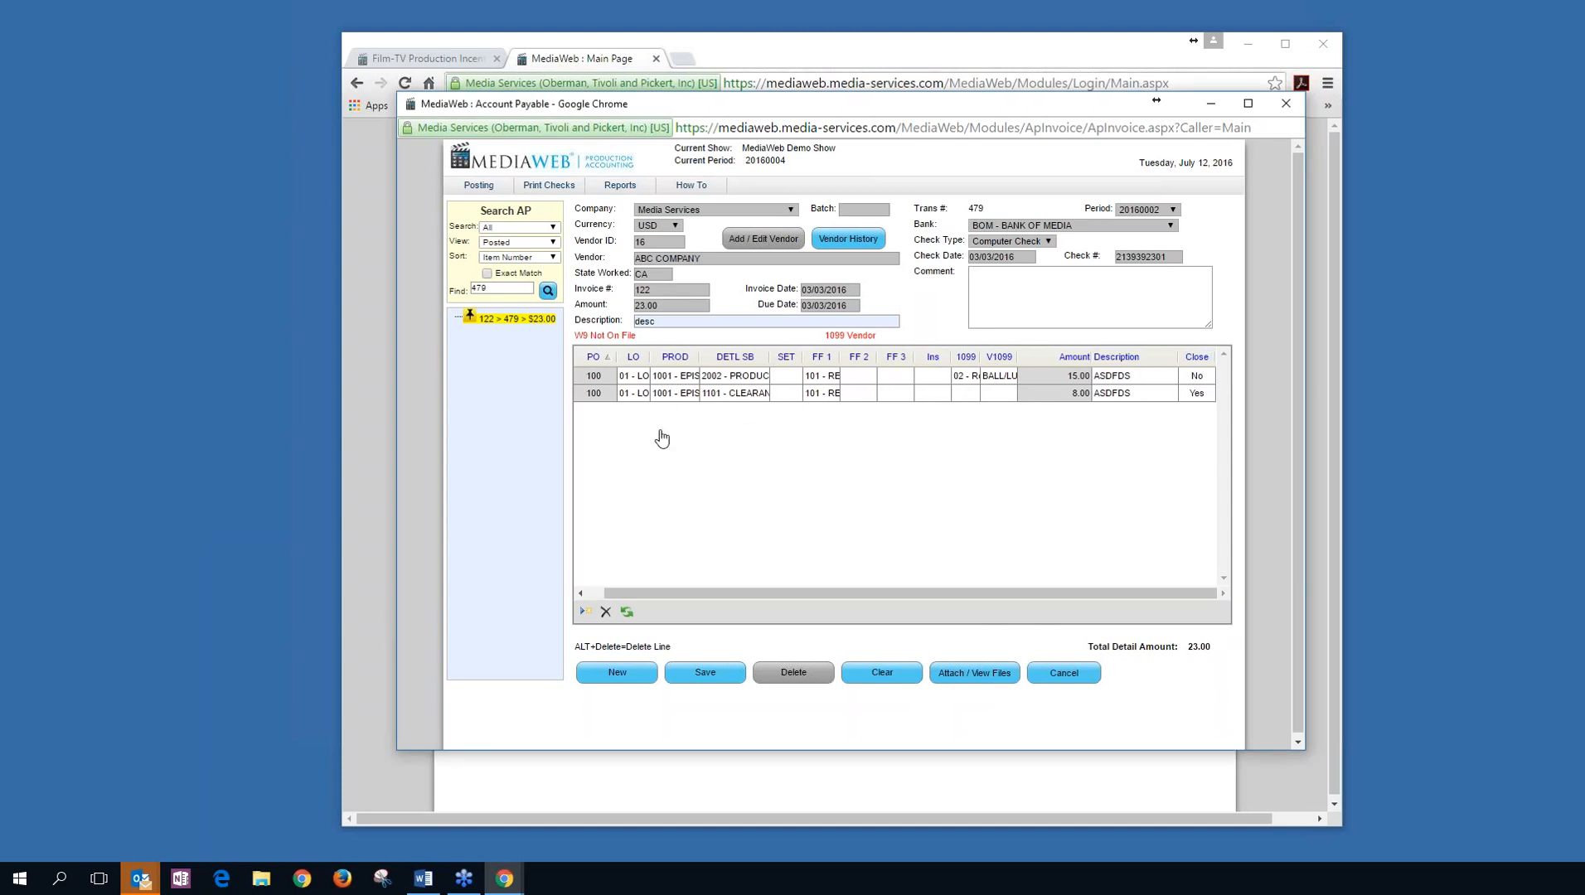
pyautogui.click(515, 261)
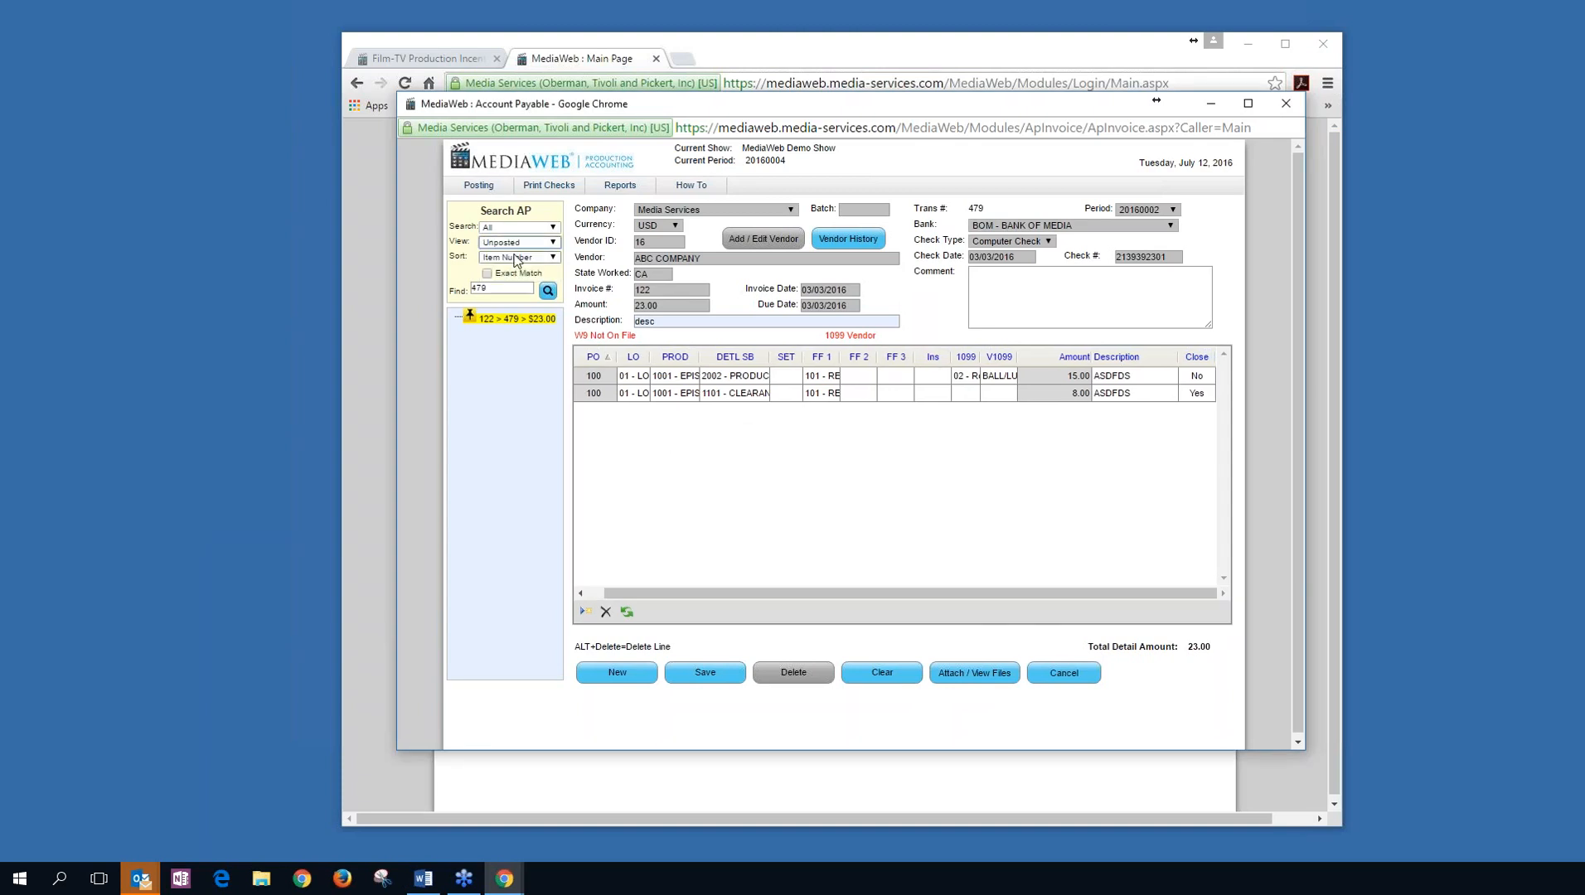
pyautogui.click(548, 292)
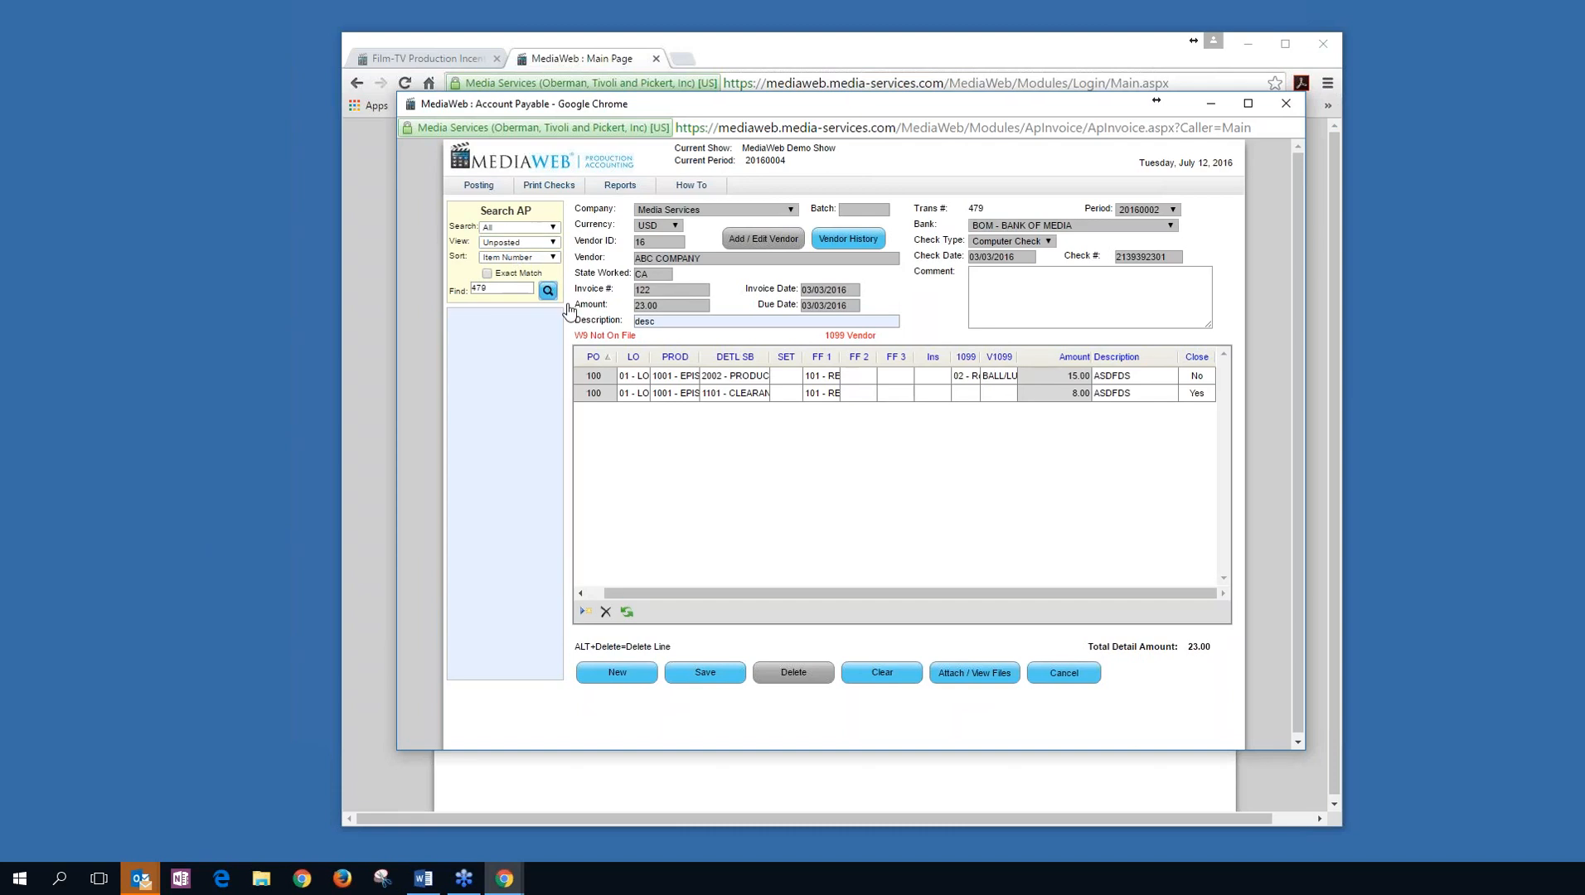
pyautogui.moveTo(497, 289); pyautogui.dragTo(445, 294)
pyautogui.press('BackSpace')
pyautogui.click(548, 291)
pyautogui.click(515, 319)
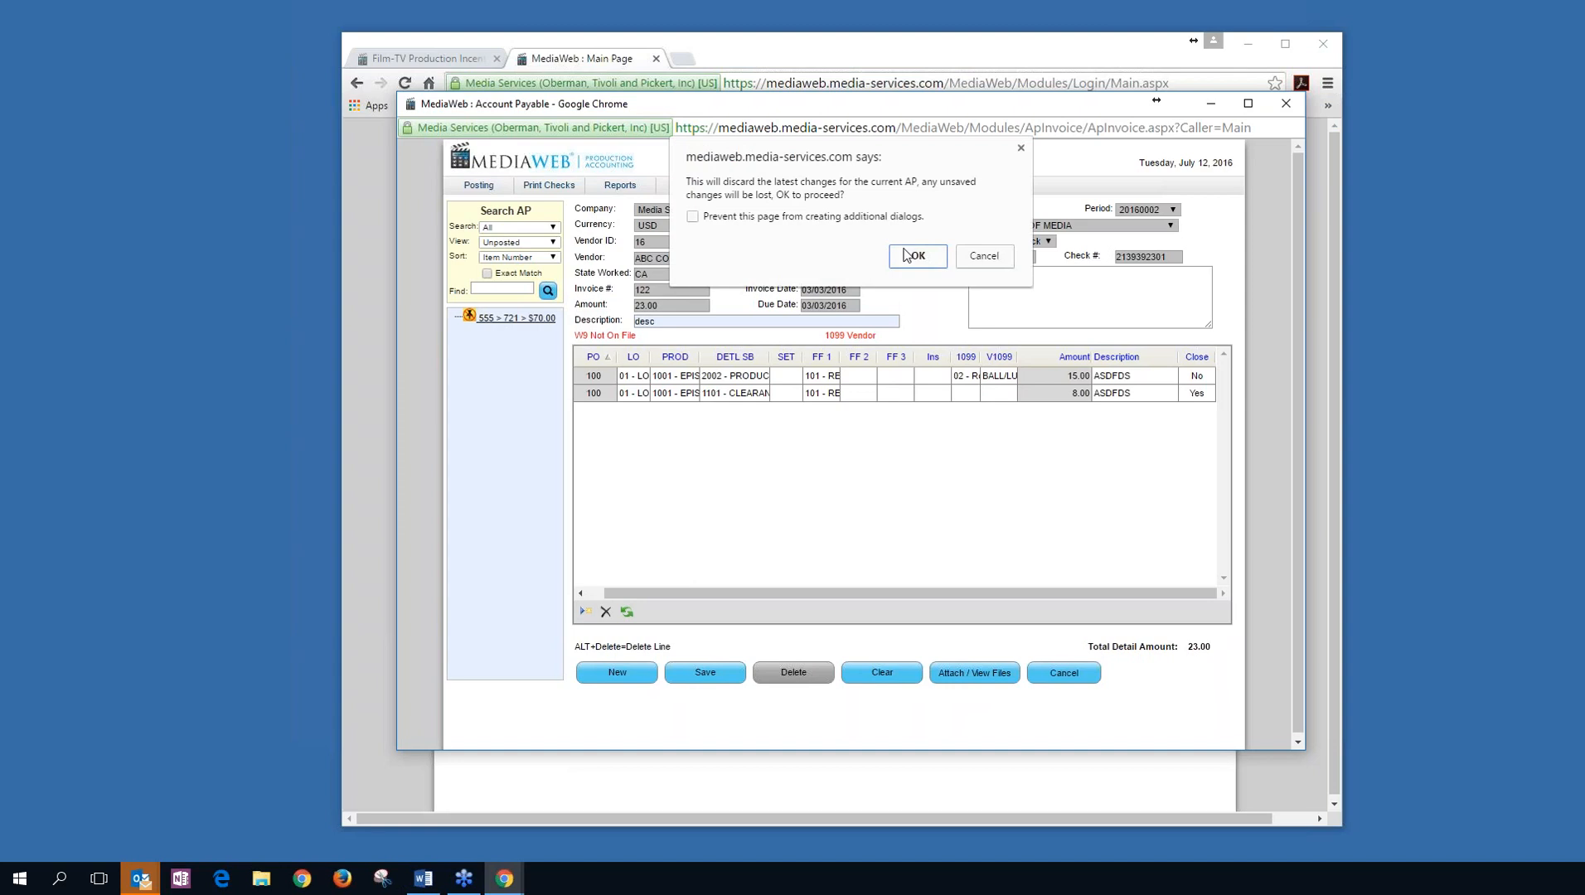
pyautogui.click(913, 255)
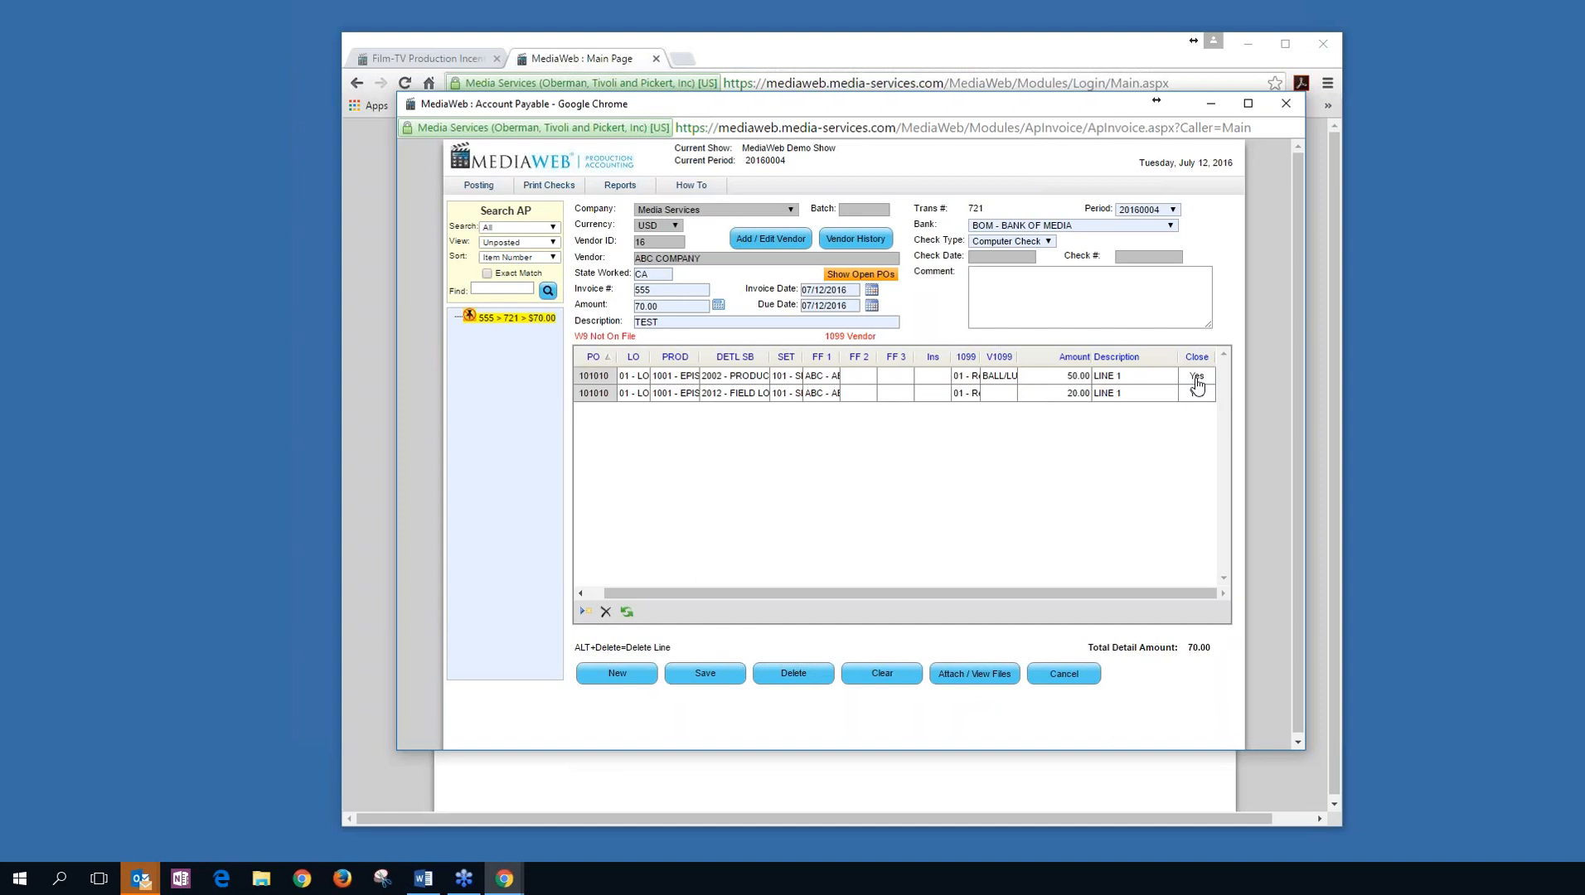
# Reduce the first PO line's amount from 50 to 40, keeping that line open.
pyautogui.click(1076, 377)
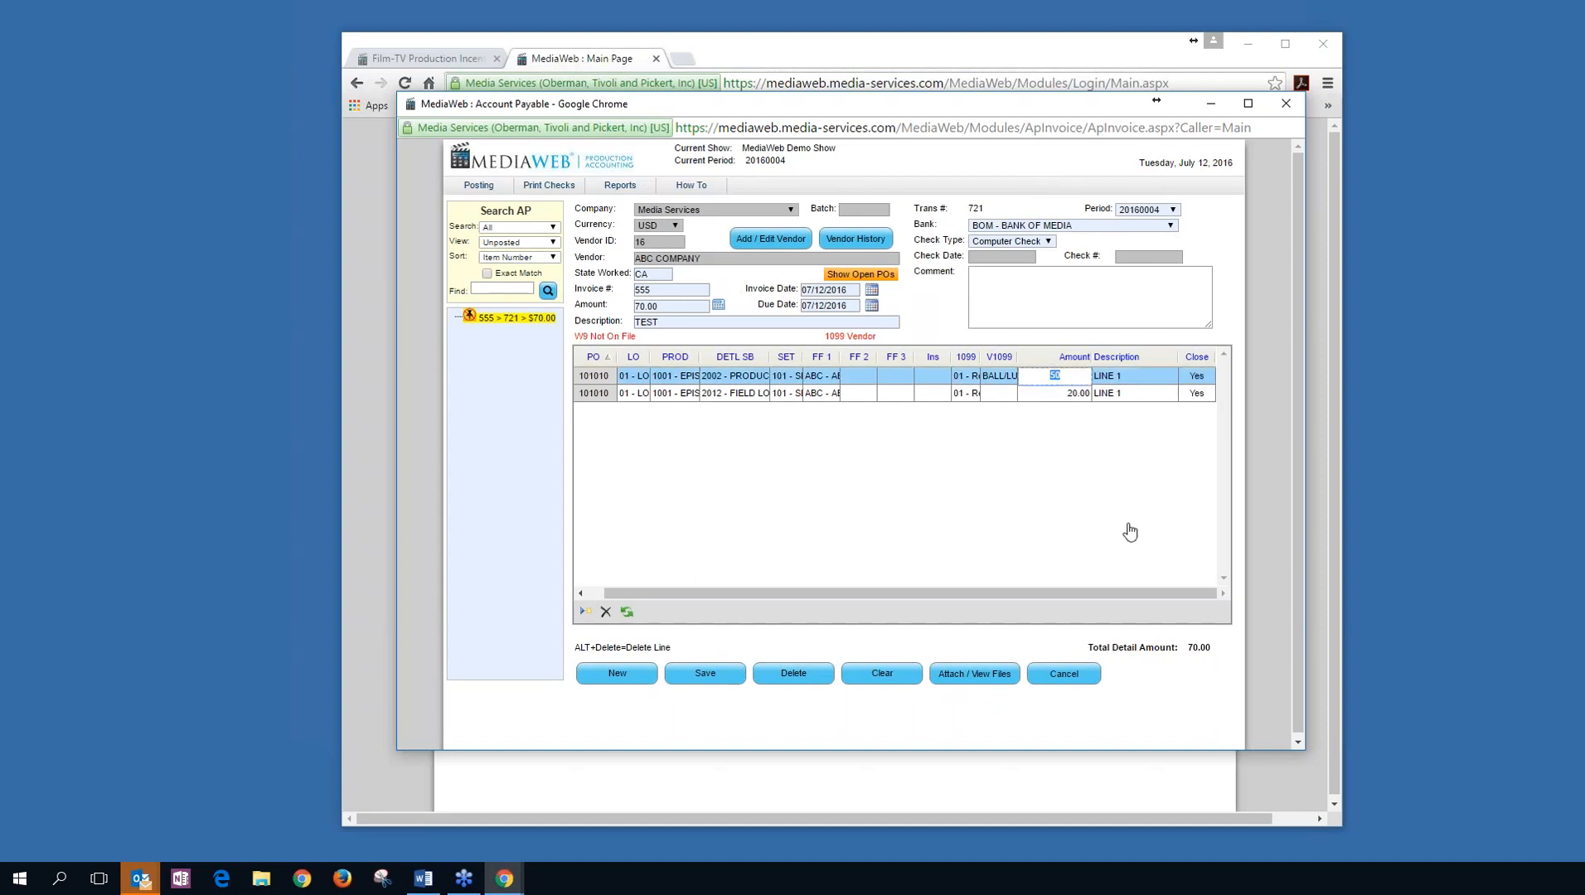
pyautogui.write('40')
pyautogui.press('Tab')
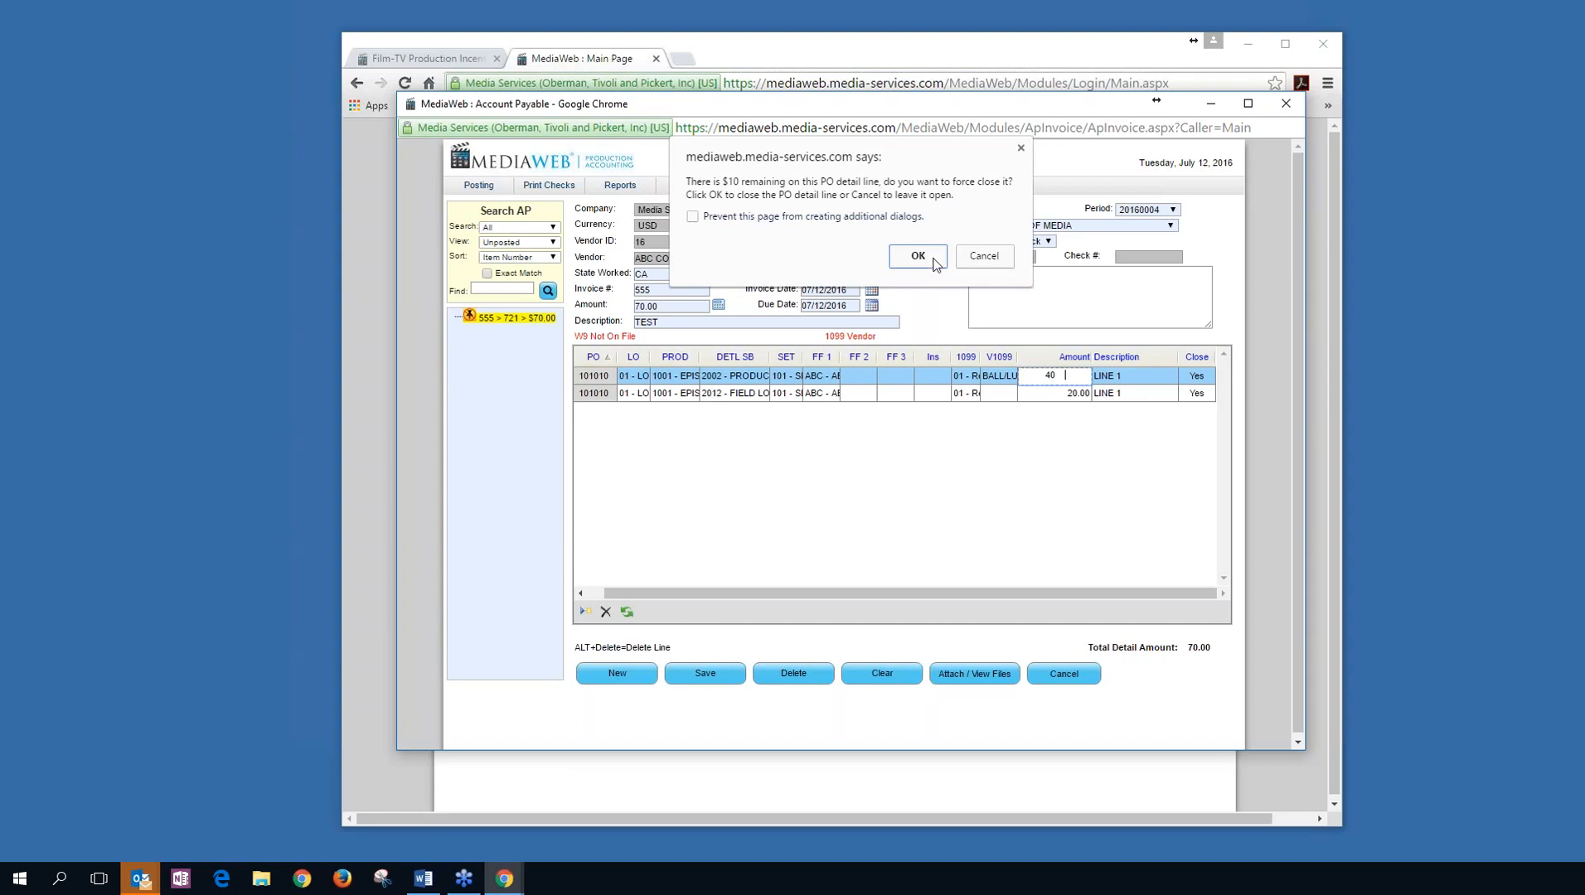
pyautogui.click(986, 256)
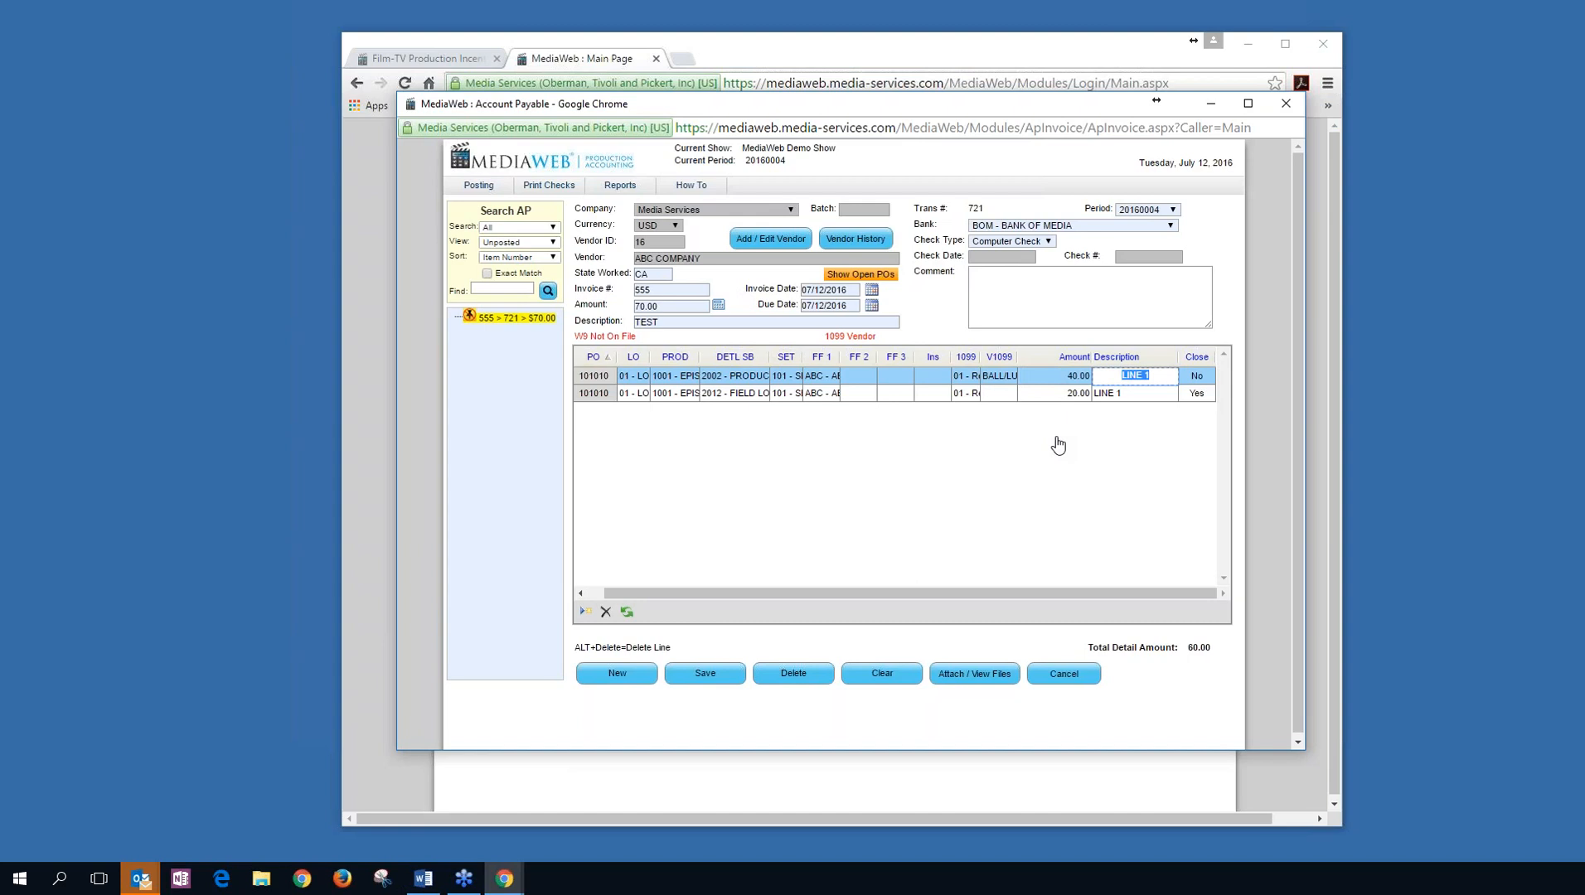
pyautogui.click(50, 473)
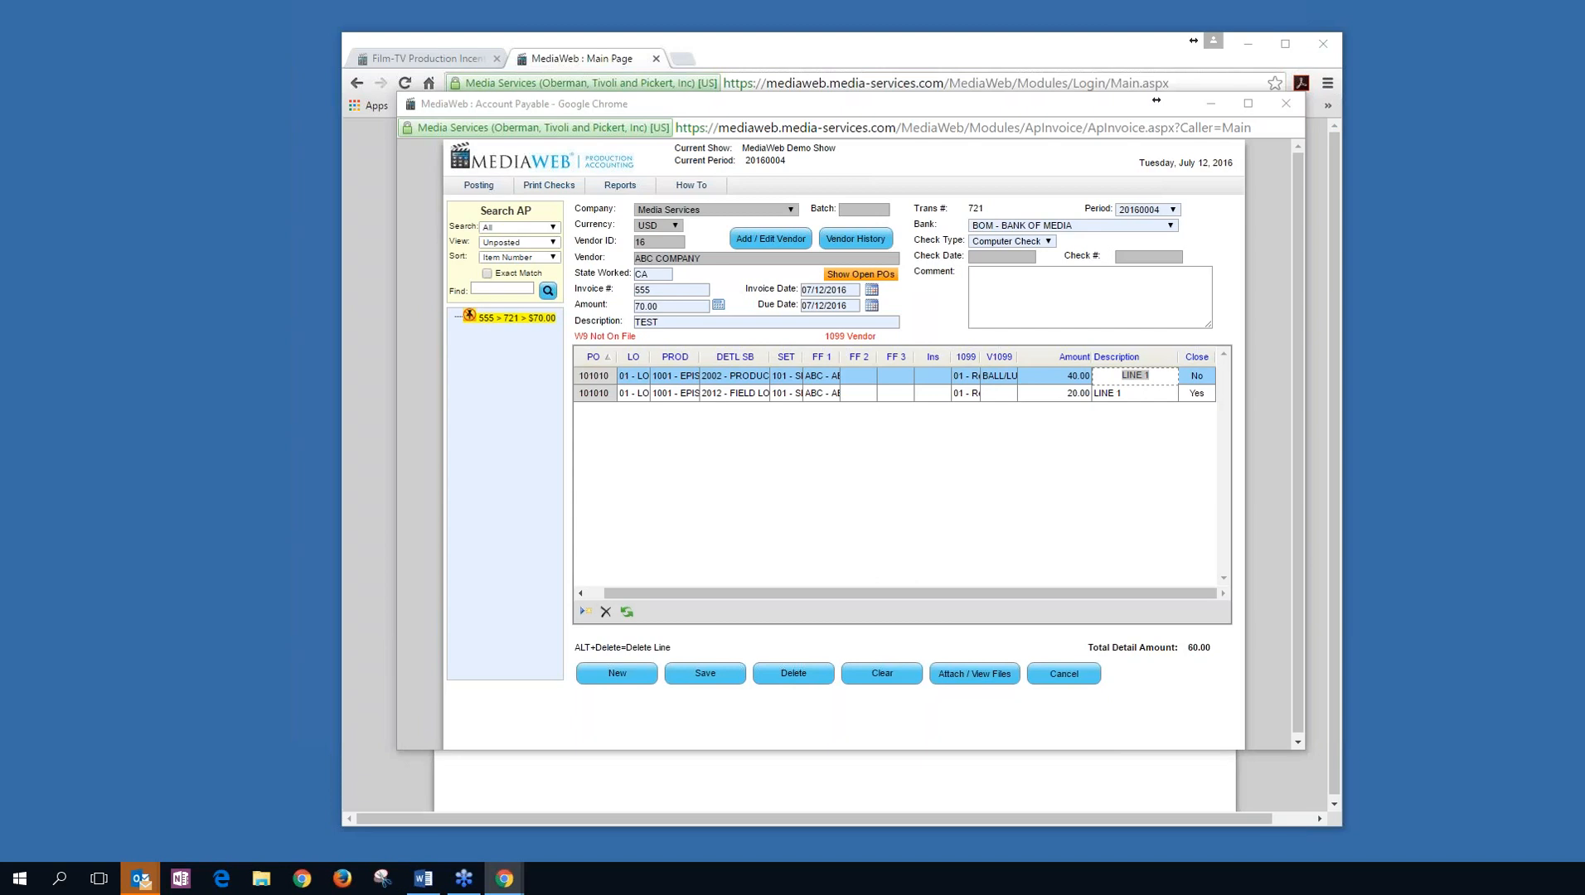
# Save invoice 721, accepting the change of the invoice amount to 60.00.
pyautogui.click(709, 679)
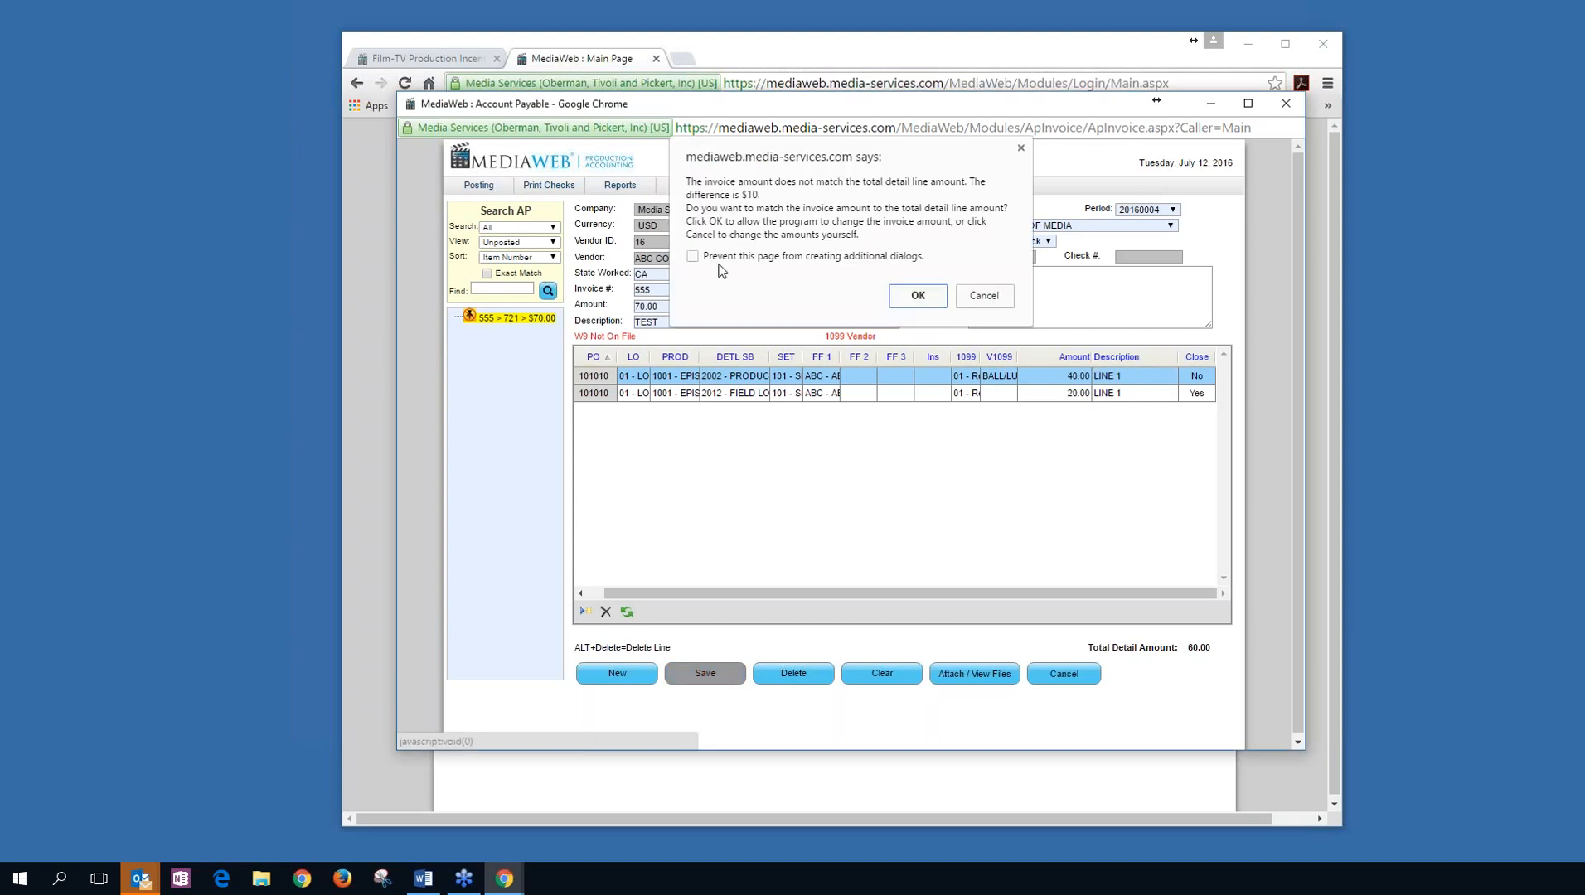
pyautogui.click(917, 296)
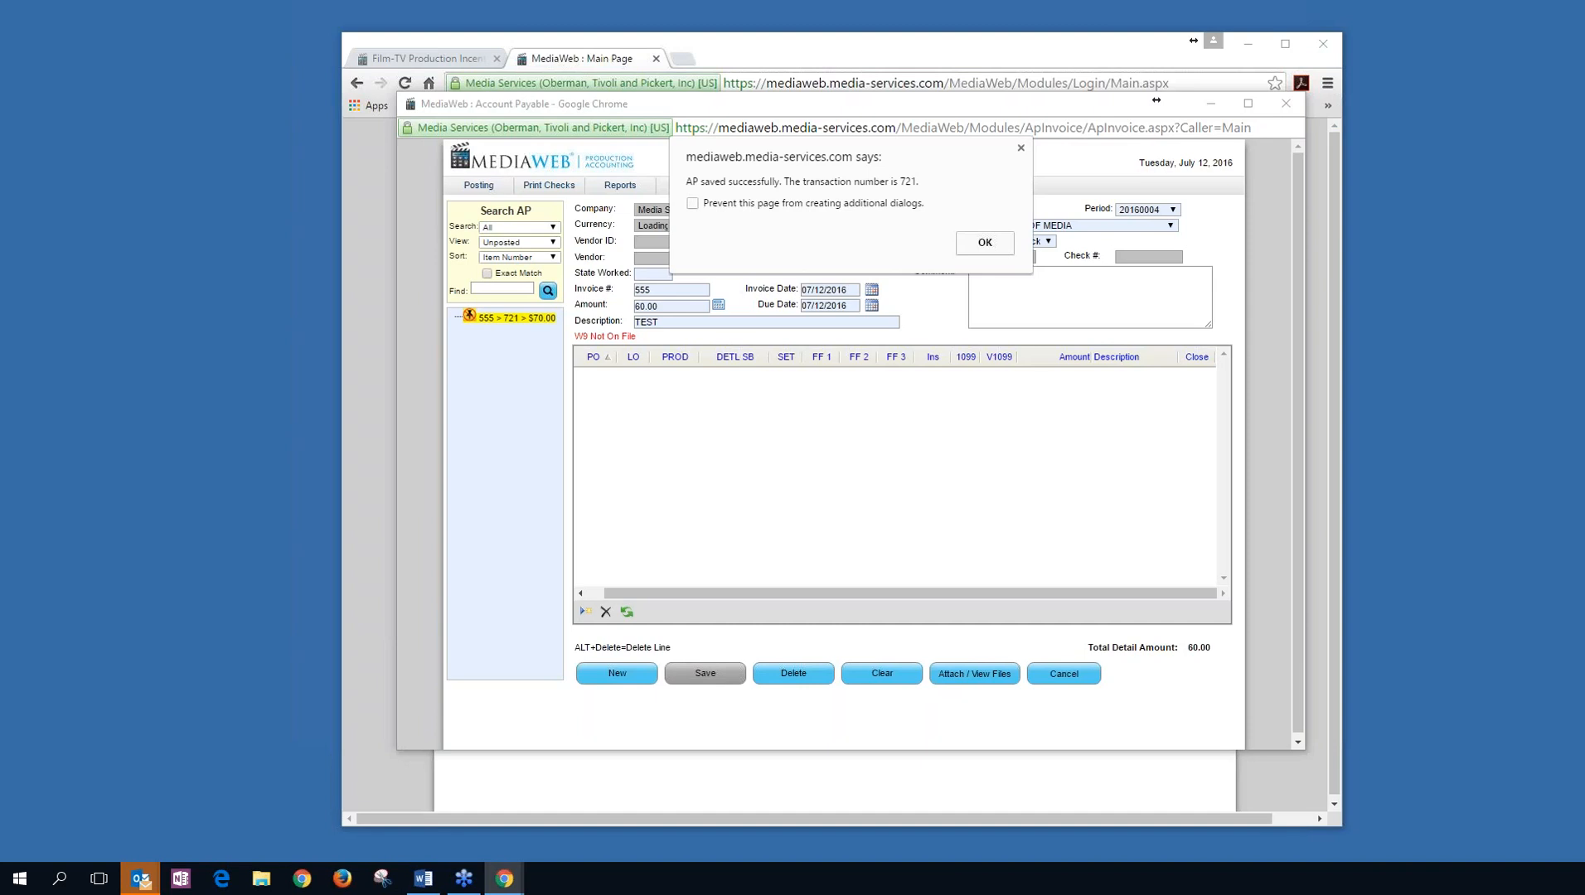
pyautogui.click(986, 245)
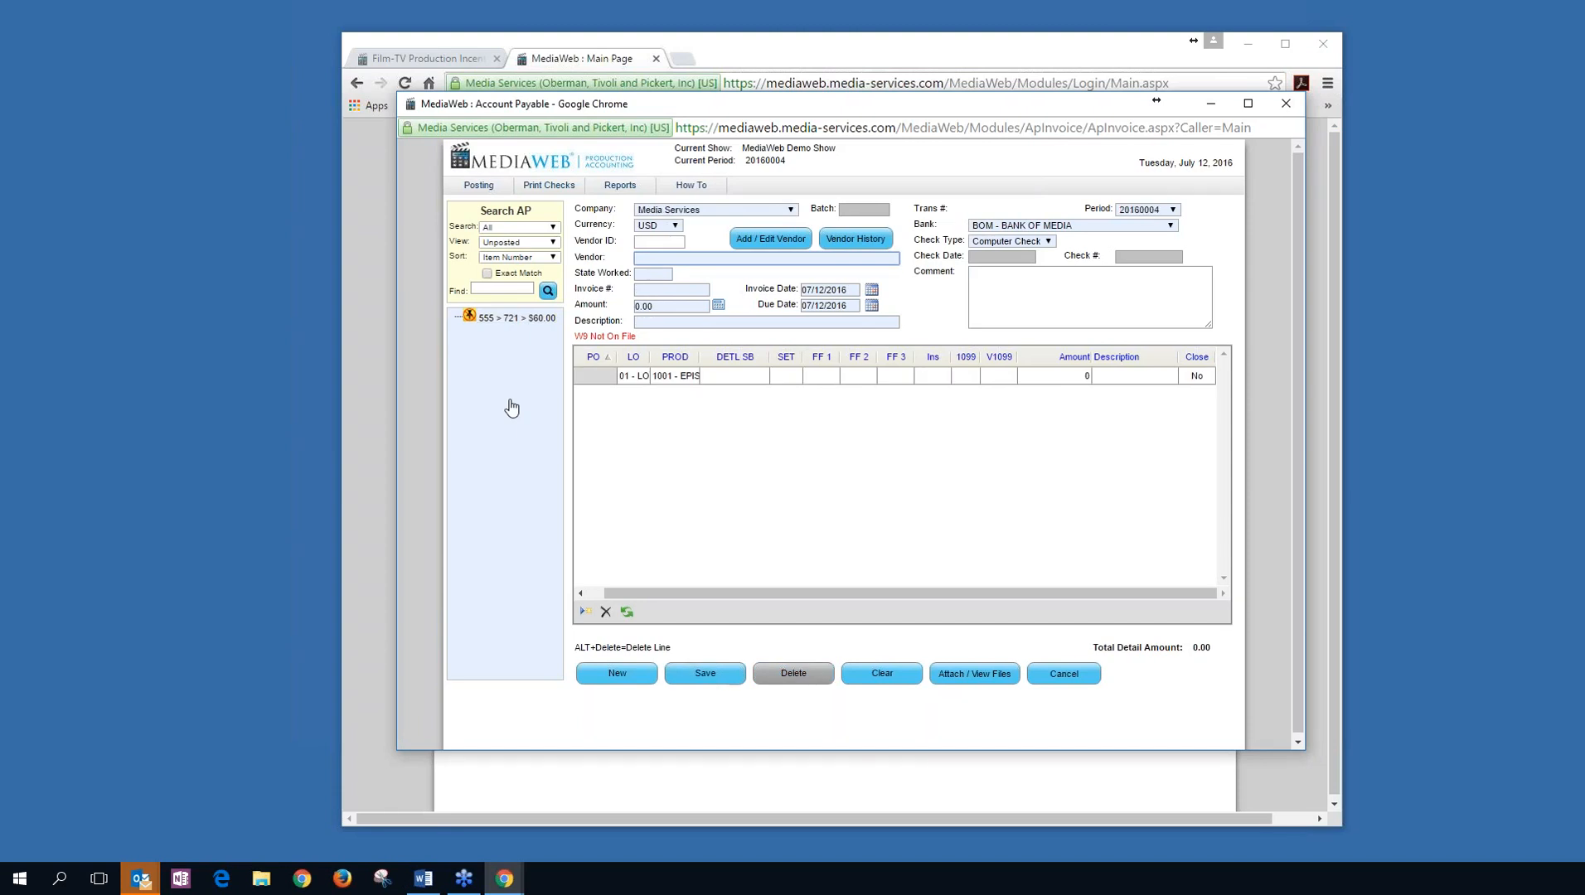
# Reopen invoice 721 at $60.00, save and reload it, then show ABC COMPANY's vendor history.
pyautogui.click(518, 319)
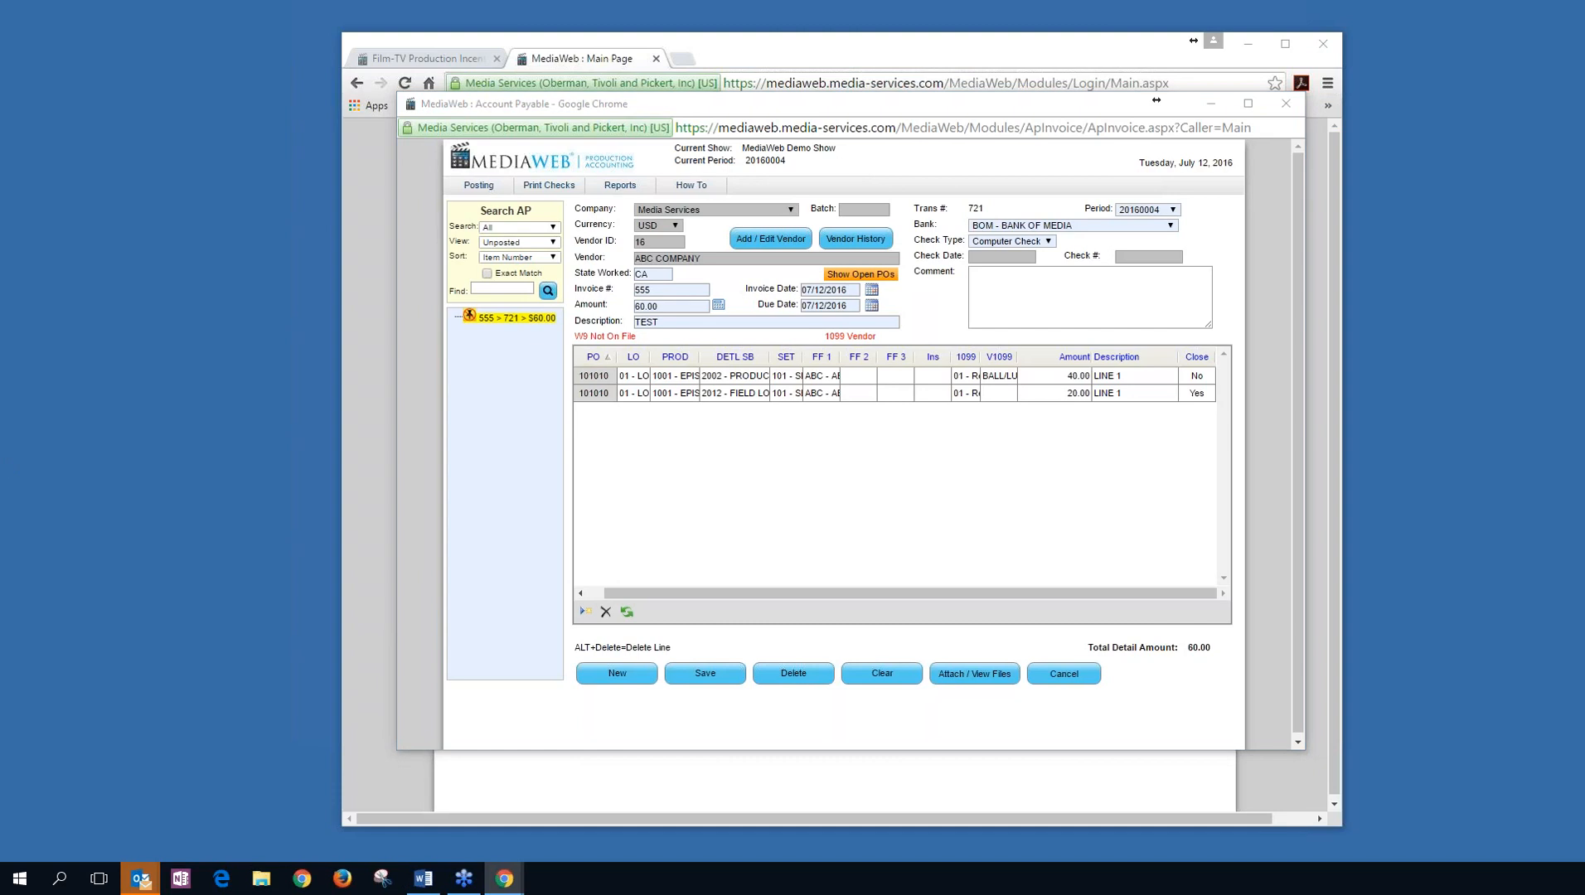
pyautogui.click(705, 673)
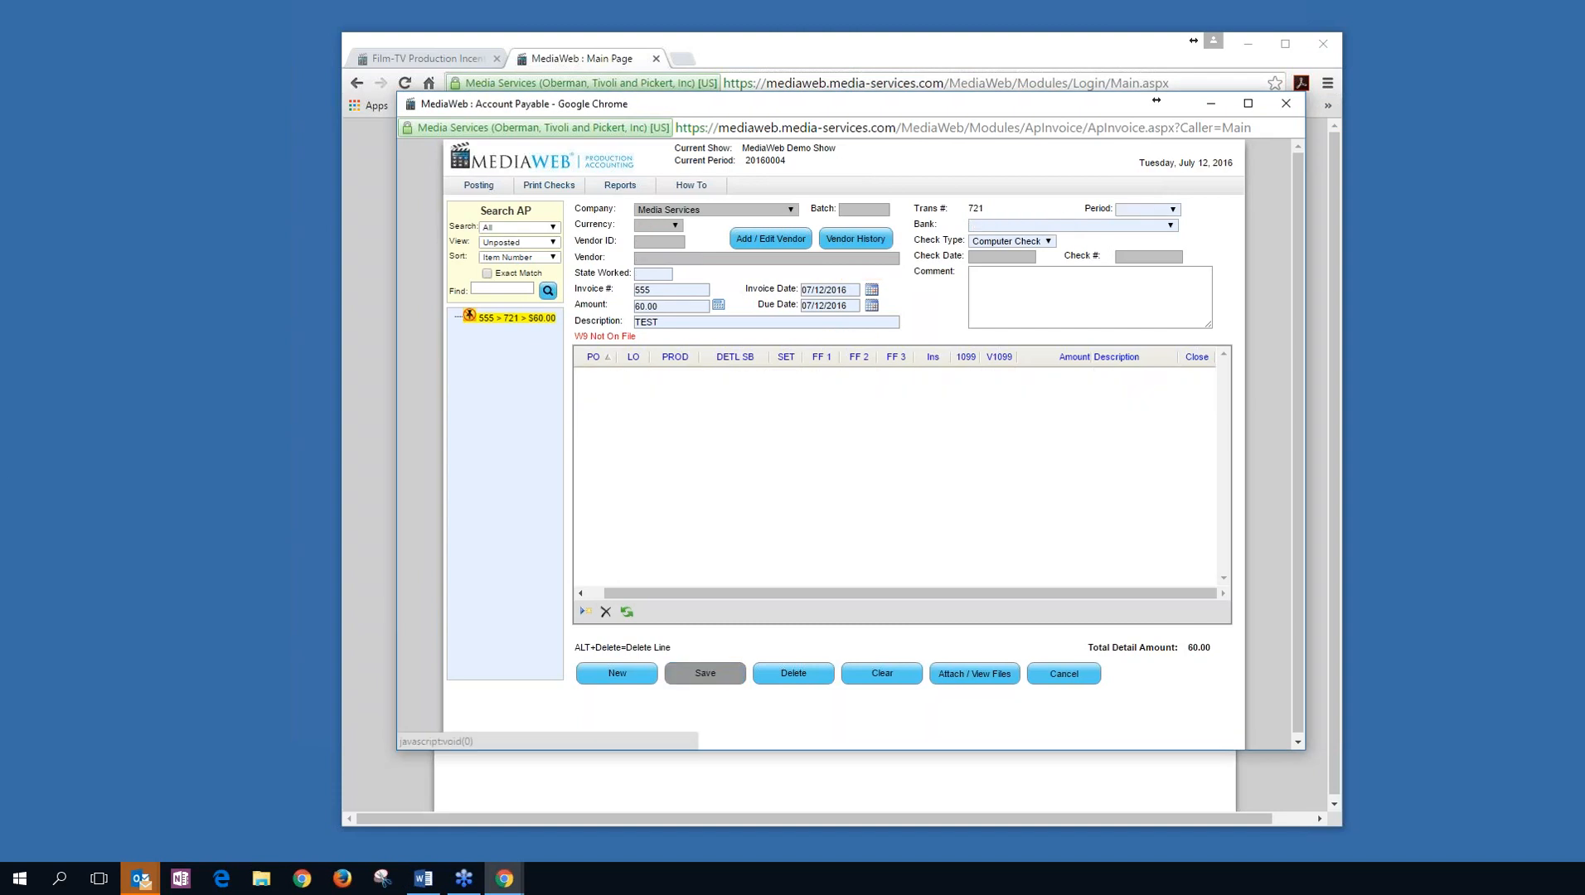
pyautogui.click(991, 242)
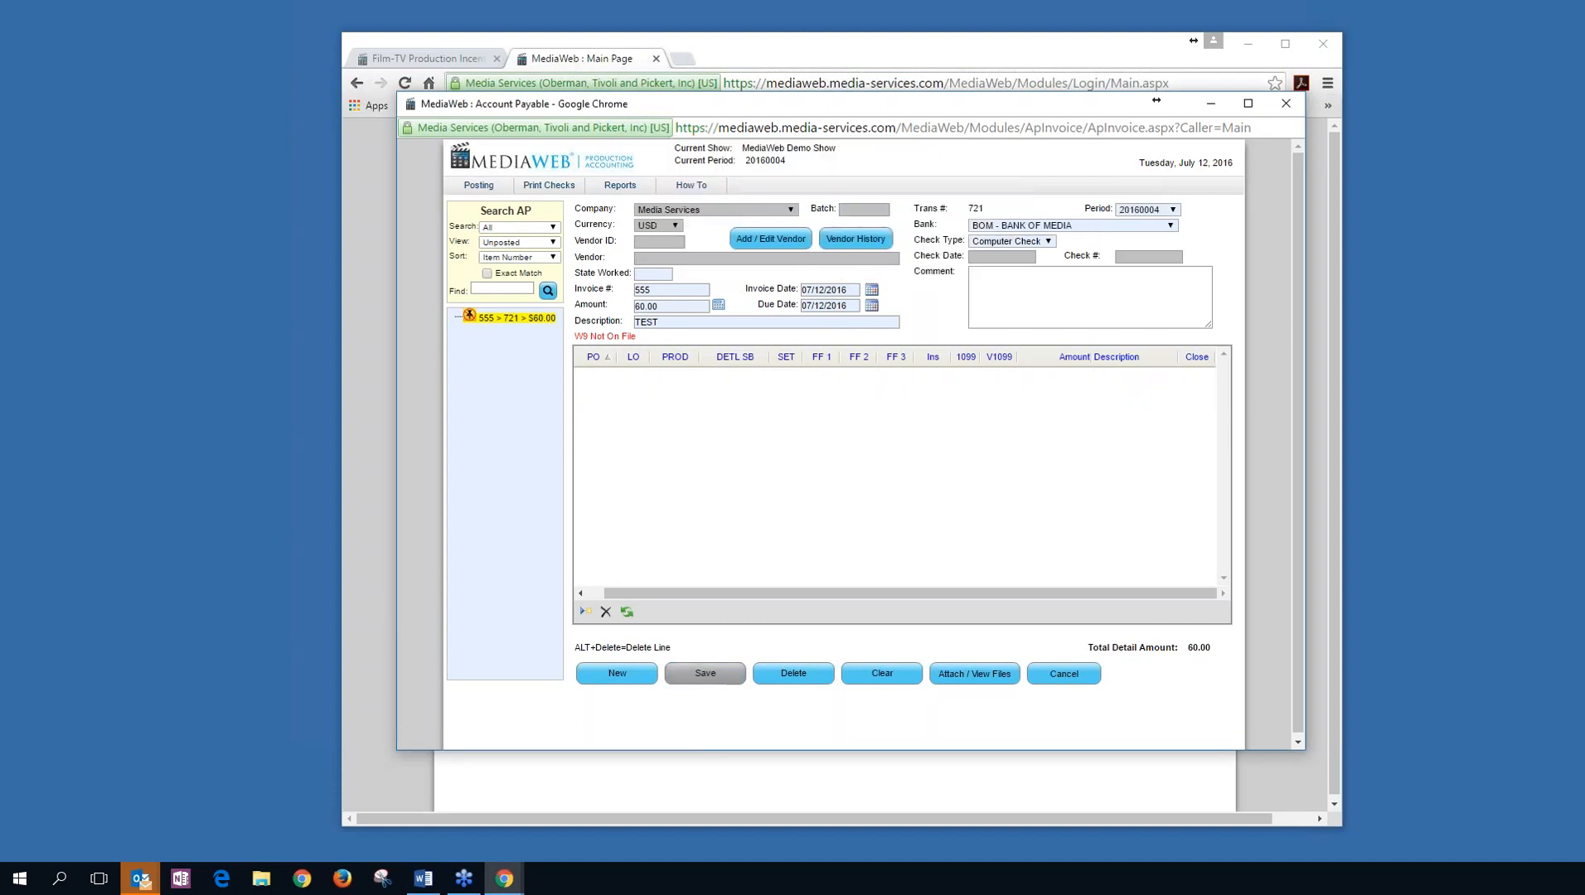
pyautogui.click(510, 319)
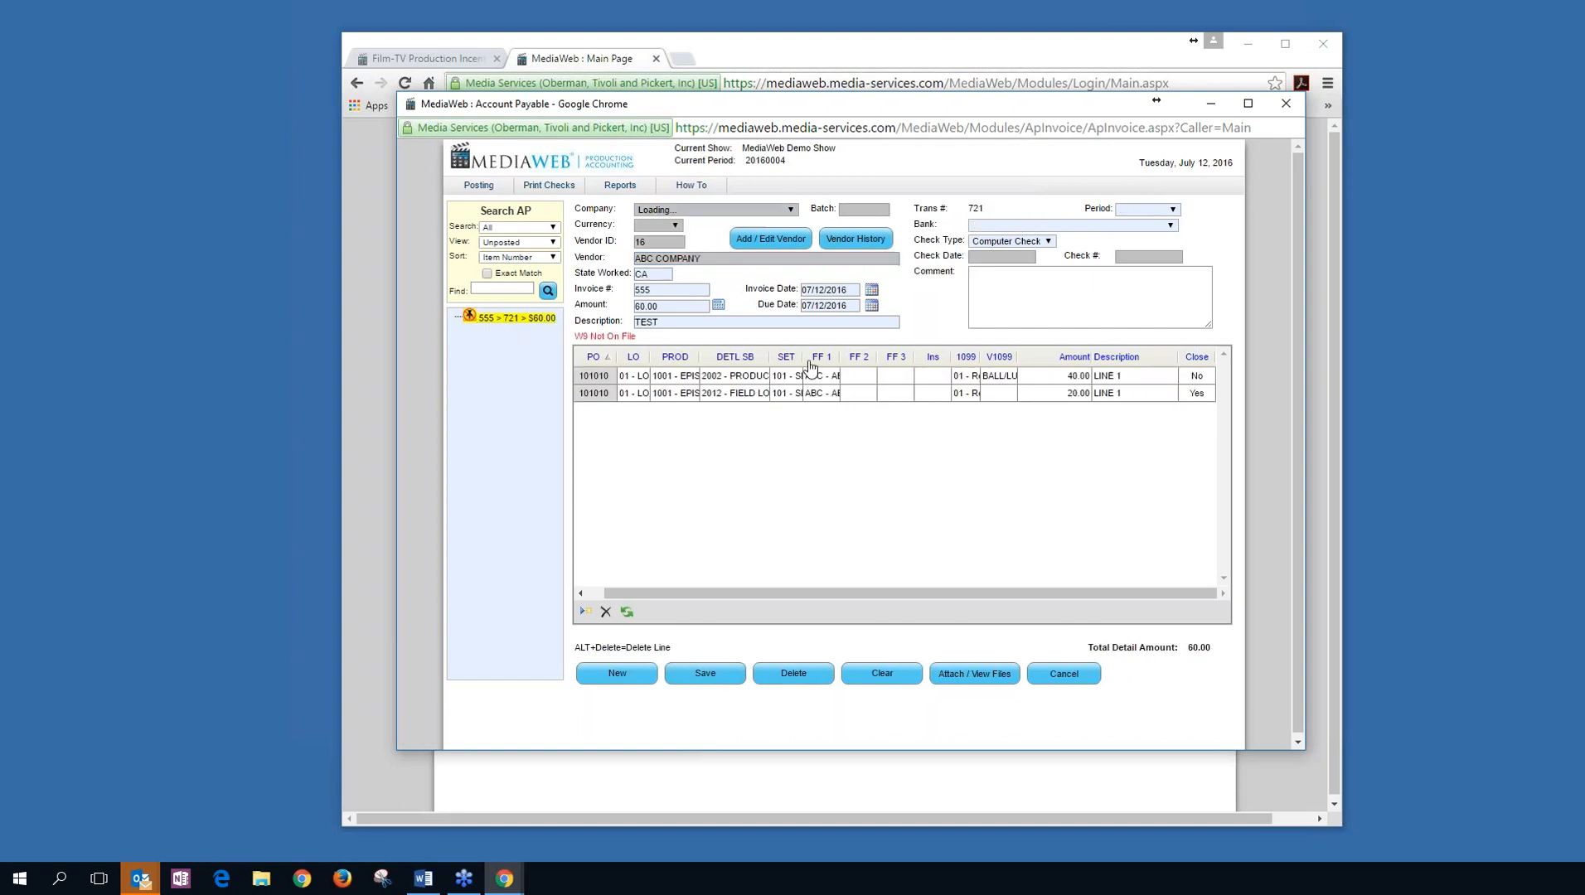
pyautogui.click(849, 239)
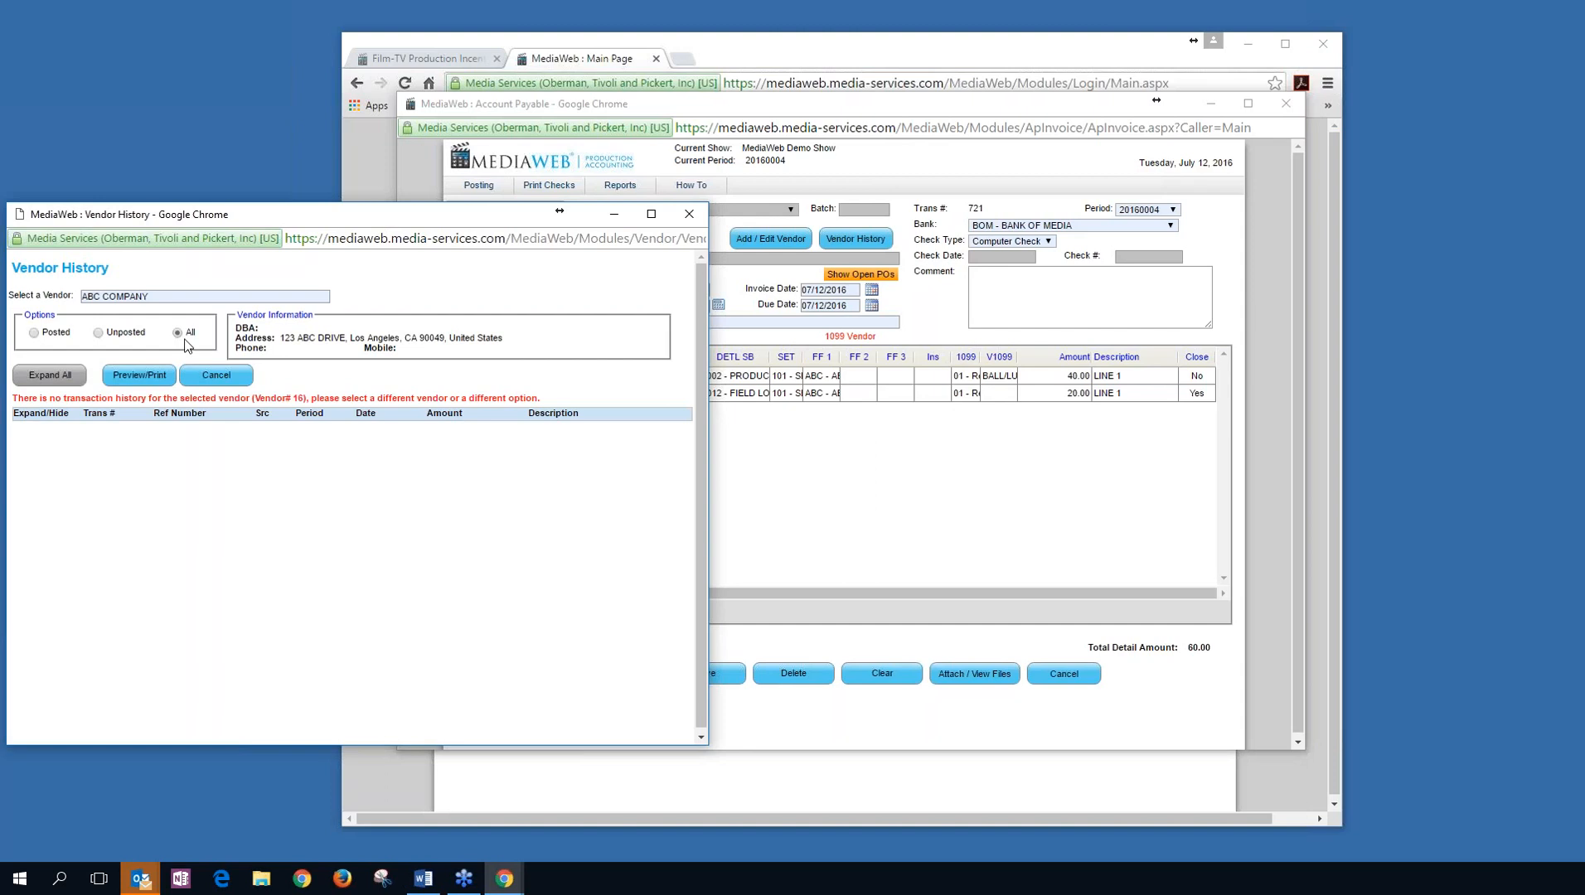
# Show both posted and unposted history, expand transactions 53 and 54, then close Vendor History.
pyautogui.click(185, 340)
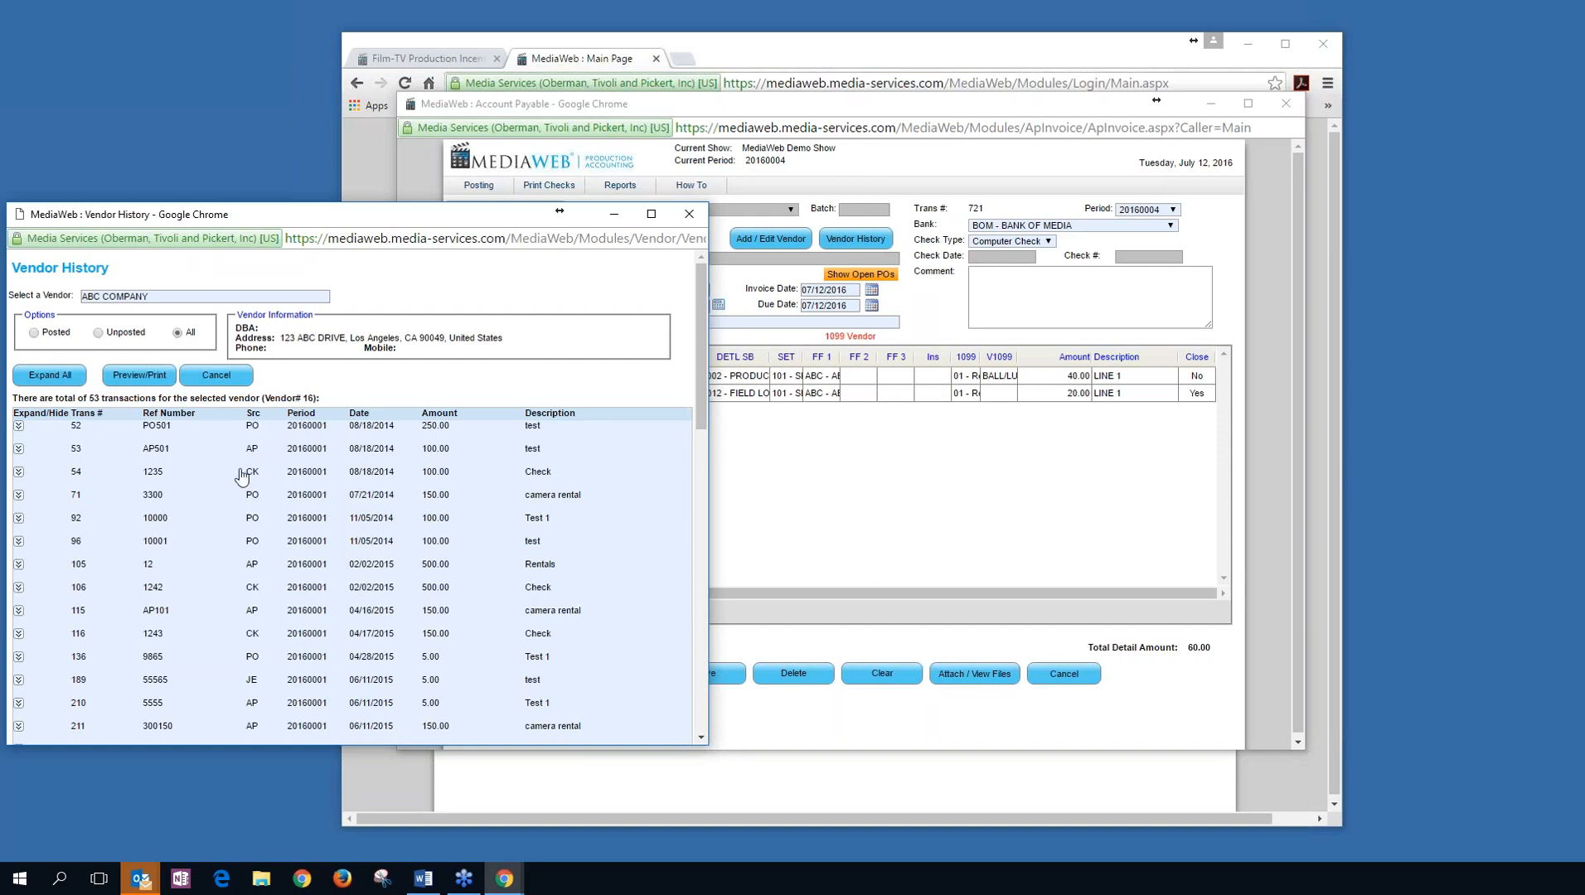
pyautogui.moveTo(455, 218); pyautogui.dragTo(516, 173)
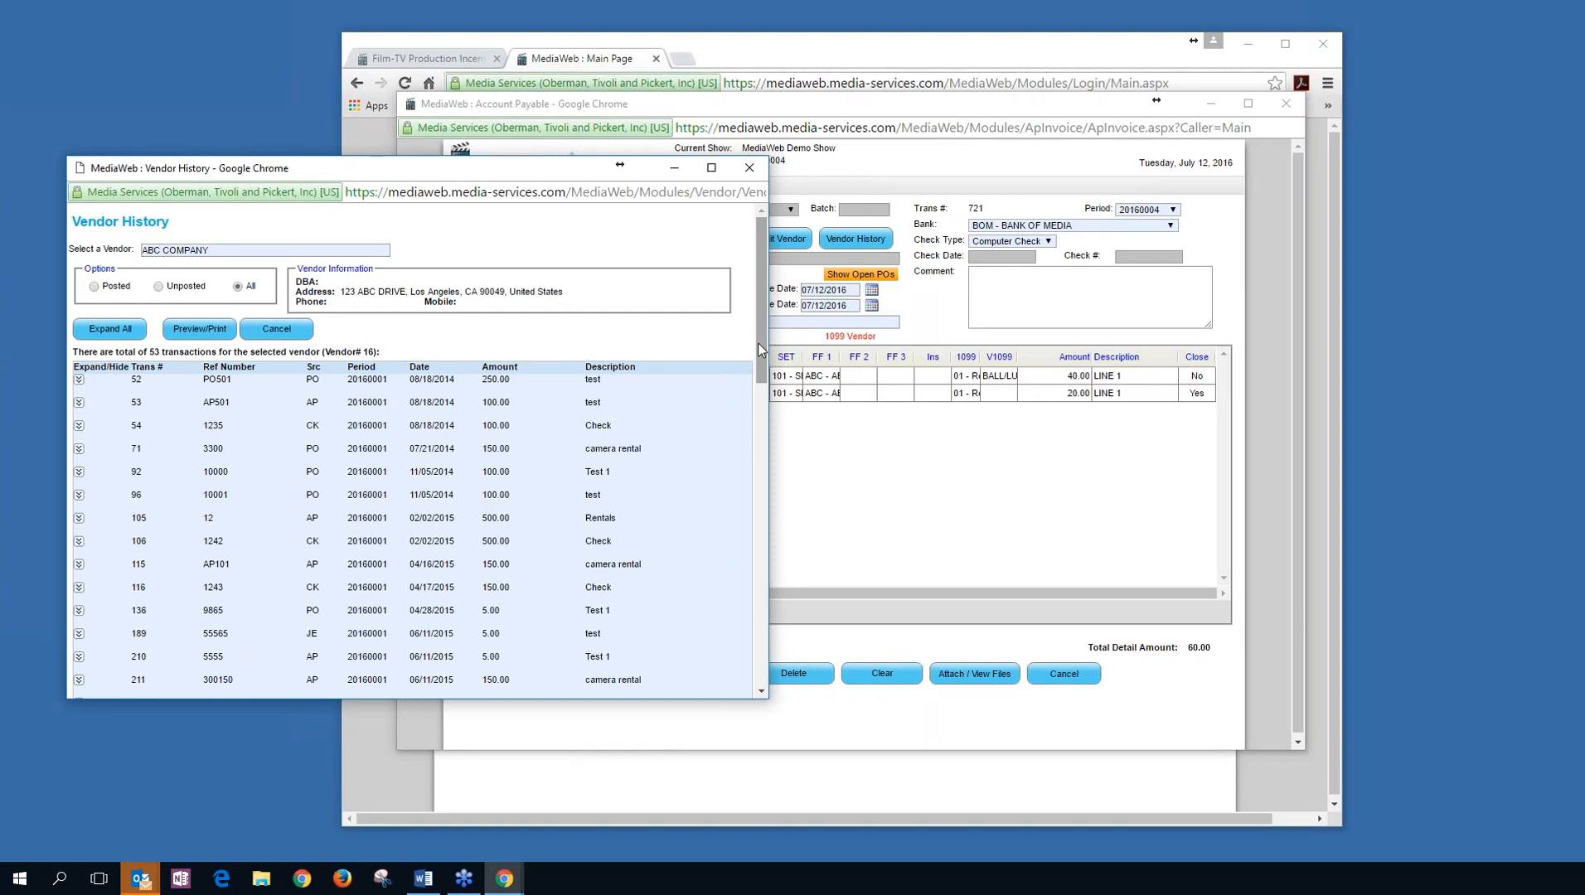
pyautogui.scroll(-10, 725, 602)
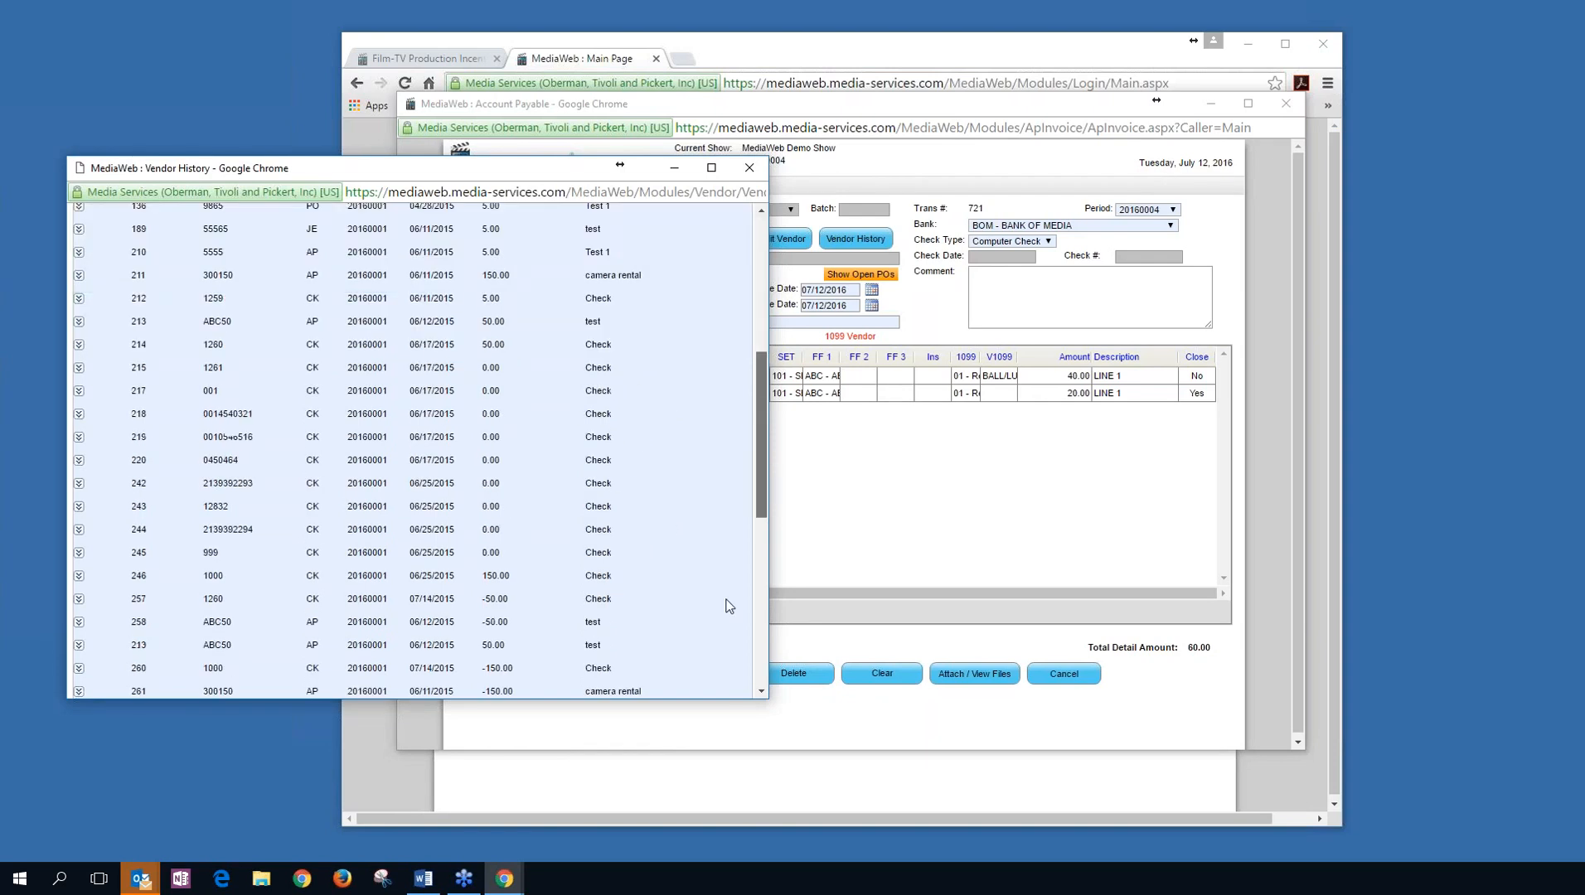
pyautogui.scroll(2, 719, 430)
pyautogui.scroll(10, 720, 430)
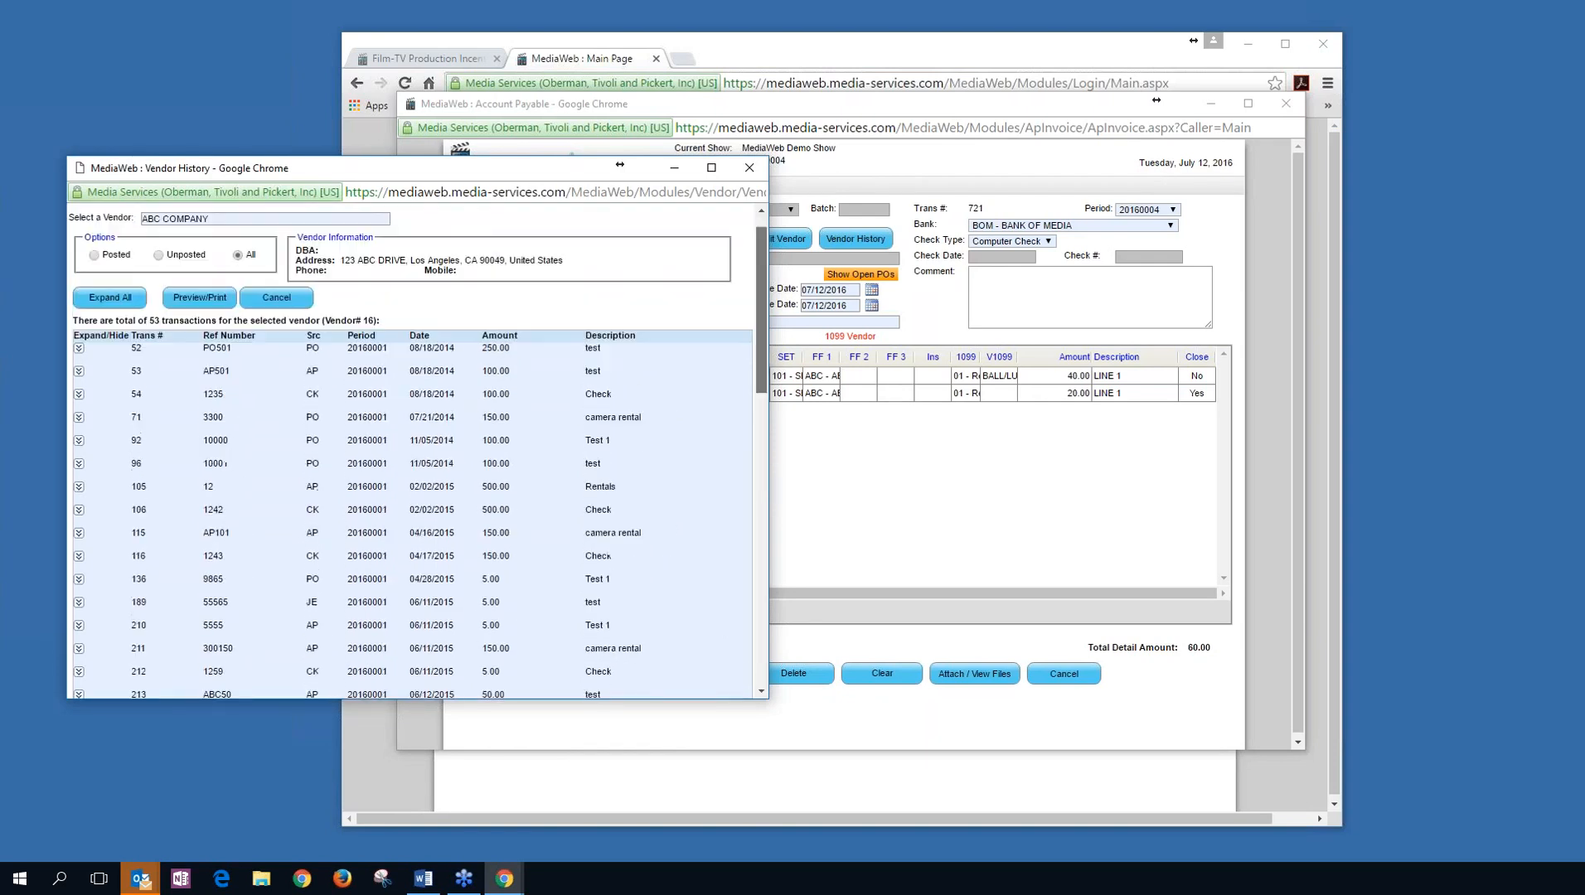
pyautogui.click(79, 404)
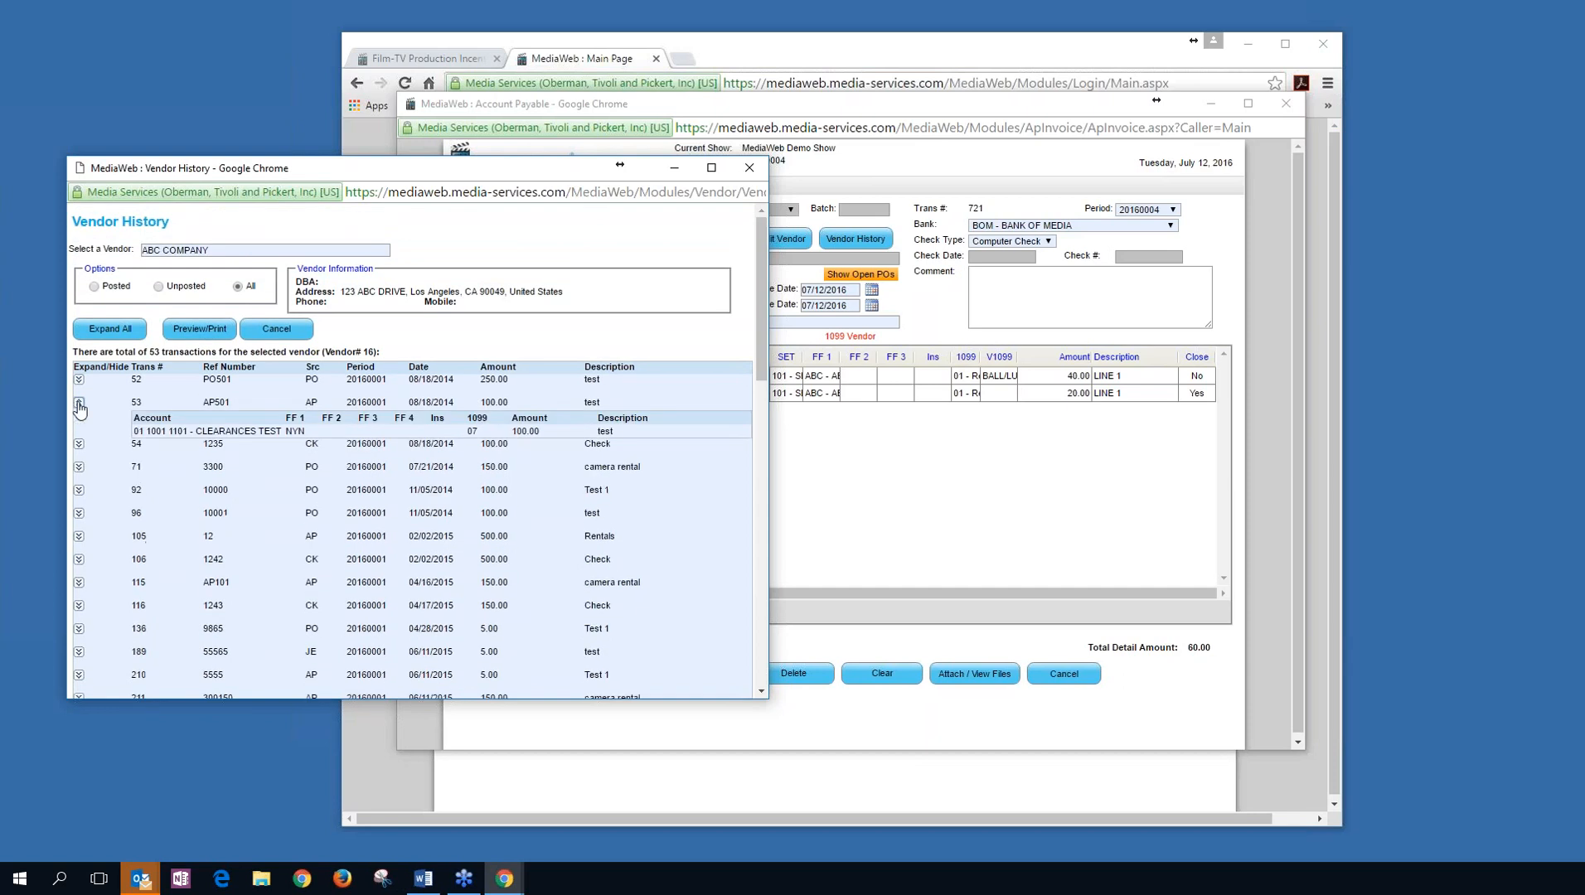
pyautogui.click(79, 444)
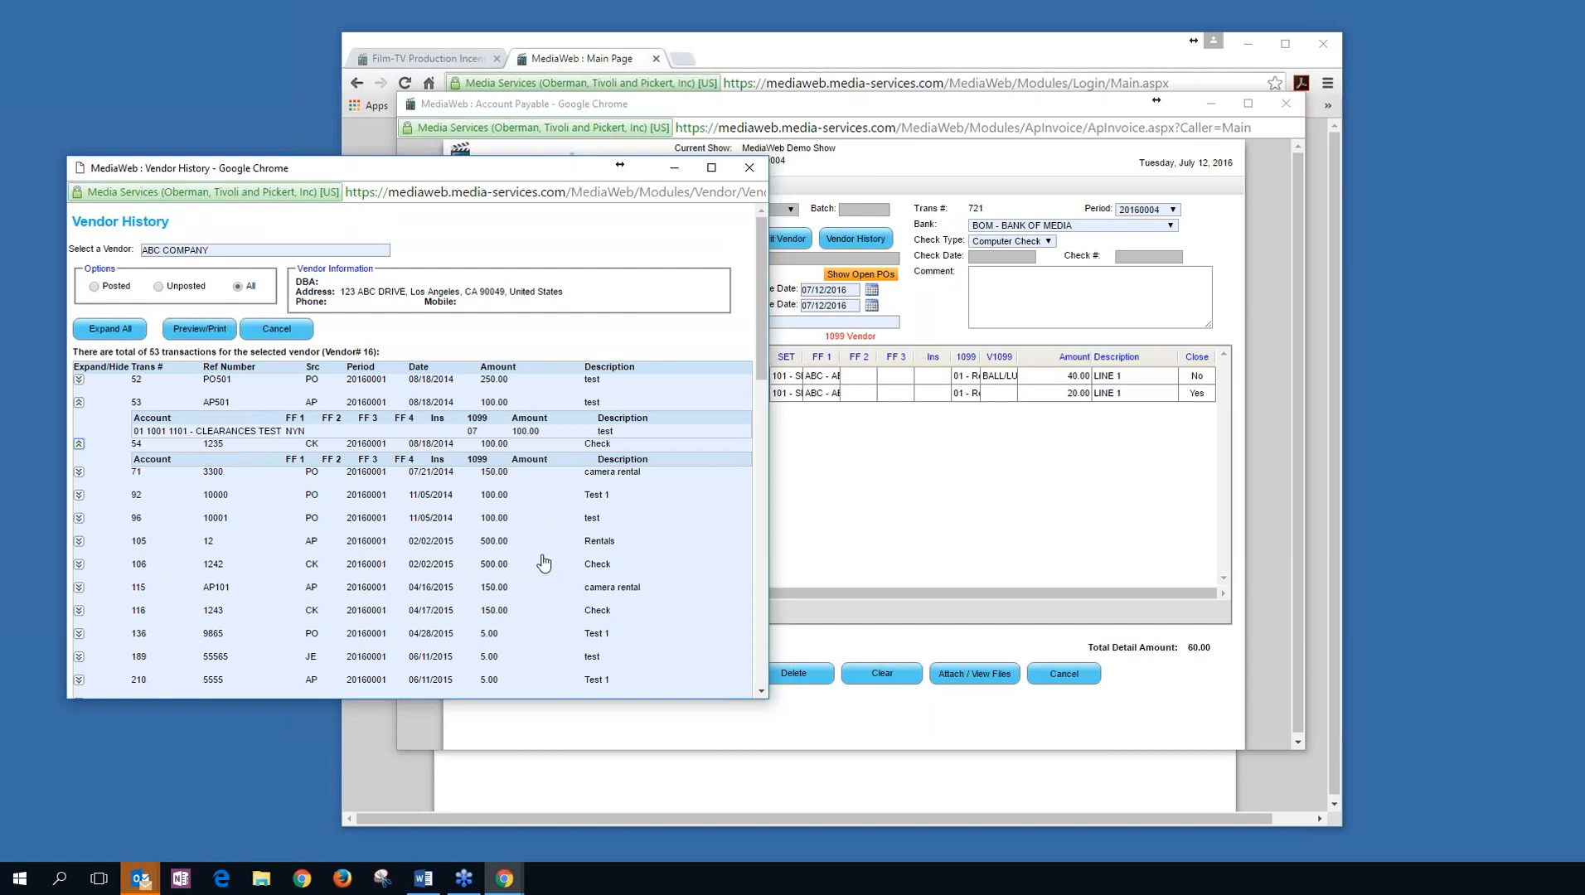
pyautogui.click(276, 330)
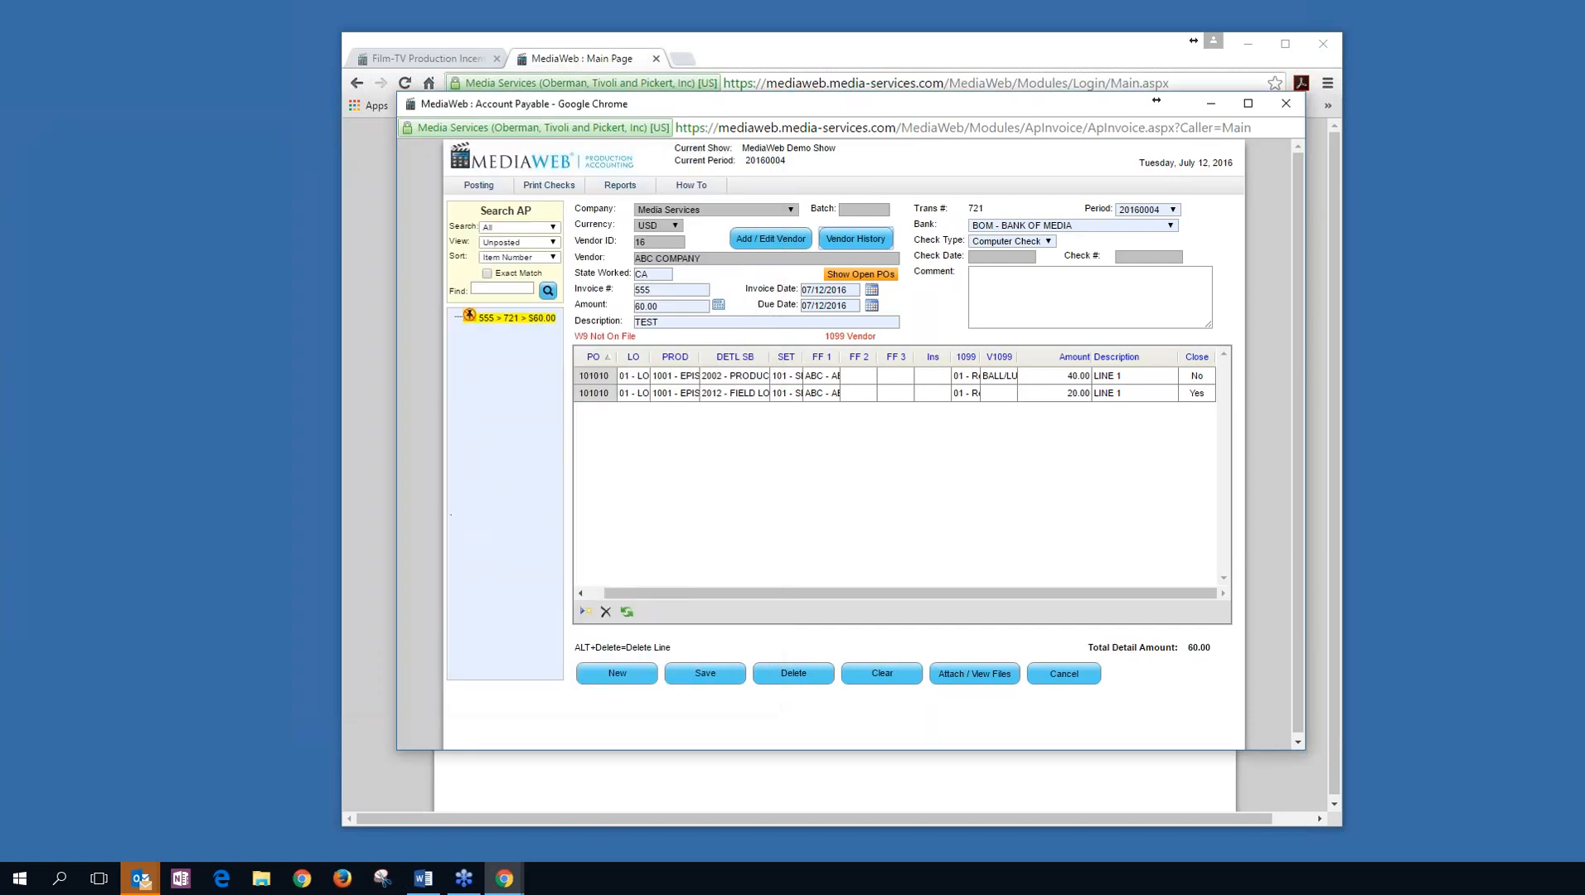
# Leave the AP invoice without saving and open Activities > Checks > Print and Post.
pyautogui.click(35, 498)
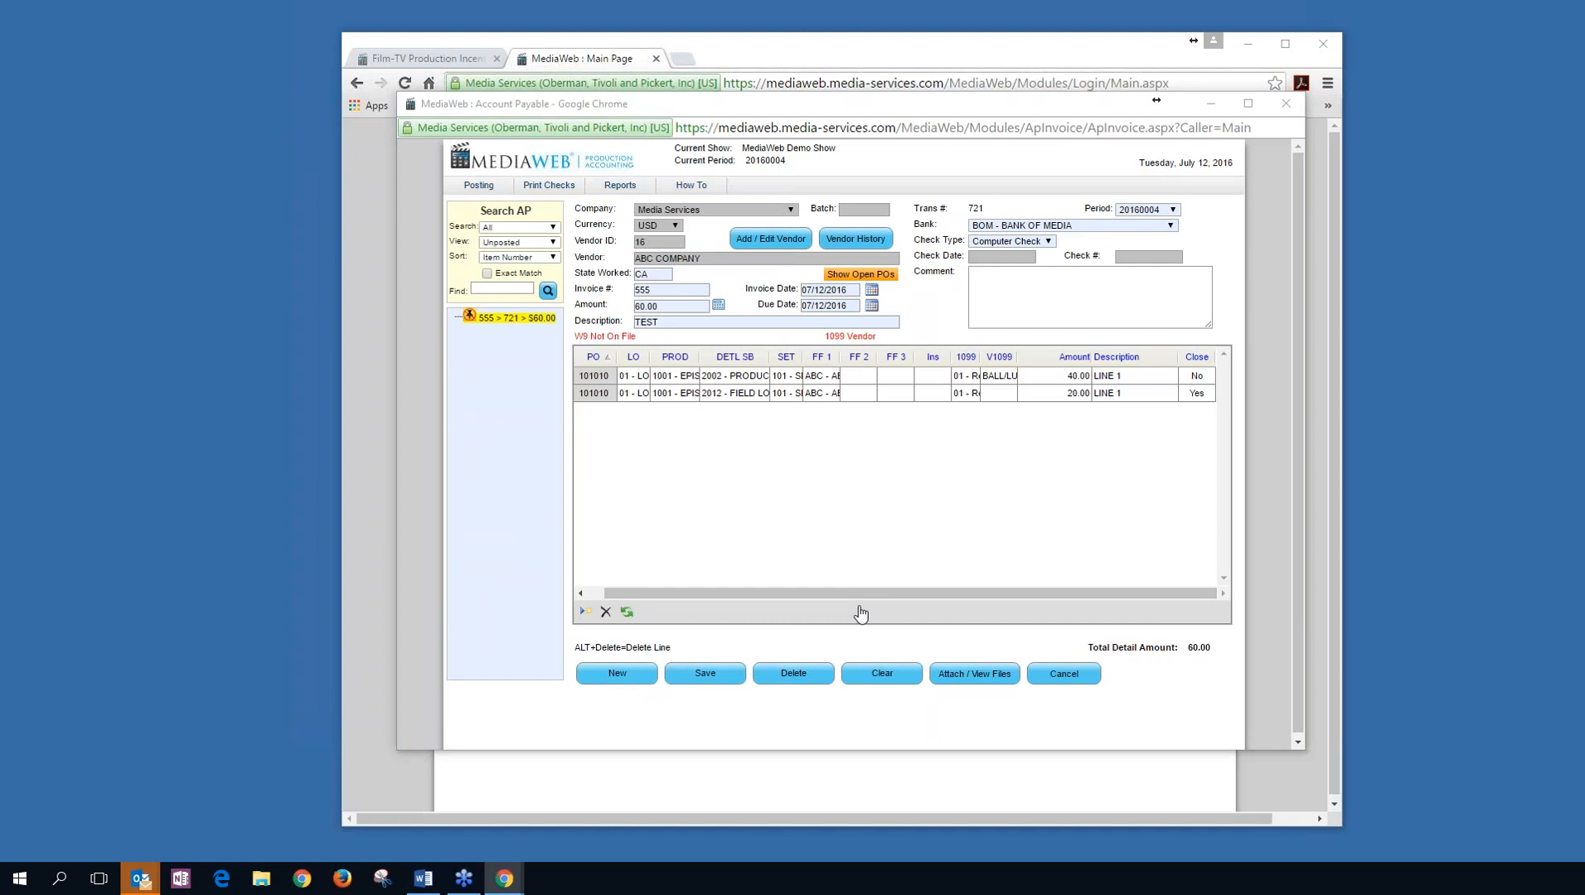
pyautogui.click(1049, 674)
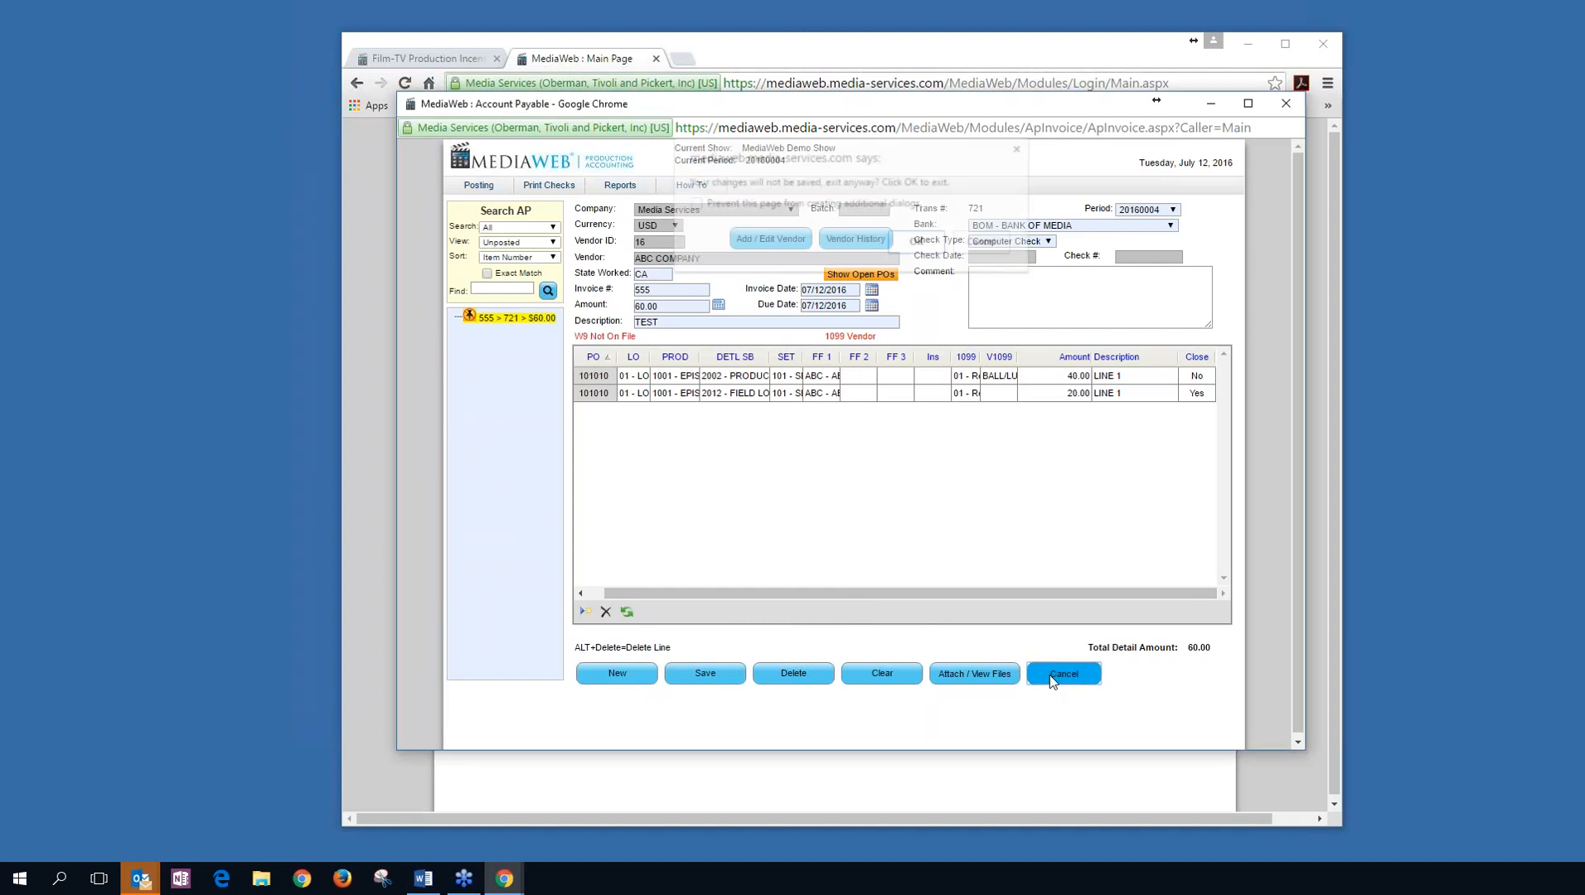
pyautogui.click(914, 242)
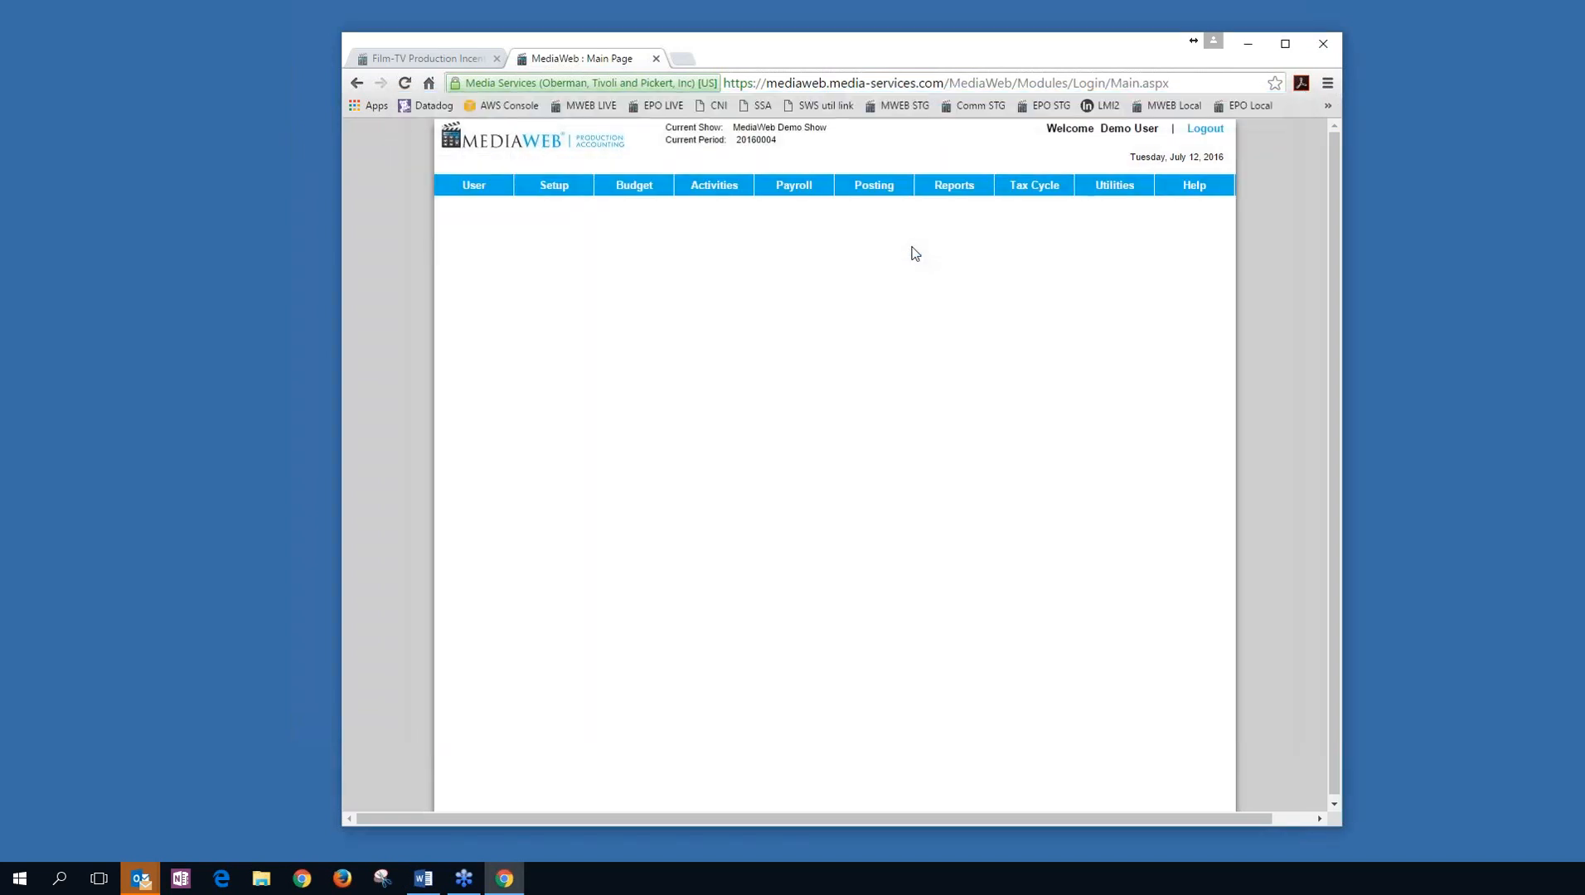
pyautogui.click(718, 190)
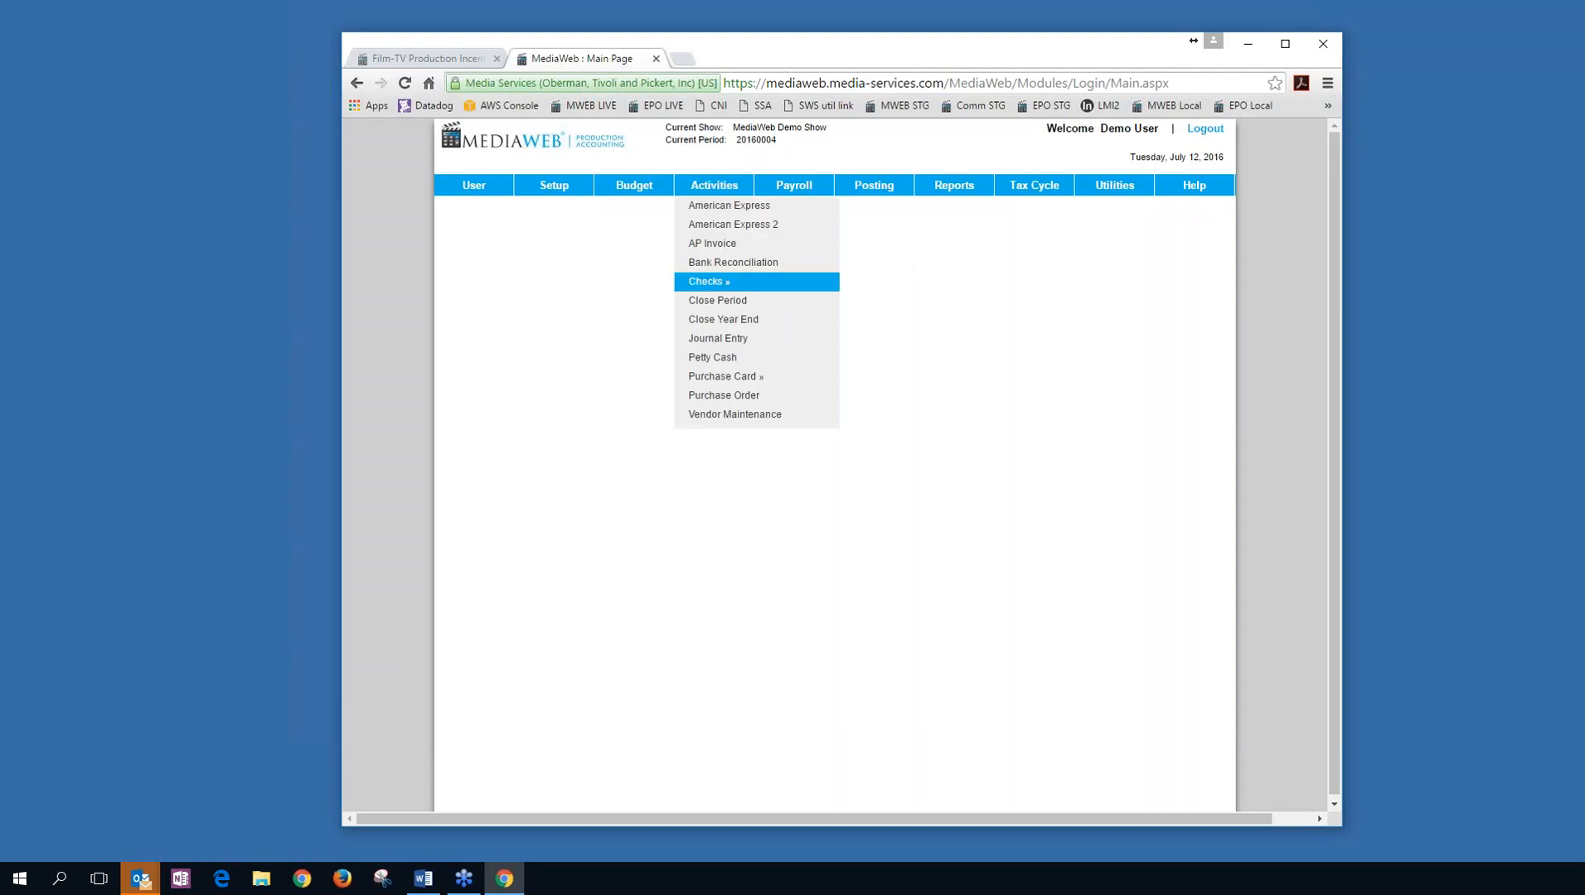
pyautogui.moveTo(715, 281)
pyautogui.click(837, 284)
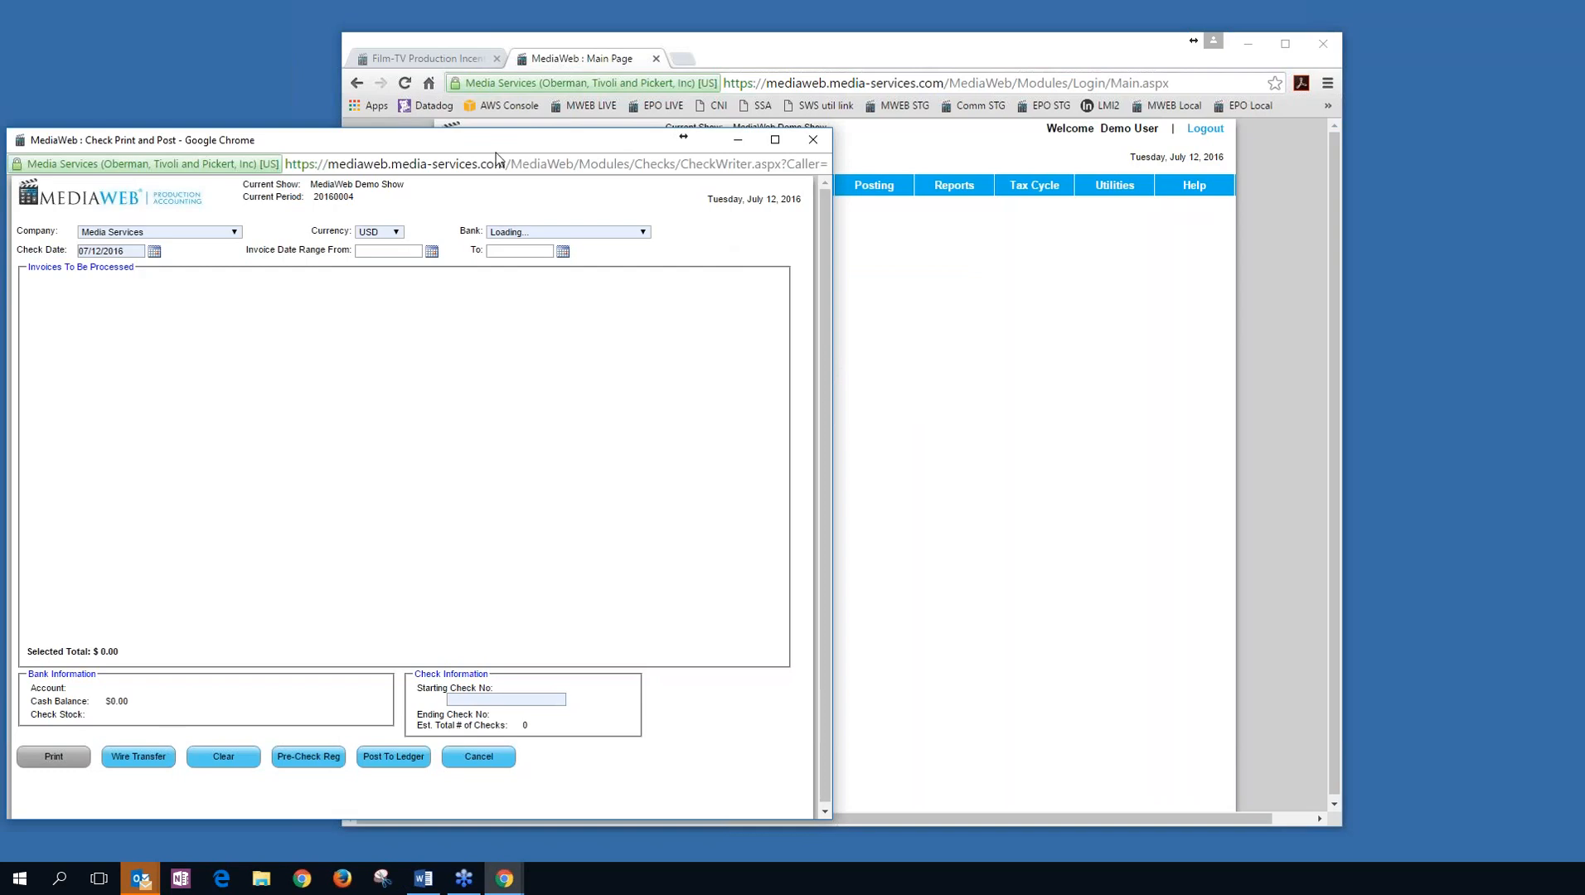
# Select invoices 544456 and 10027, totalling $2,575.00, and print their checks.
pyautogui.moveTo(499, 138); pyautogui.dragTo(814, 105)
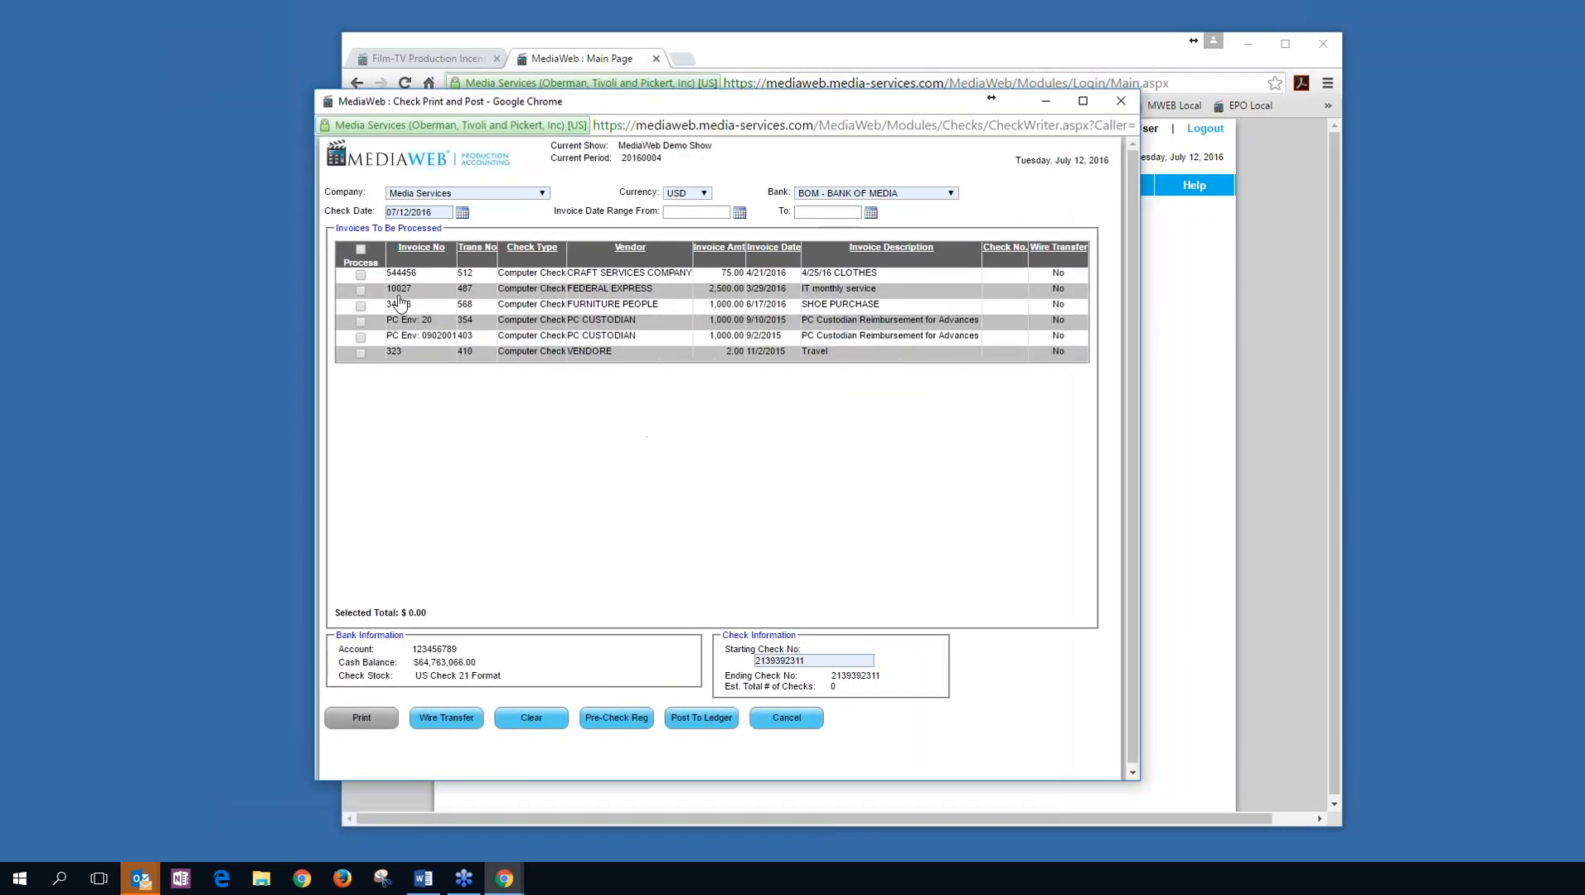
pyautogui.click(360, 274)
pyautogui.click(360, 290)
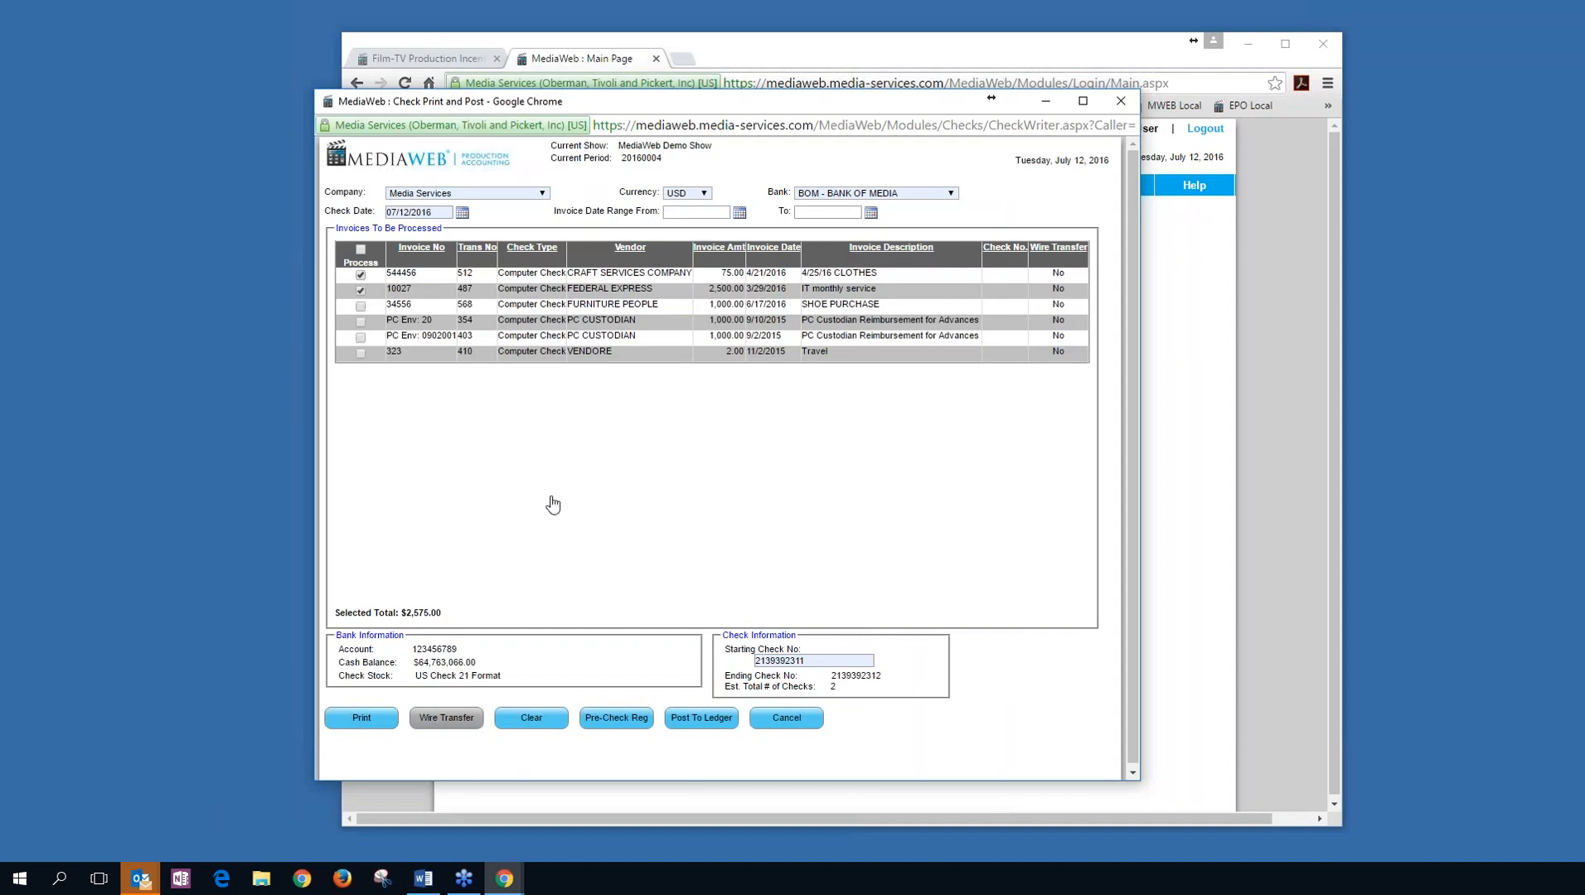
pyautogui.click(367, 719)
pyautogui.click(361, 718)
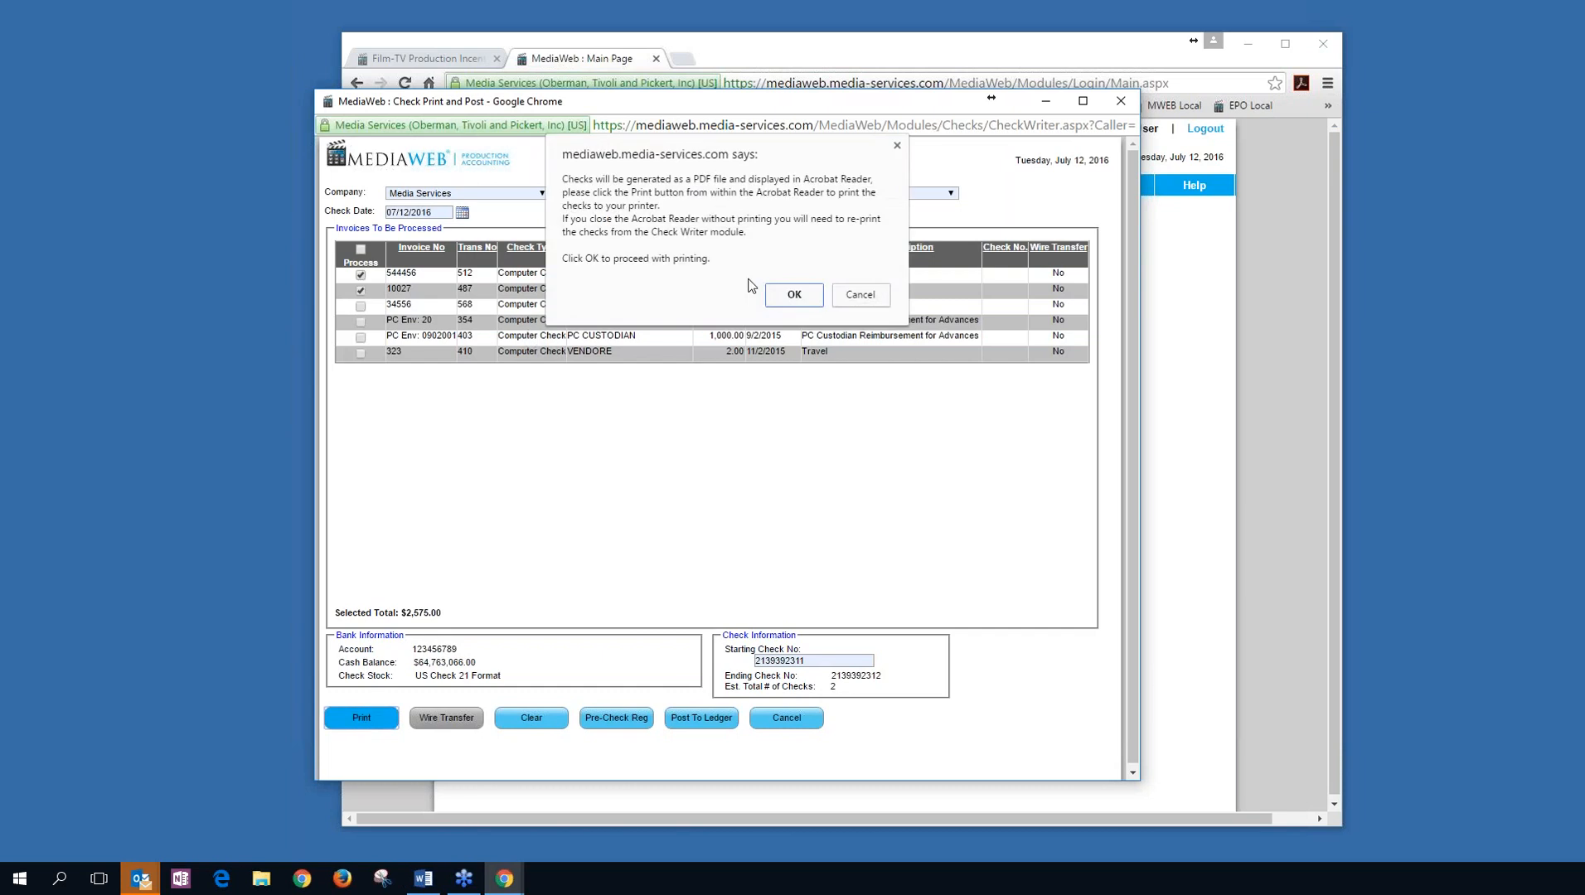
# Confirm generating the Check2016-07-12 PDF and show the downloaded file in its folder.
pyautogui.click(805, 303)
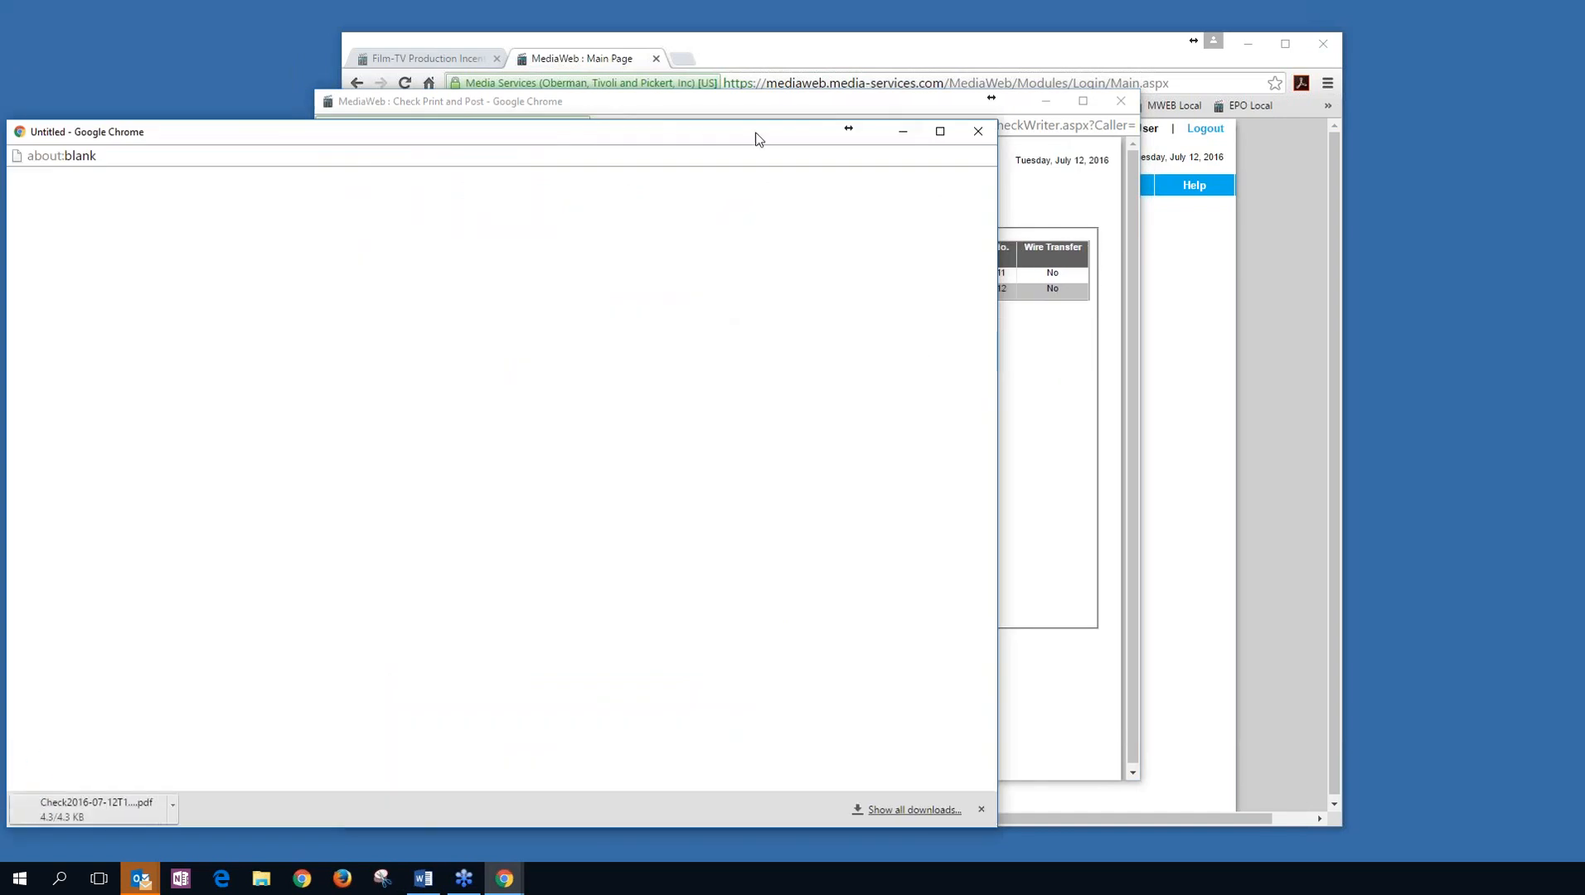
pyautogui.moveTo(755, 138); pyautogui.dragTo(1041, 66)
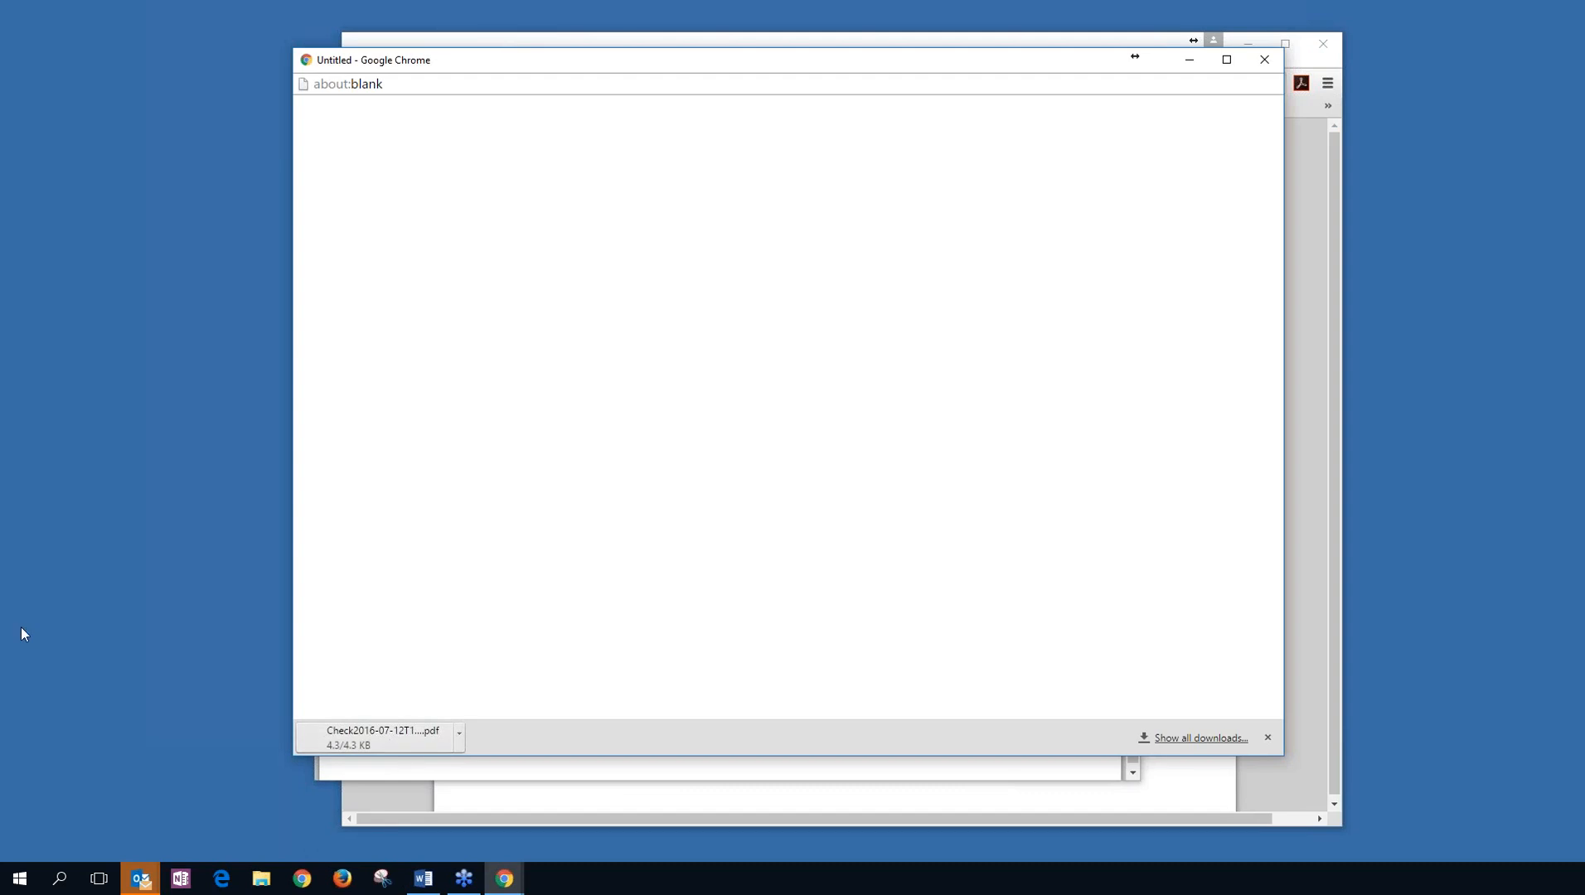
pyautogui.click(460, 736)
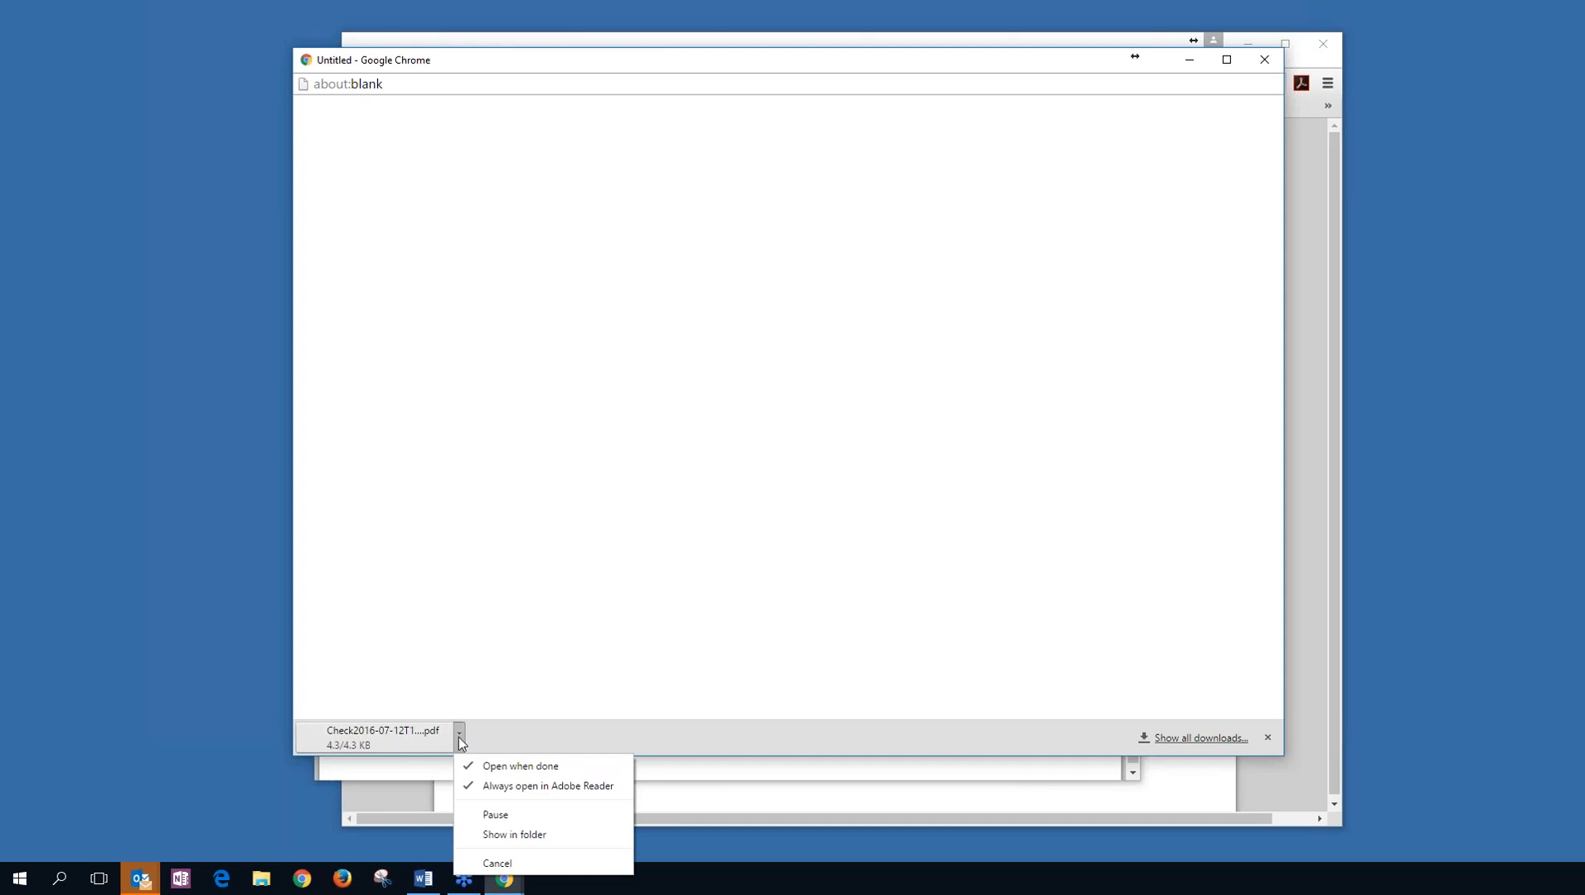
pyautogui.click(514, 835)
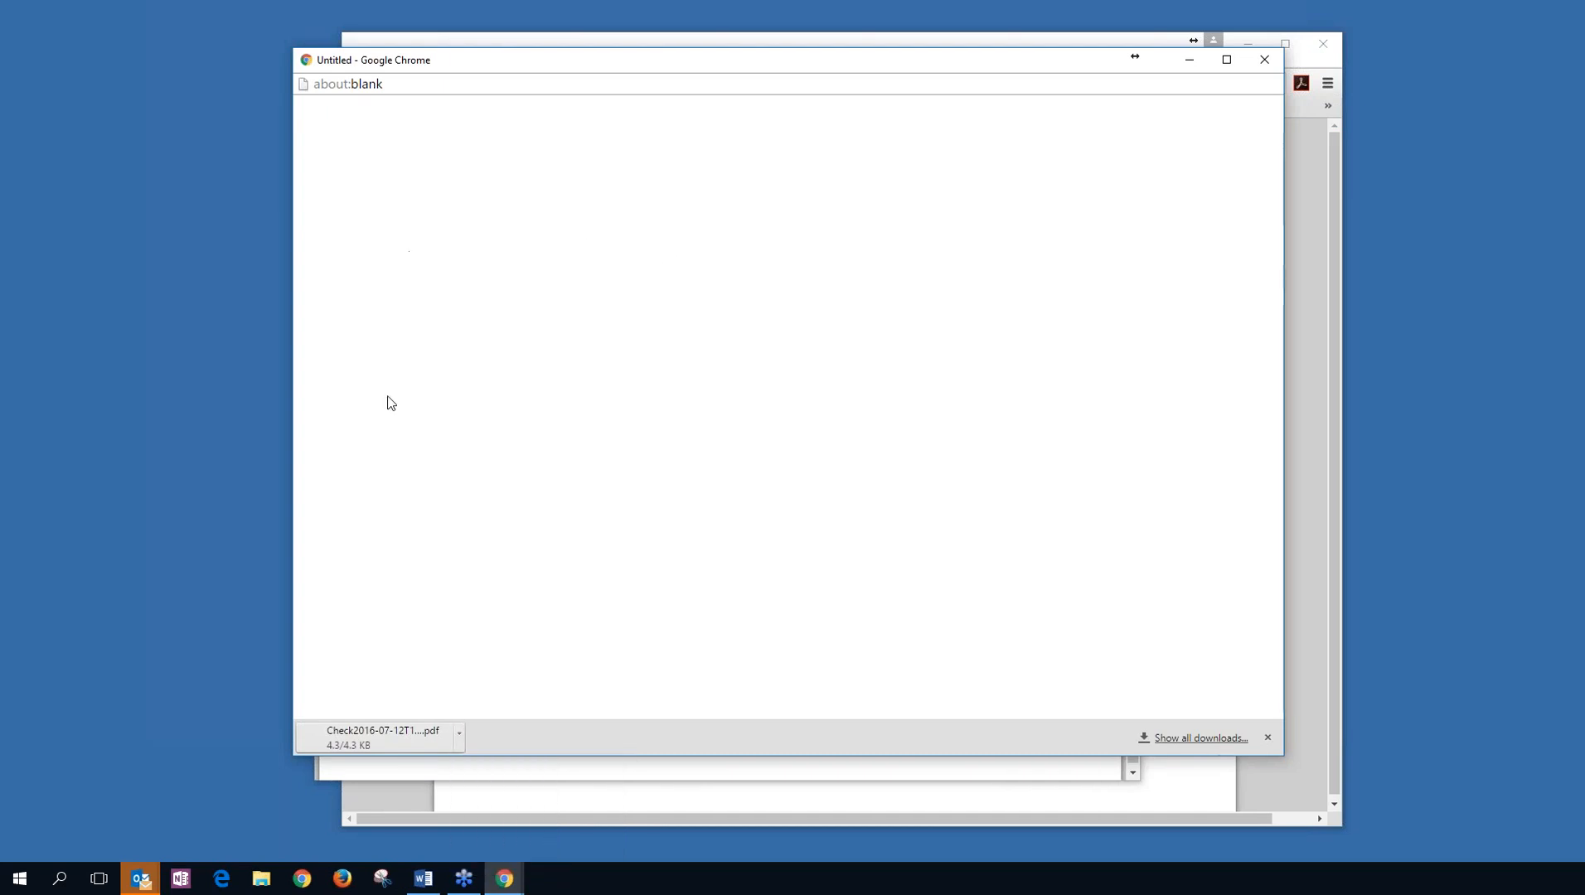
# Move aside, then close the blank Untitled Chrome download window.
pyautogui.moveTo(616, 66); pyautogui.dragTo(78, 170)
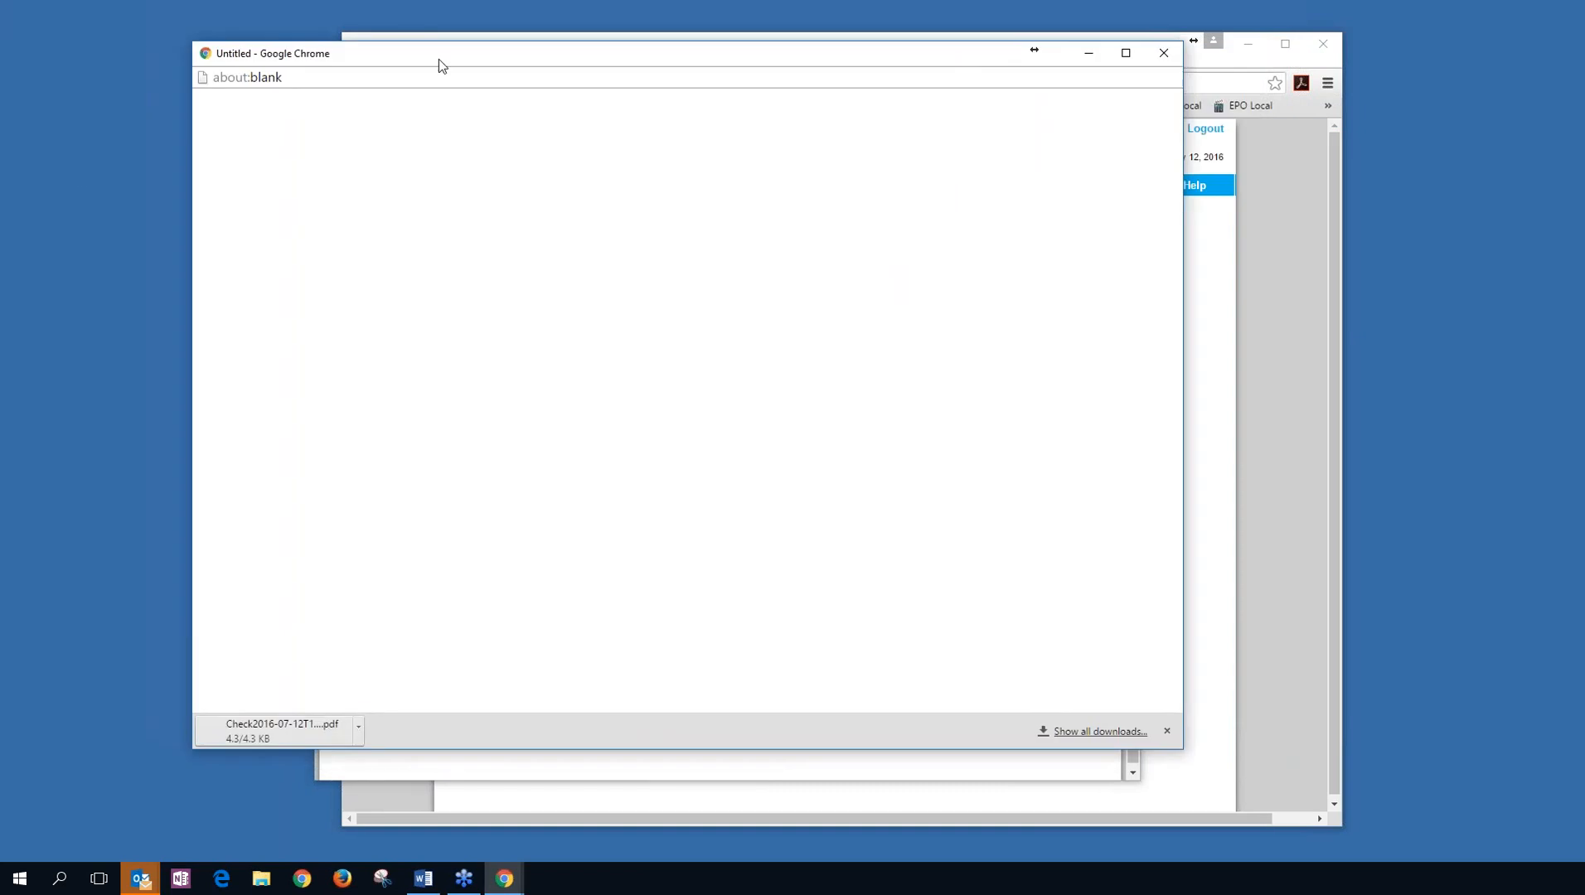
pyautogui.moveTo(491, 63); pyautogui.dragTo(359, 34)
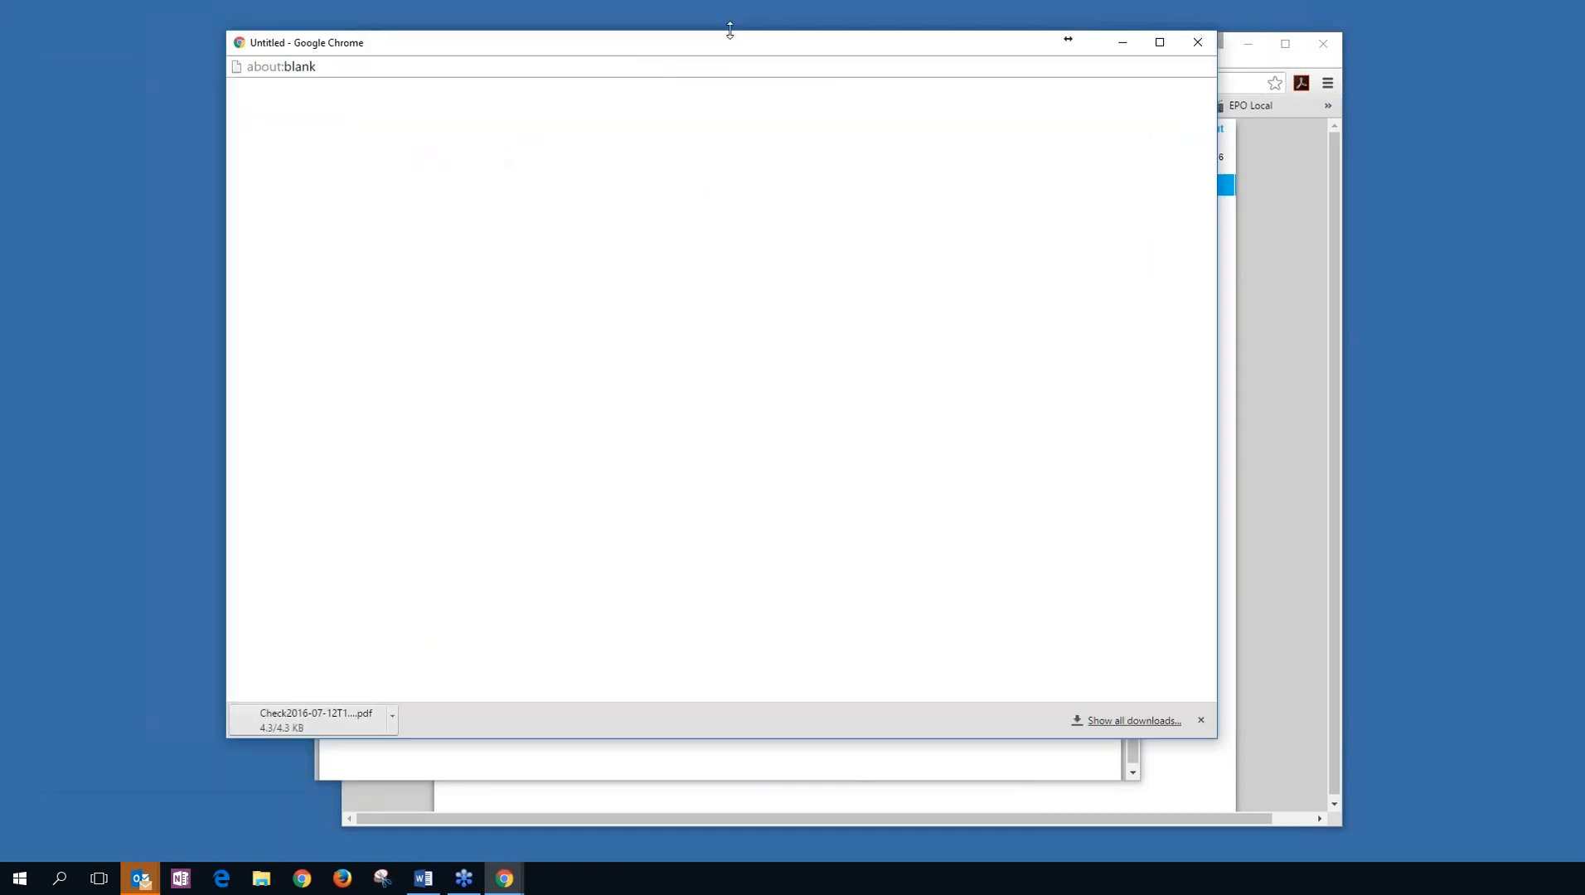
pyautogui.click(1196, 42)
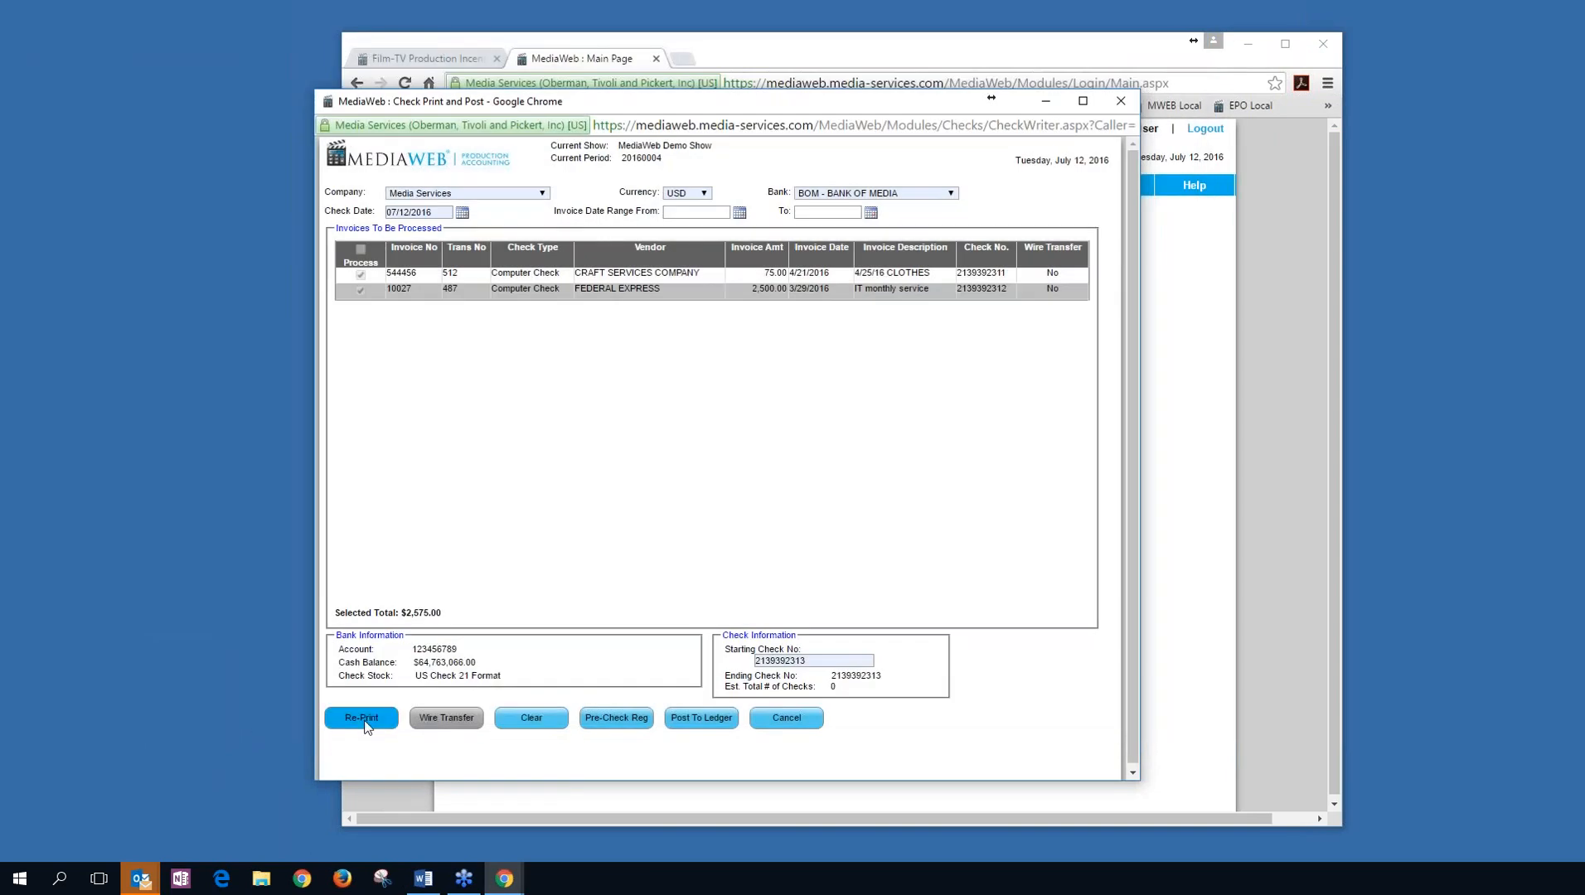
pyautogui.click(361, 717)
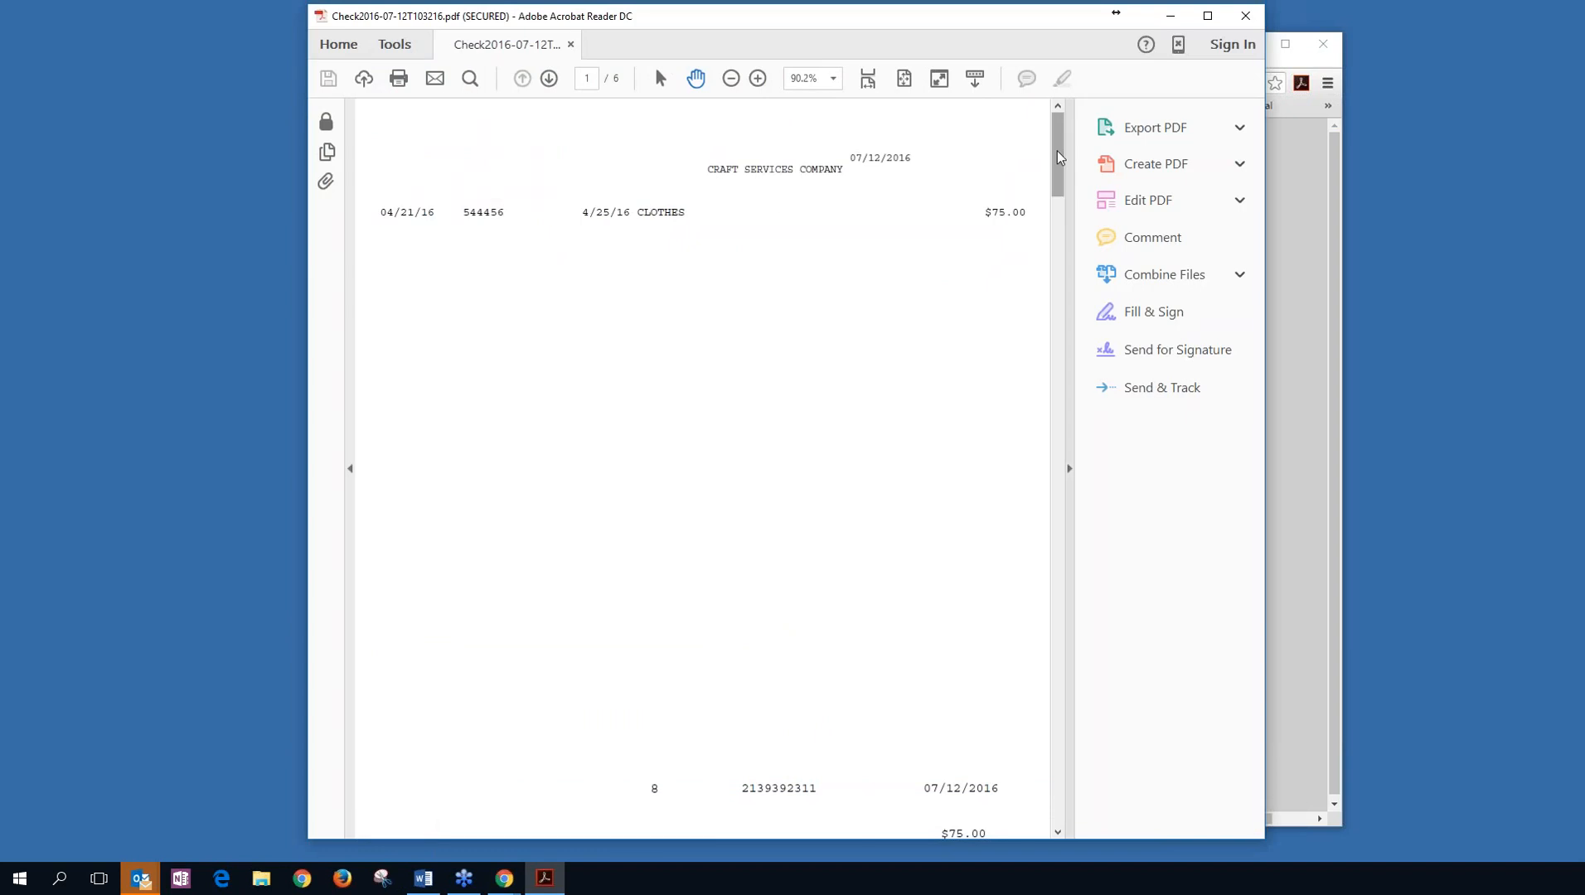
pyautogui.moveTo(1058, 157); pyautogui.dragTo(1005, 129)
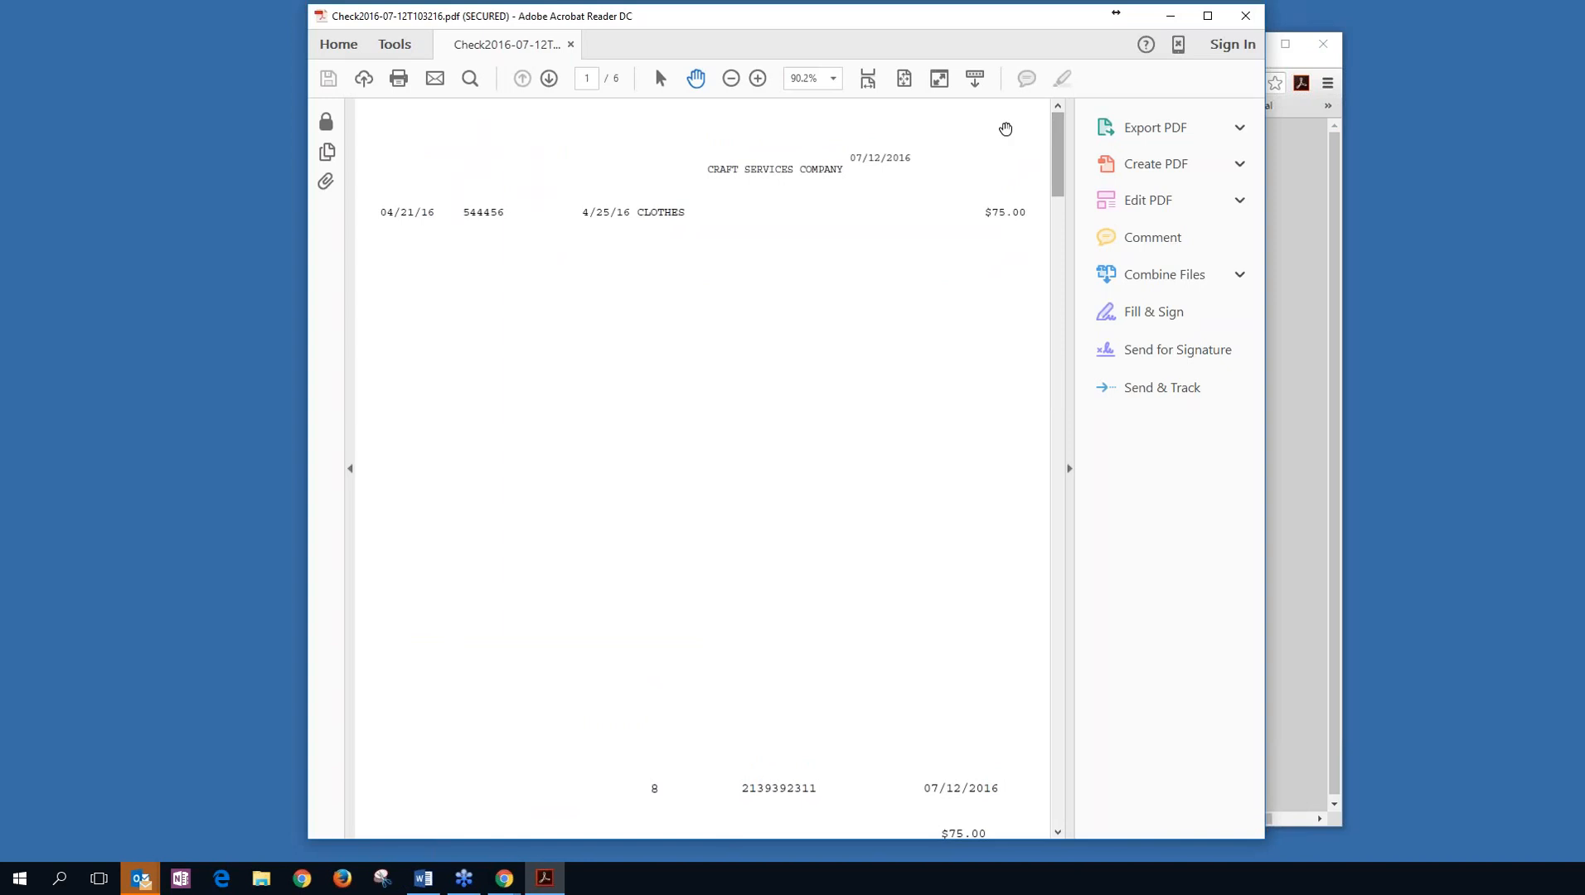
pyautogui.click(1069, 469)
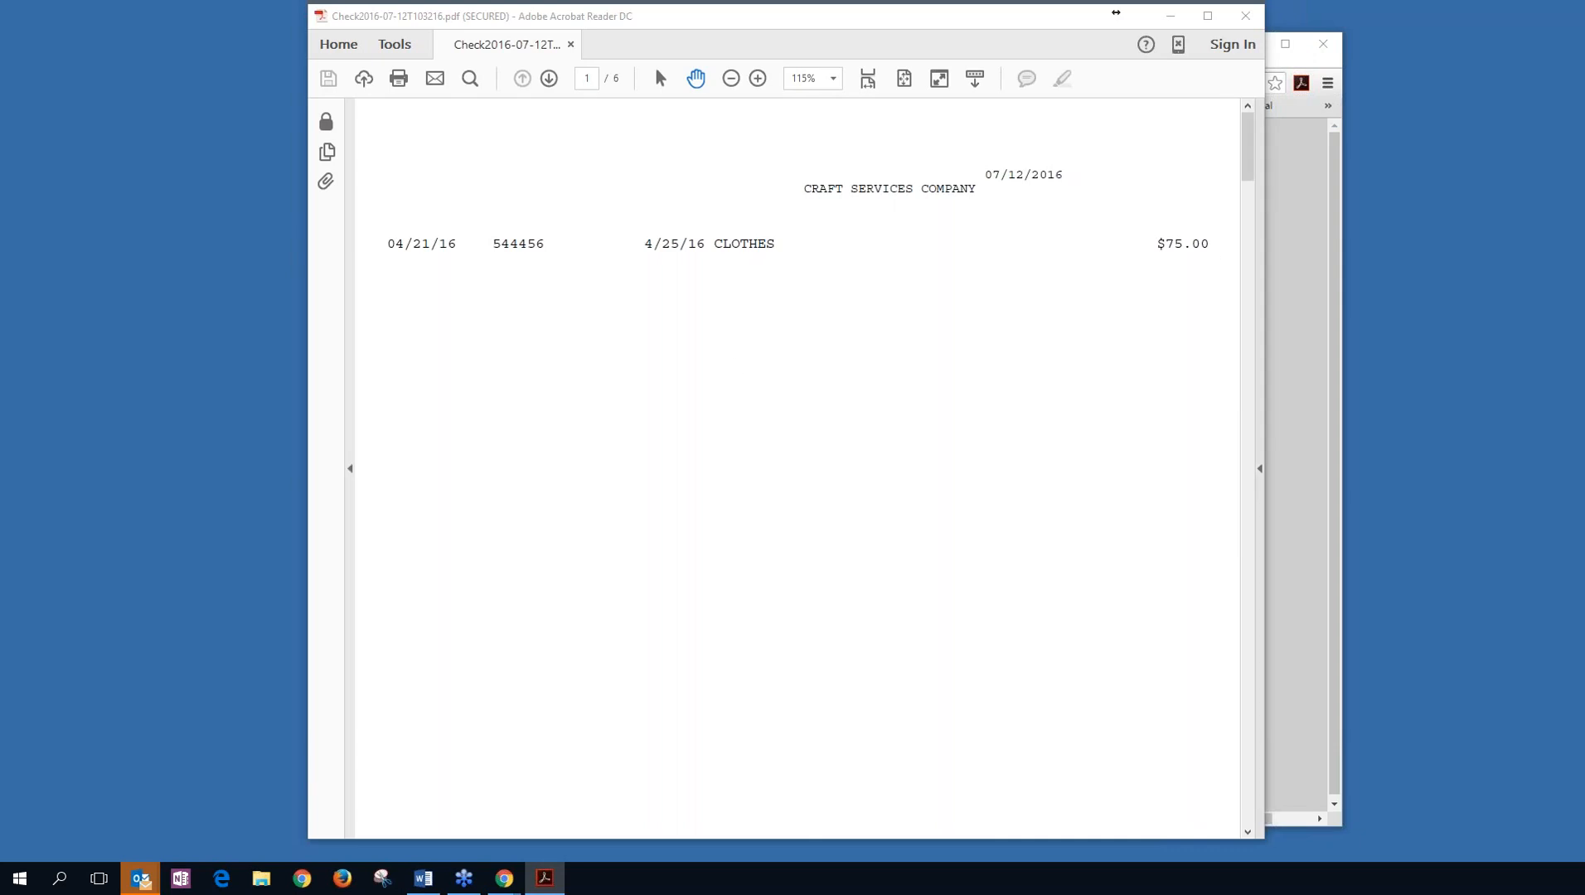
pyautogui.moveTo(1250, 162); pyautogui.dragTo(1248, 361)
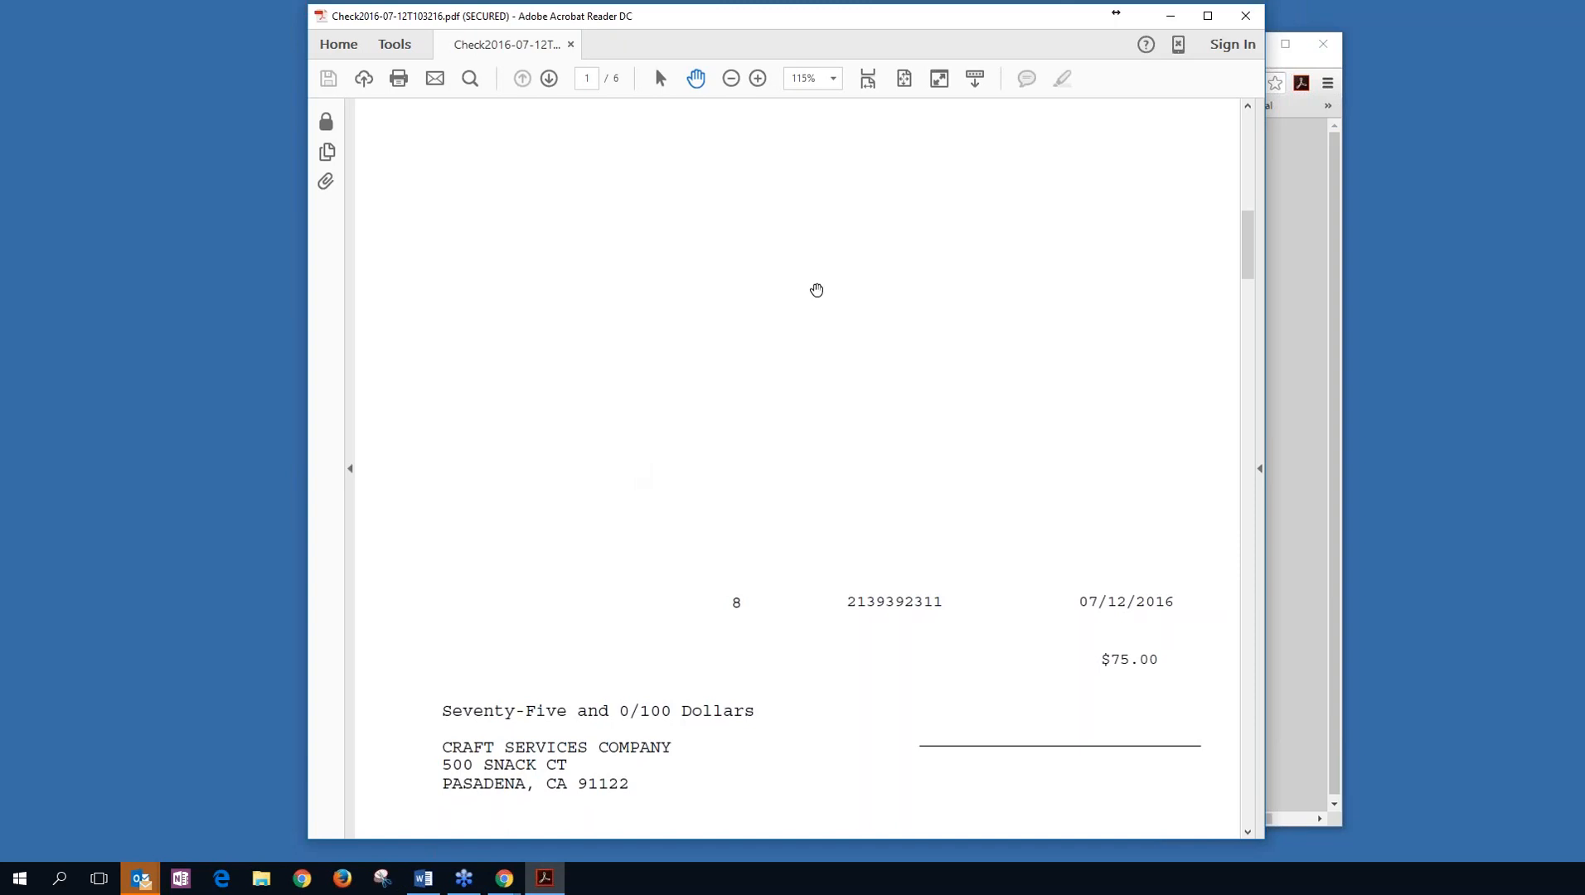
pyautogui.click(1244, 16)
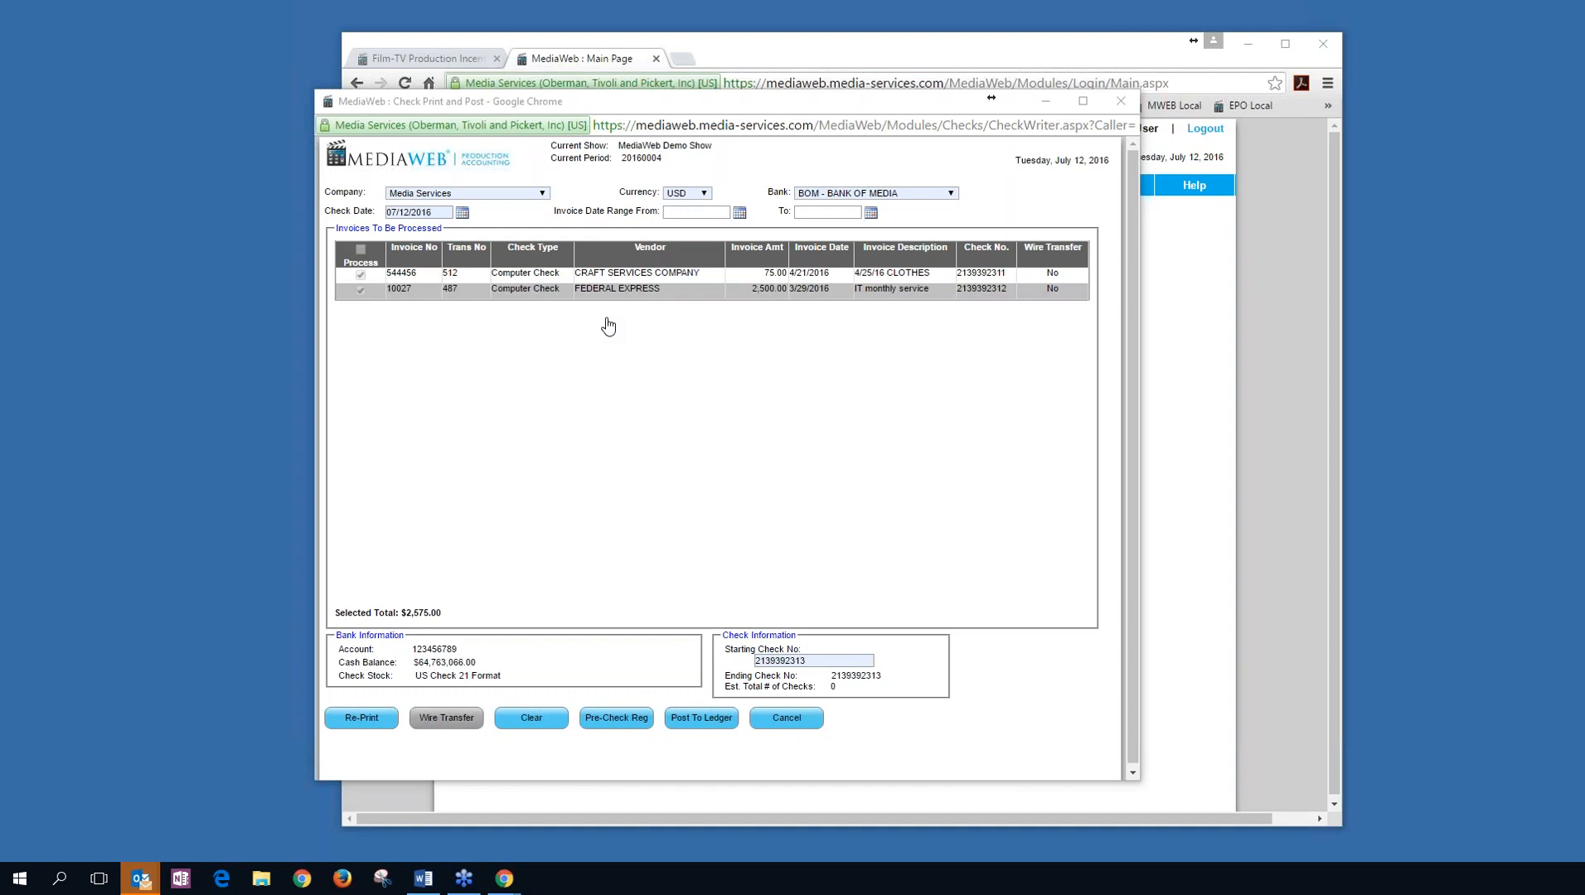
# Close Check Print and Post and open Blank MICR Check (bank CHASE, check 1024), centred on the page.
pyautogui.click(783, 718)
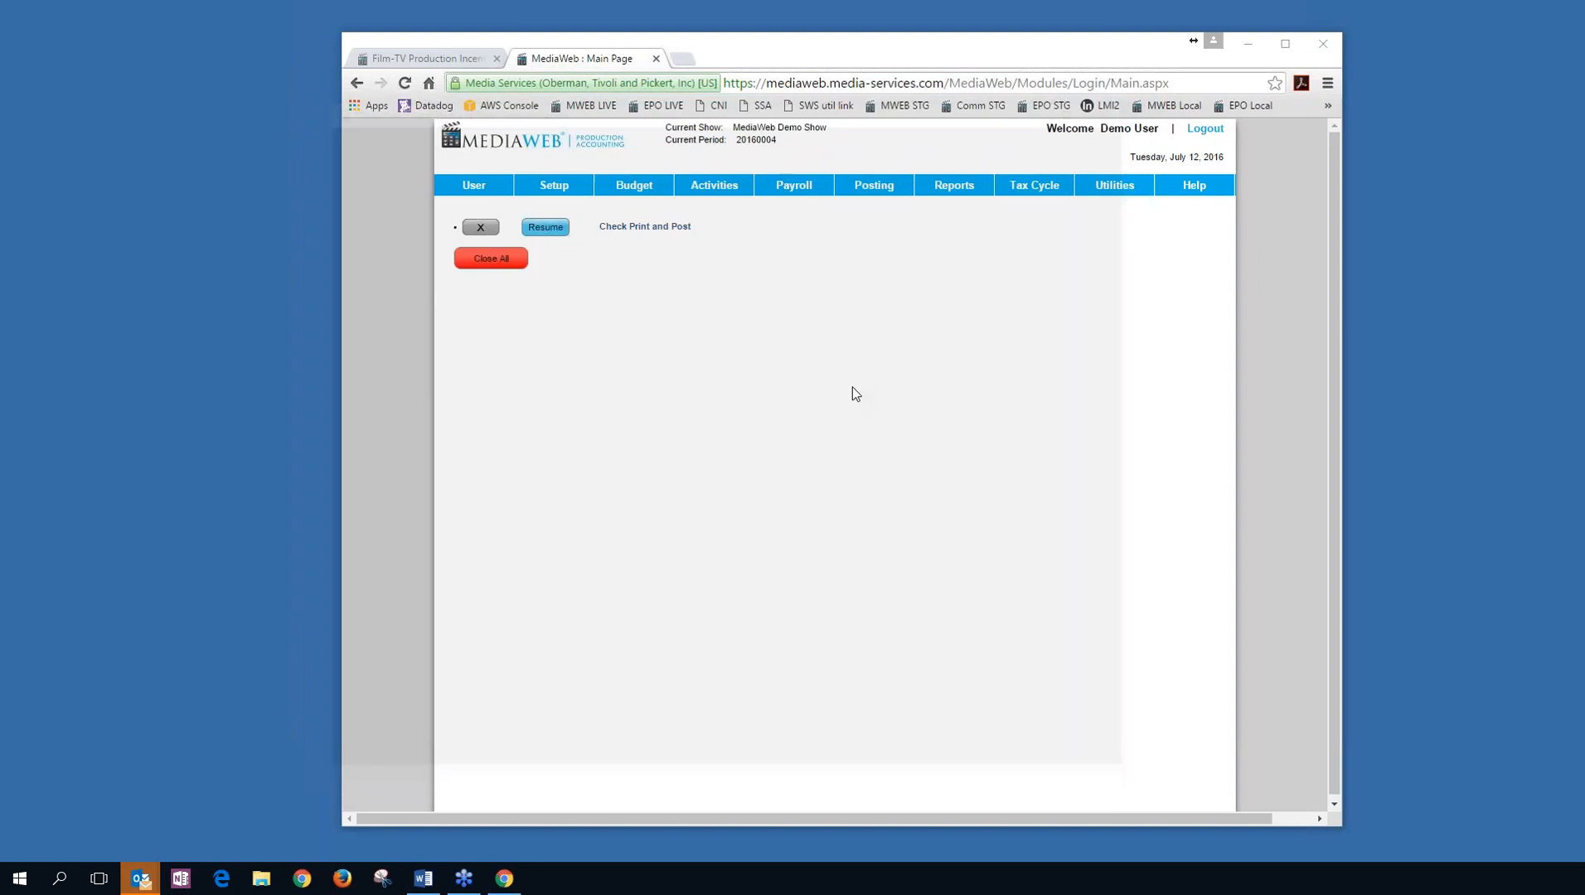
pyautogui.moveTo(719, 193)
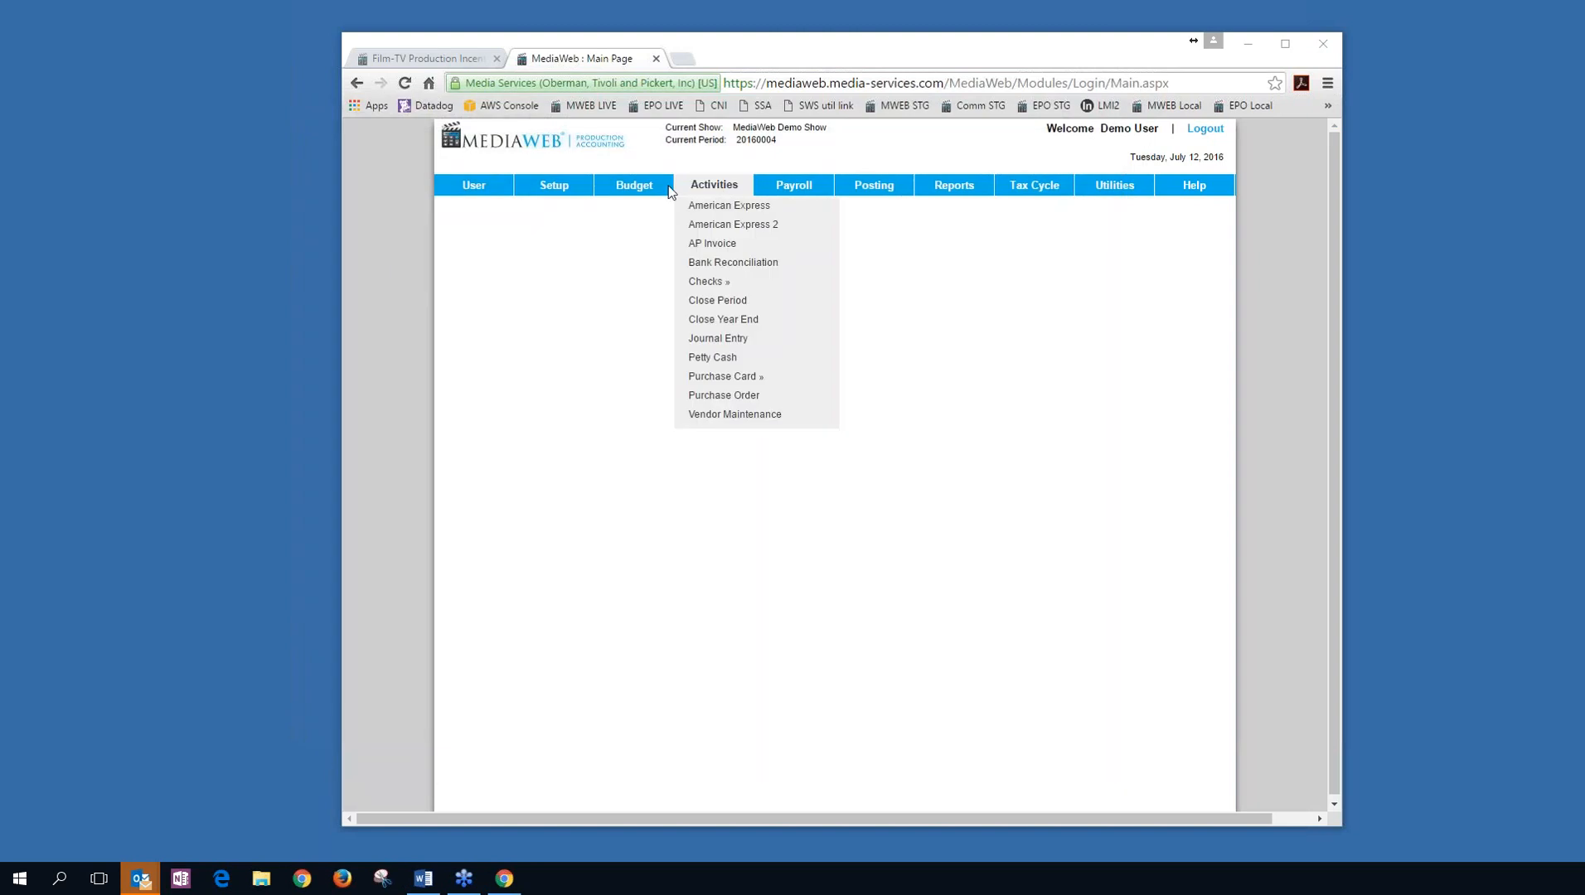
pyautogui.moveTo(790, 282)
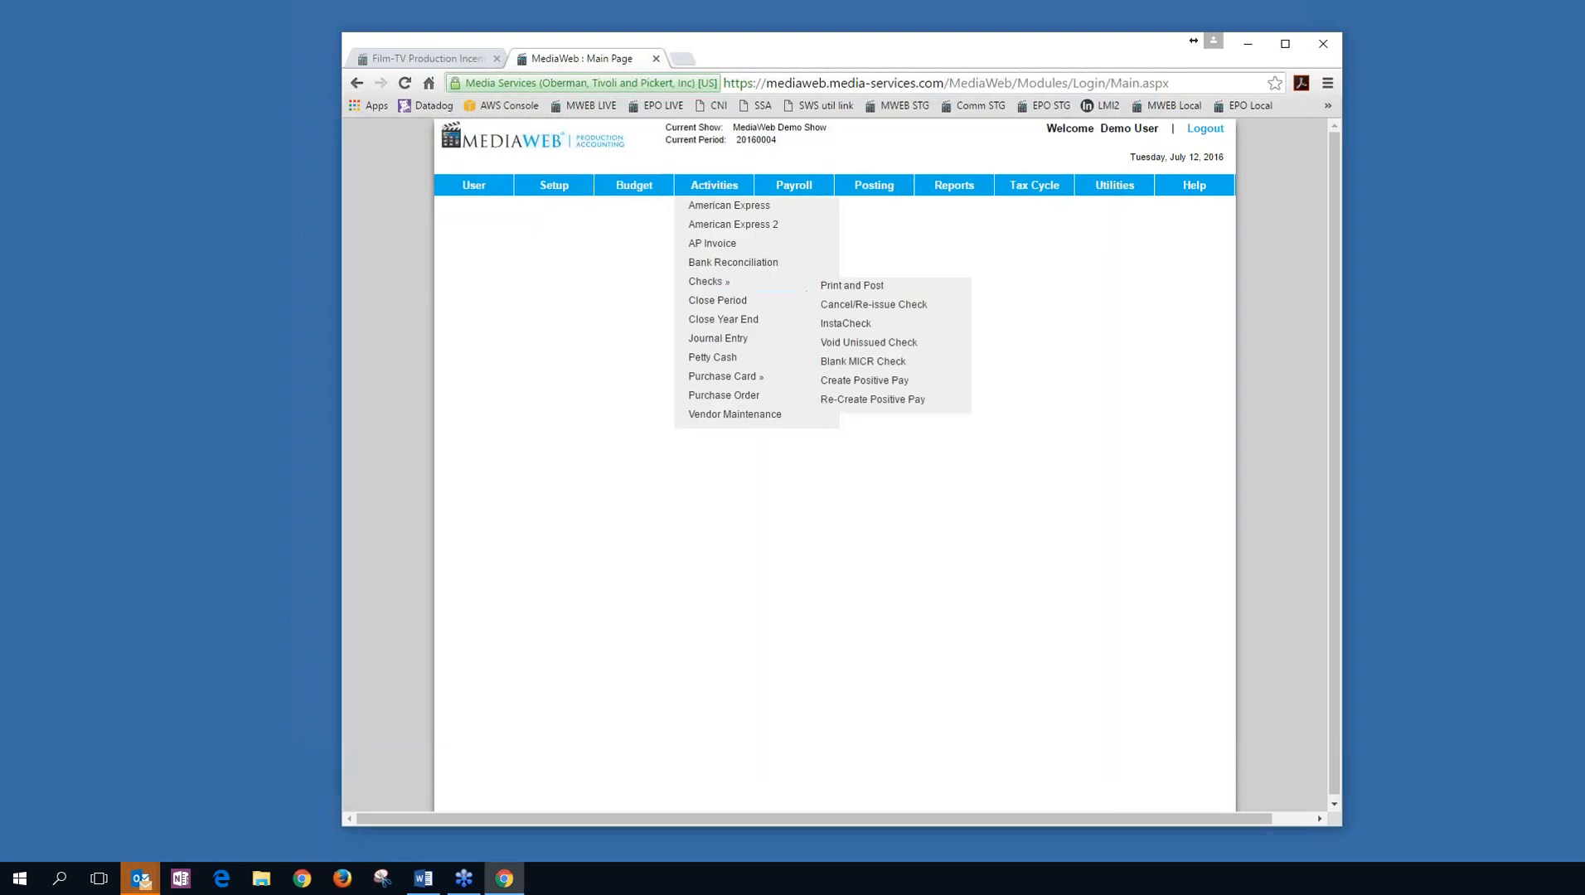
pyautogui.click(945, 369)
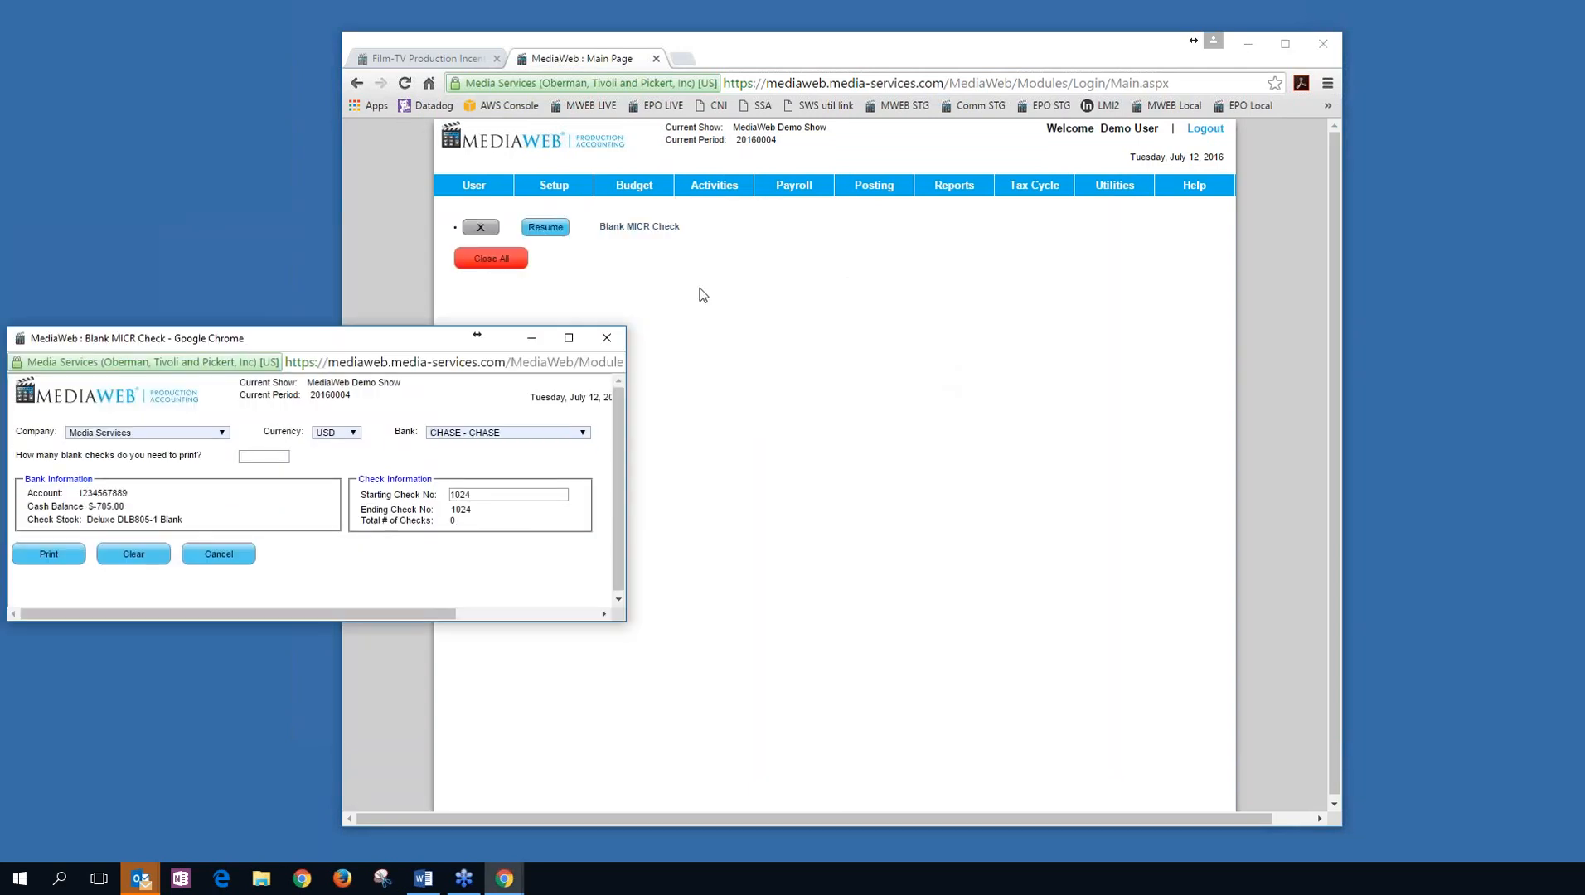
pyautogui.moveTo(428, 337); pyautogui.dragTo(804, 256)
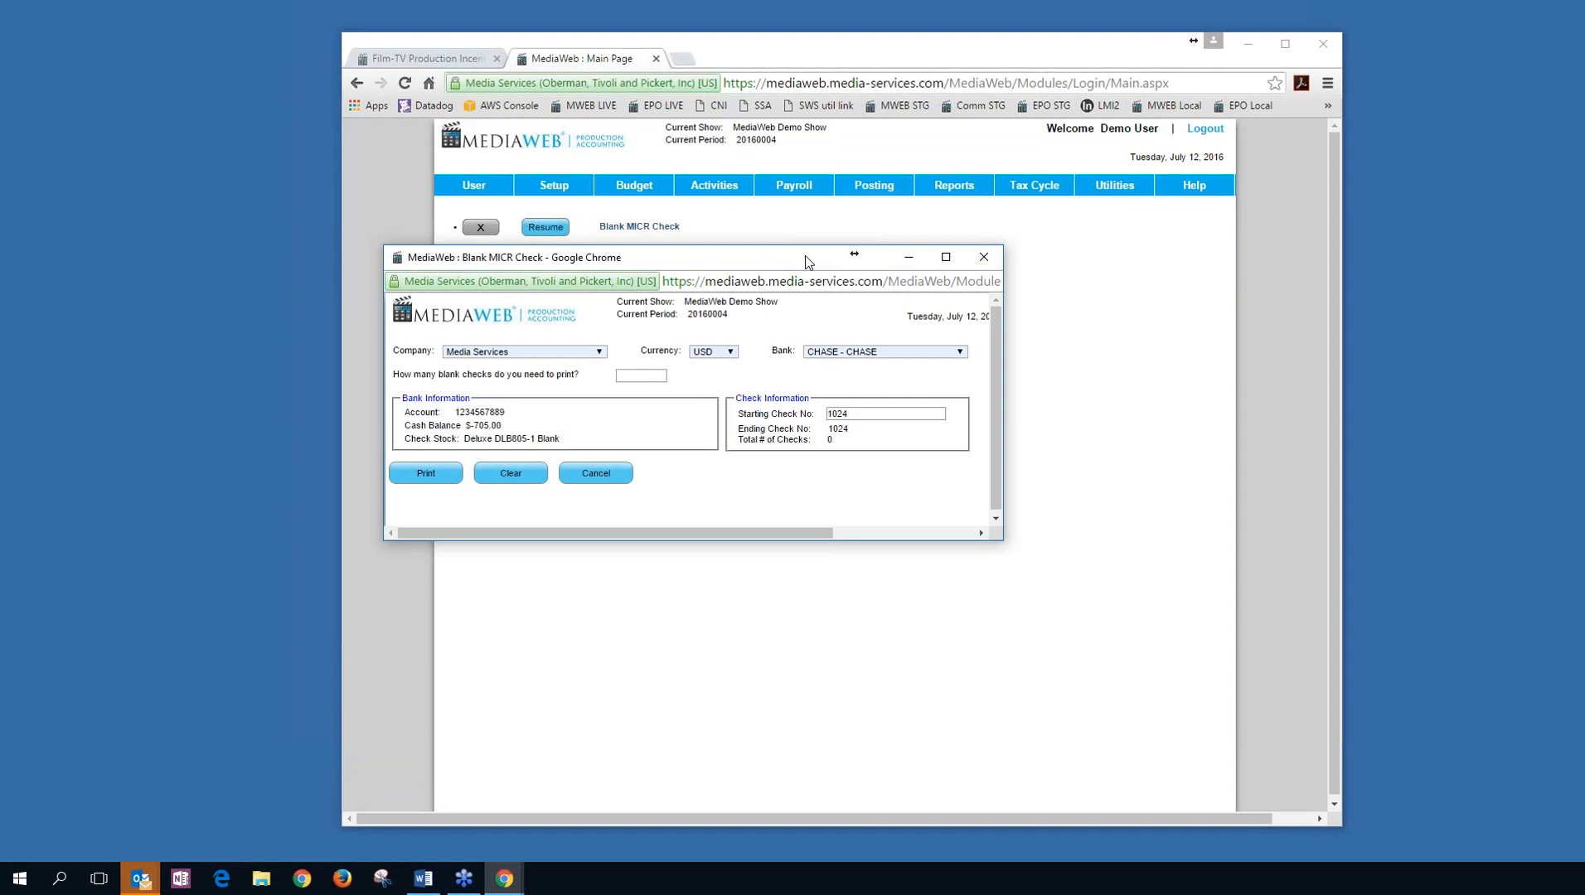
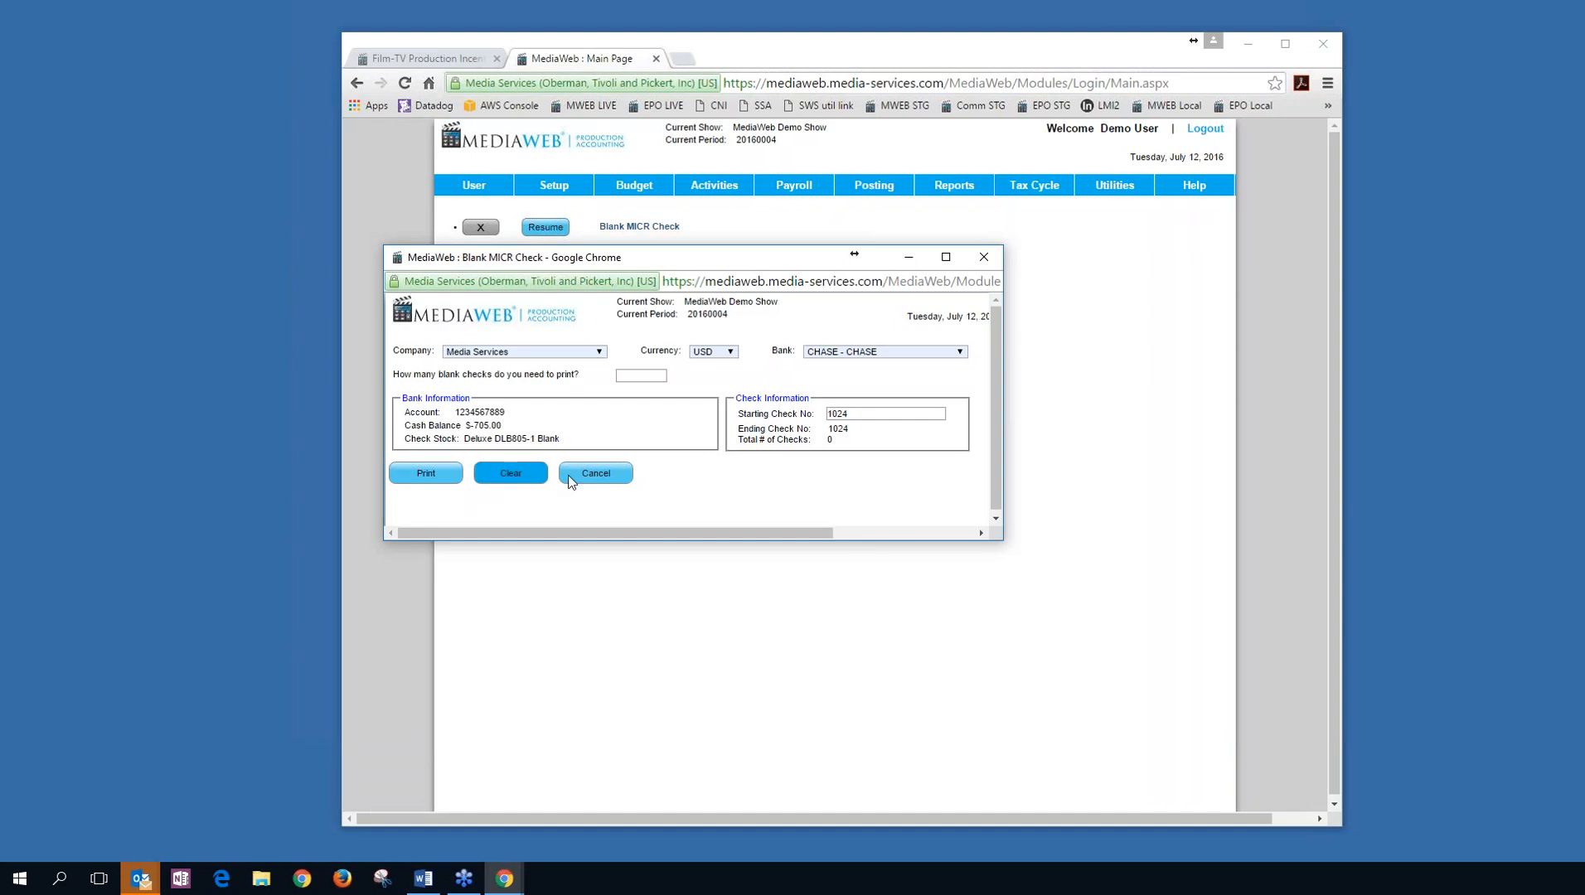
# Cancel the Blank MICR Check for CHASE check 1024 without printing it.
pyautogui.click(622, 475)
# Open Journal Entry and load unposted JE 5675 with its 1,000.00 and -1,000.00 lines on 3305.
pyautogui.moveTo(729, 193)
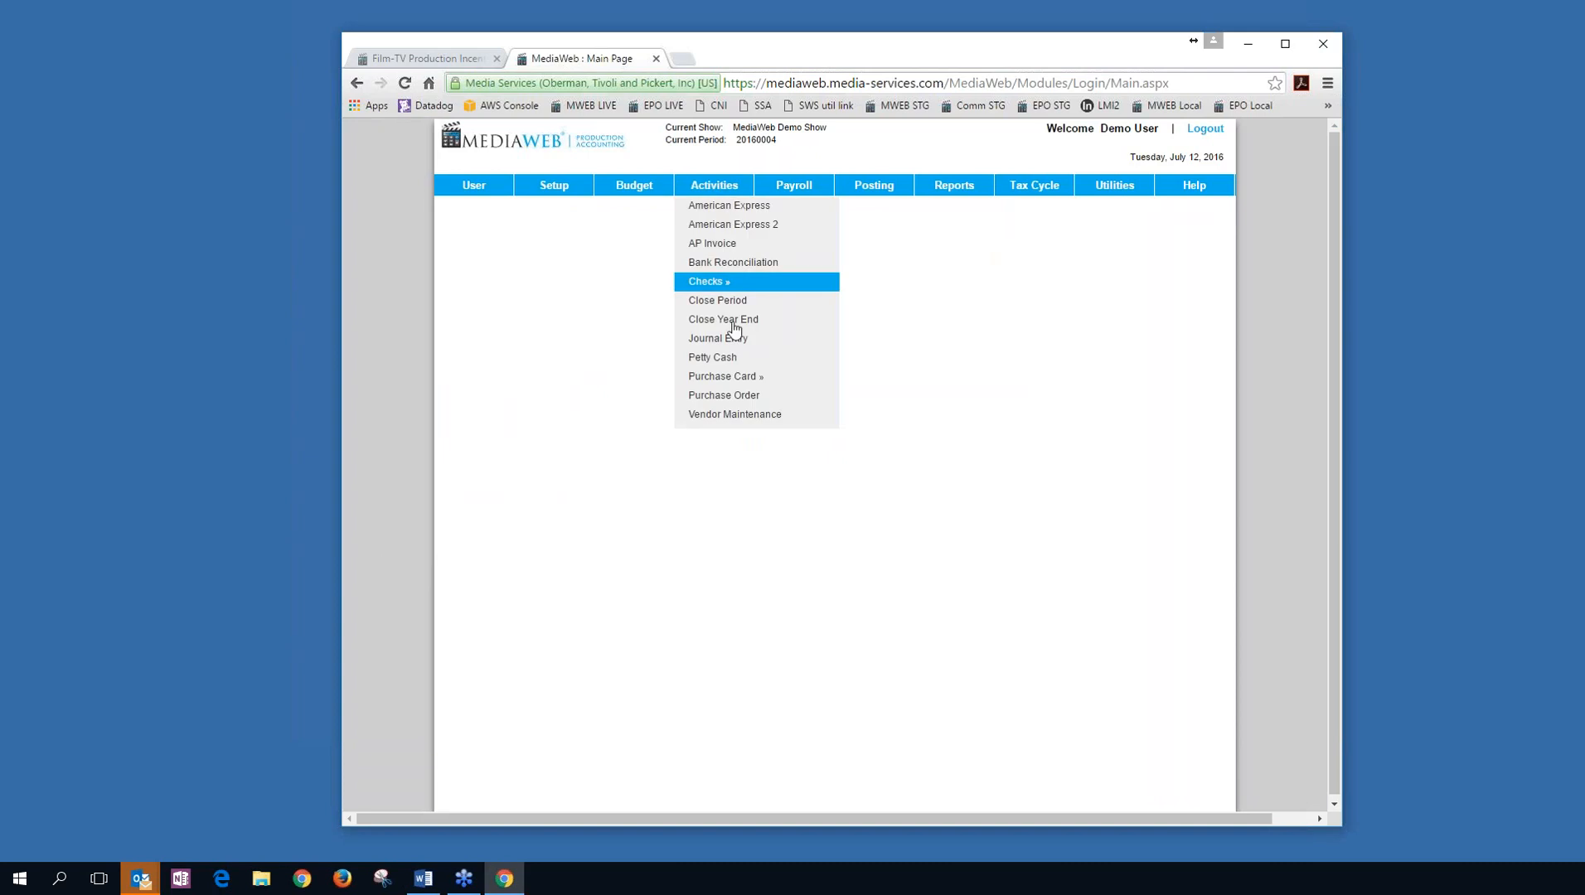
pyautogui.click(718, 338)
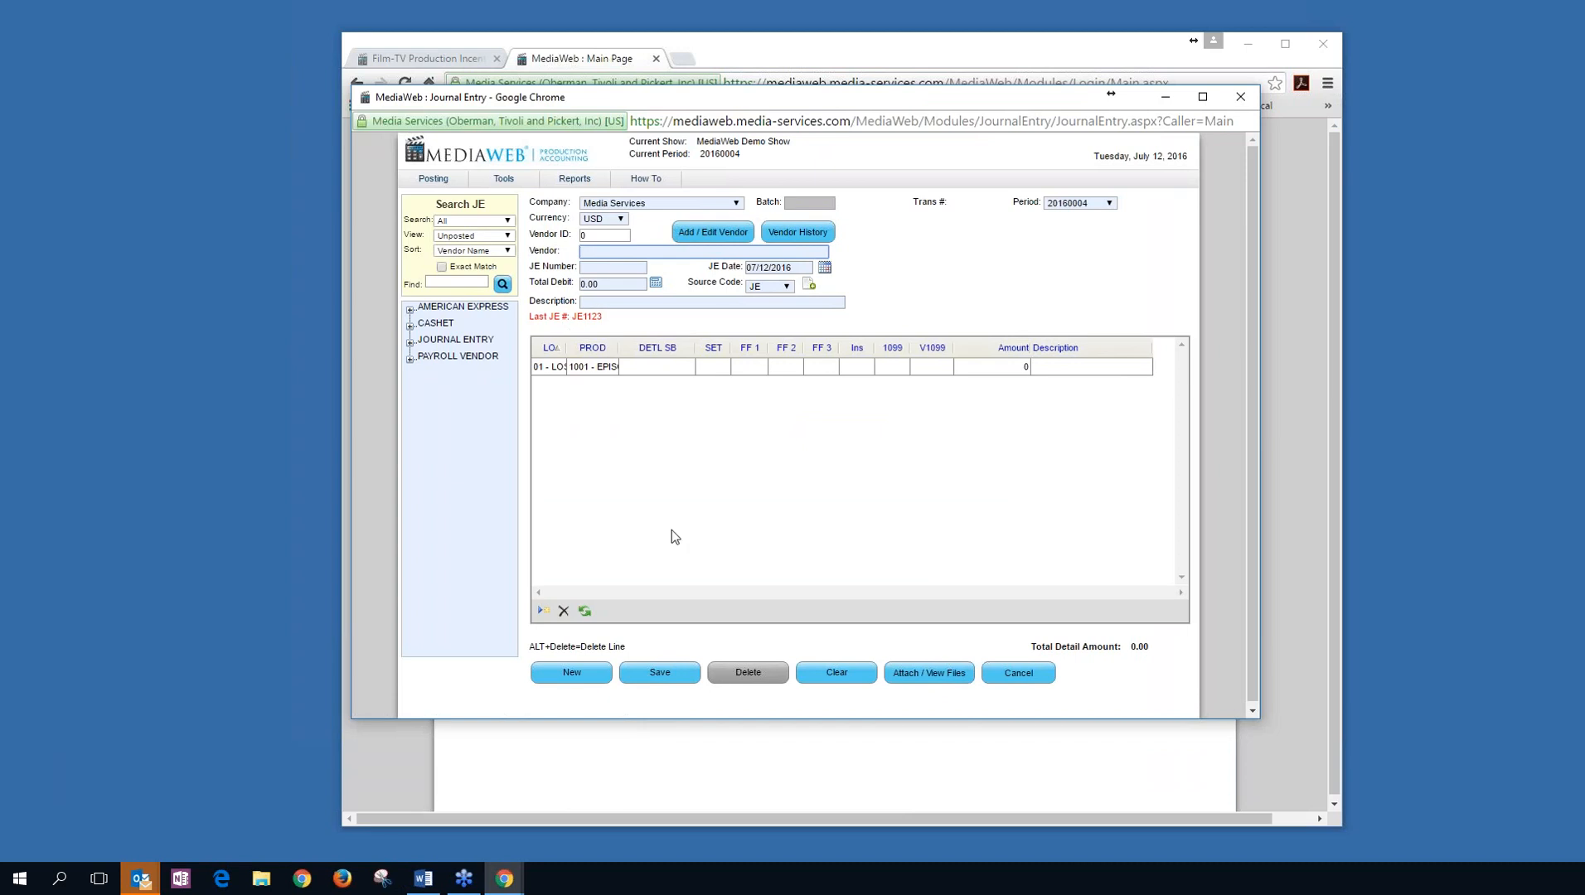
pyautogui.click(409, 342)
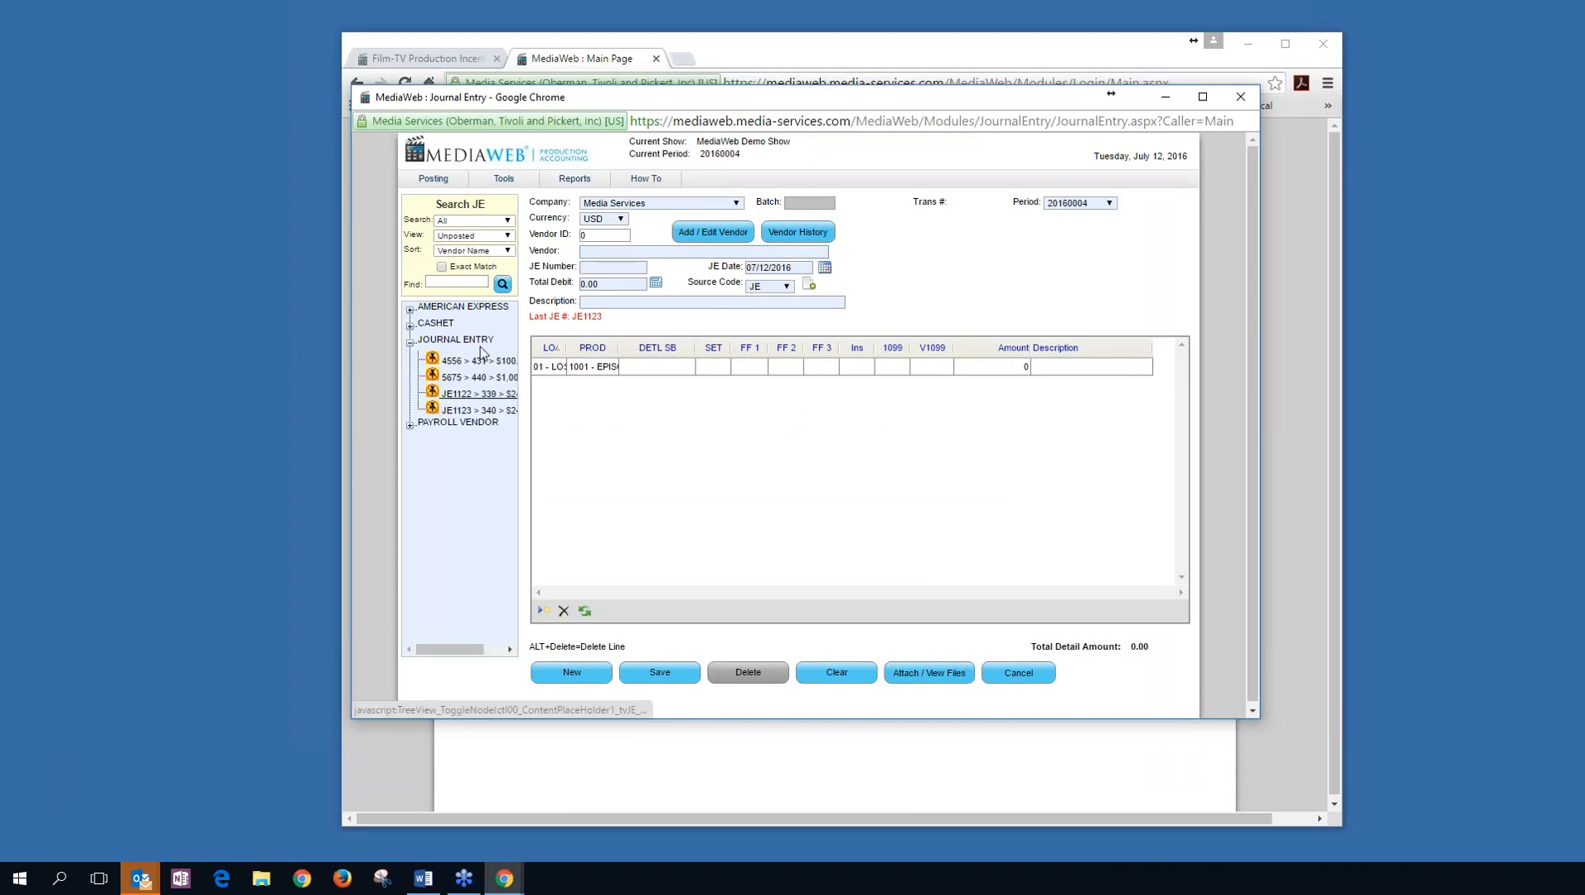
pyautogui.click(477, 363)
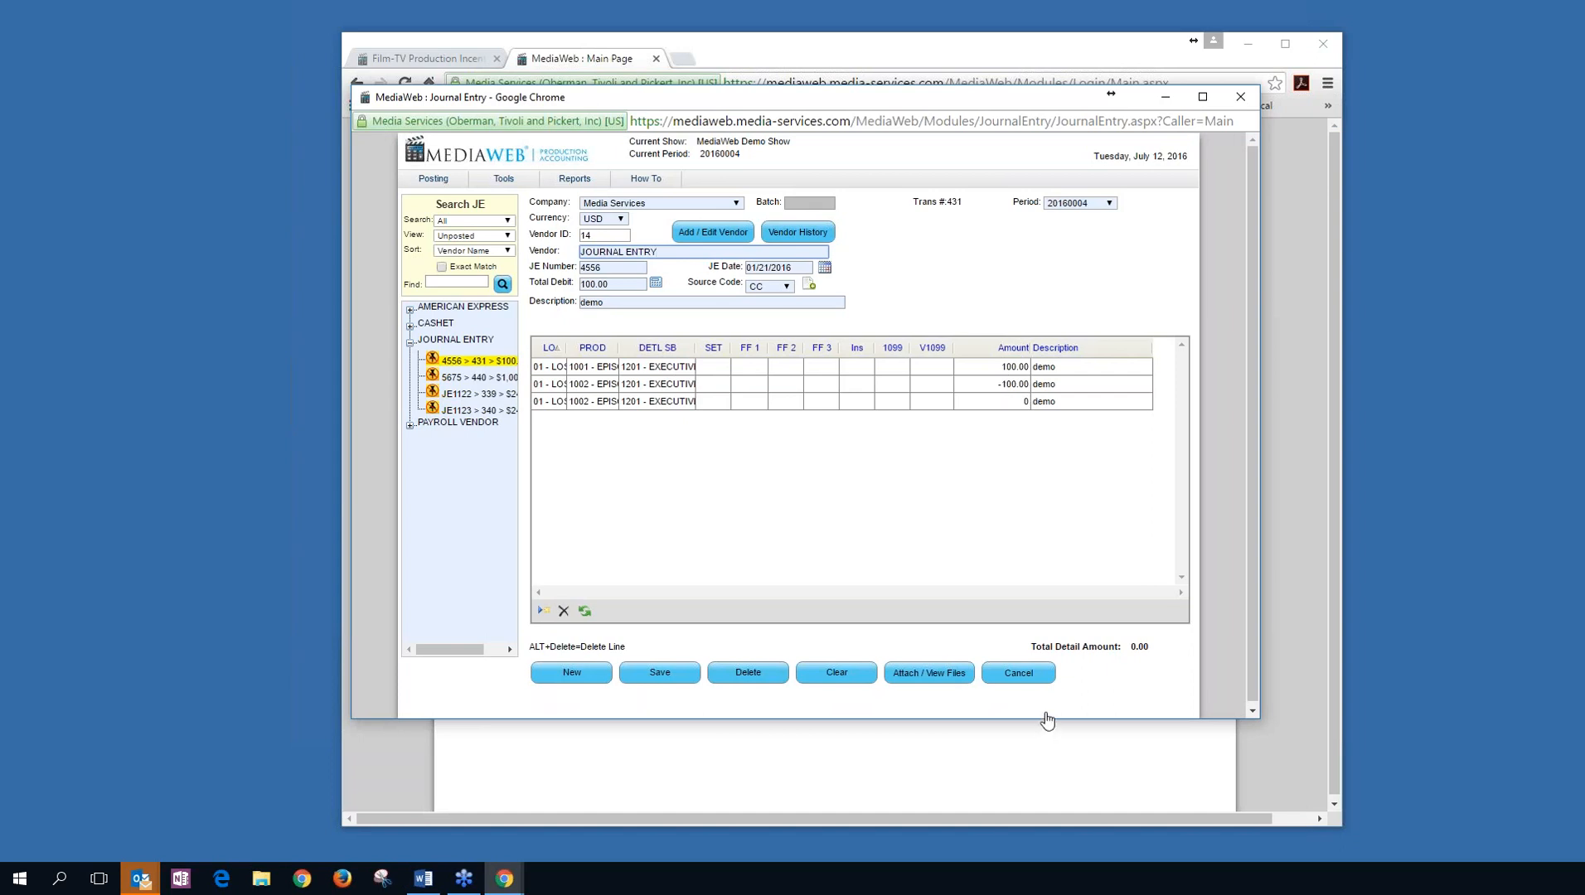
pyautogui.click(479, 377)
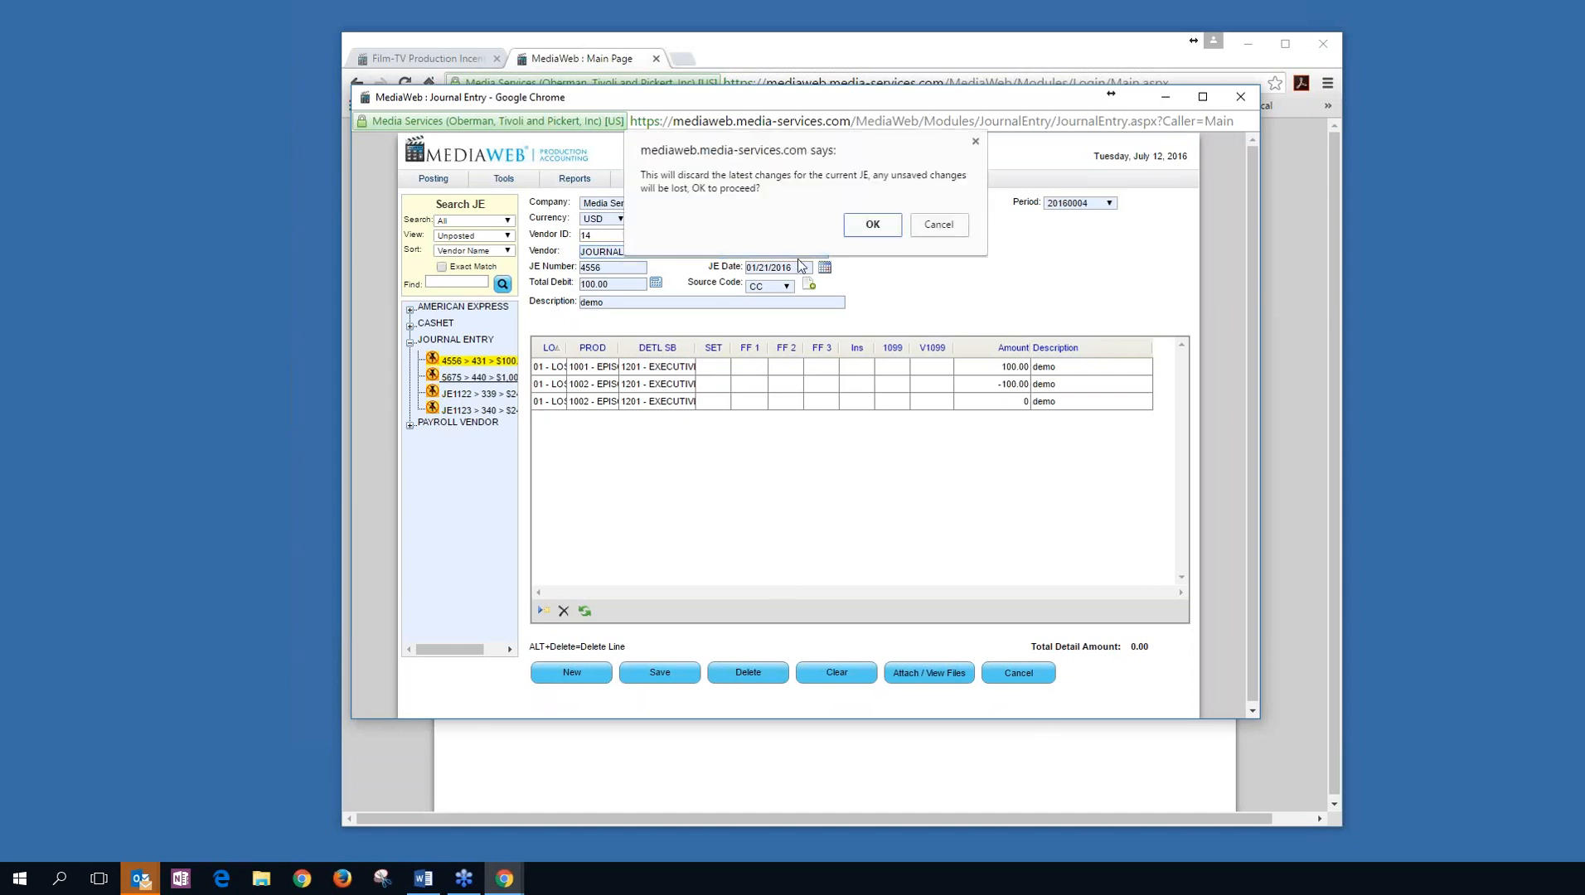
pyautogui.click(872, 225)
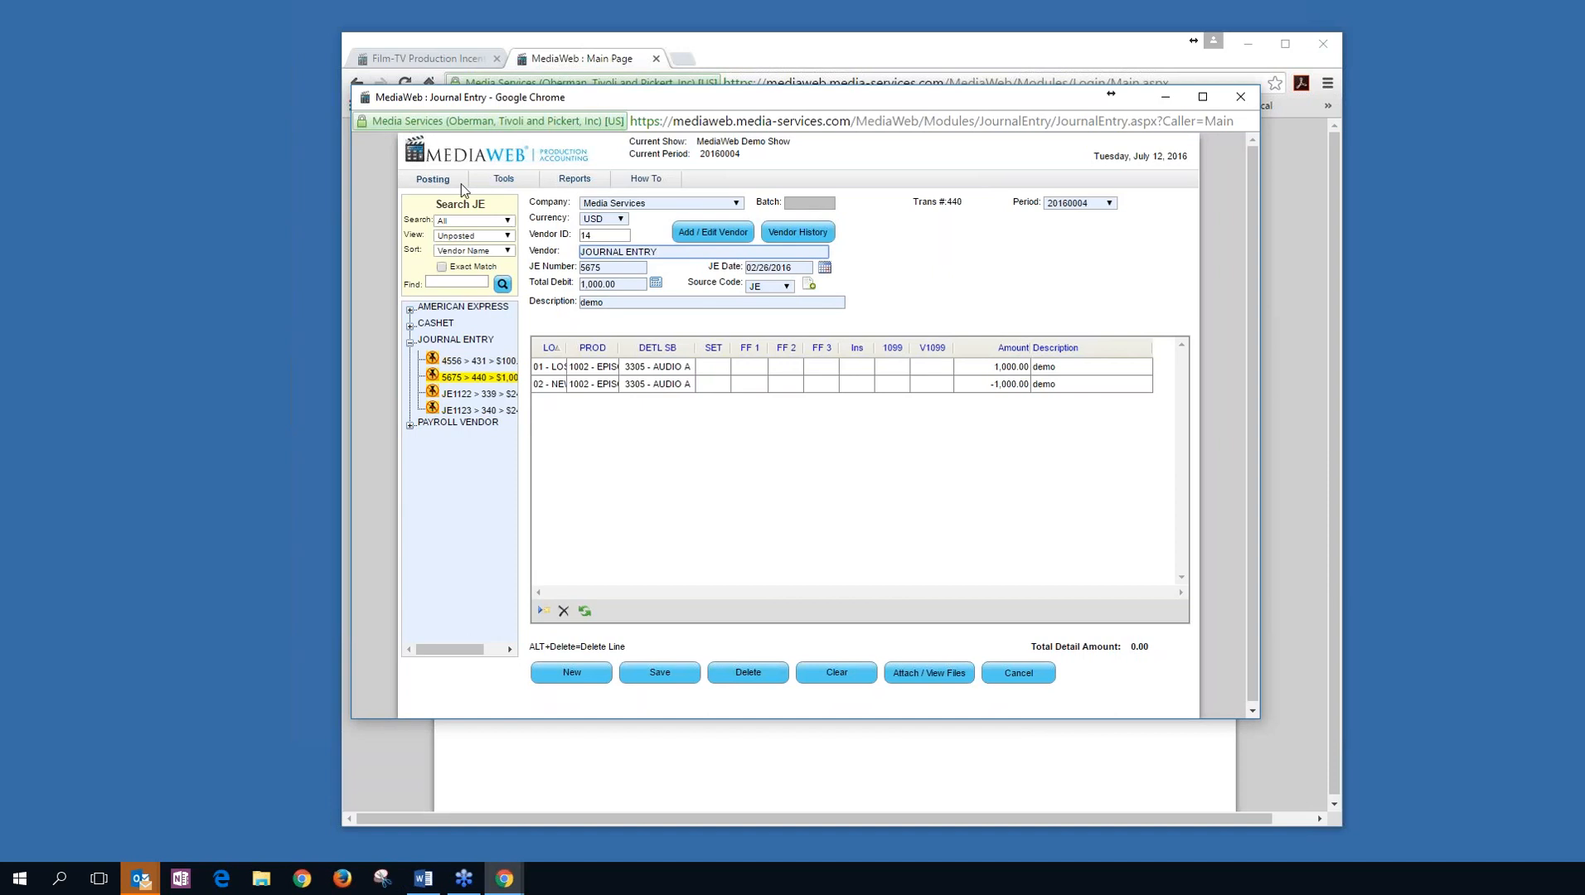
# Import a journal entry from 'MediaWeb JE Template for Demo..xls' through Import JE.
pyautogui.click(513, 199)
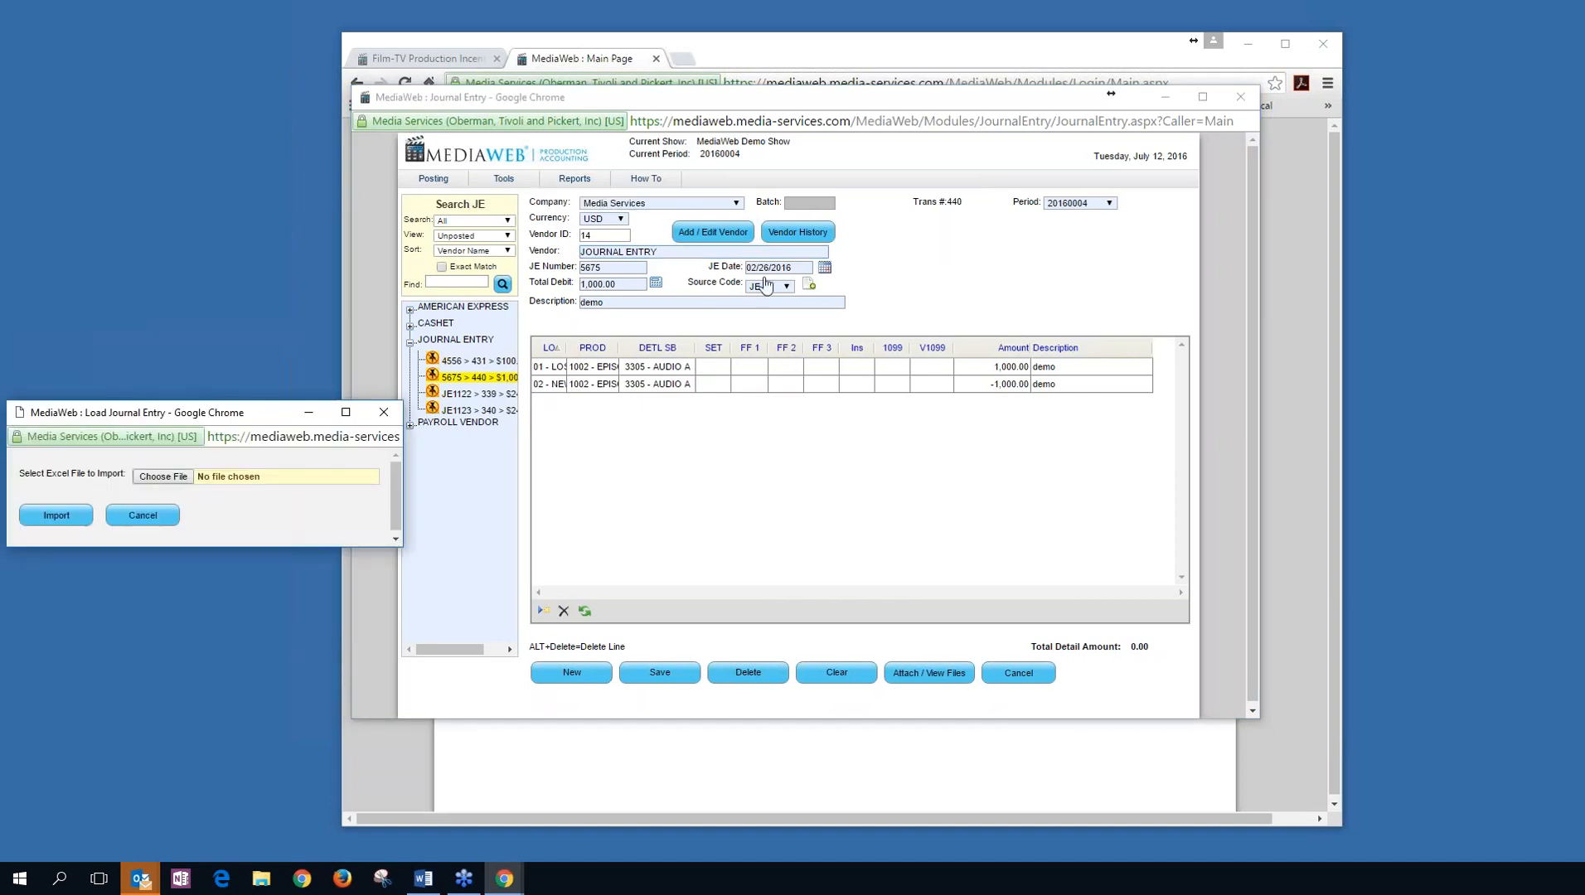
pyautogui.moveTo(201, 415); pyautogui.dragTo(752, 298)
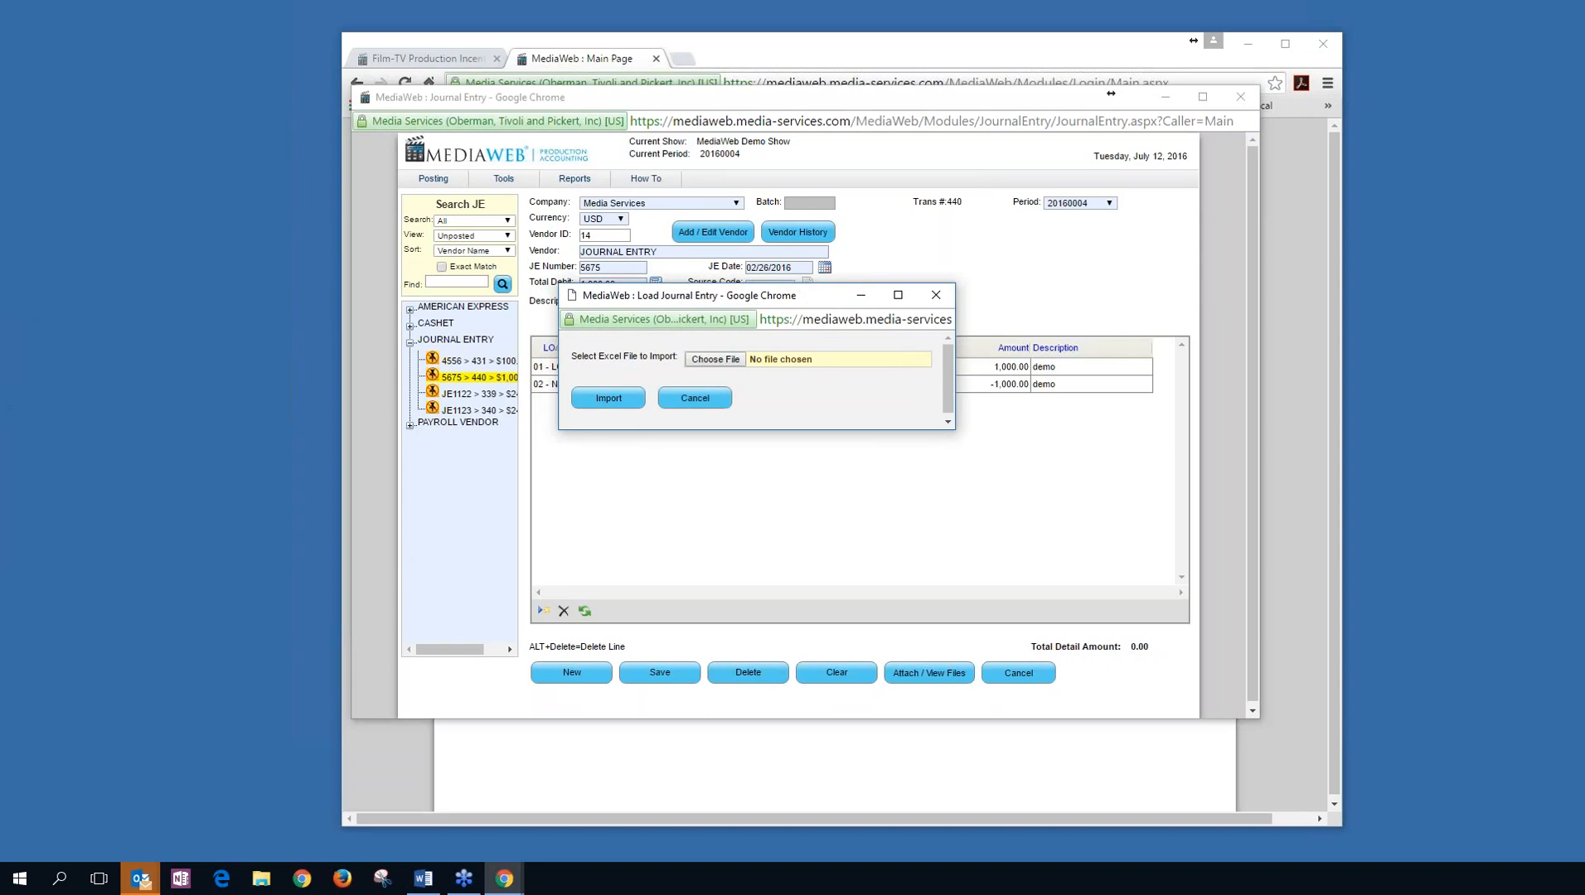
pyautogui.click(724, 365)
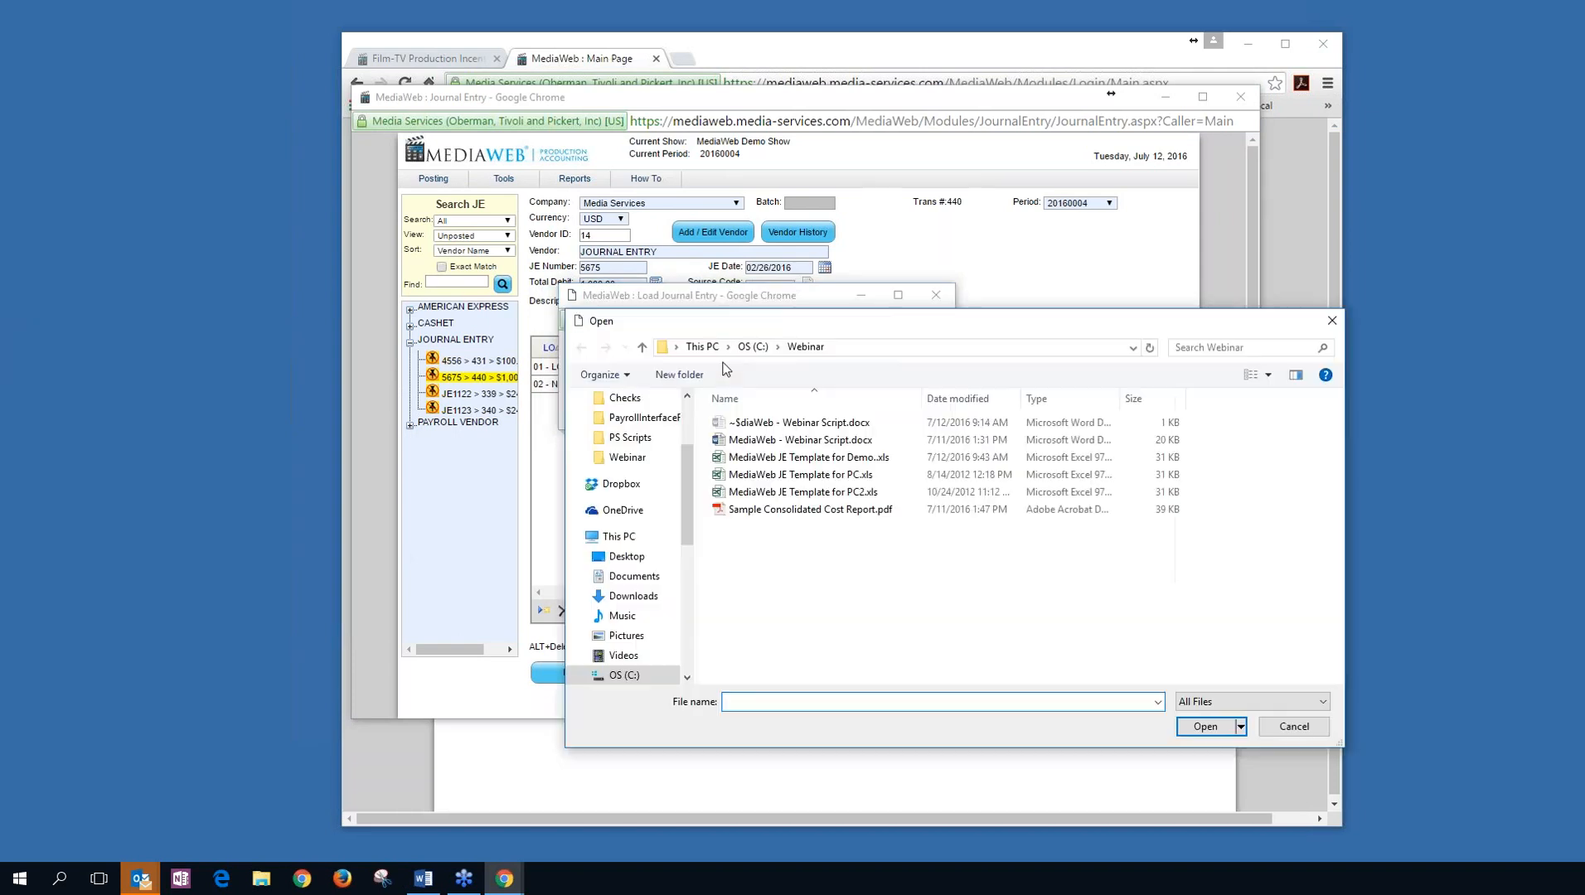
pyautogui.doubleClick(795, 457)
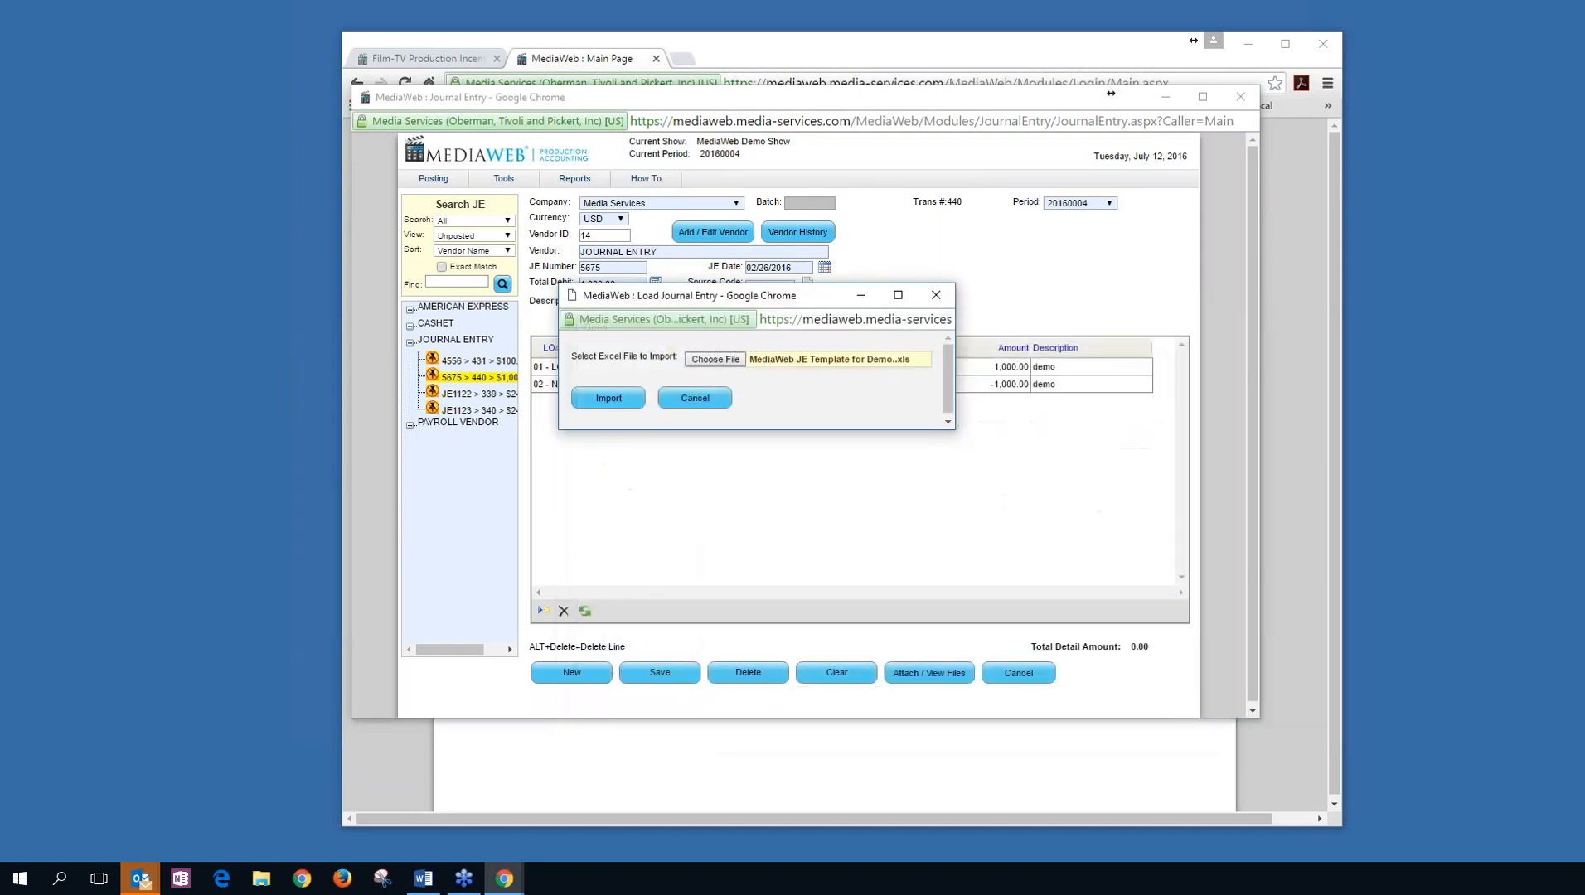
pyautogui.click(609, 398)
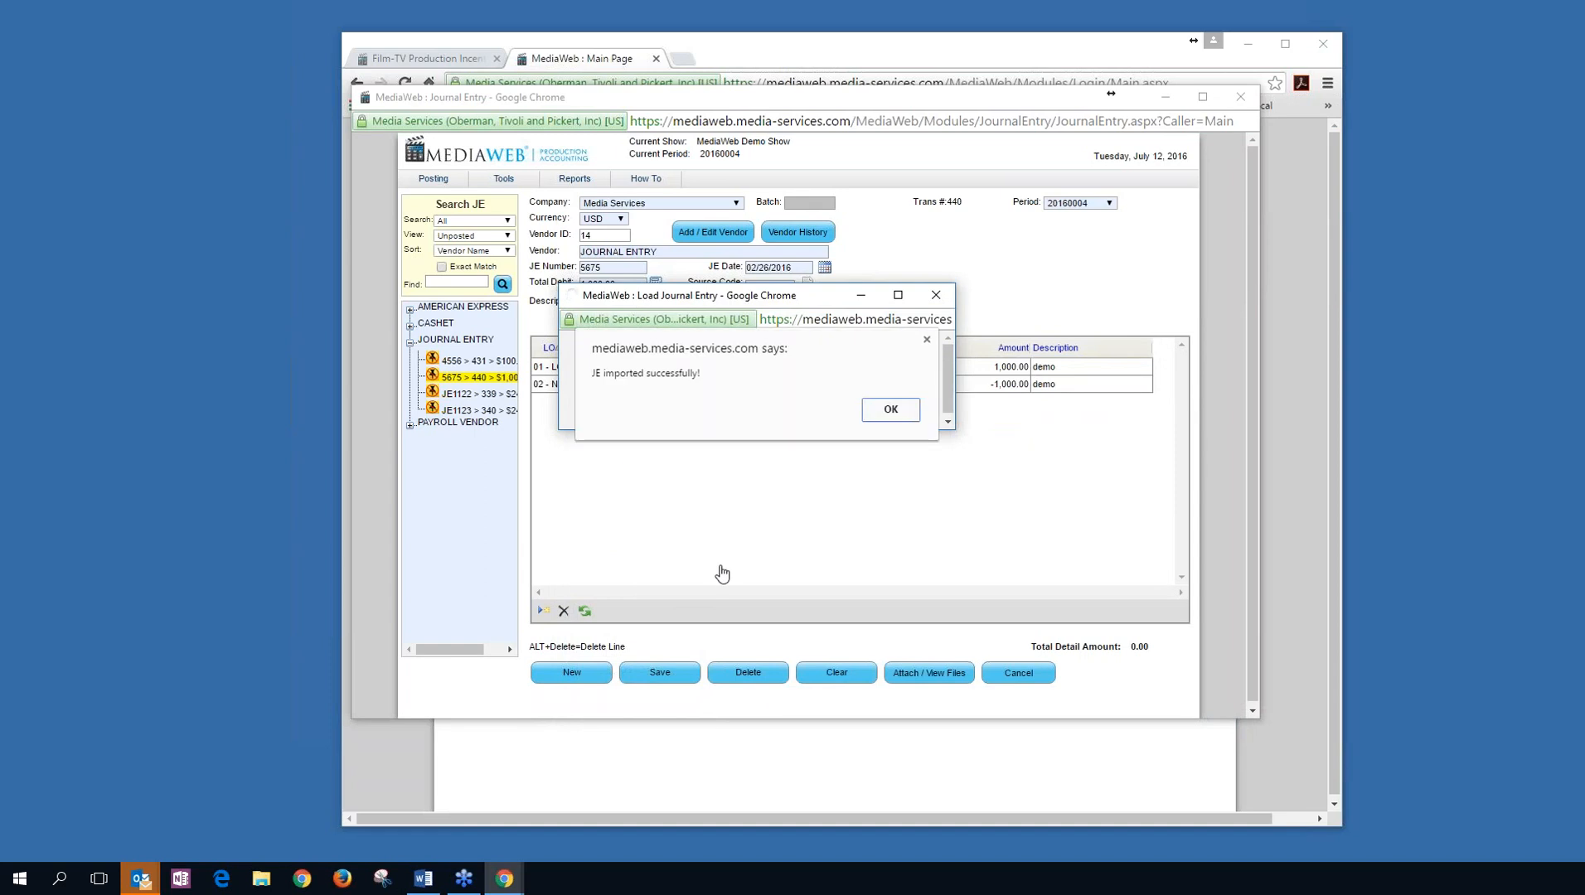
pyautogui.click(895, 412)
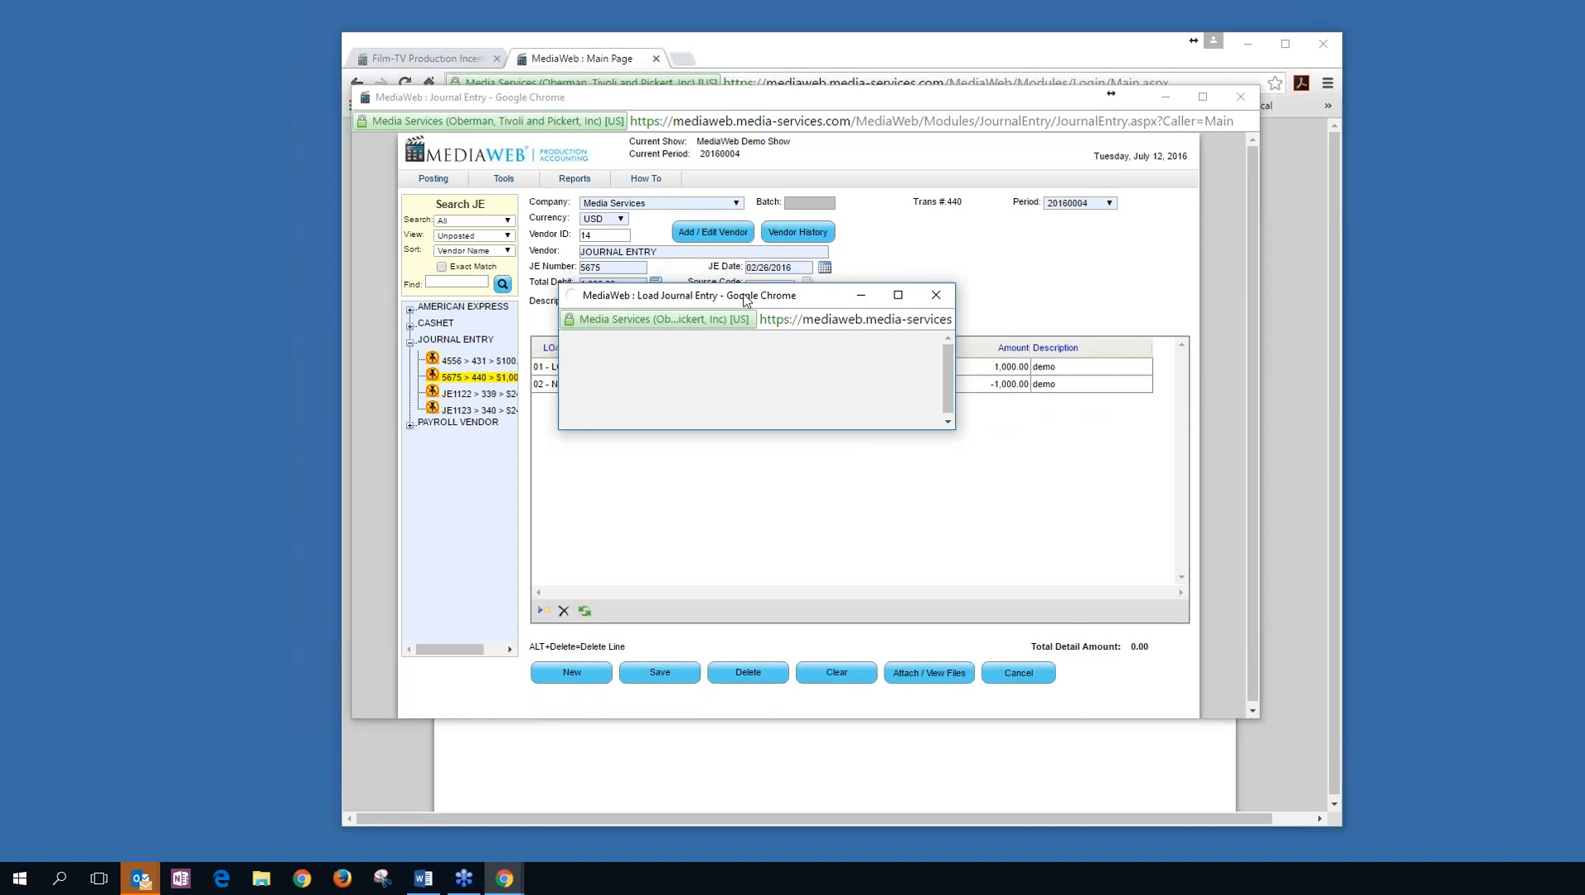
# Dismiss the unresponsive-page warning and close the Load Journal Entry window, leaving JE 5675 visible.
pyautogui.moveTo(734, 301); pyautogui.dragTo(980, 180)
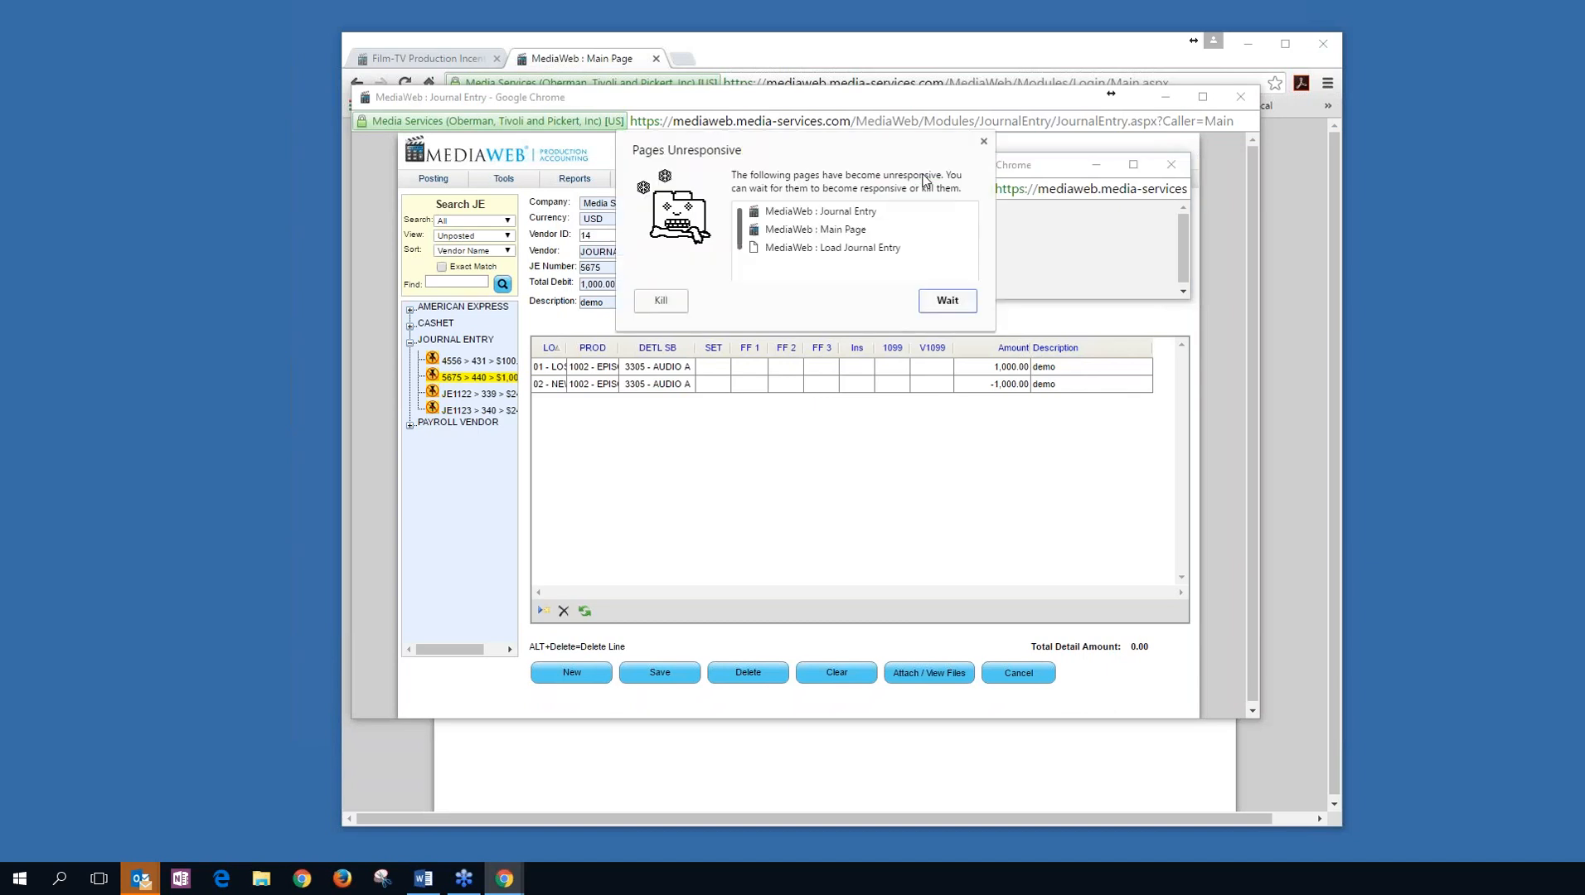
pyautogui.click(983, 141)
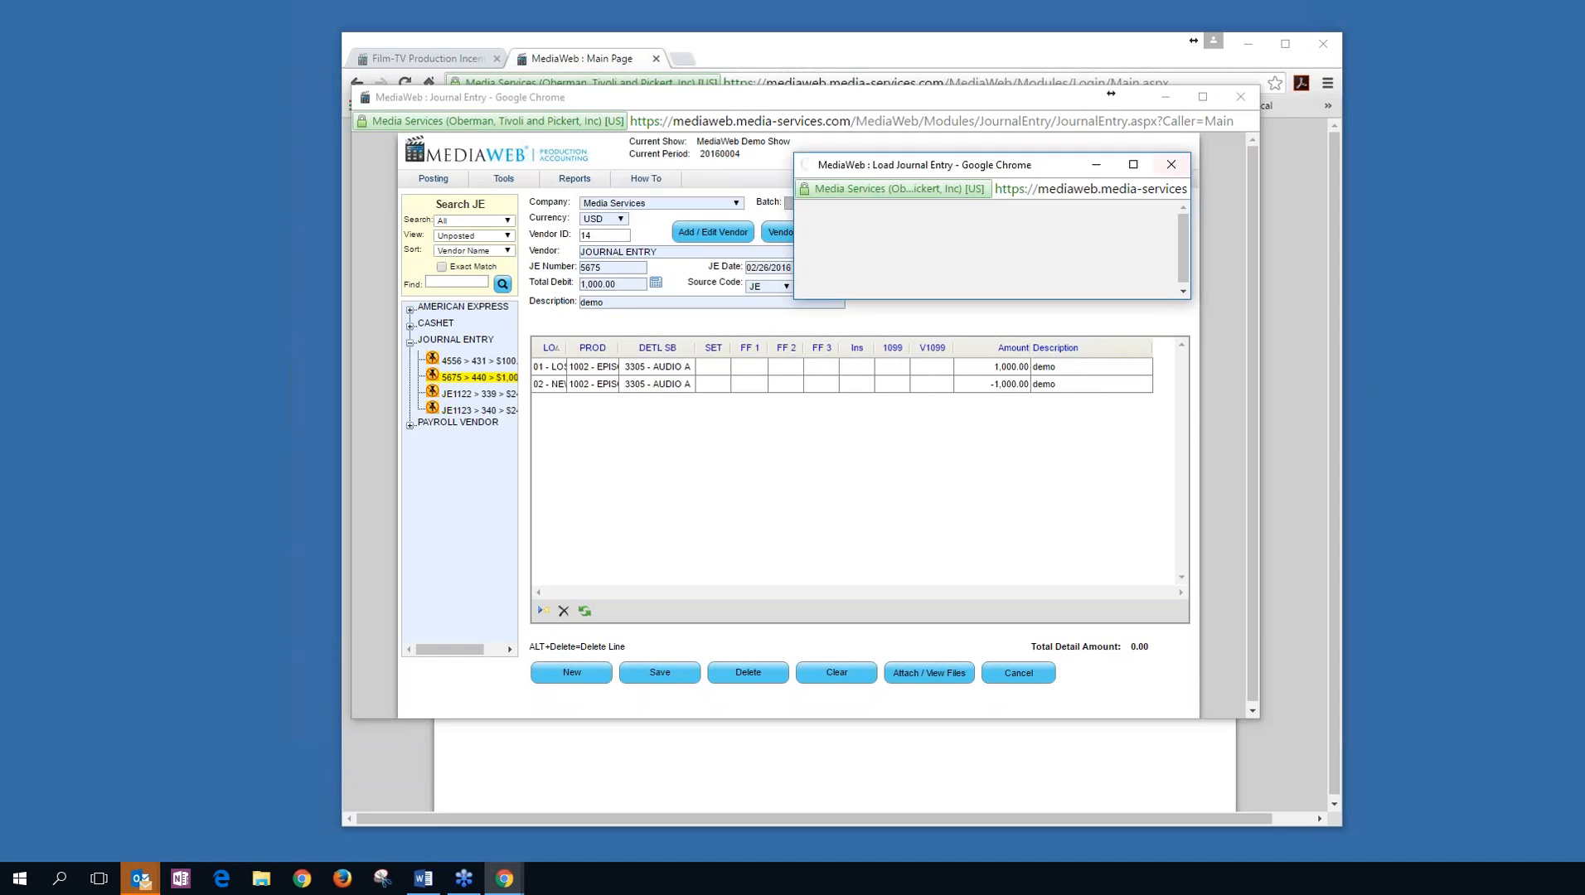
pyautogui.click(1181, 164)
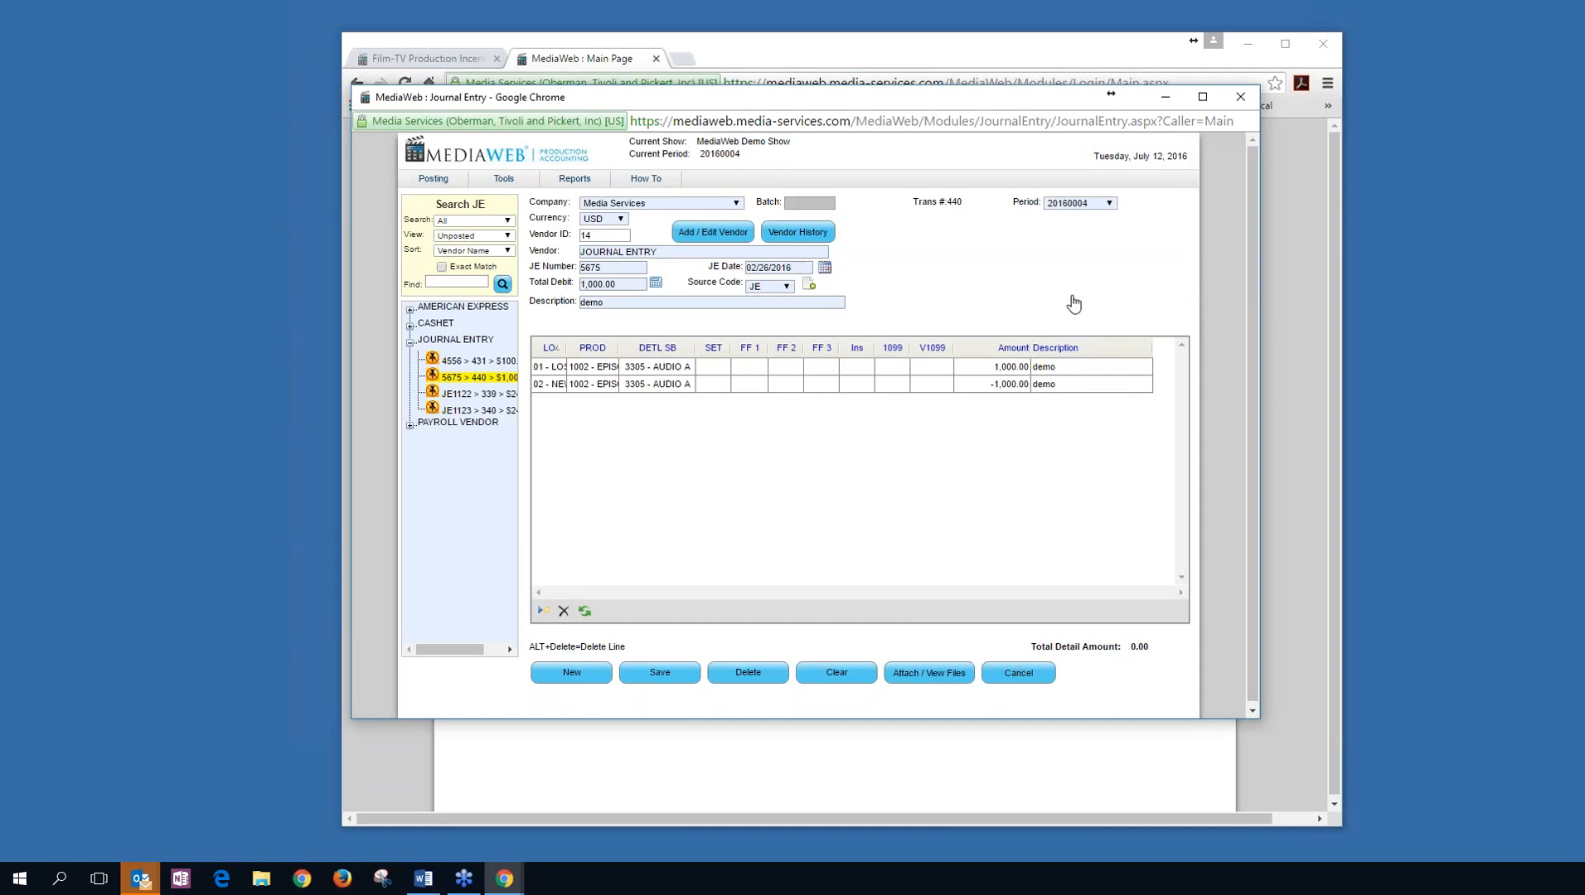
pyautogui.moveTo(939, 99); pyautogui.dragTo(740, 135)
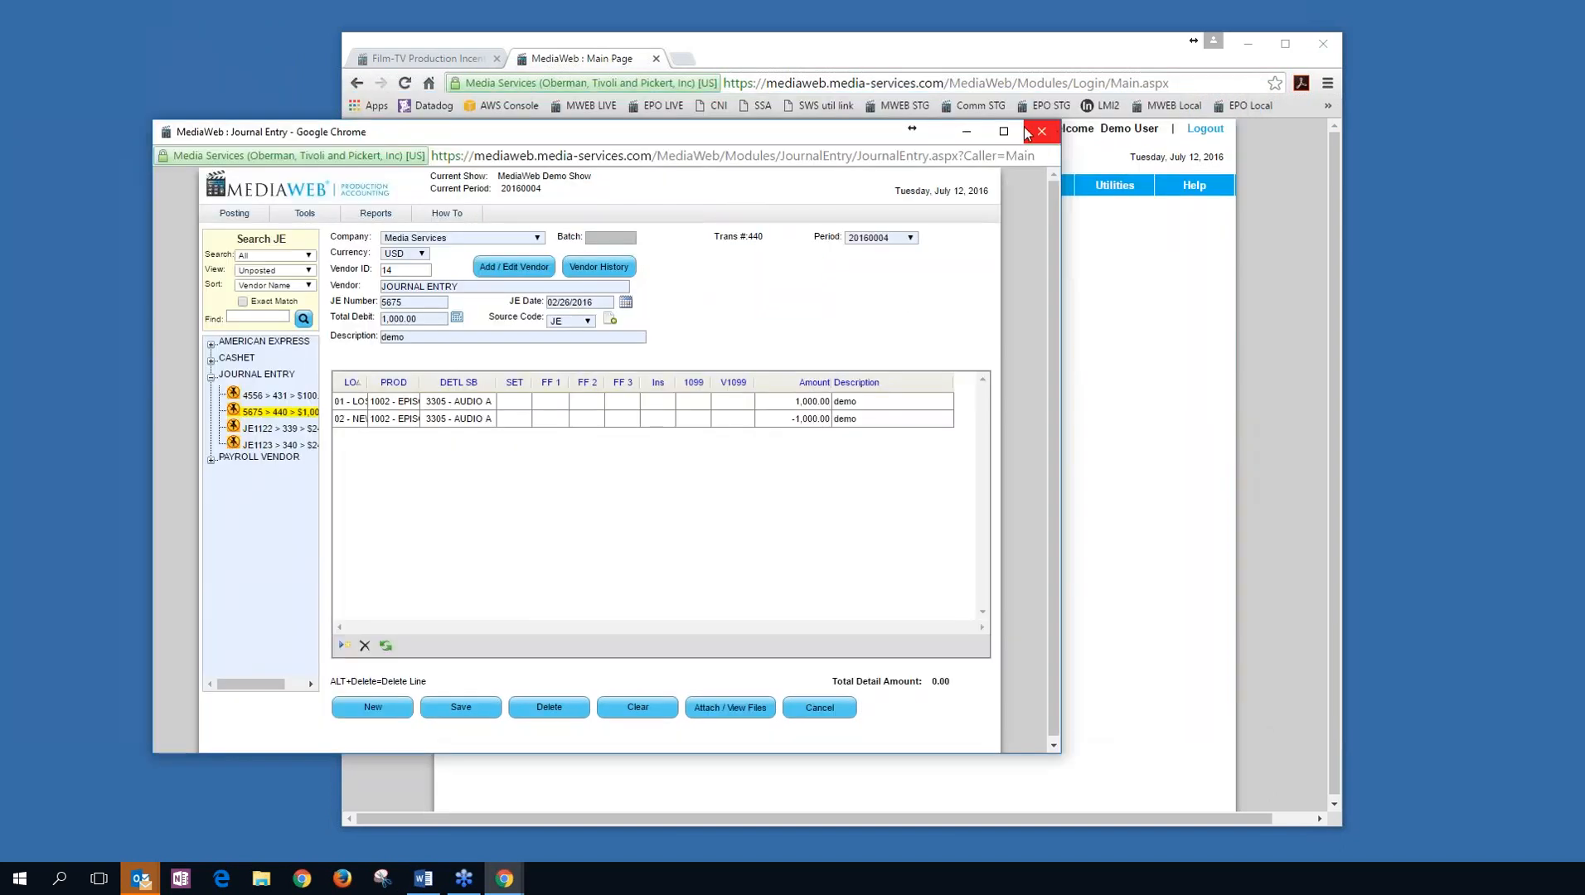
# Close the Journal Entry window and sign in to MWEB LIVE in a new browser window.
pyautogui.click(1041, 131)
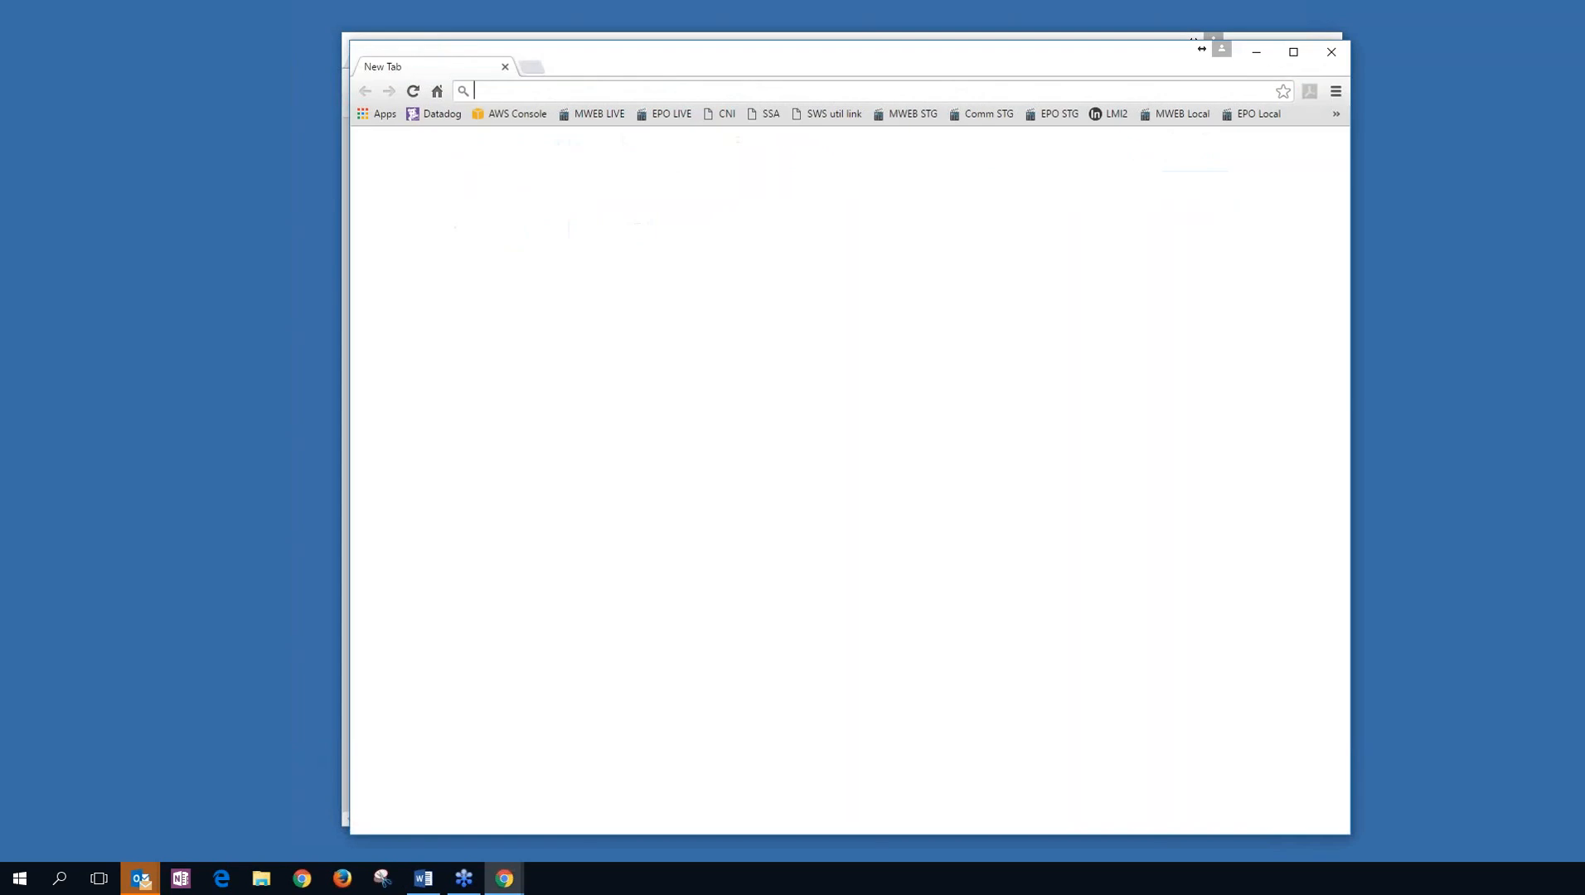
pyautogui.moveTo(995, 61); pyautogui.dragTo(1075, 118)
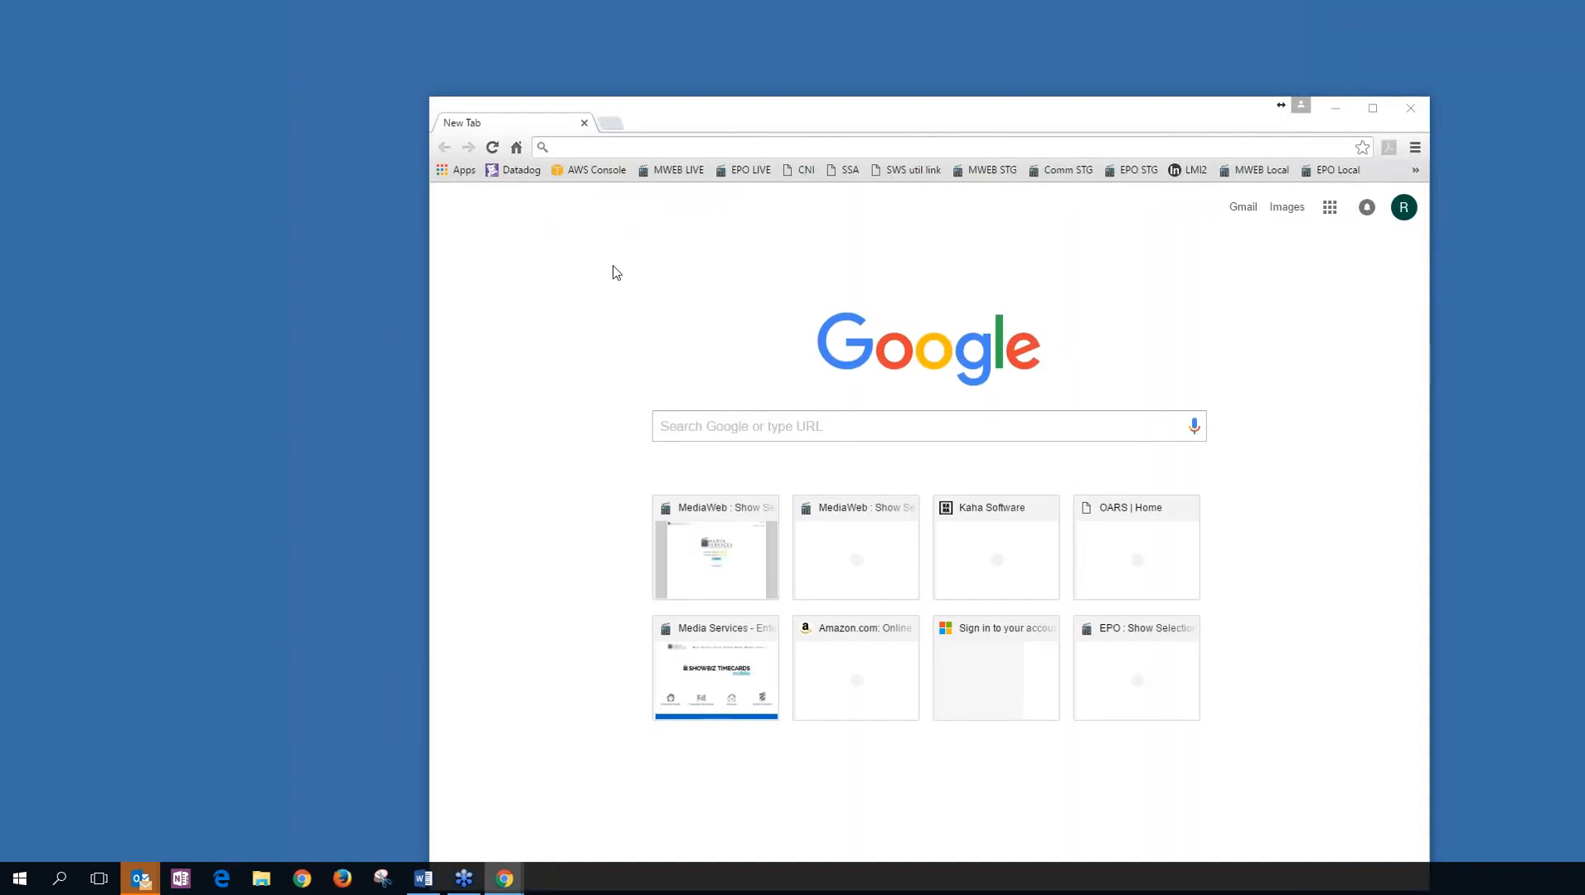
pyautogui.click(687, 171)
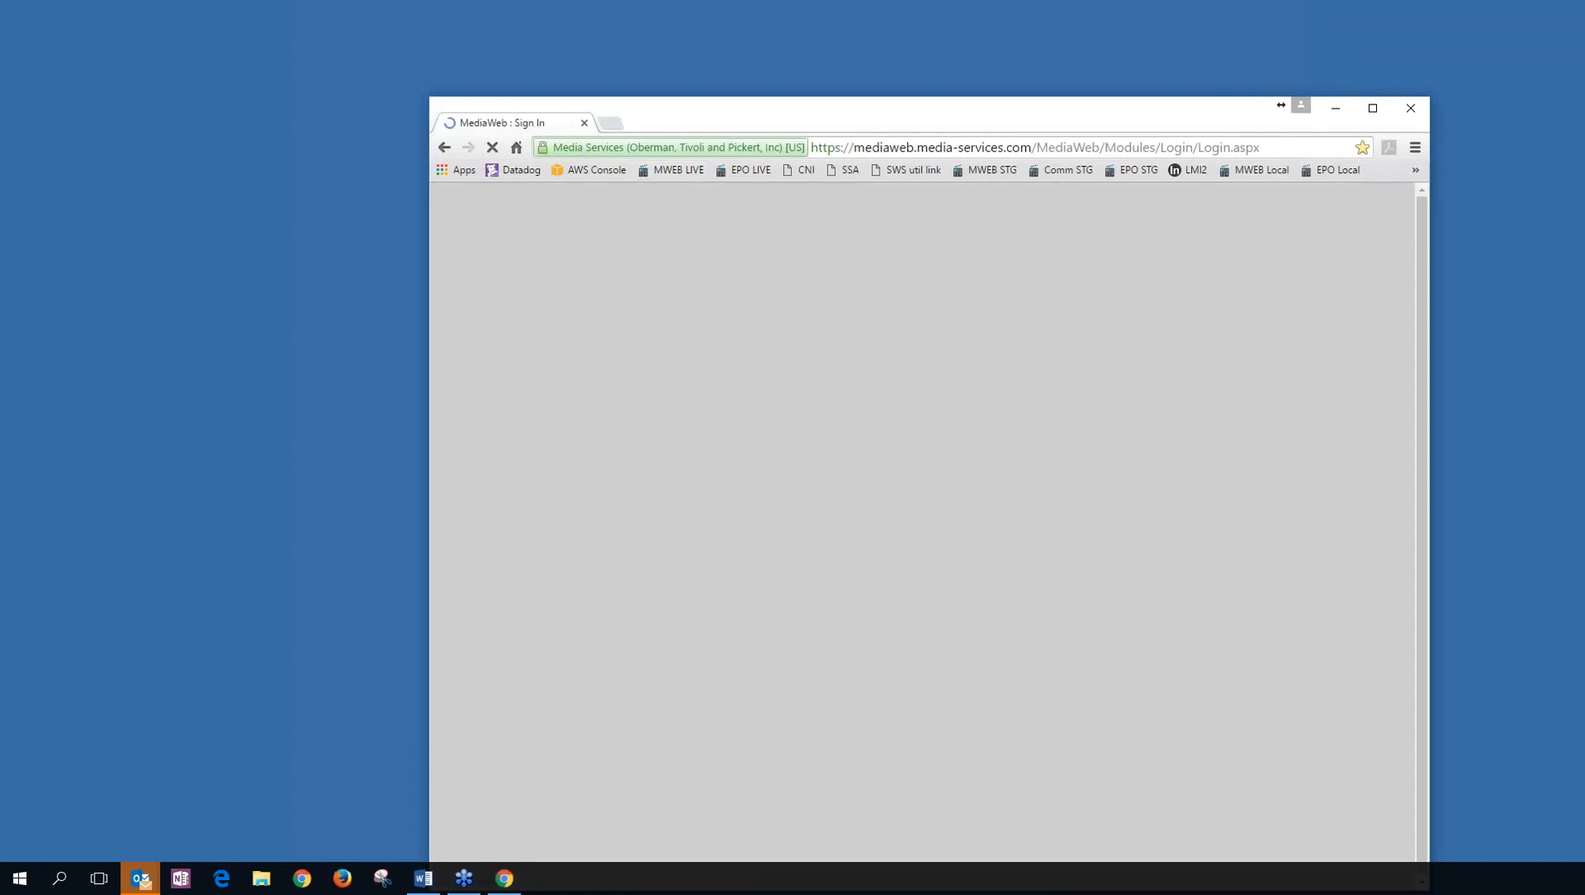
pyautogui.click(929, 488)
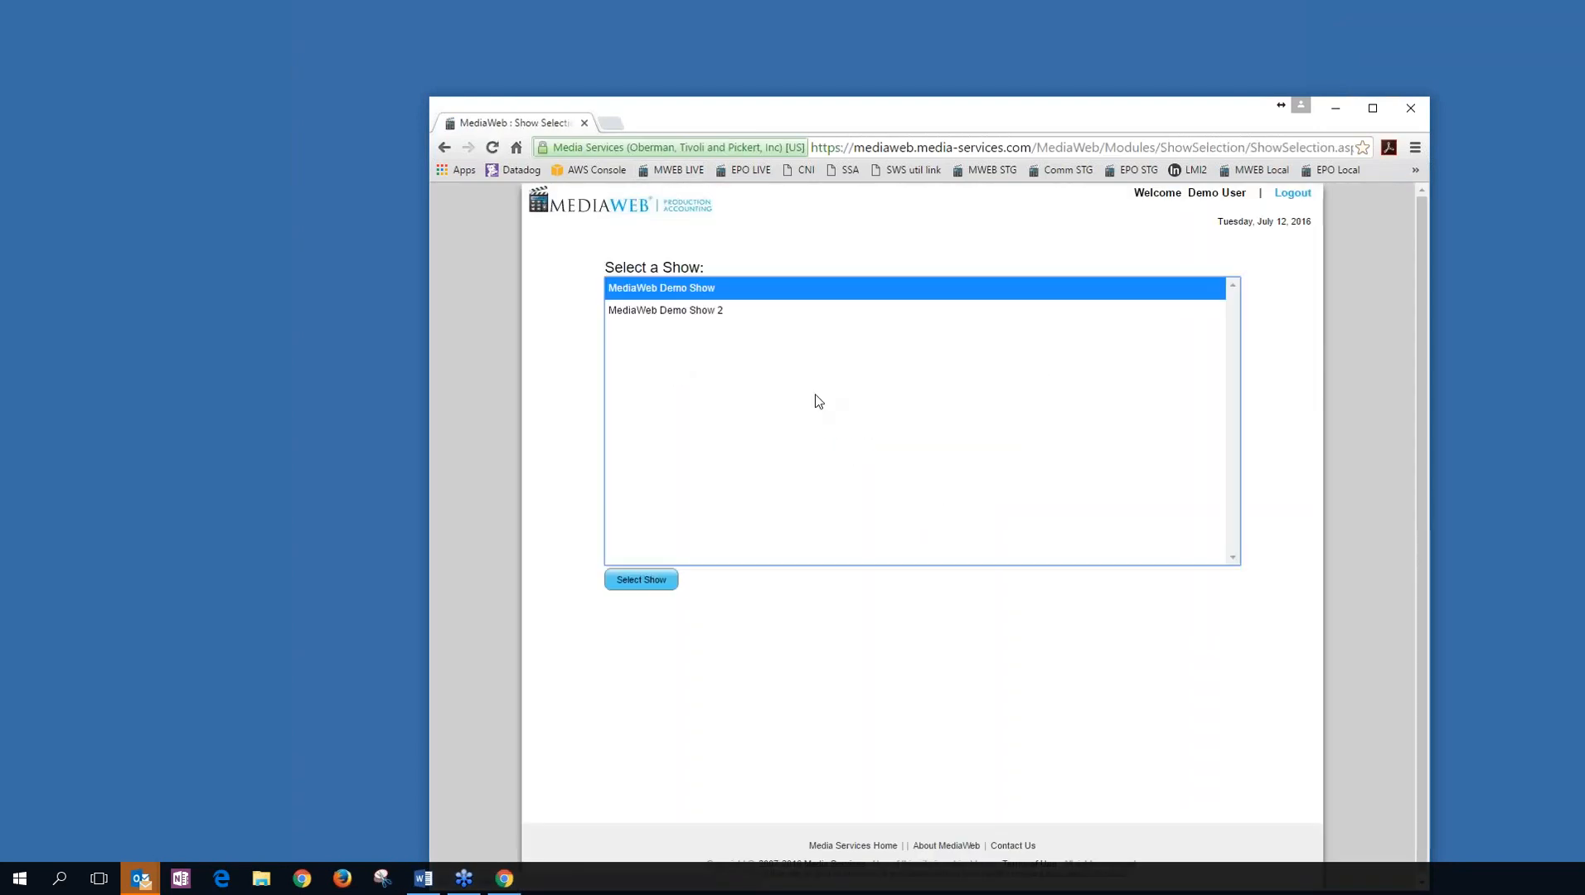
# Select MediaWeb Demo Show and open its main page for period 20160004.
pyautogui.click(696, 312)
pyautogui.click(692, 290)
pyautogui.click(698, 312)
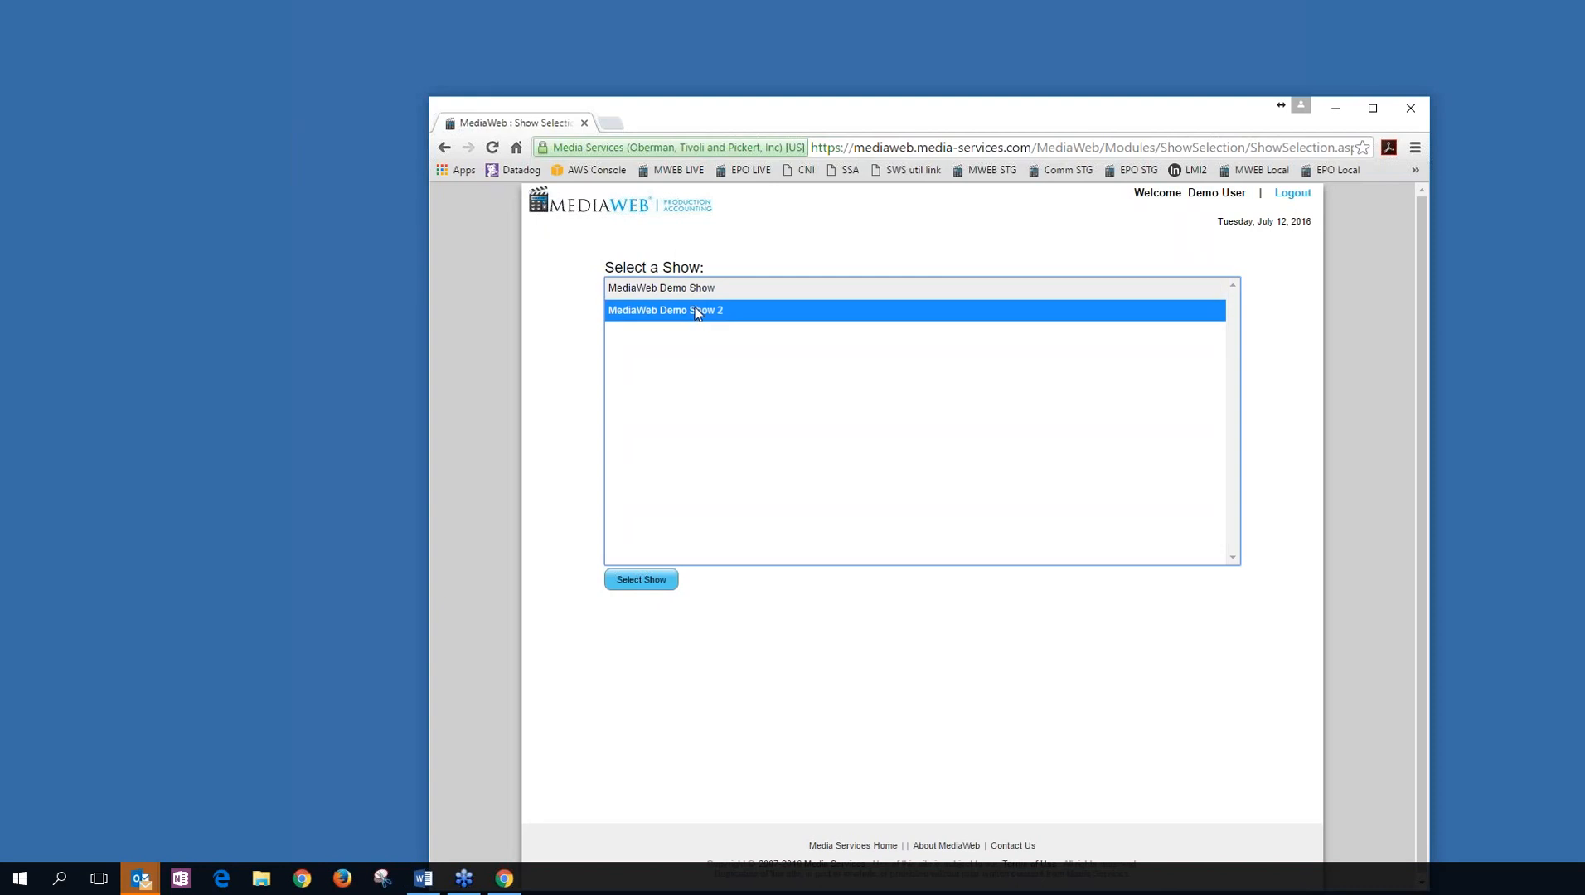
pyautogui.click(700, 292)
pyautogui.click(651, 581)
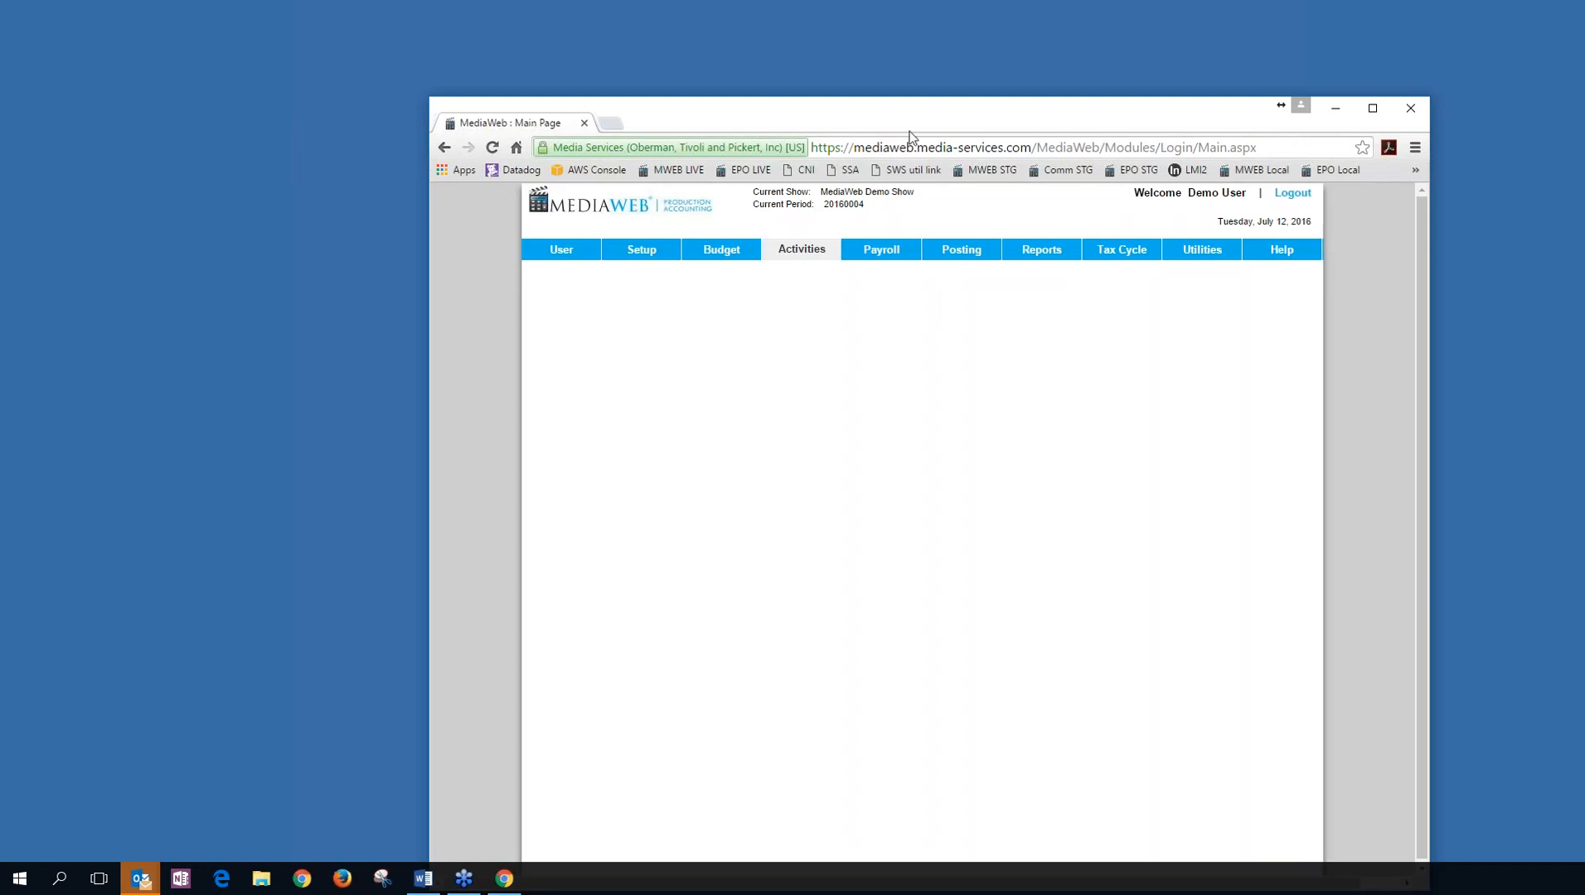
pyautogui.moveTo(912, 118); pyautogui.dragTo(838, 27)
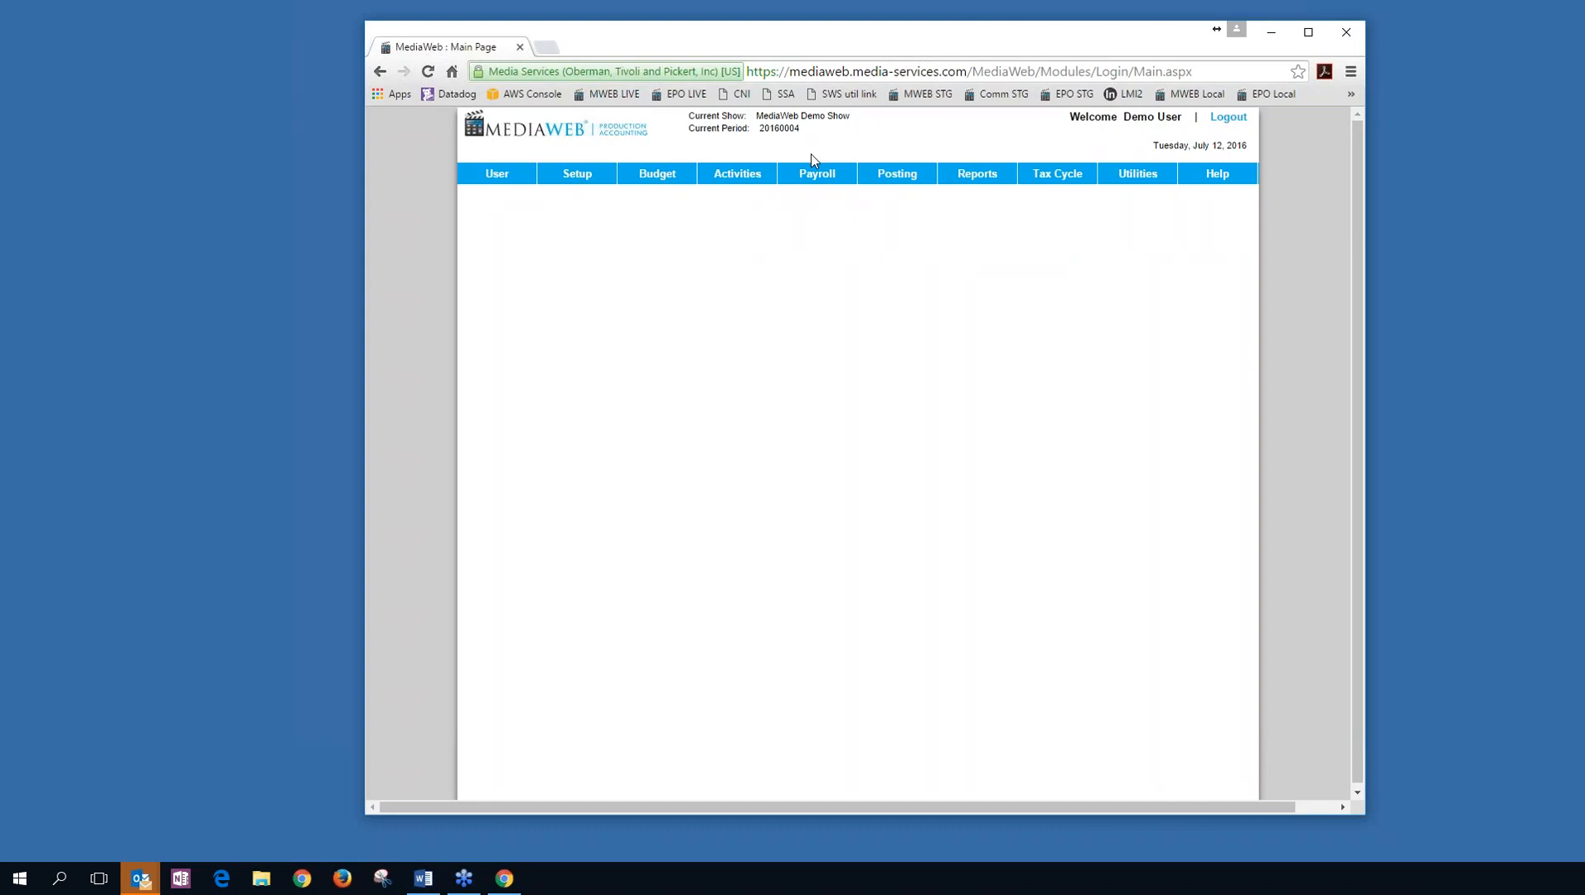
pyautogui.moveTo(738, 180)
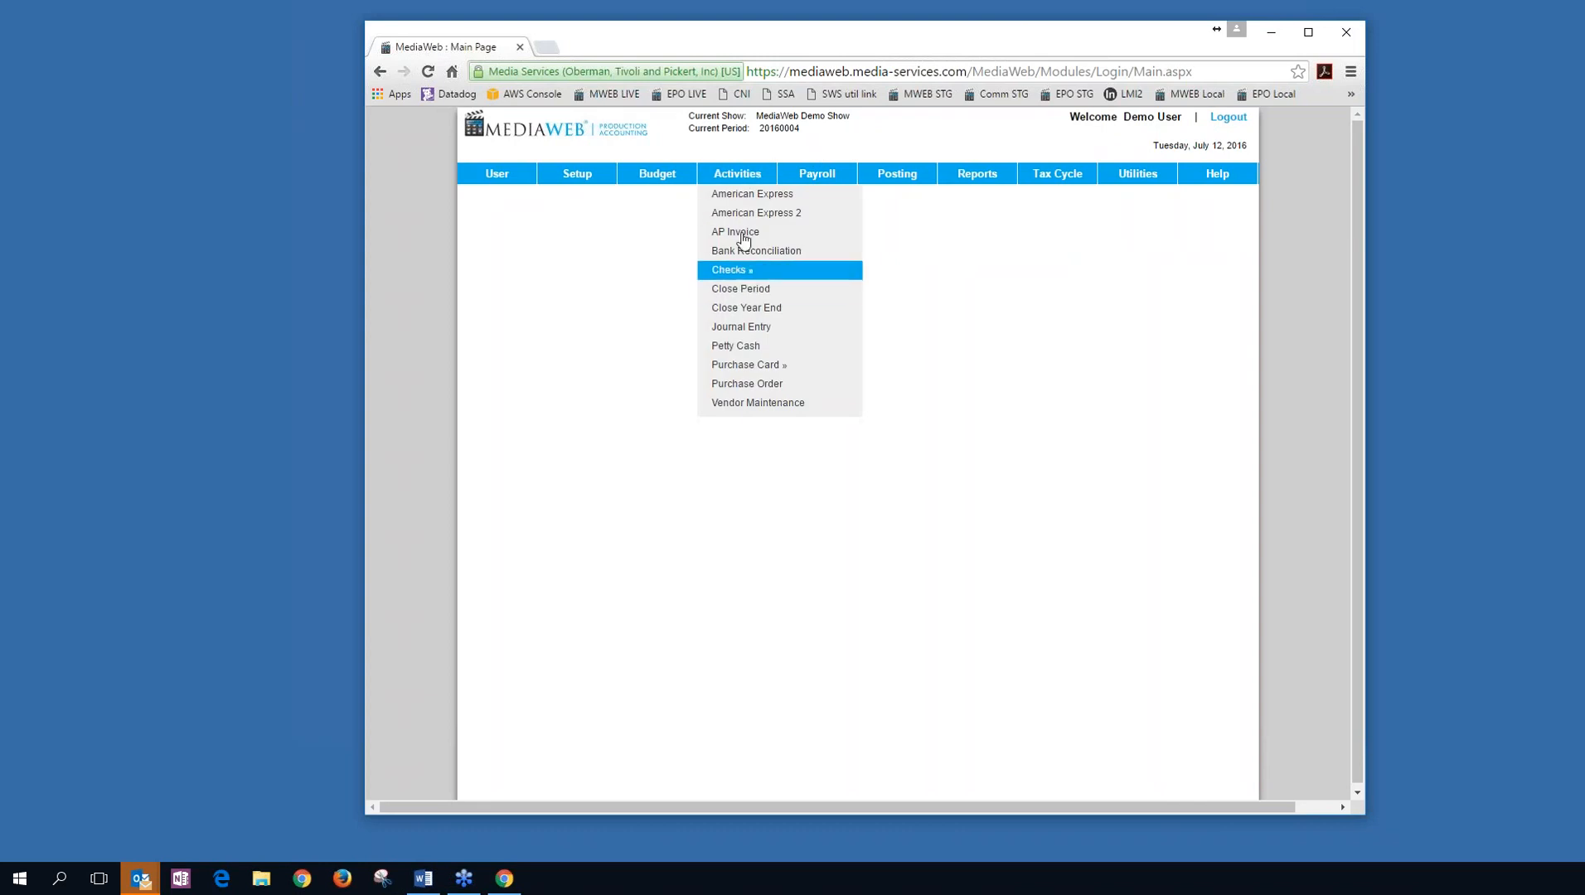
# Import the Demo template .xls into a new journal entry, Trans # 725, with 100.00 TAPE STOCK and -100.00 PC ACCOUNT.
pyautogui.click(741, 327)
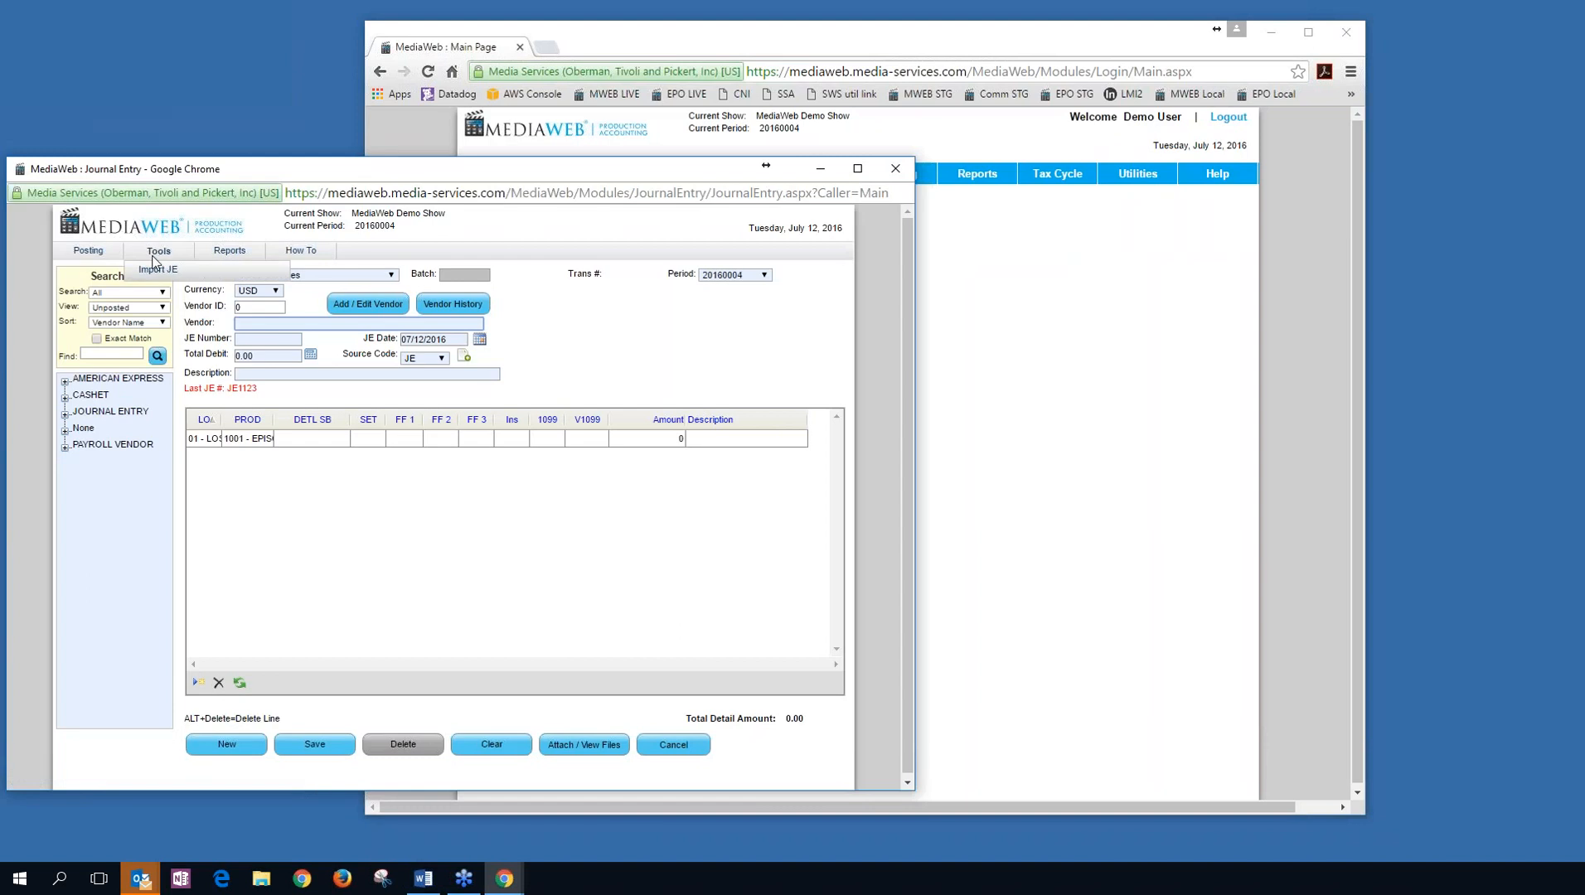
pyautogui.click(156, 274)
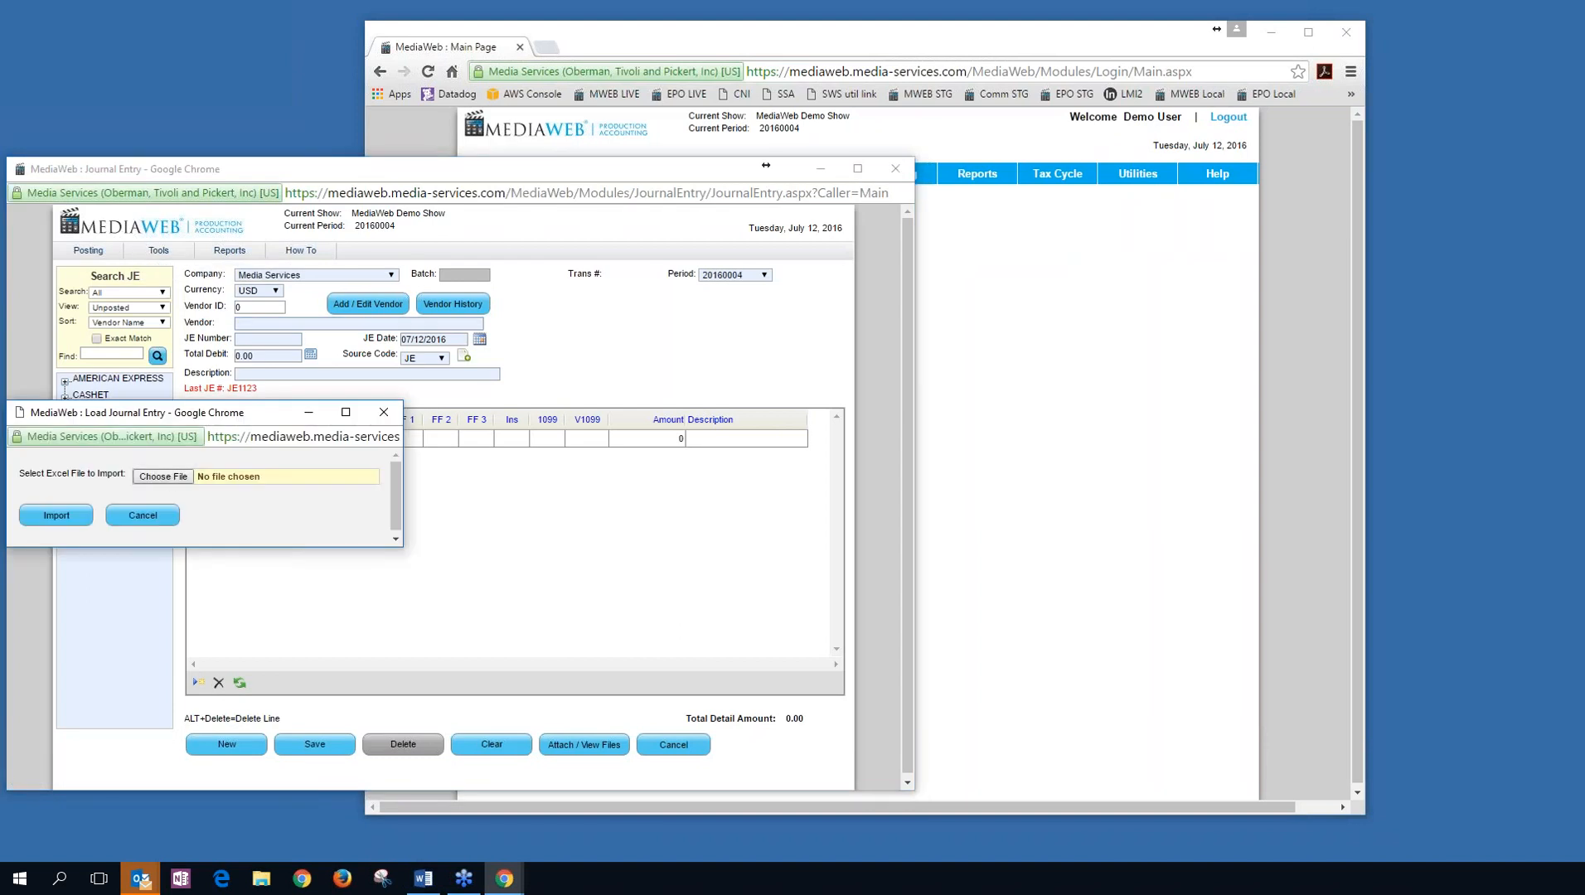
pyautogui.click(162, 477)
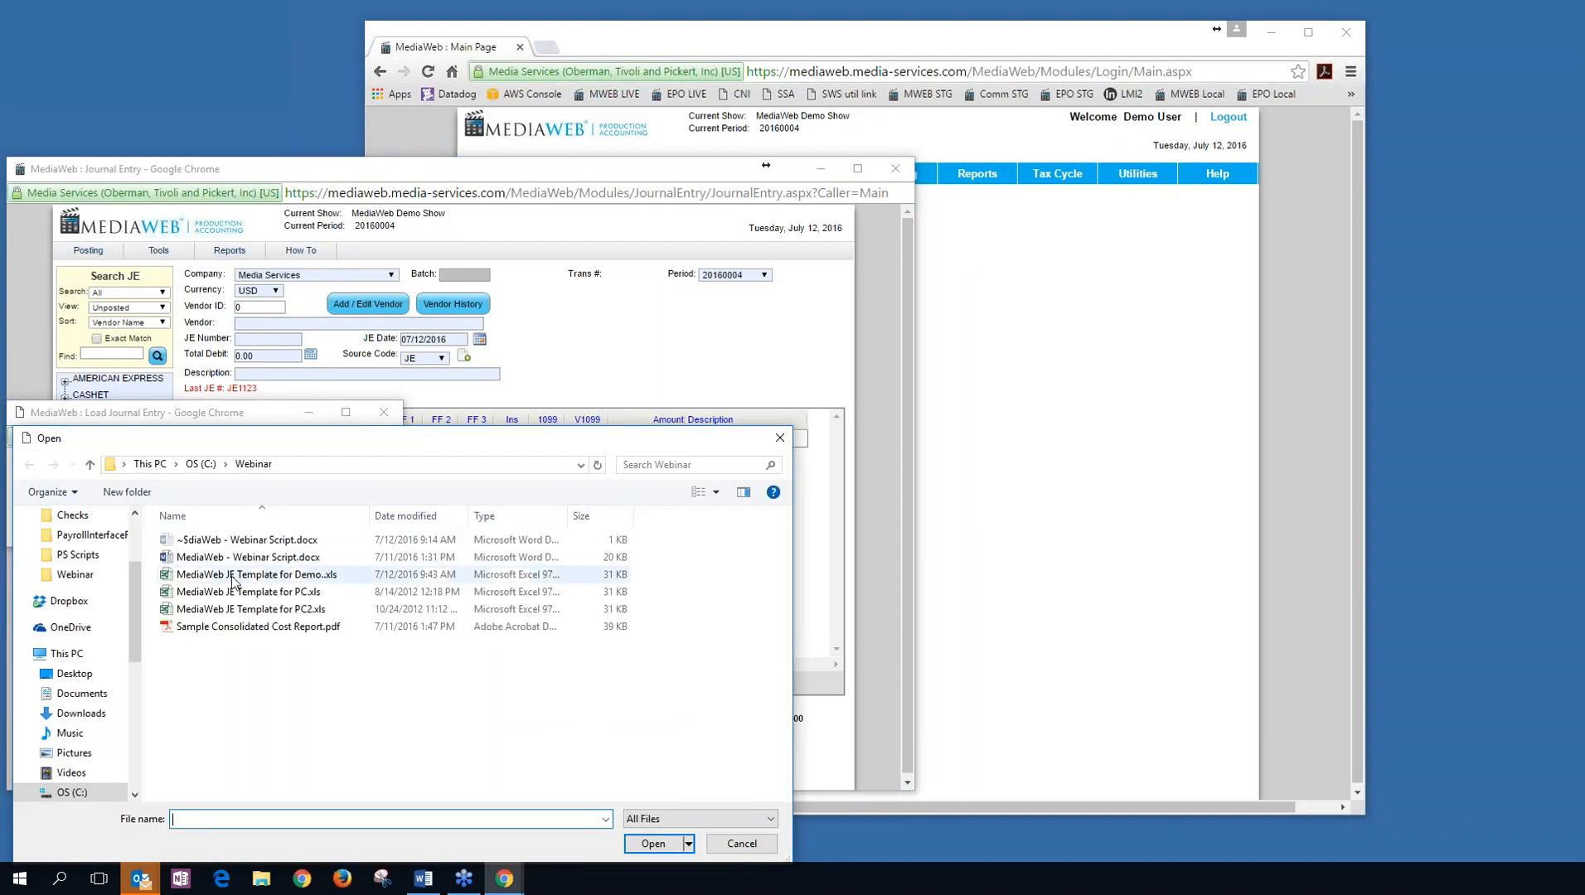
pyautogui.click(232, 580)
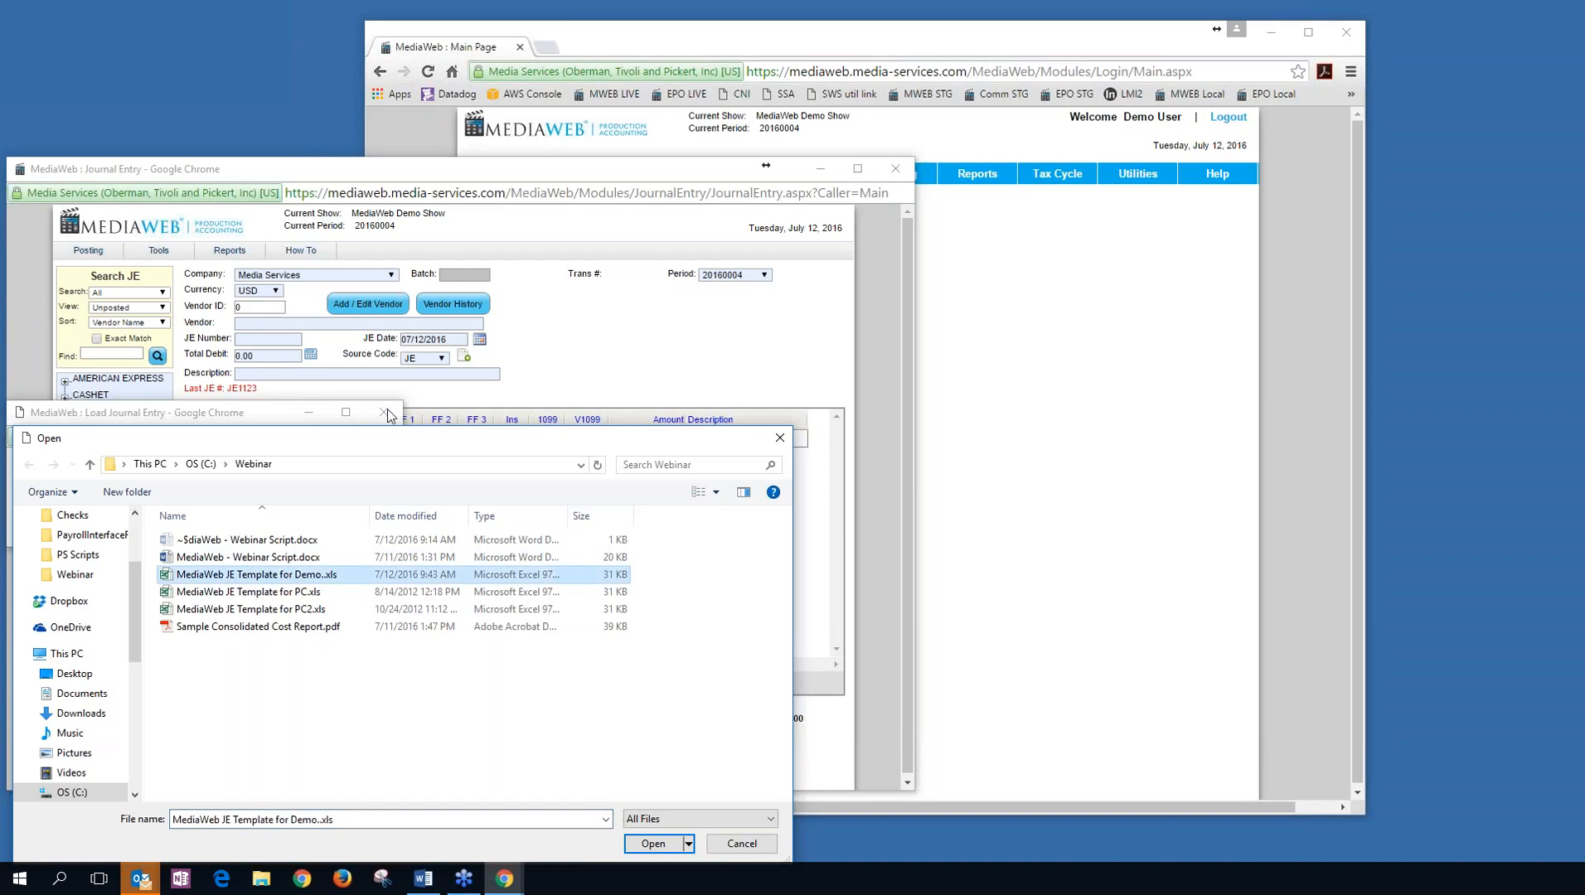
pyautogui.moveTo(400, 440); pyautogui.dragTo(521, 313)
pyautogui.doubleClick(397, 450)
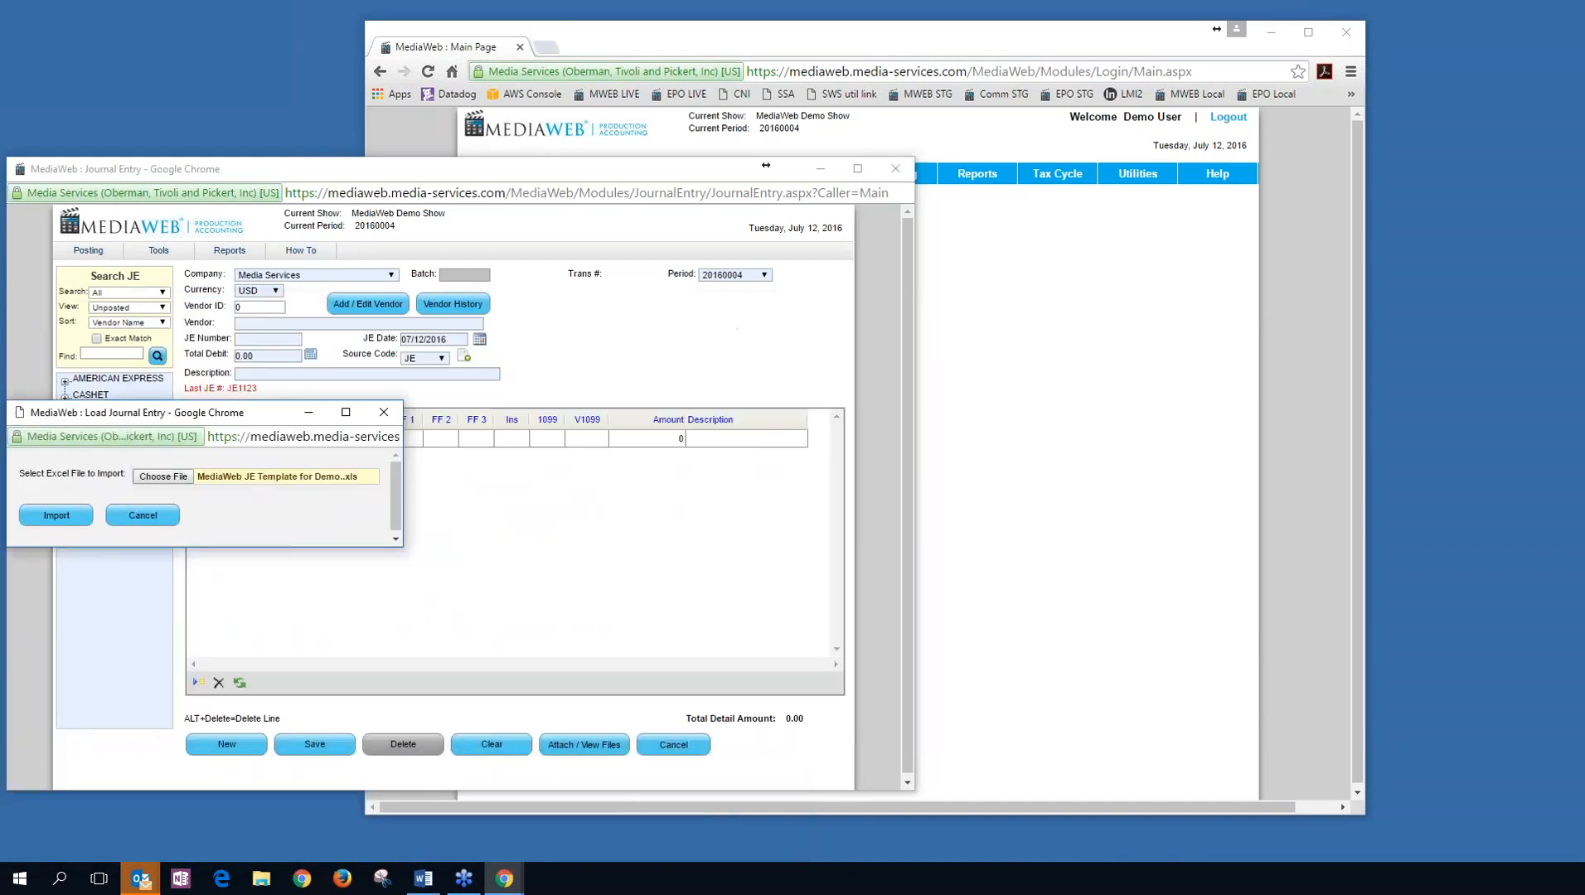
pyautogui.click(56, 515)
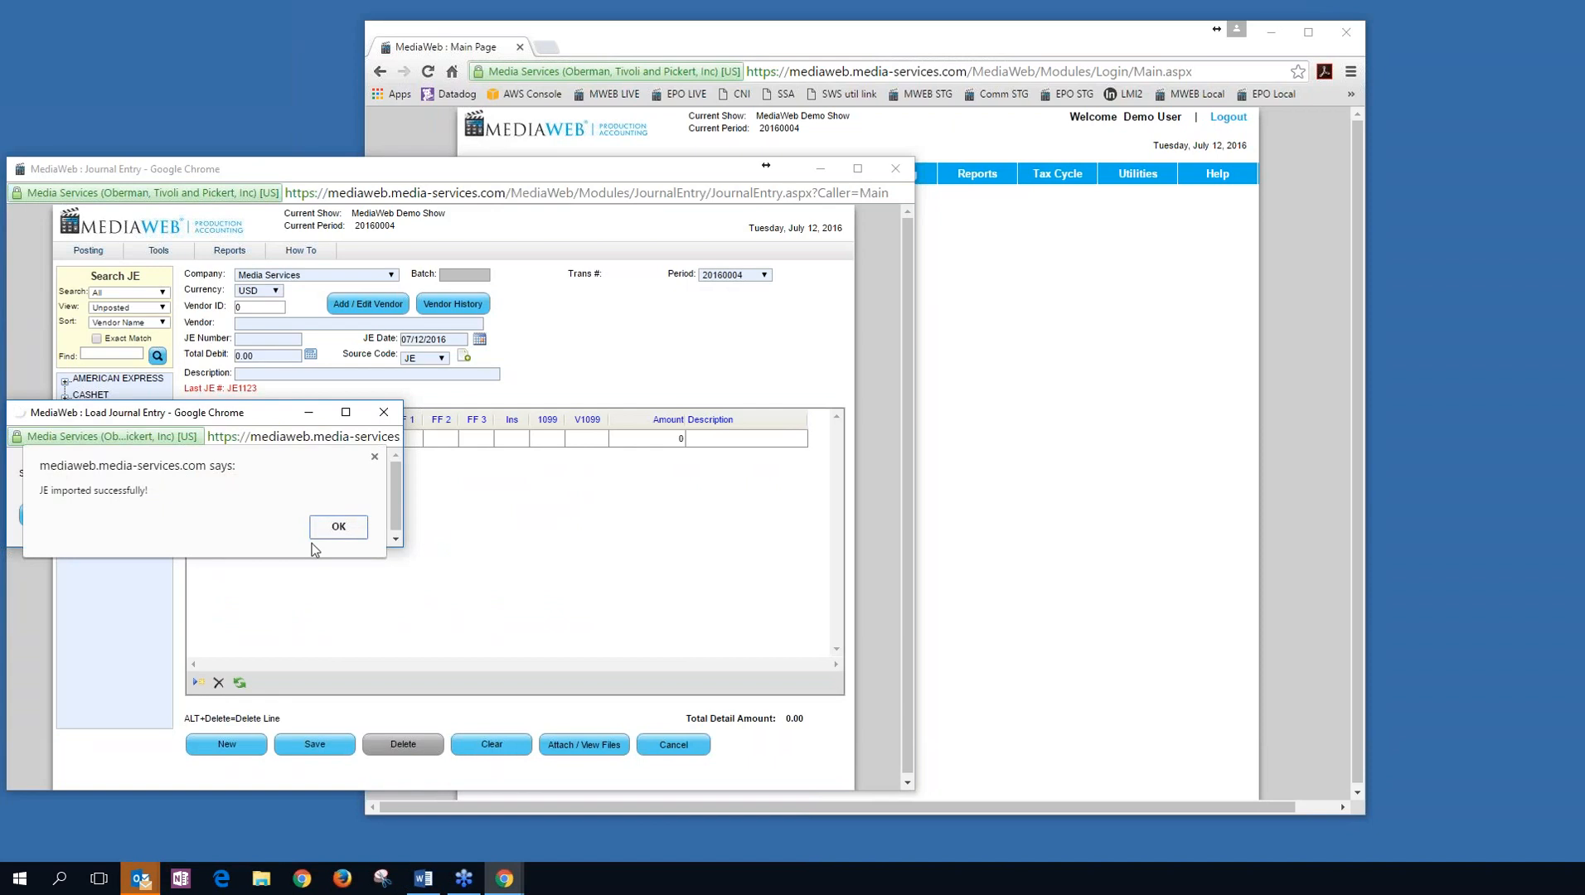
pyautogui.click(333, 530)
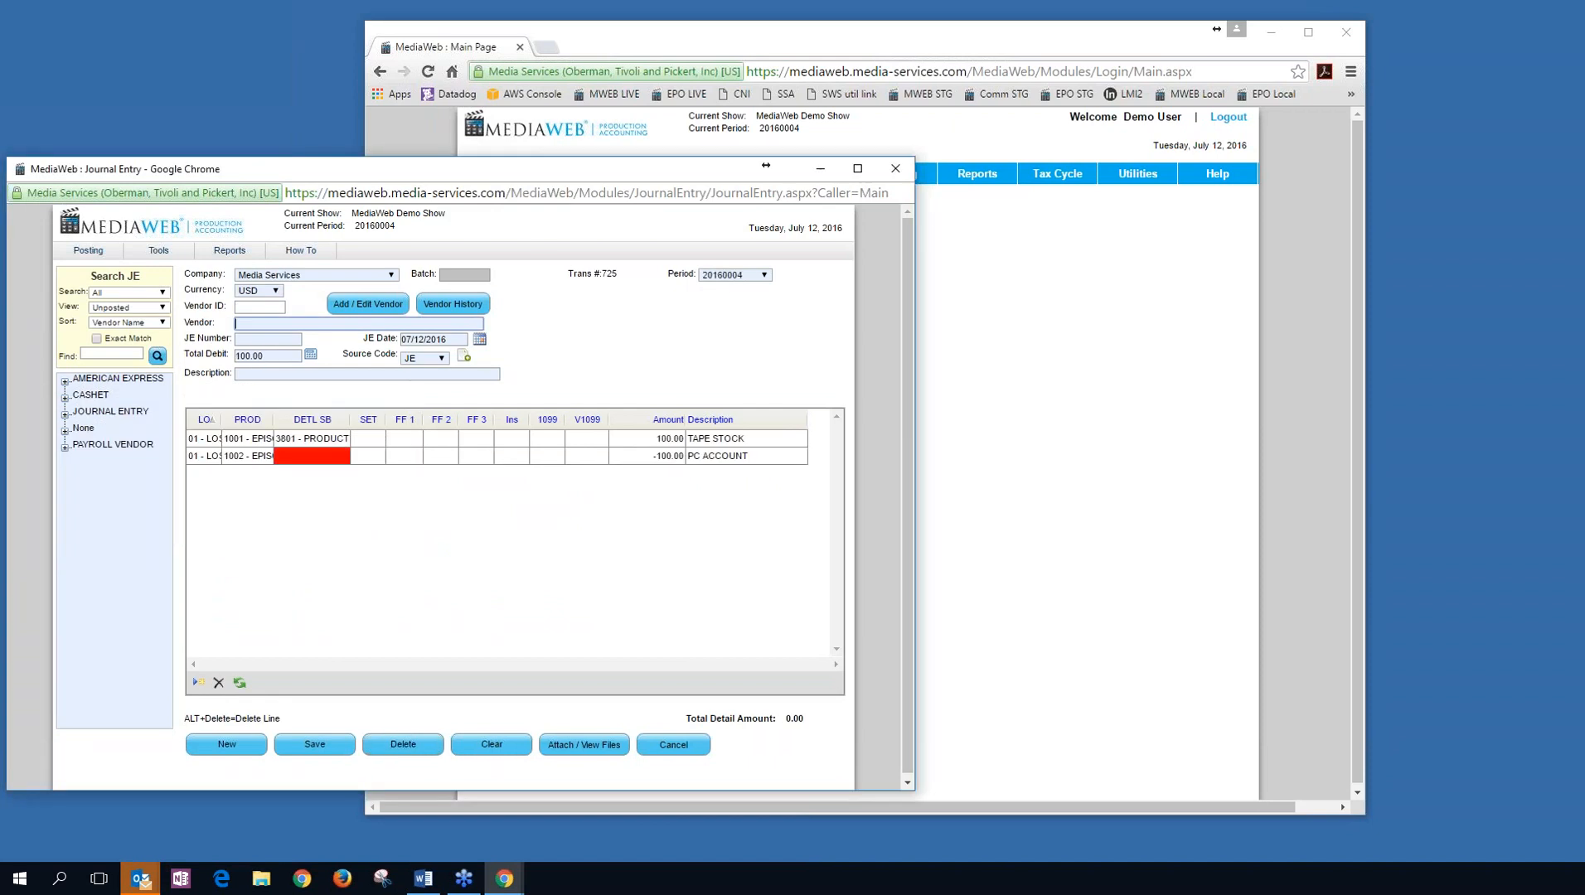
pyautogui.moveTo(534, 171); pyautogui.dragTo(908, 86)
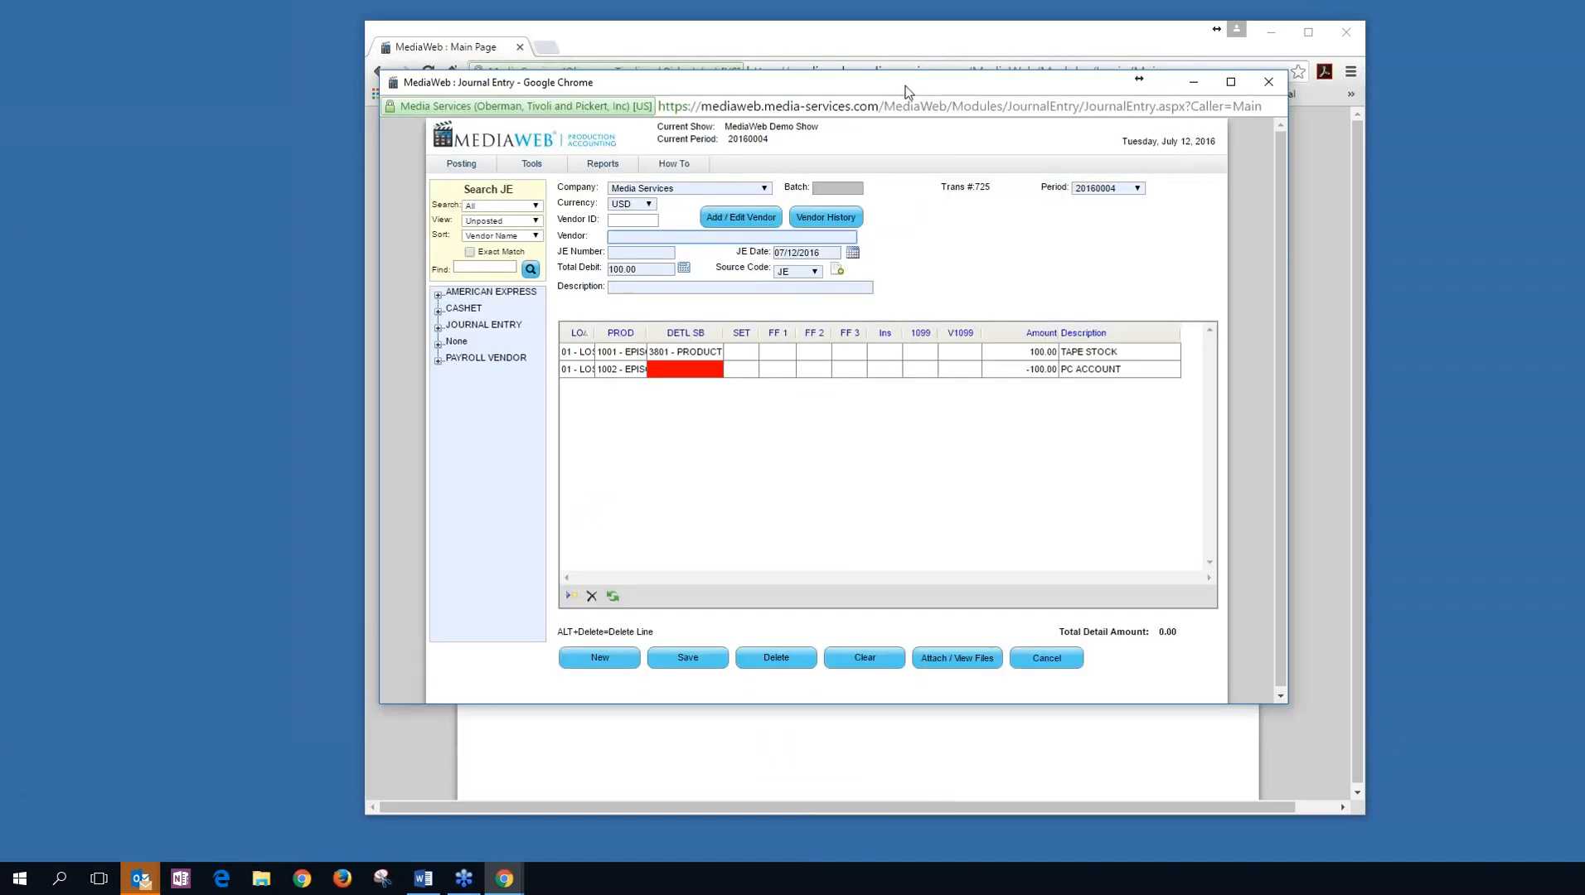
# Code line 2's DETL SB to 2021 CLEAN & DYE and set the vendor to JOURNAL ENTRY.
pyautogui.click(685, 370)
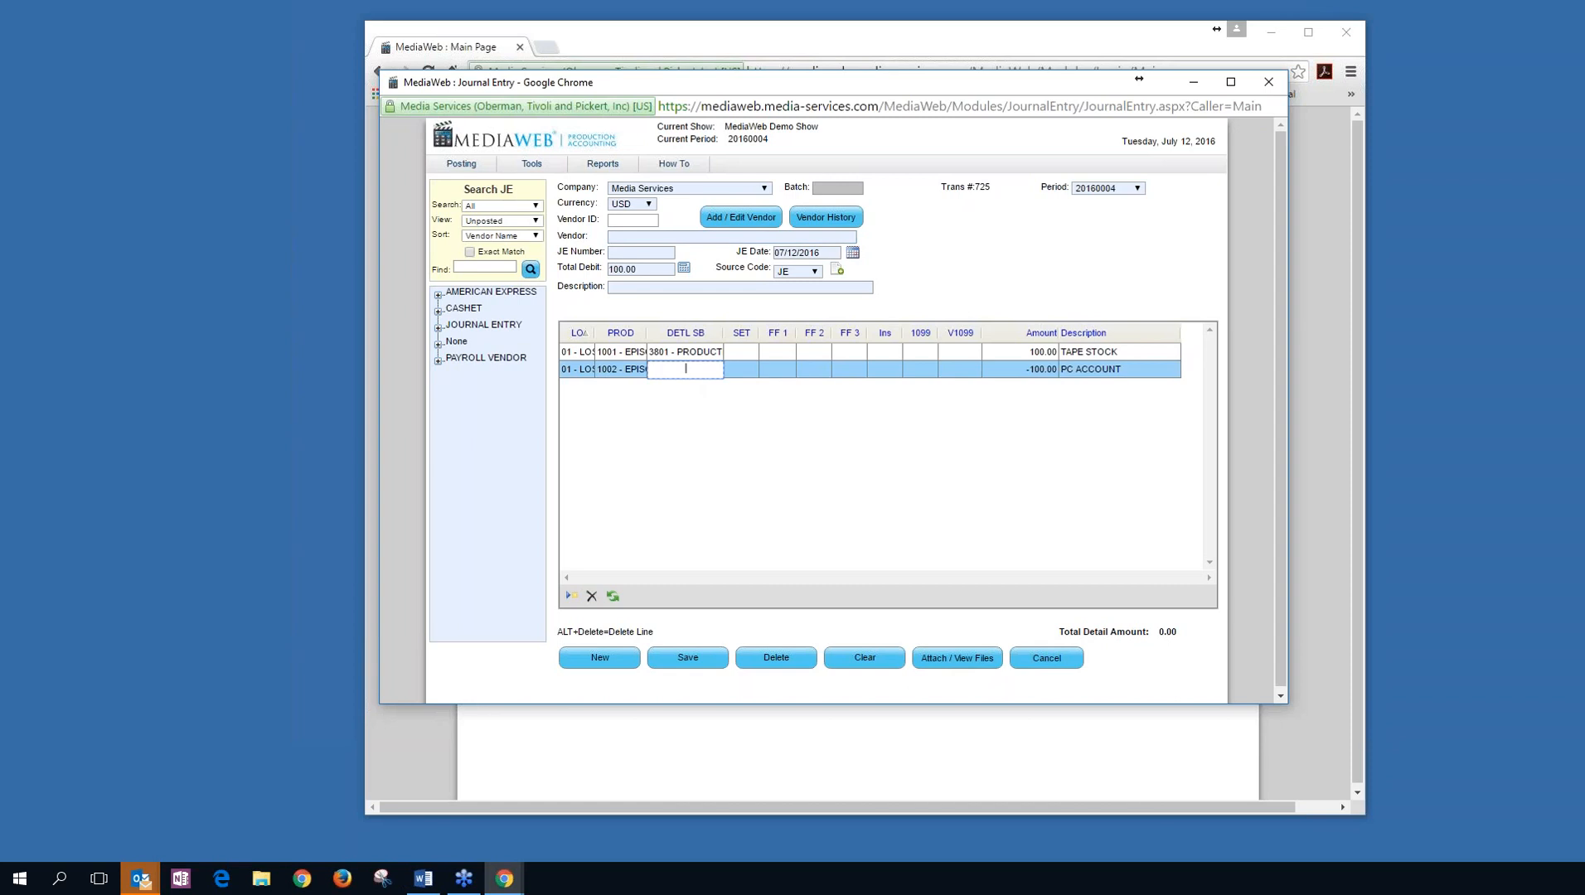
pyautogui.write('2')
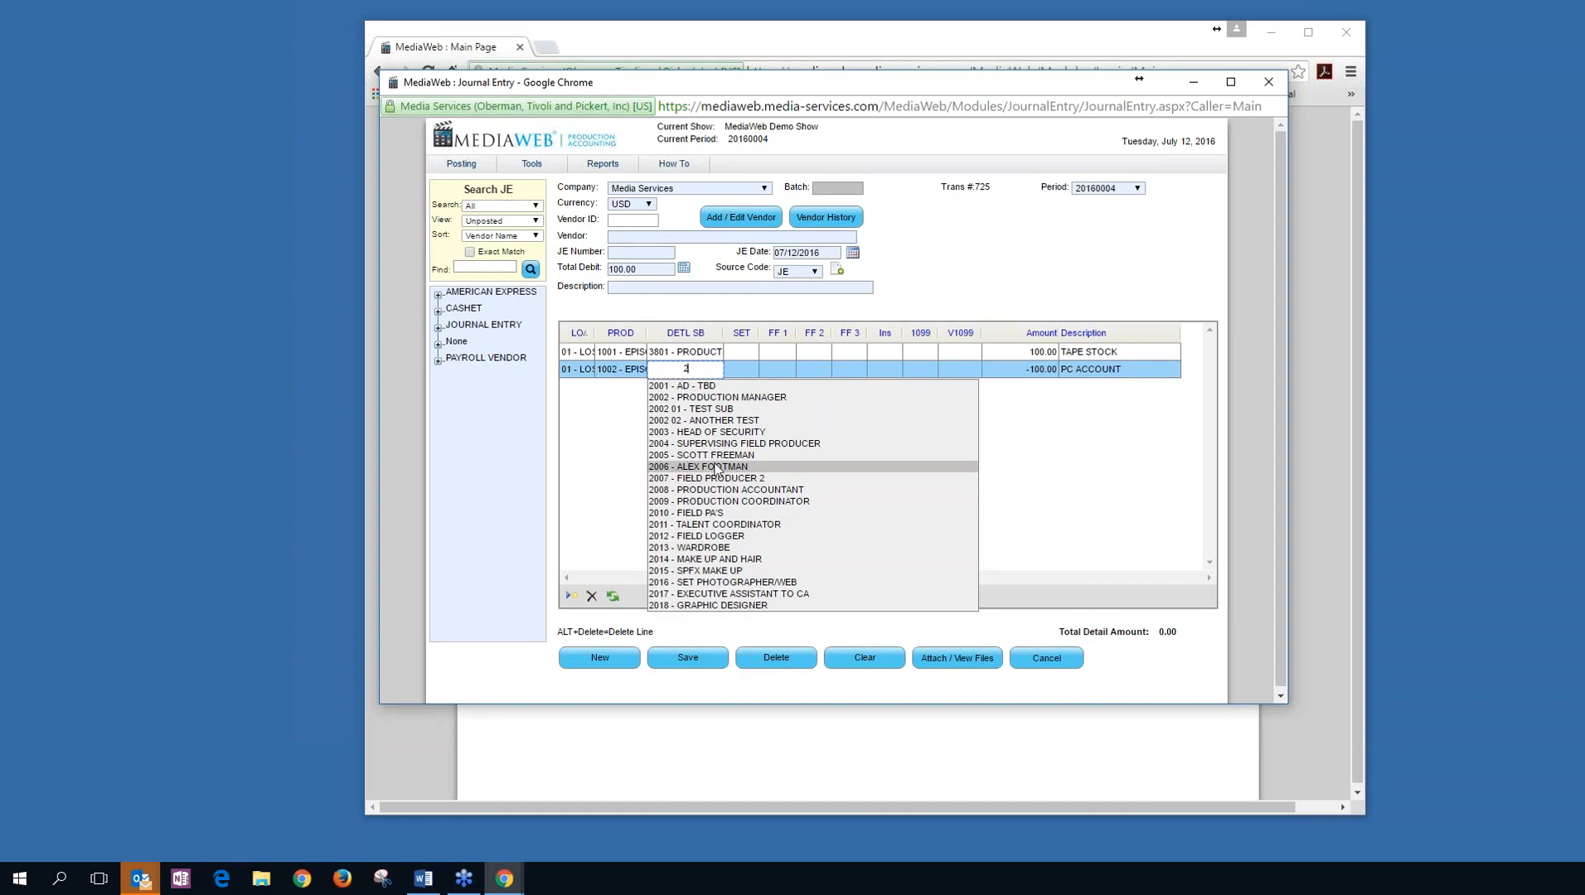
pyautogui.write('02')
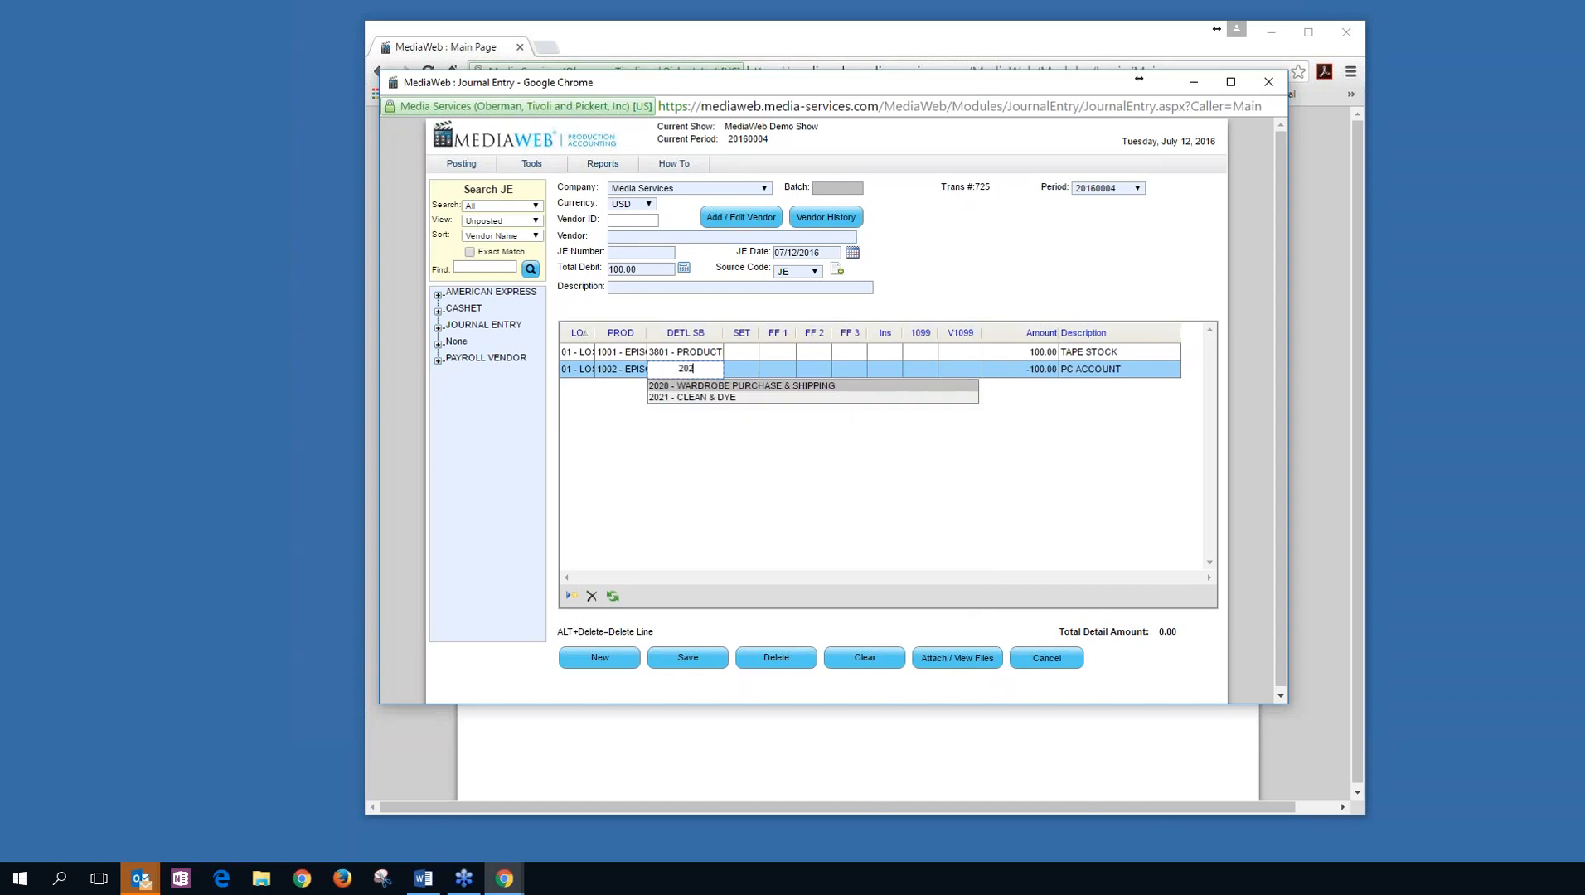
pyautogui.press('Down')
pyautogui.press('Tab')
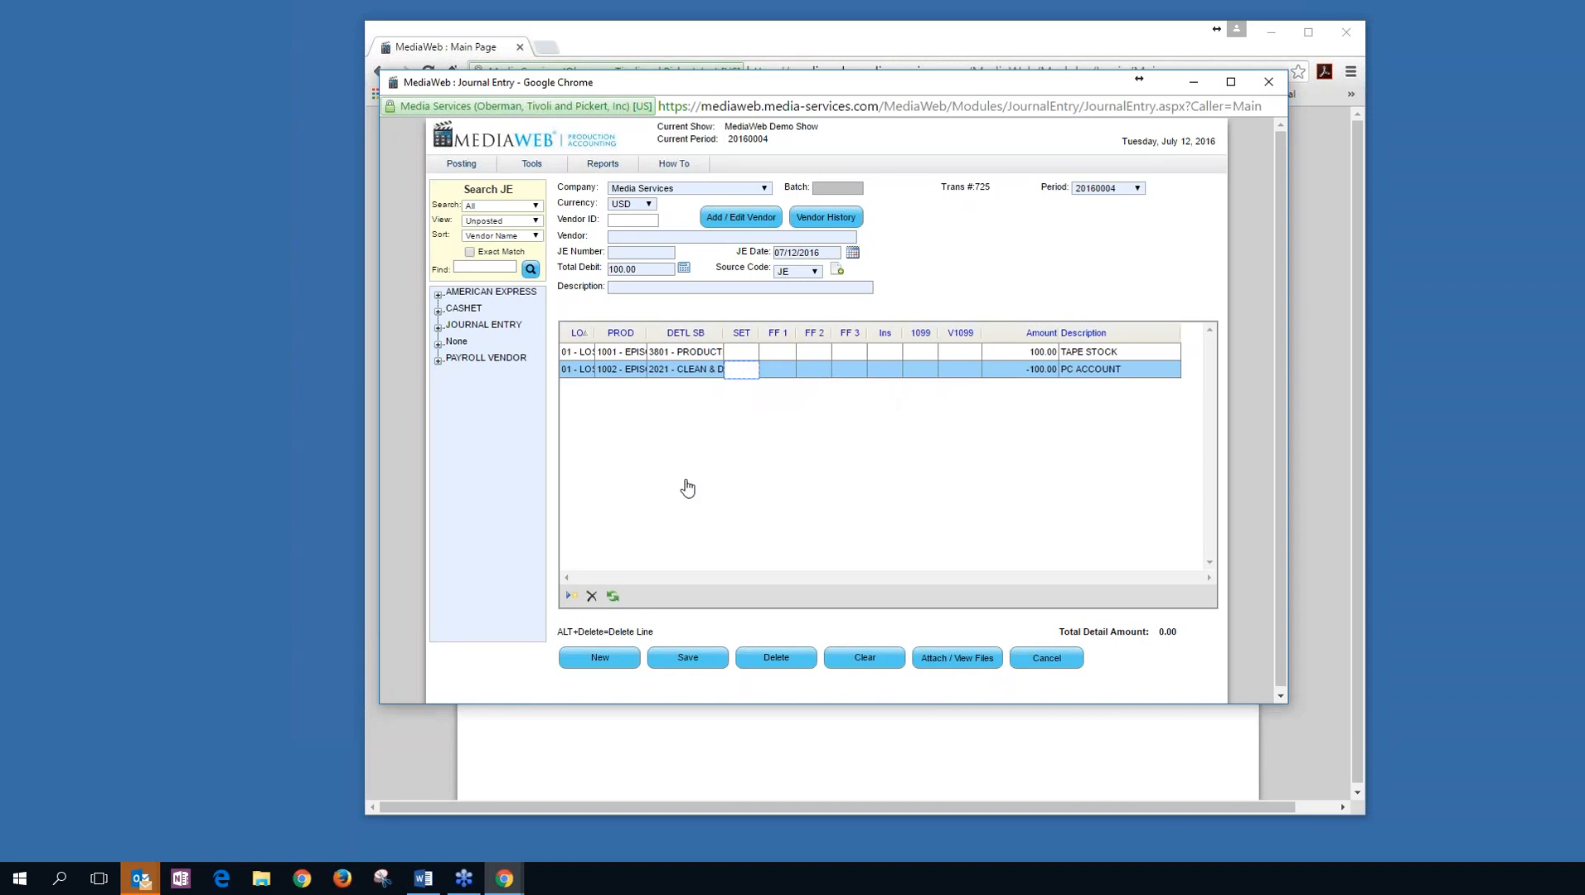
pyautogui.click(650, 239)
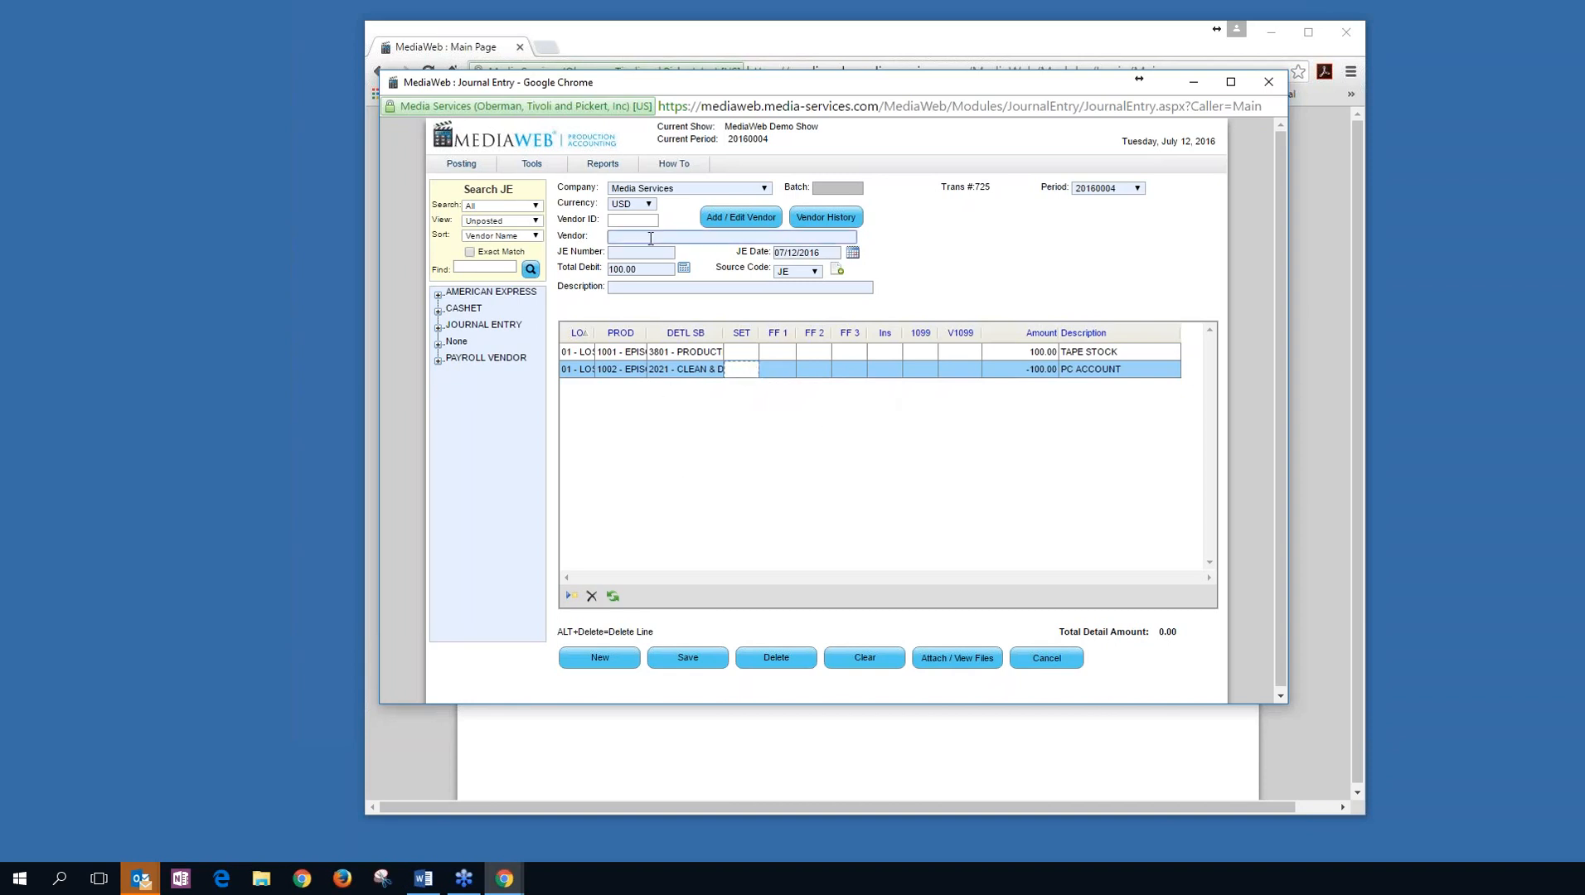
pyautogui.write('jo')
pyautogui.press('Down')
pyautogui.press('Down')
pyautogui.press('Tab')
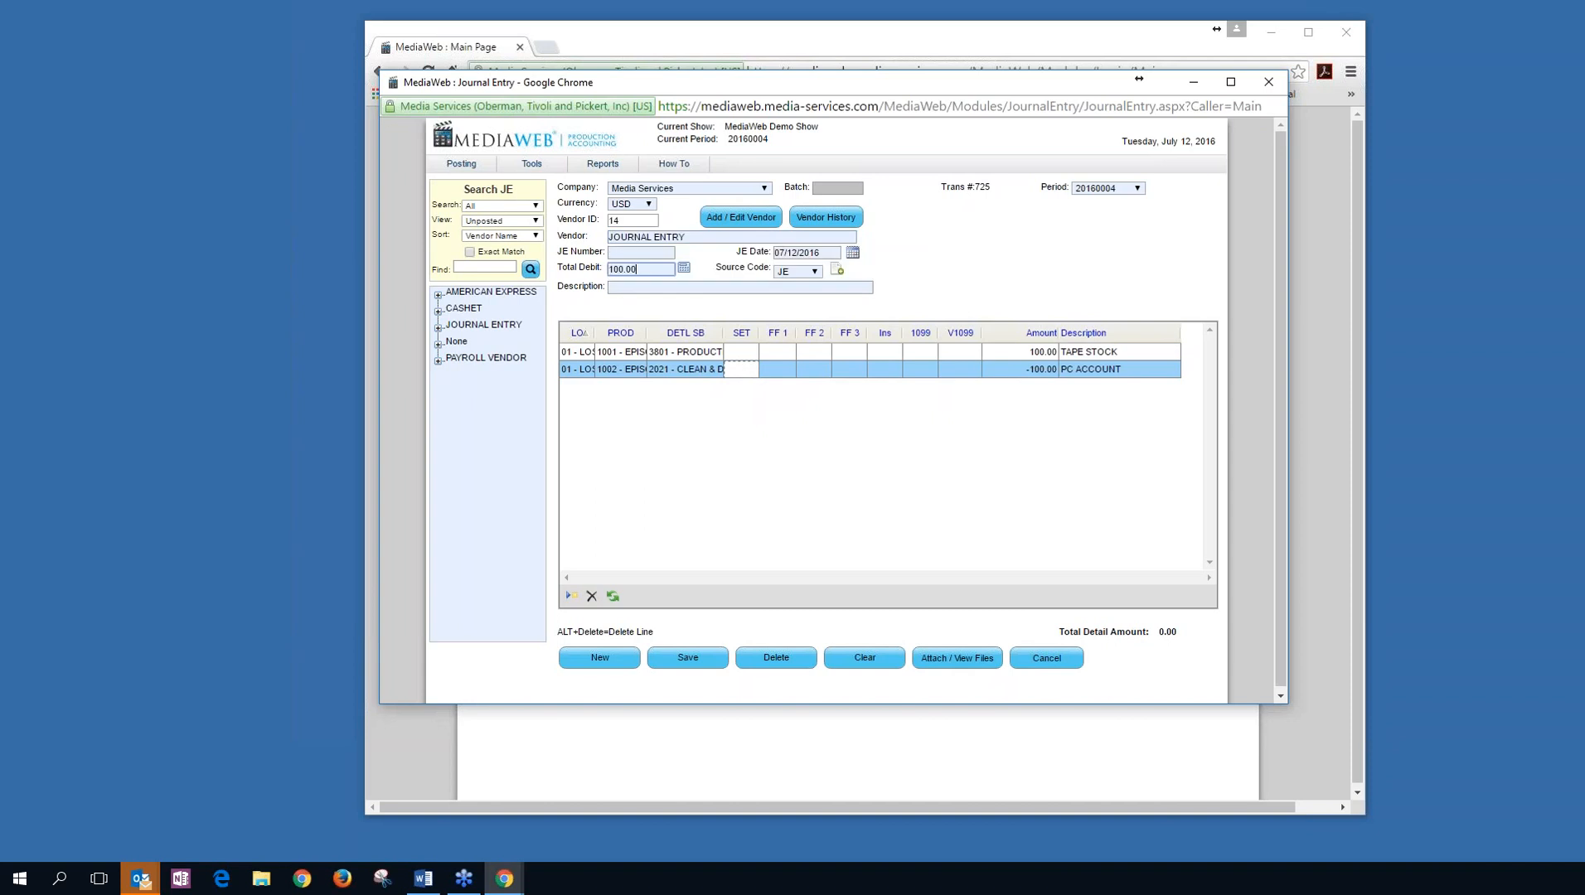
# Enter JE number 123123 and description TEST, save the journal entry, and bring up the template spreadsheet.
pyautogui.click(665, 254)
pyautogui.write('123123')
pyautogui.press('Tab')
pyautogui.press('Tab')
pyautogui.press('Tab')
pyautogui.press('Tab')
pyautogui.write('TEST')
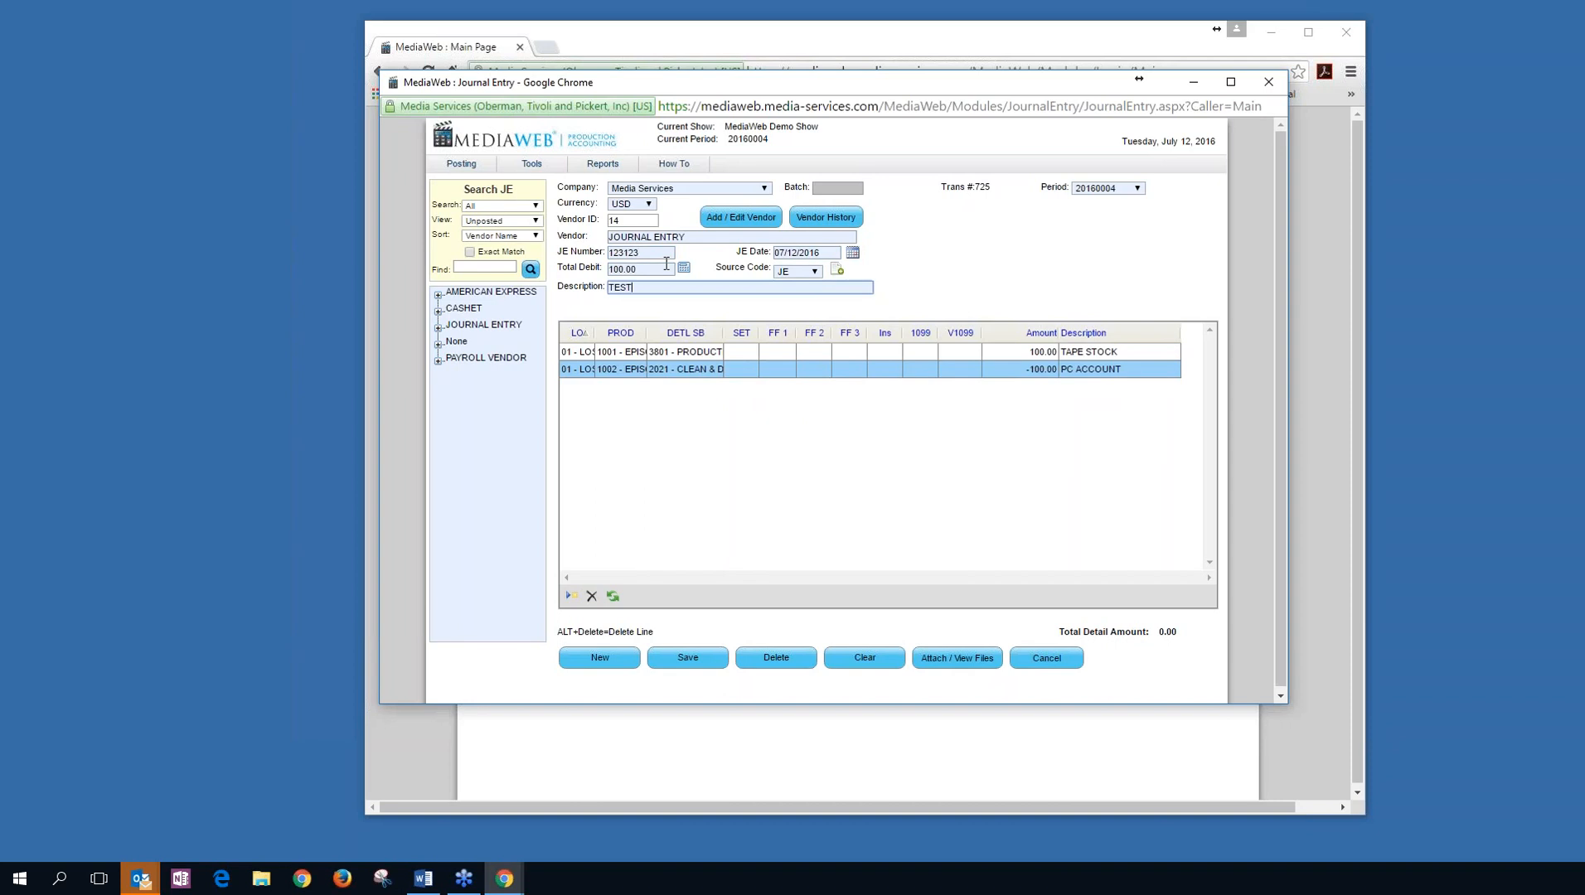
pyautogui.click(692, 656)
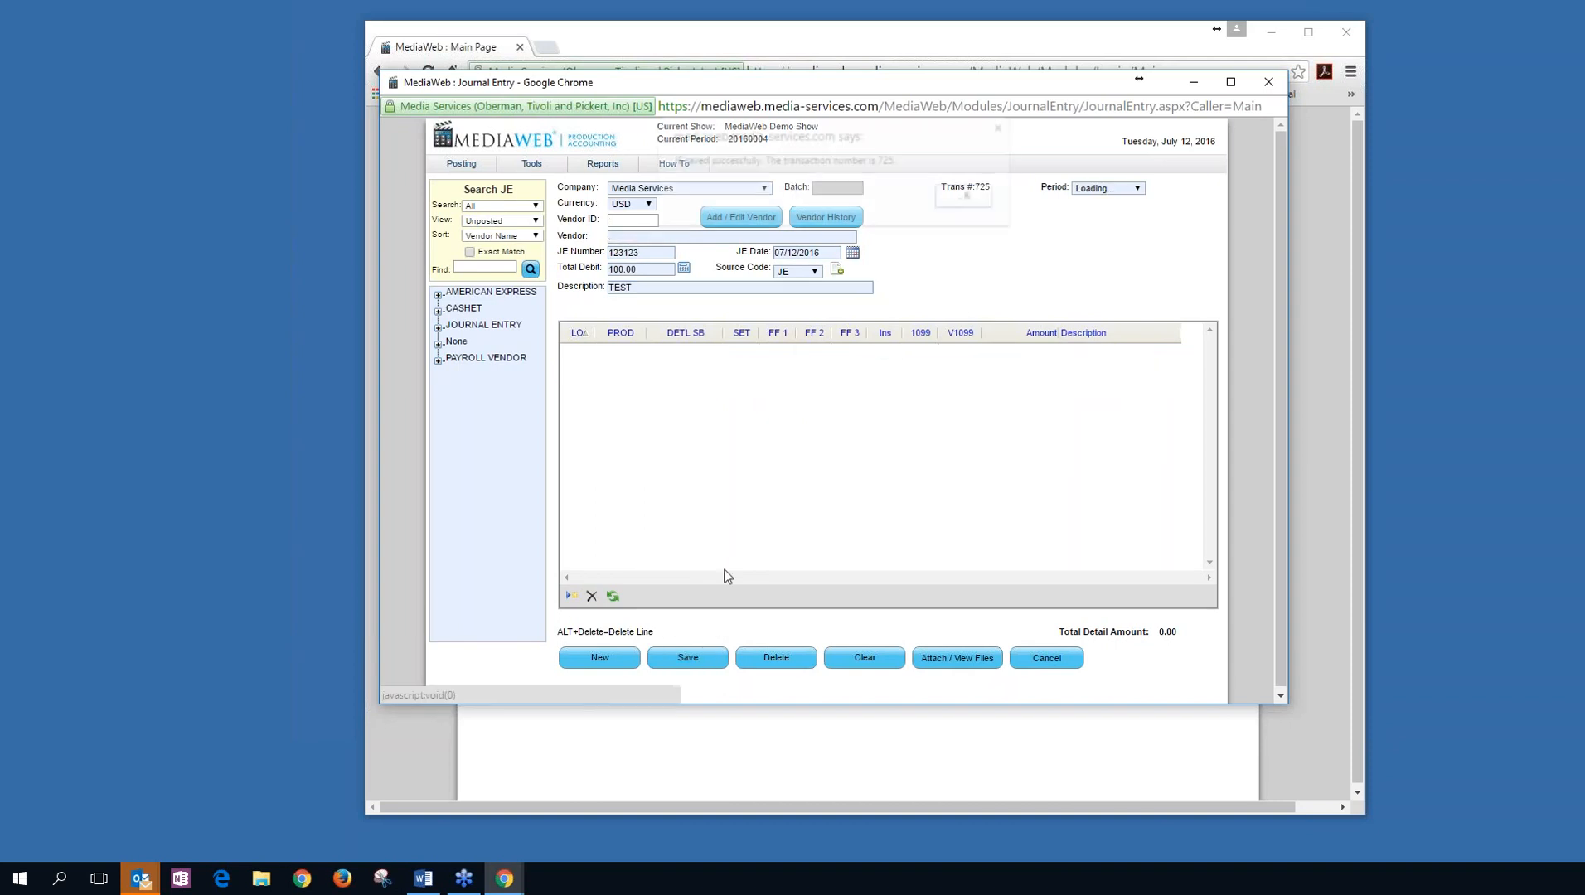
pyautogui.press('Return')
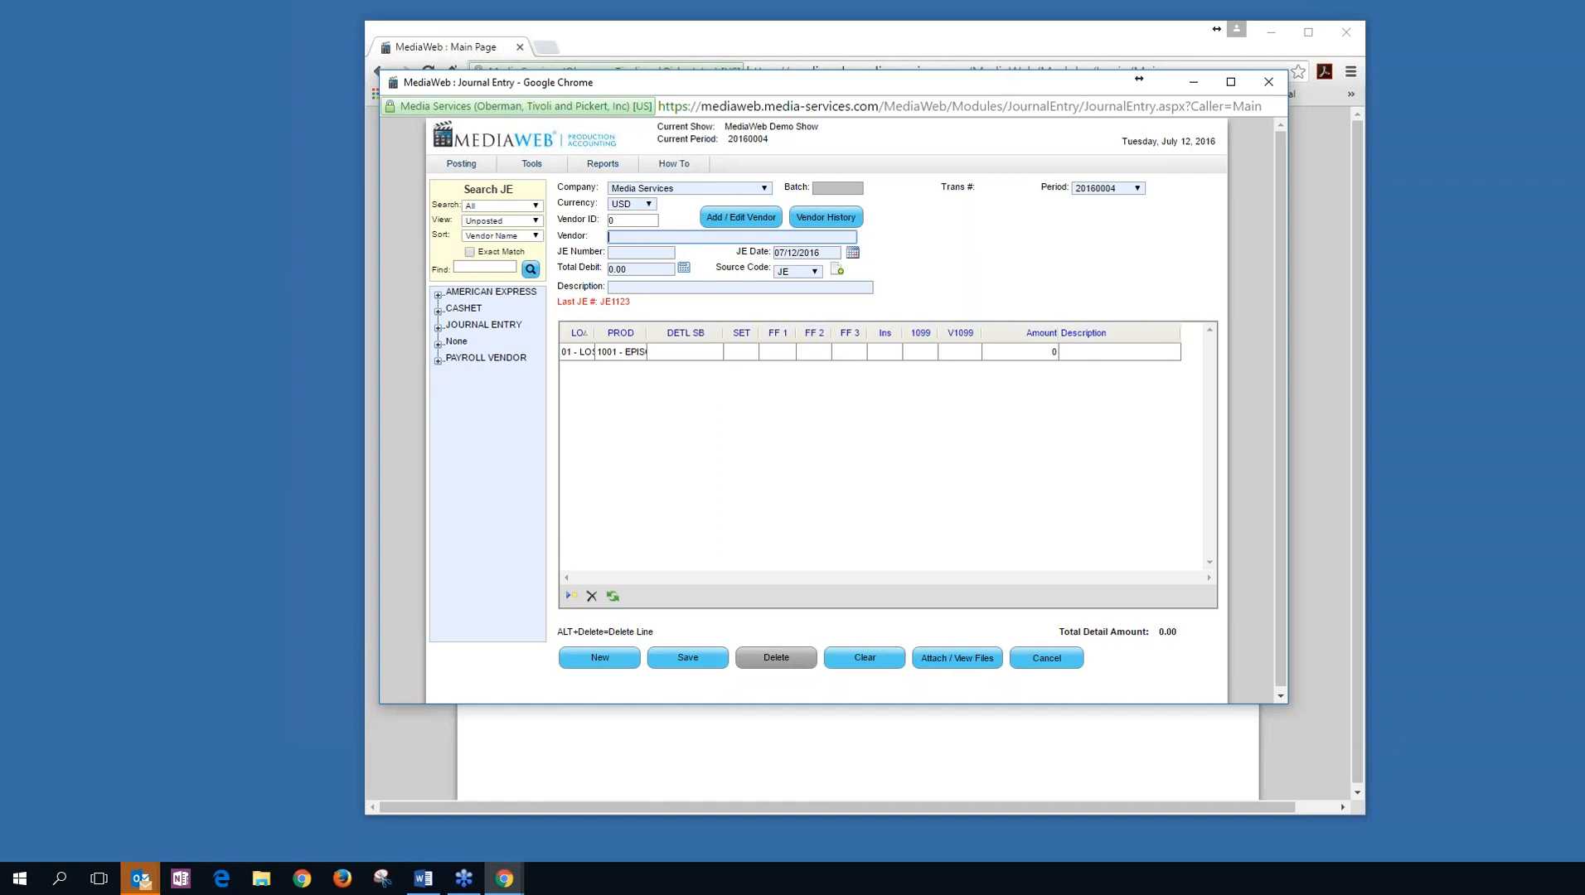
pyautogui.click(261, 878)
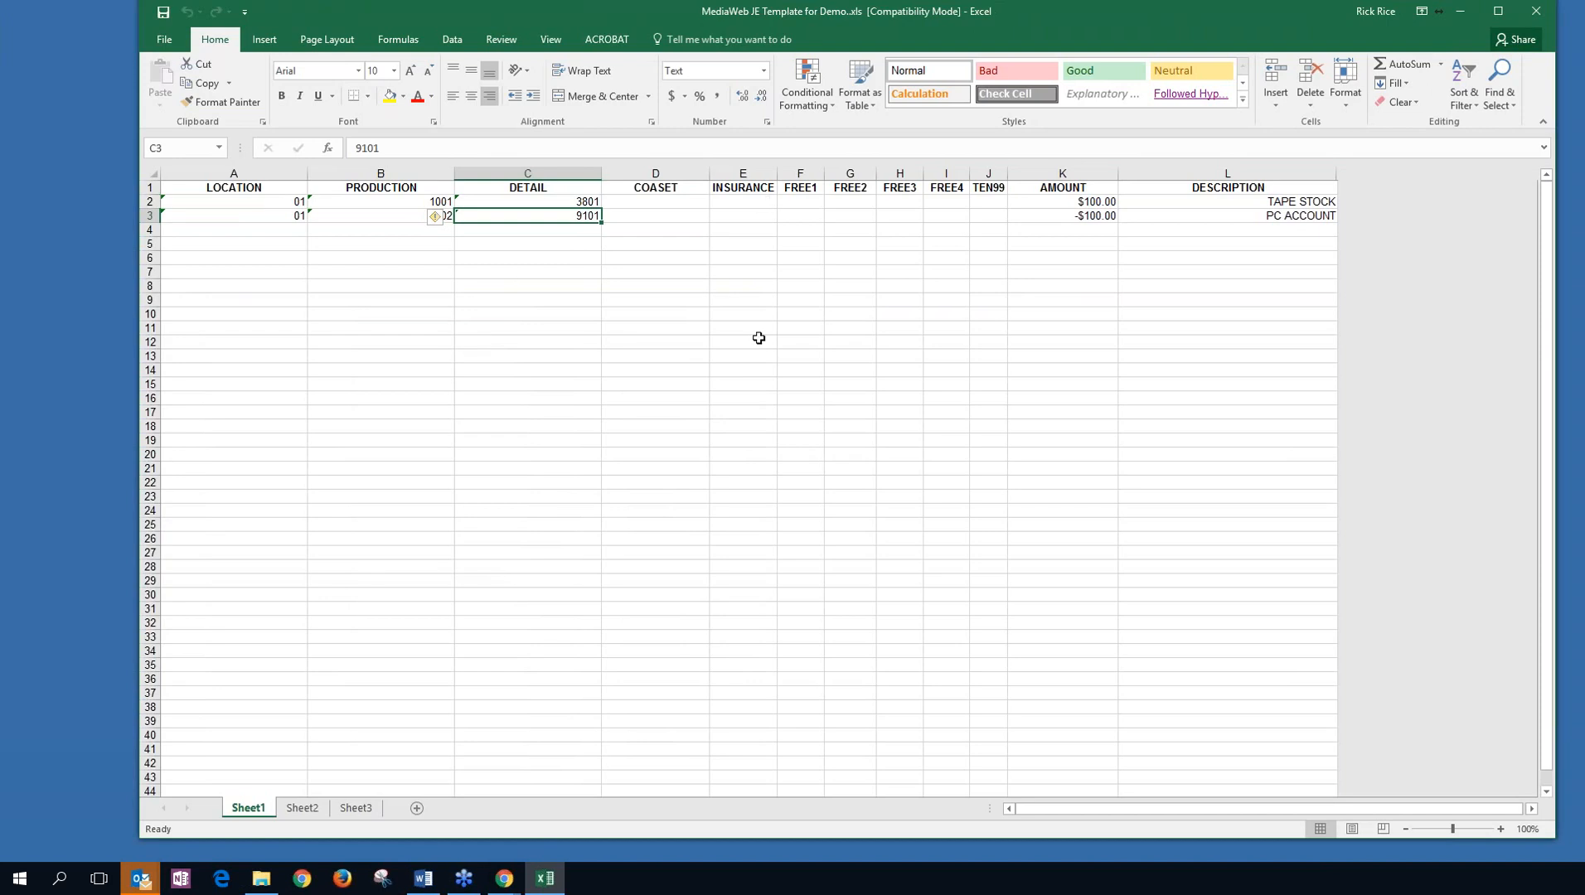
# Copy LOCATION 01 from A2 down into A4:A34, then close Excel without saving.
pyautogui.click(1234, 201)
pyautogui.click(1190, 225)
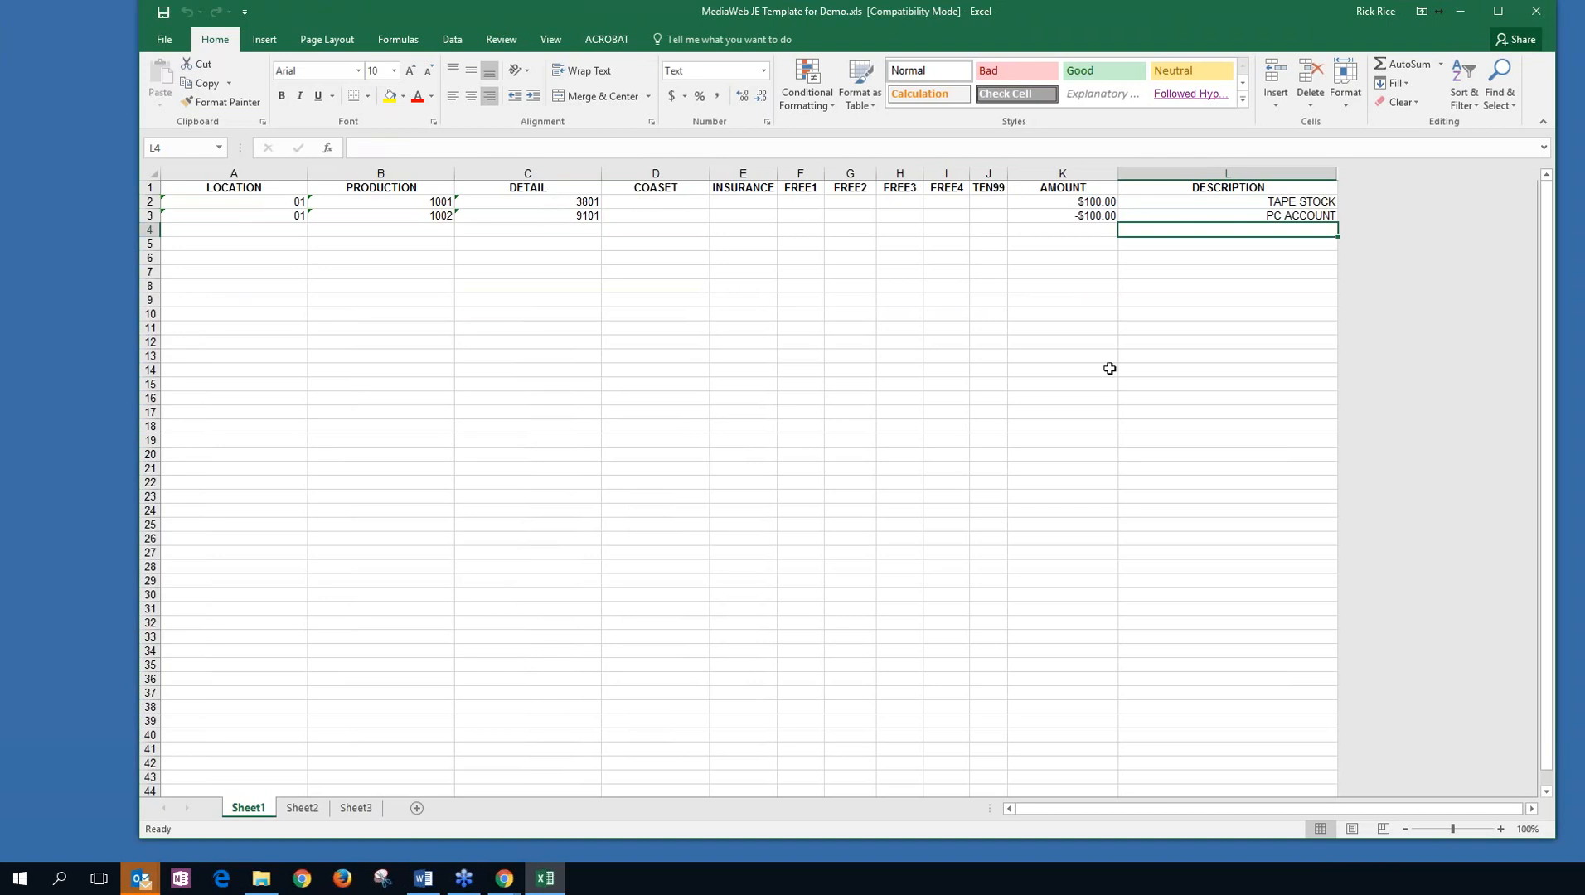
pyautogui.click(272, 202)
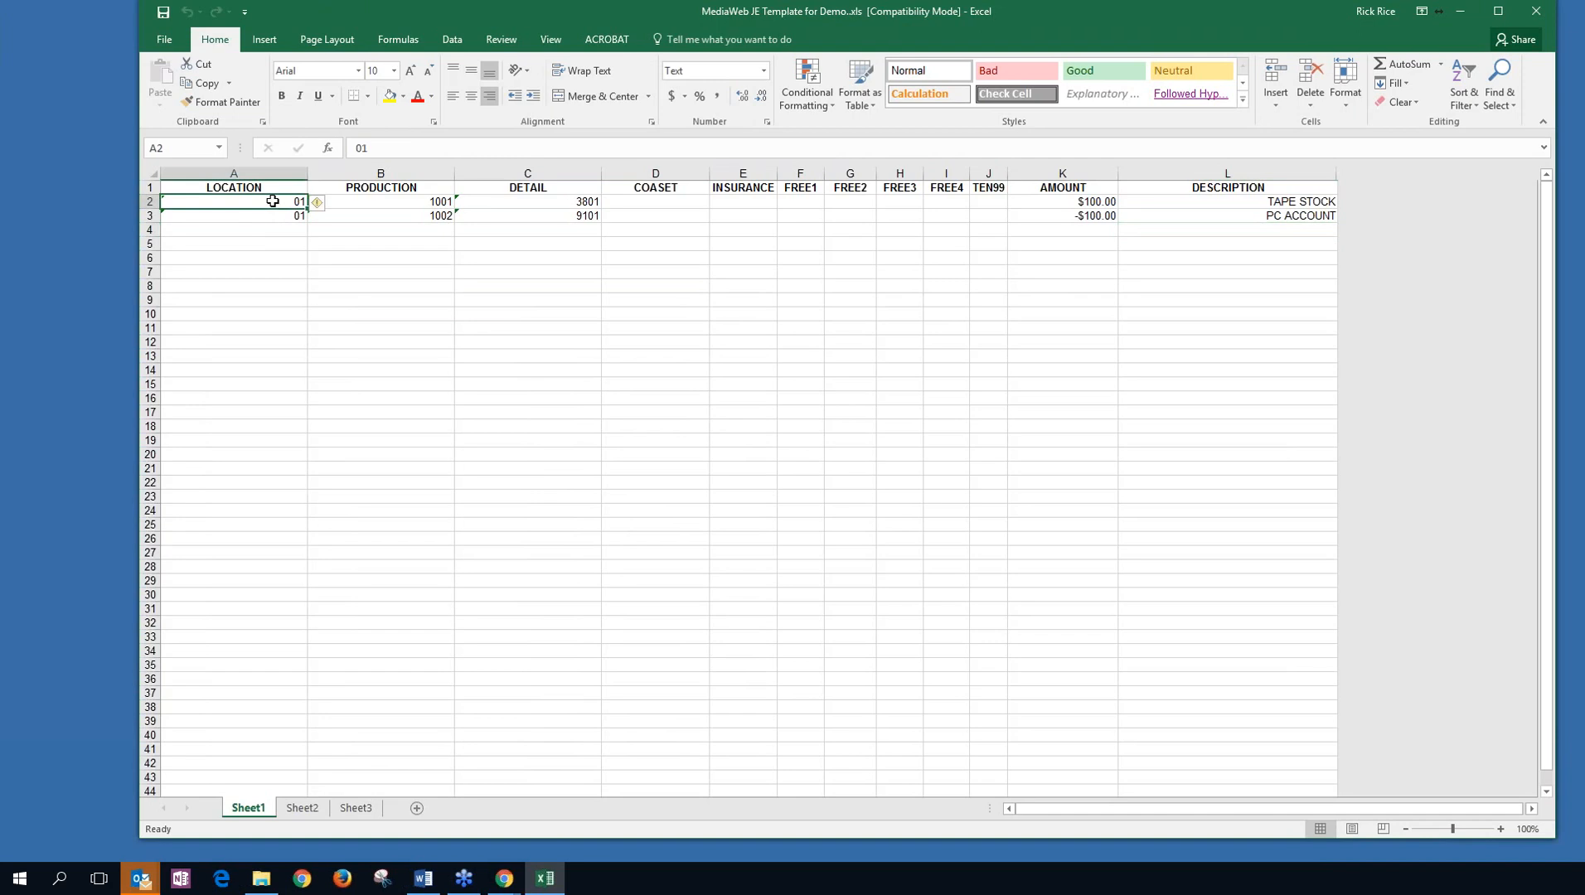
pyautogui.hotkey('ctrl', 'c')
pyautogui.moveTo(264, 229); pyautogui.dragTo(273, 653)
pyautogui.hotkey('ctrl', 'v')
pyautogui.click(474, 621)
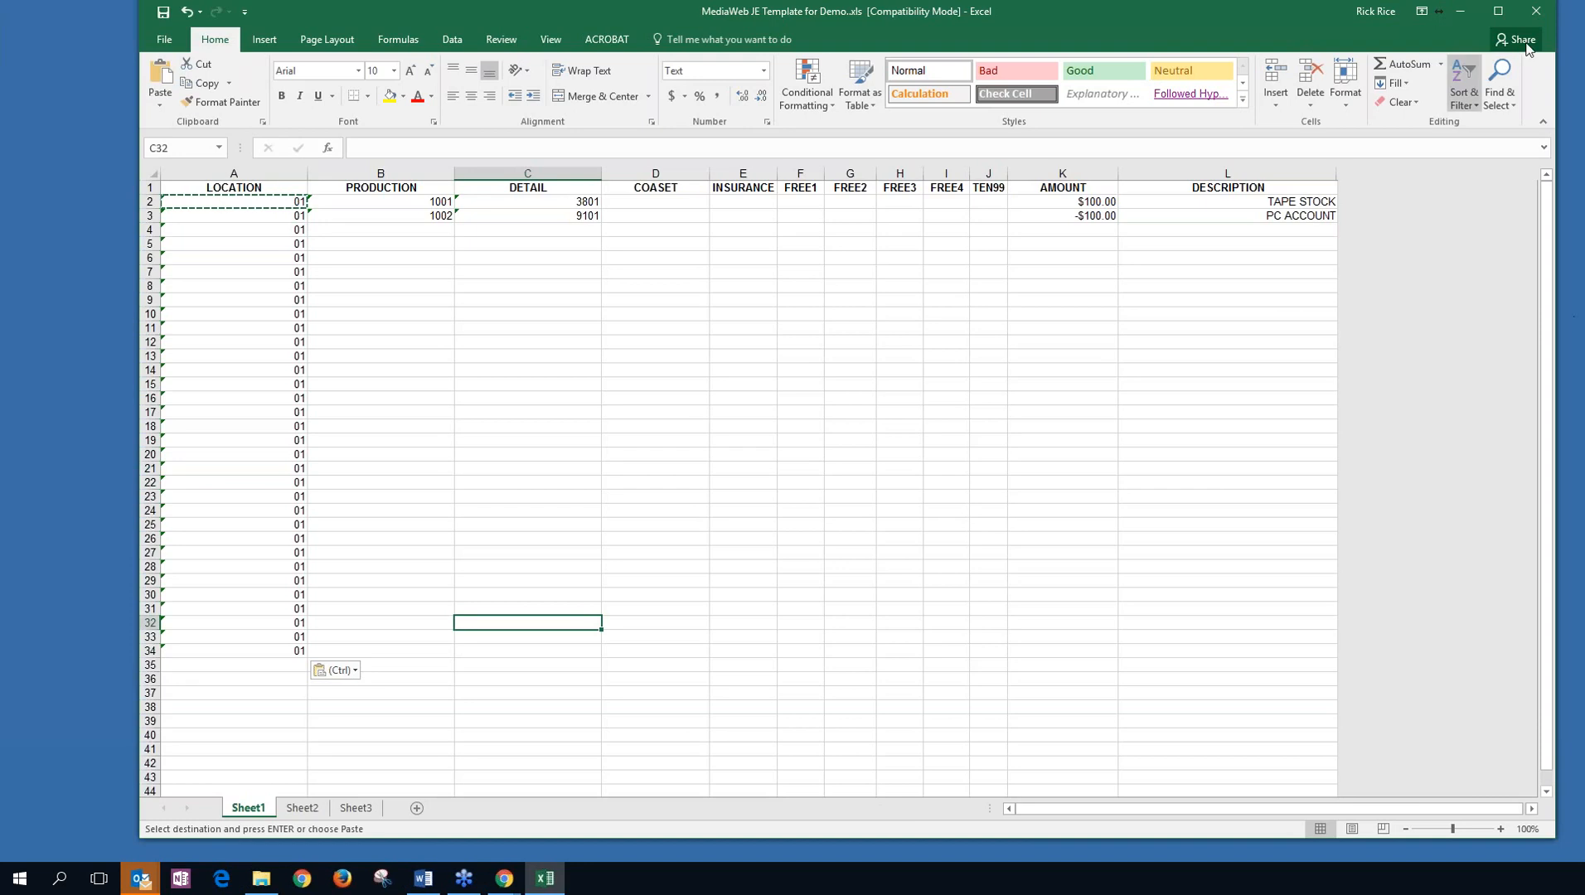
pyautogui.click(1536, 14)
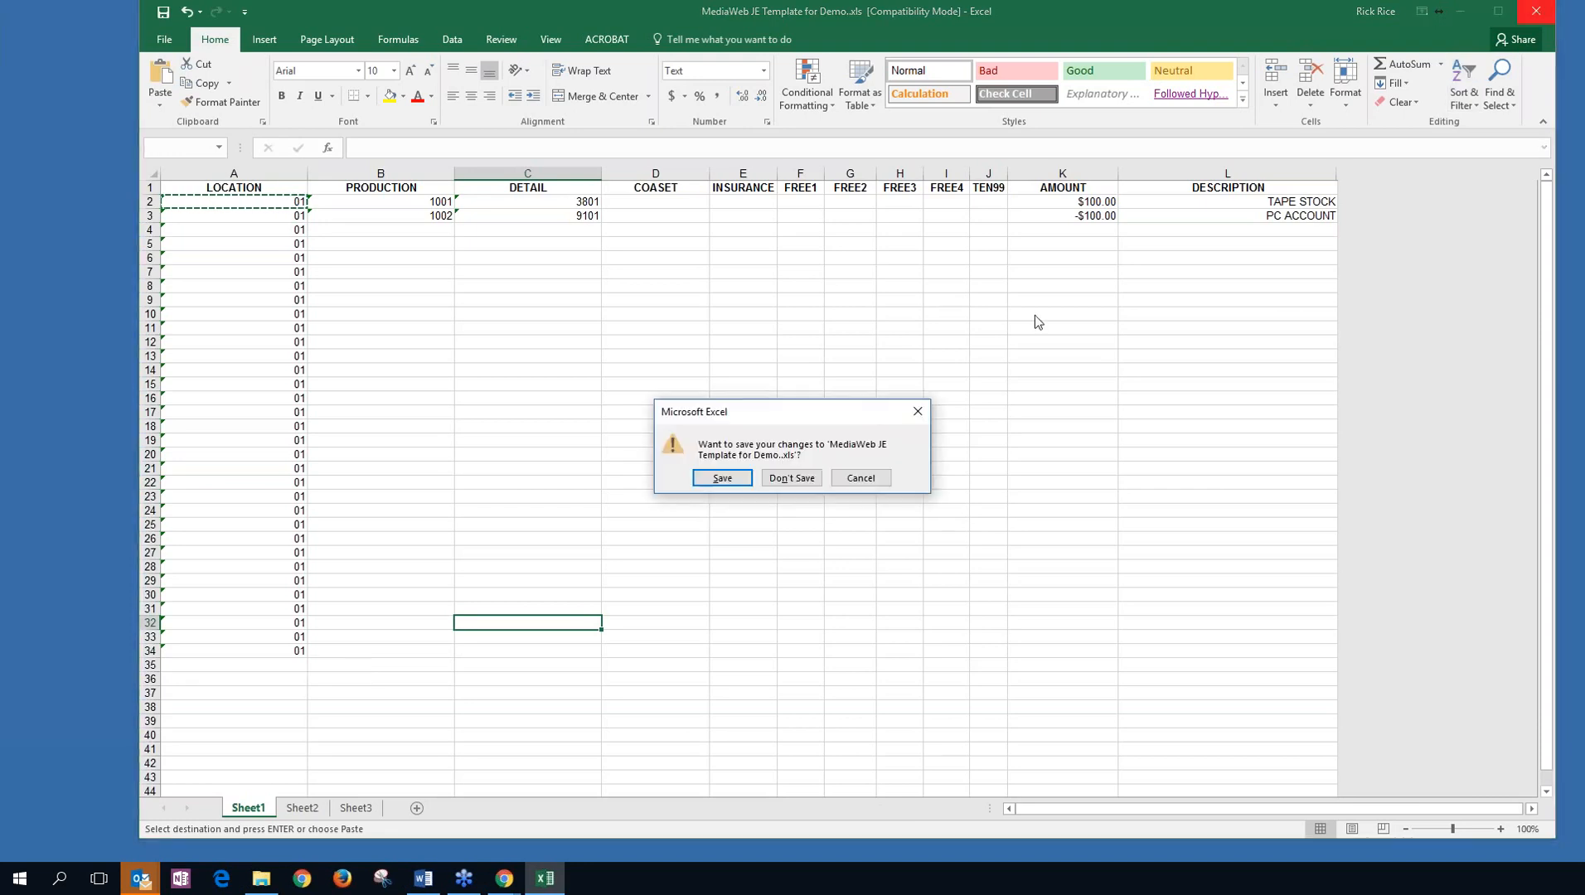
pyautogui.click(804, 480)
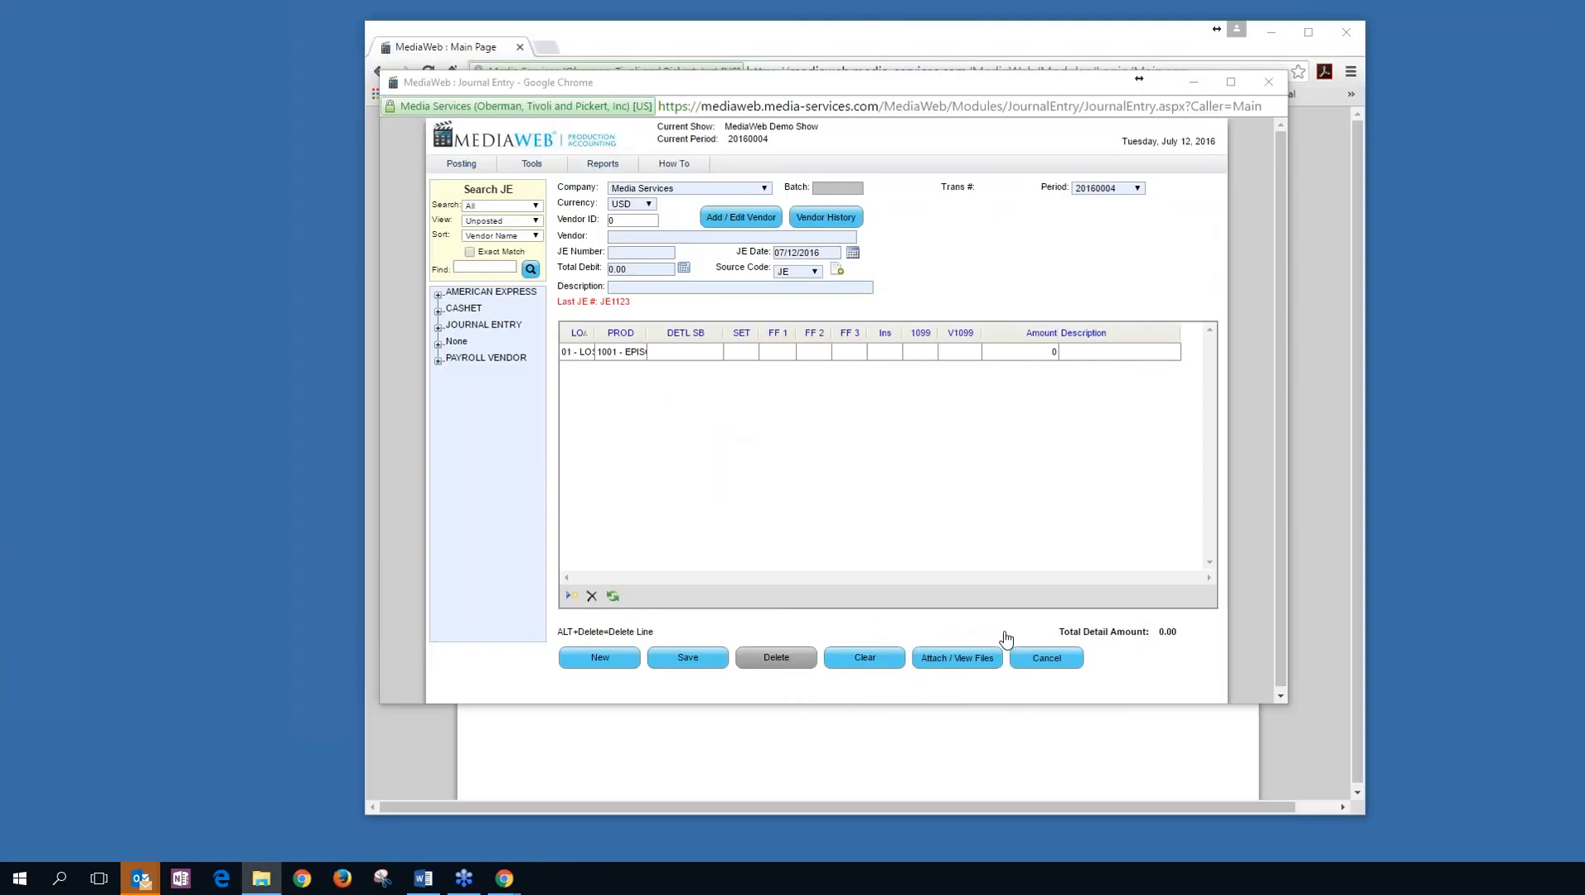
# Discard the blank journal entry and open the Petty Cash form.
pyautogui.click(1046, 657)
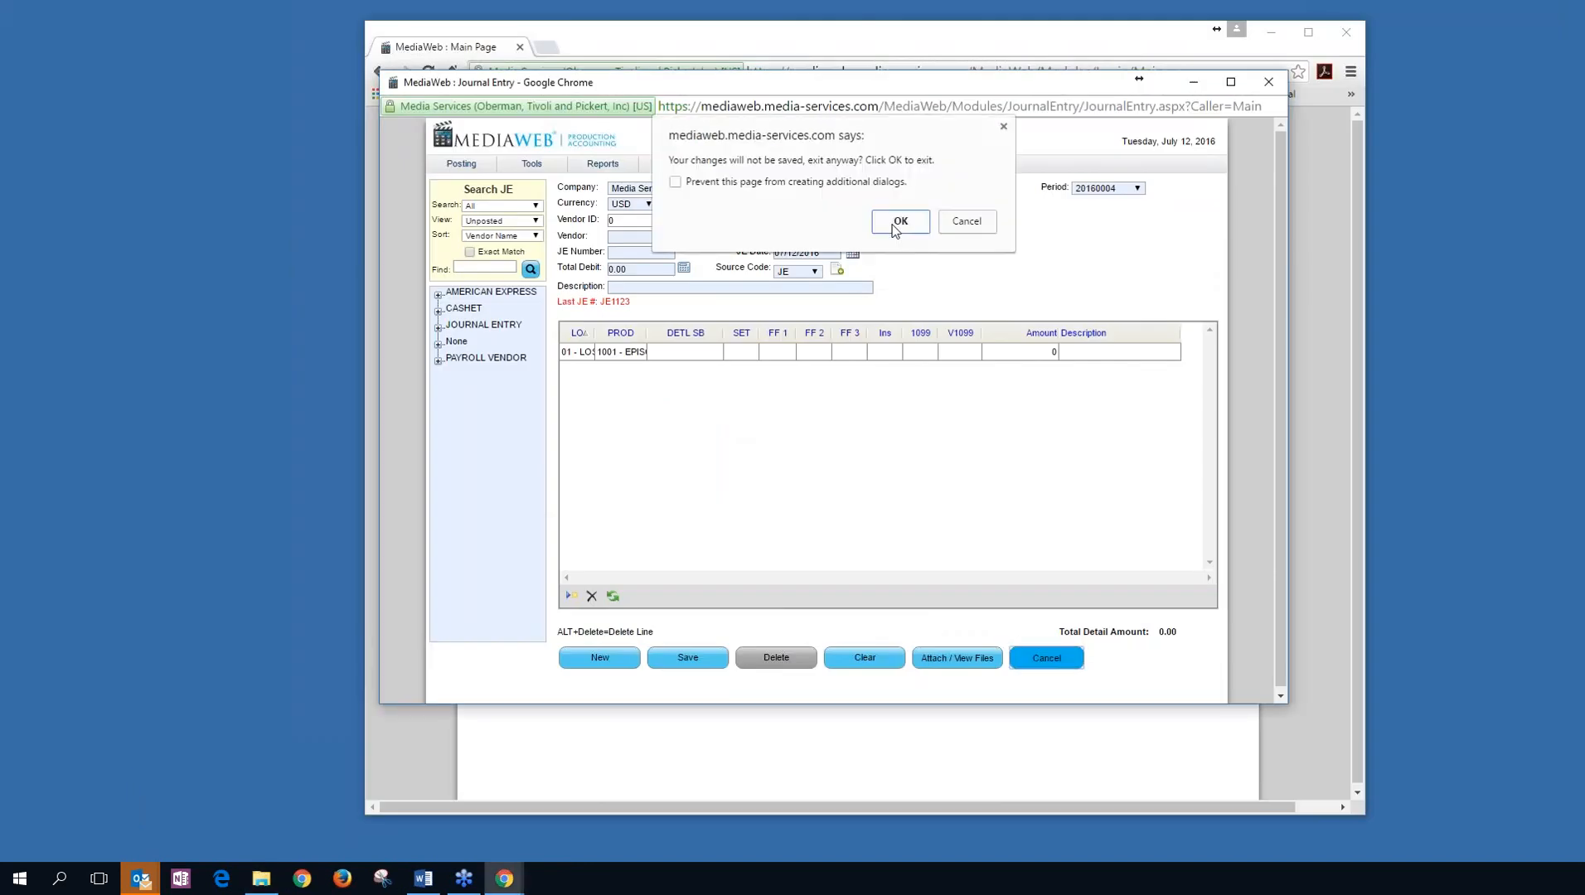
pyautogui.click(888, 226)
pyautogui.moveTo(737, 173)
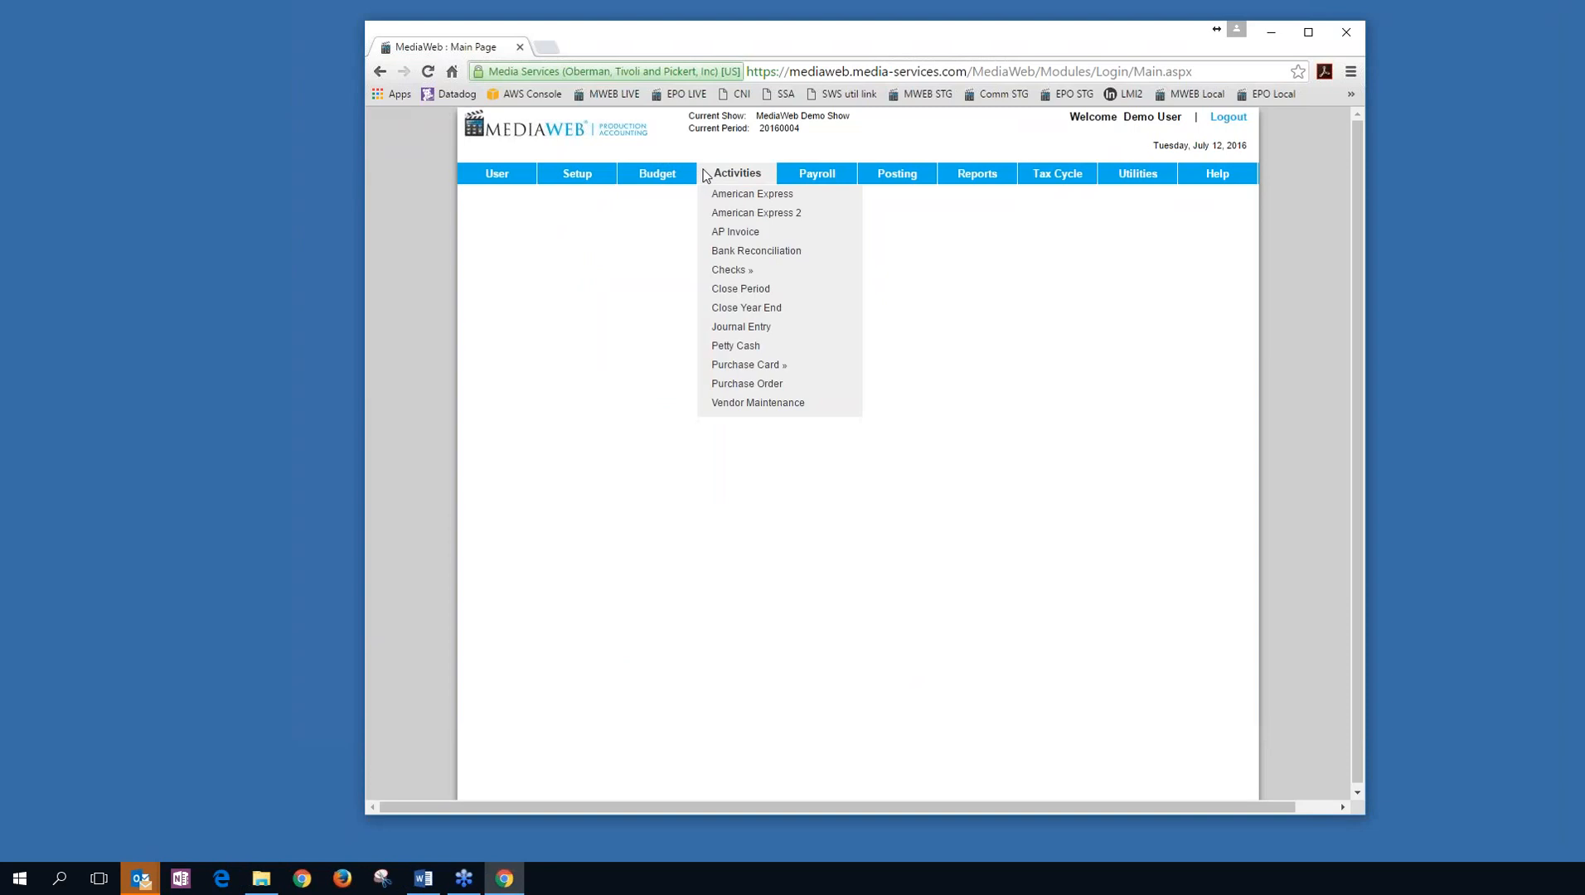
pyautogui.click(735, 345)
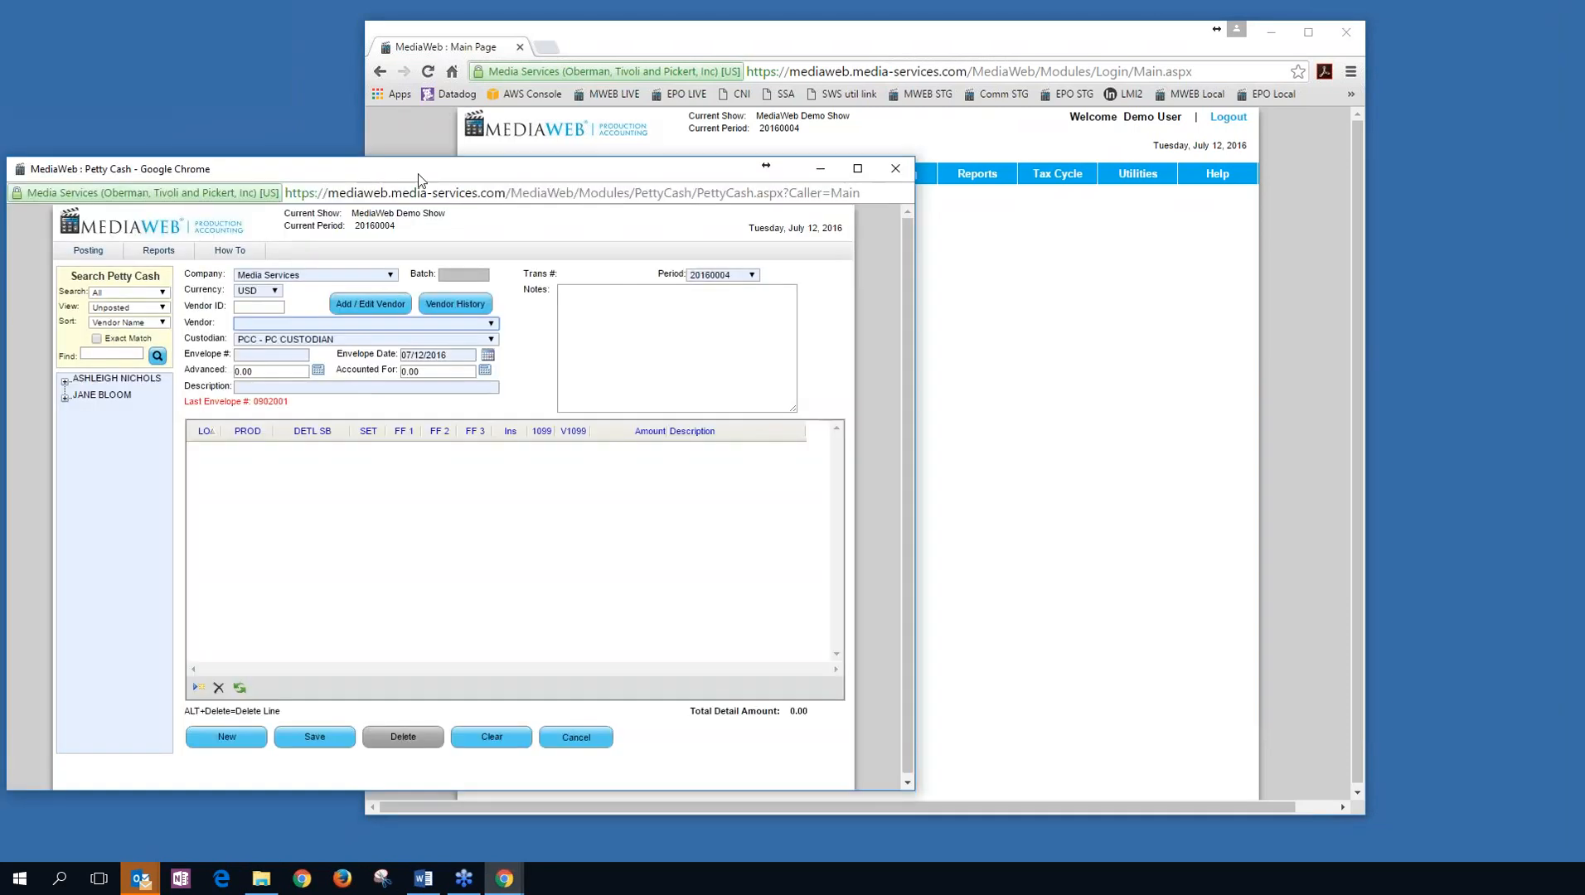
pyautogui.moveTo(445, 167); pyautogui.dragTo(615, 130)
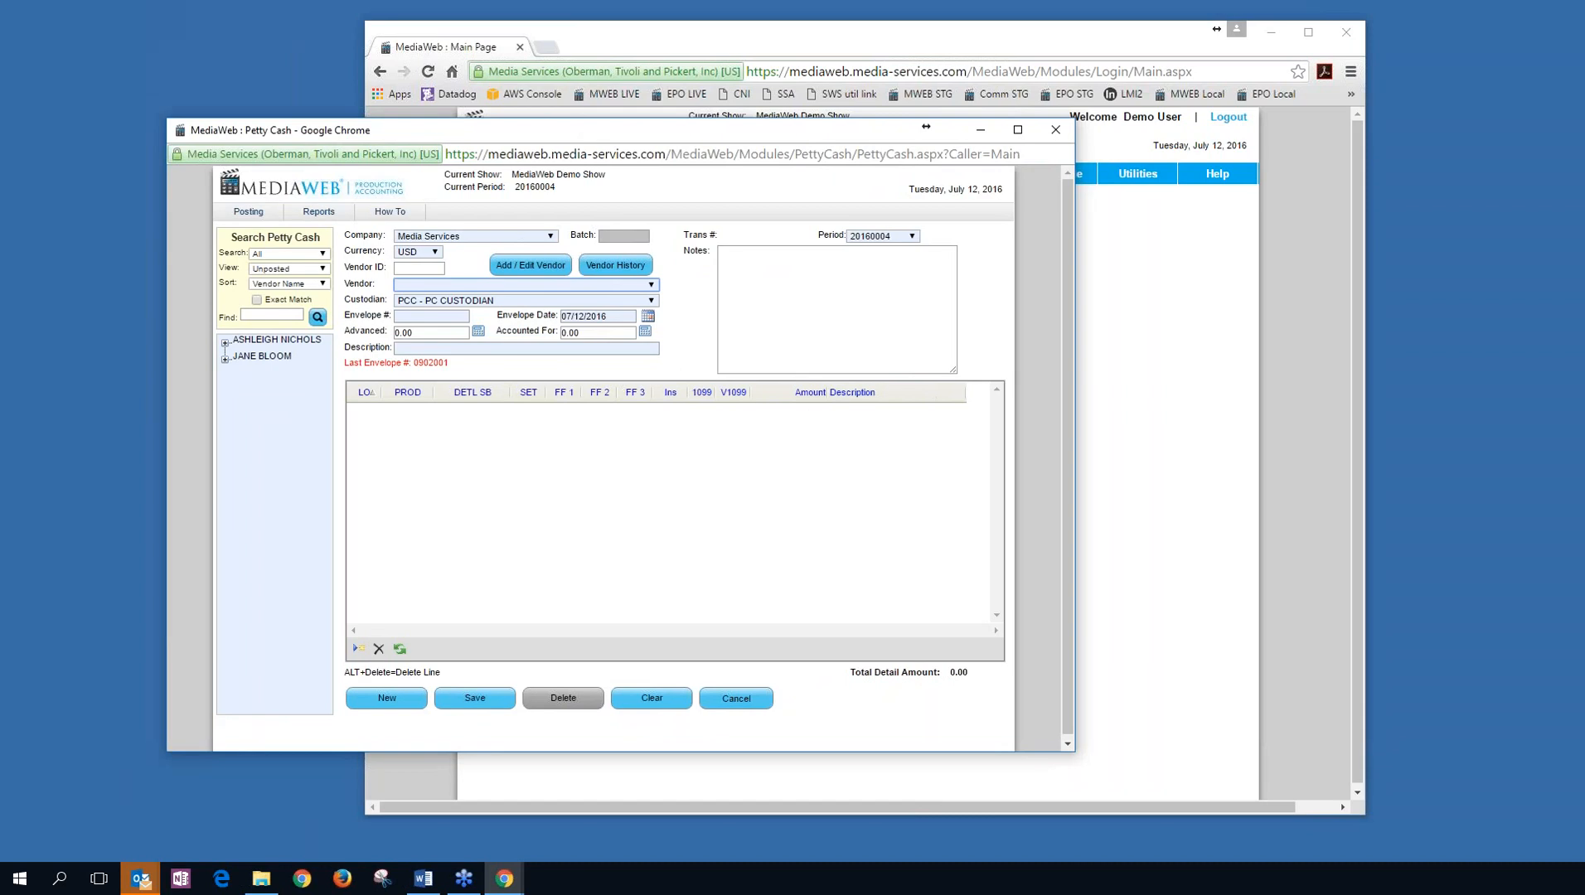
# Save a petty cash advance for the vendor: envelope 12123, 1,000.00 advanced, description ADVANCE.
pyautogui.click(649, 286)
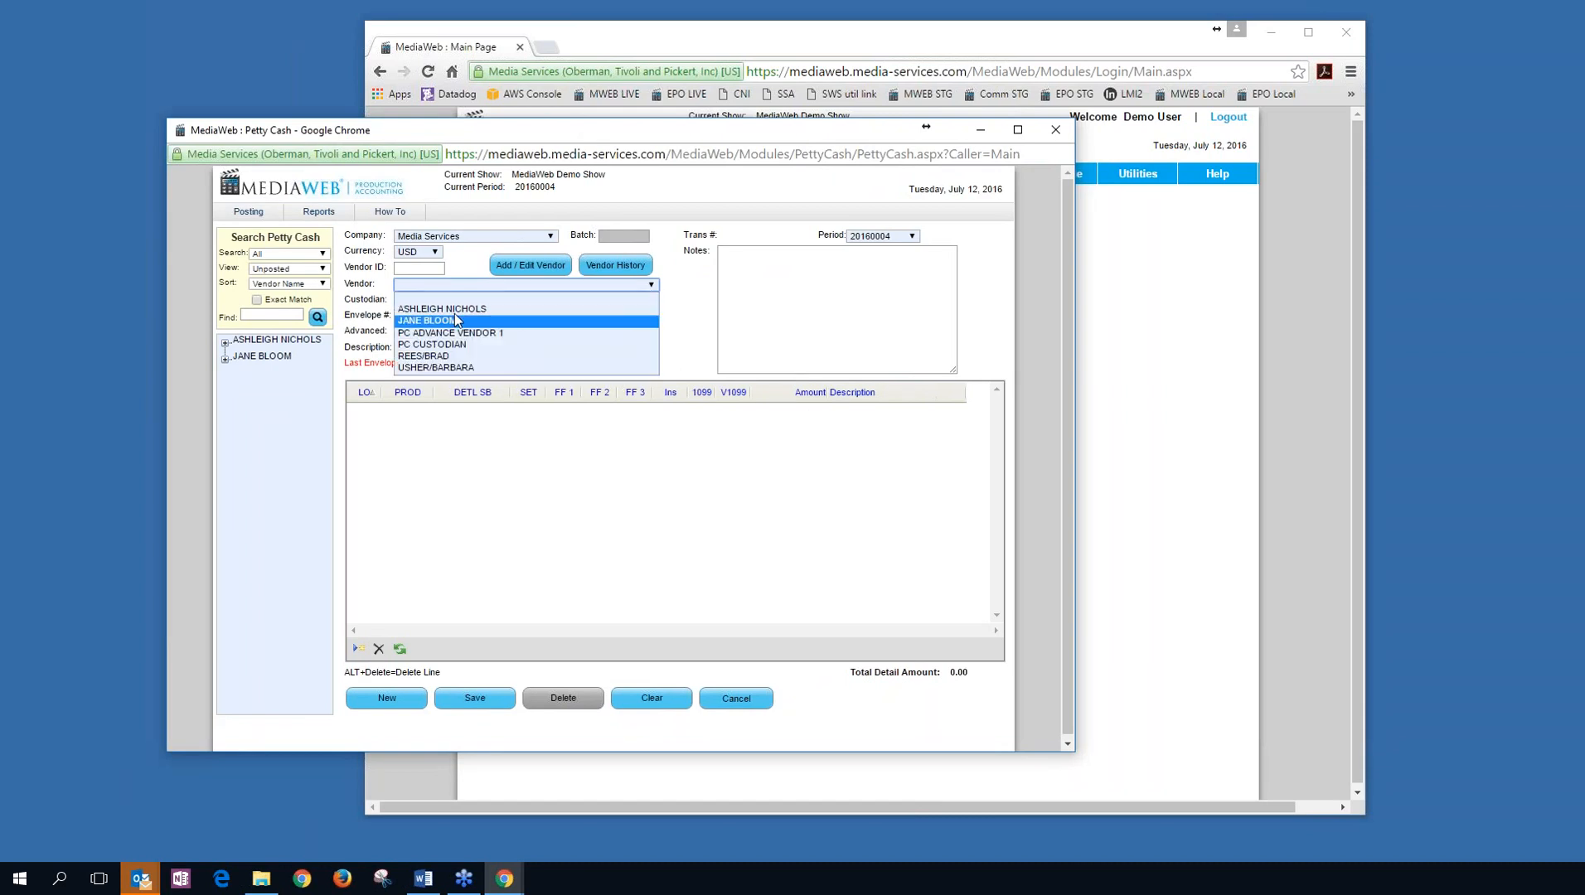
pyautogui.click(439, 319)
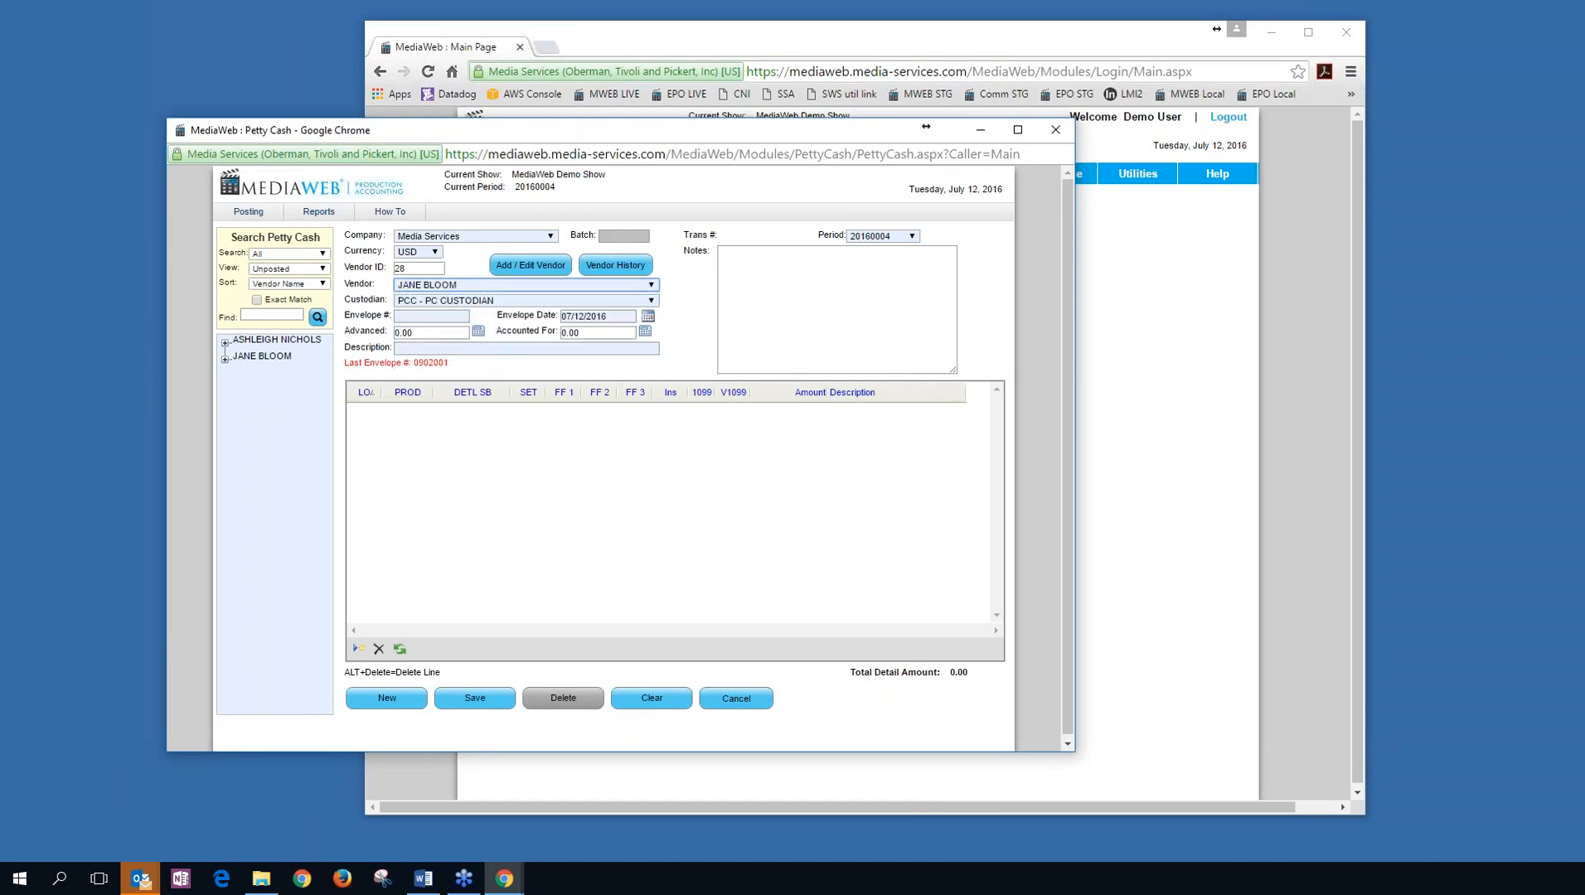
pyautogui.press('Tab')
pyautogui.press('Tab')
pyautogui.write('12123')
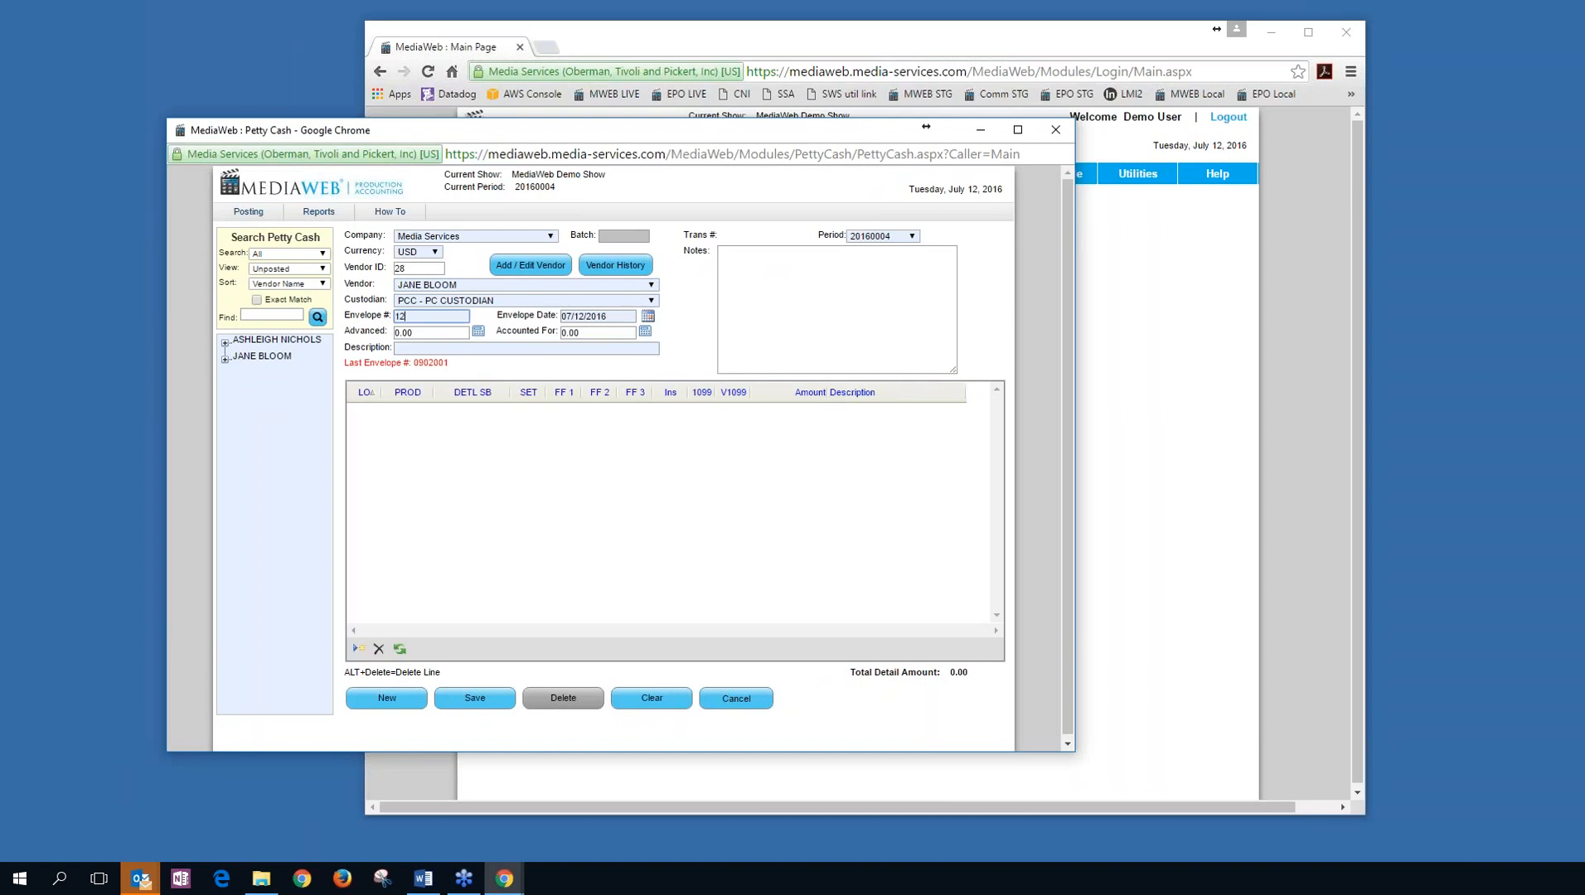
pyautogui.press('Tab')
pyautogui.press('Tab')
pyautogui.write('1000')
pyautogui.press('Tab')
pyautogui.press('Tab')
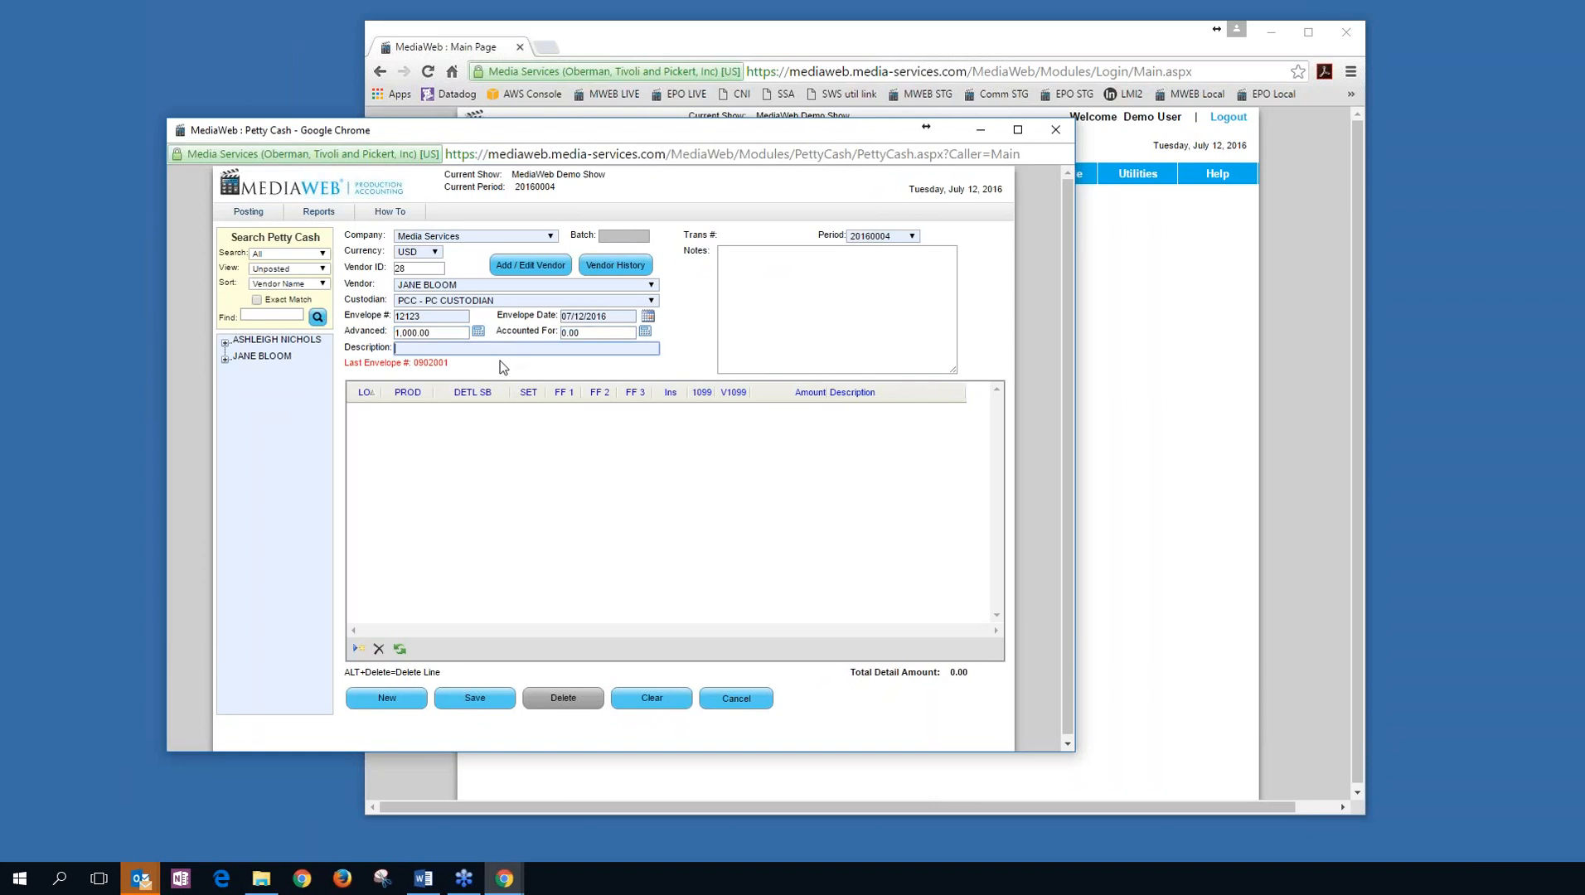
pyautogui.write('ADVANCE')
pyautogui.press('Tab')
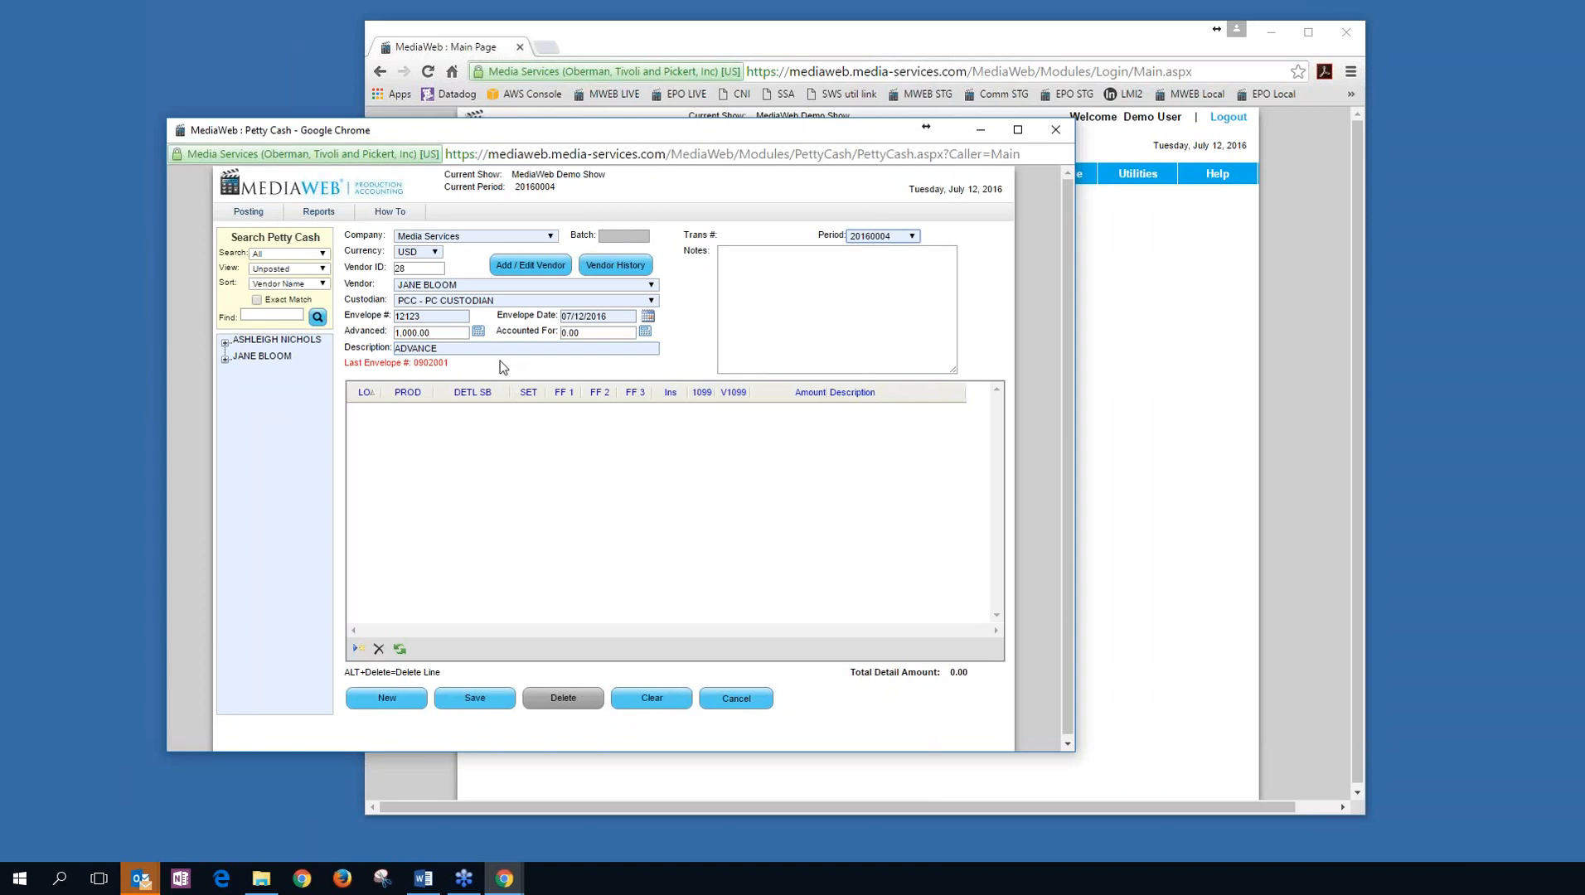
pyautogui.press('Tab')
pyautogui.press('Tab')
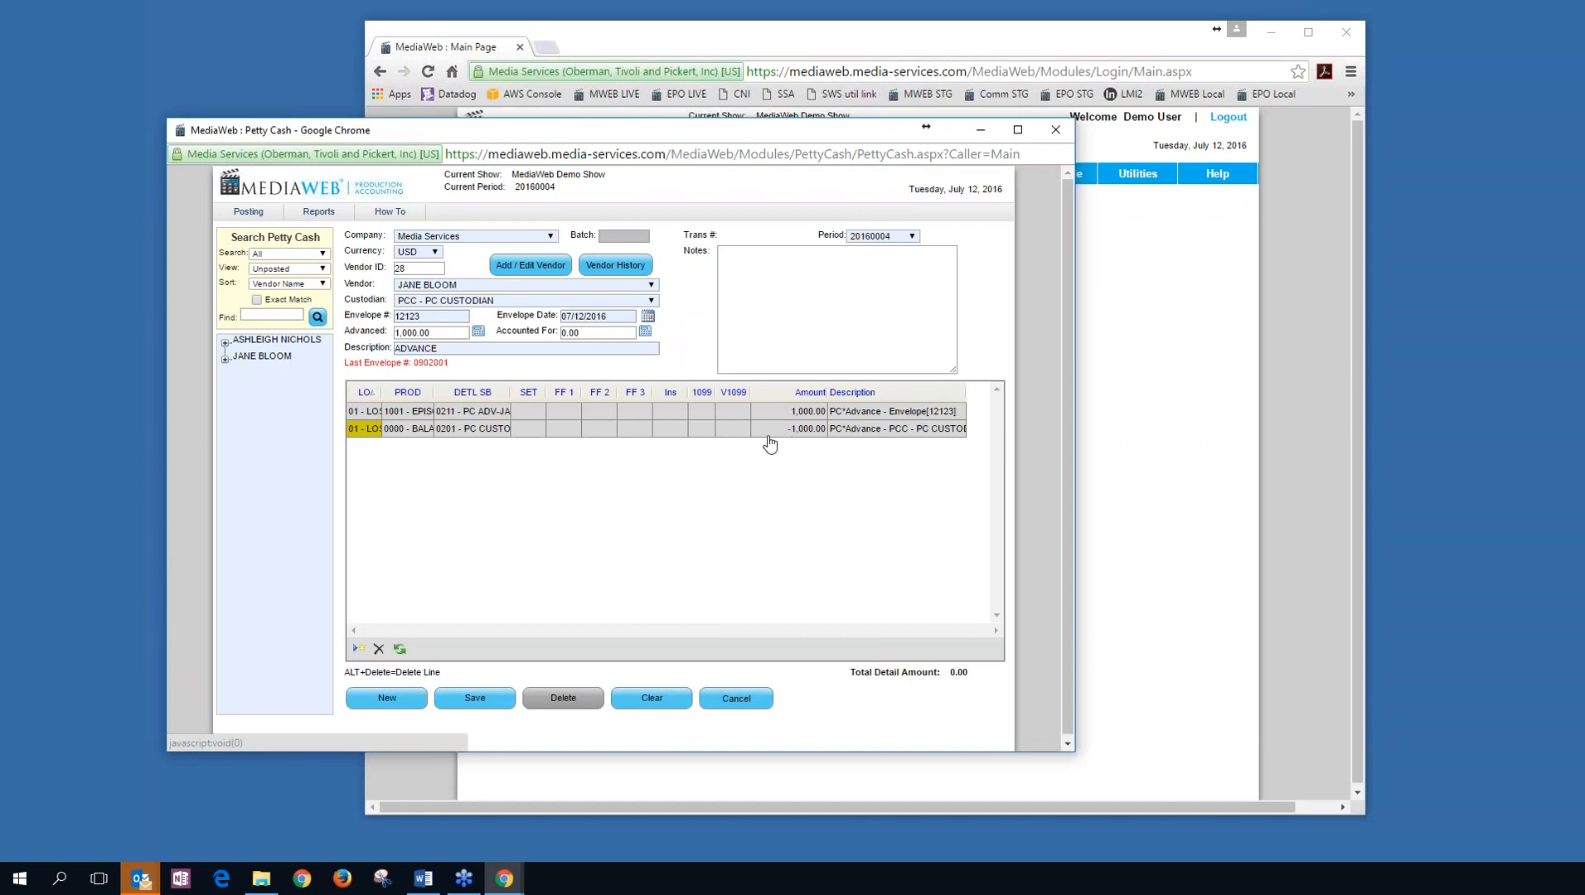
pyautogui.click(483, 698)
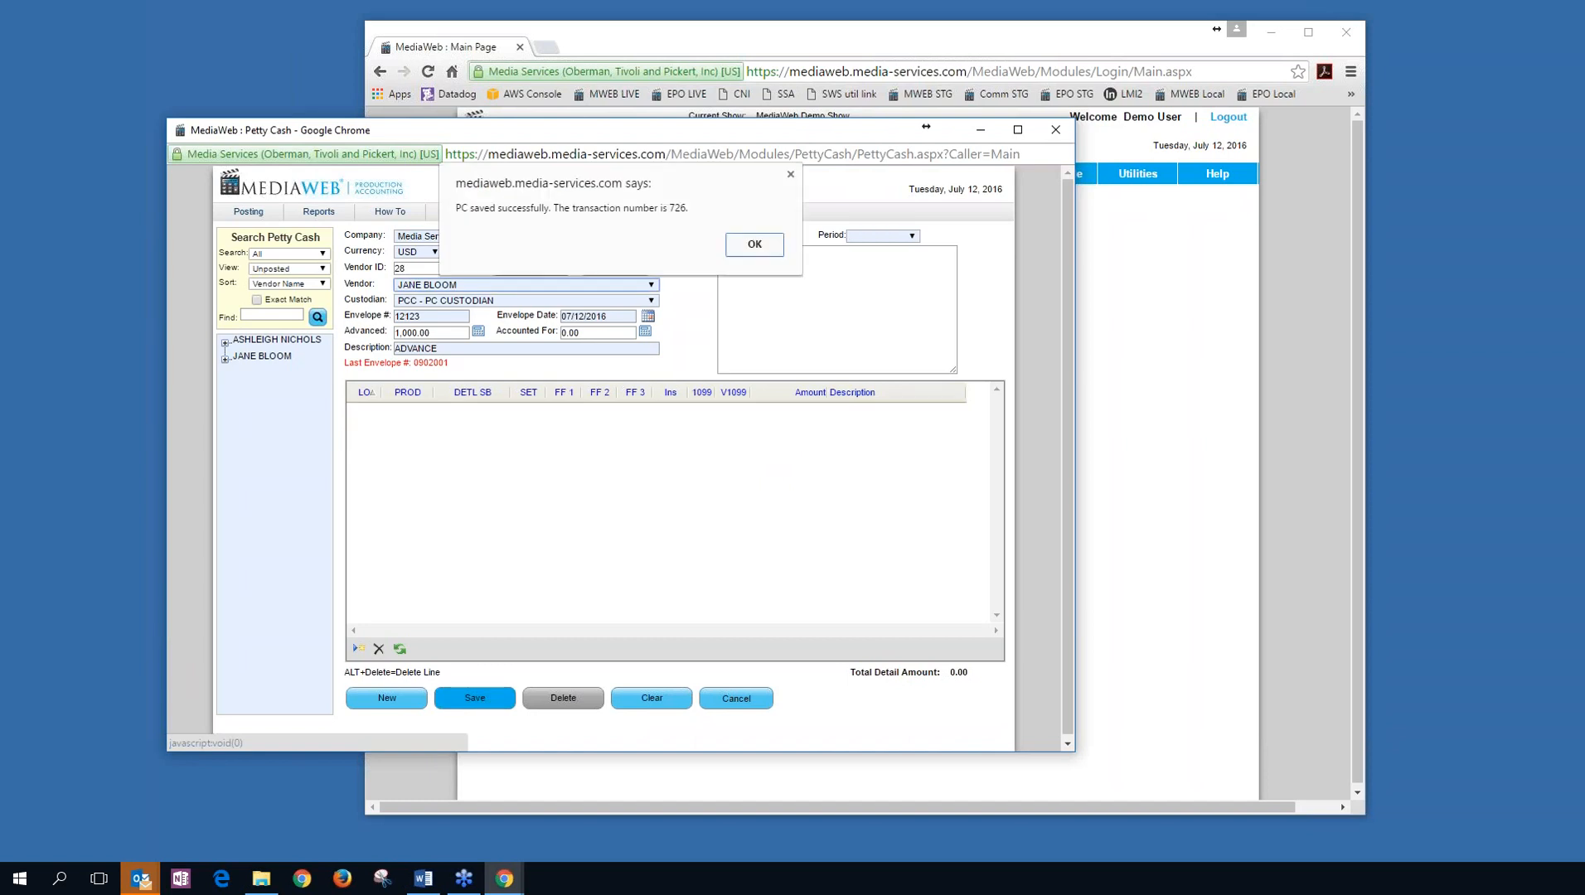
pyautogui.press('Return')
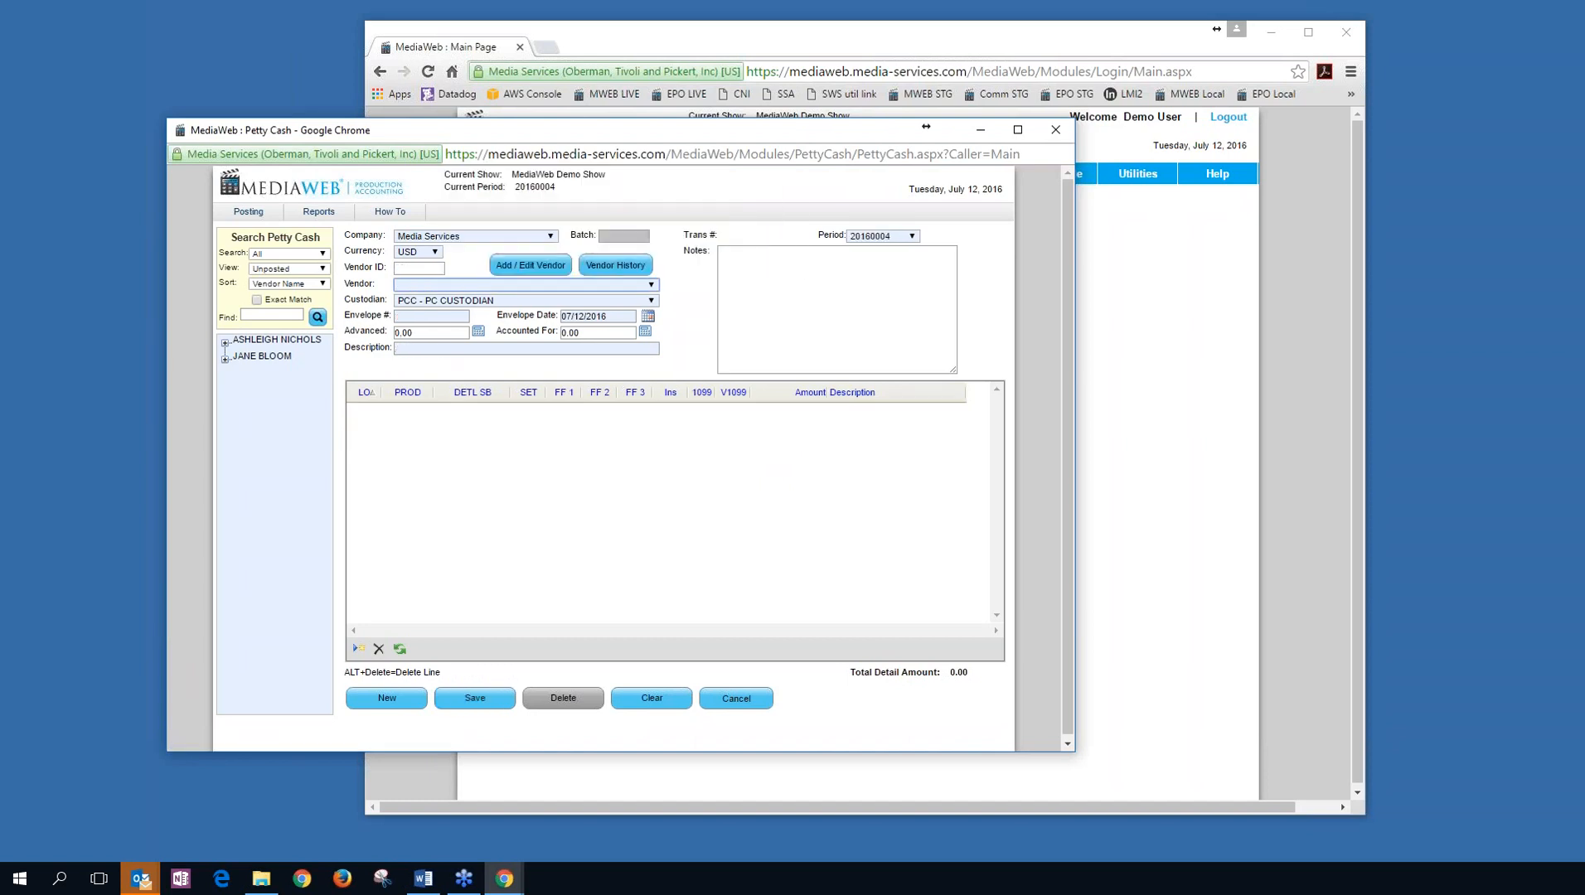
# Start an accounted-for entry for the same vendor: envelope 121212, 500.00, description AF.
pyautogui.click(610, 285)
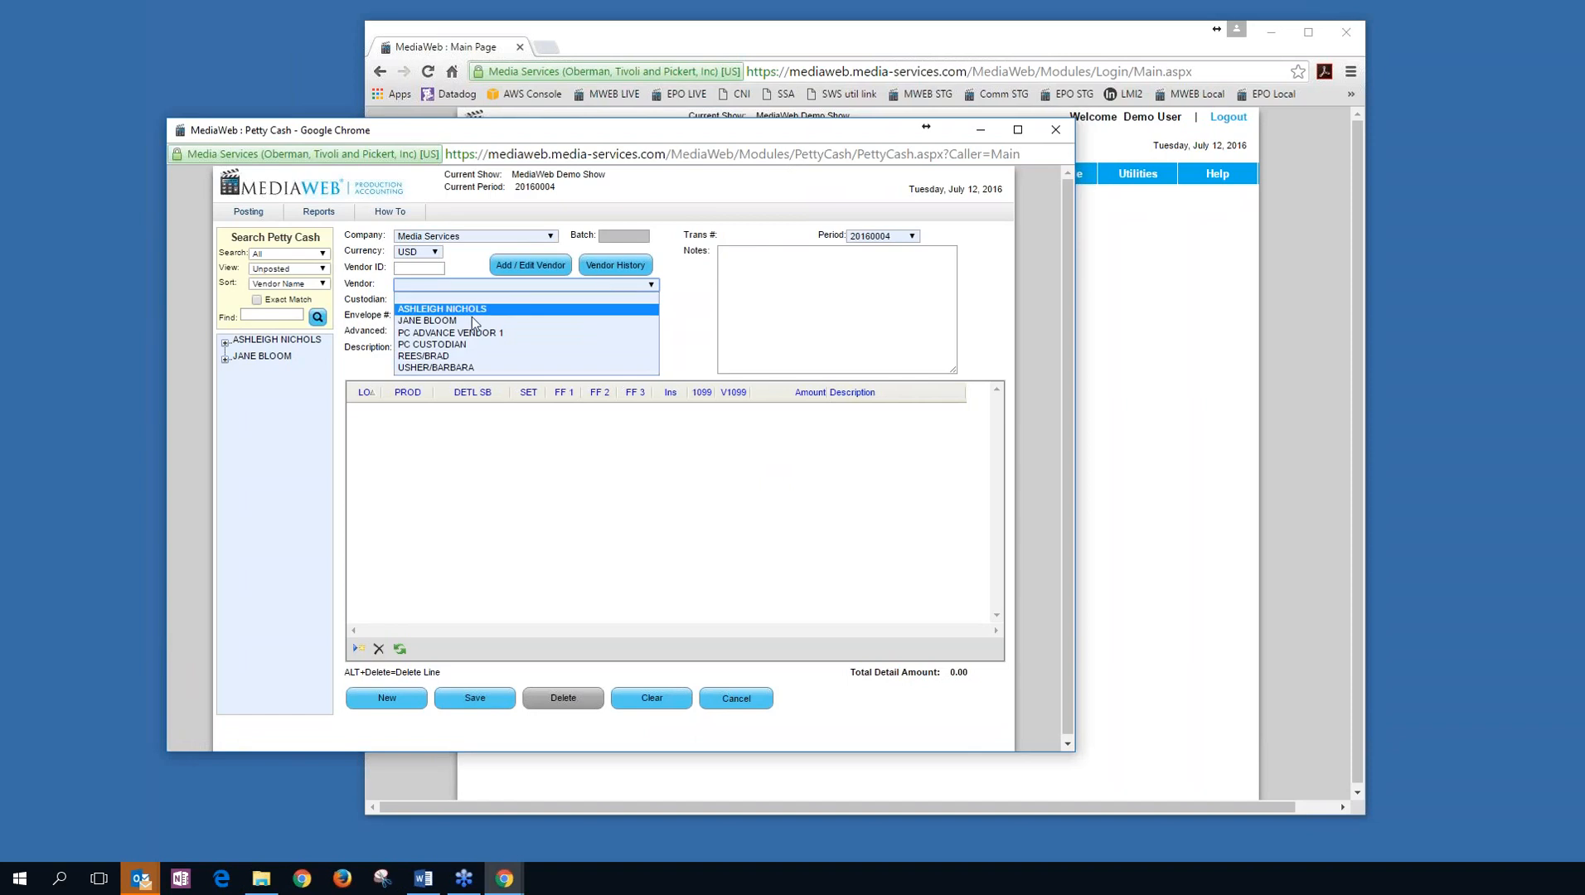
pyautogui.click(528, 325)
pyautogui.press('Tab')
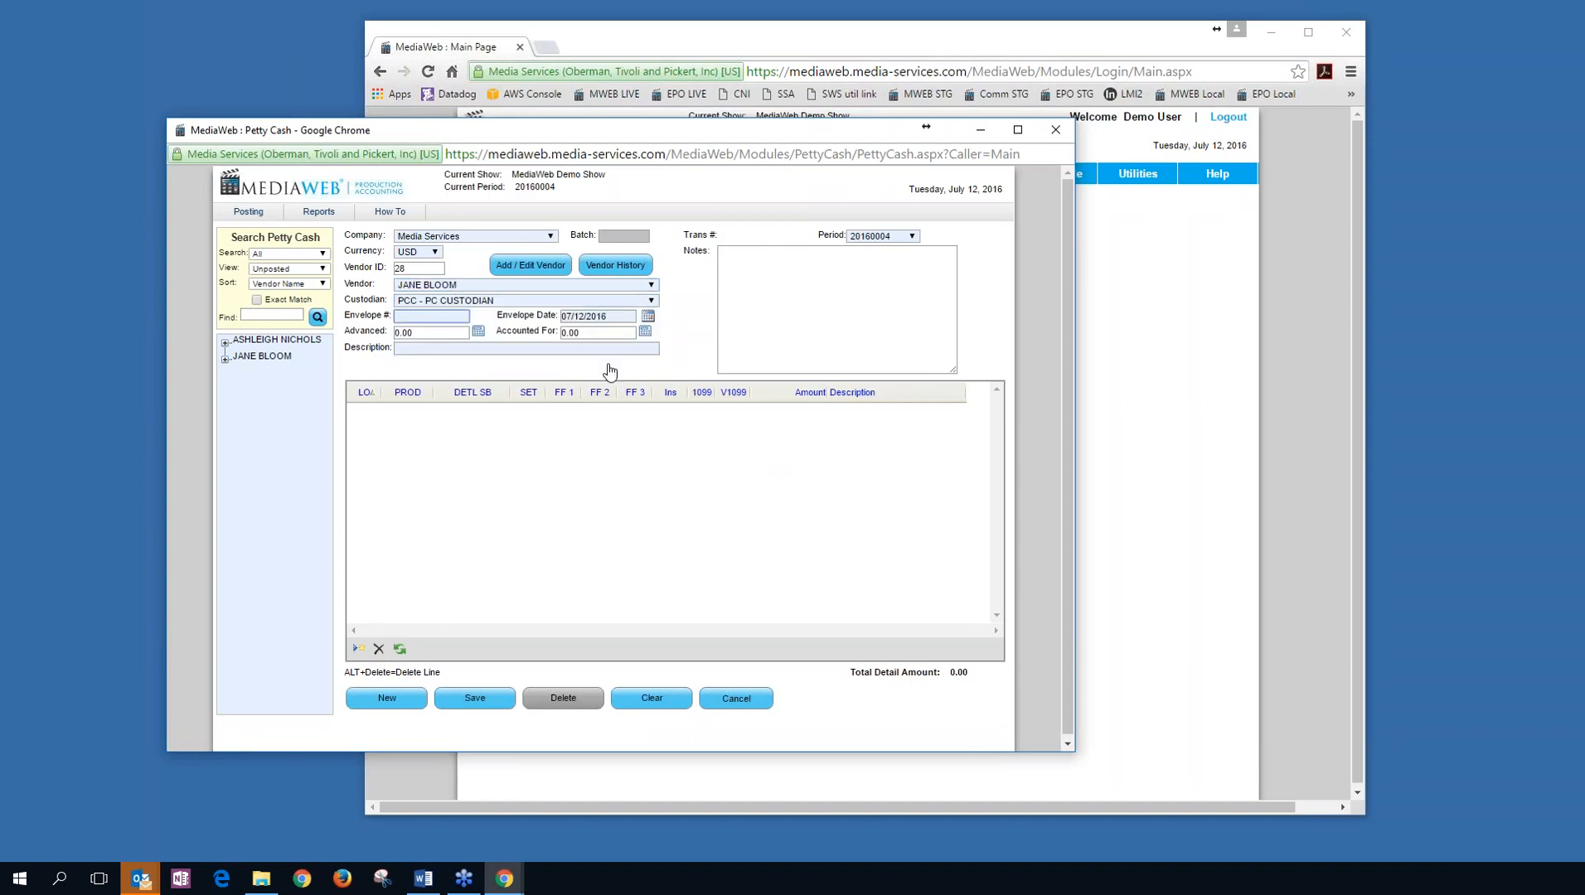
pyautogui.write('121212')
pyautogui.press('Tab')
pyautogui.press('Tab')
pyautogui.press('Tab')
pyautogui.write('500')
pyautogui.press('Tab')
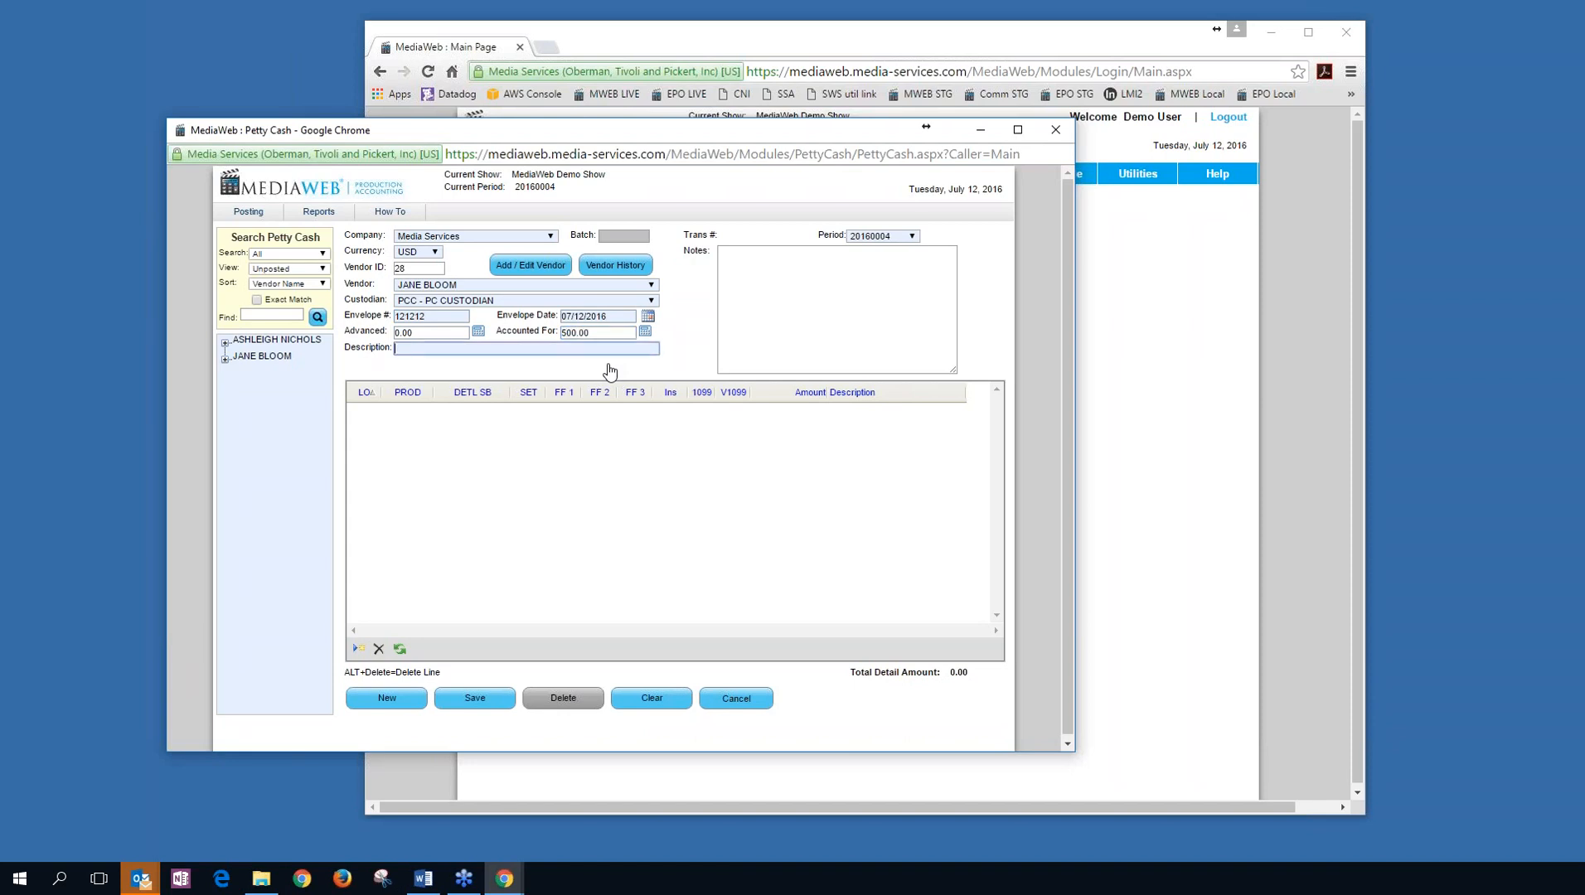
pyautogui.write('AF')
pyautogui.press('Tab')
pyautogui.press('Tab')
pyautogui.press('Tab')
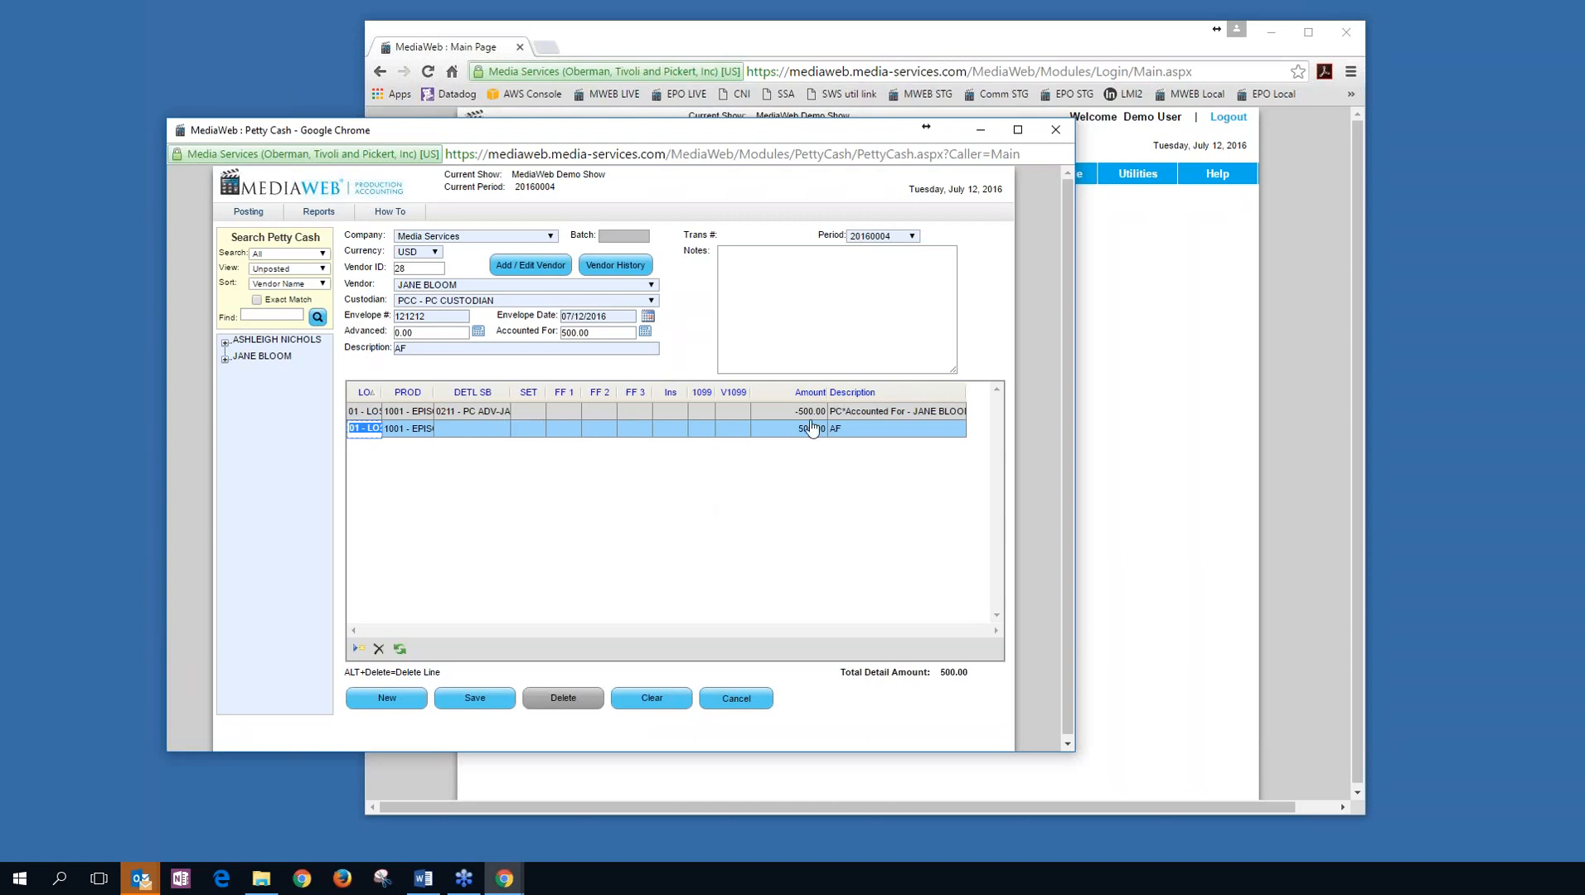
# Recode line 2 to 2002 Production Manager at 100.00, leaving 400.00 on a new line, then cancel.
pyautogui.press('Tab')
pyautogui.press('Tab')
pyautogui.write('20')
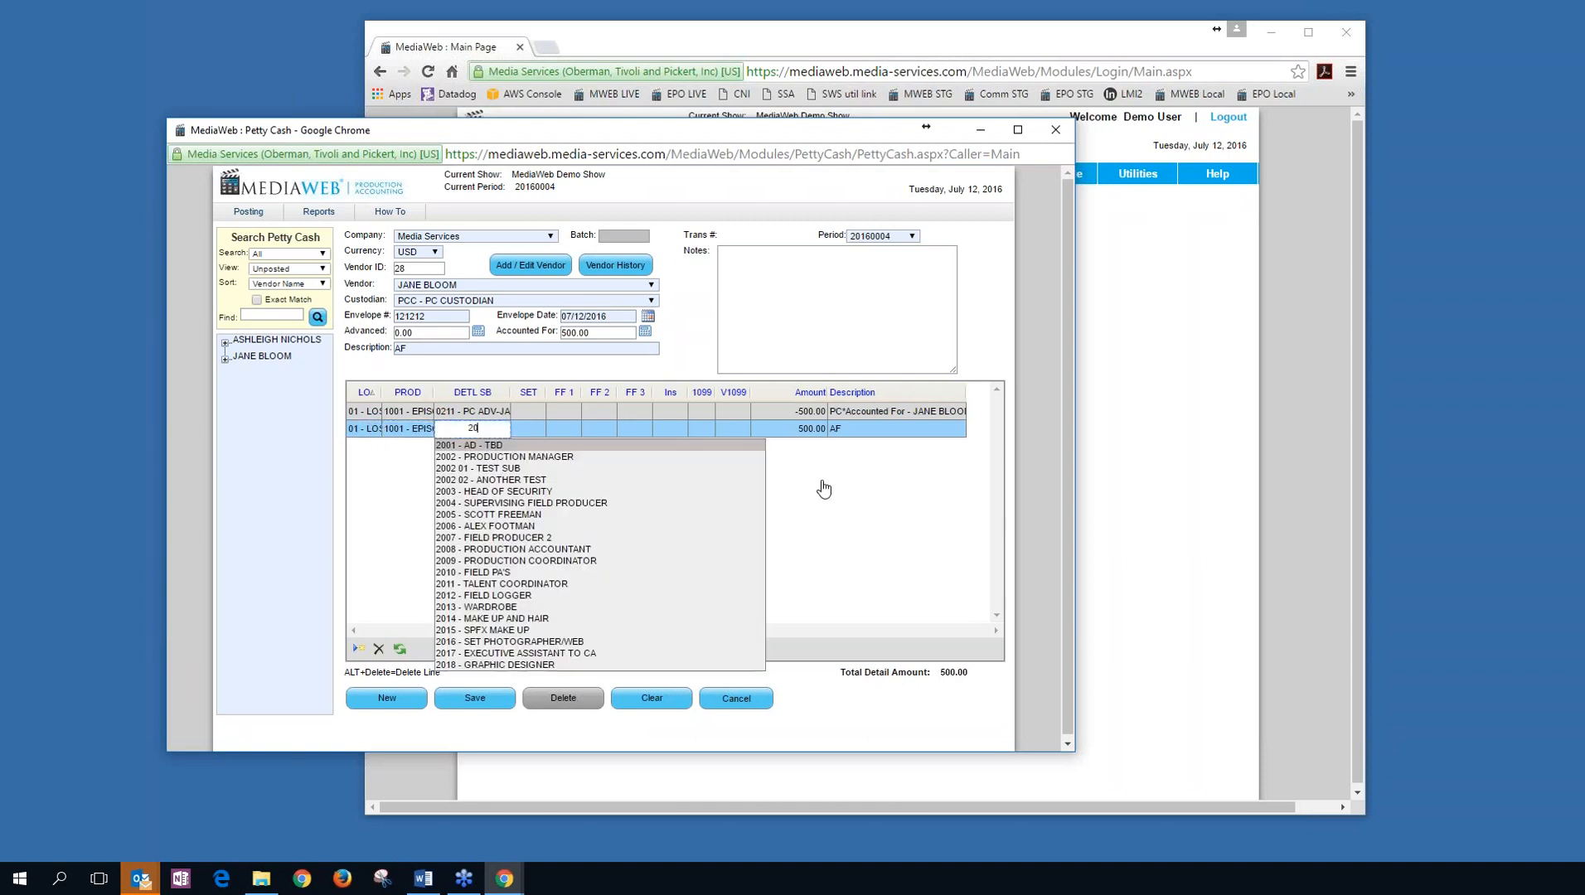
pyautogui.press('Down')
pyautogui.press('Tab')
pyautogui.press('Tab')
pyautogui.press('Tab')
pyautogui.press('Tab')
pyautogui.press('Tab')
pyautogui.press('Tab')
pyautogui.press('Tab')
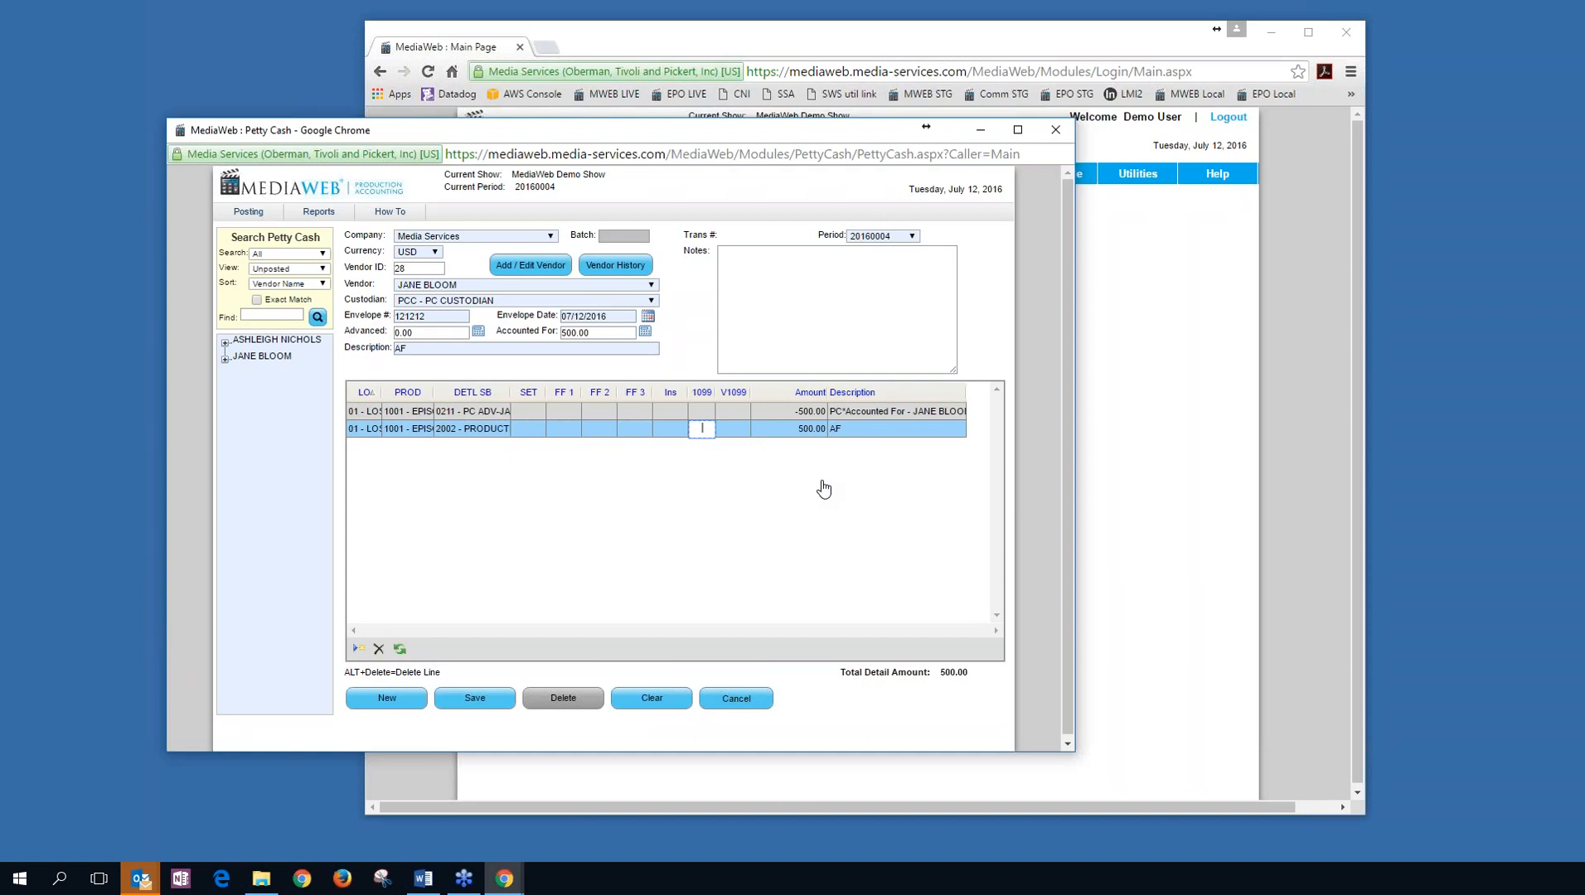
pyautogui.press('Tab')
pyautogui.write('10')
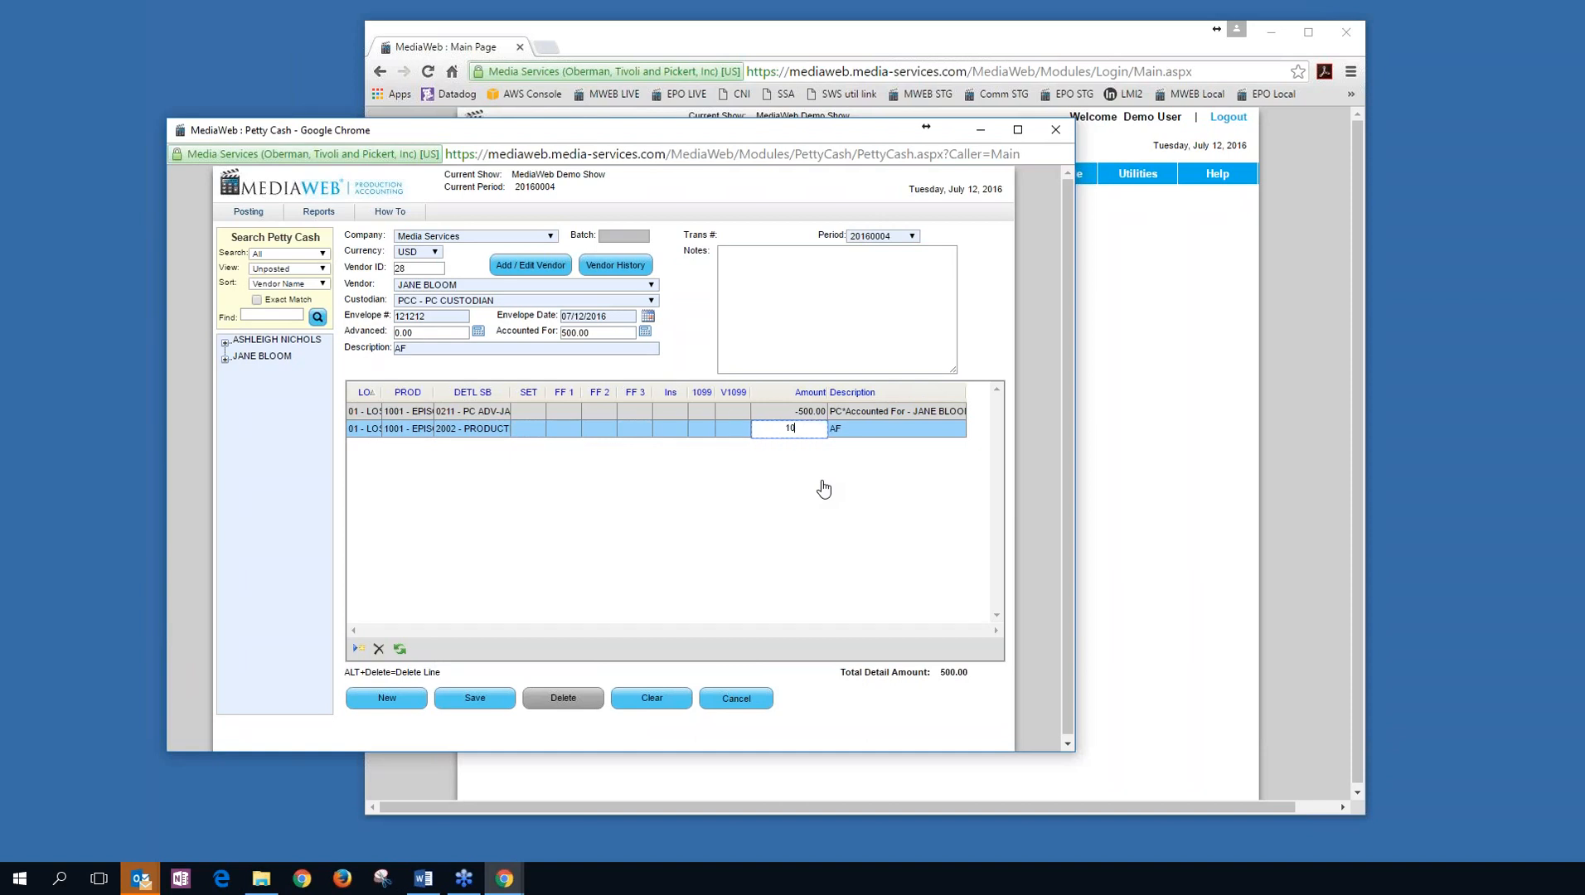
pyautogui.write('0')
pyautogui.press('Return')
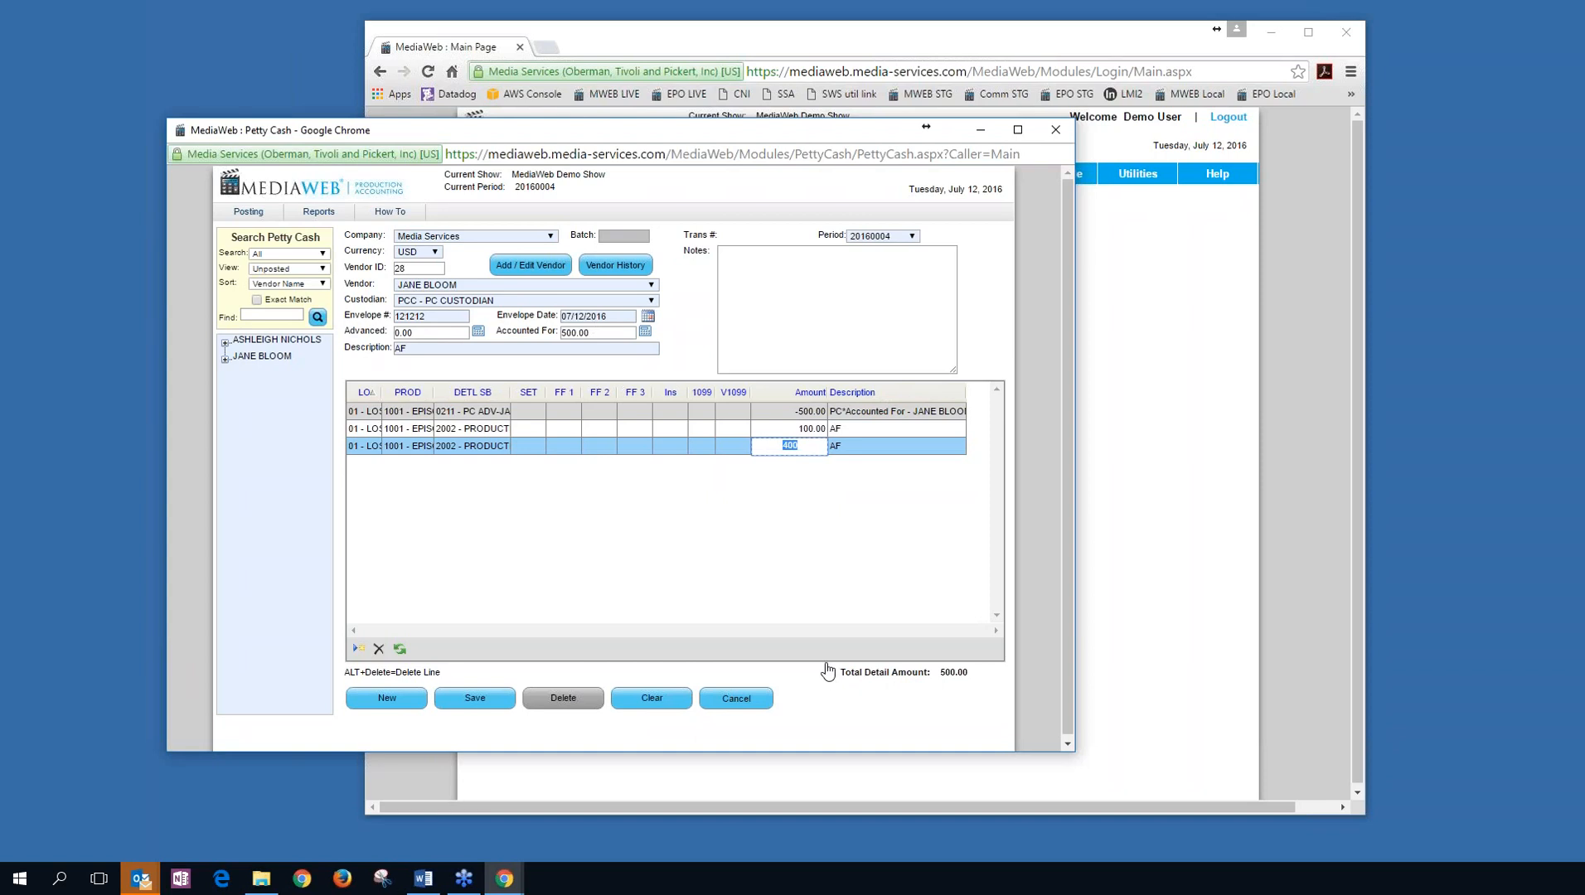
pyautogui.click(757, 703)
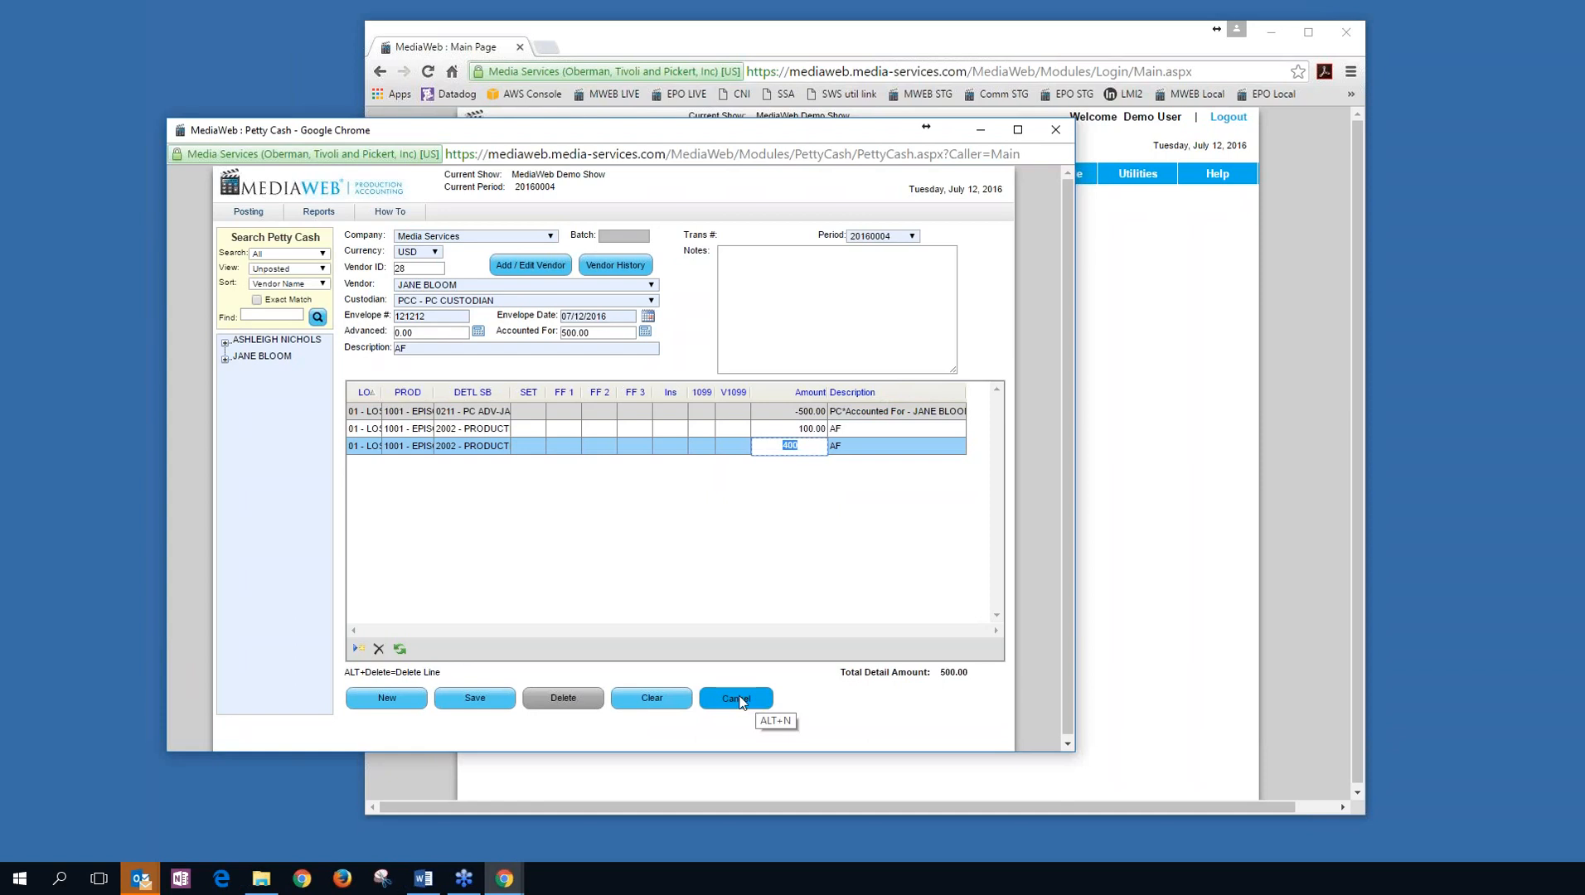
# Leave Petty Cash, open Payroll Maintenance, and set the vendor to PAYROLL VENDOR.
pyautogui.click(698, 273)
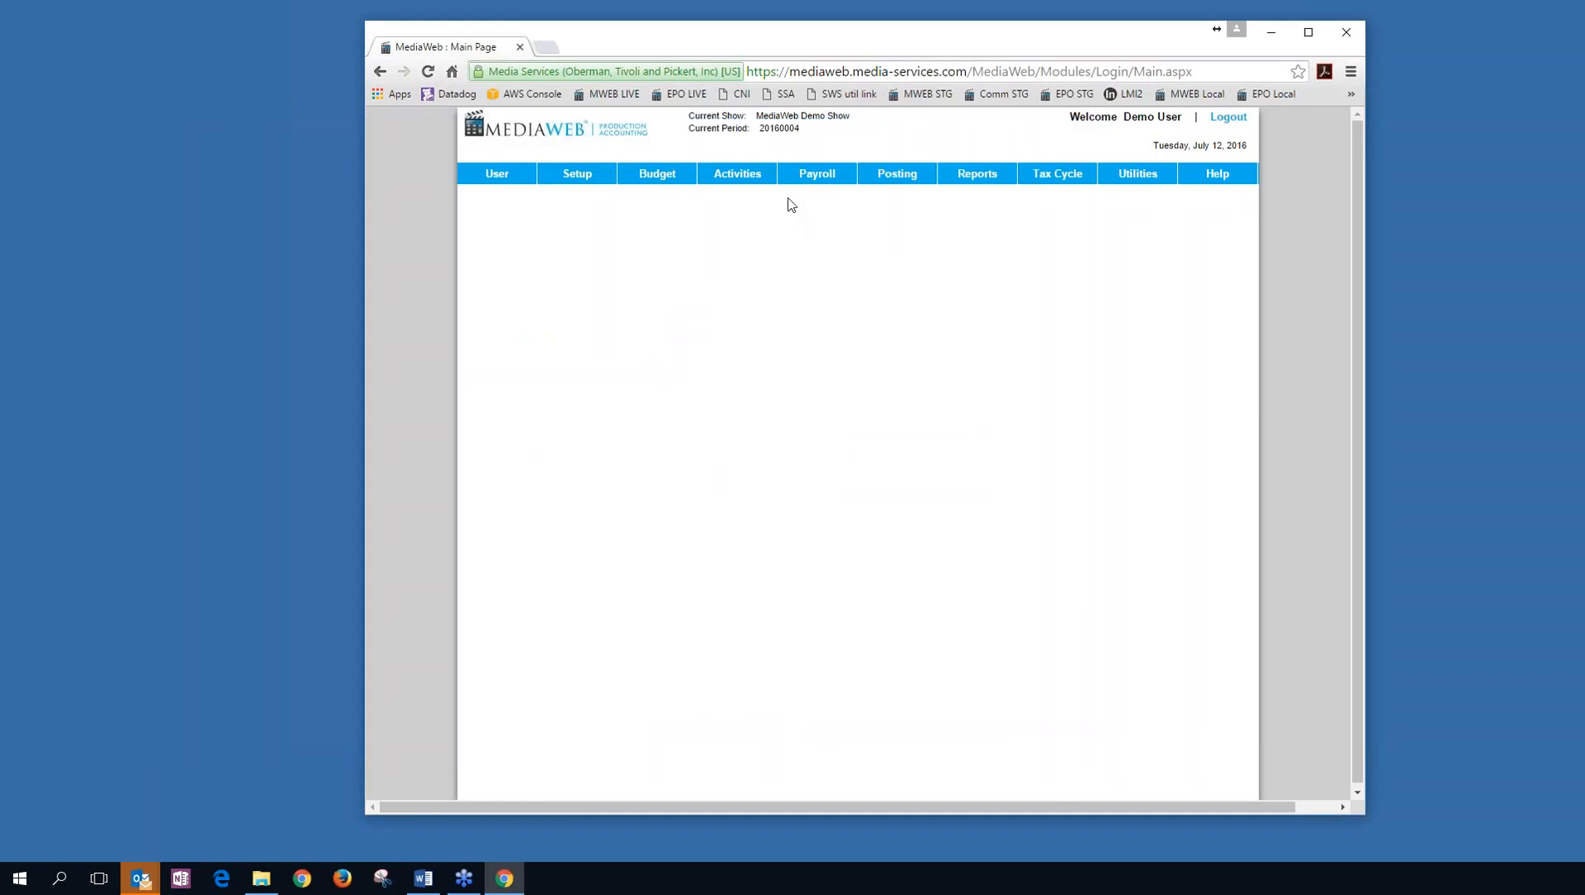
pyautogui.moveTo(816, 174)
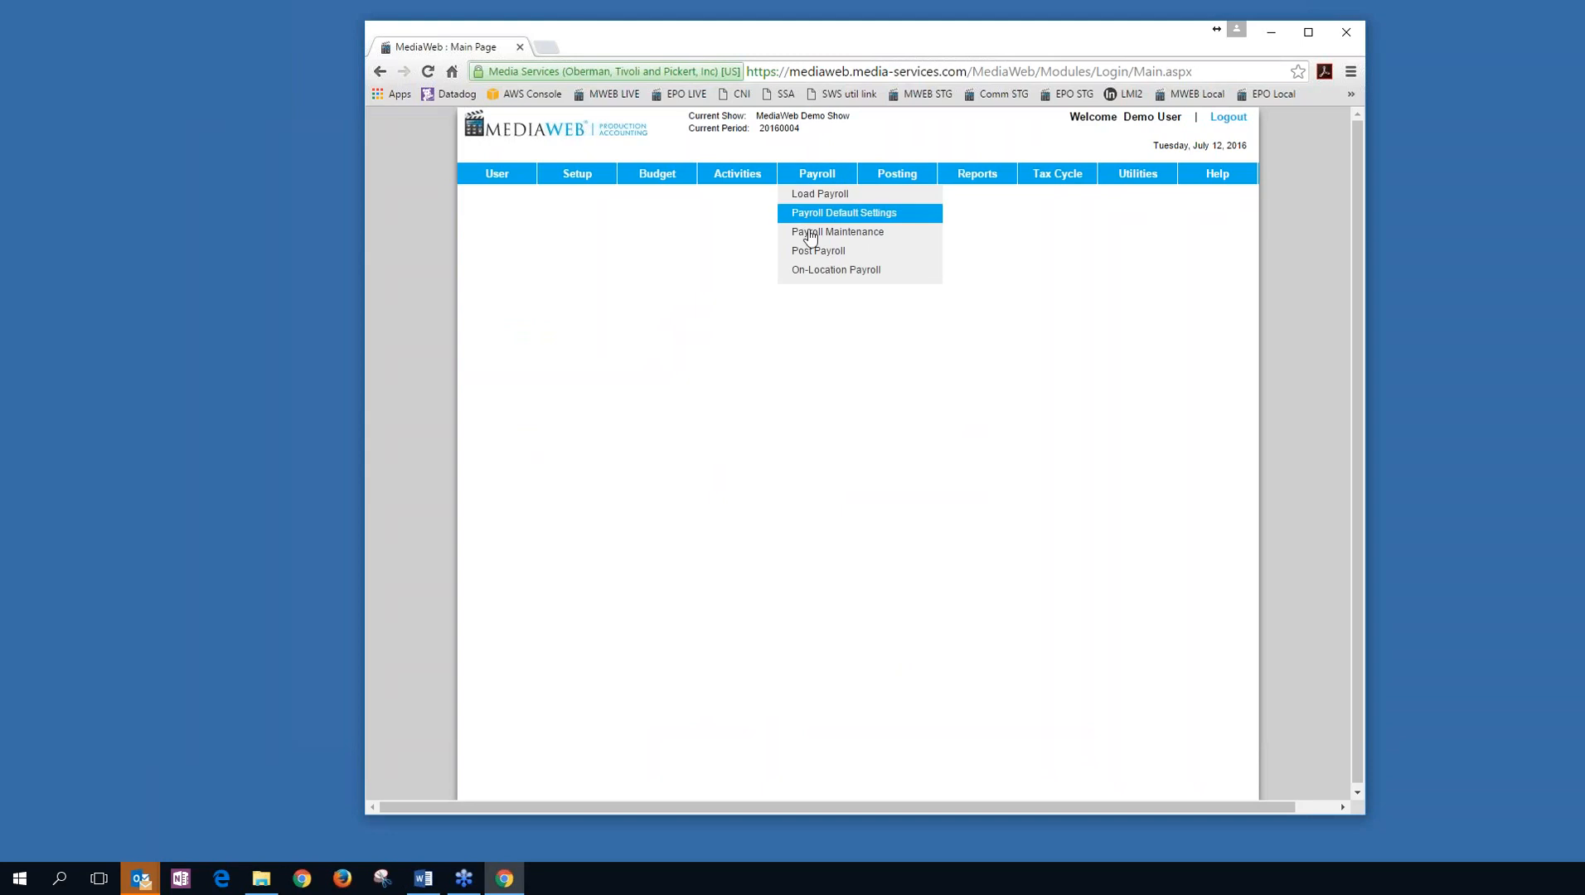
pyautogui.click(865, 239)
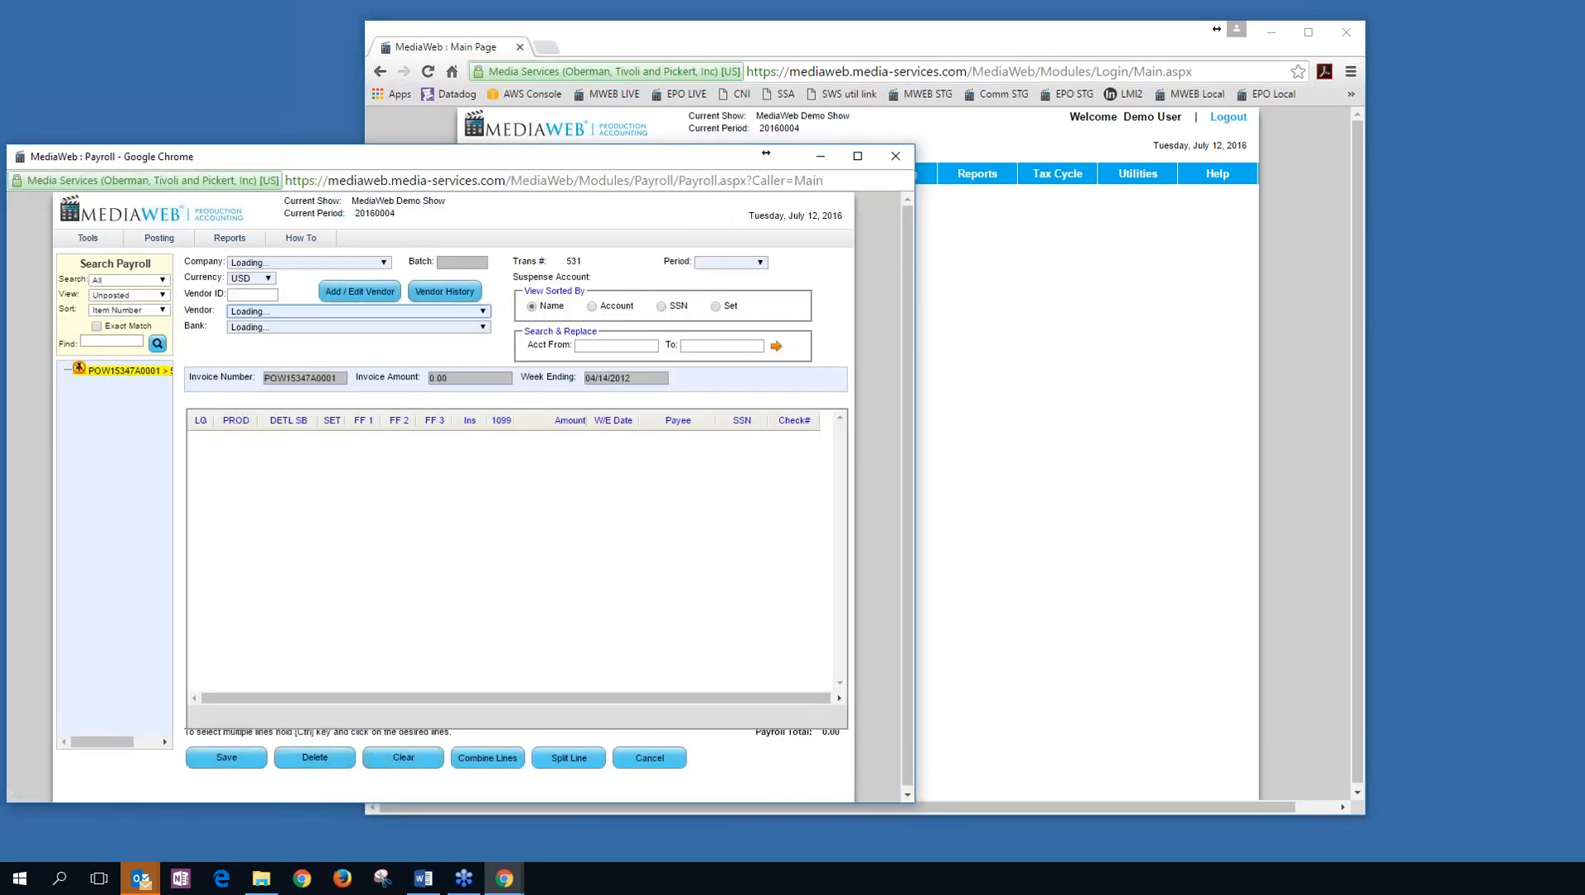
pyautogui.moveTo(644, 156); pyautogui.dragTo(889, 78)
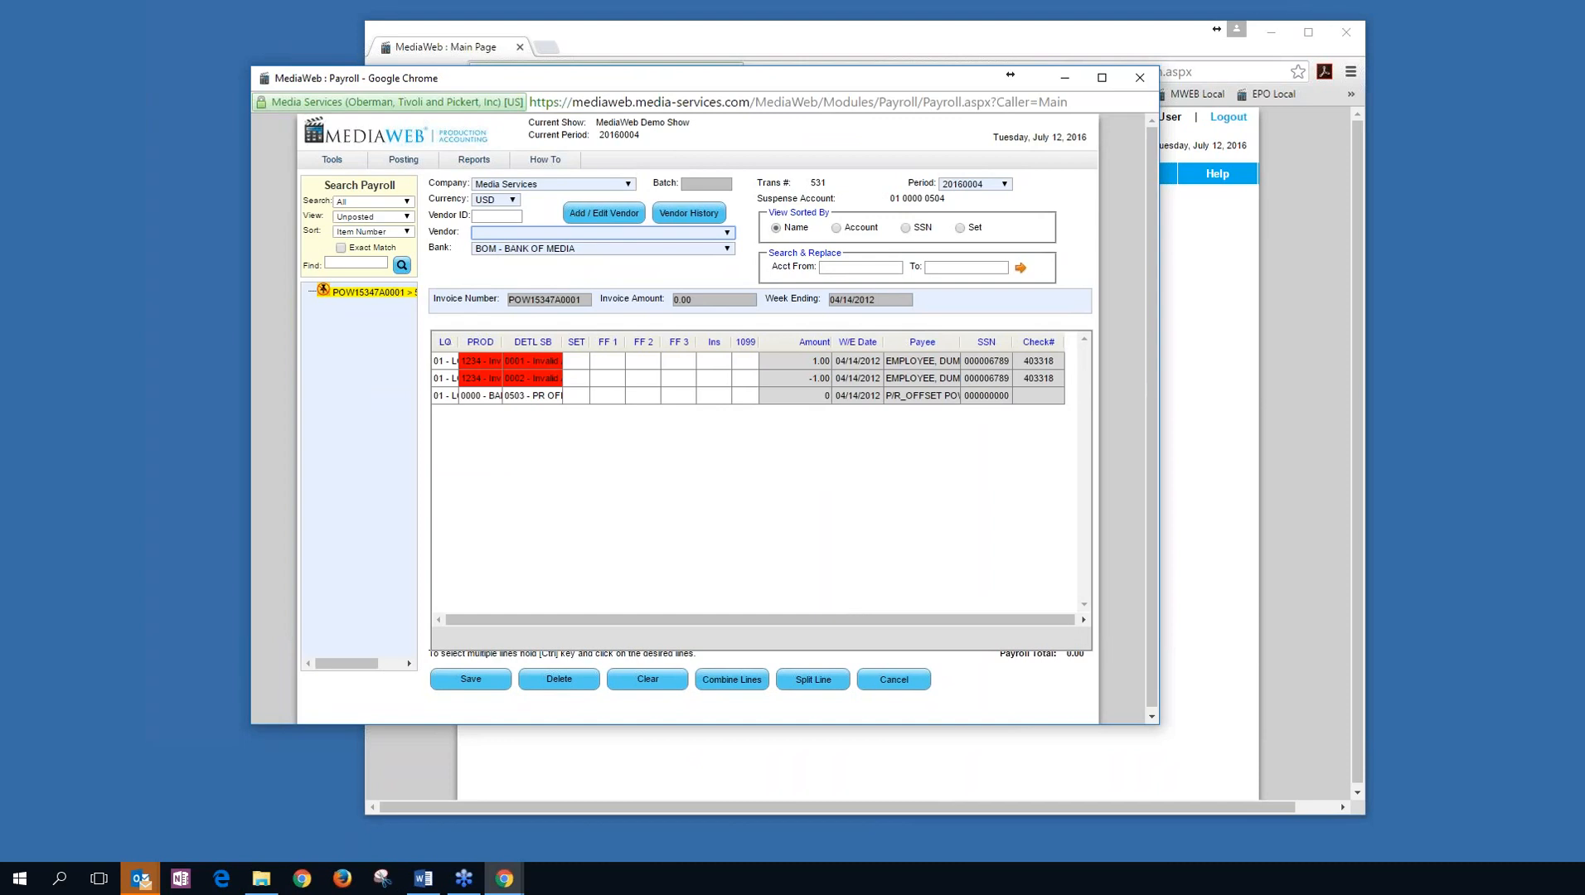
pyautogui.click(722, 233)
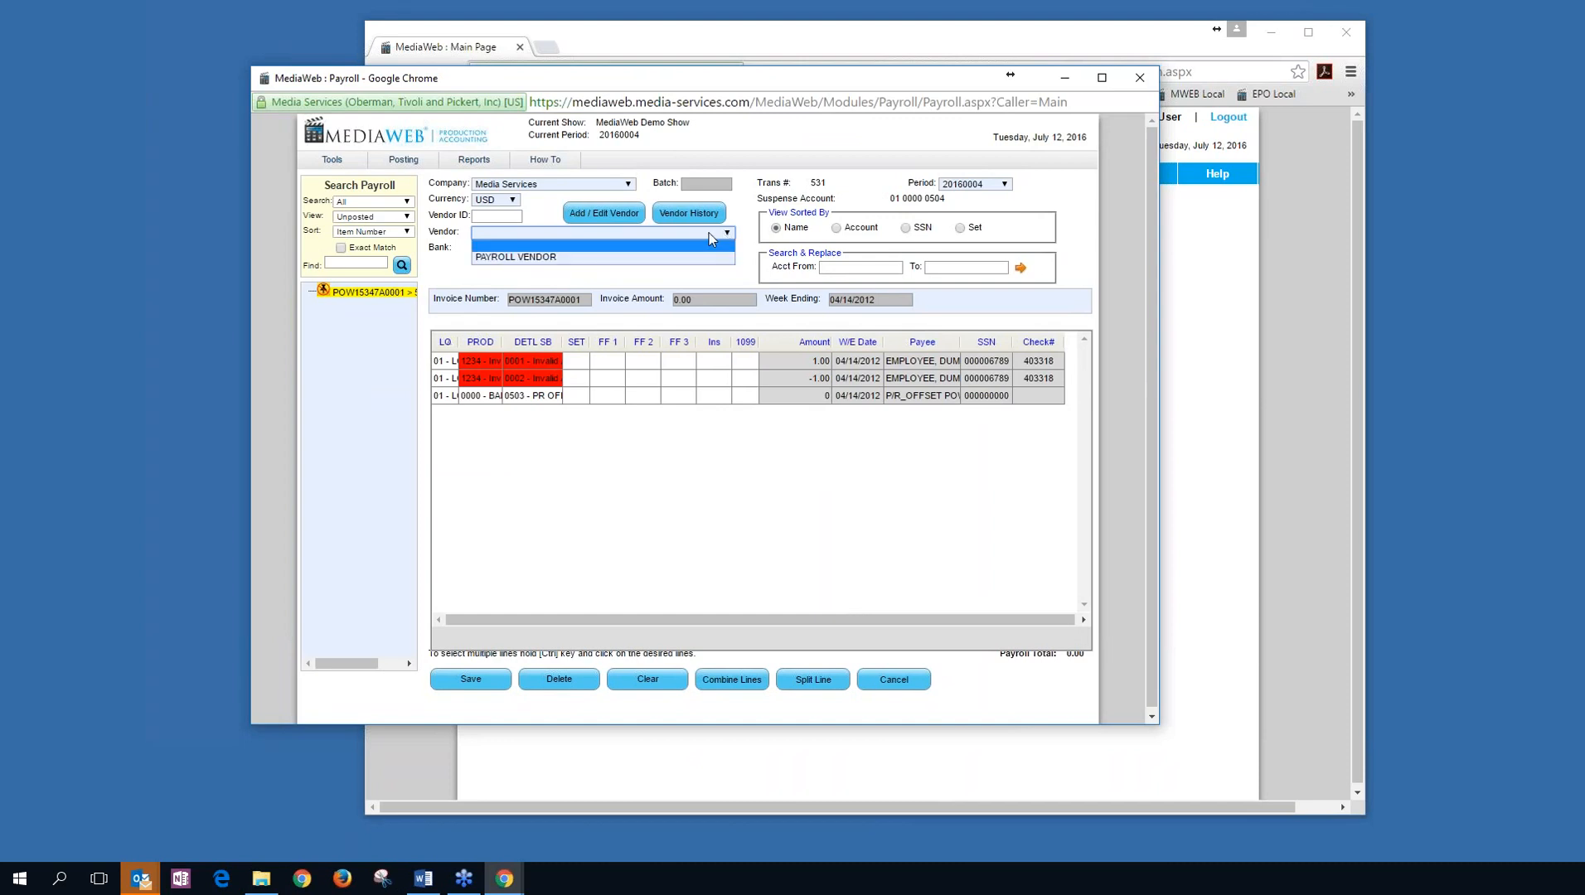
pyautogui.click(632, 257)
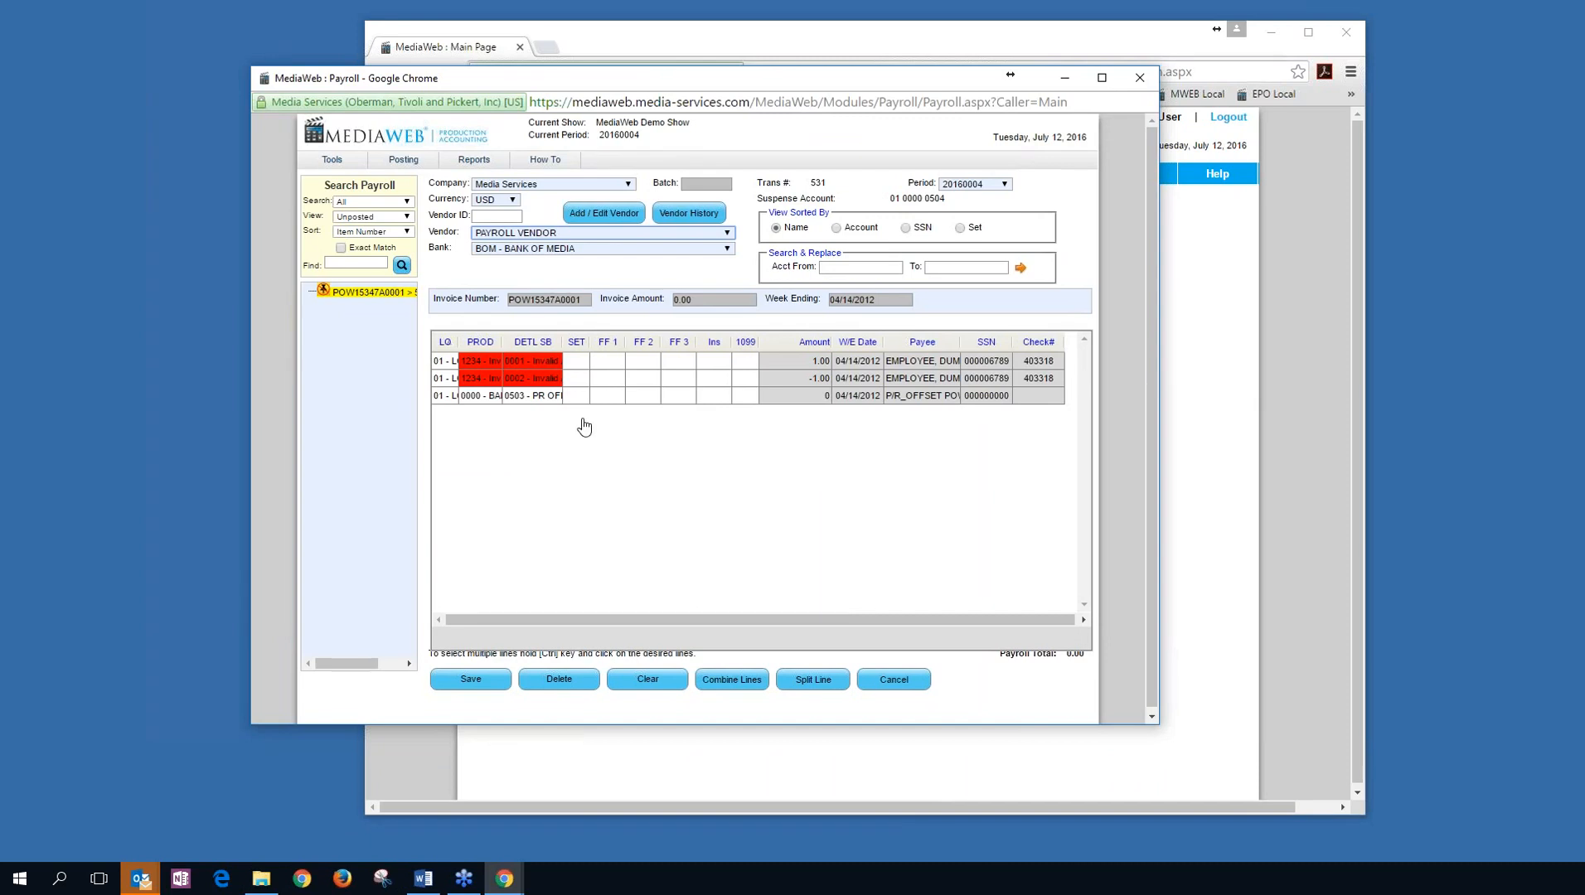
# Recode line 1 to episode 1004, account 2003, and line 2 to episode 1003, account 3302.
pyautogui.click(476, 362)
pyautogui.write('100')
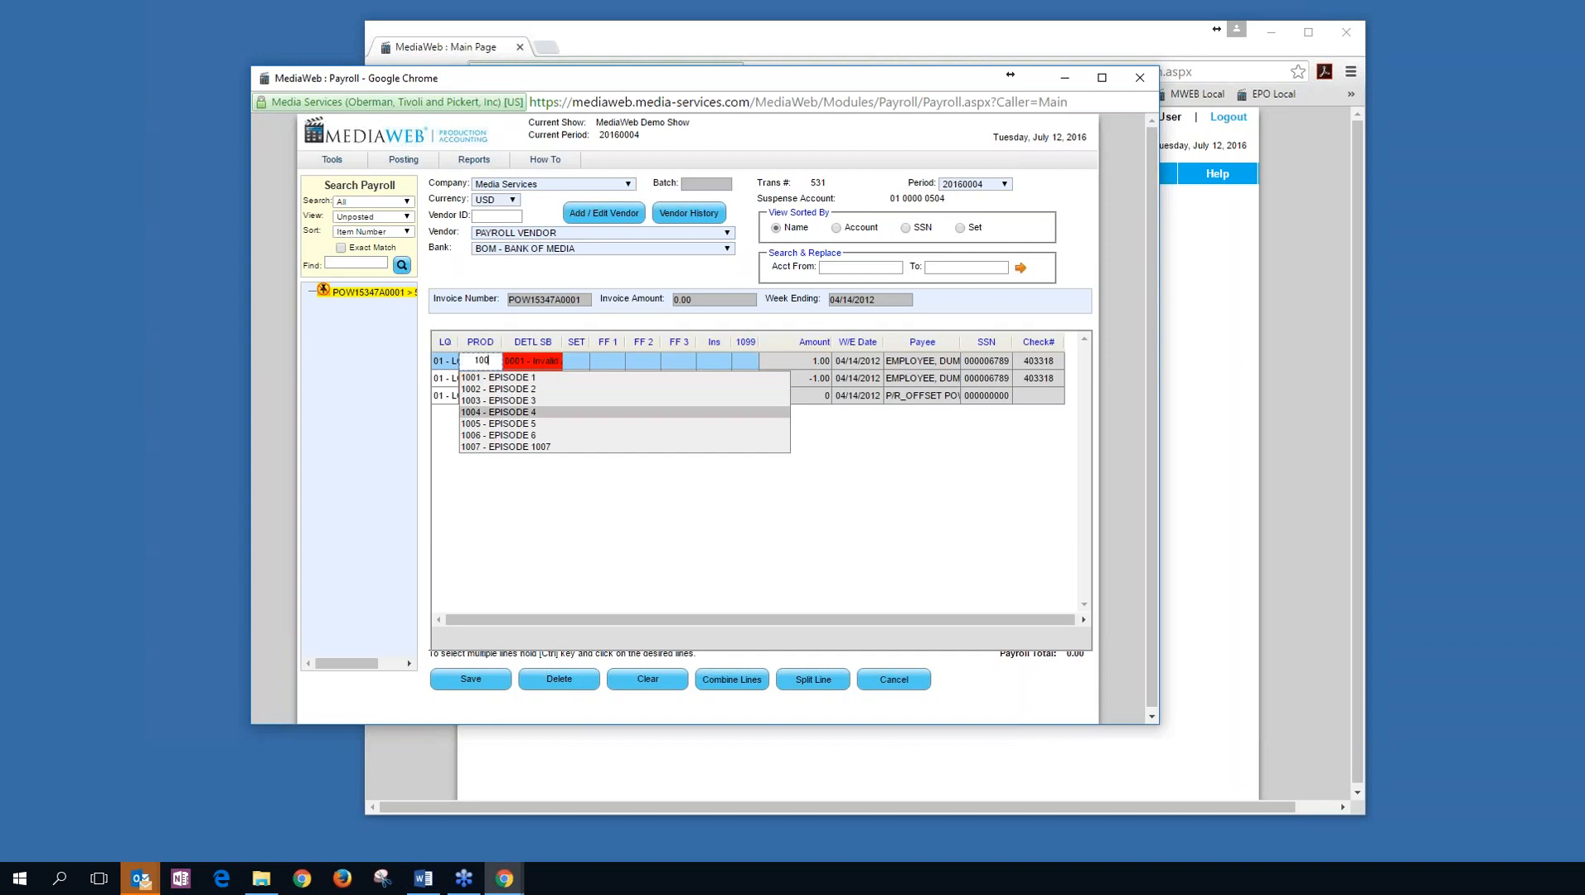
pyautogui.press('Tab')
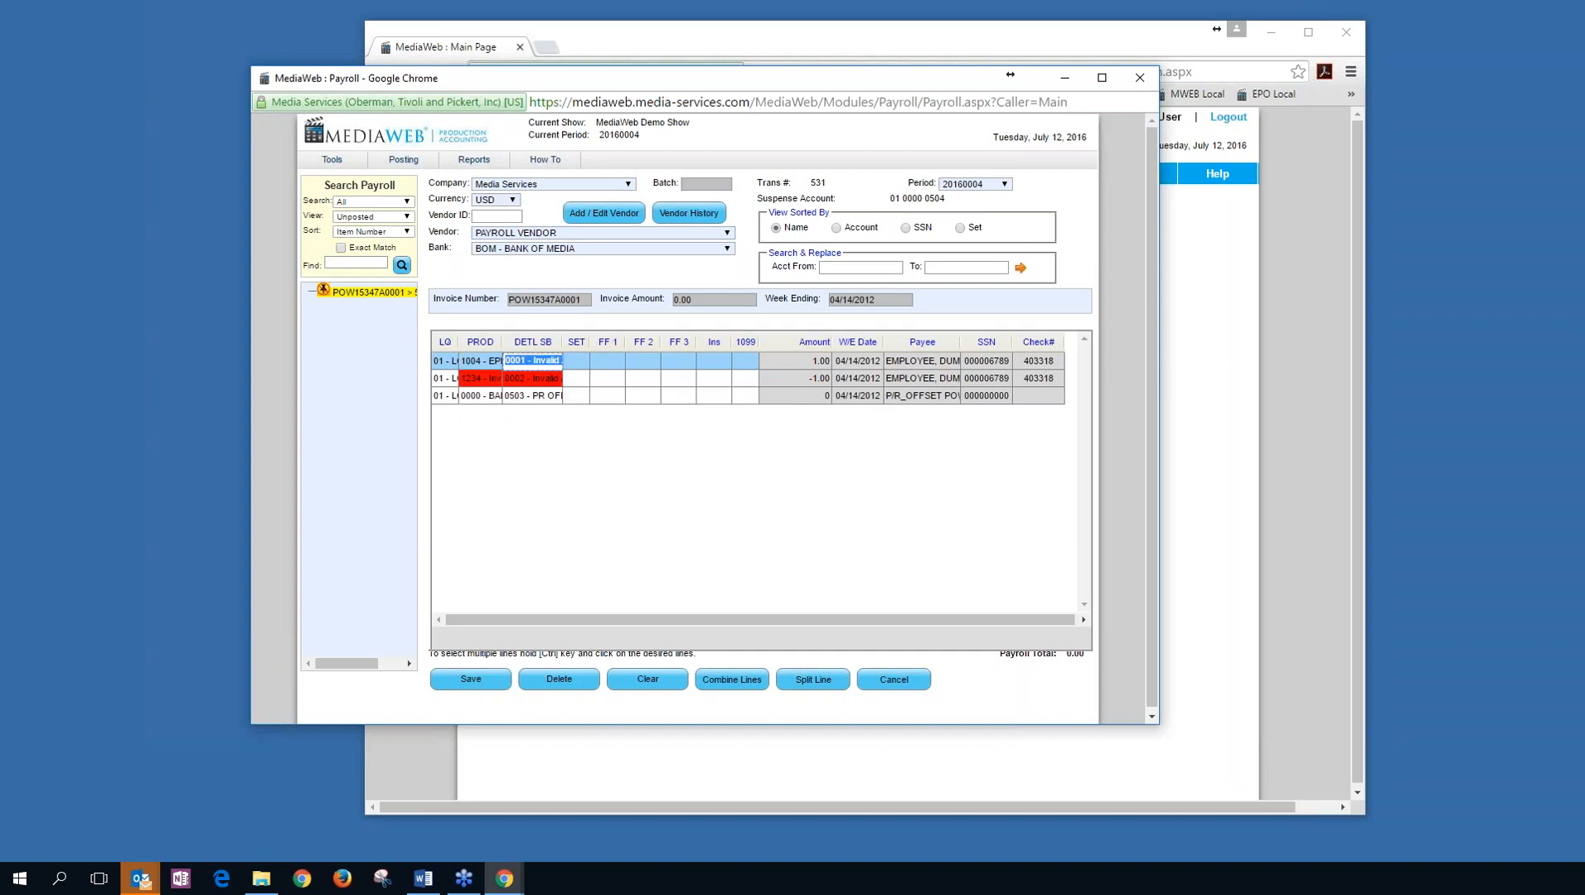
pyautogui.write('20')
pyautogui.press('Down')
pyautogui.press('Down')
pyautogui.press('Down')
pyautogui.press('Down')
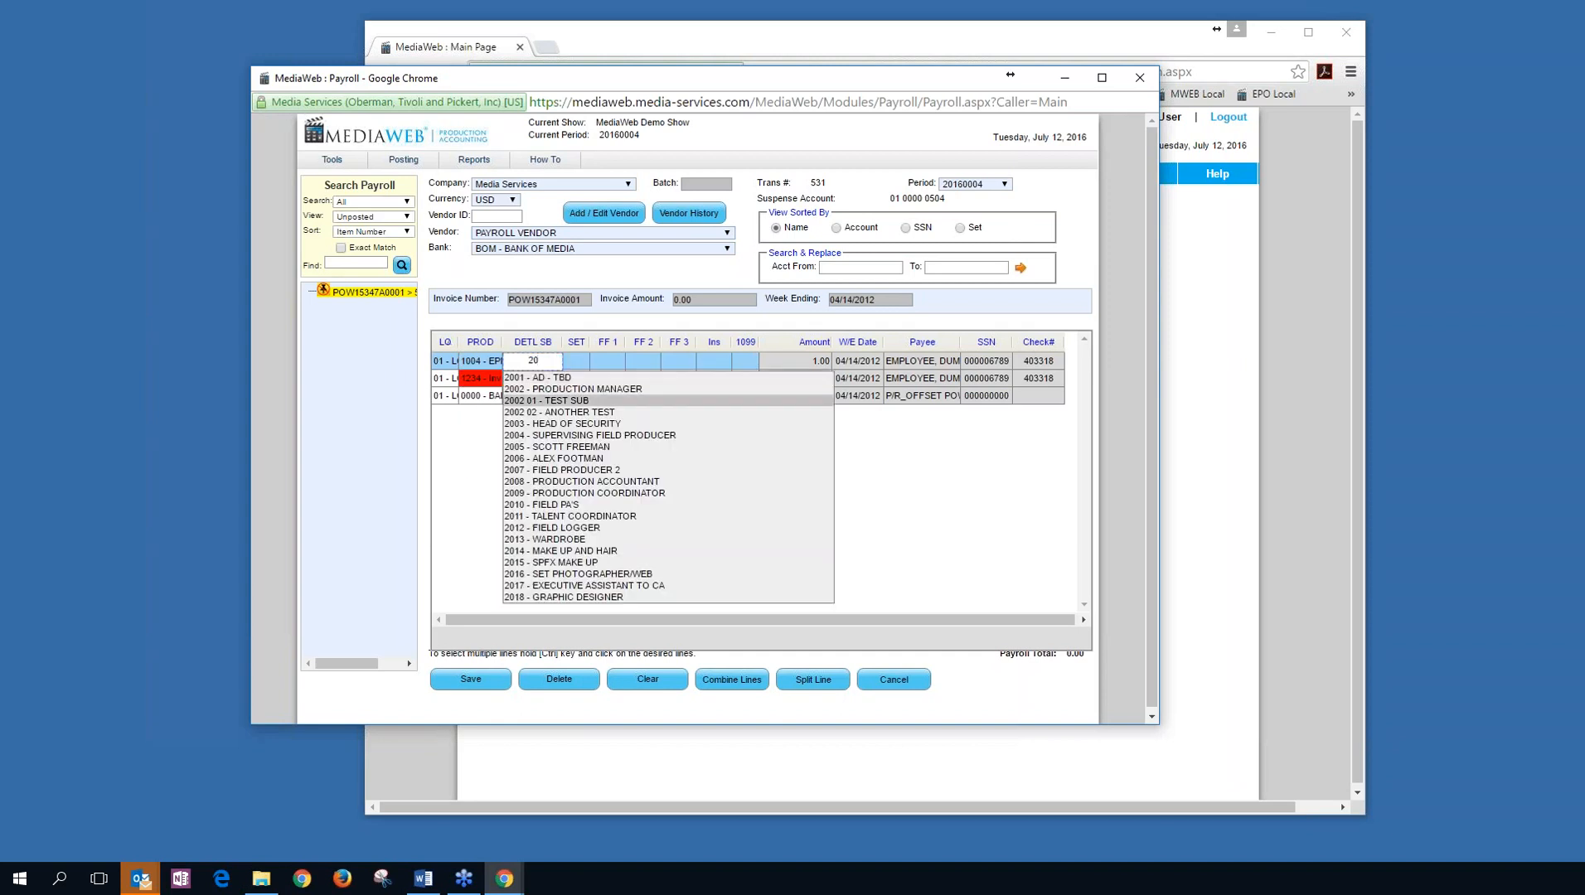
pyautogui.press('Tab')
pyautogui.press('Tab')
pyautogui.press('Tab')
pyautogui.press('Tab')
pyautogui.press('Tab')
pyautogui.press('Tab')
pyautogui.press('Tab')
pyautogui.press('Tab')
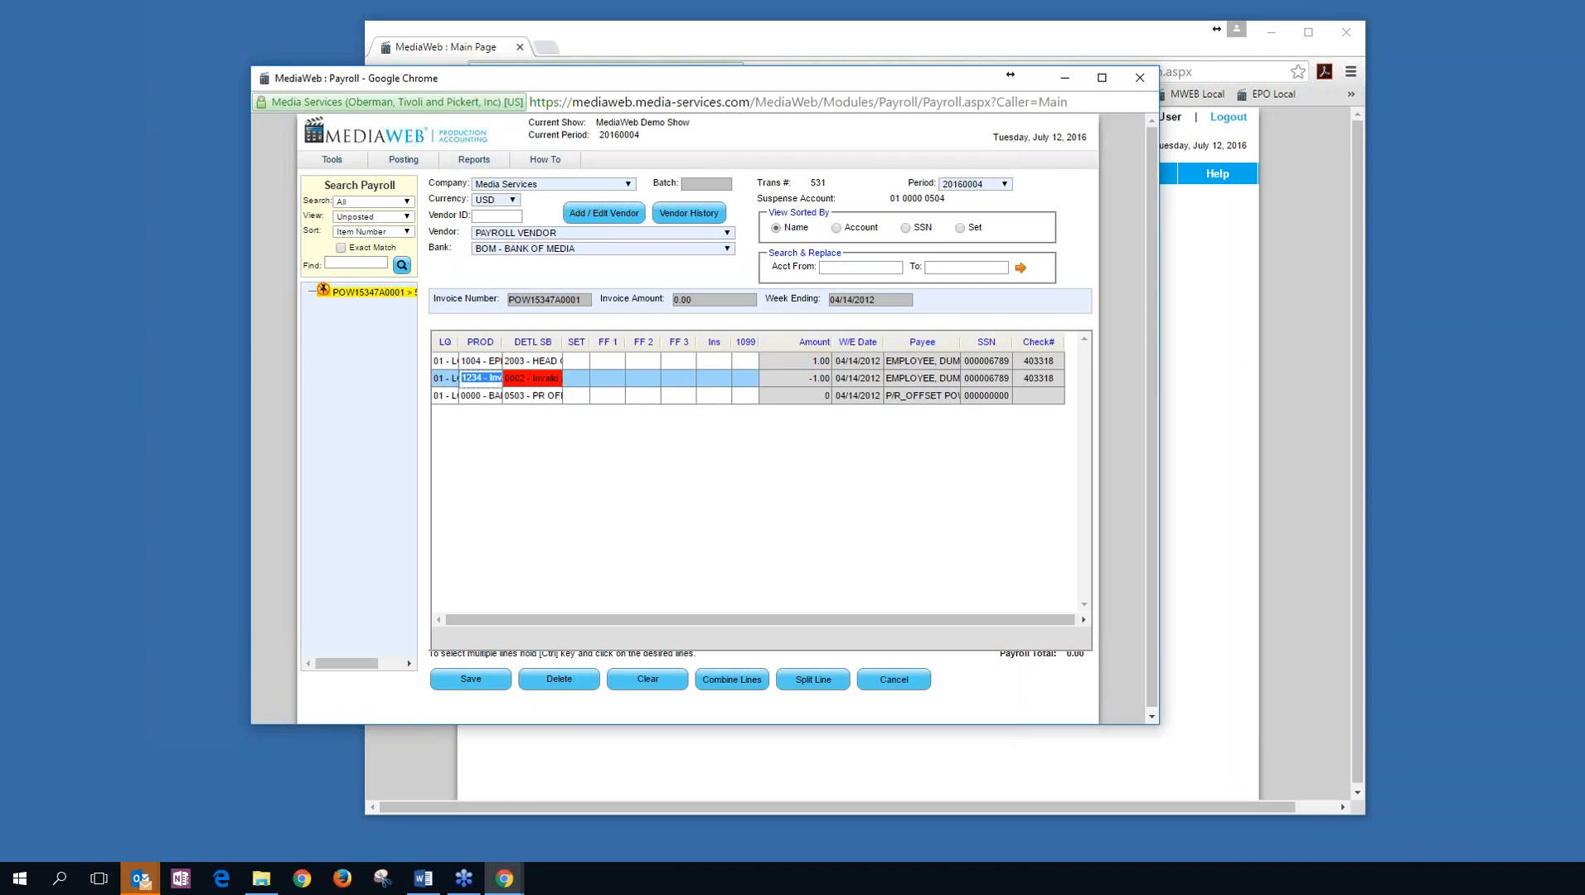
pyautogui.write('10')
pyautogui.press('Down')
pyautogui.press('Down')
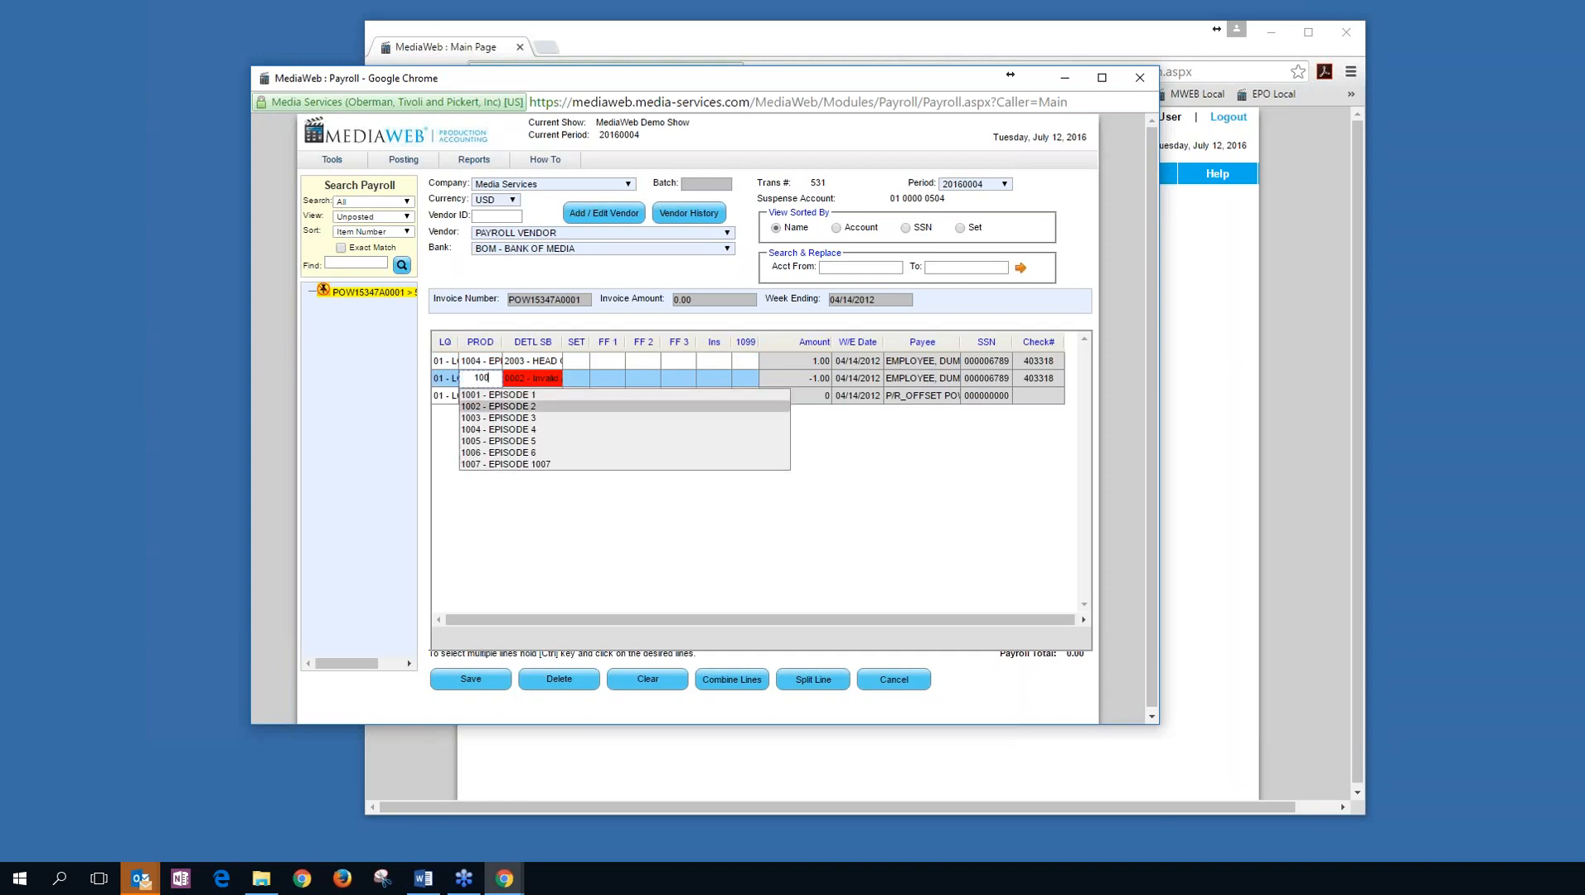
pyautogui.press('Tab')
pyautogui.write('30')
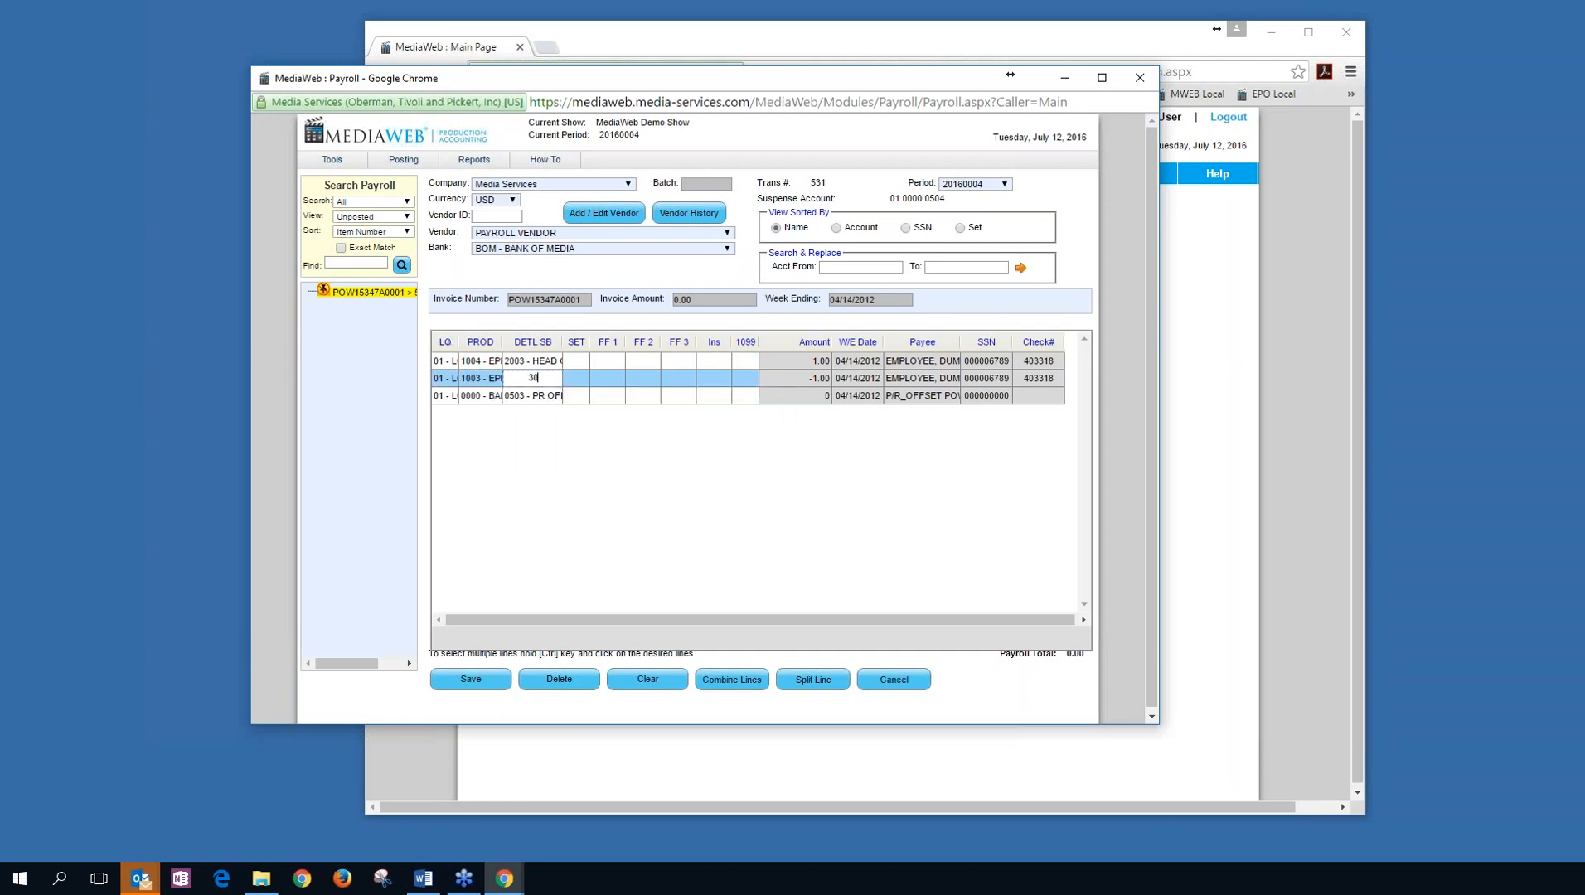
pyautogui.press('BackSpace')
pyautogui.press('Tab')
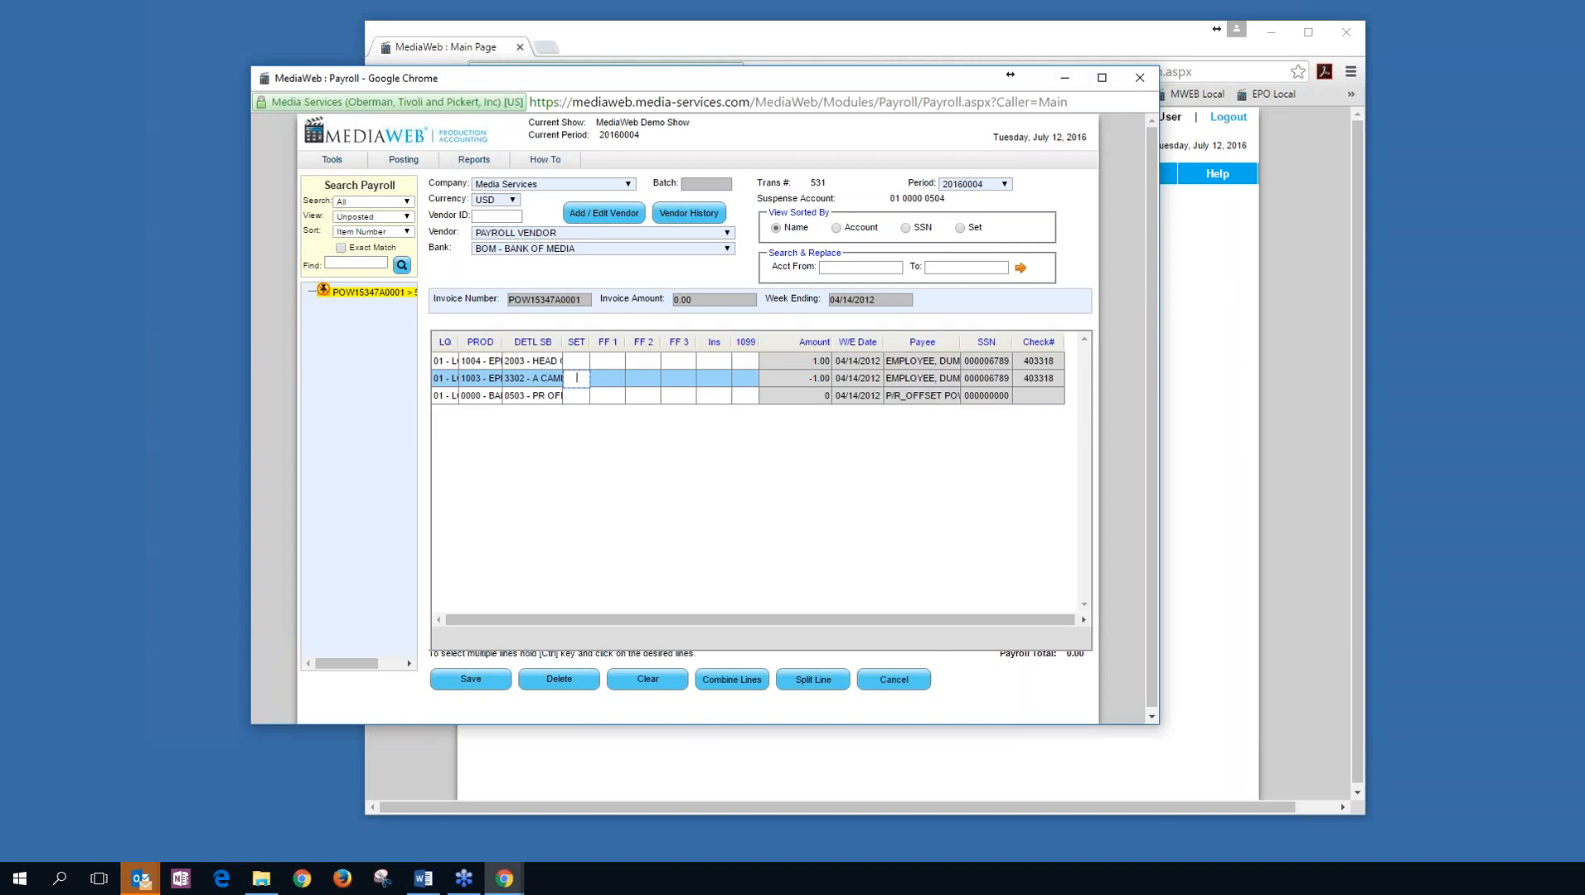
pyautogui.moveTo(912, 79); pyautogui.dragTo(796, 80)
# Open Post Payroll, check its Payroll Details and Payroll Reports file lists, then close the page.
pyautogui.click(1139, 398)
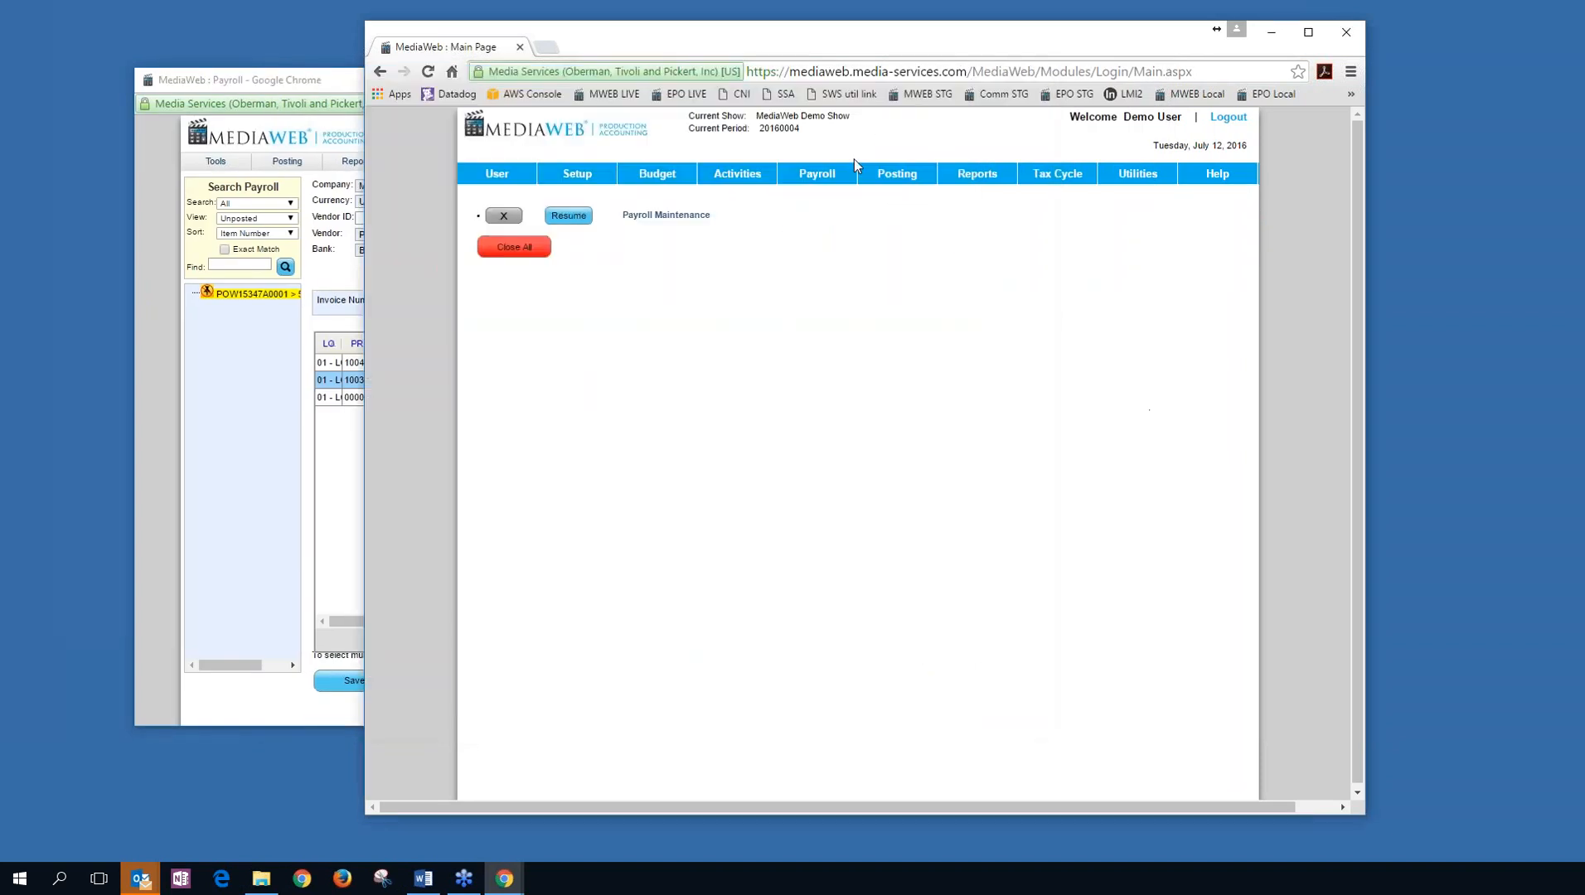
pyautogui.moveTo(797, 175)
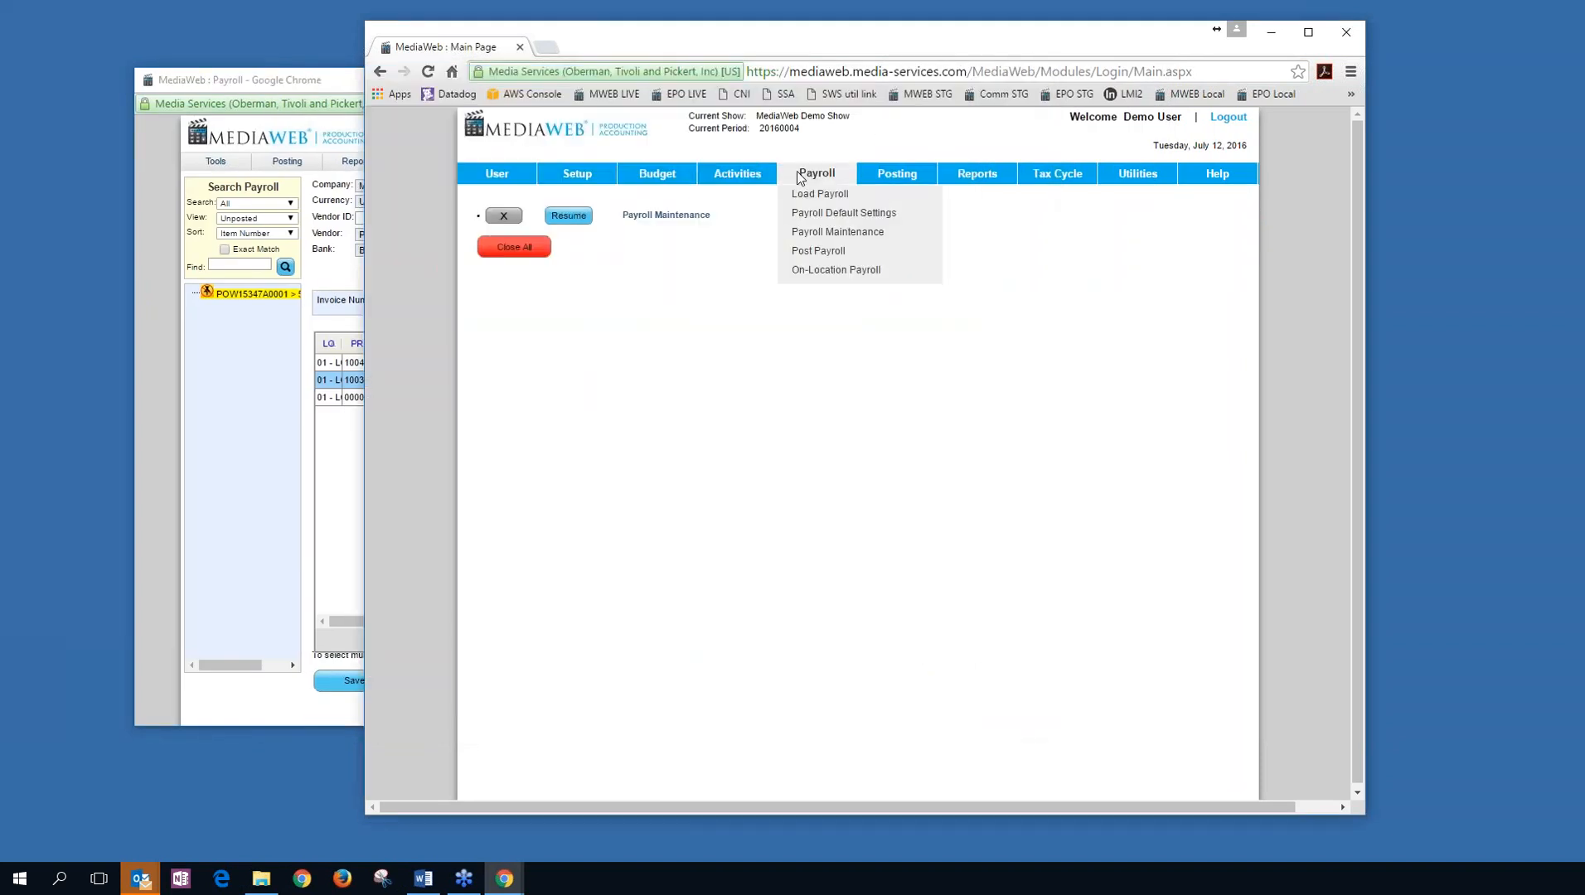
pyautogui.click(816, 253)
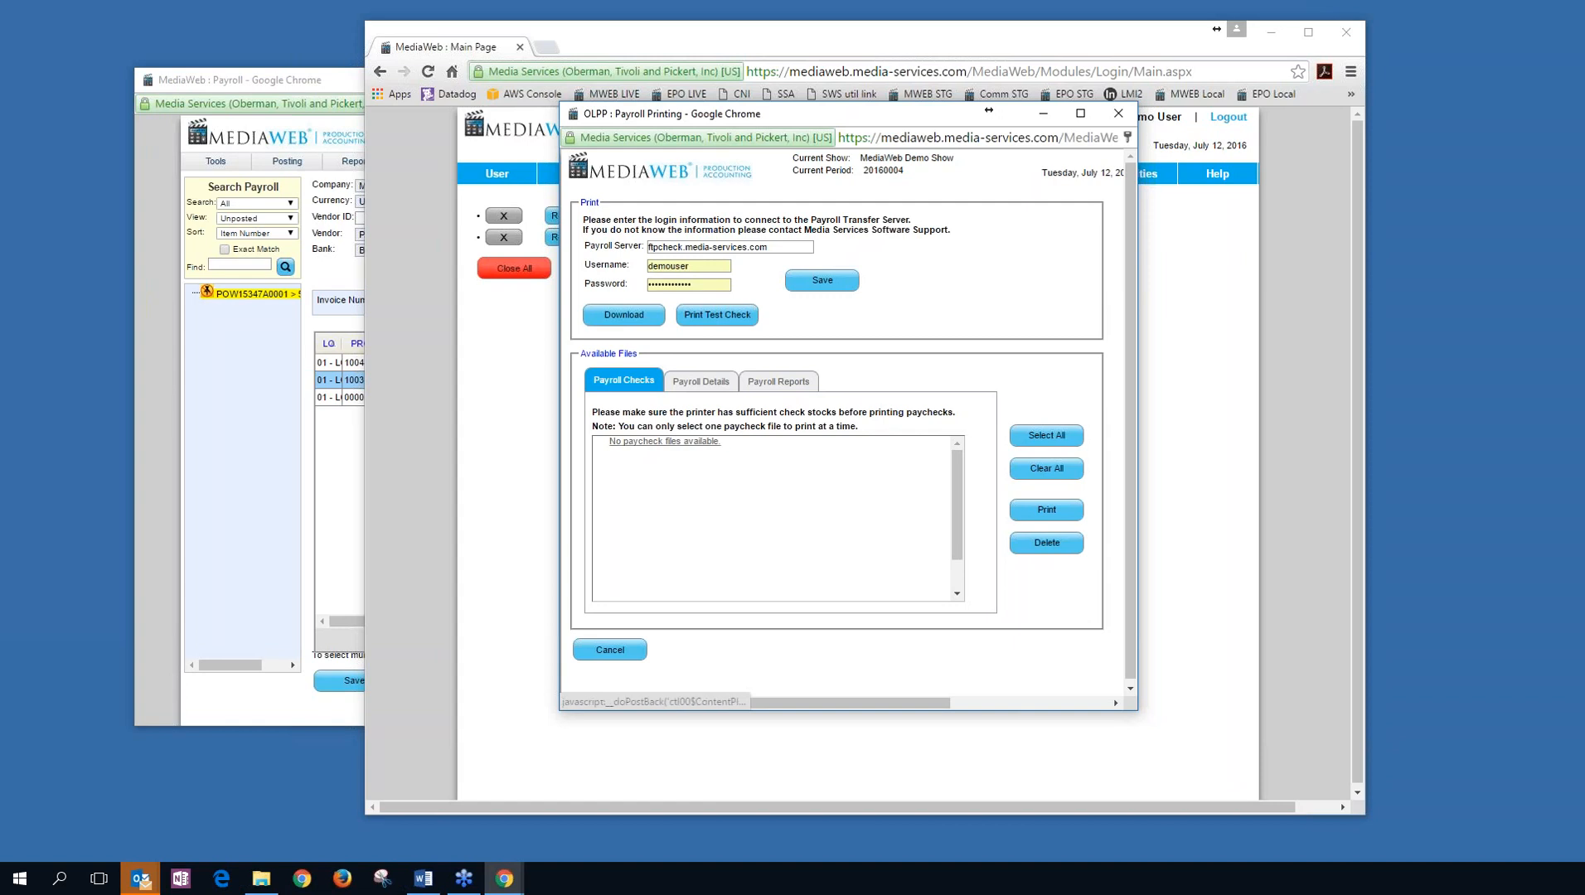
pyautogui.click(700, 380)
pyautogui.click(778, 381)
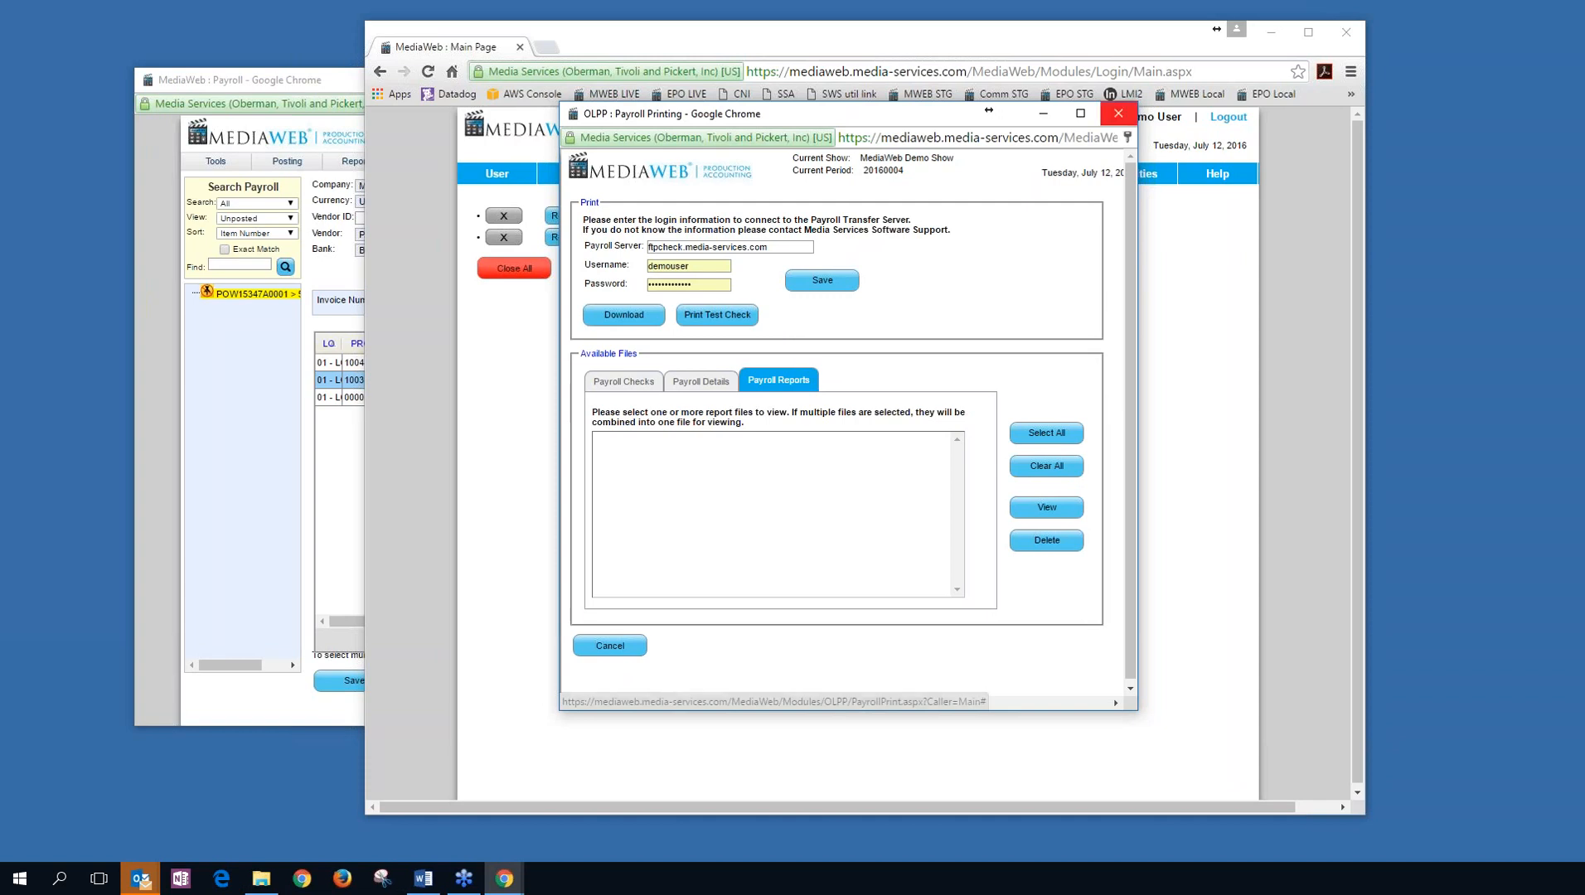
pyautogui.click(1118, 114)
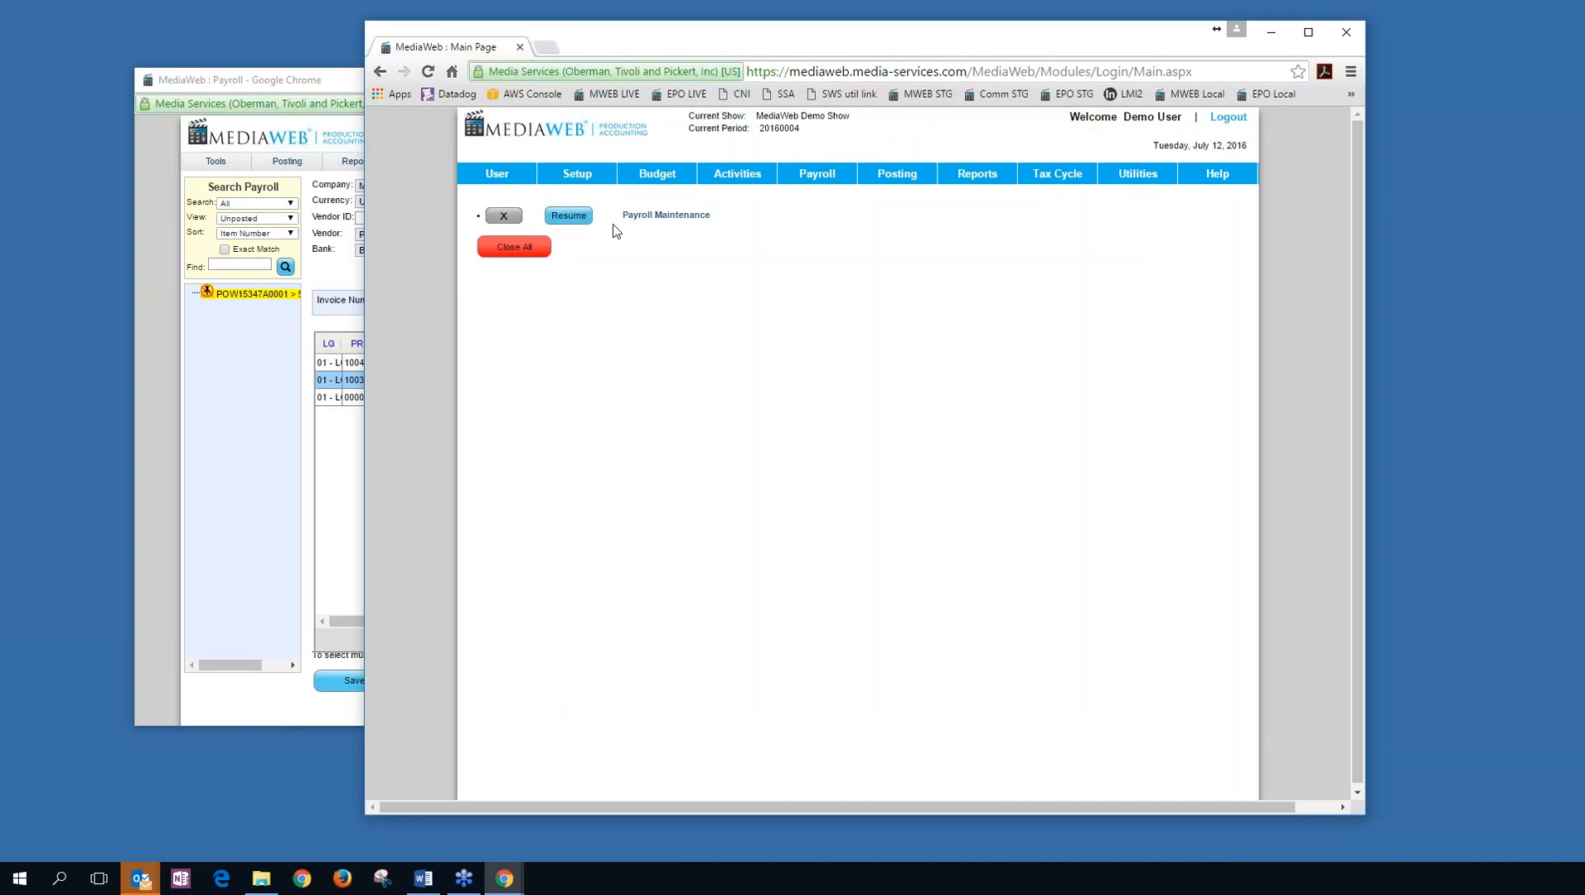
# Resume payroll maintenance and select the first payroll line.
pyautogui.click(570, 217)
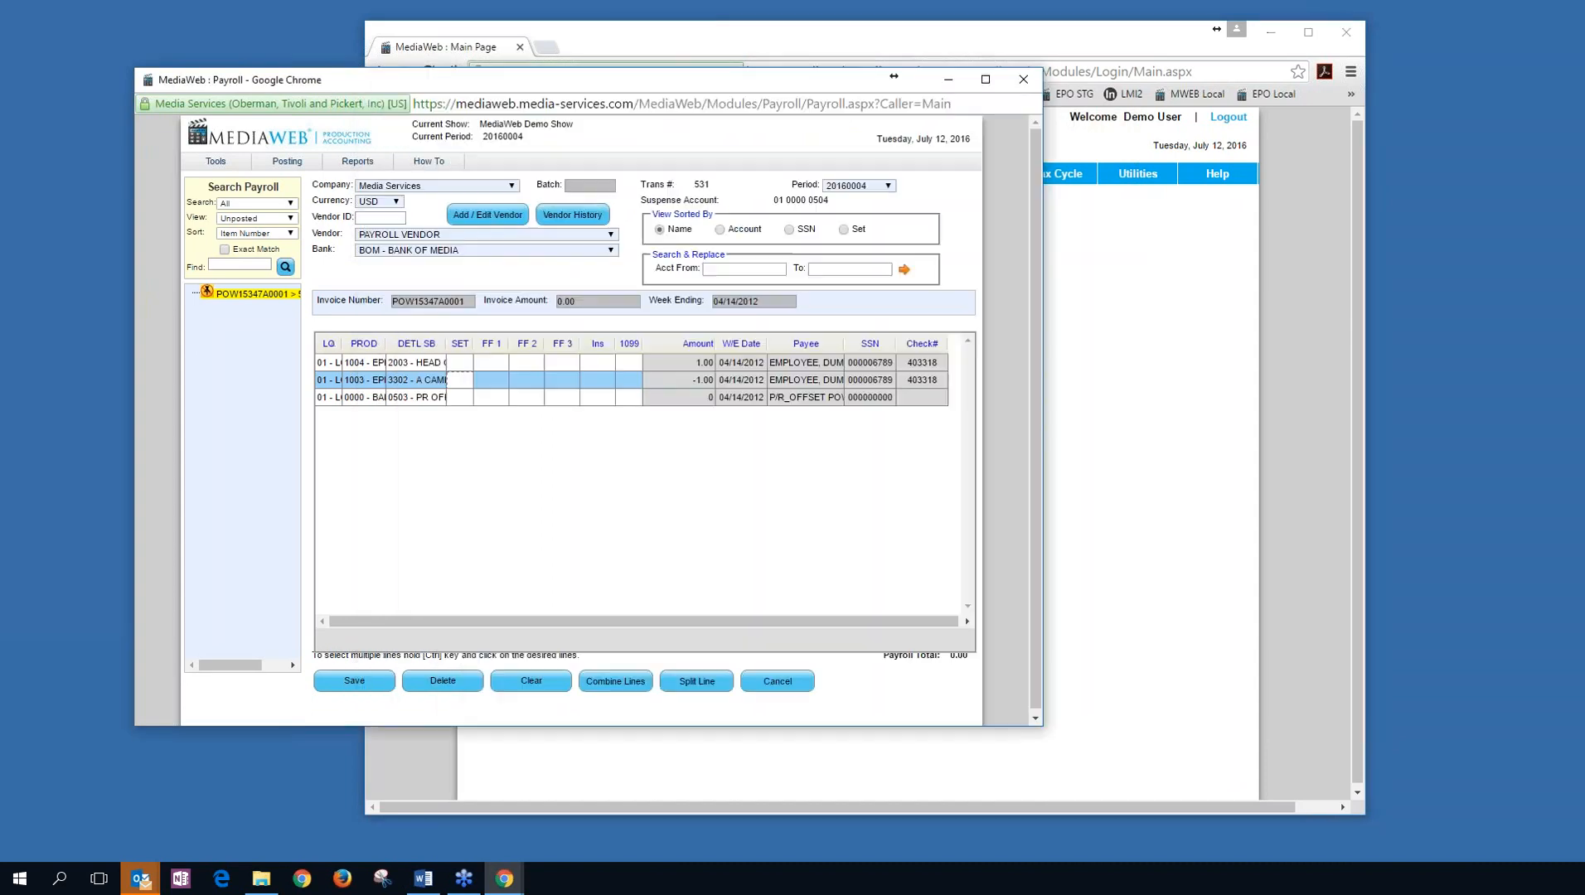
pyautogui.click(326, 366)
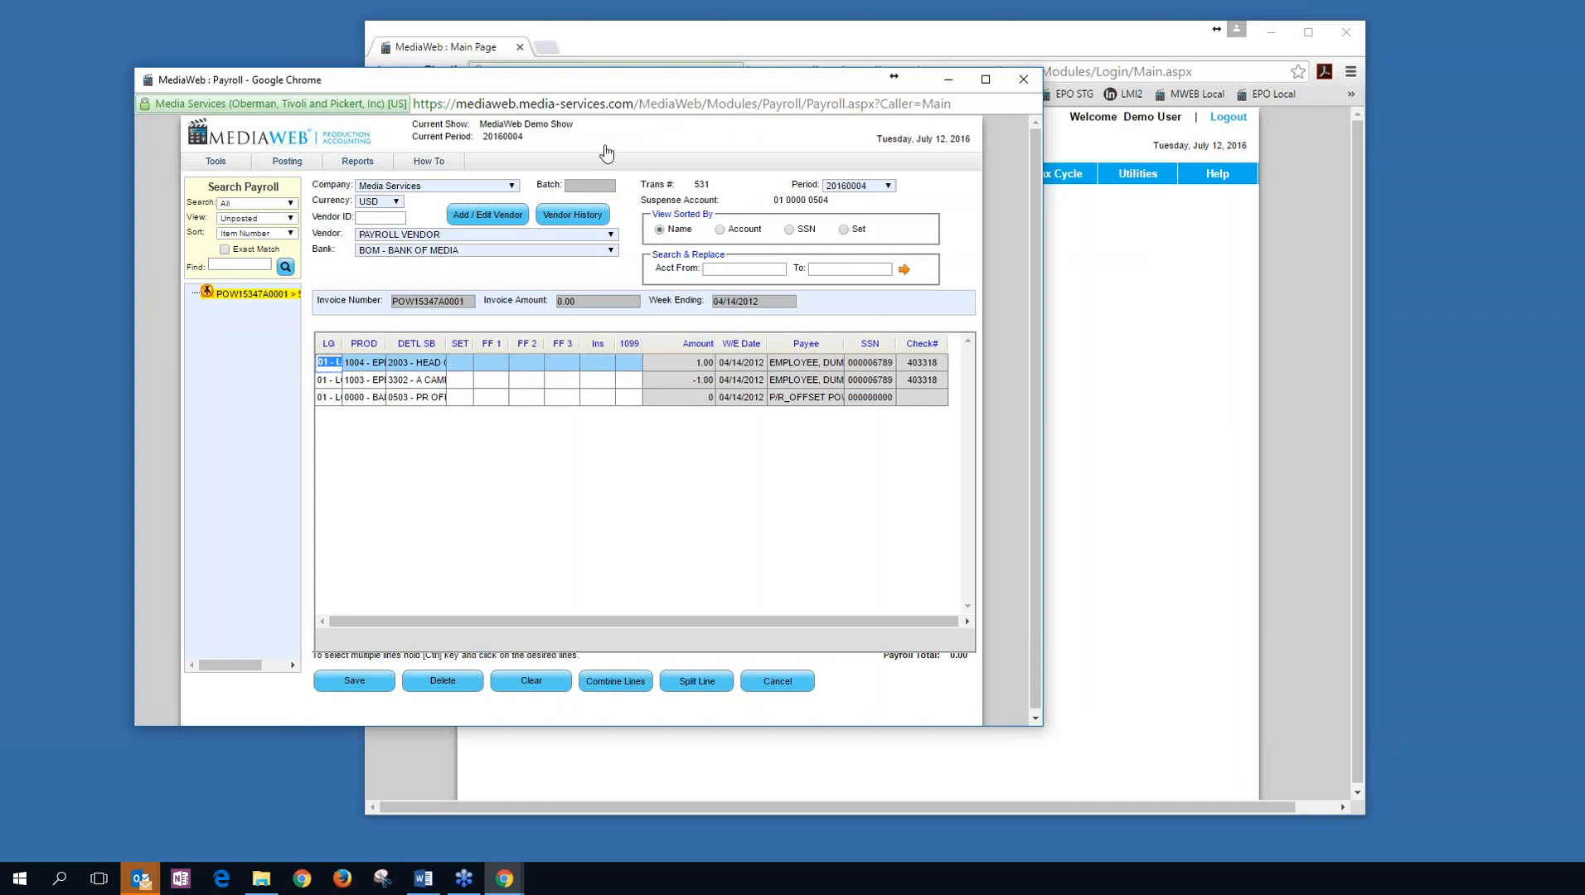
pyautogui.moveTo(580, 80); pyautogui.dragTo(795, 82)
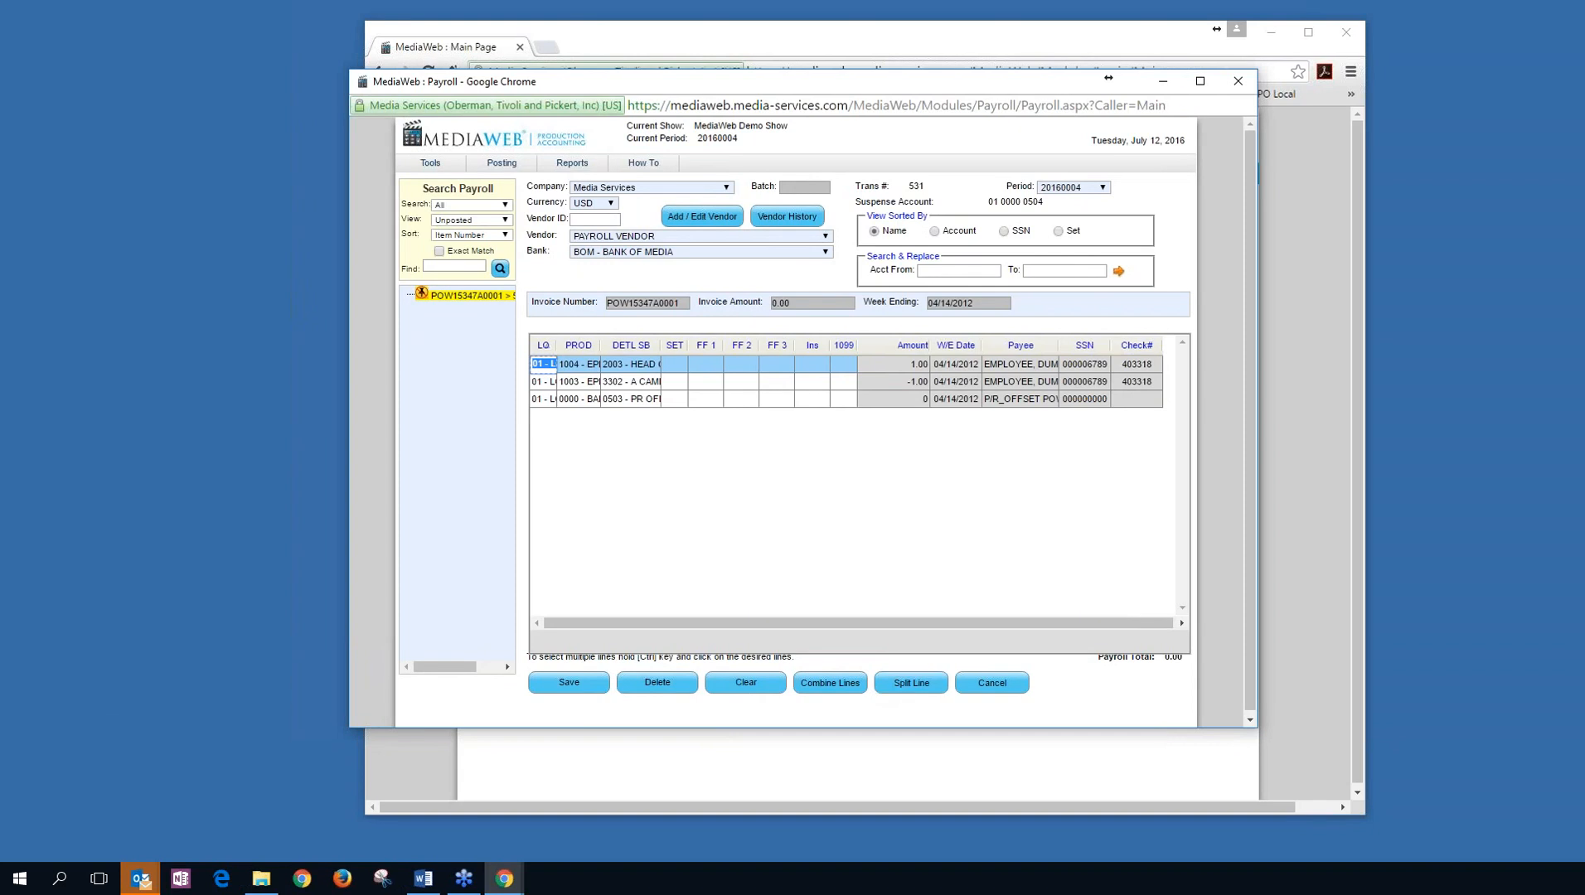
# Split that line into amounts 0.05 and 0.95, then cancel out of payroll maintenance.
pyautogui.click(910, 682)
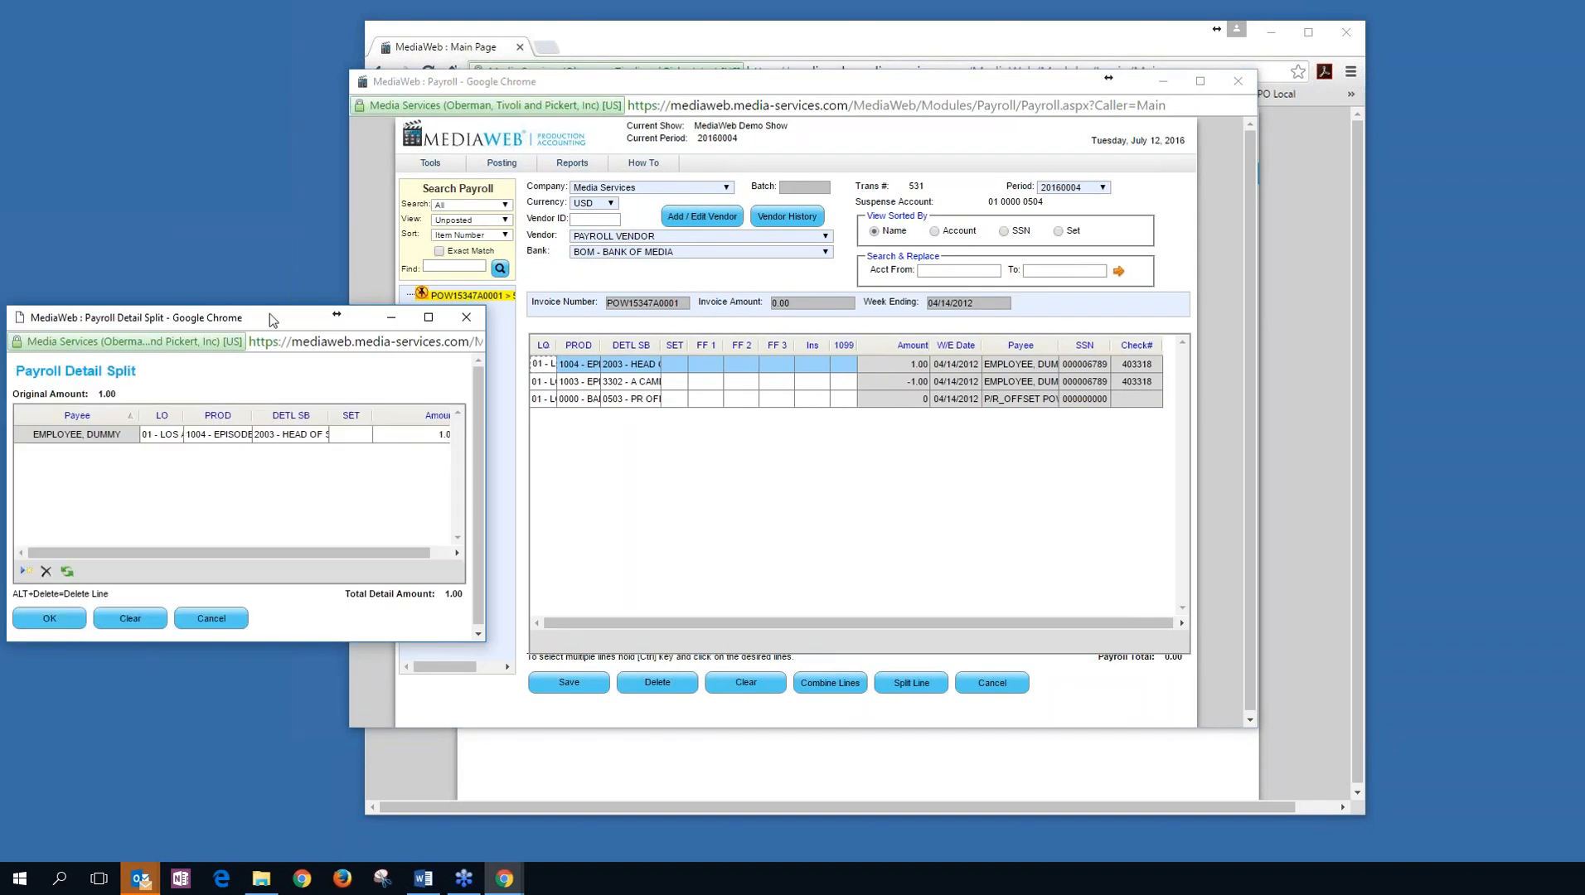
pyautogui.moveTo(264, 319); pyautogui.dragTo(801, 208)
pyautogui.press('Tab')
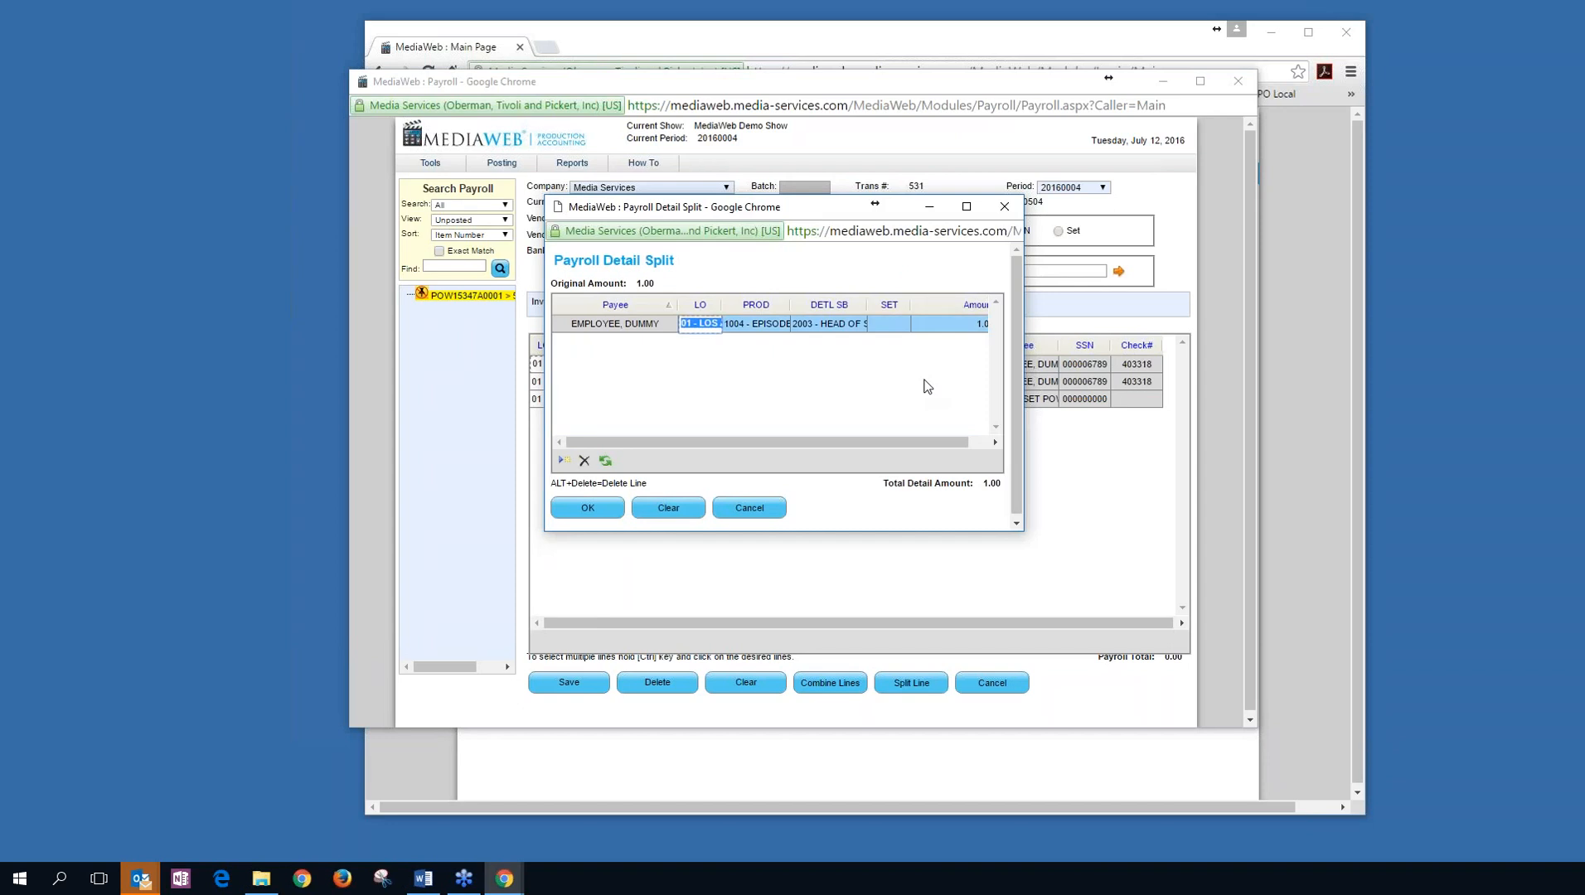
pyautogui.press('Tab')
pyautogui.press('Tab')
pyautogui.press('Tab')
pyautogui.press('Tab')
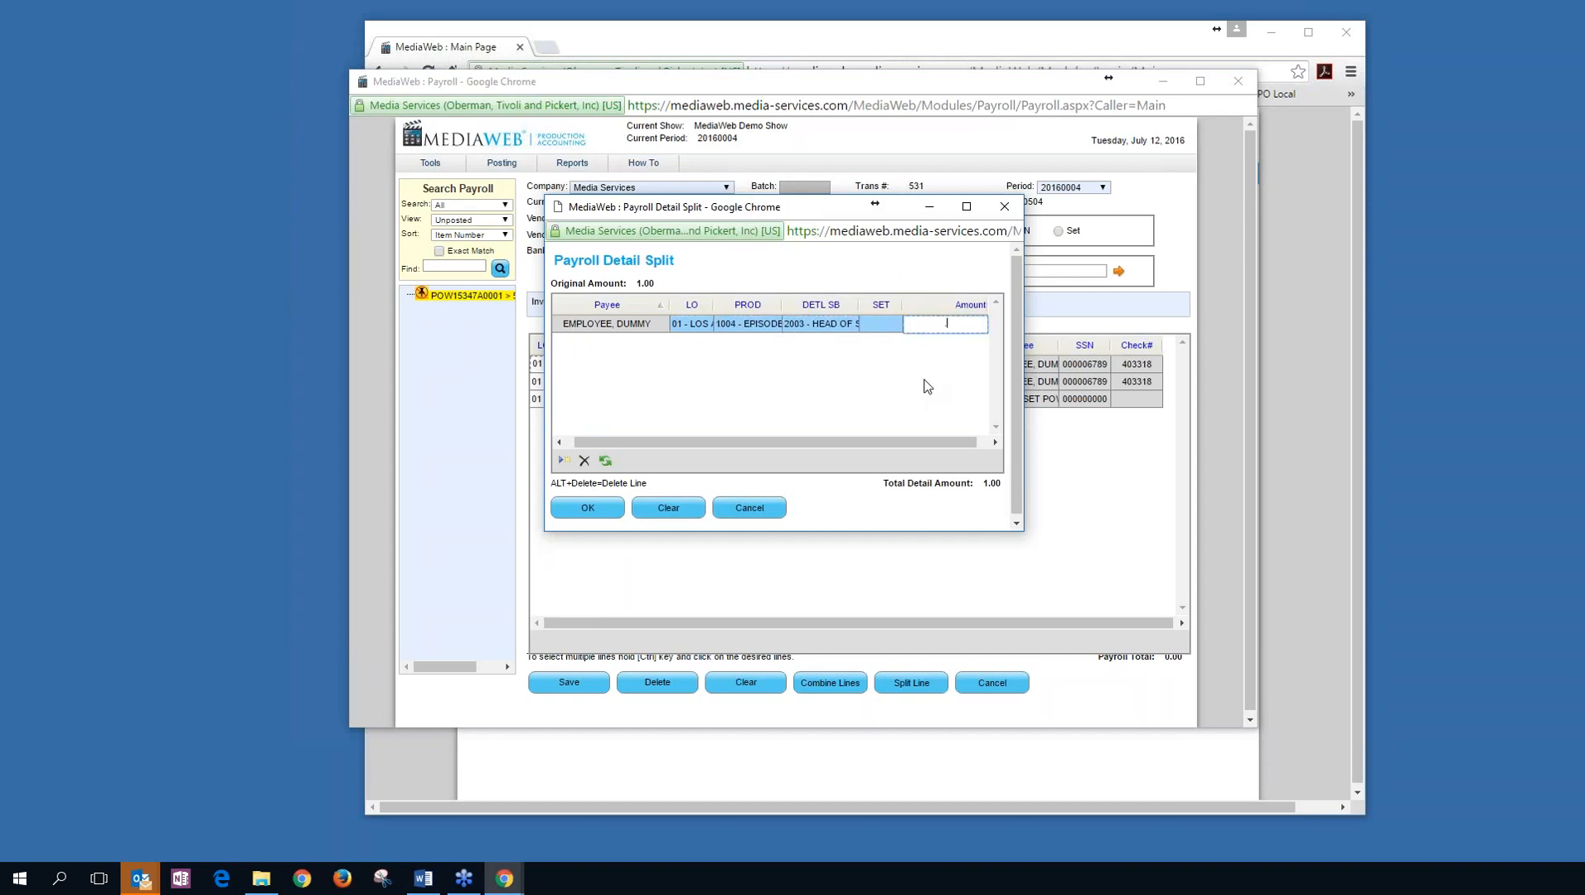
pyautogui.write('.05')
pyautogui.press('Tab')
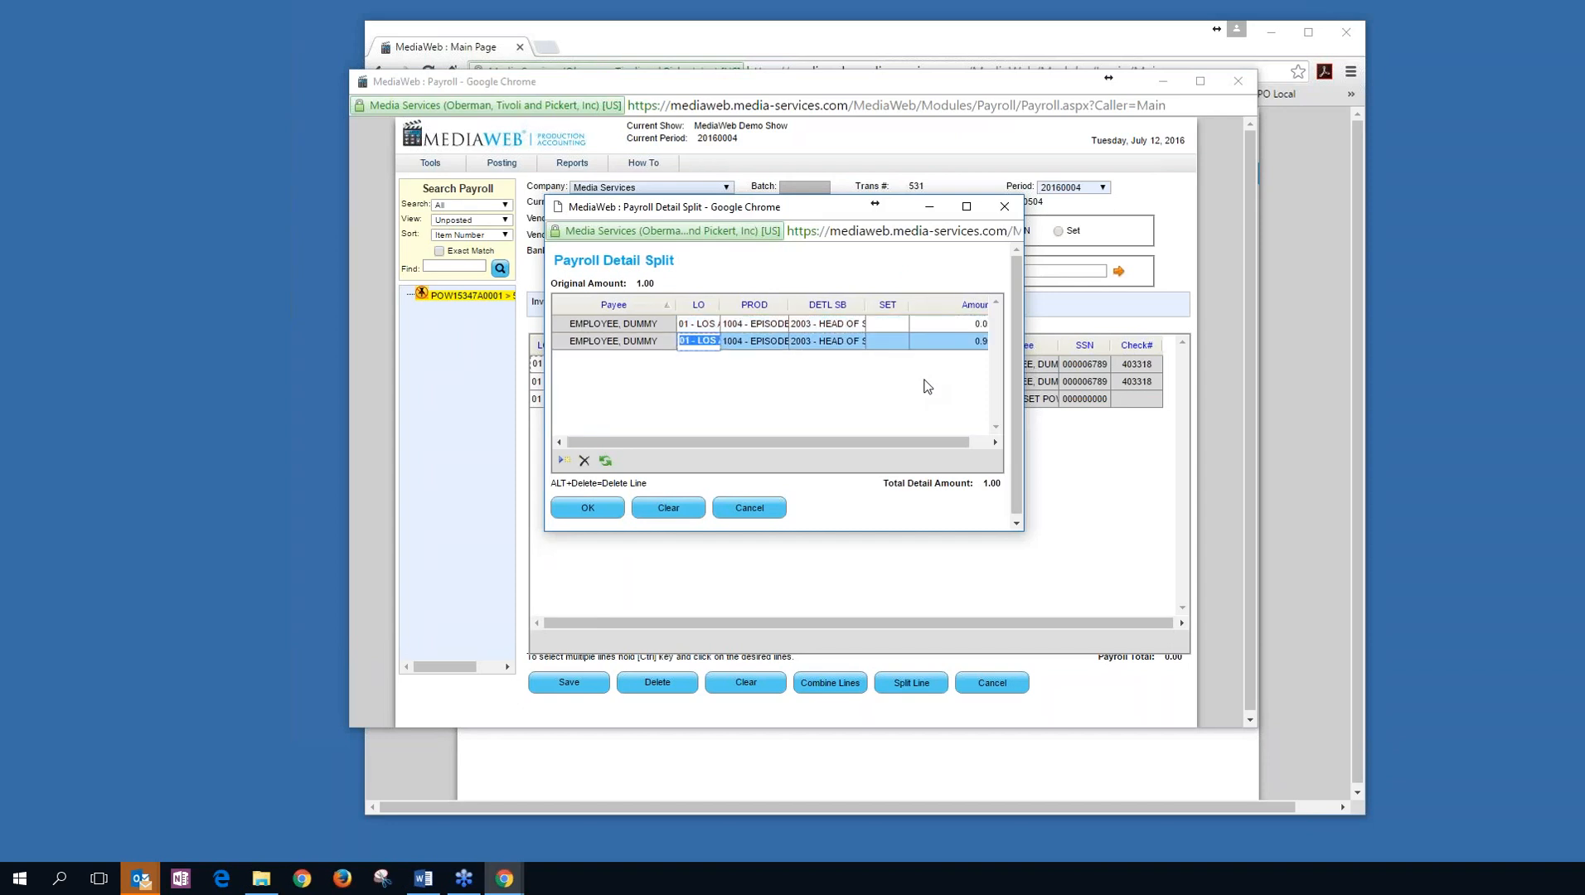
pyautogui.press('Tab')
pyautogui.press('Tab')
pyautogui.press('Tab')
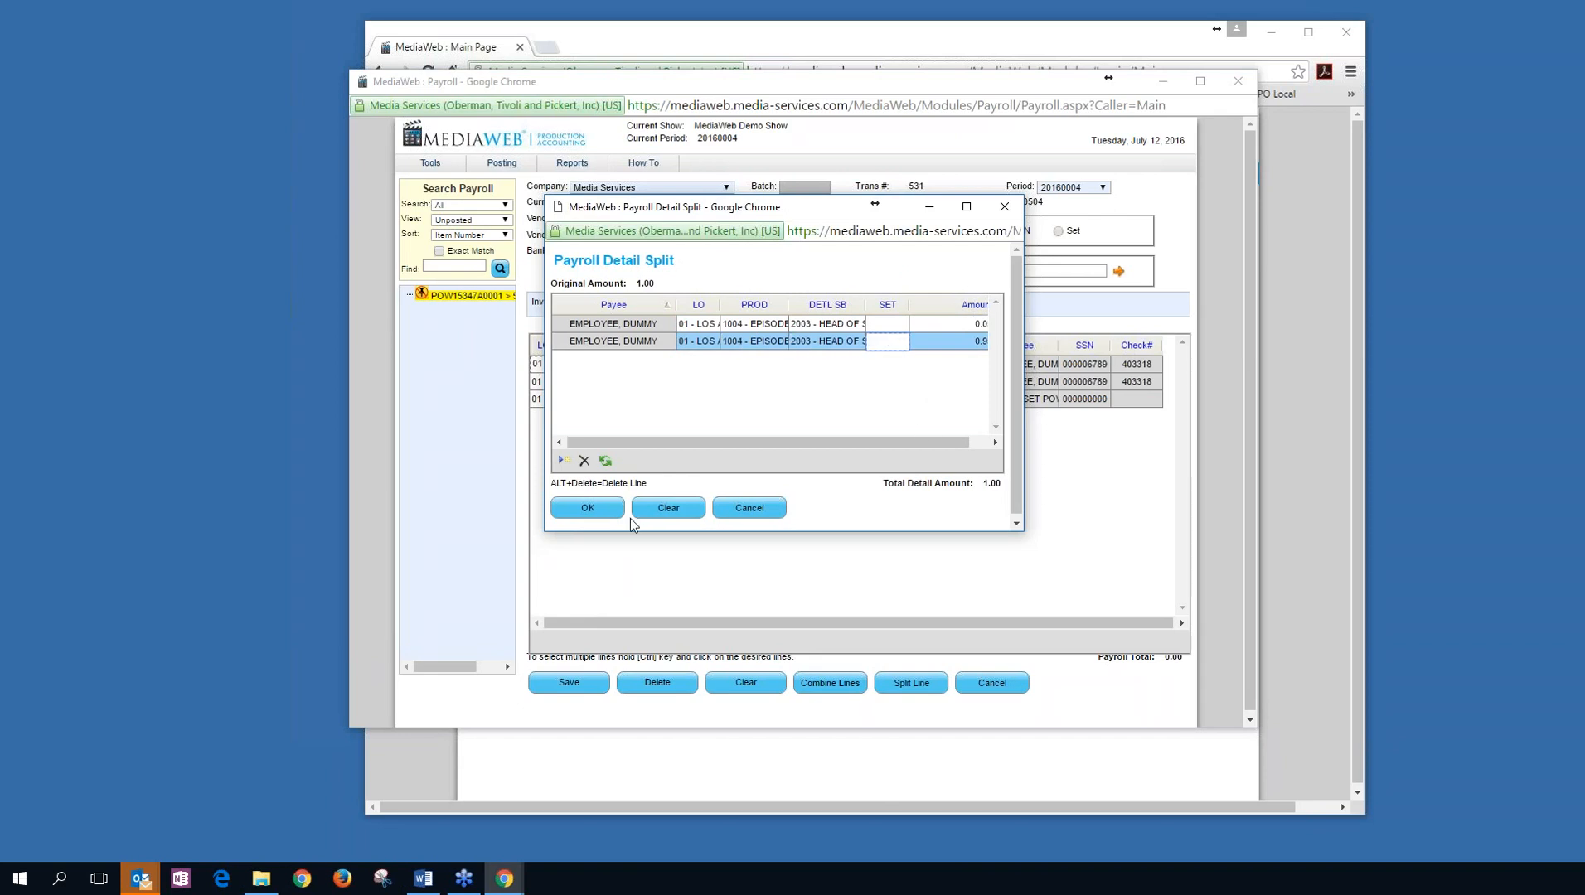
pyautogui.click(588, 508)
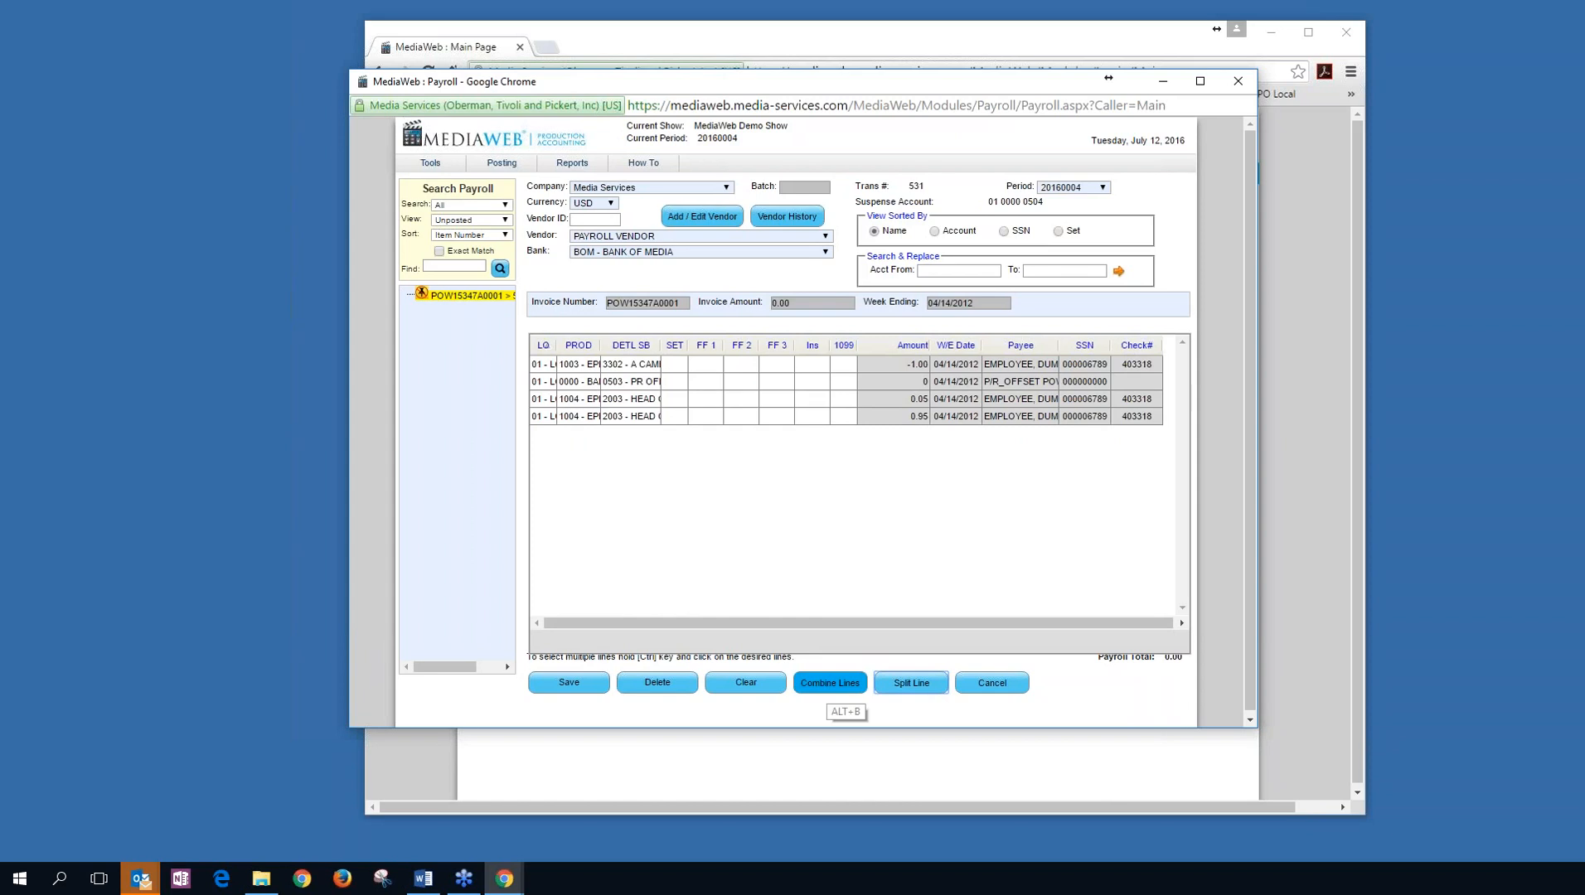
pyautogui.click(988, 681)
pyautogui.click(866, 197)
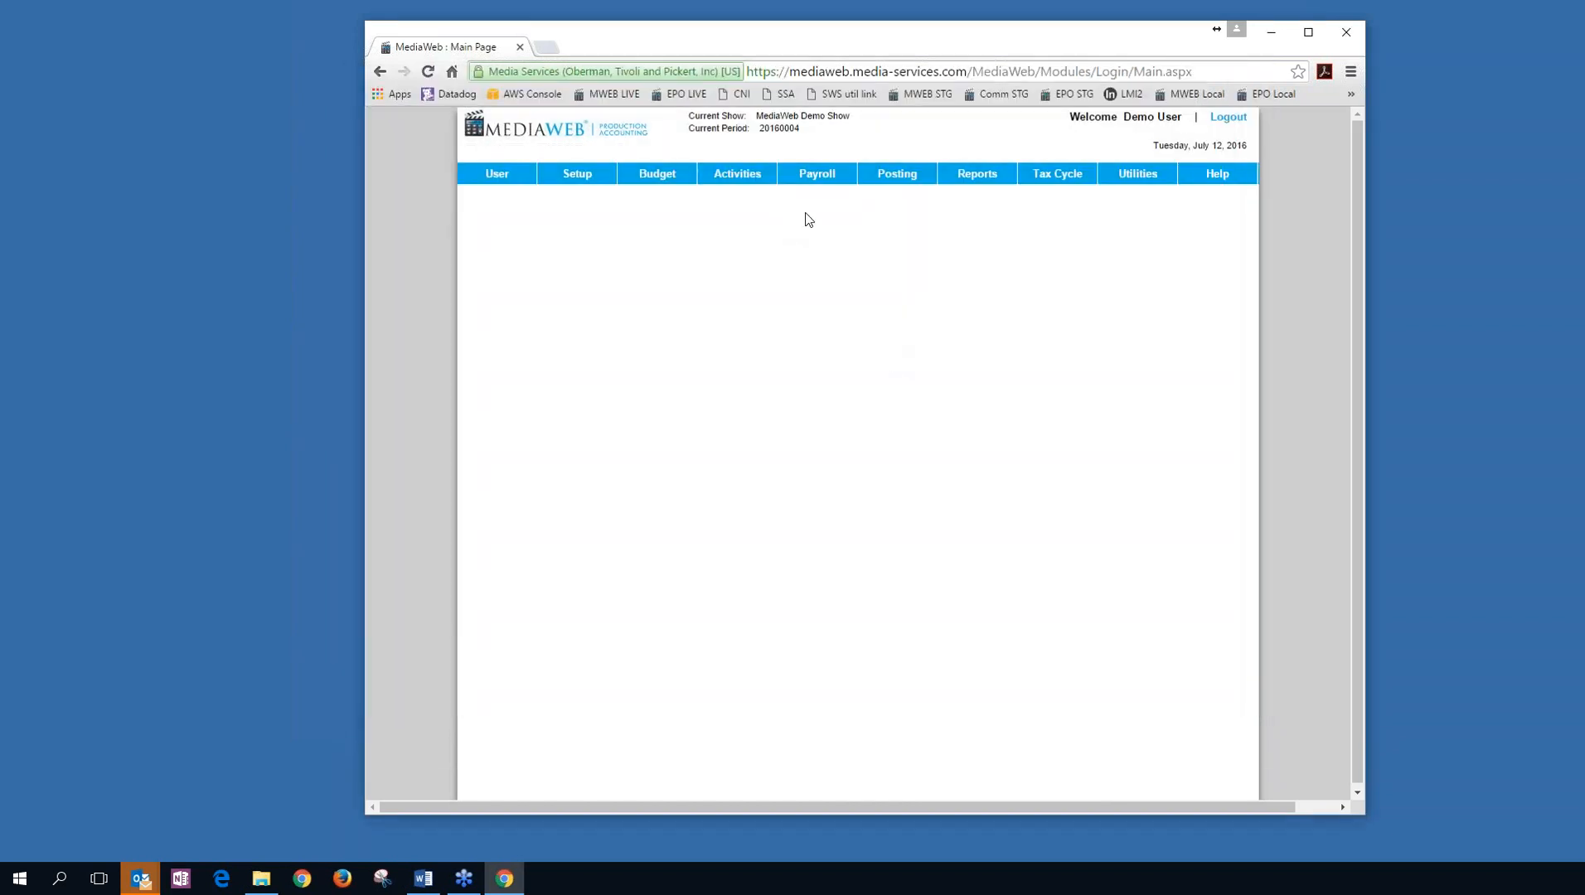
# Open Activities > Purchase Card > Purchase Card Maintenance.
pyautogui.moveTo(750, 184)
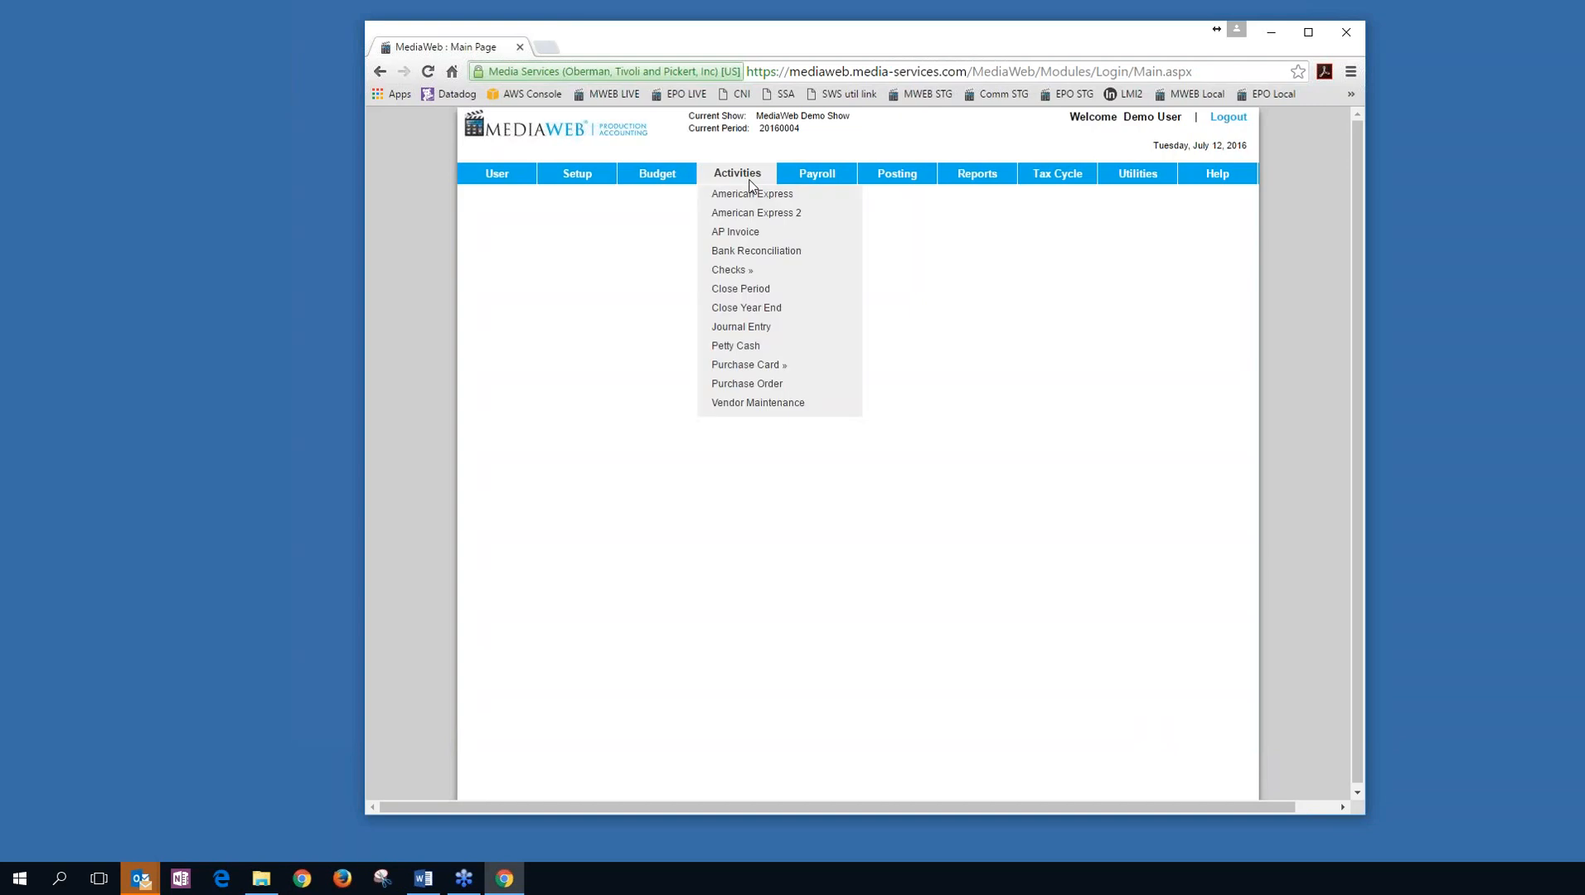
pyautogui.click(746, 384)
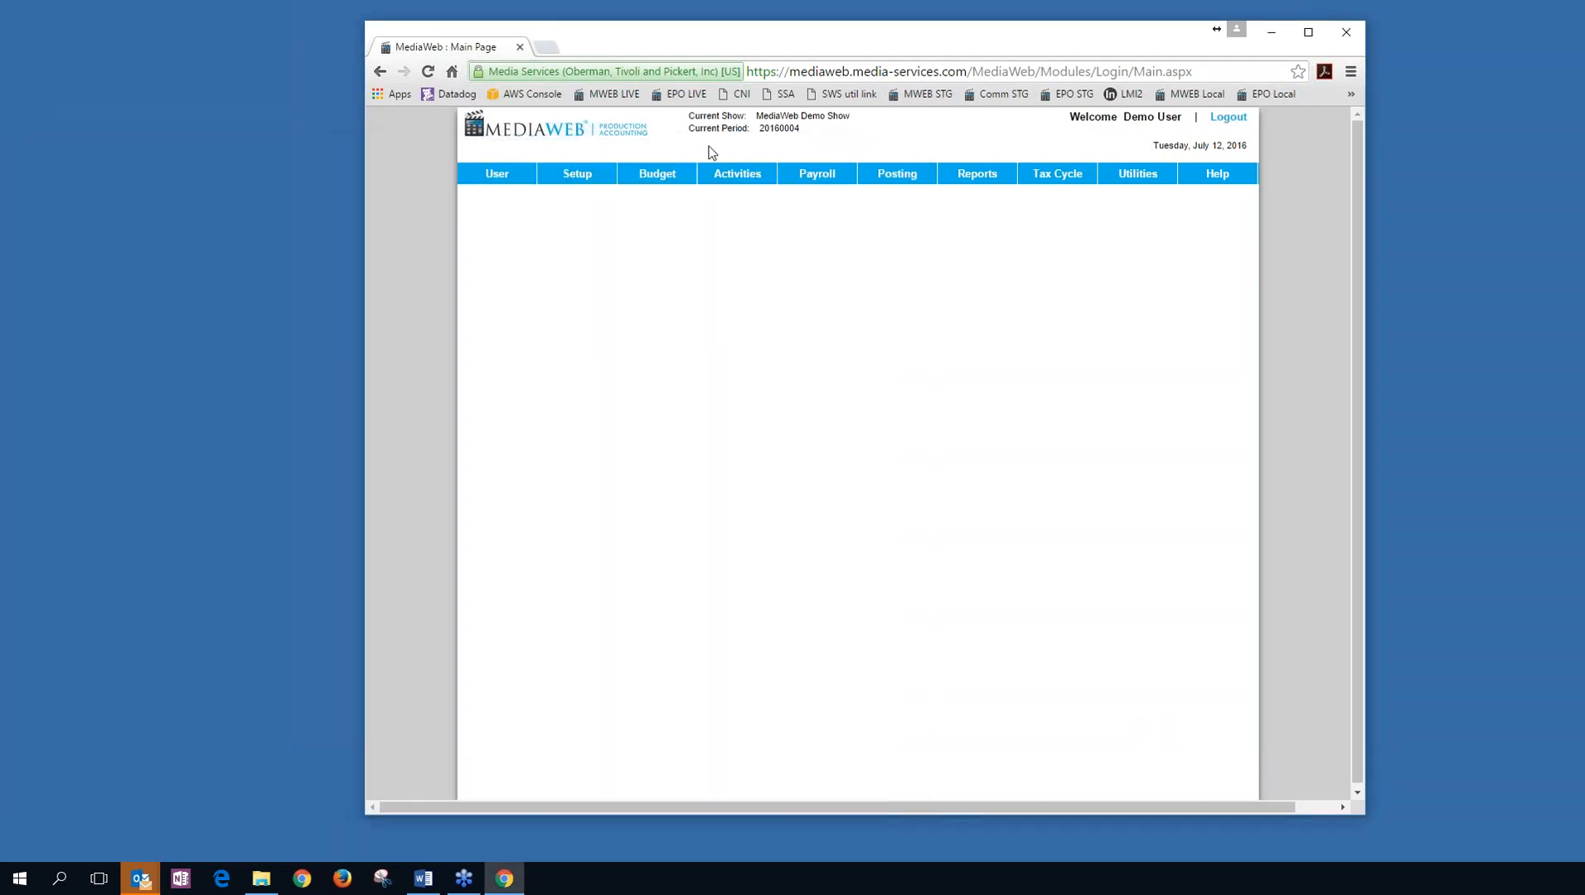
pyautogui.moveTo(736, 175)
pyautogui.moveTo(763, 365)
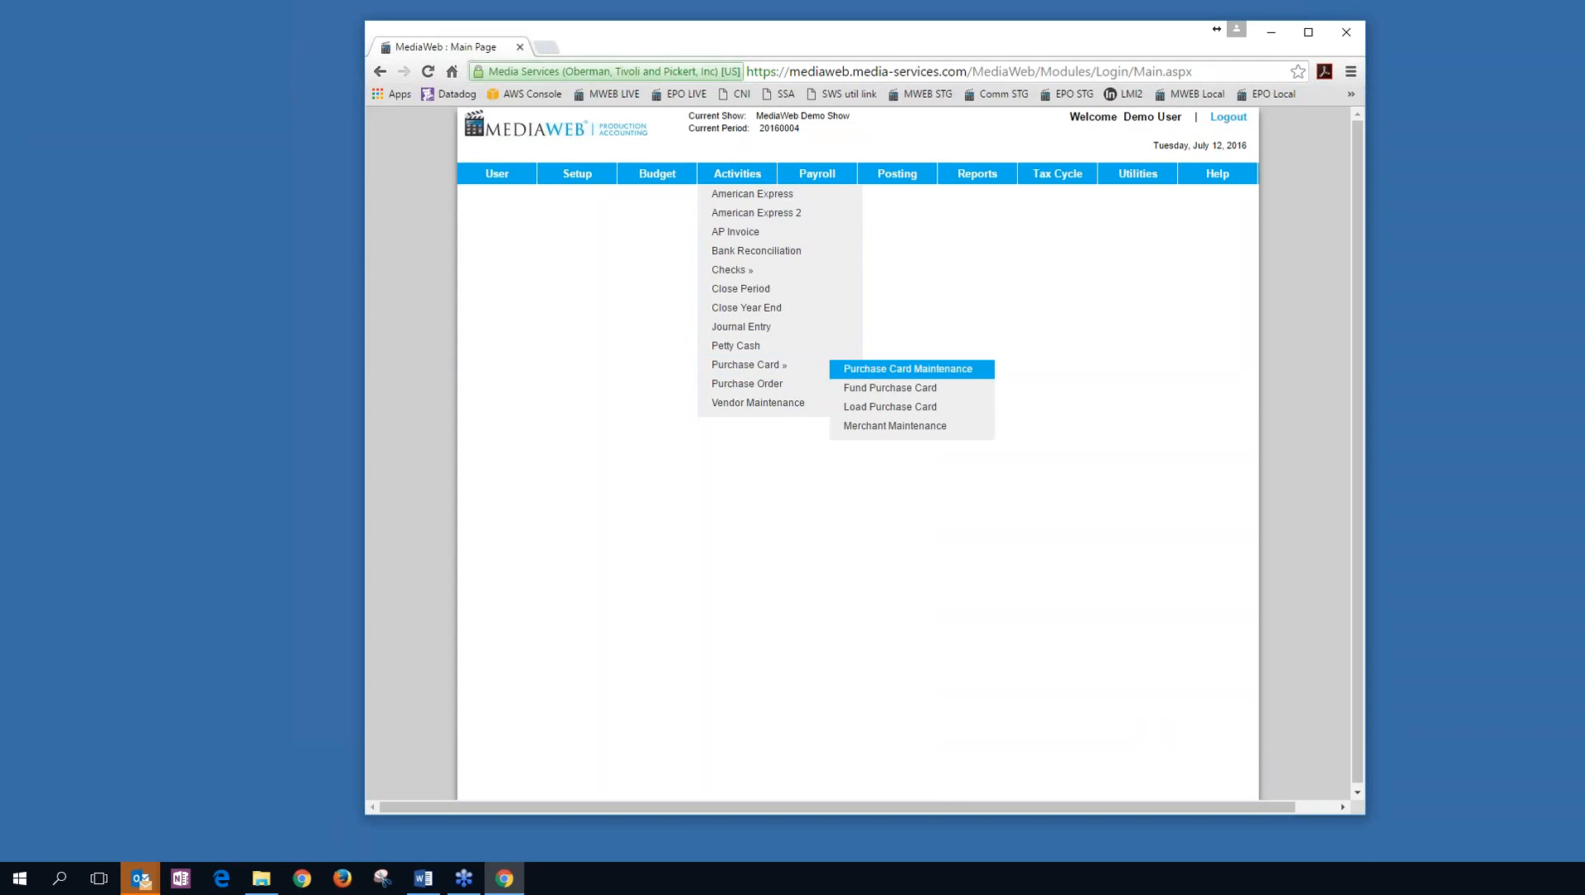
pyautogui.click(868, 370)
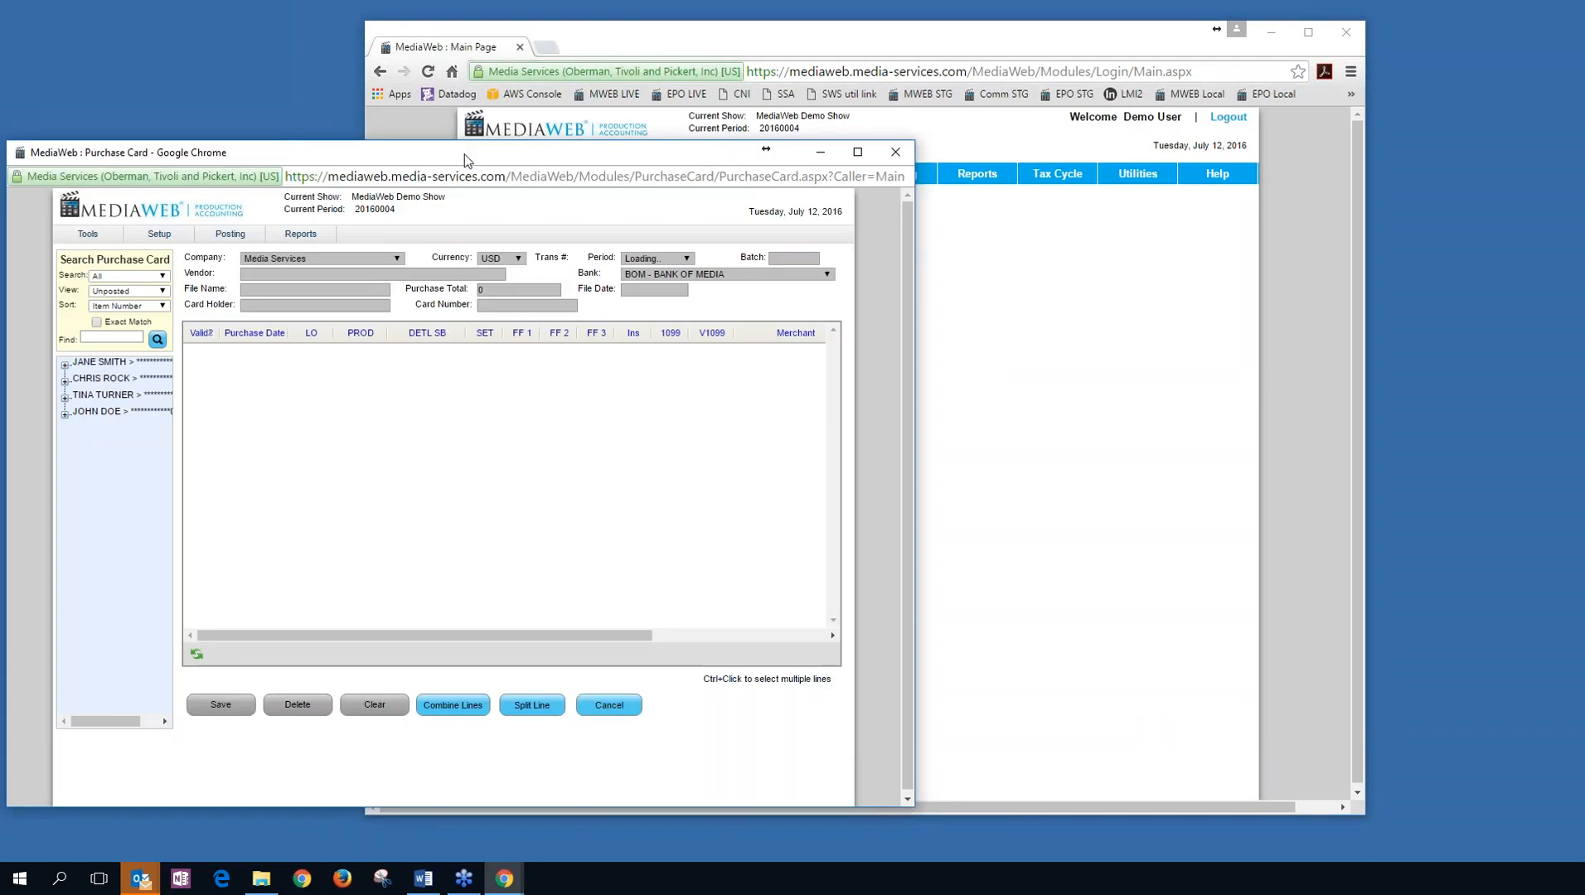
pyautogui.moveTo(464, 155); pyautogui.dragTo(690, 119)
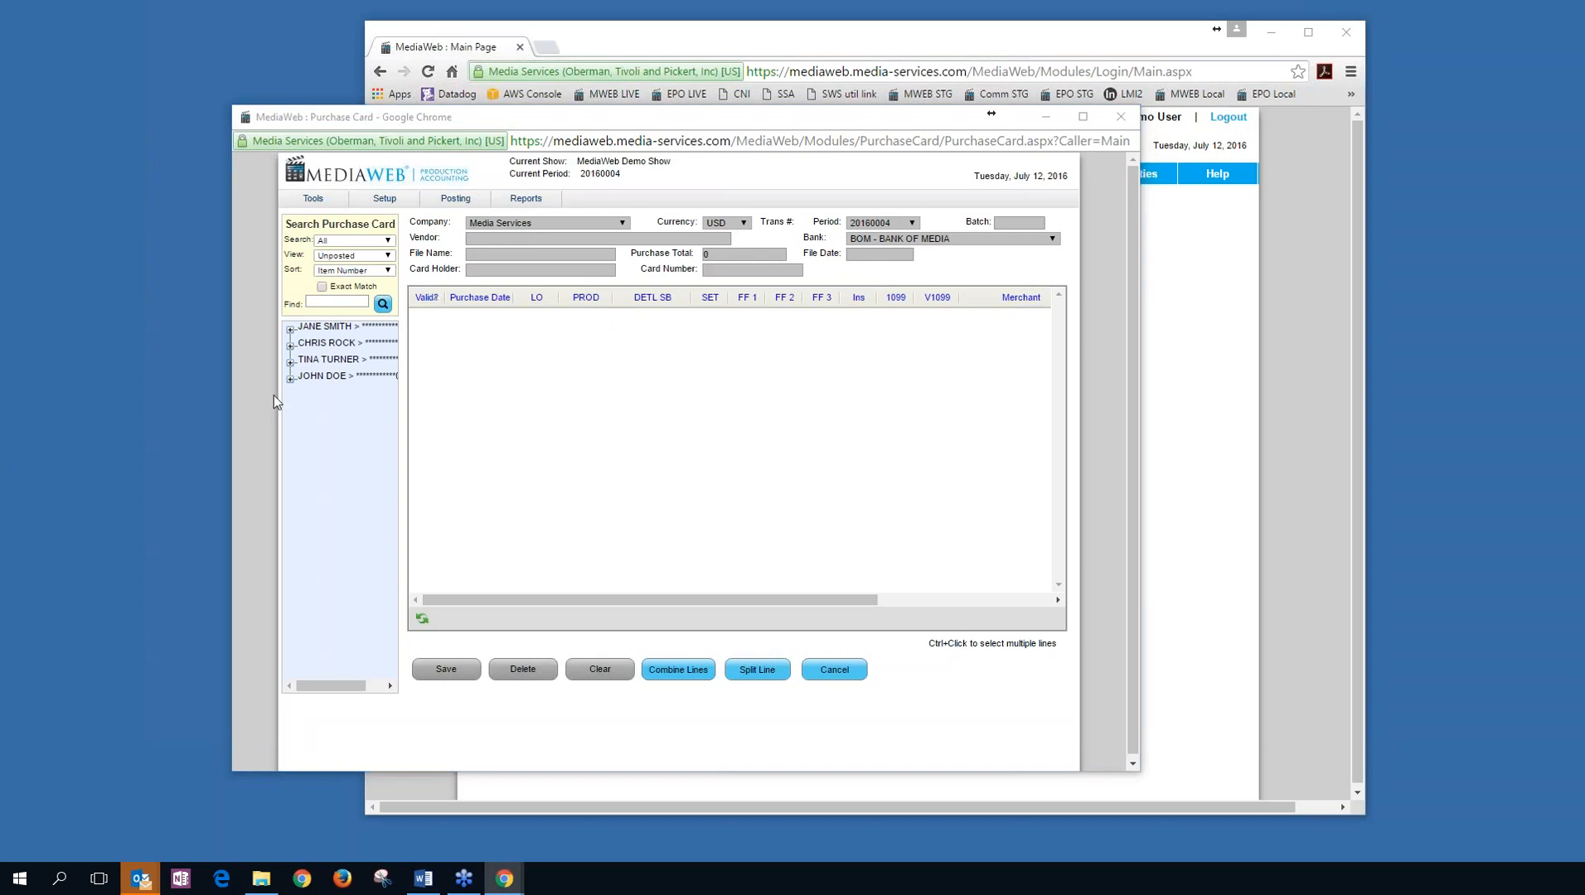
# Load the first cardholder's CASHet export as ten lines totalling 27.14, then open Merchant Maintenance.
pyautogui.click(290, 329)
pyautogui.click(340, 352)
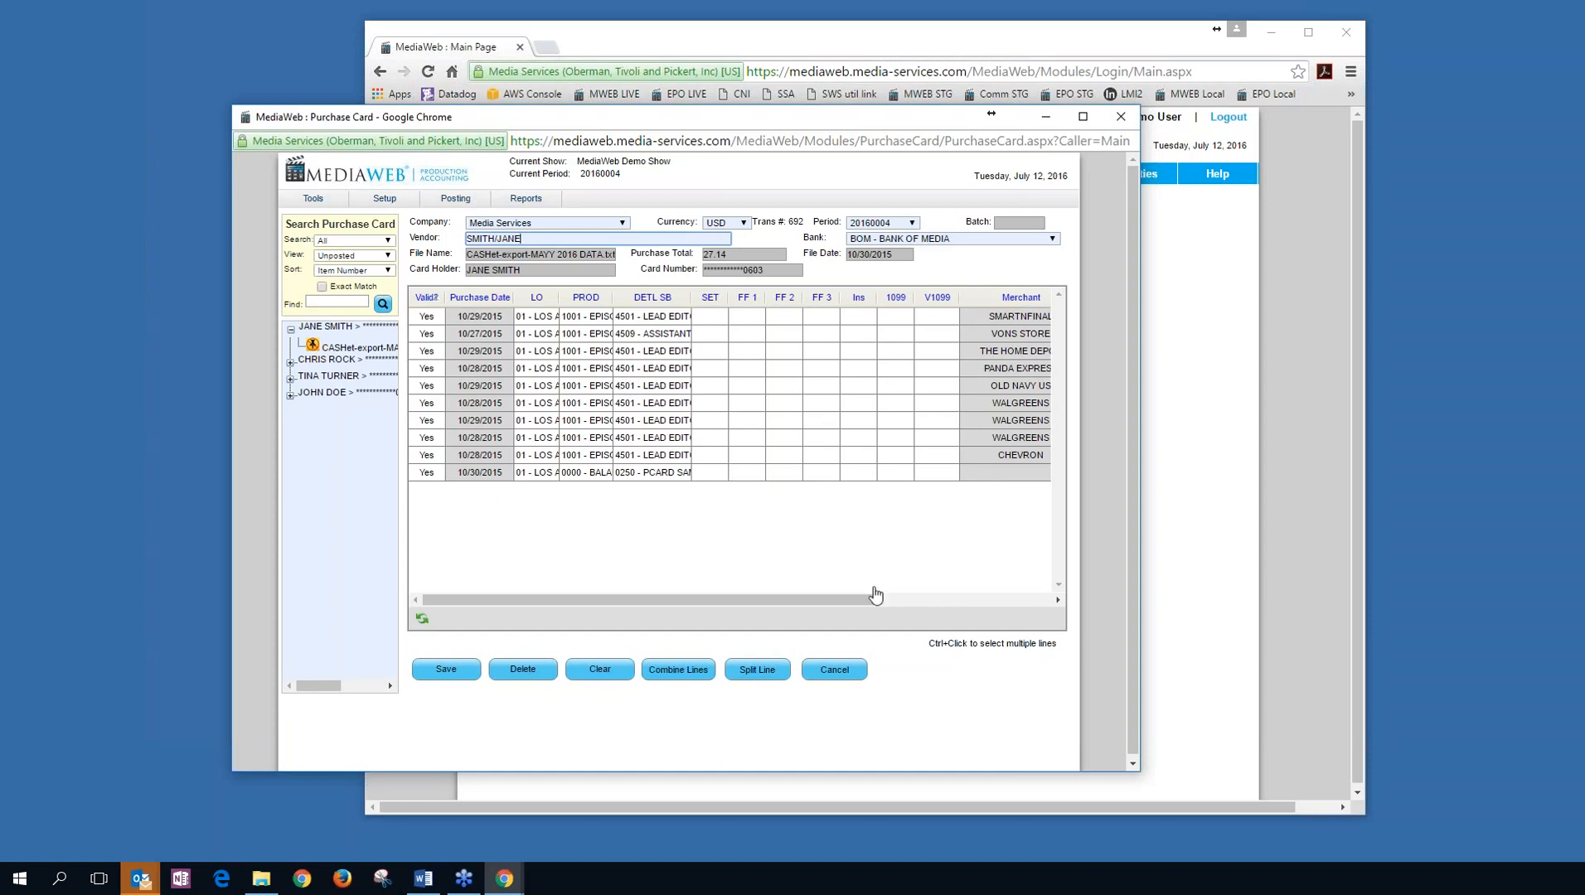
pyautogui.moveTo(842, 600); pyautogui.dragTo(960, 600)
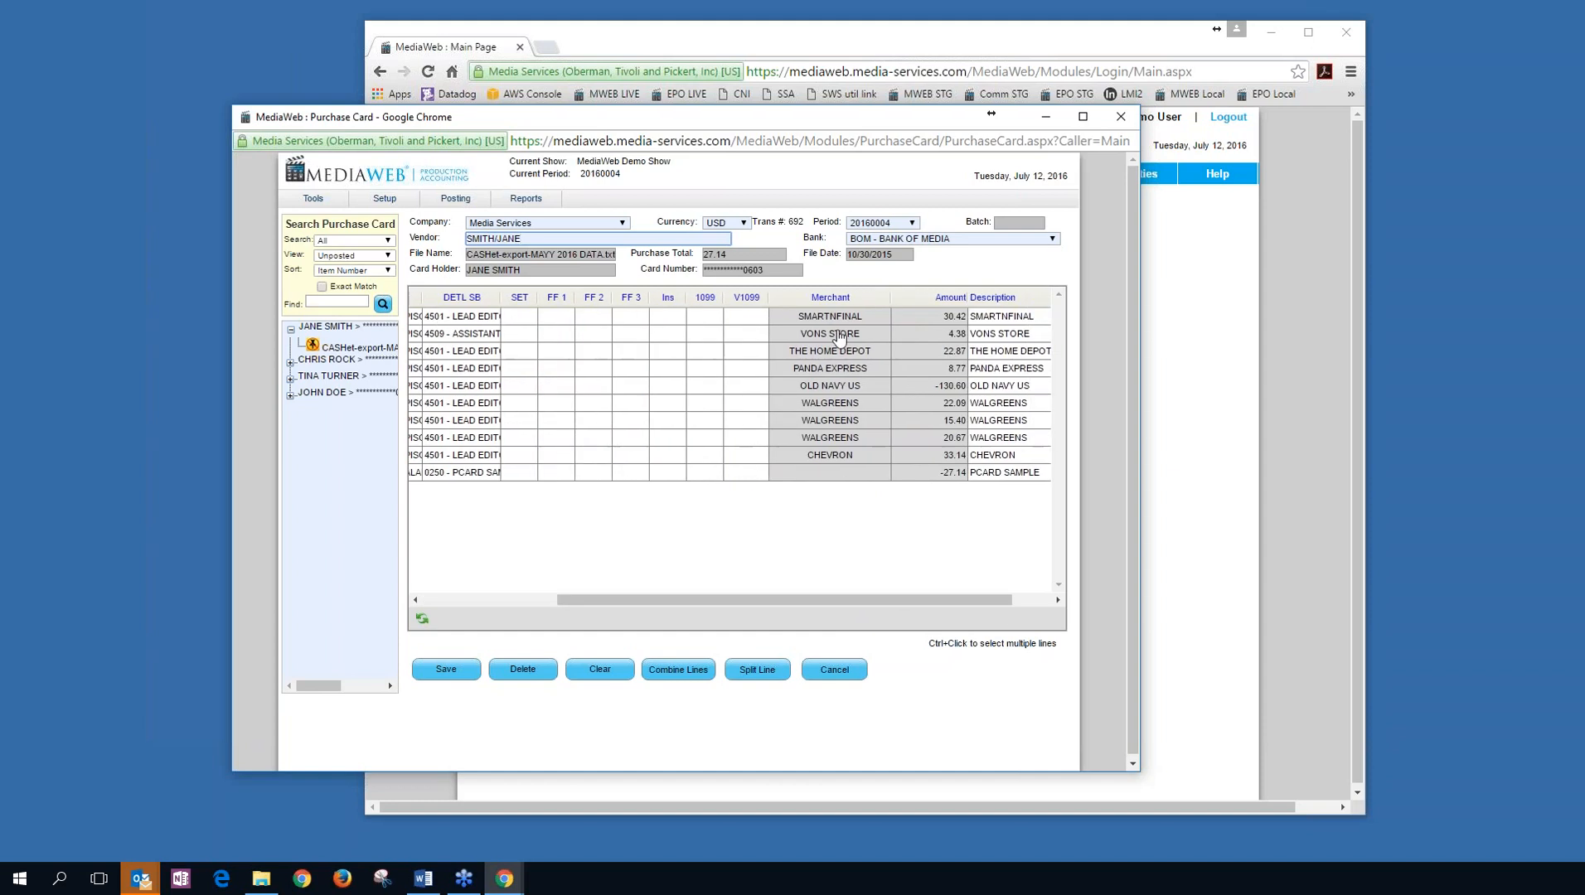
pyautogui.moveTo(968, 600); pyautogui.dragTo(836, 600)
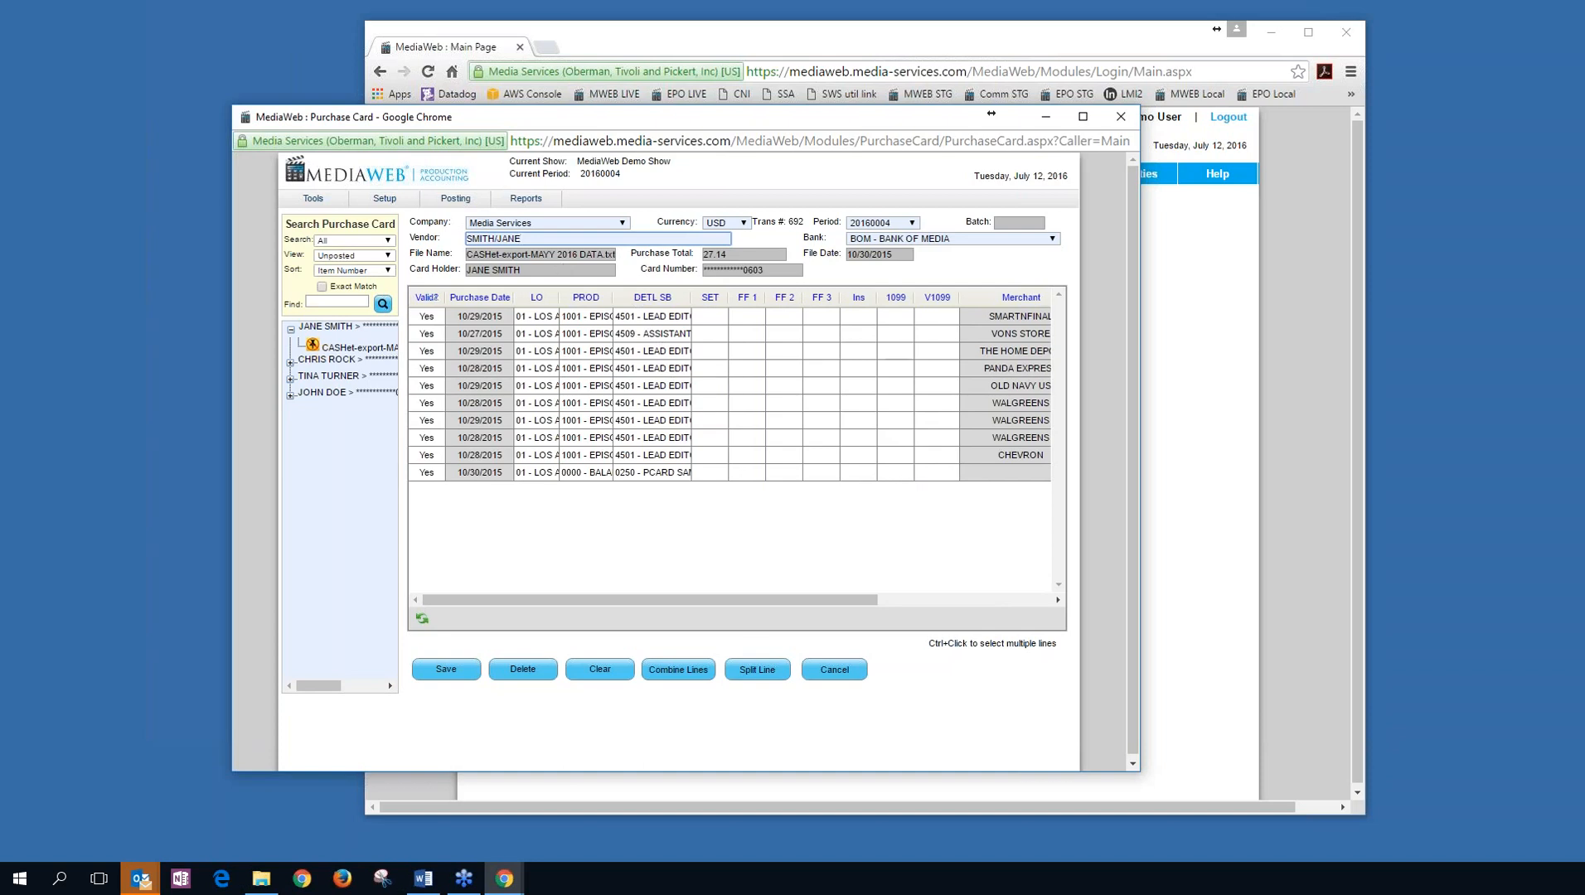
pyautogui.click(312, 198)
pyautogui.click(336, 255)
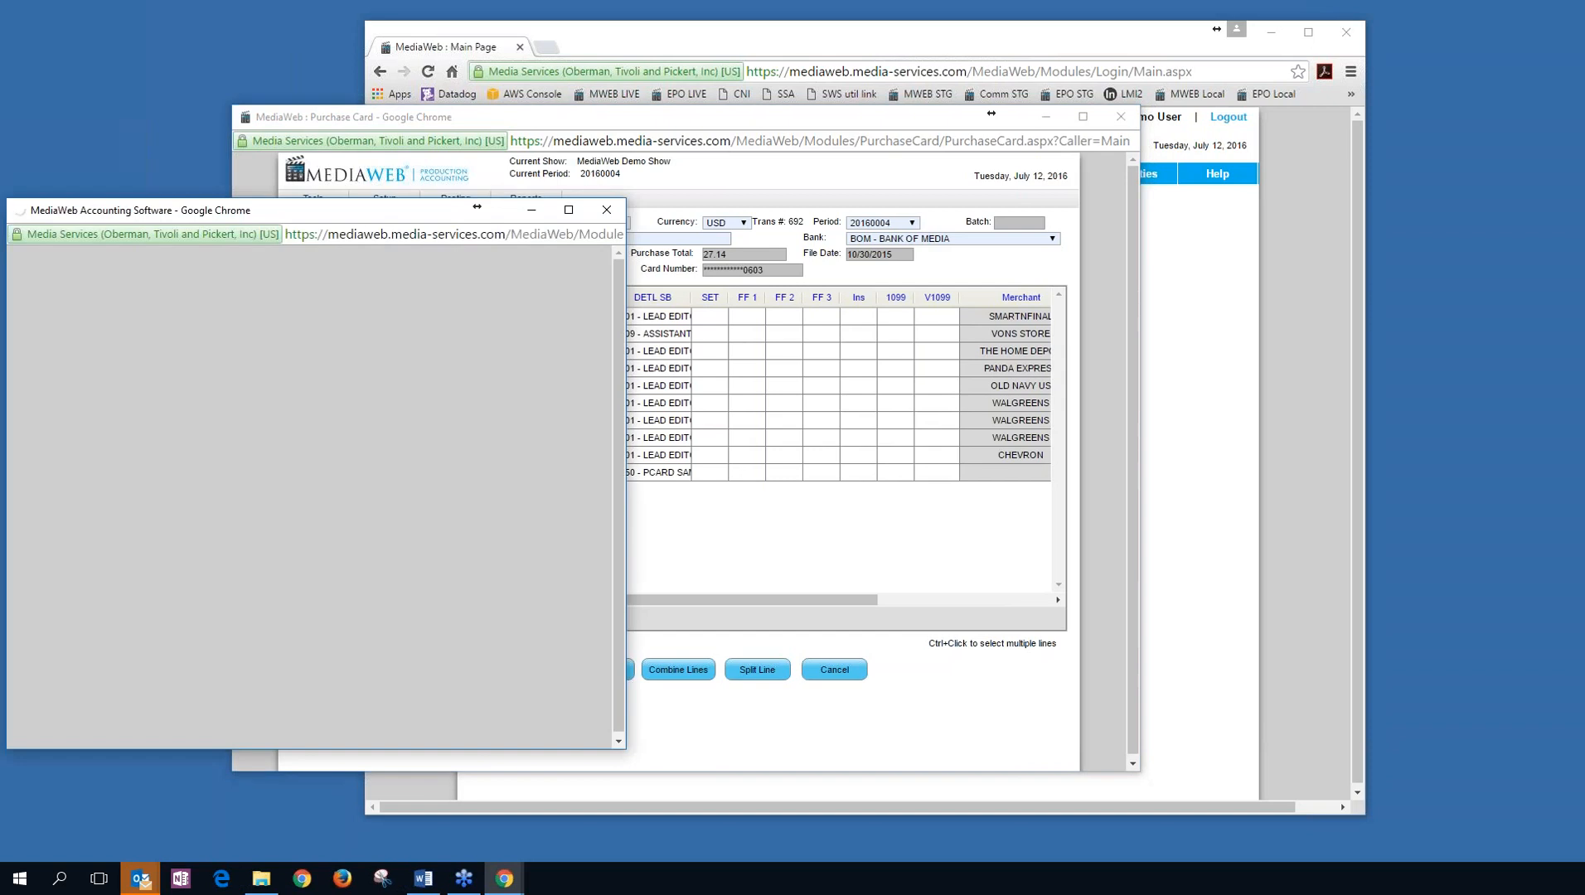
# View the FEDEX and SMARTNFINAL merchants, exit without saving, and close the Purchase Card window.
pyautogui.moveTo(323, 210); pyautogui.dragTo(567, 156)
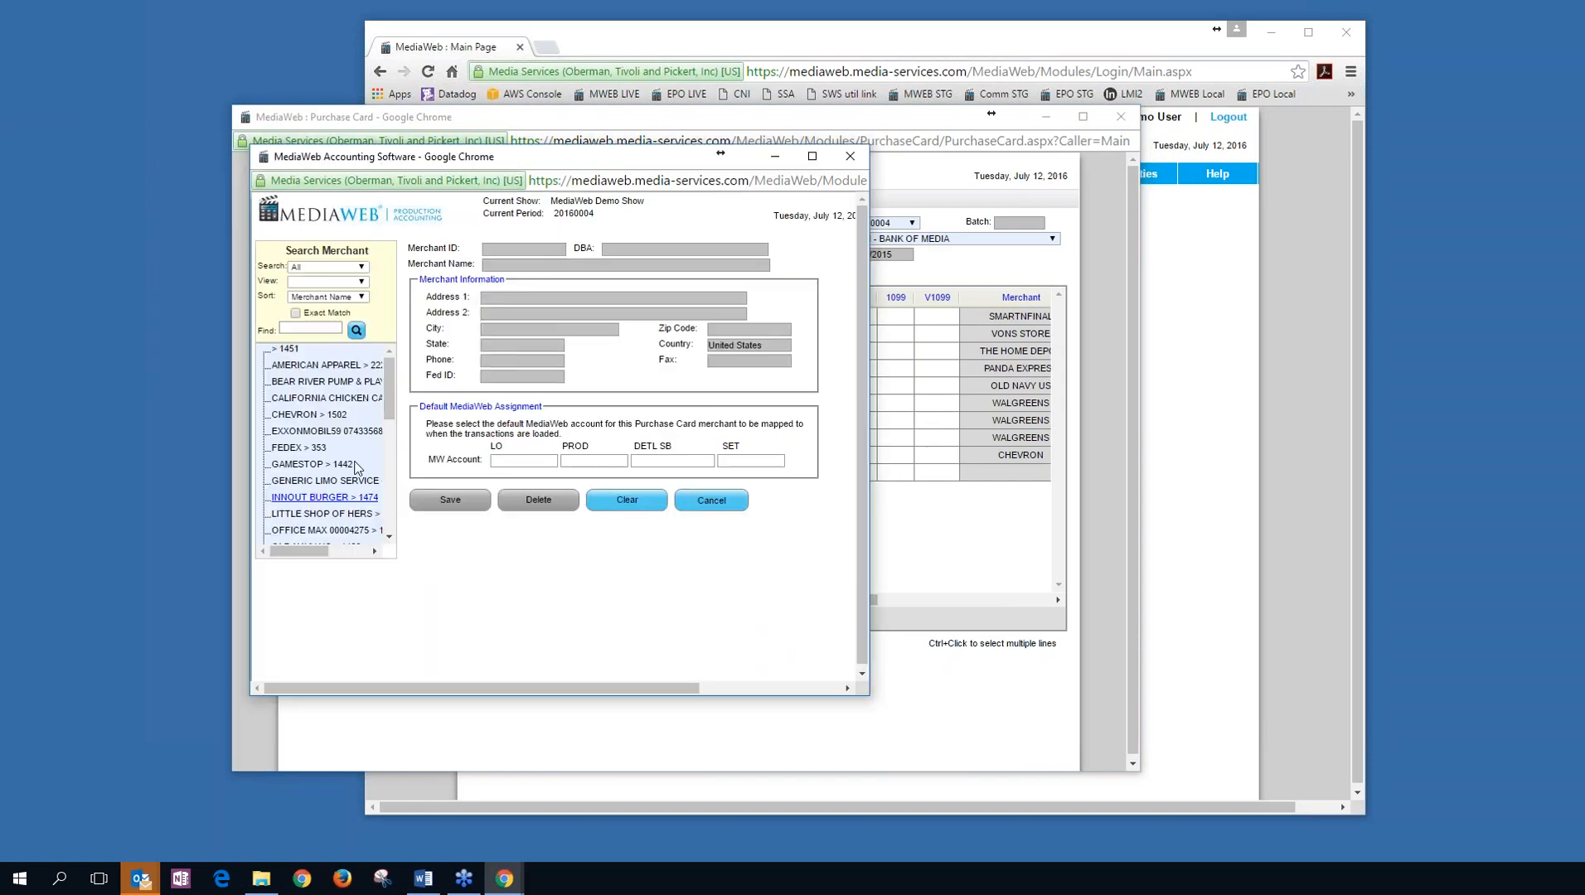
pyautogui.click(298, 448)
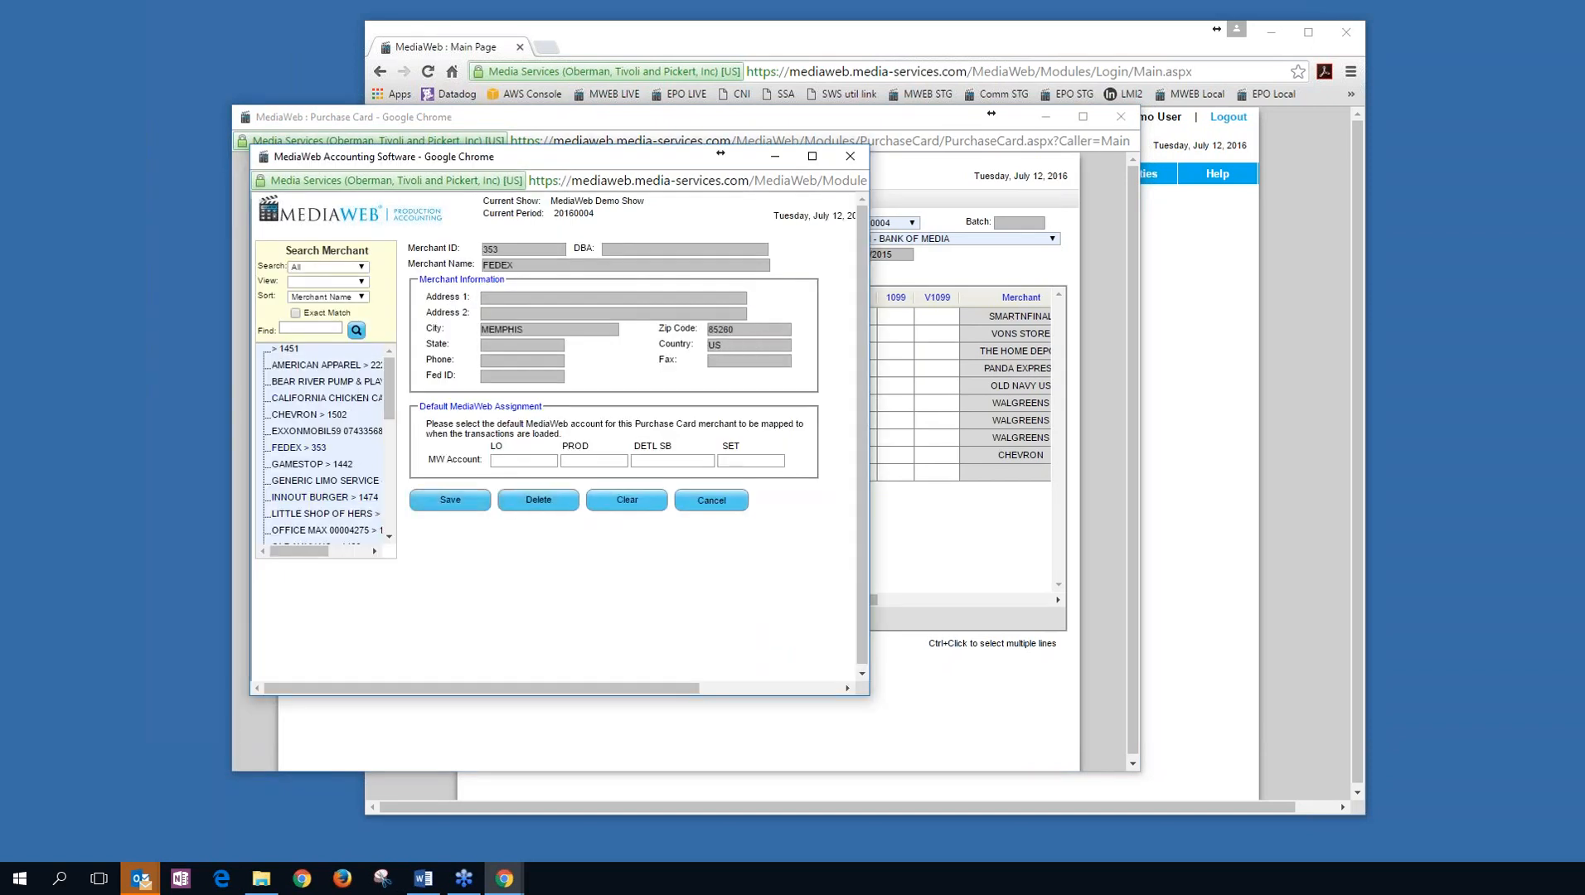
pyautogui.moveTo(391, 396); pyautogui.dragTo(391, 443)
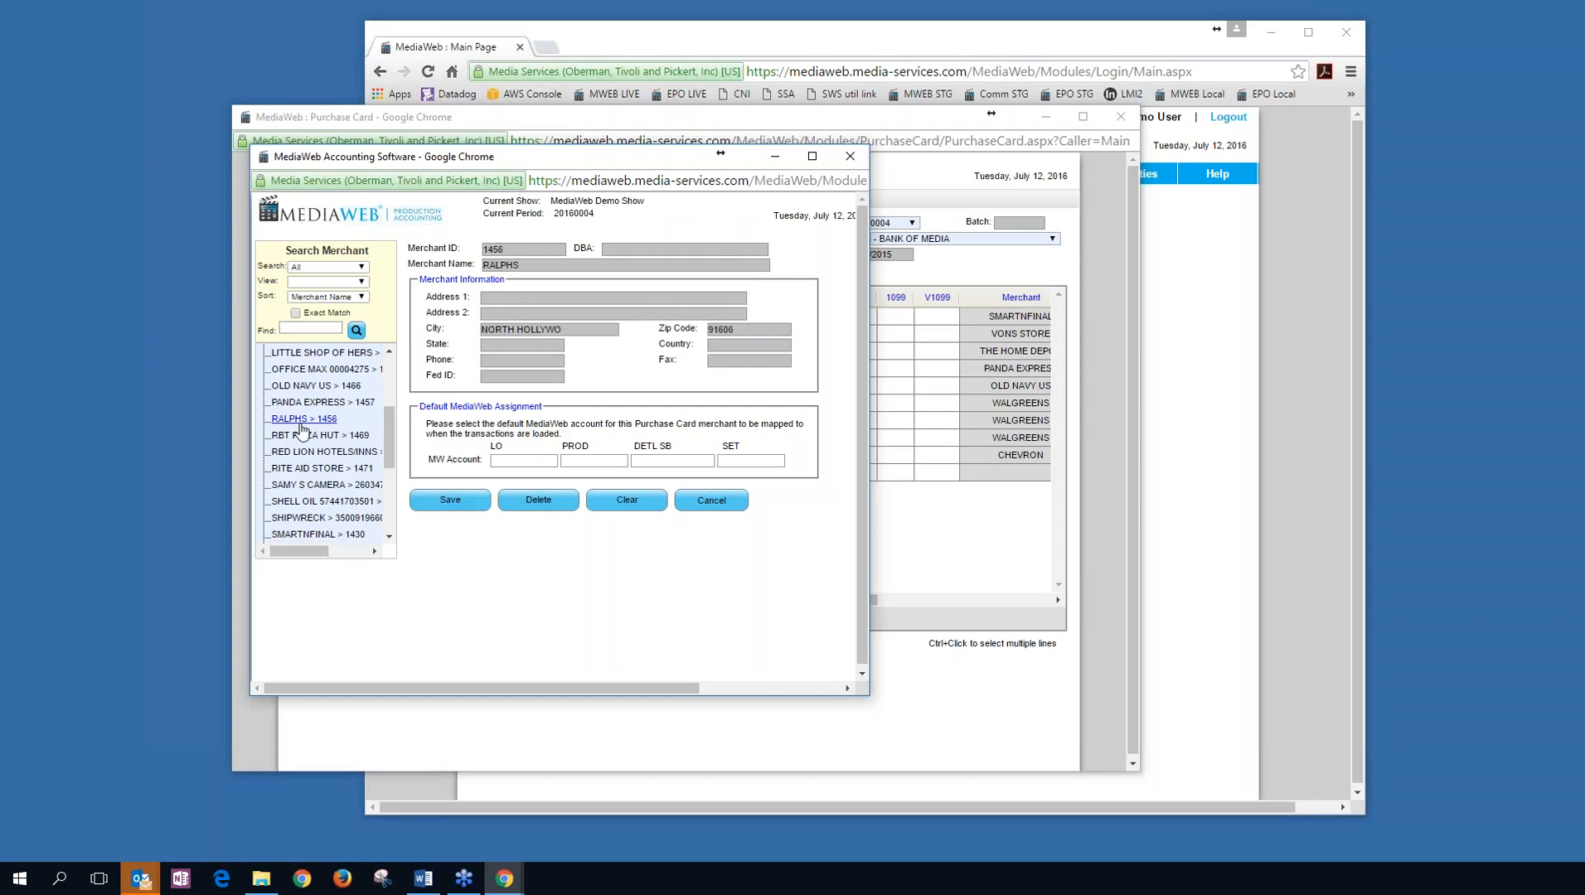
pyautogui.click(315, 535)
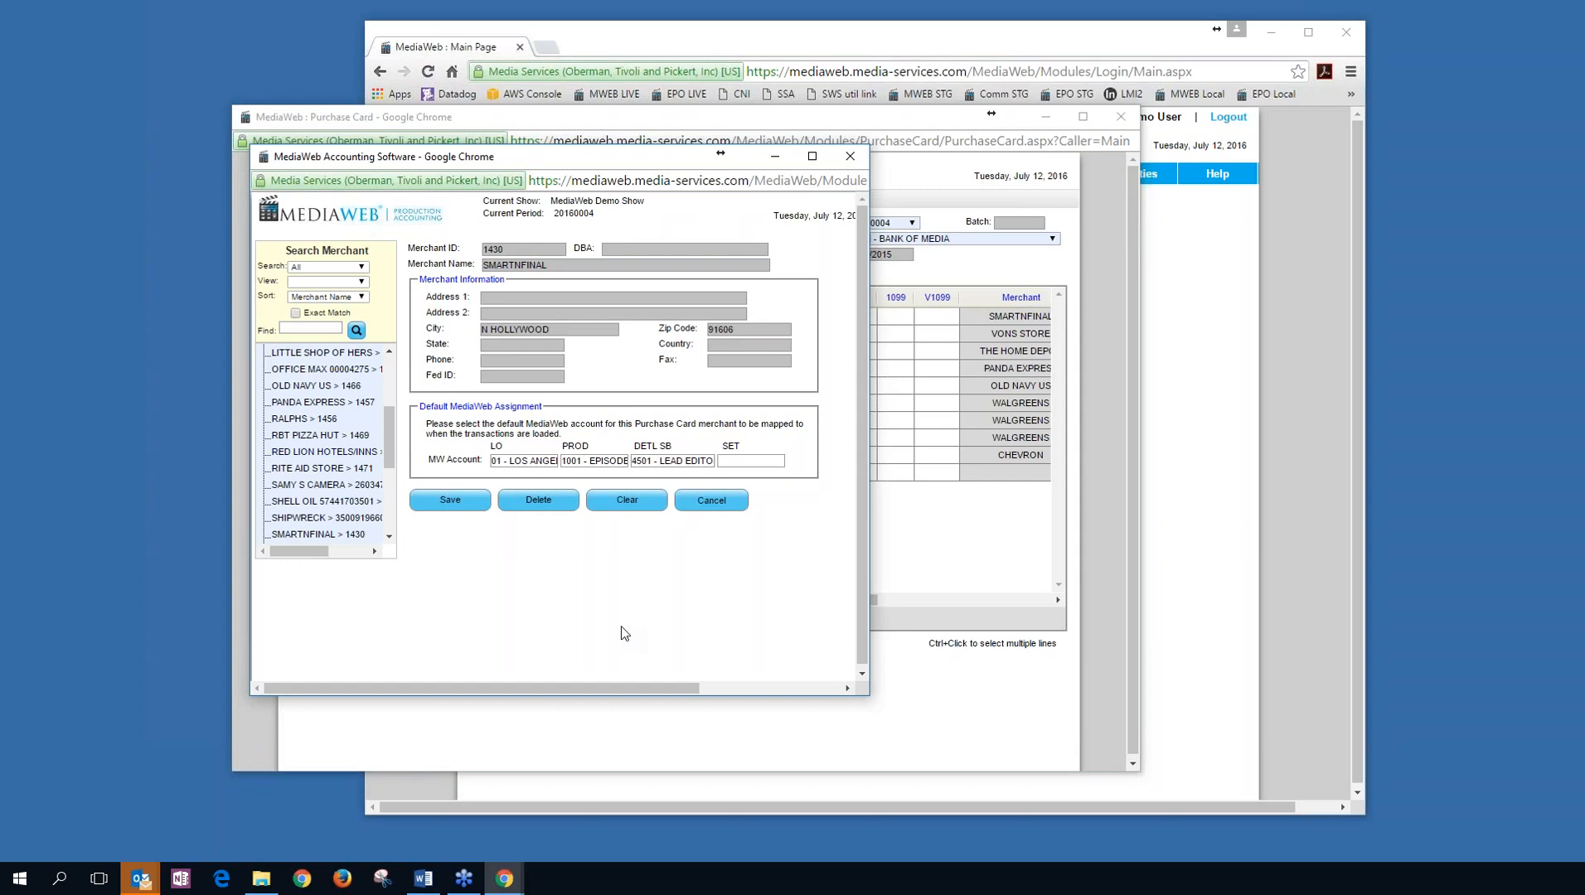
pyautogui.click(714, 502)
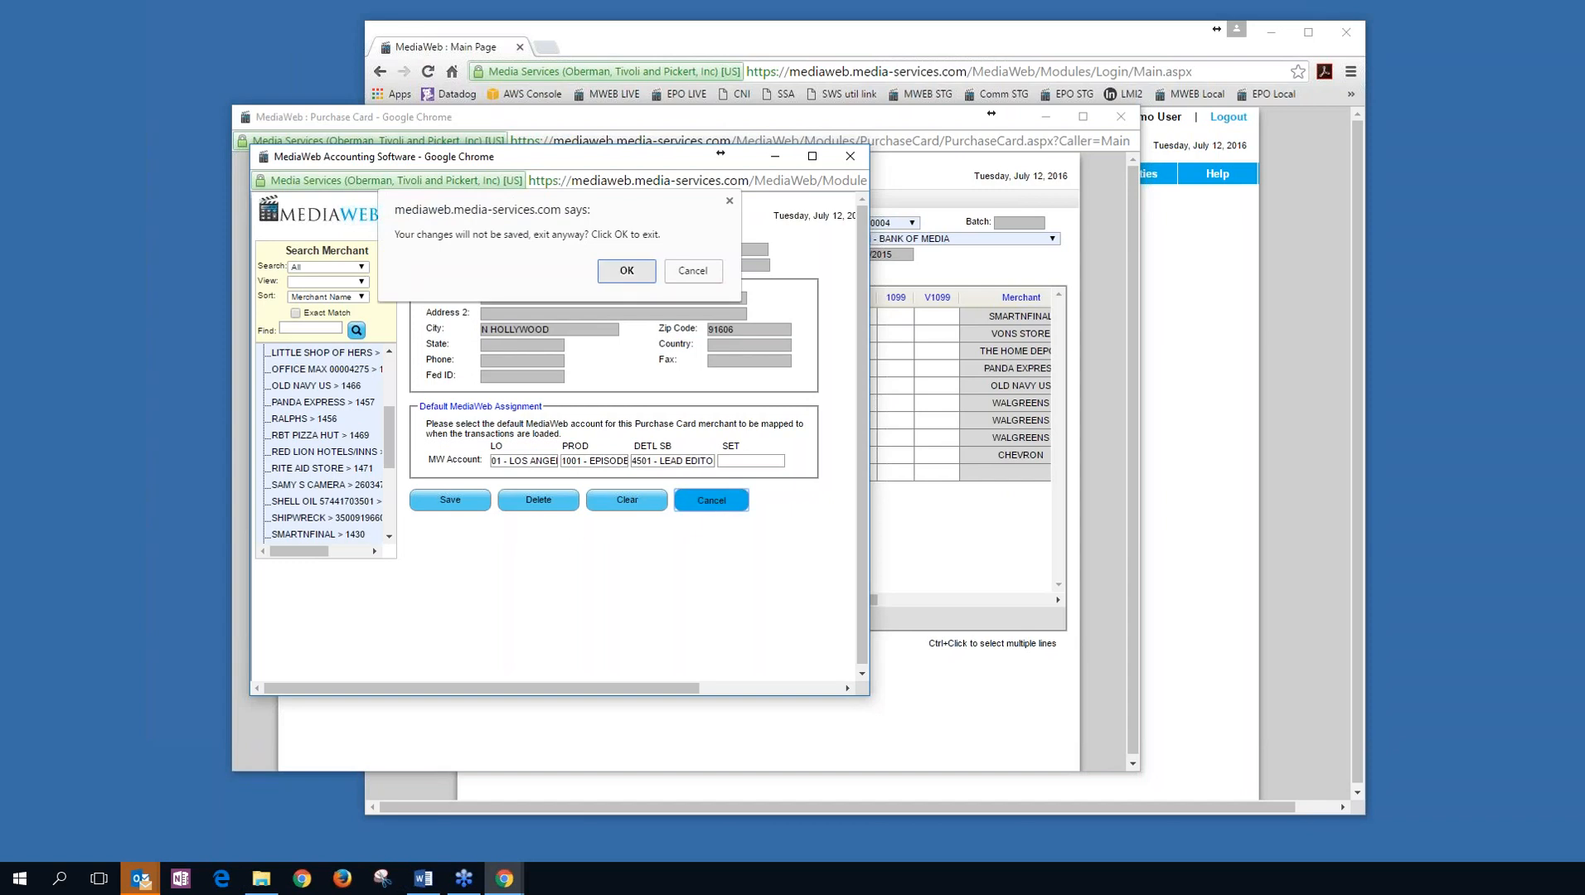
pyautogui.click(629, 271)
pyautogui.click(1120, 116)
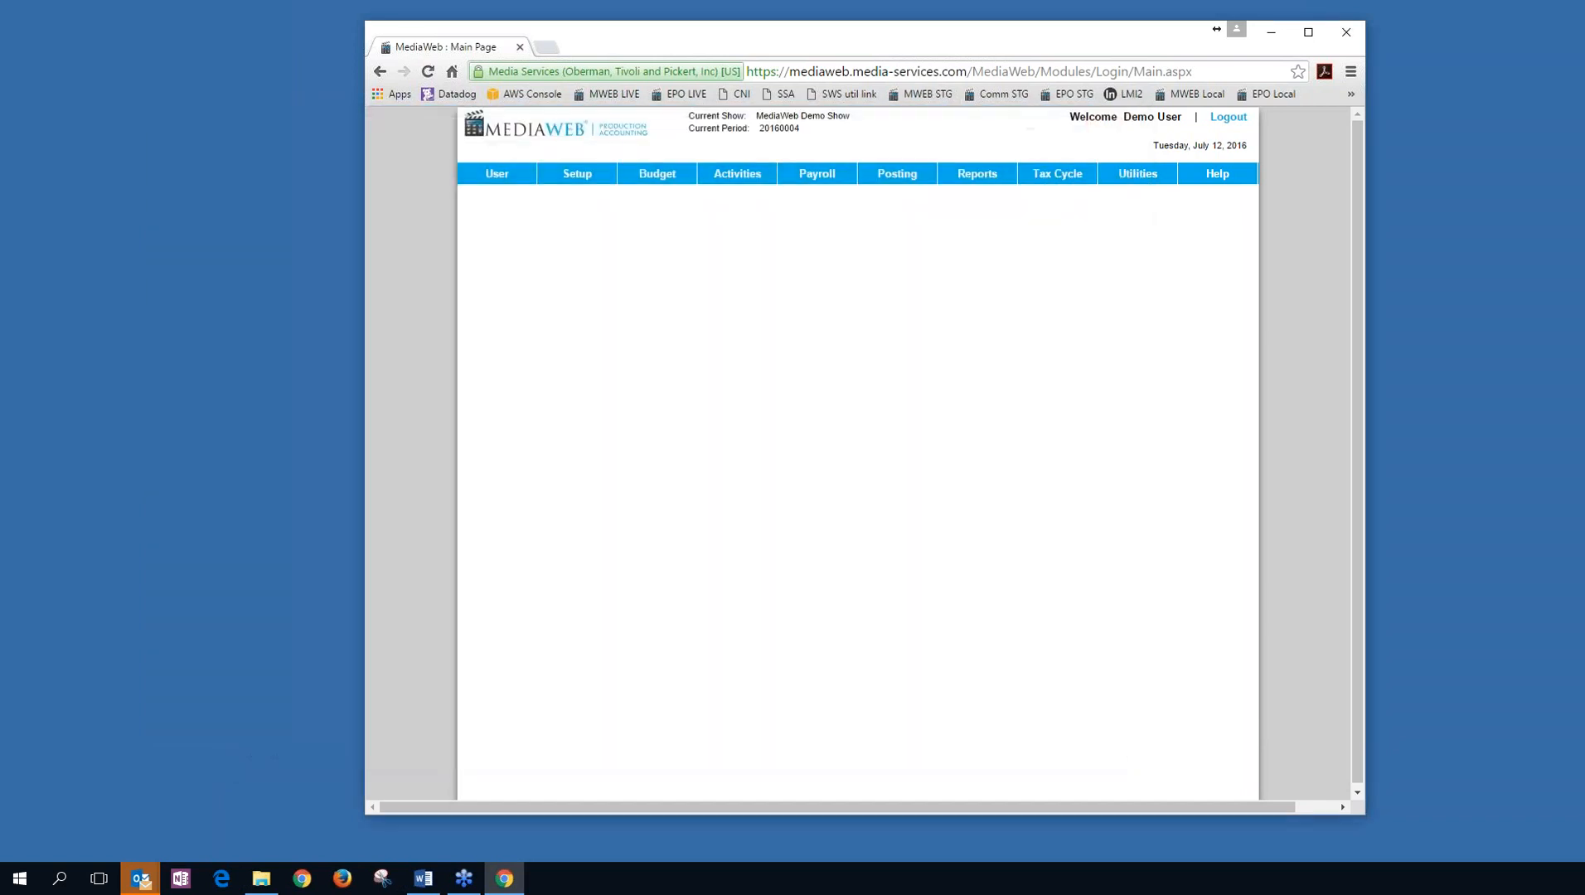
pyautogui.click(750, 192)
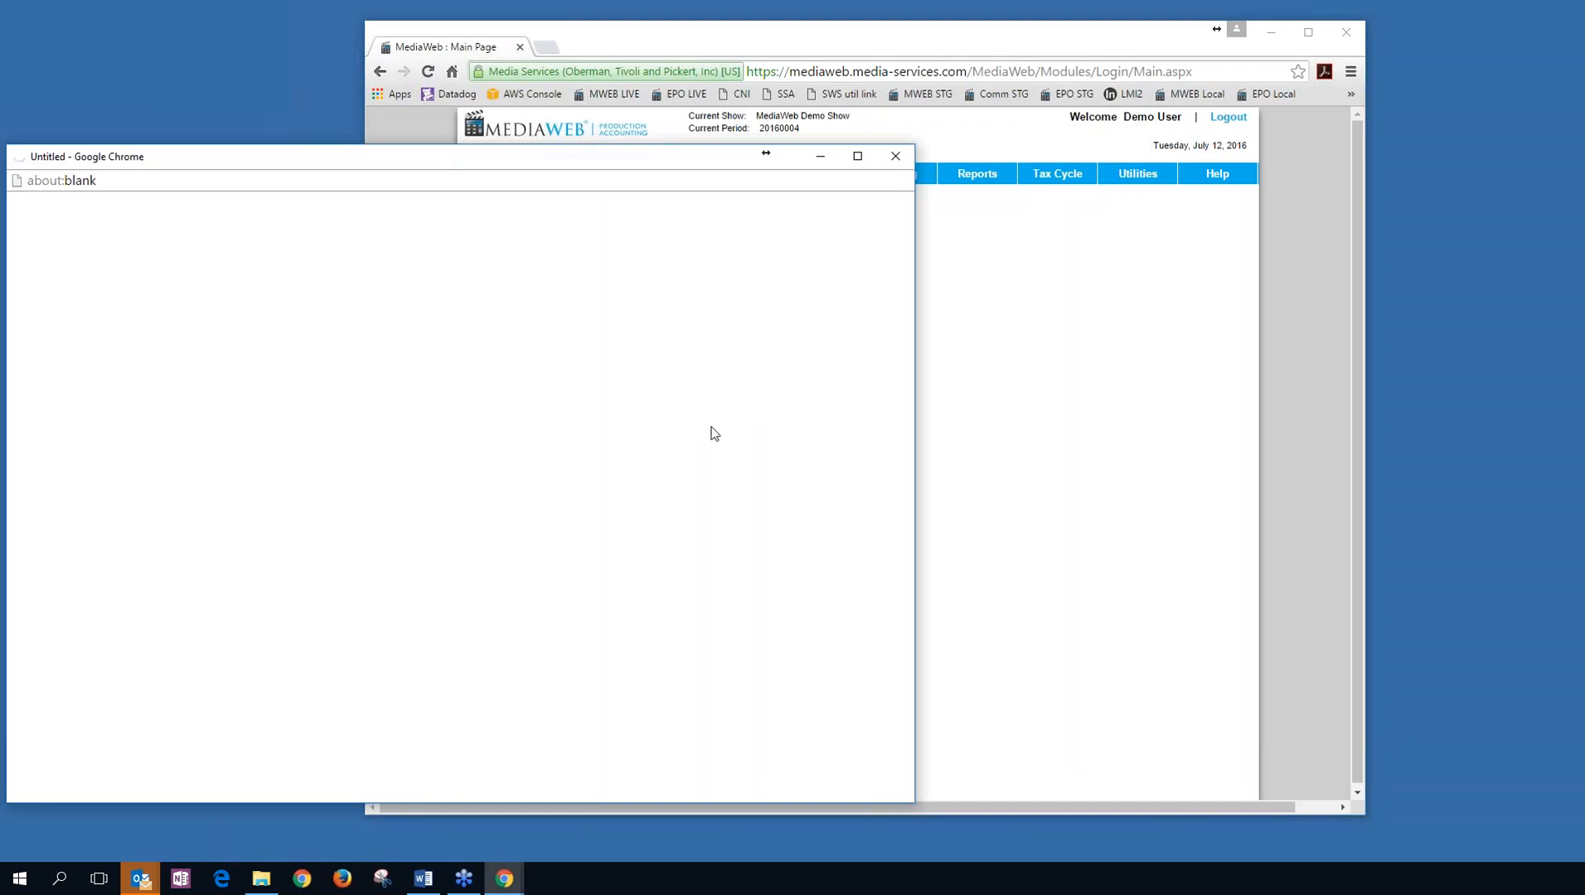
pyautogui.click(65, 370)
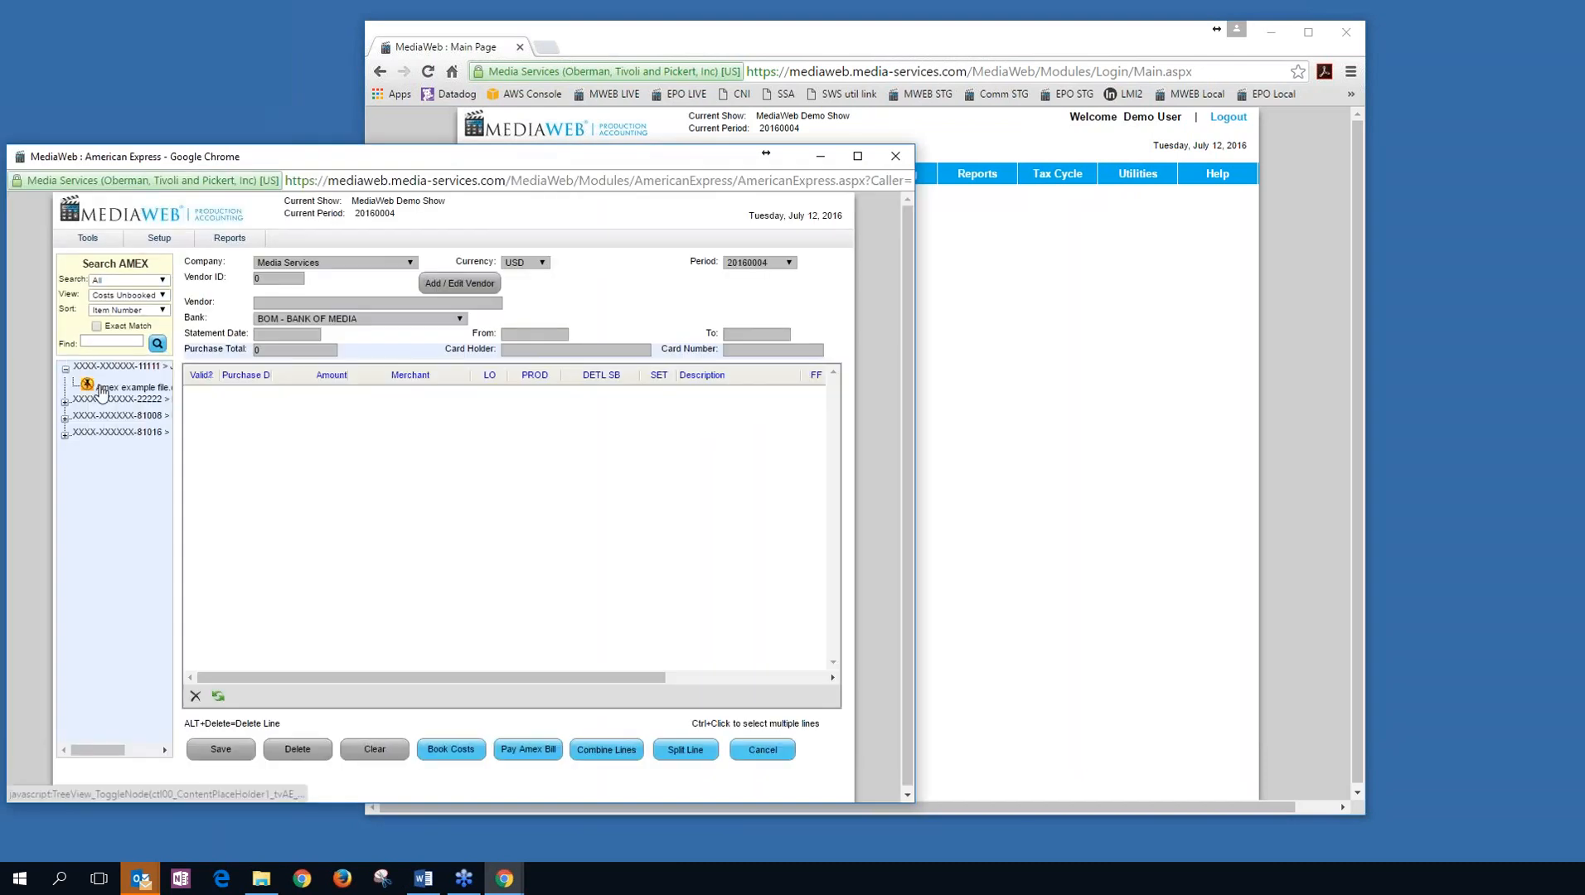
pyautogui.click(112, 388)
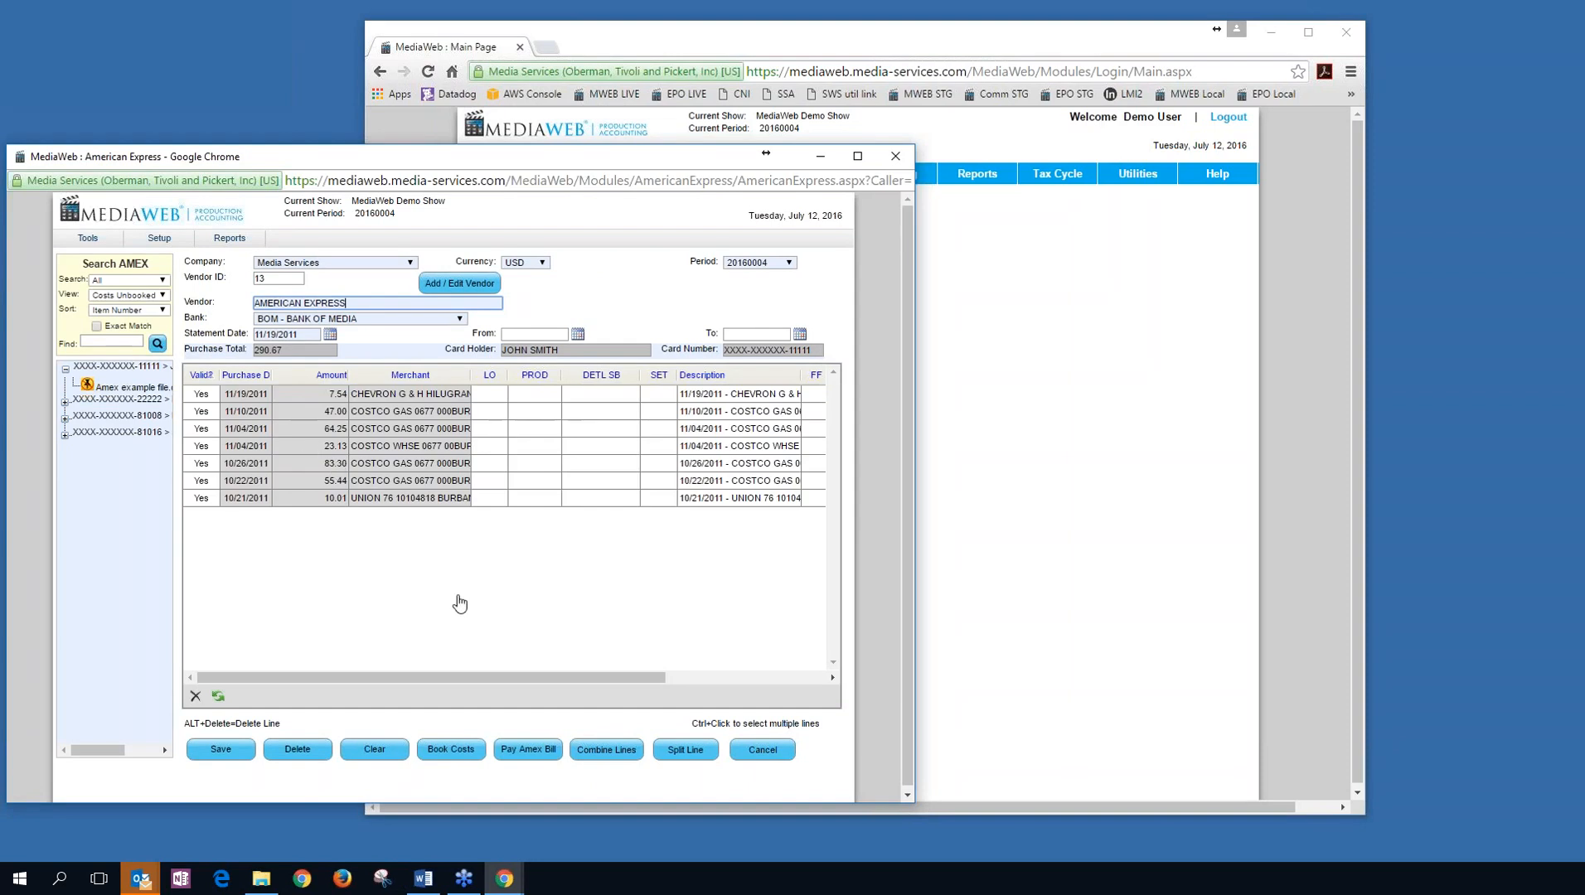
pyautogui.moveTo(486, 160); pyautogui.dragTo(771, 106)
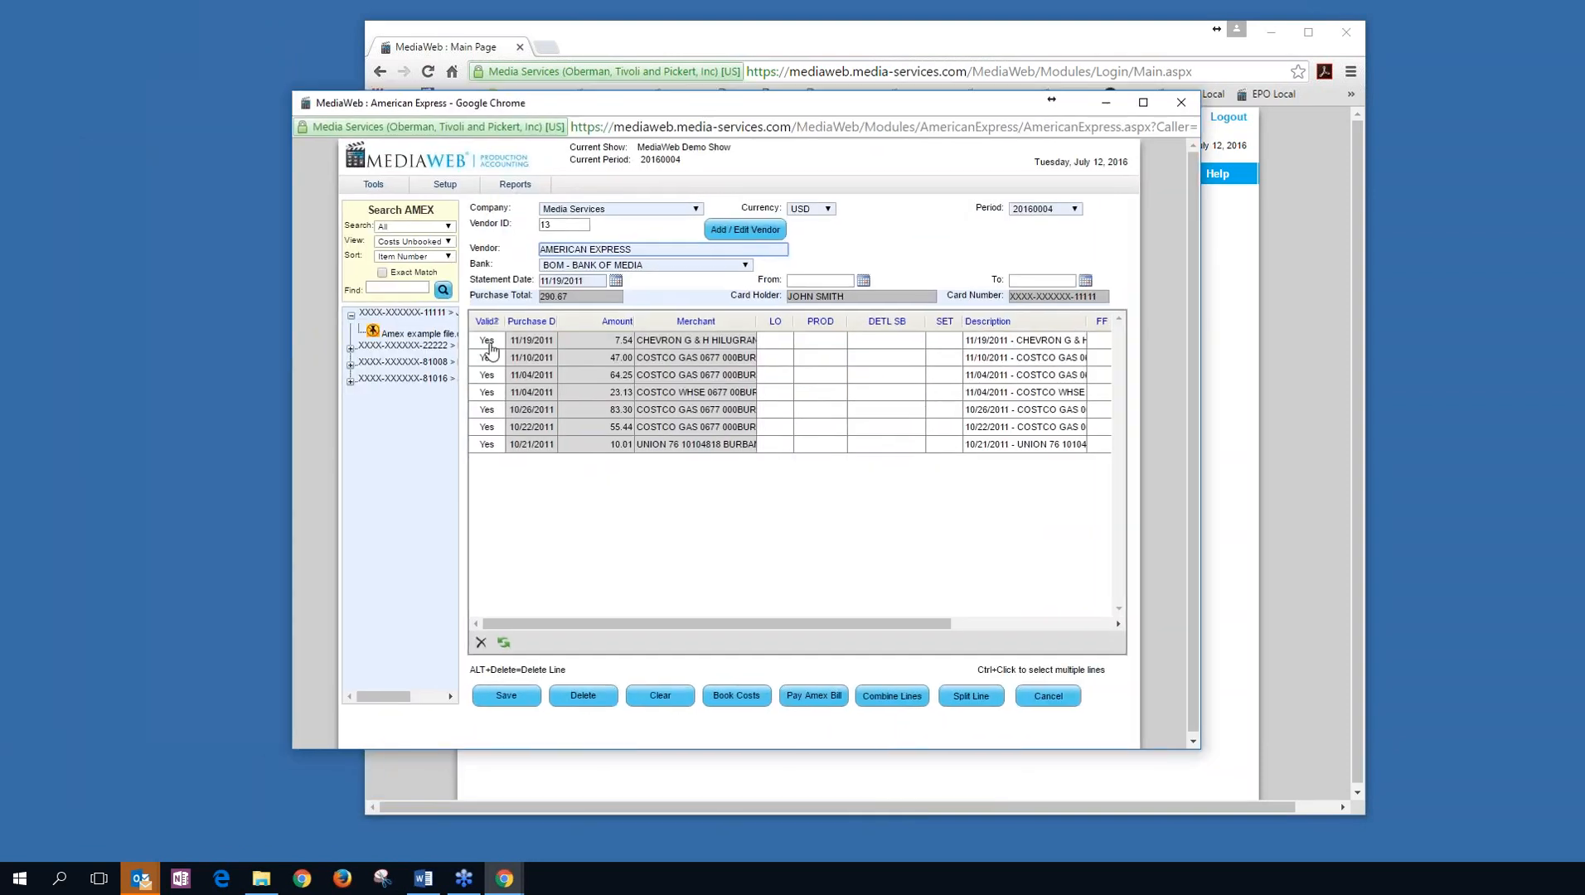
pyautogui.click(486, 395)
pyautogui.click(487, 394)
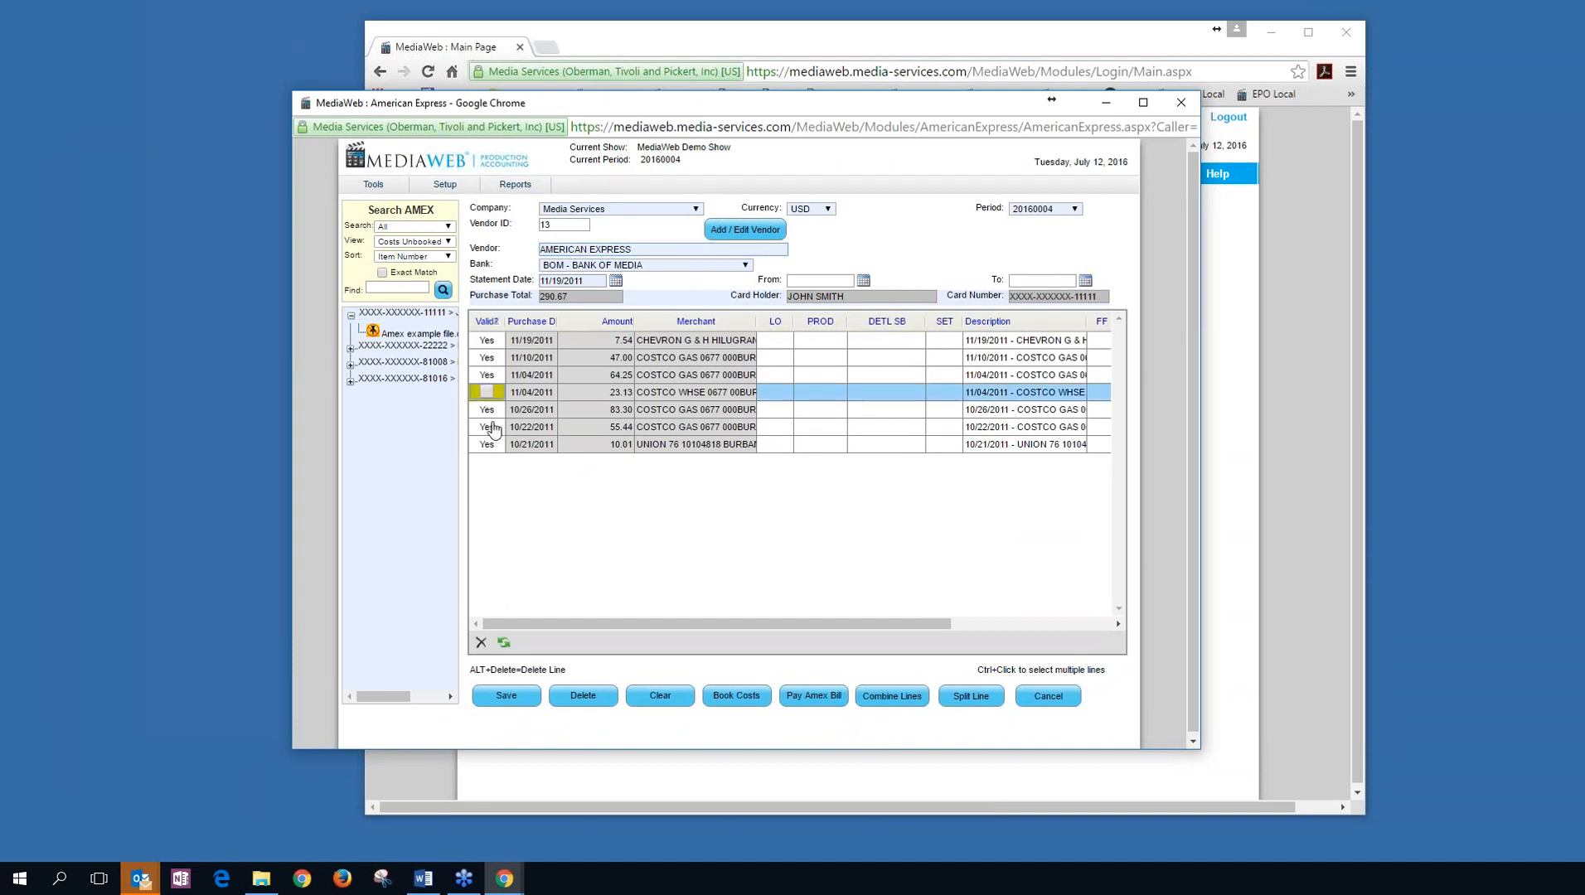
pyautogui.click(811, 392)
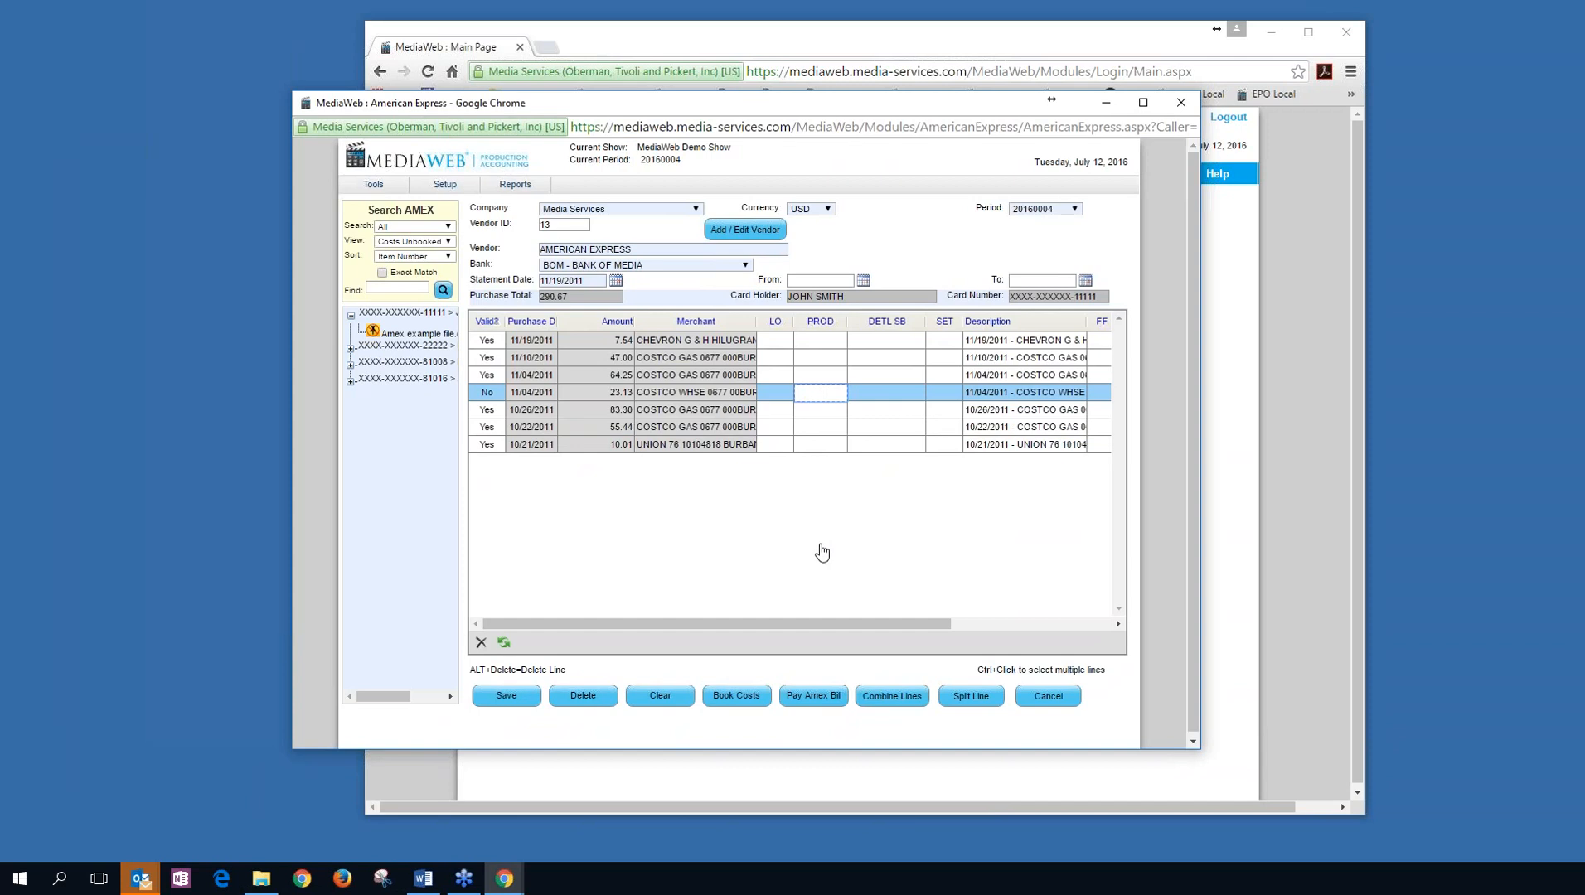
pyautogui.click(1047, 696)
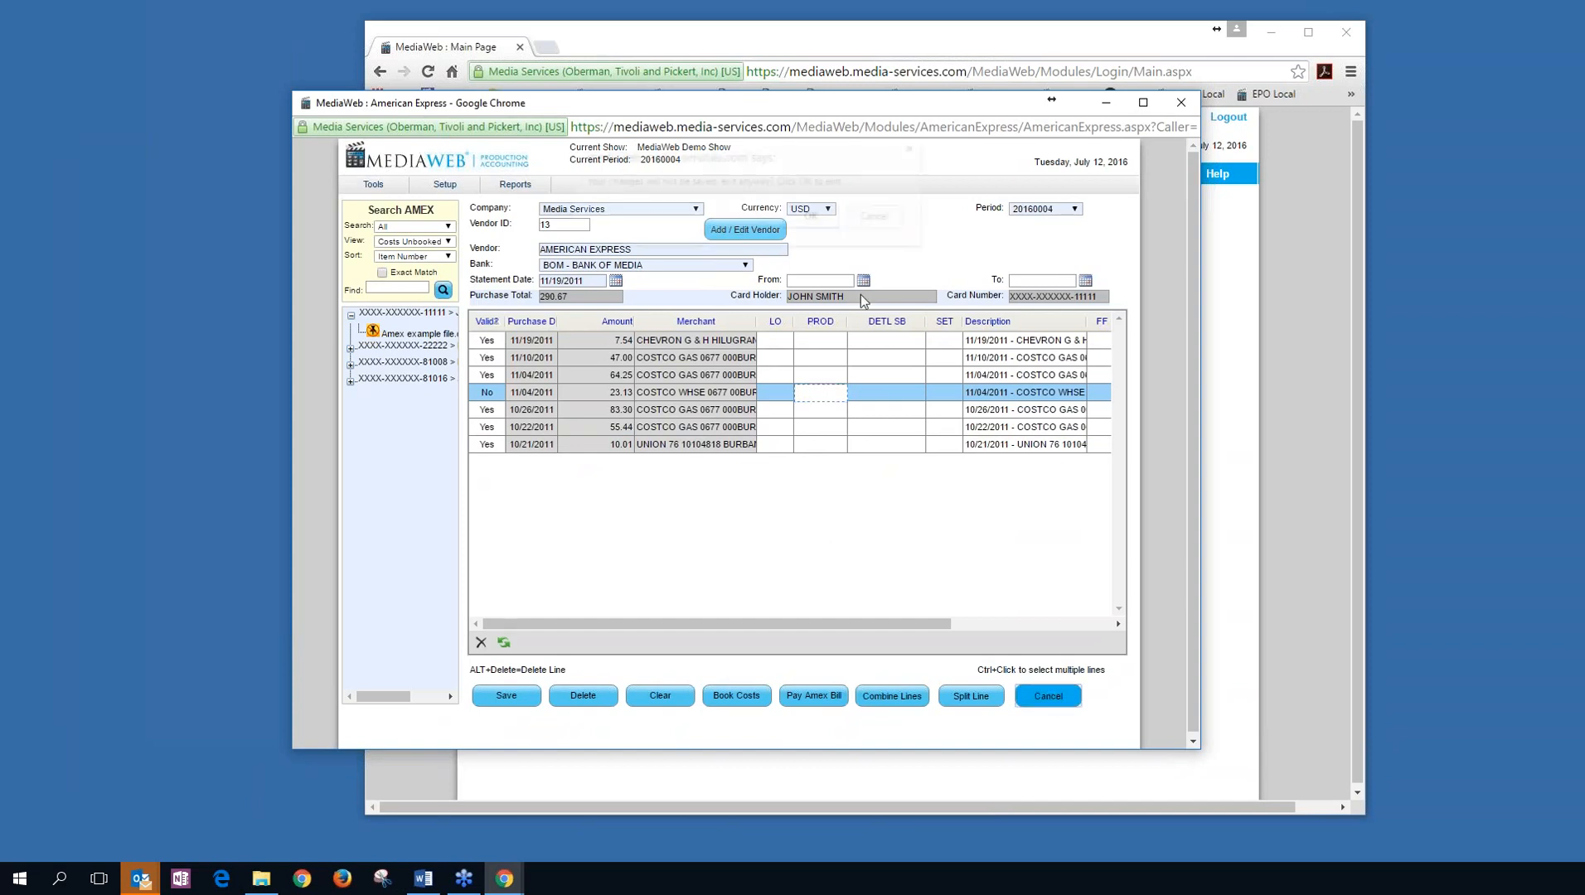
pyautogui.click(804, 221)
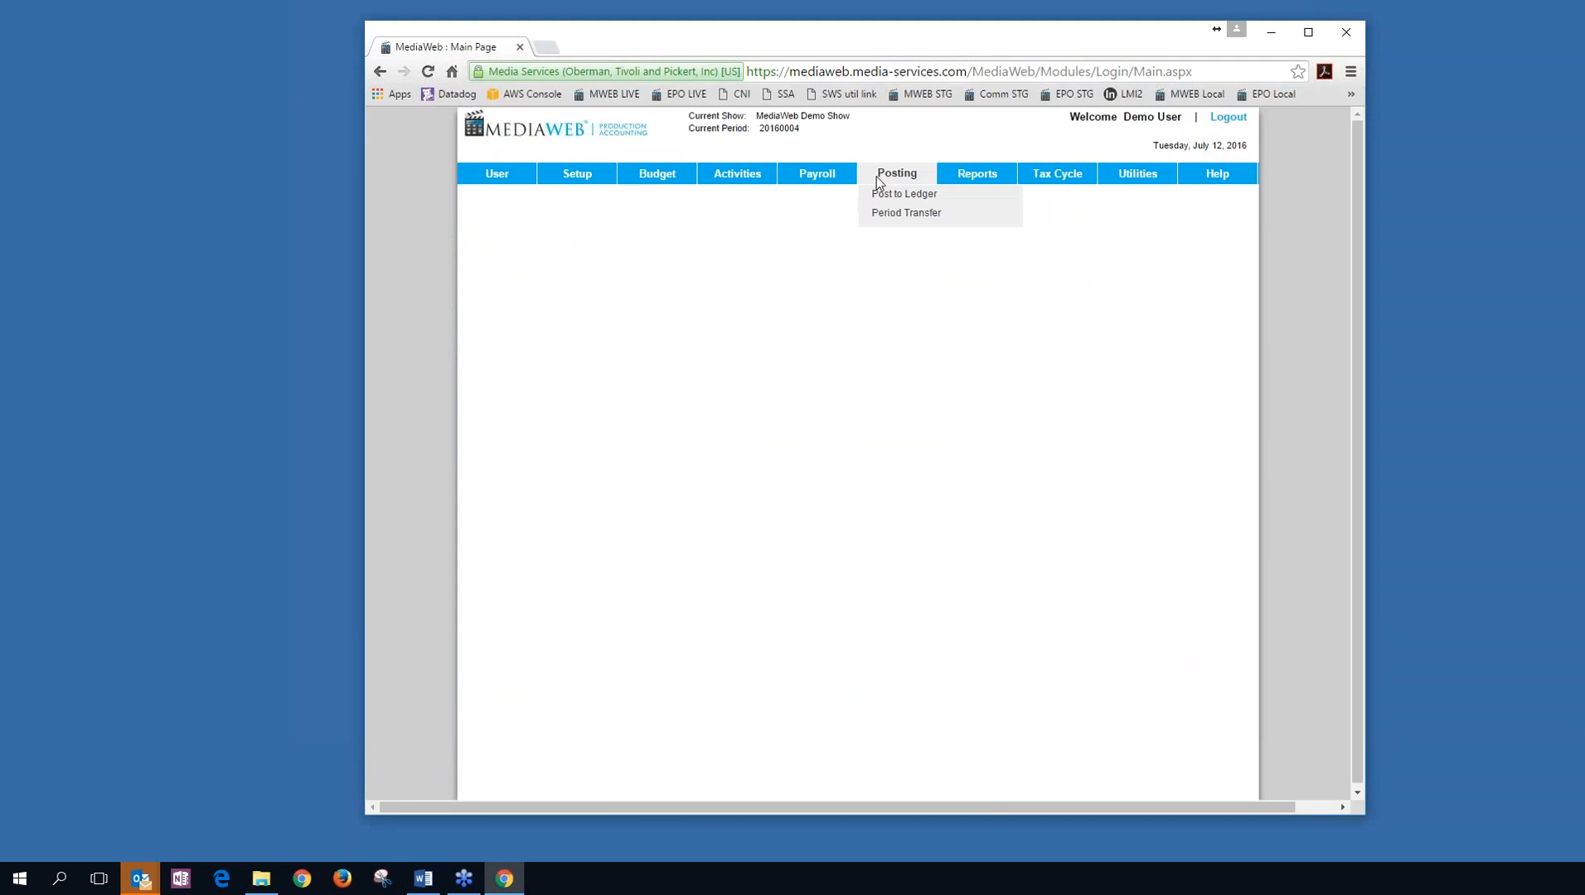
# Open Post to Ledger and browse the AP invoice, check and journal filters before showing all.
pyautogui.click(878, 197)
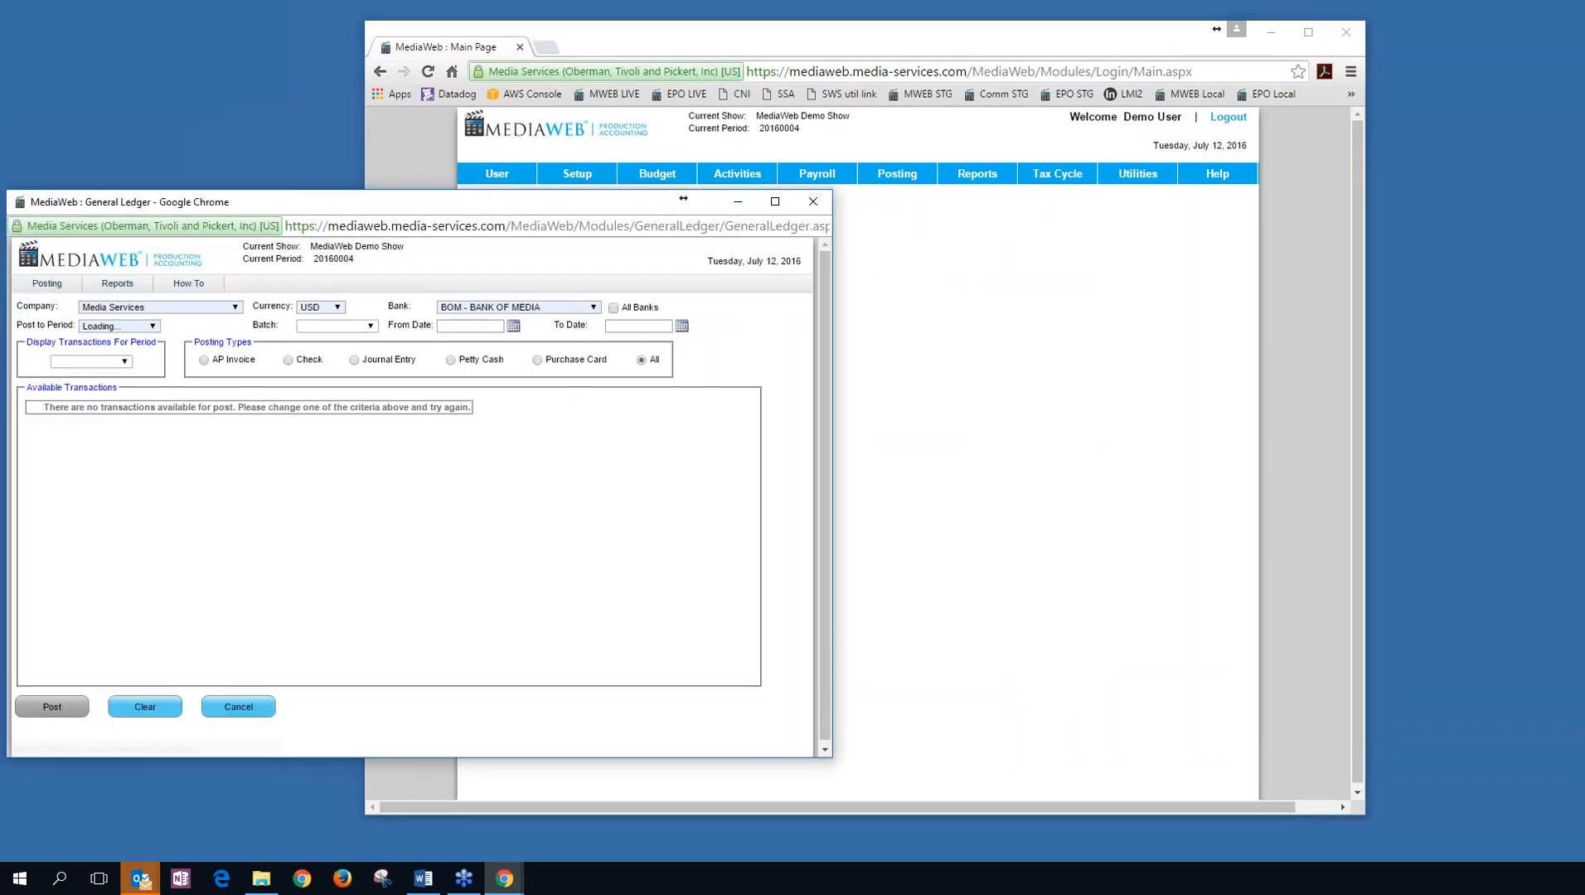
pyautogui.moveTo(683, 197); pyautogui.dragTo(1030, 112)
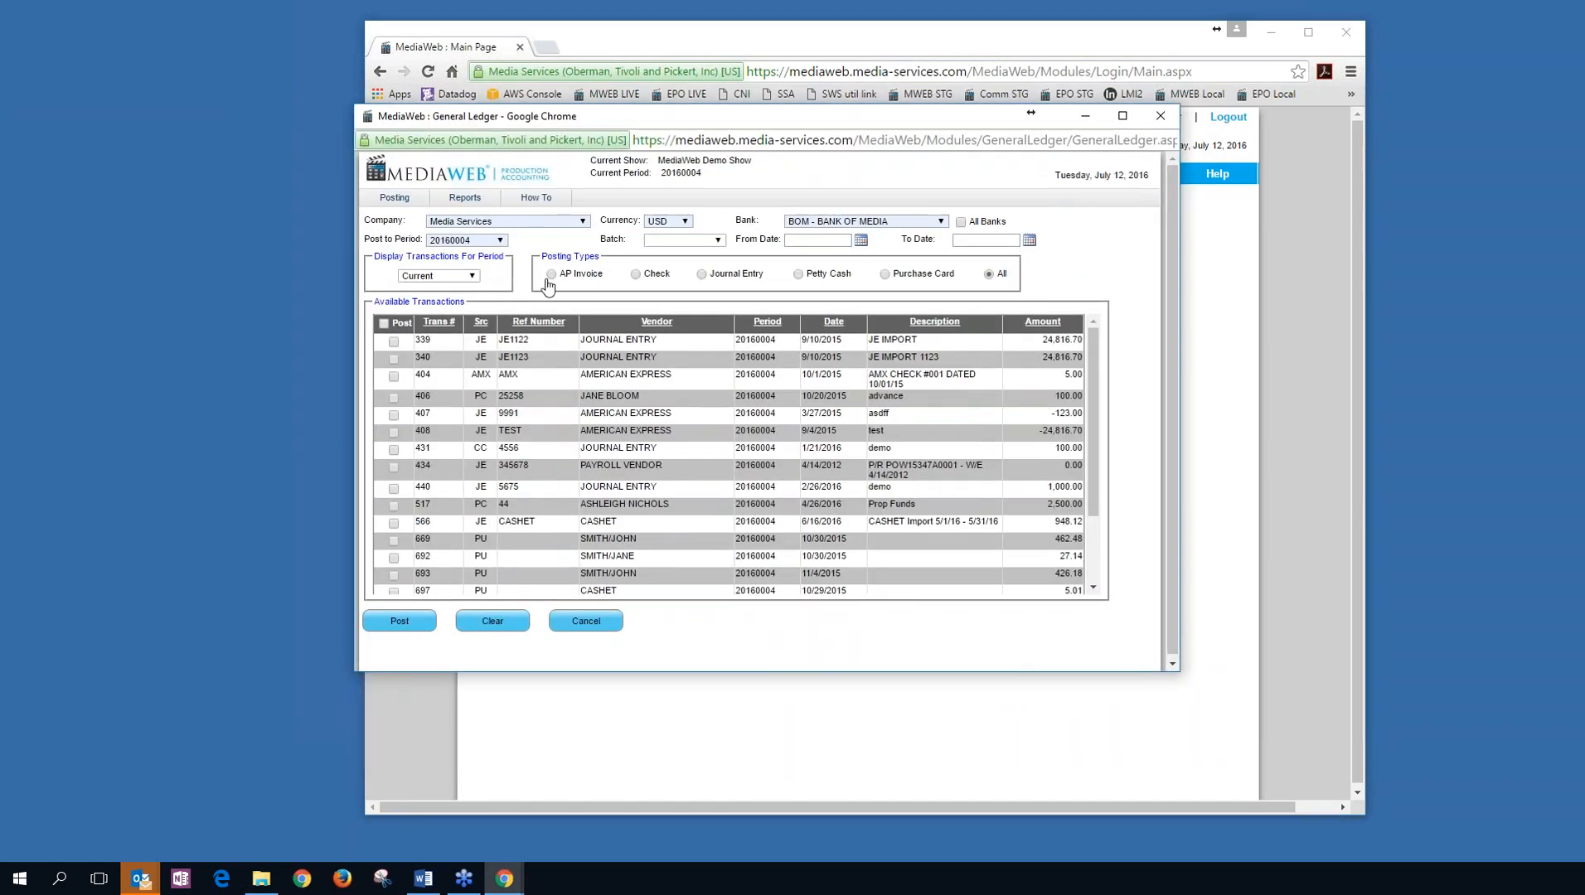
pyautogui.click(551, 274)
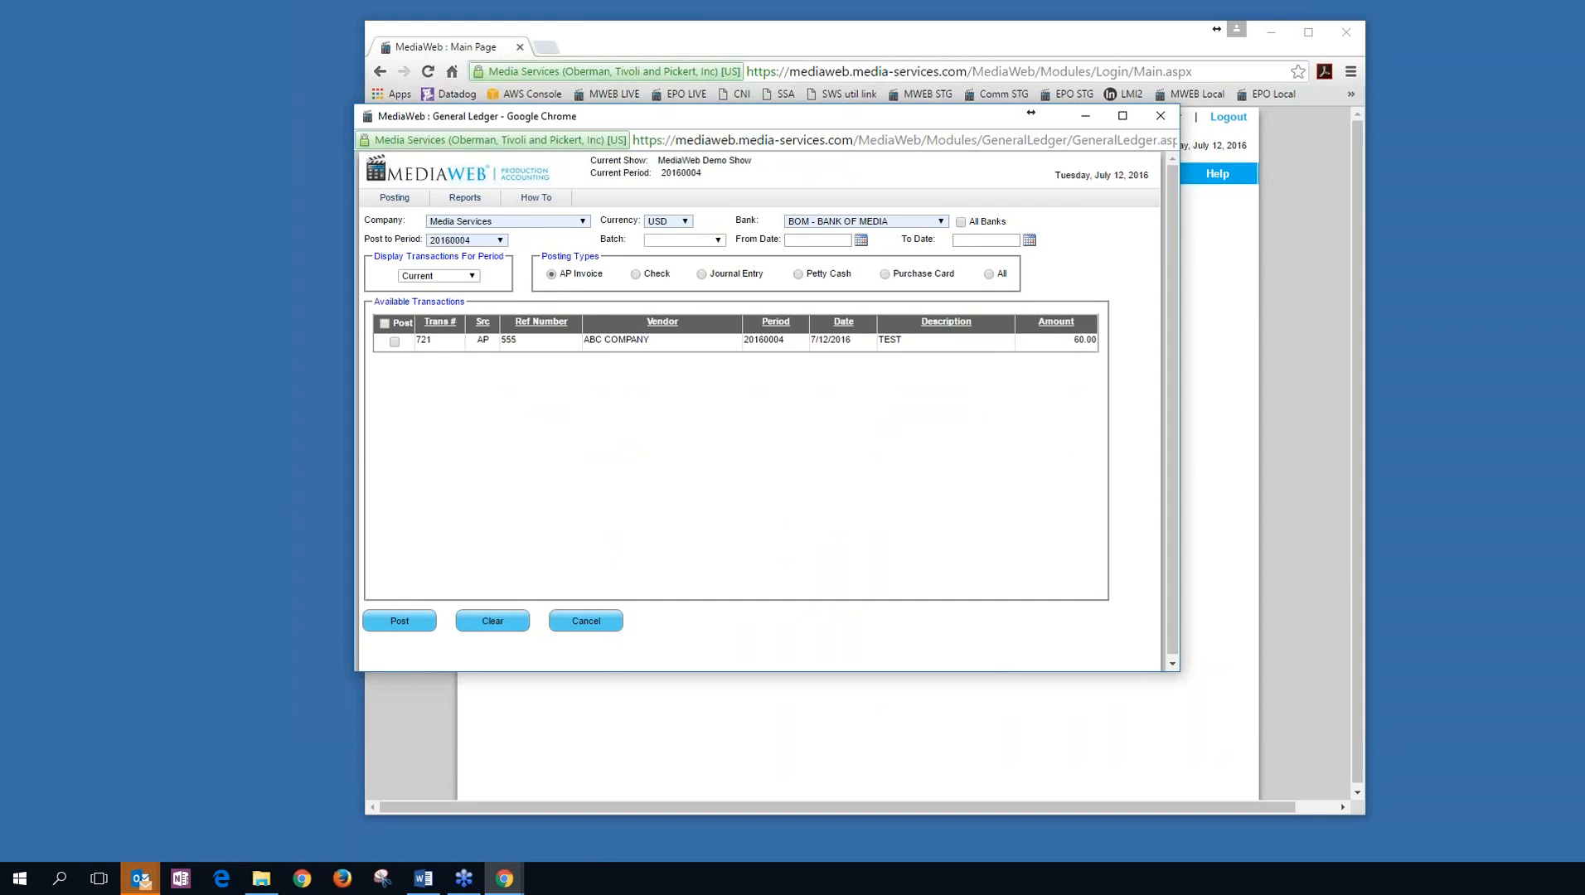
pyautogui.click(635, 274)
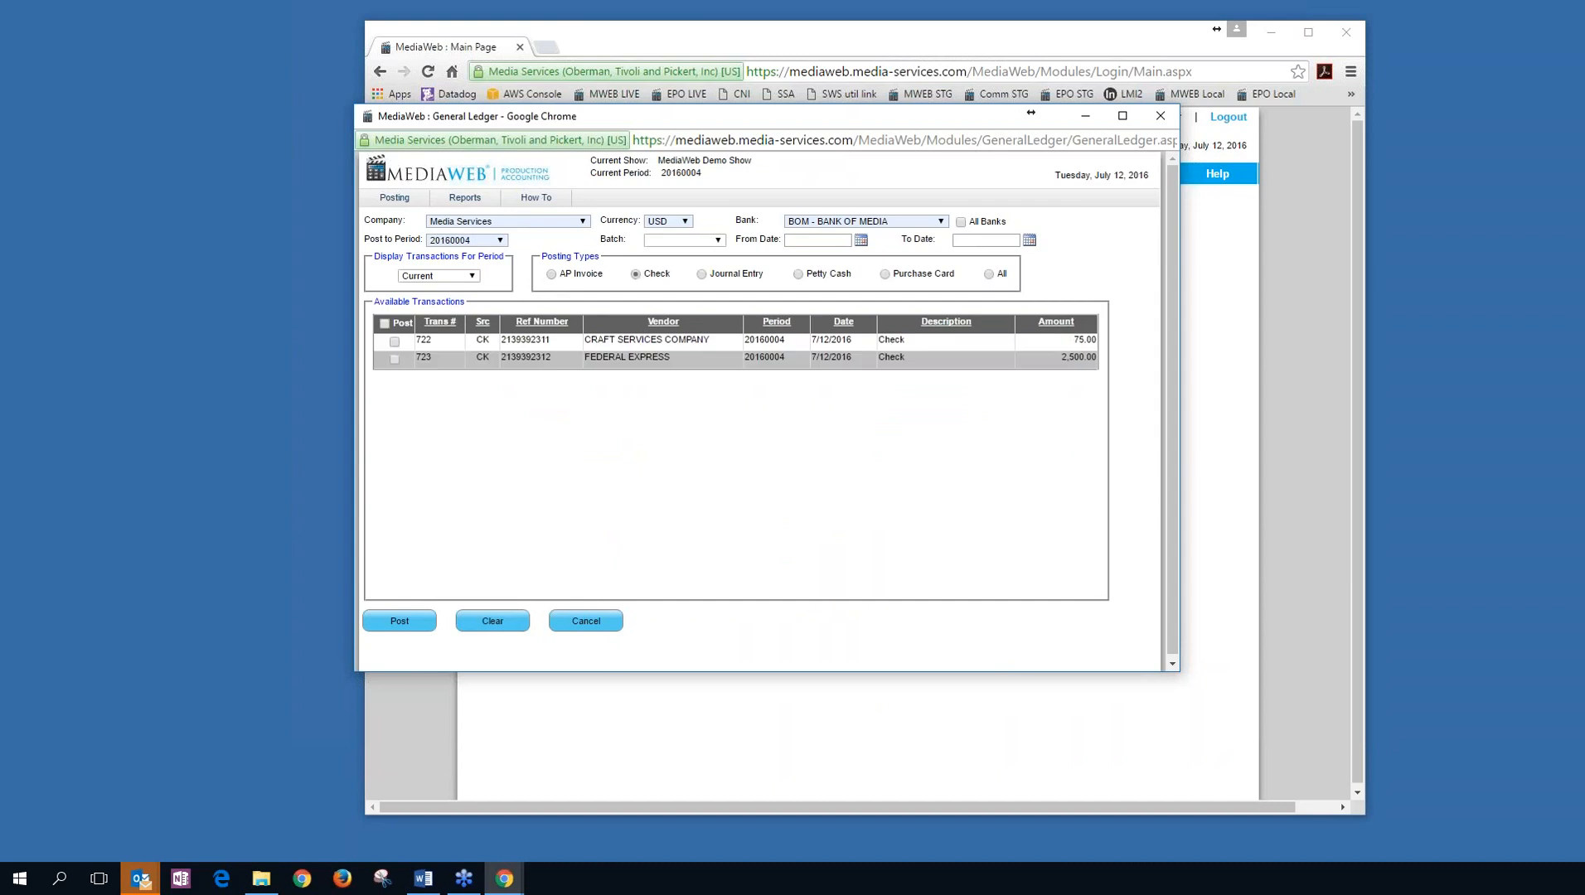
pyautogui.click(701, 274)
pyautogui.click(989, 275)
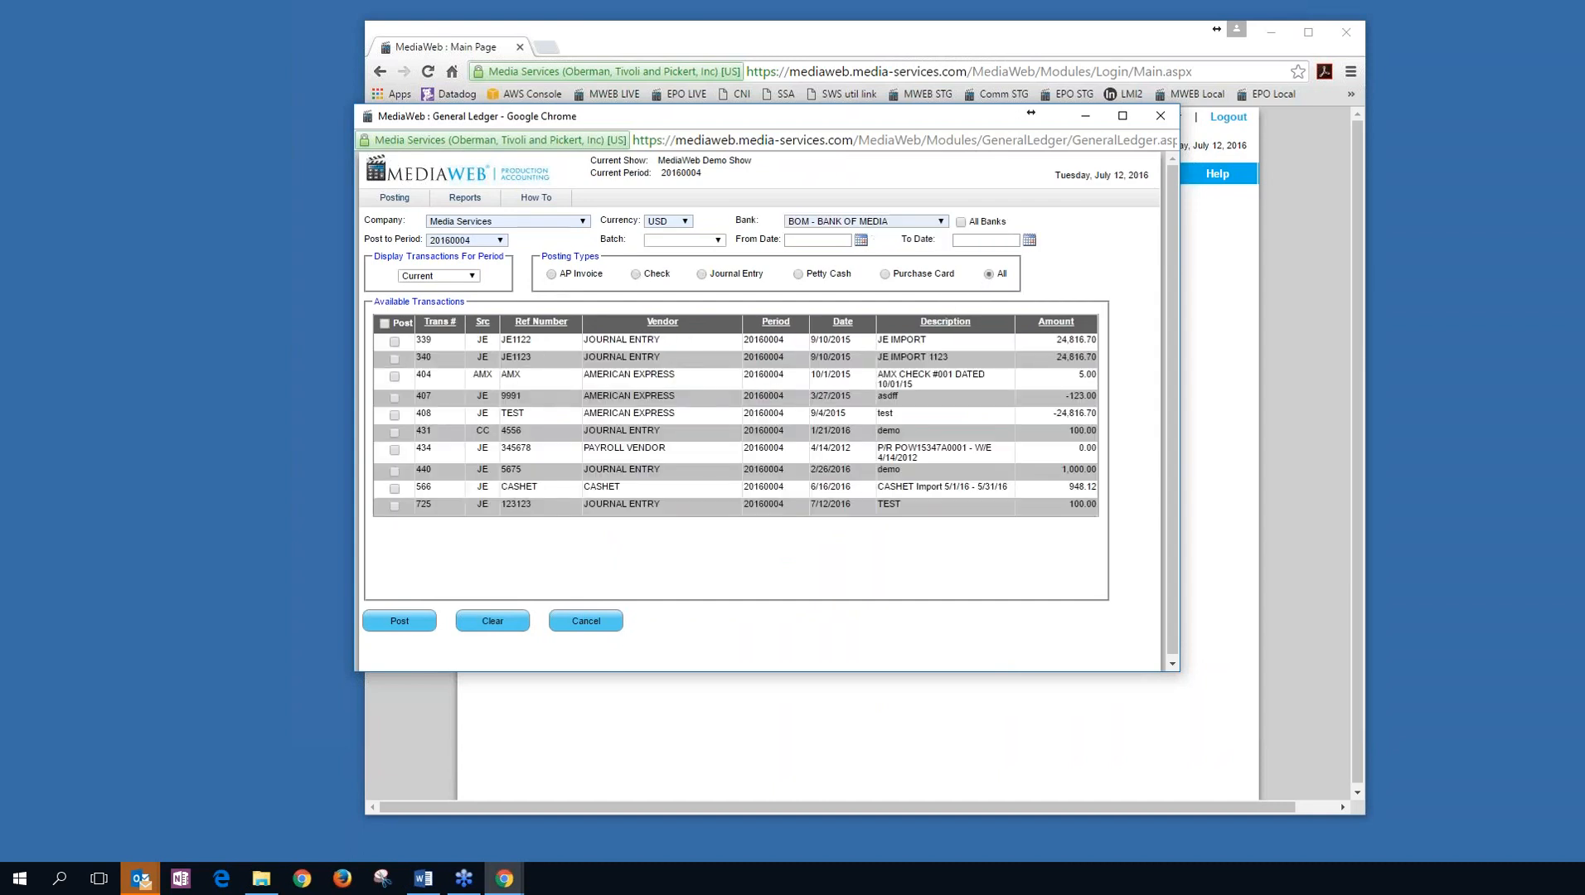
# Keep posting period 20160004 and set Display Transactions For Period to All.
pyautogui.click(501, 241)
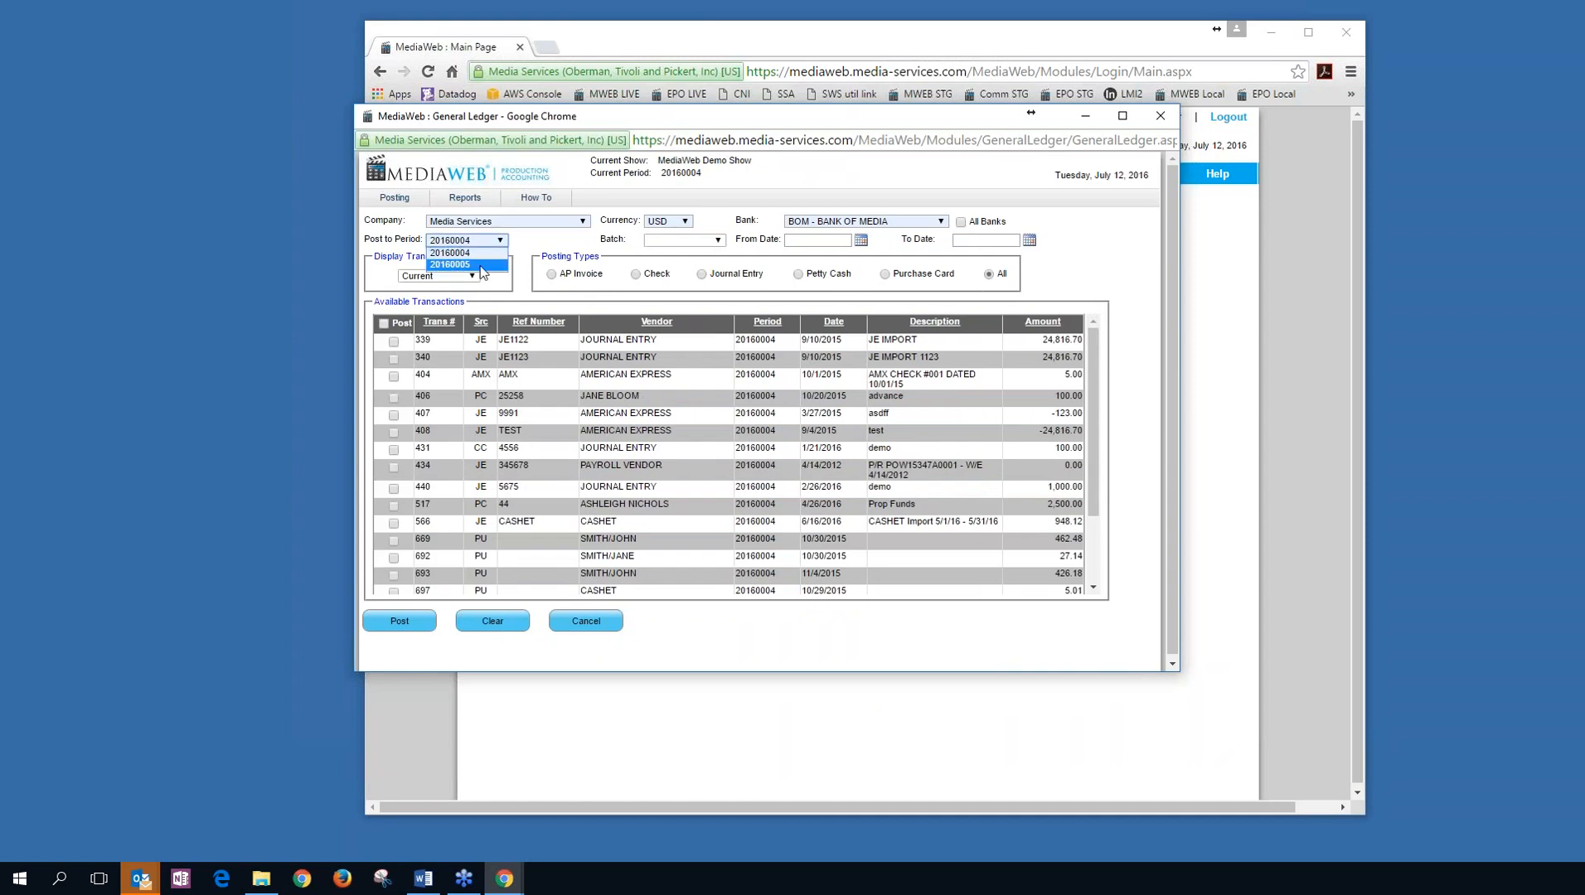
pyautogui.click(561, 247)
pyautogui.click(474, 276)
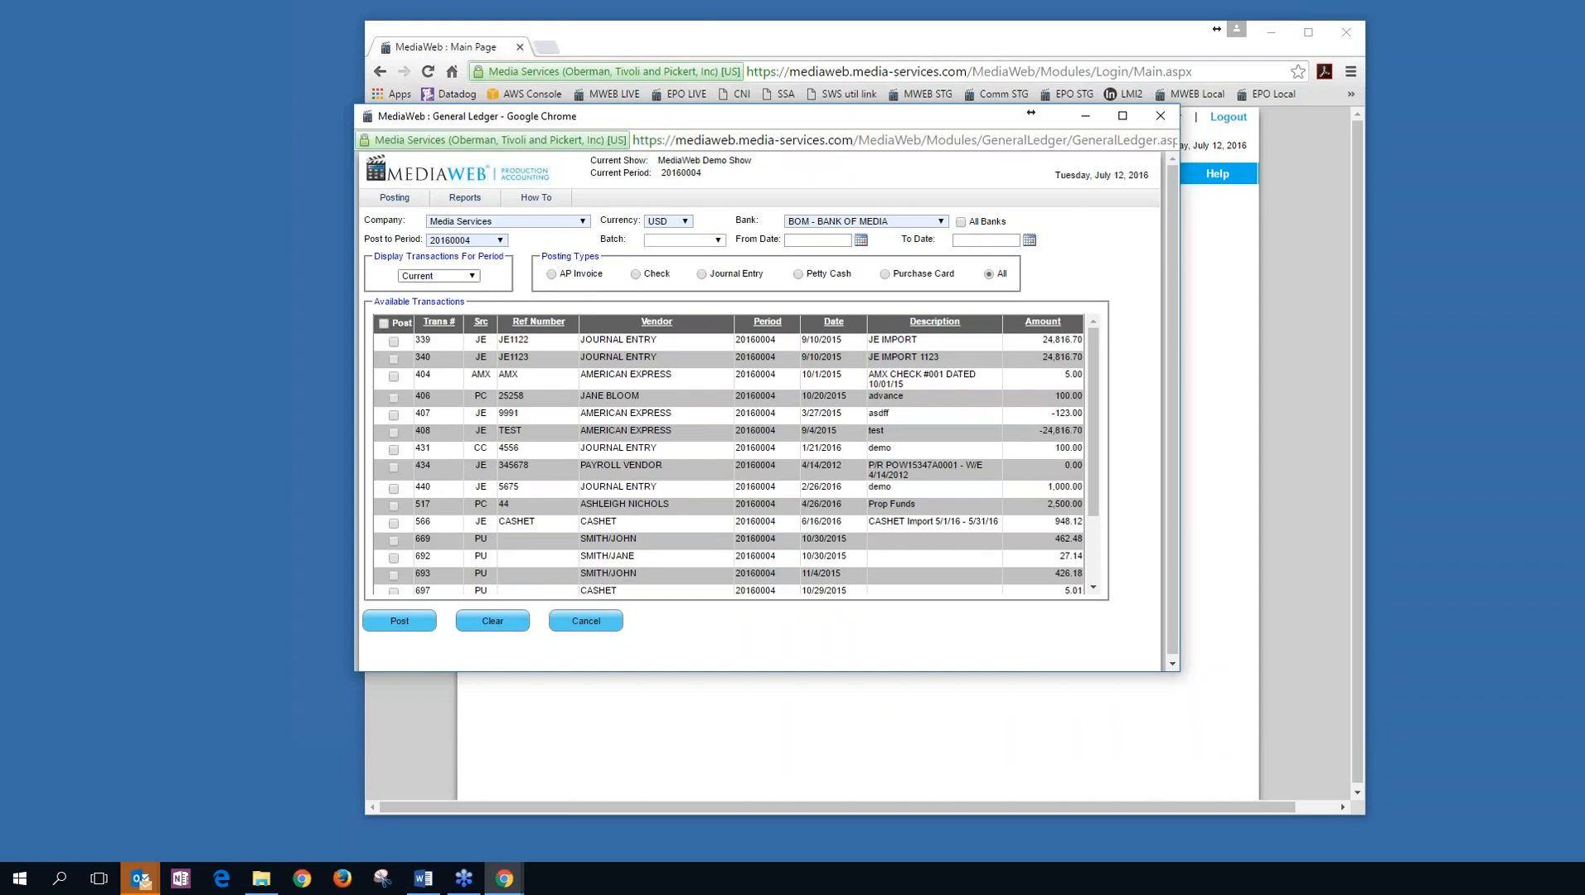
pyautogui.click(472, 278)
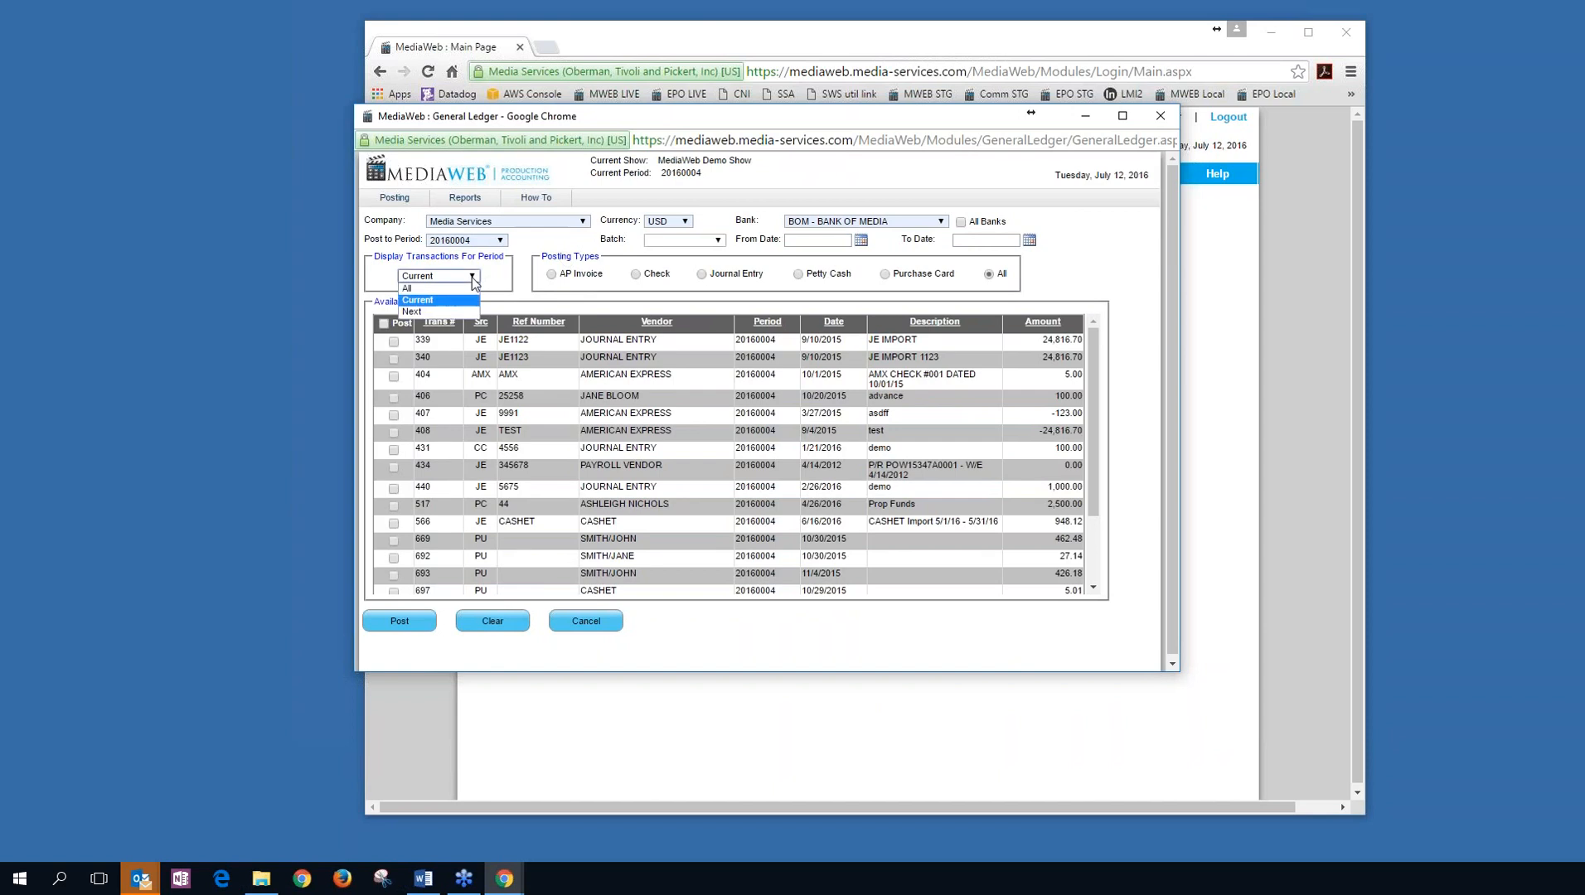
pyautogui.click(437, 310)
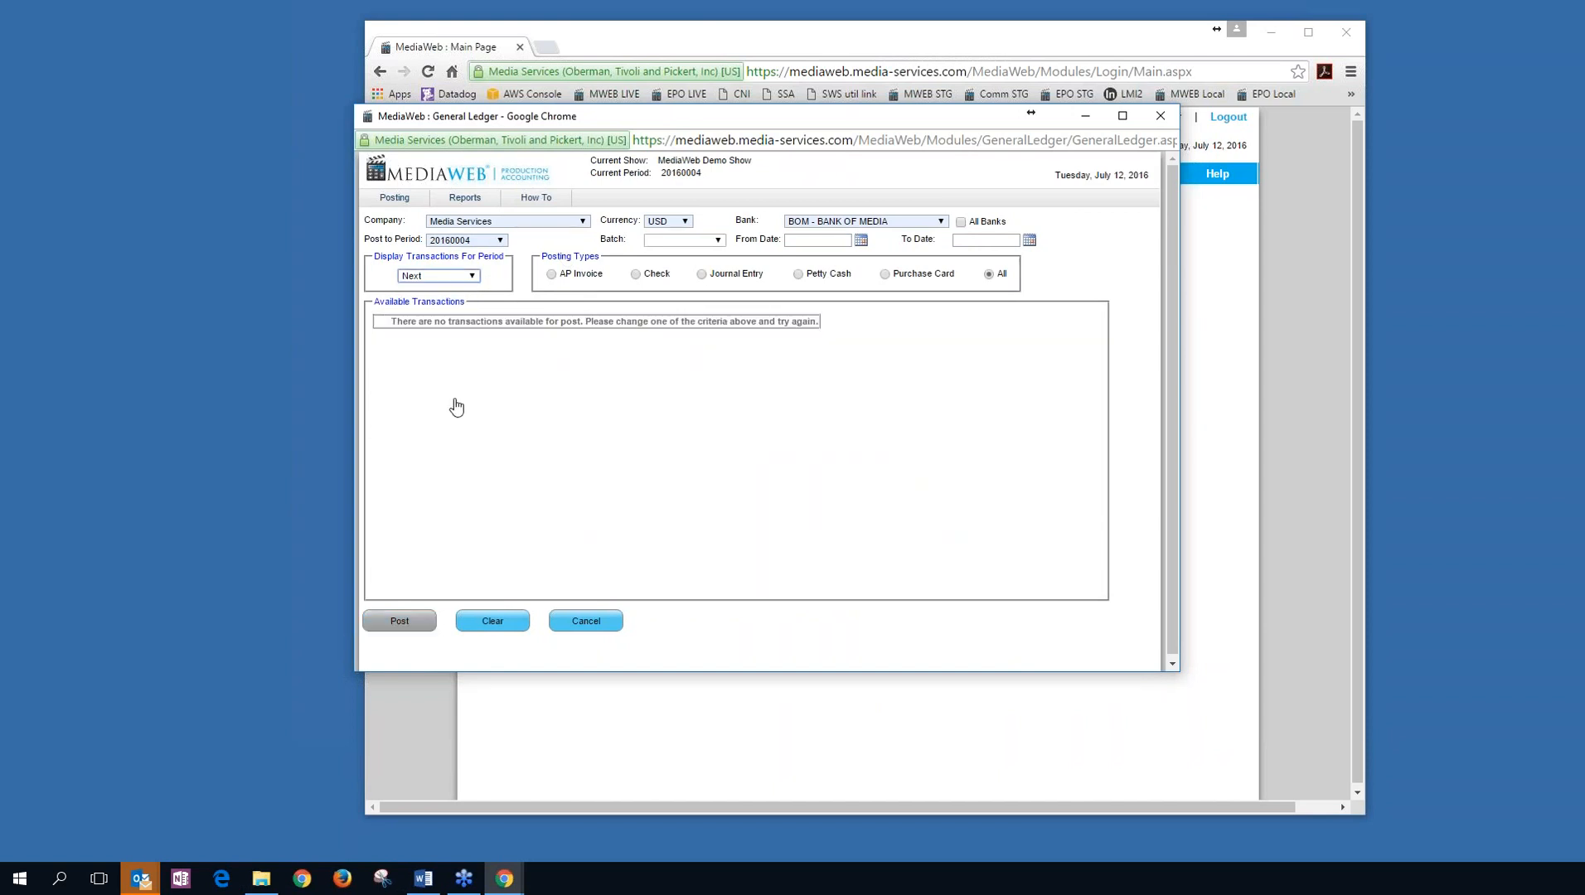
pyautogui.click(470, 276)
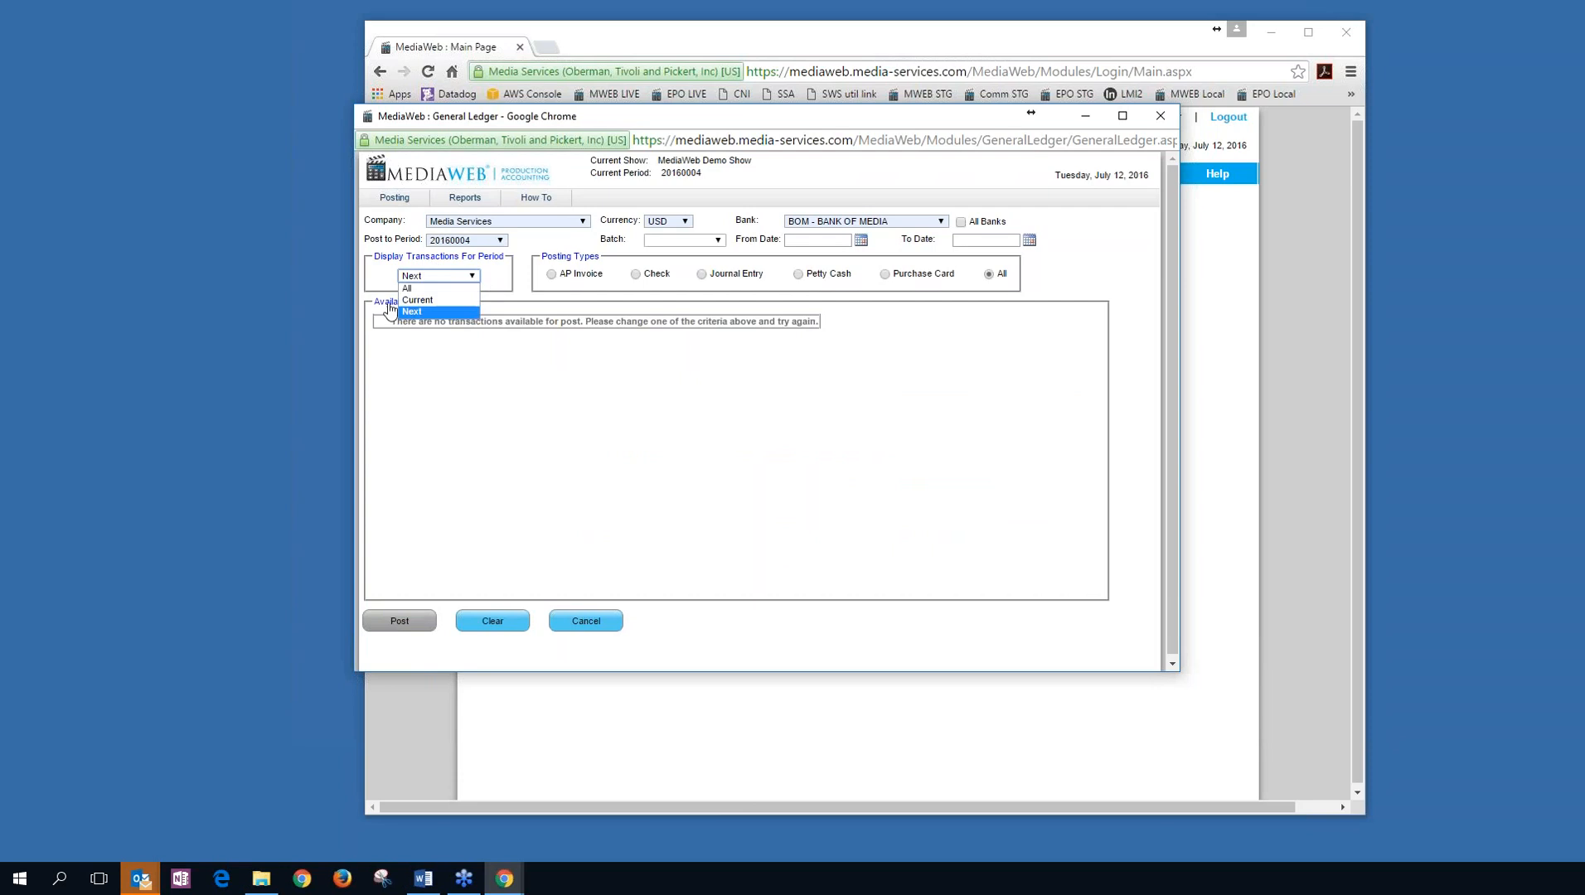
pyautogui.click(417, 289)
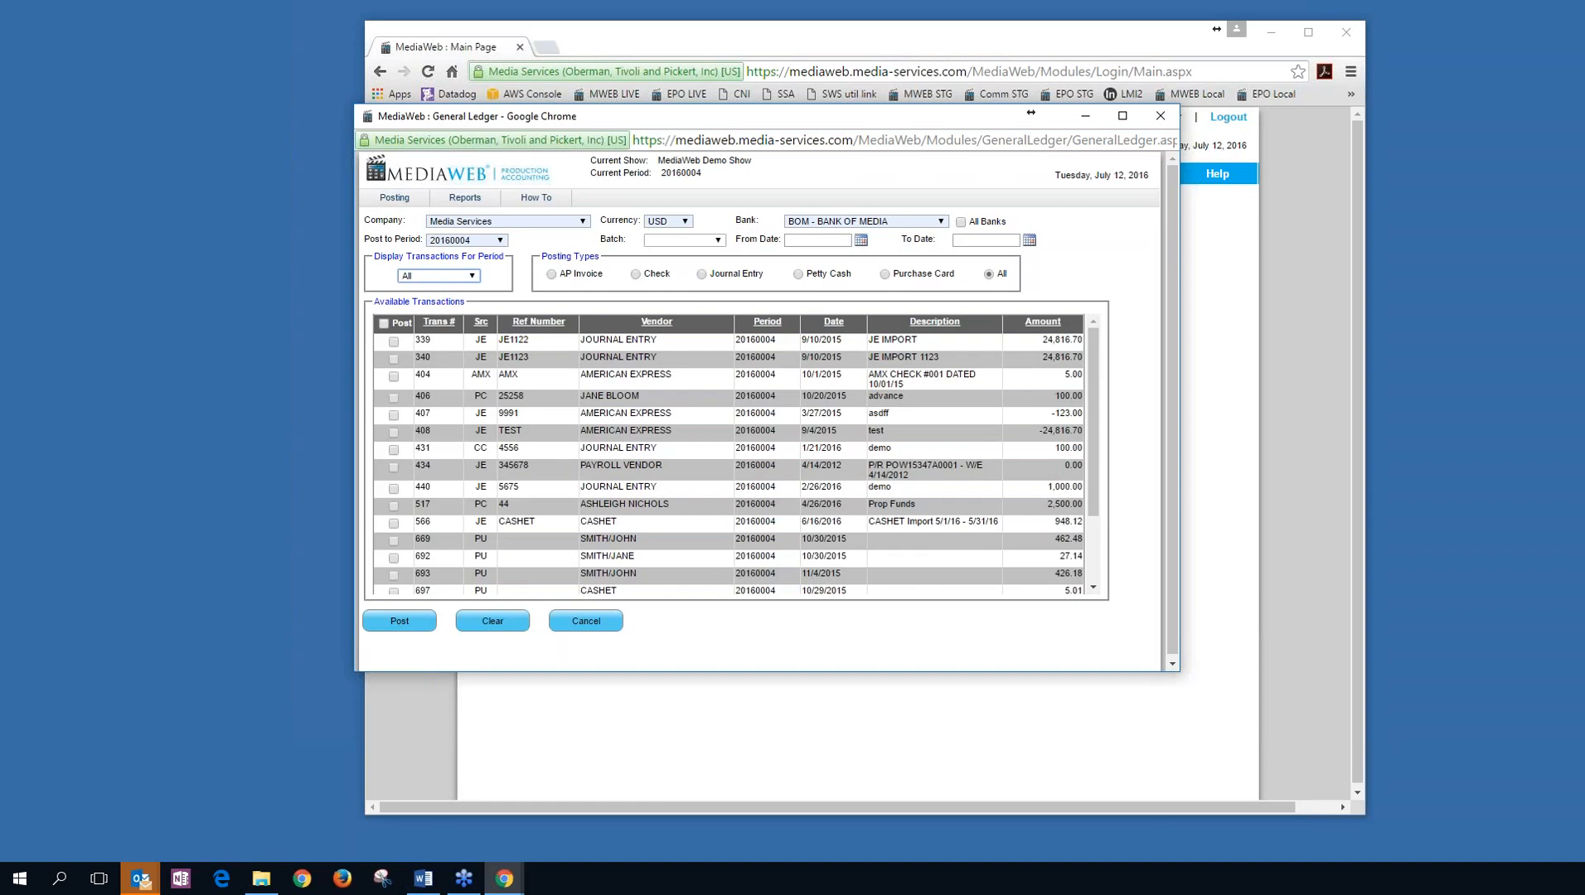
# Post transactions 404 and 406 to the ledger and confirm the success message.
pyautogui.click(394, 377)
pyautogui.click(394, 397)
pyautogui.click(398, 620)
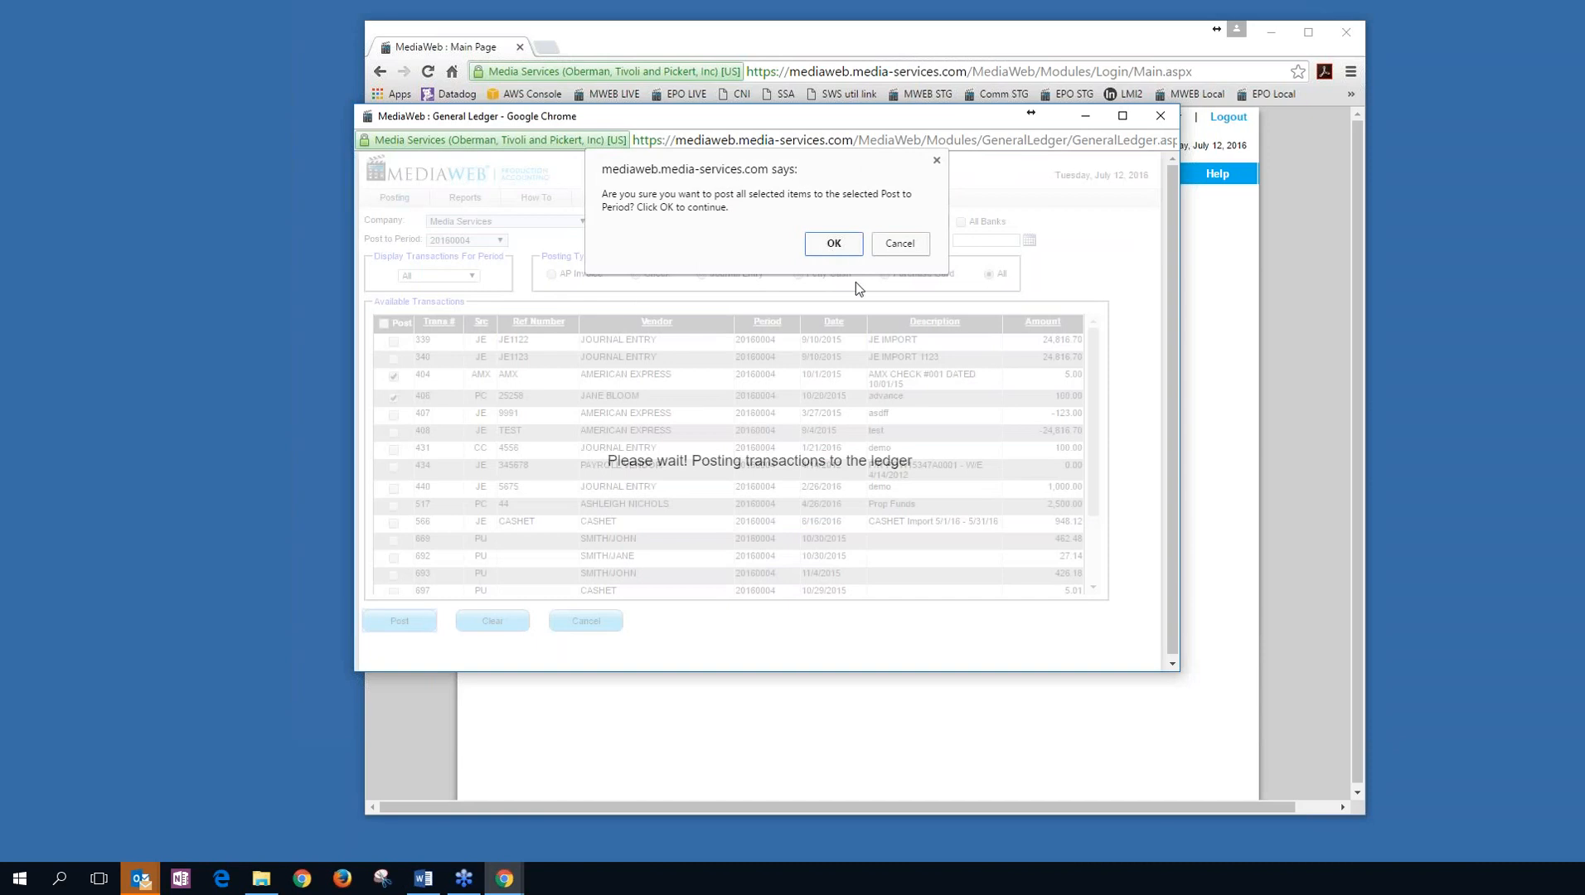
pyautogui.click(833, 244)
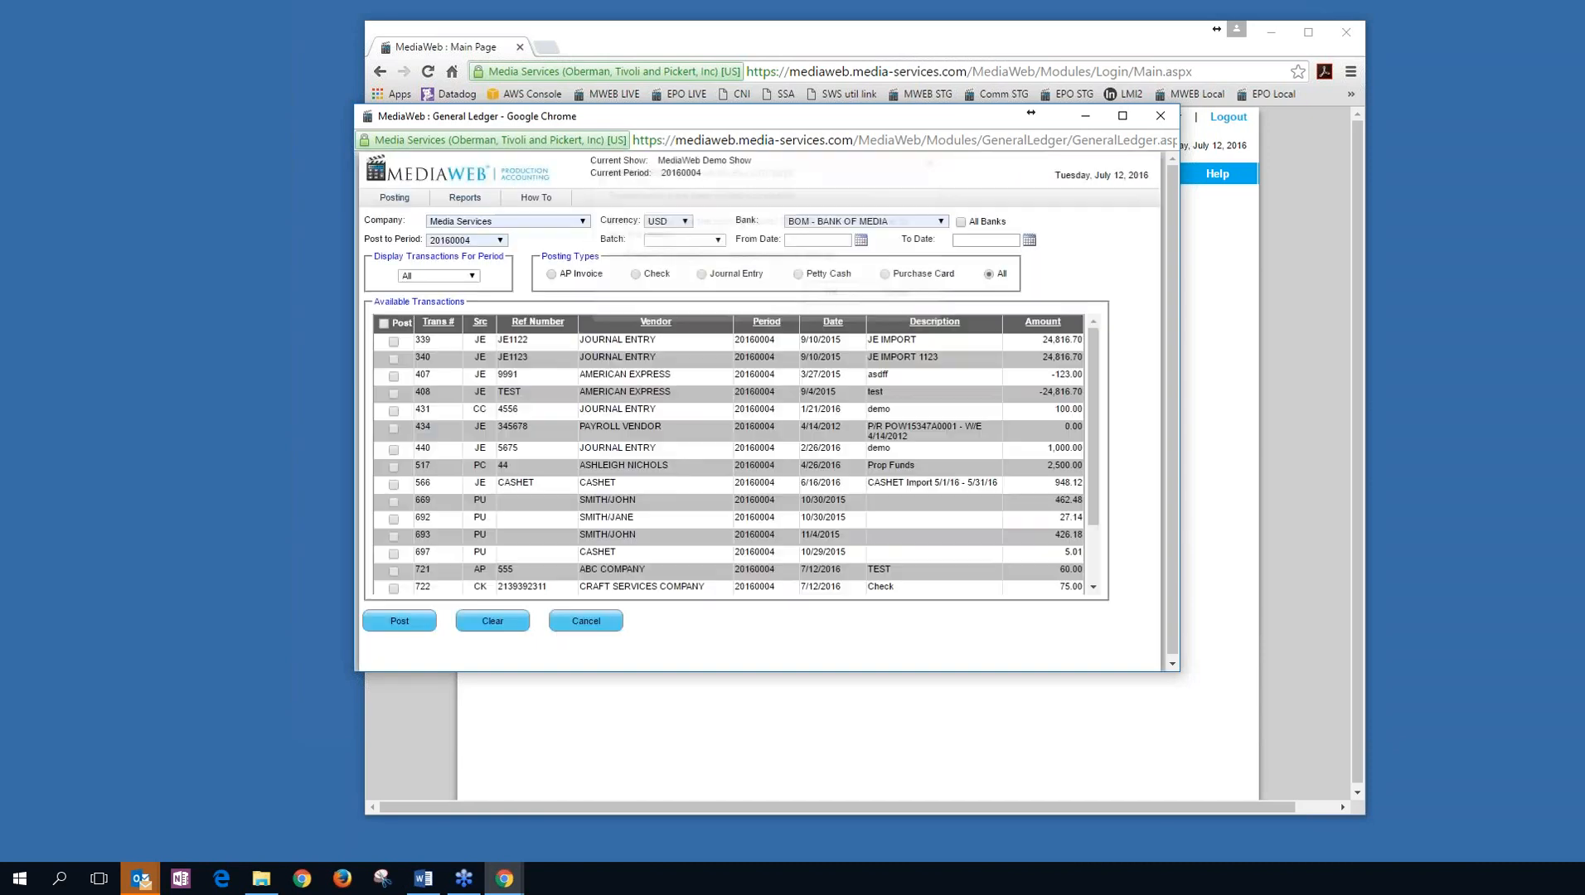
pyautogui.click(845, 298)
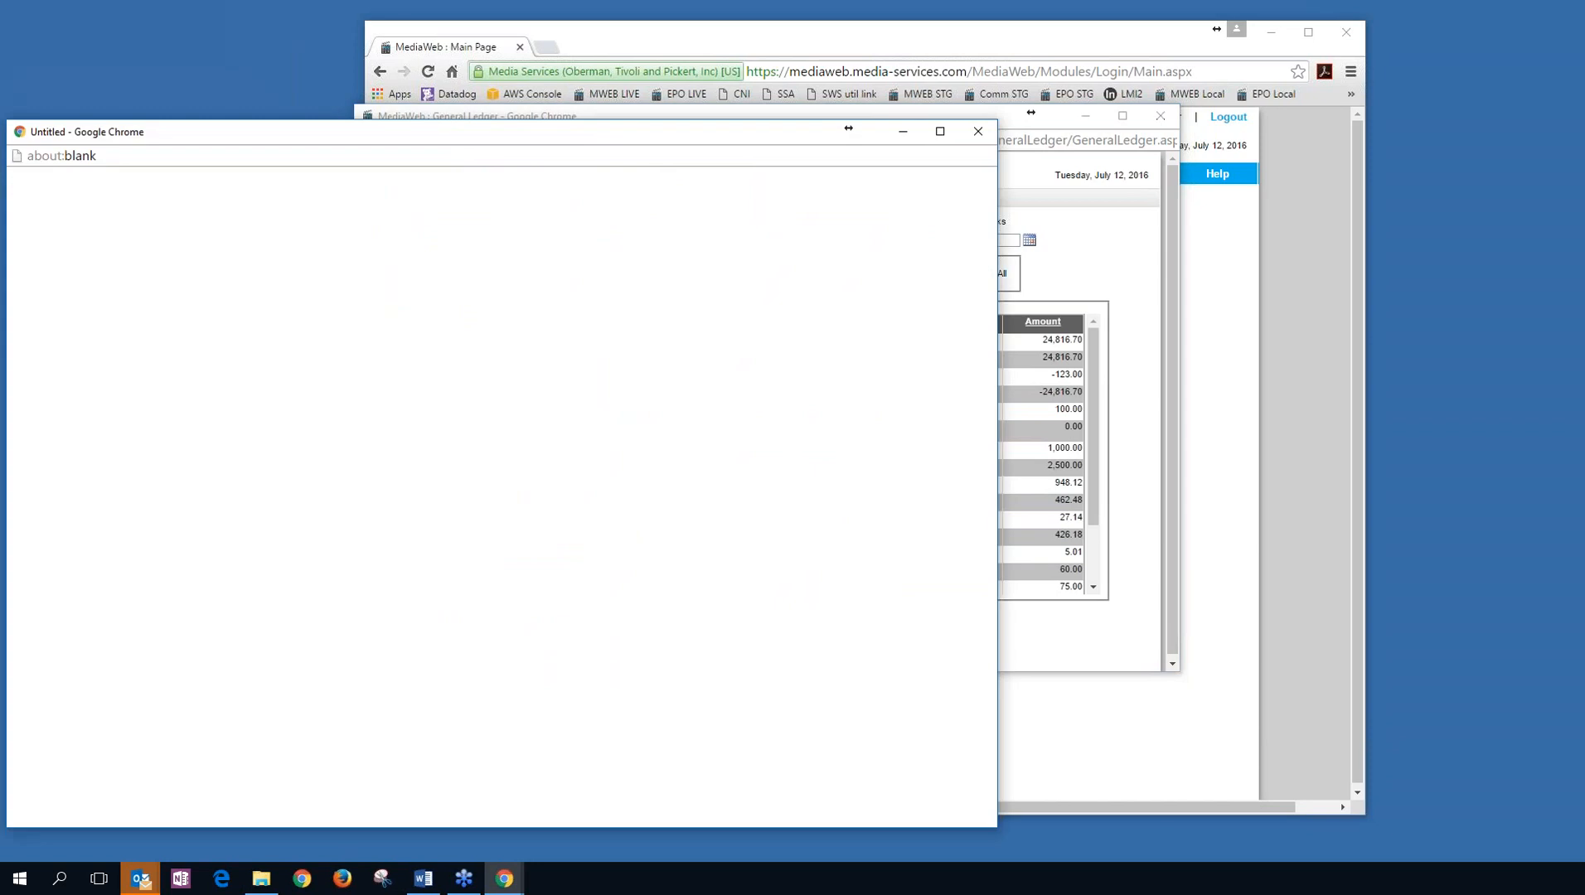
# Close the 205.00 Posted Transactions PDF and the General Ledger window.
pyautogui.click(1070, 477)
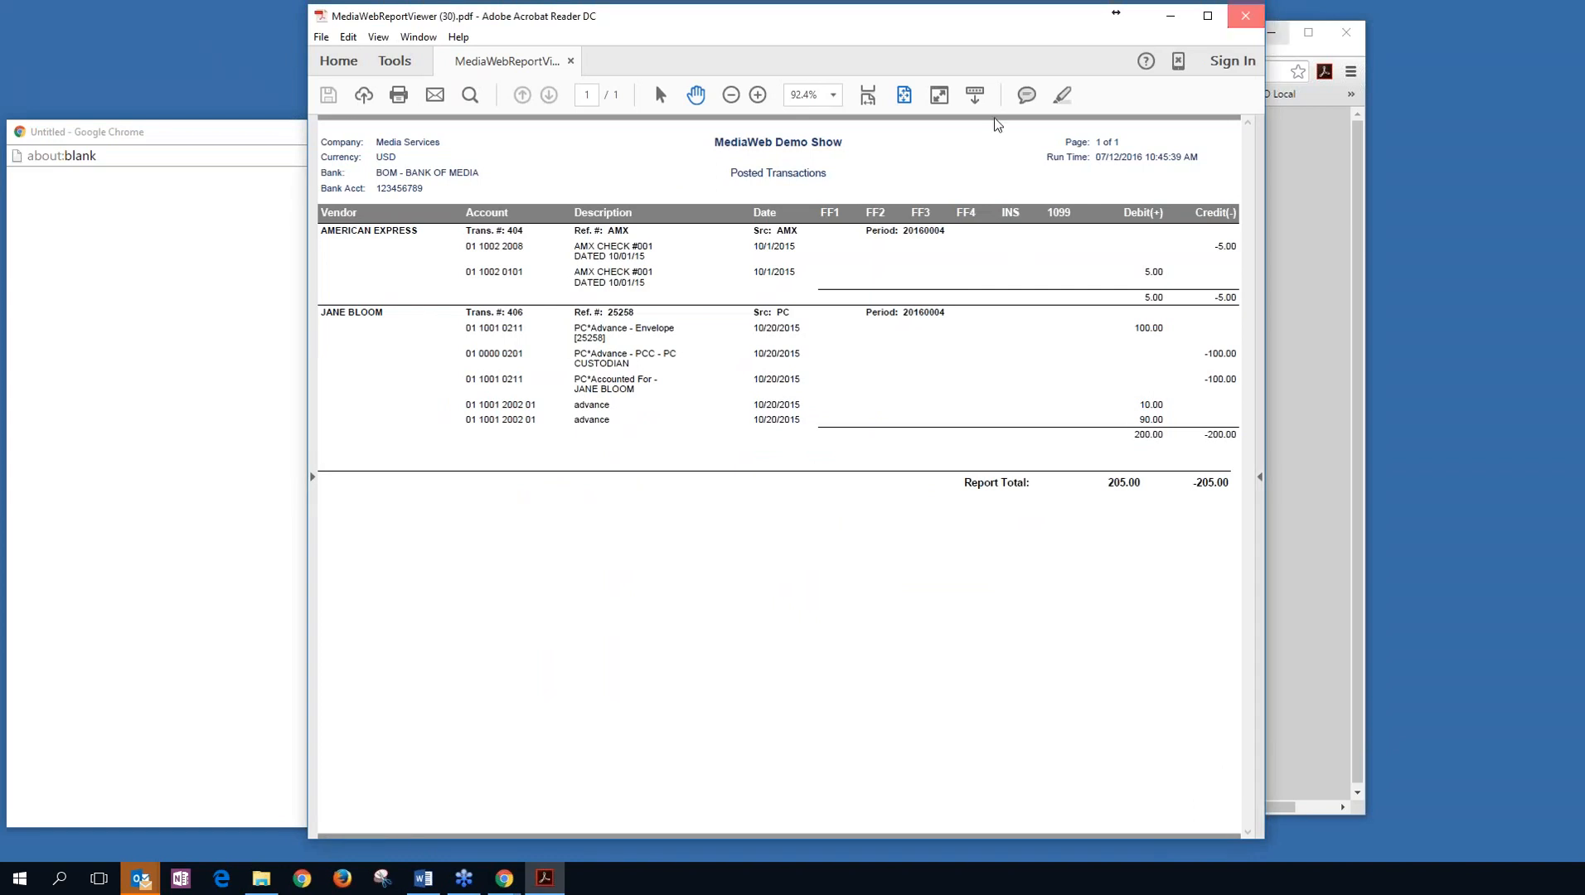
pyautogui.click(1250, 25)
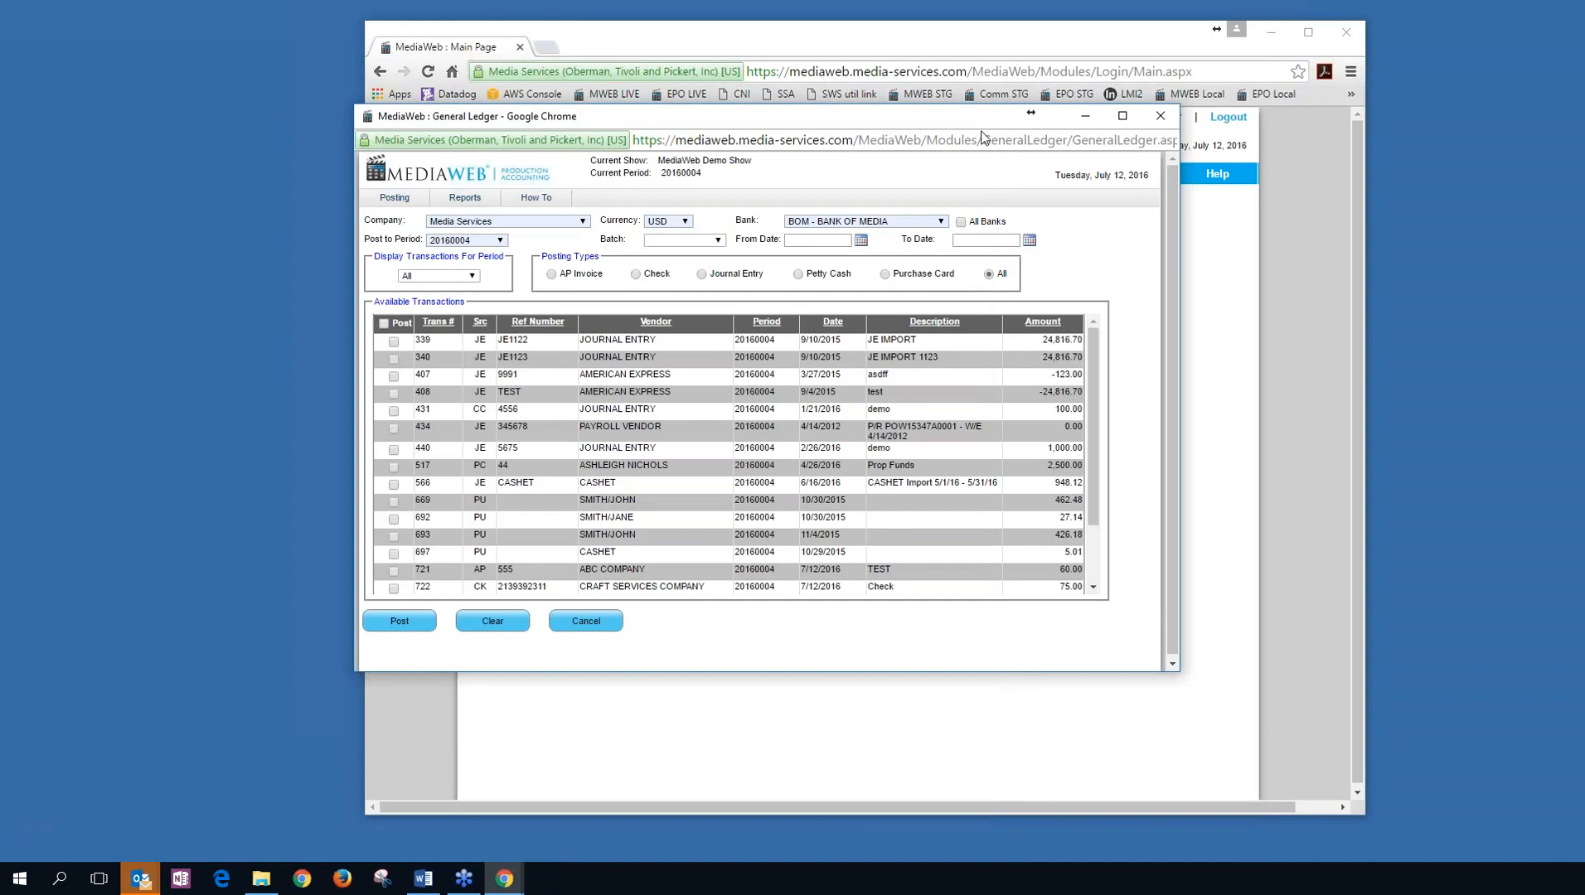
pyautogui.click(1159, 116)
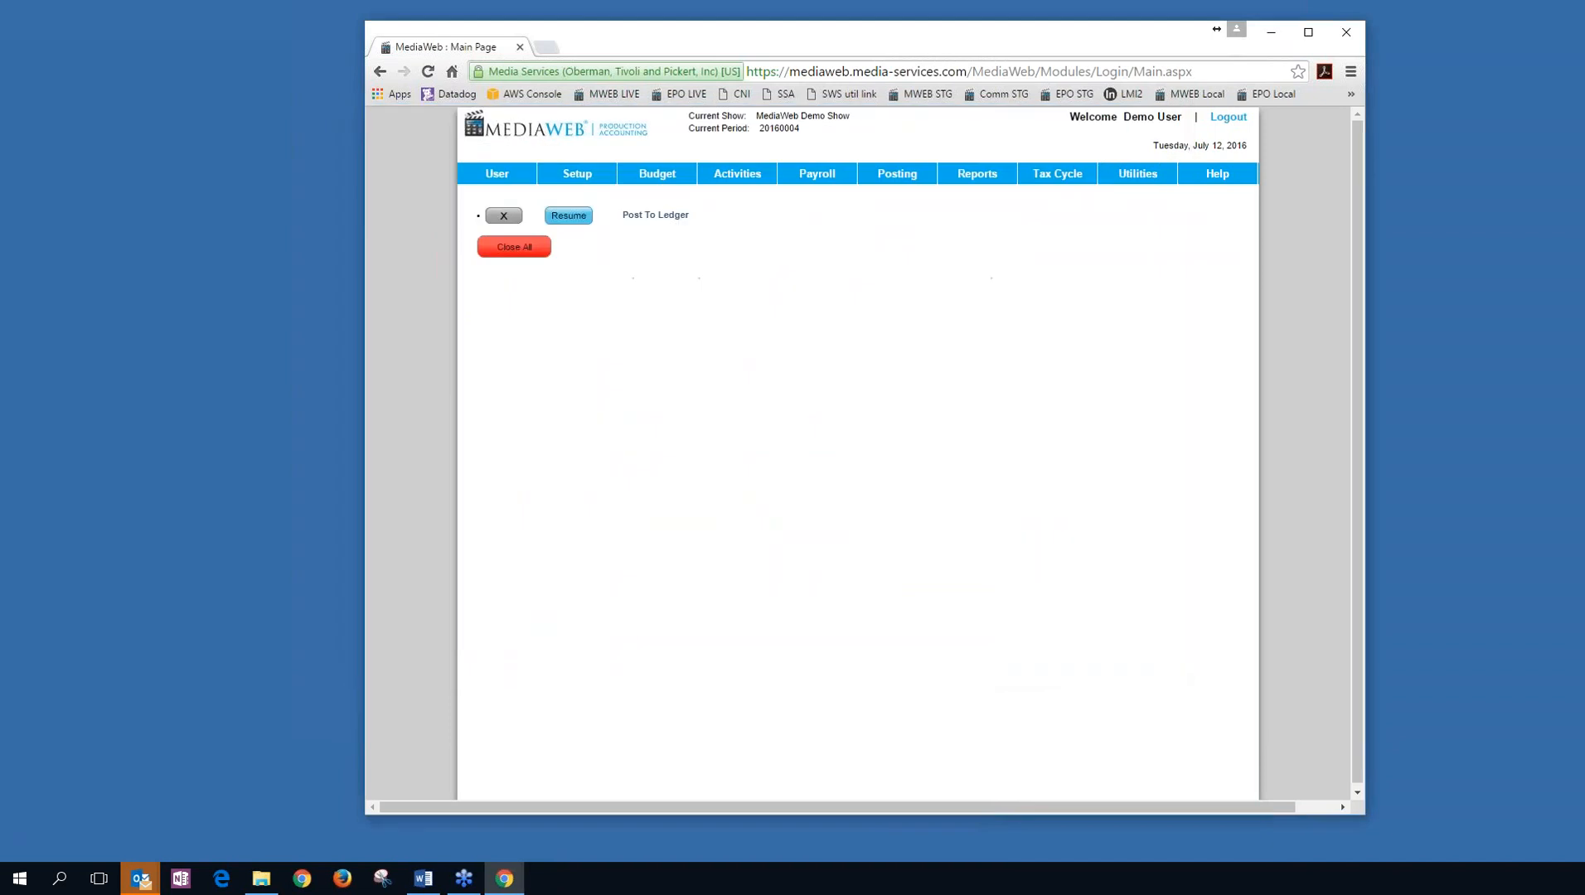
# Open Reports > Cost Report and look through its Production, Free Fields and Location choices.
pyautogui.click(976, 173)
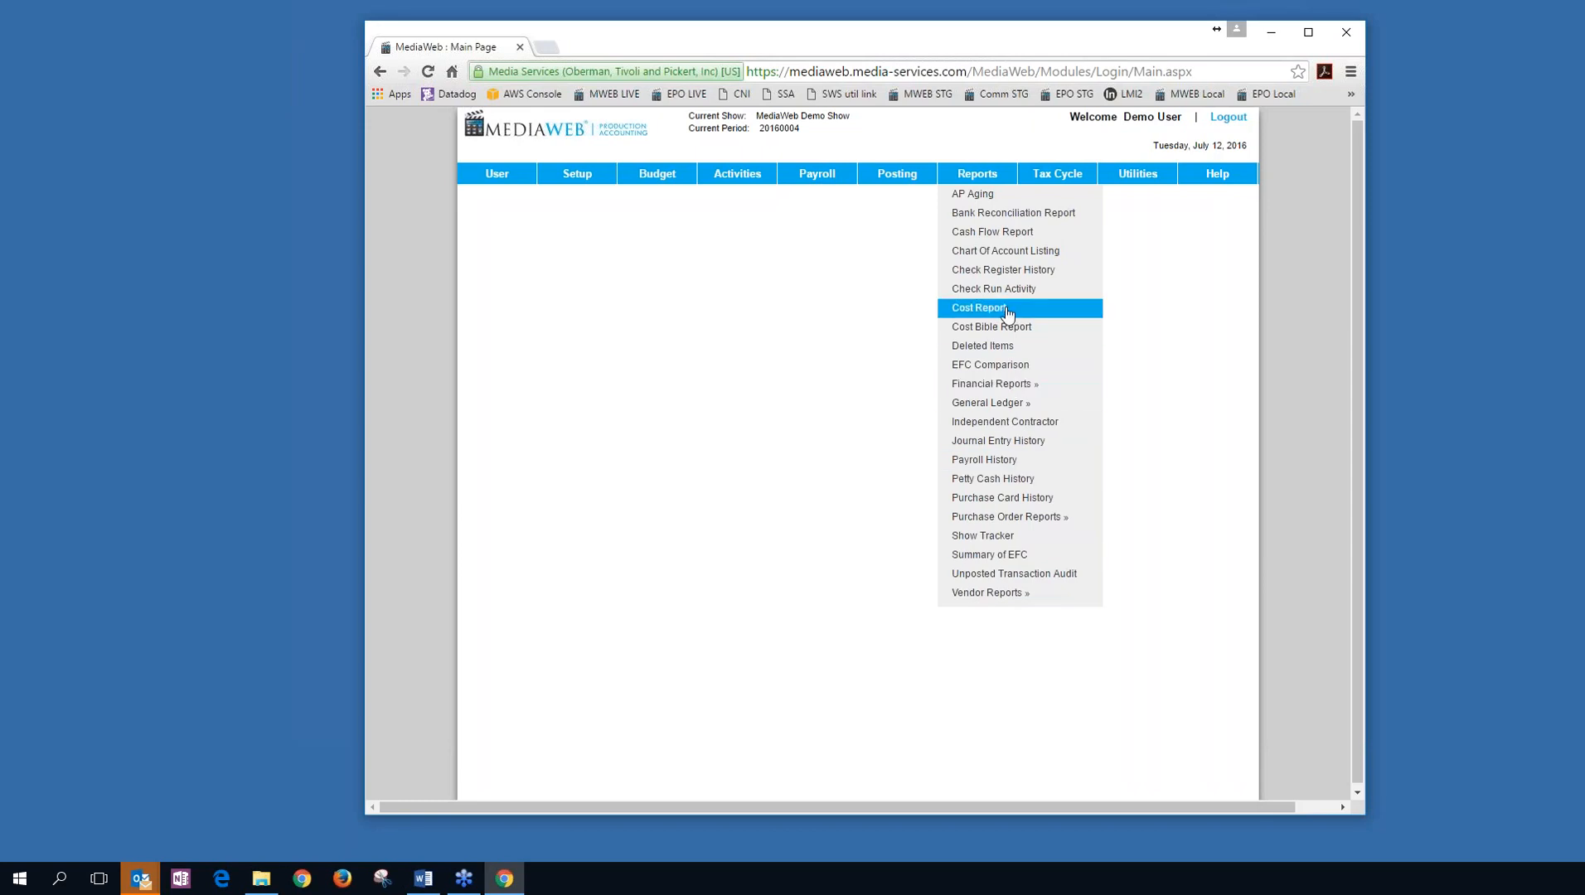
pyautogui.click(1006, 314)
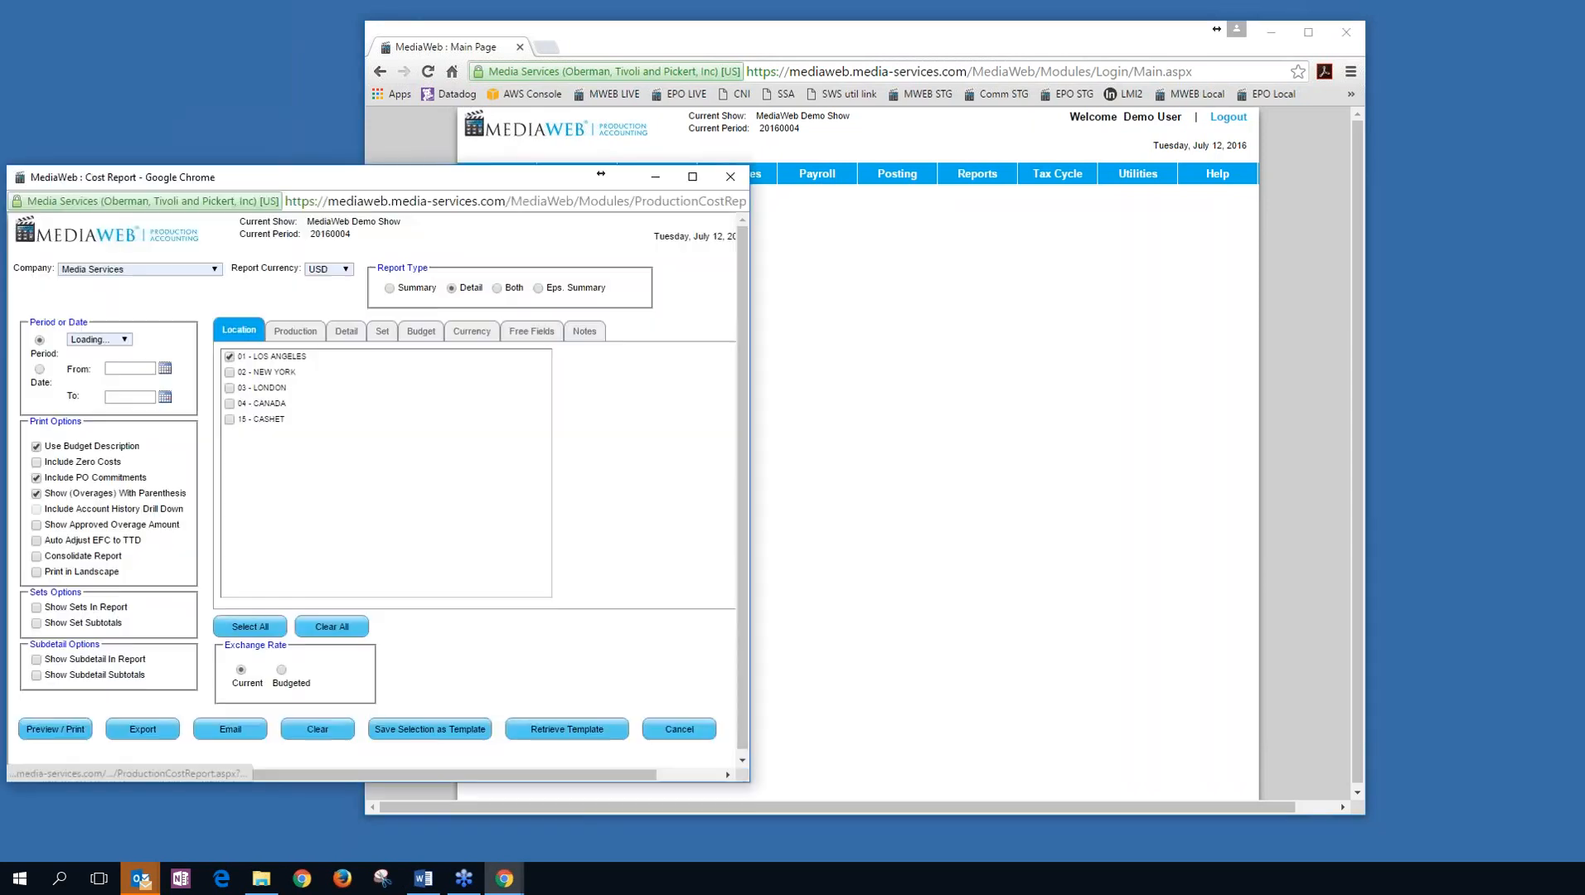
pyautogui.moveTo(331, 176); pyautogui.dragTo(678, 122)
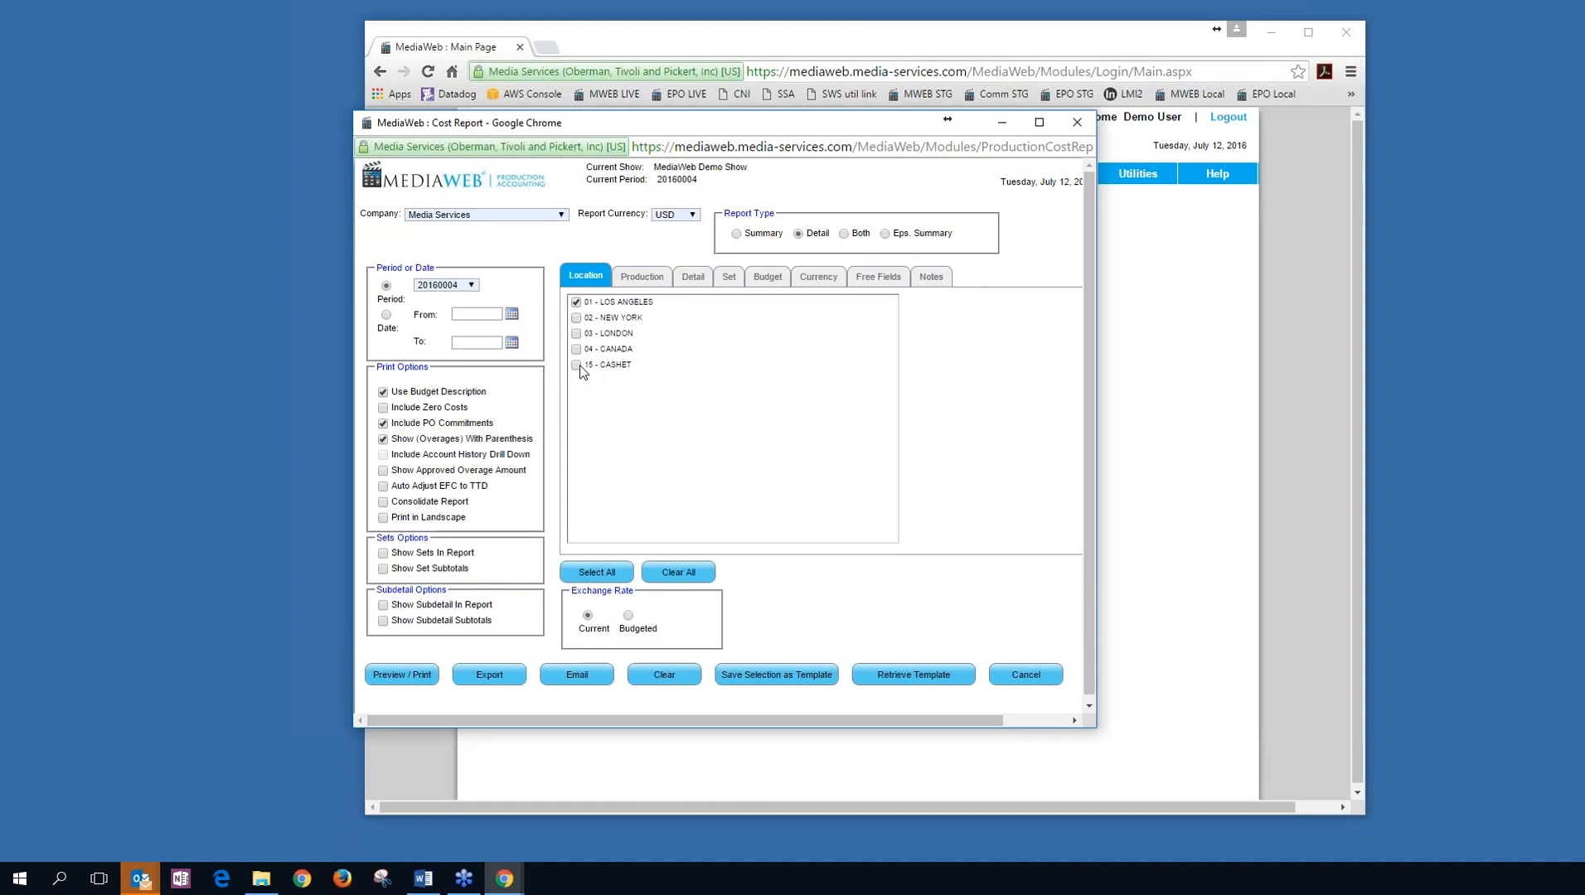
pyautogui.click(642, 277)
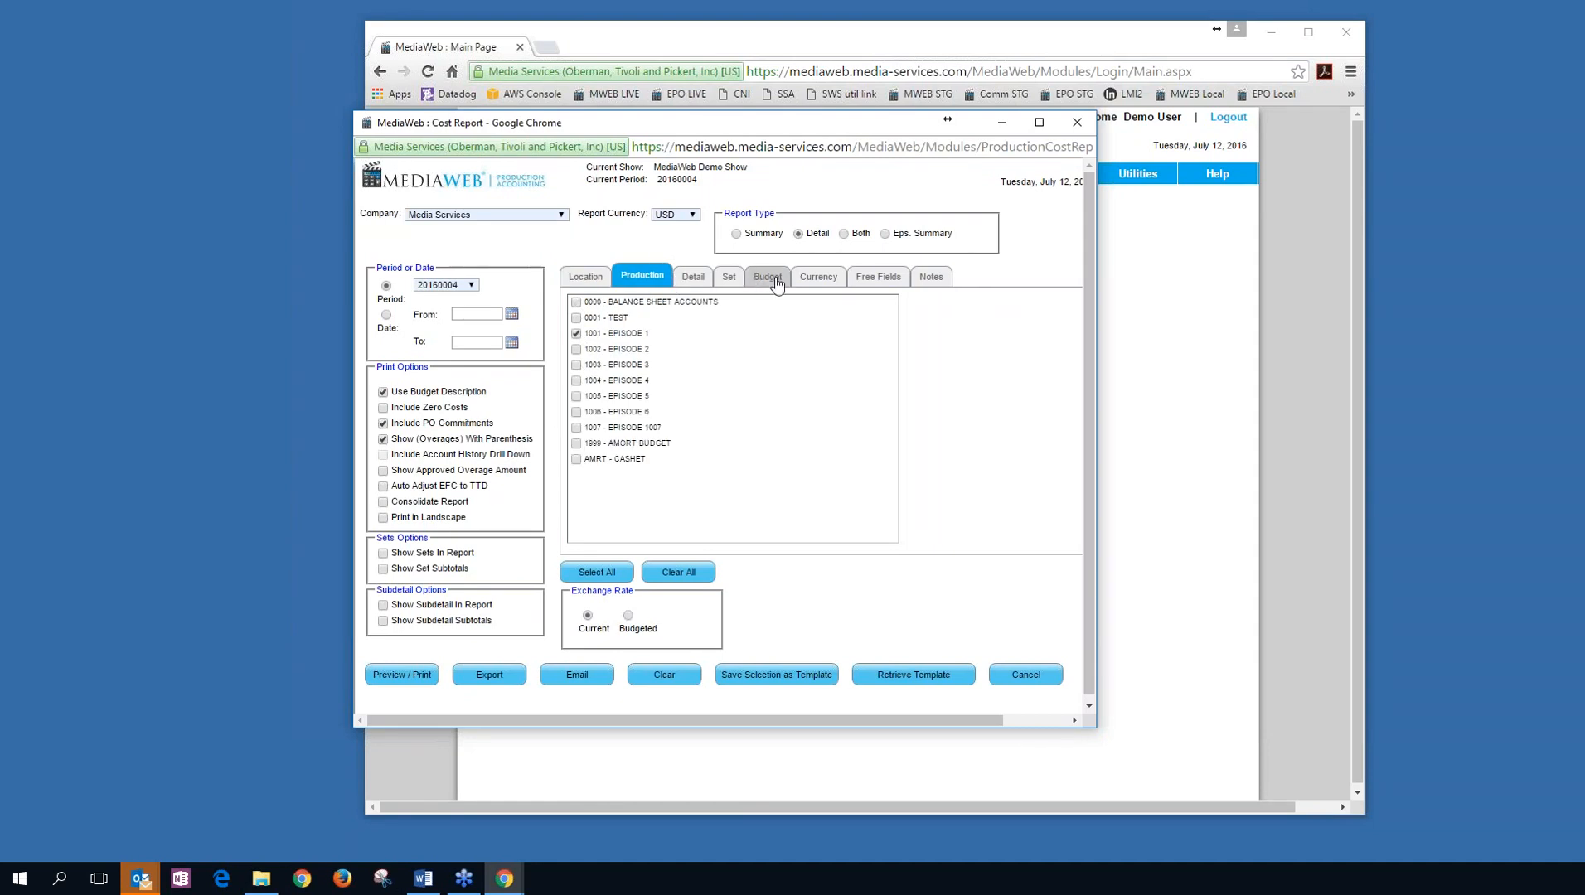
pyautogui.click(876, 277)
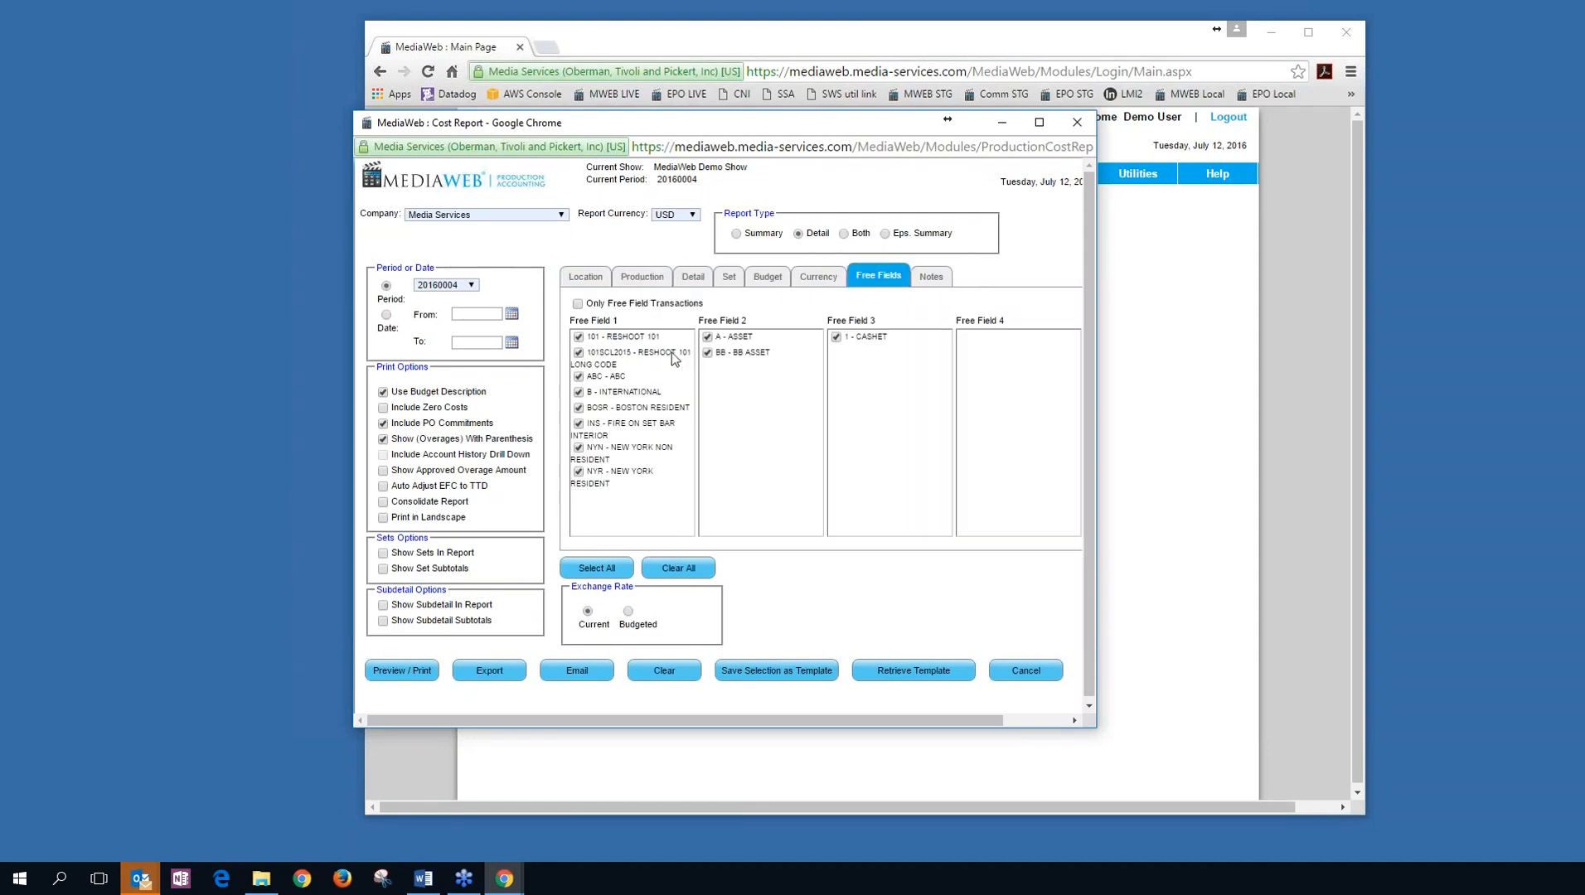
pyautogui.click(586, 277)
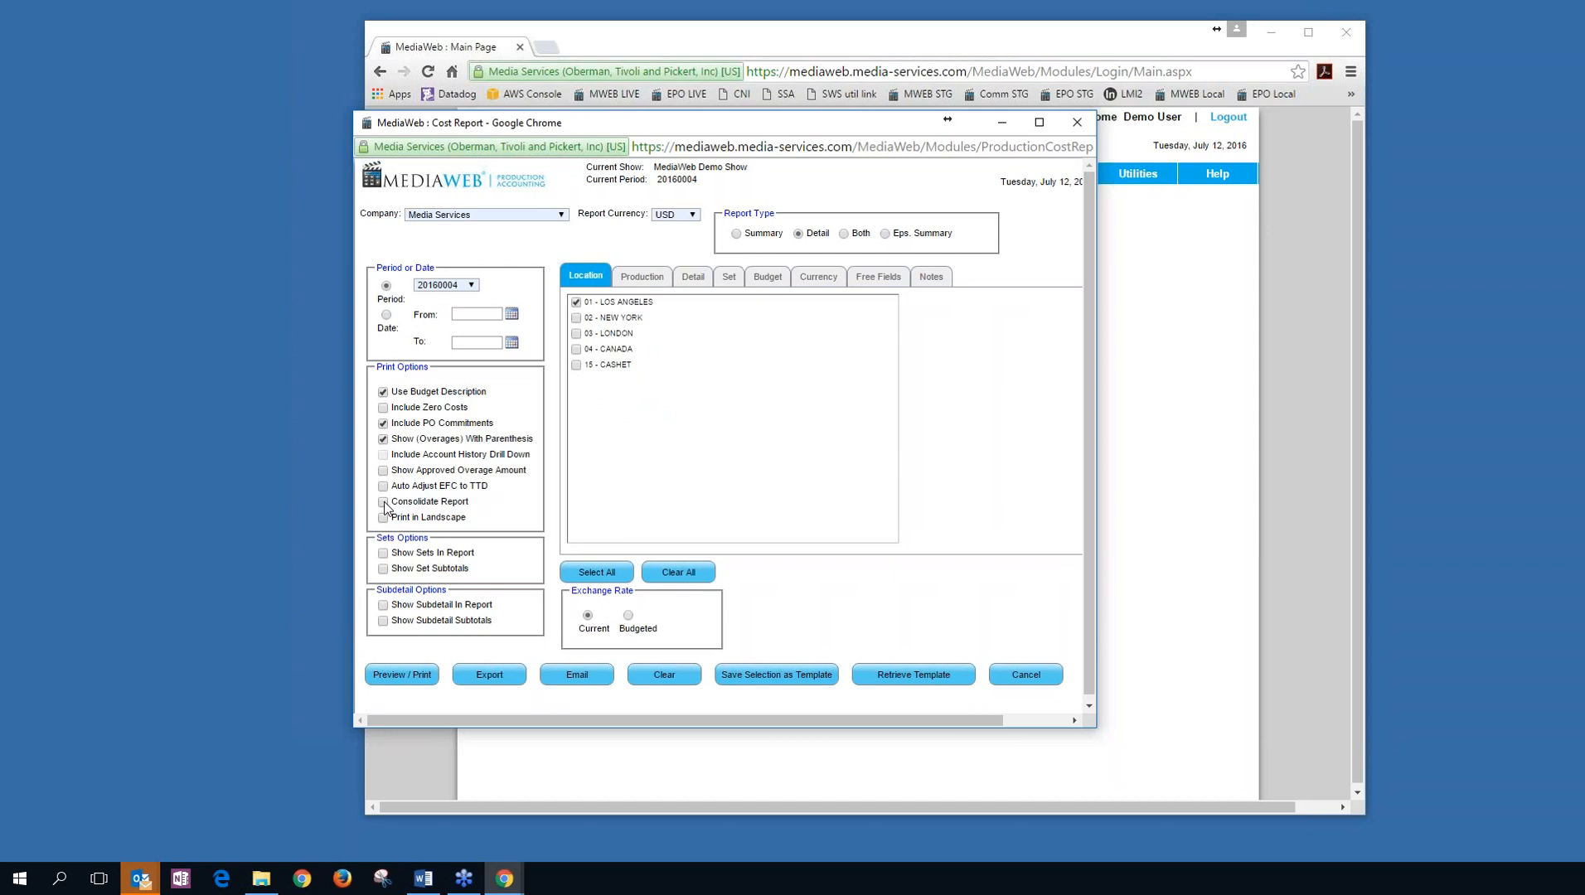
# Enable Show Sets In Report for the Los Angeles detail cost report and preview it.
pyautogui.click(382, 393)
pyautogui.click(383, 393)
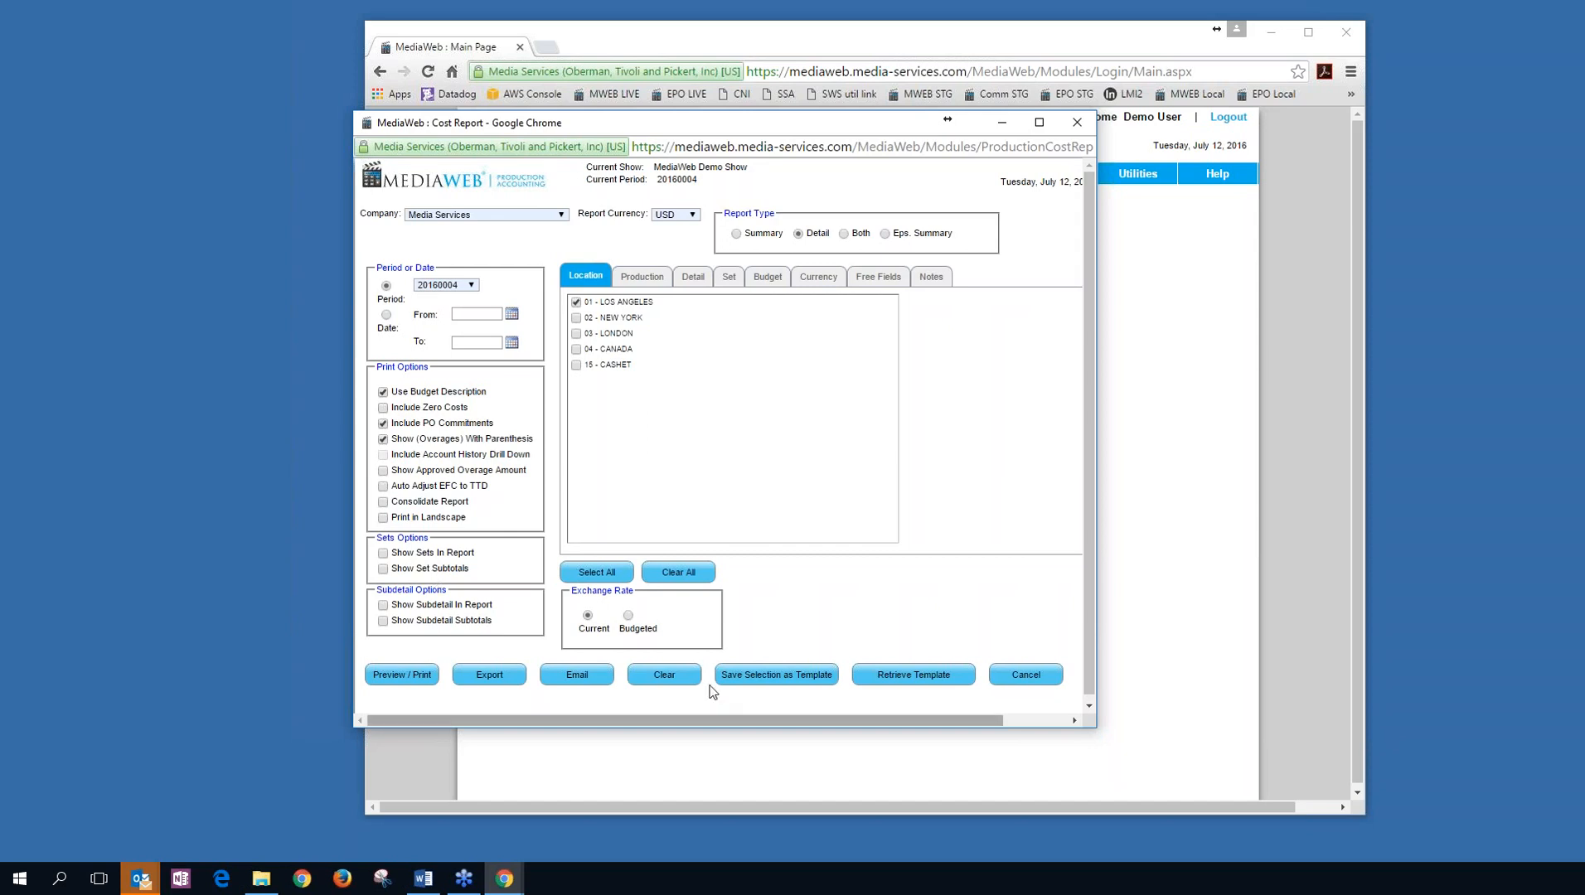
pyautogui.click(383, 554)
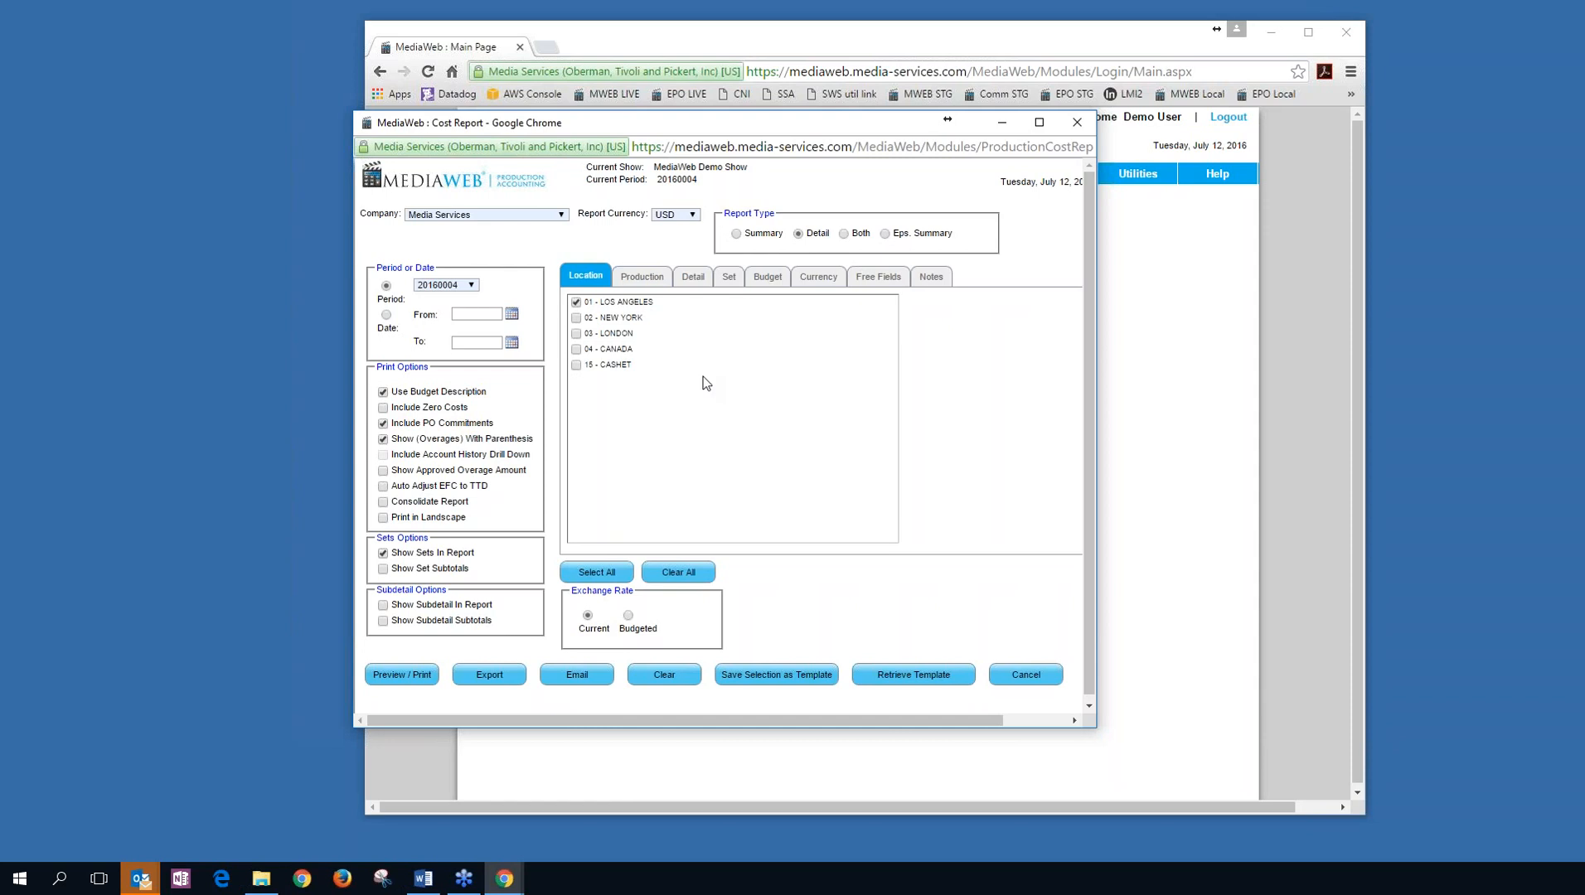
pyautogui.click(396, 676)
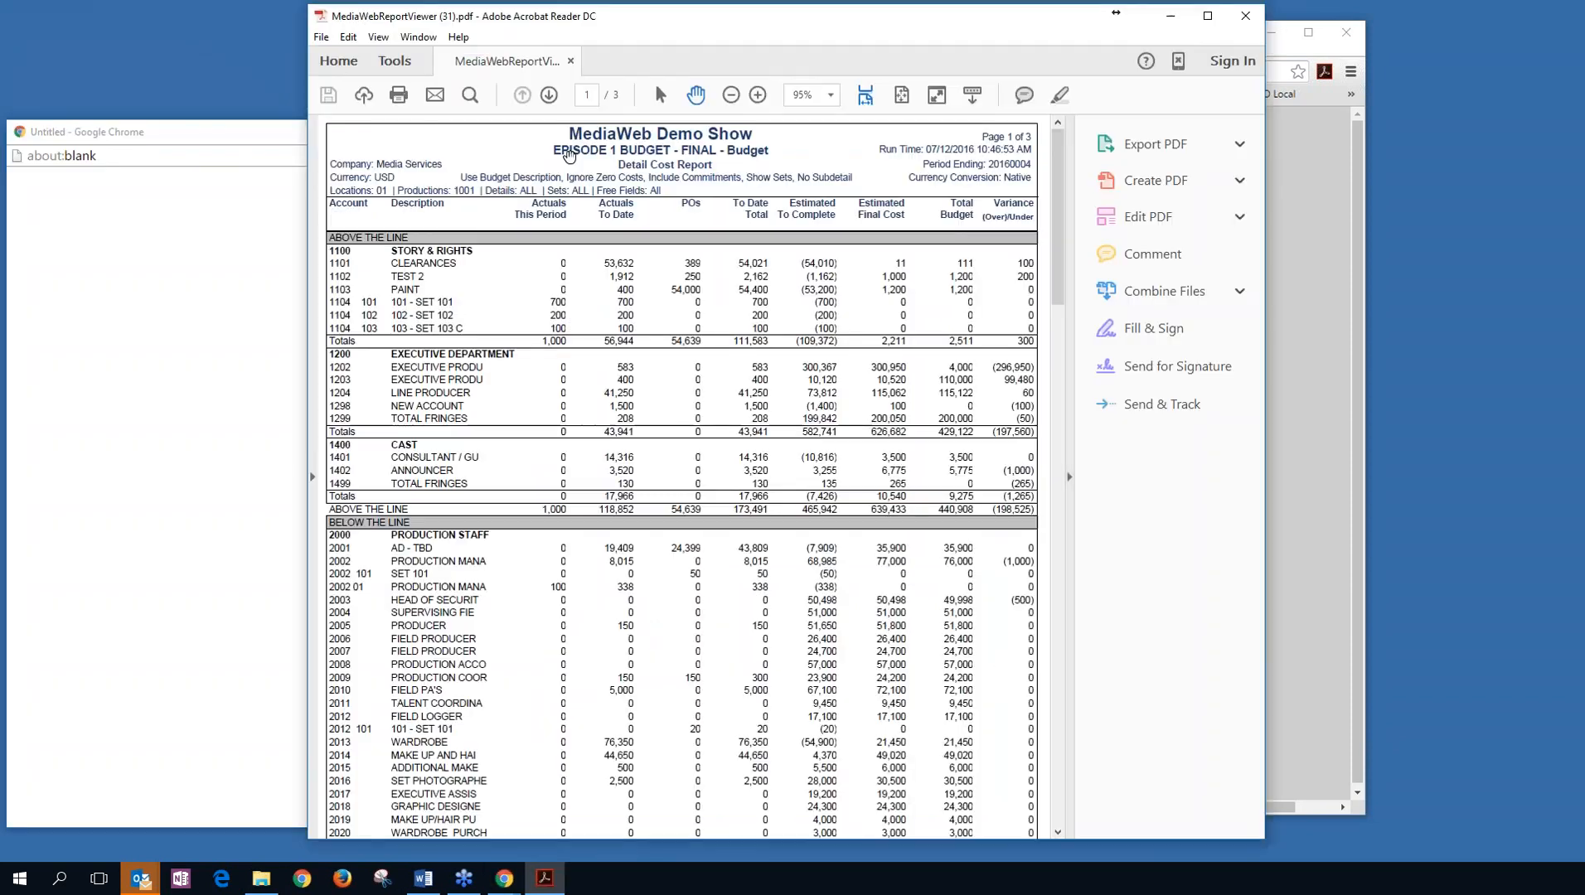
# Hide the Tools pane and maximise Acrobat to show the Detail Cost Report full screen.
pyautogui.click(1069, 478)
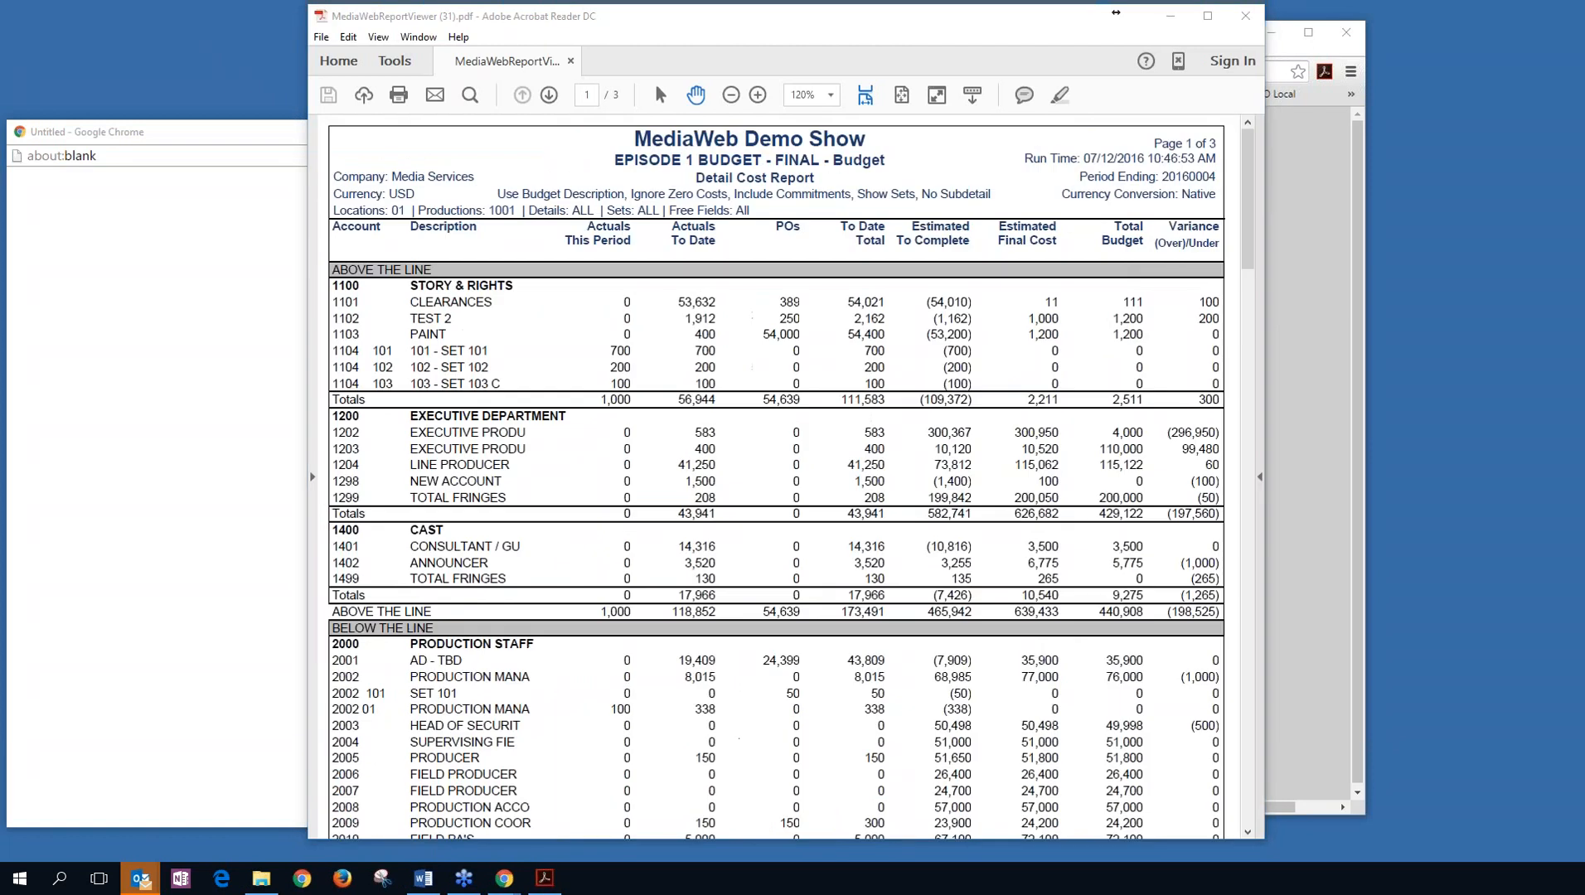
pyautogui.click(1208, 17)
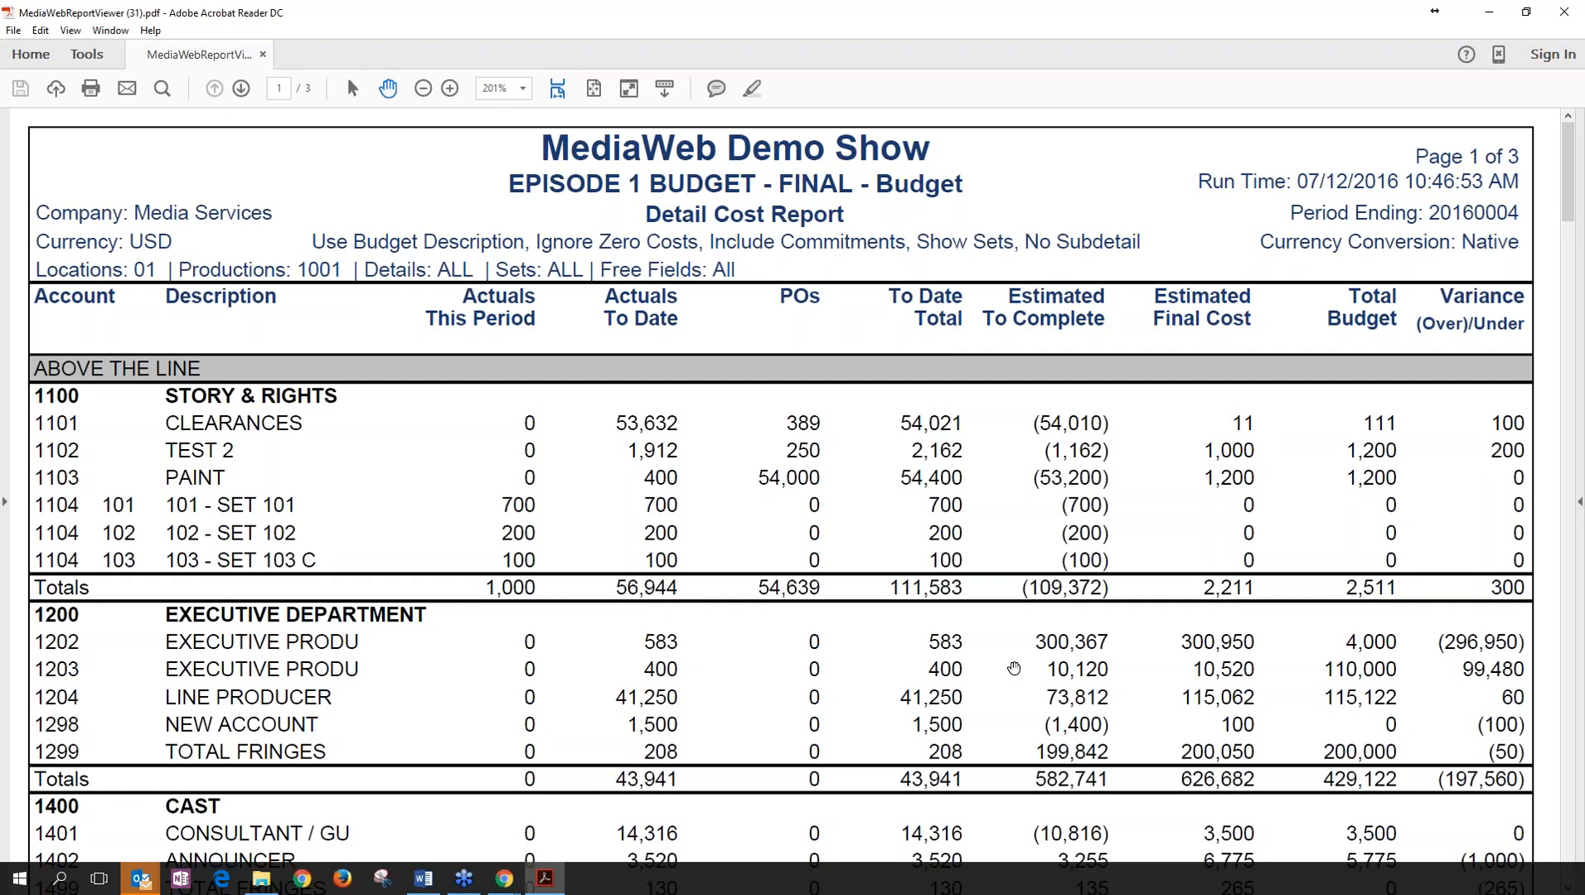
# Scroll the Detail Cost Report down to its Report Totals and back, then close Acrobat.
pyautogui.scroll(-5, 1013, 668)
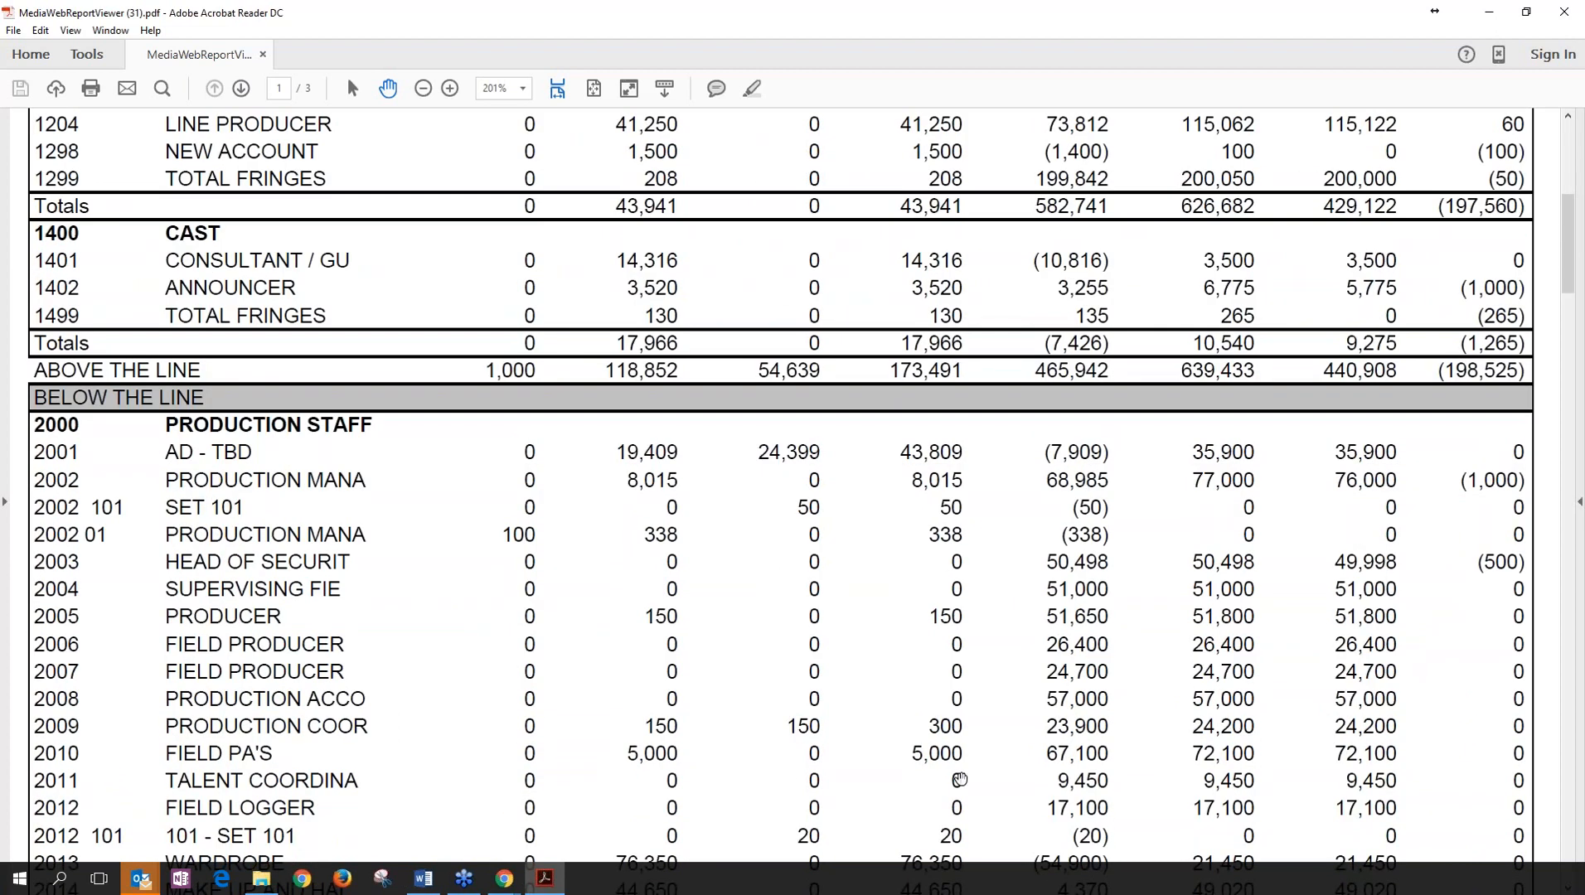
pyautogui.scroll(-2, 960, 780)
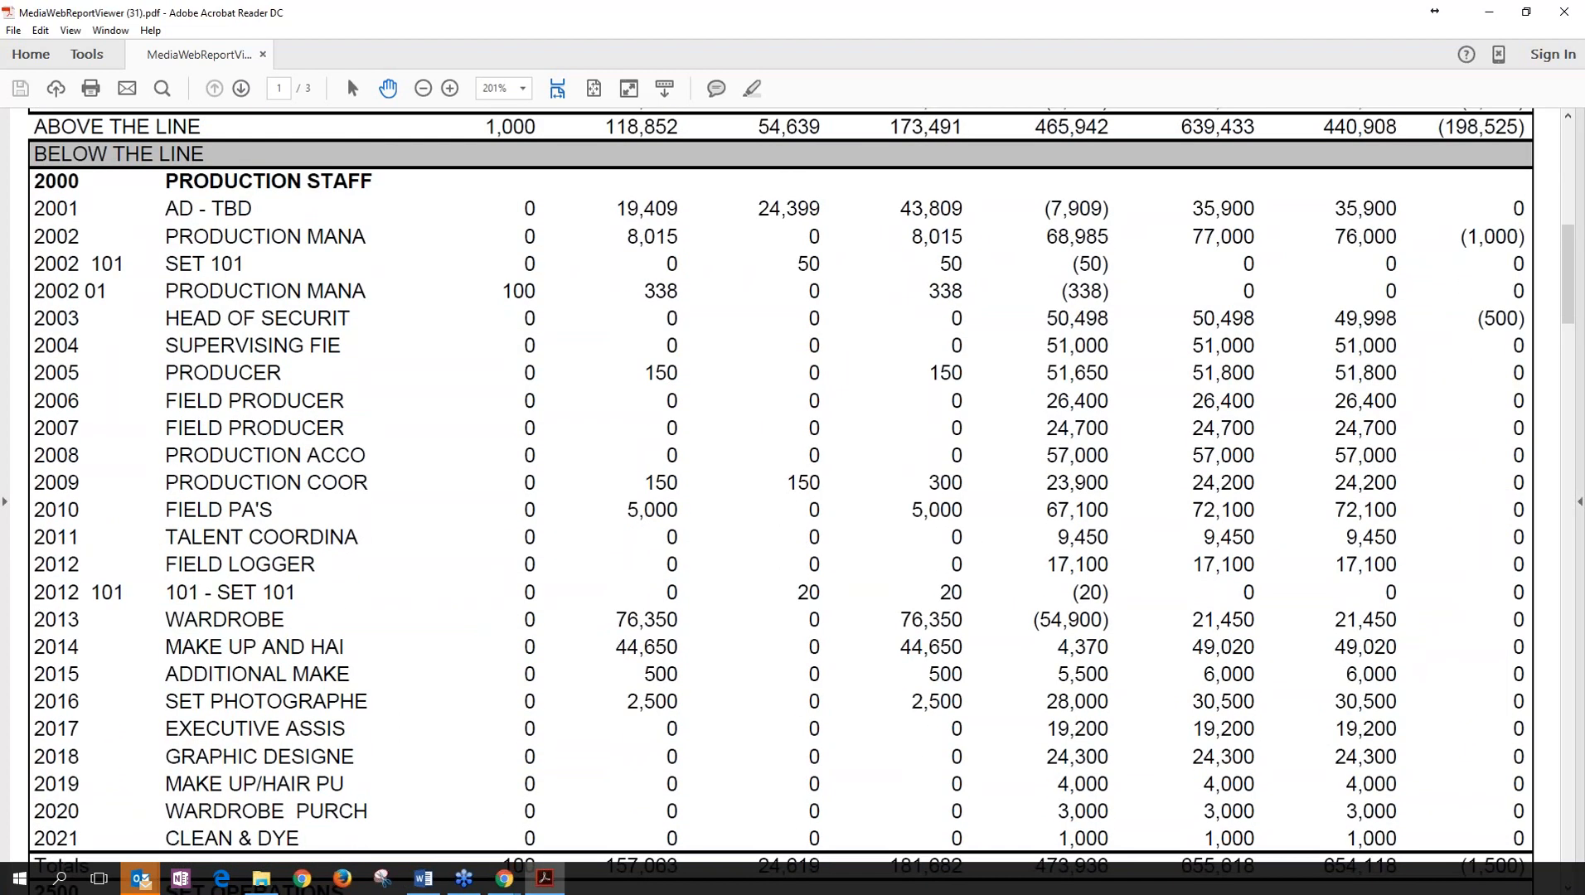
pyautogui.moveTo(1567, 283); pyautogui.dragTo(1558, 844)
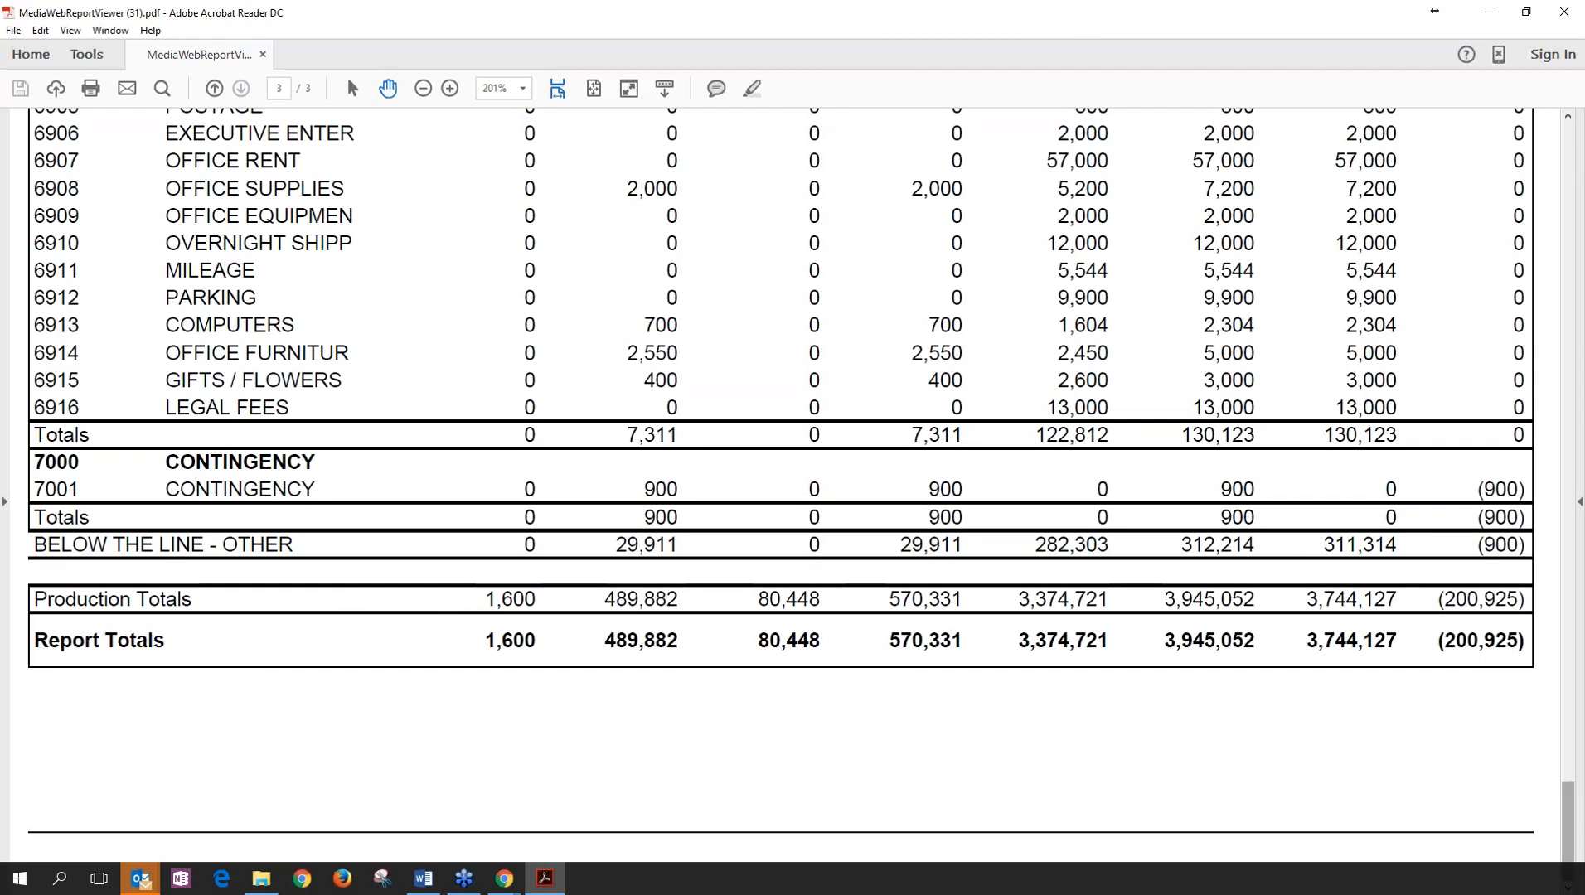
pyautogui.moveTo(1567, 829); pyautogui.dragTo(1562, 141)
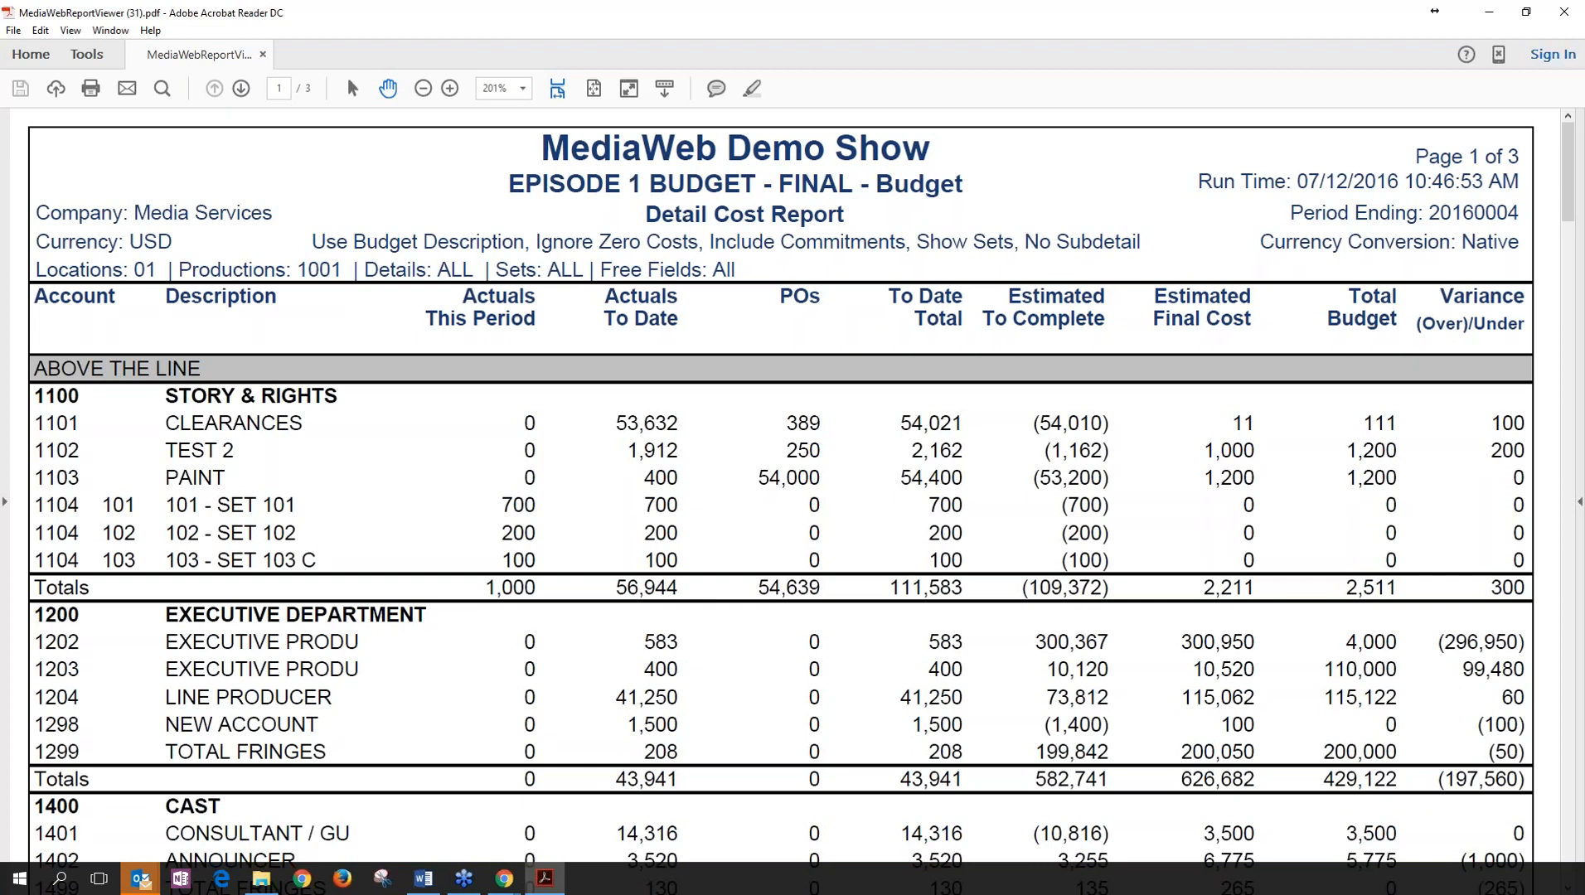
pyautogui.click(1563, 14)
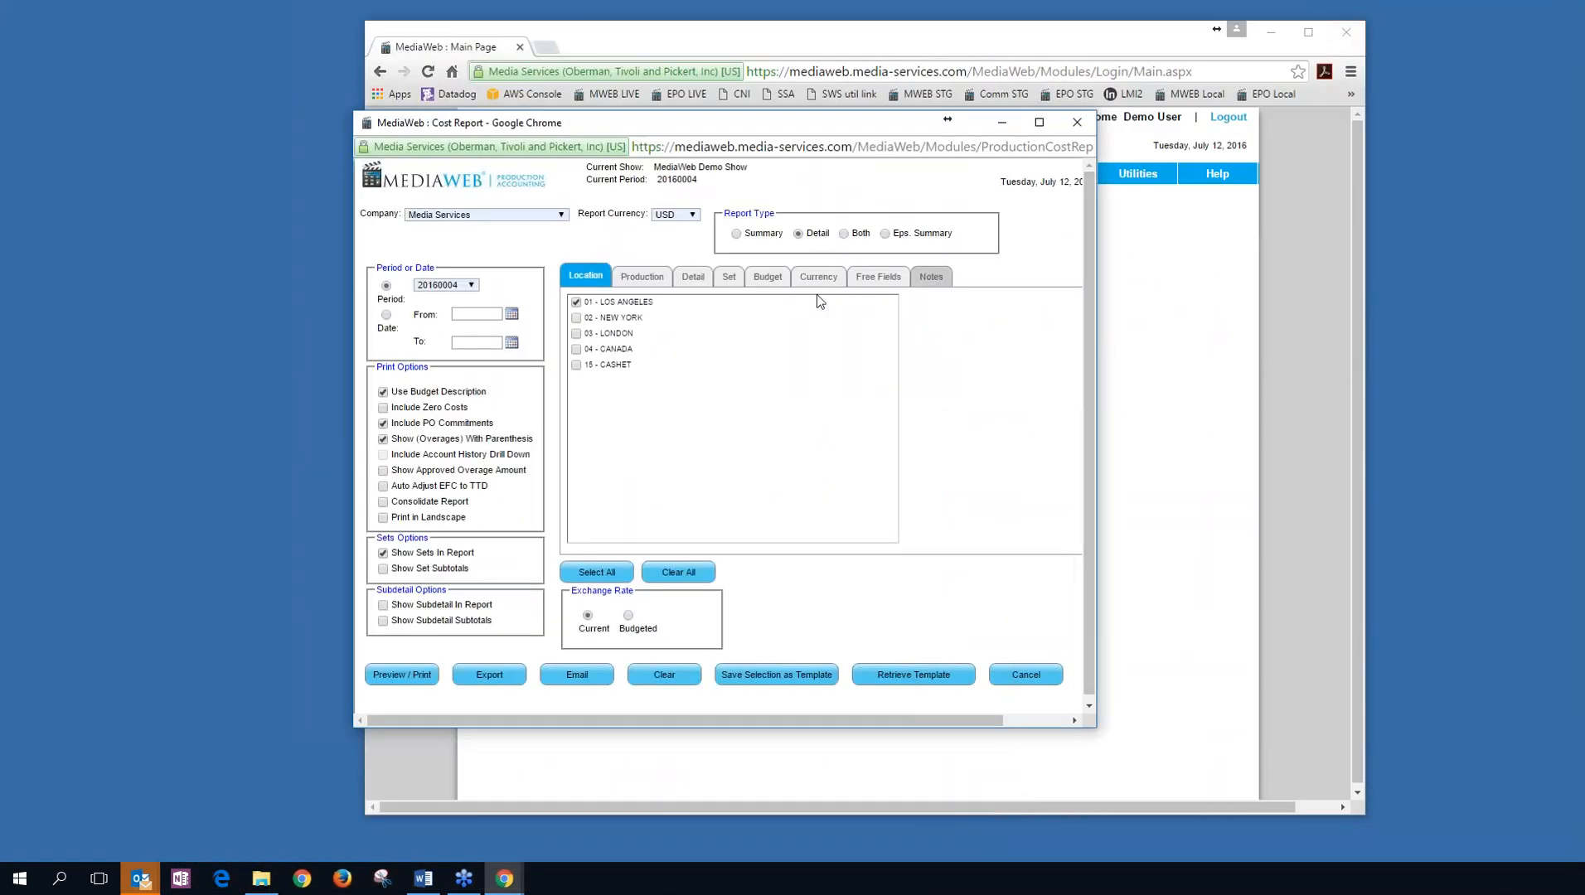
# Close Cost Report and preview the detail Trial Balance for period 20160004.
pyautogui.click(1077, 122)
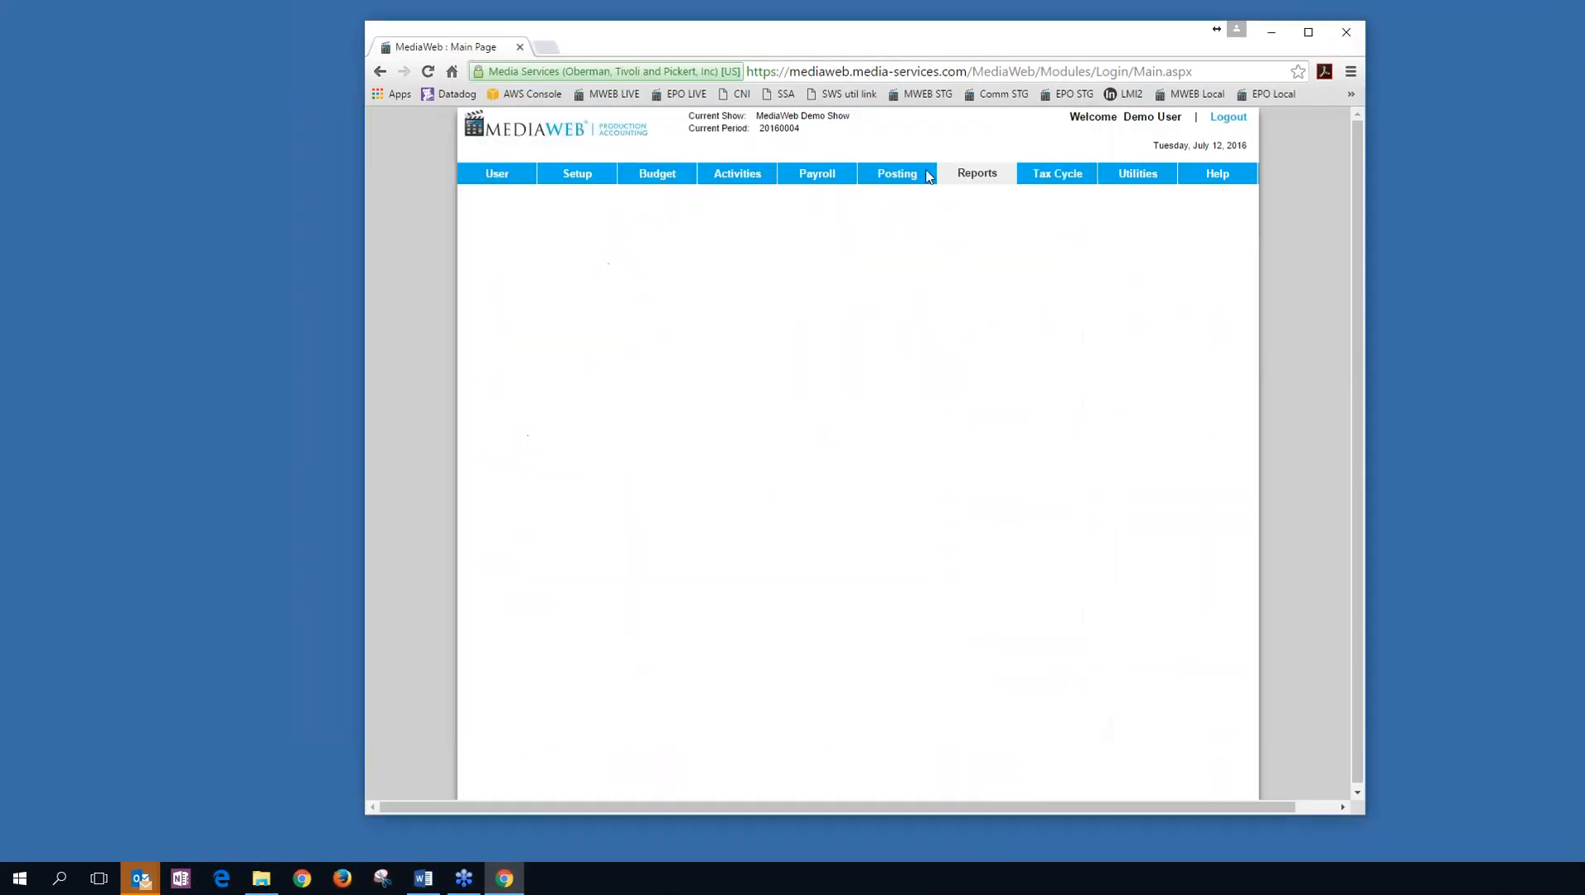
pyautogui.moveTo(987, 179)
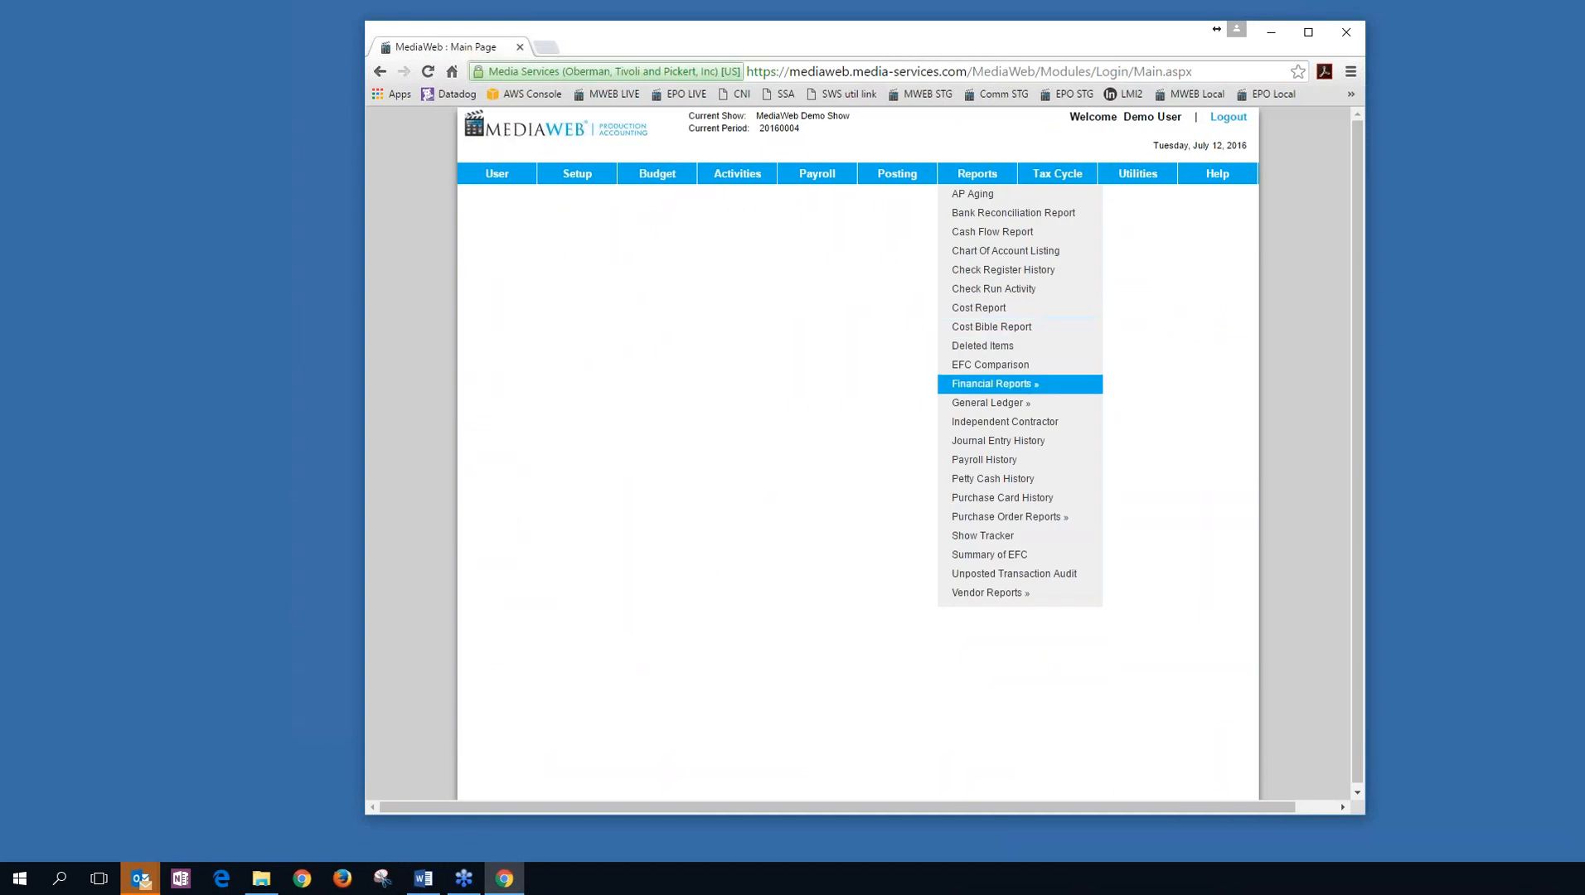
pyautogui.moveTo(1015, 390)
pyautogui.click(1105, 428)
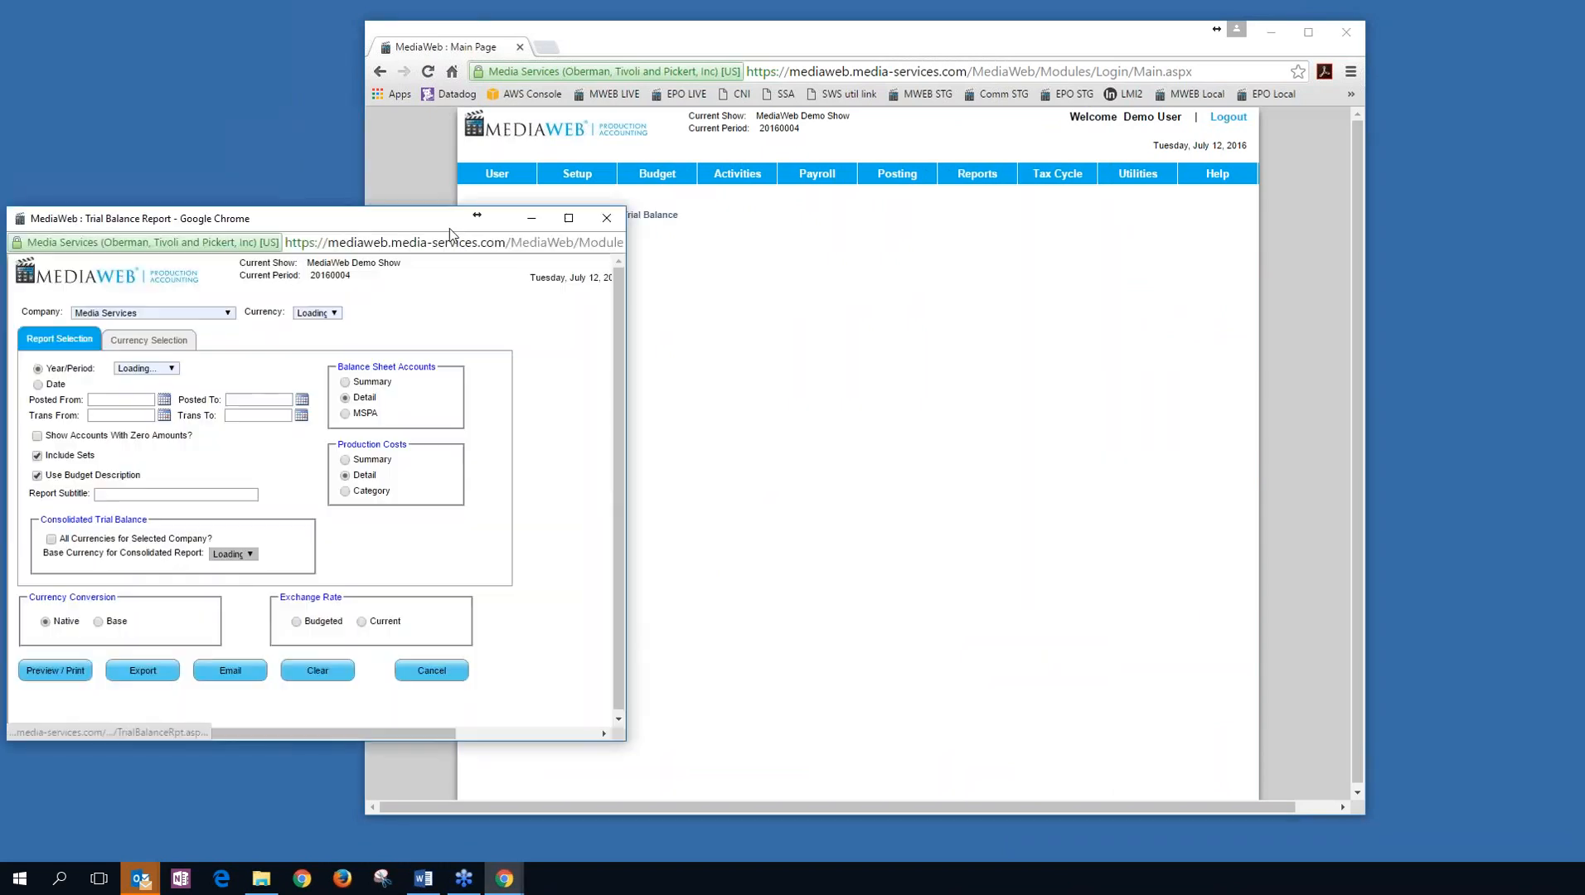
pyautogui.moveTo(449, 226); pyautogui.dragTo(928, 88)
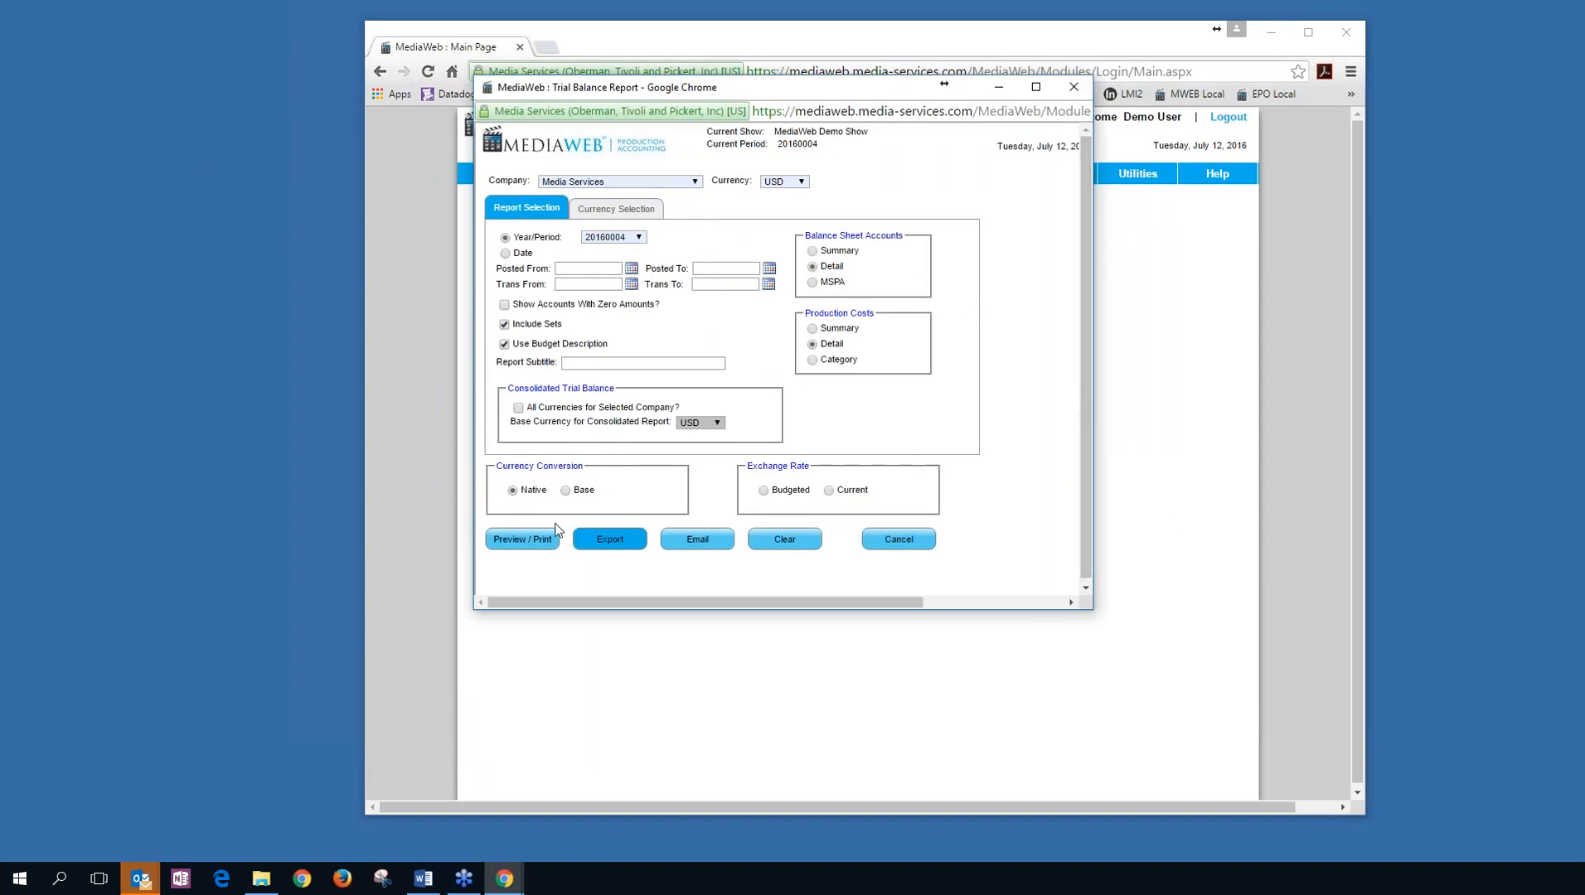
pyautogui.click(541, 539)
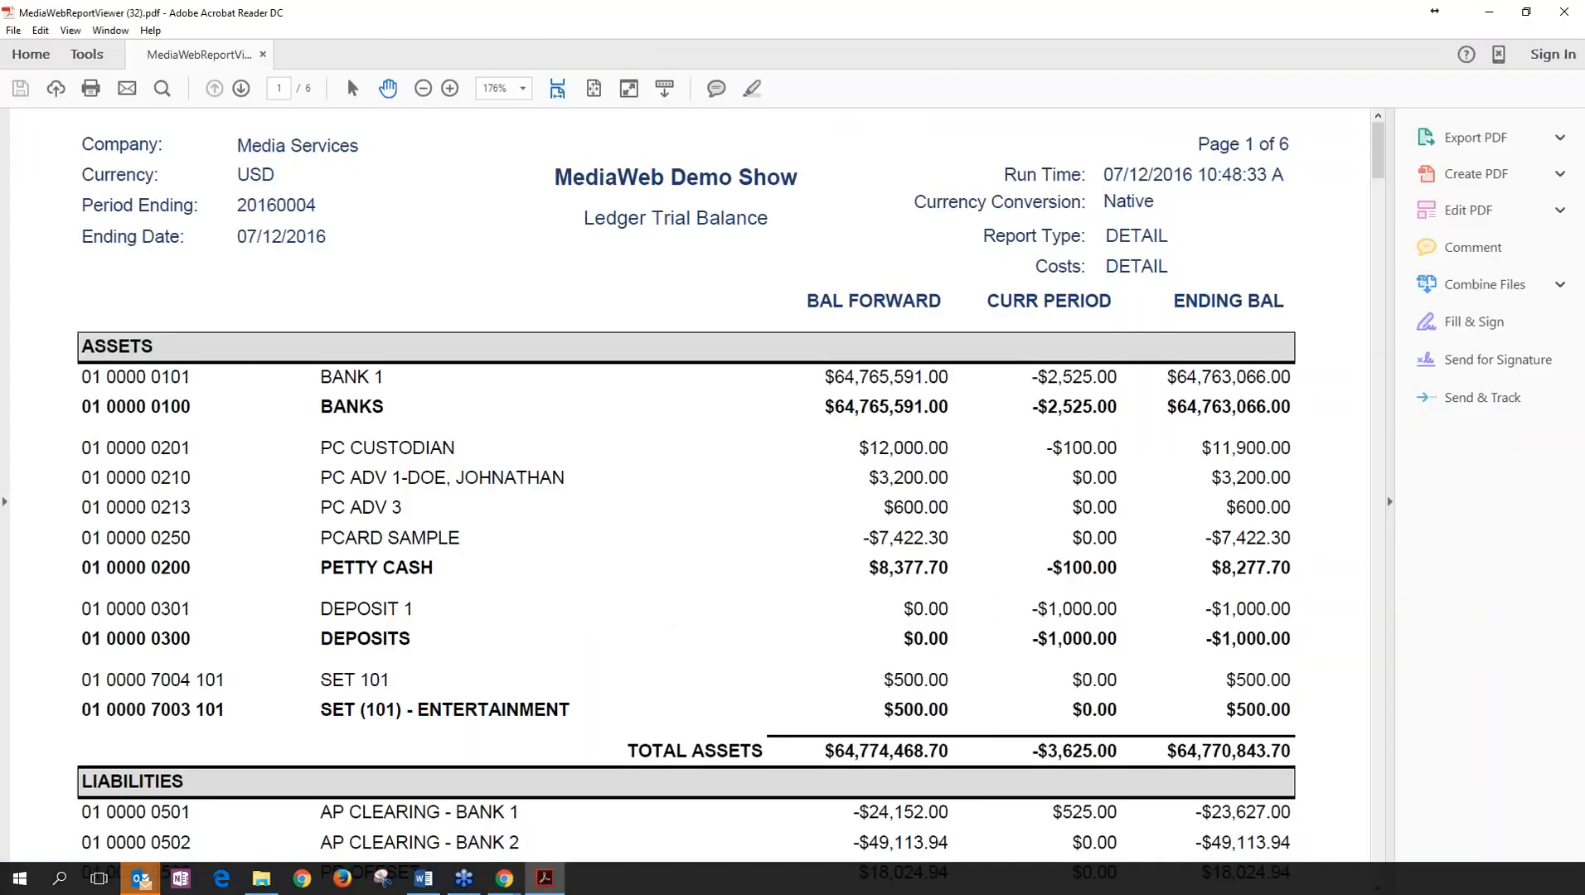
# Hide the Tools pane, scroll the Trial Balance down to the liabilities, and close the PDF.
pyautogui.click(1389, 504)
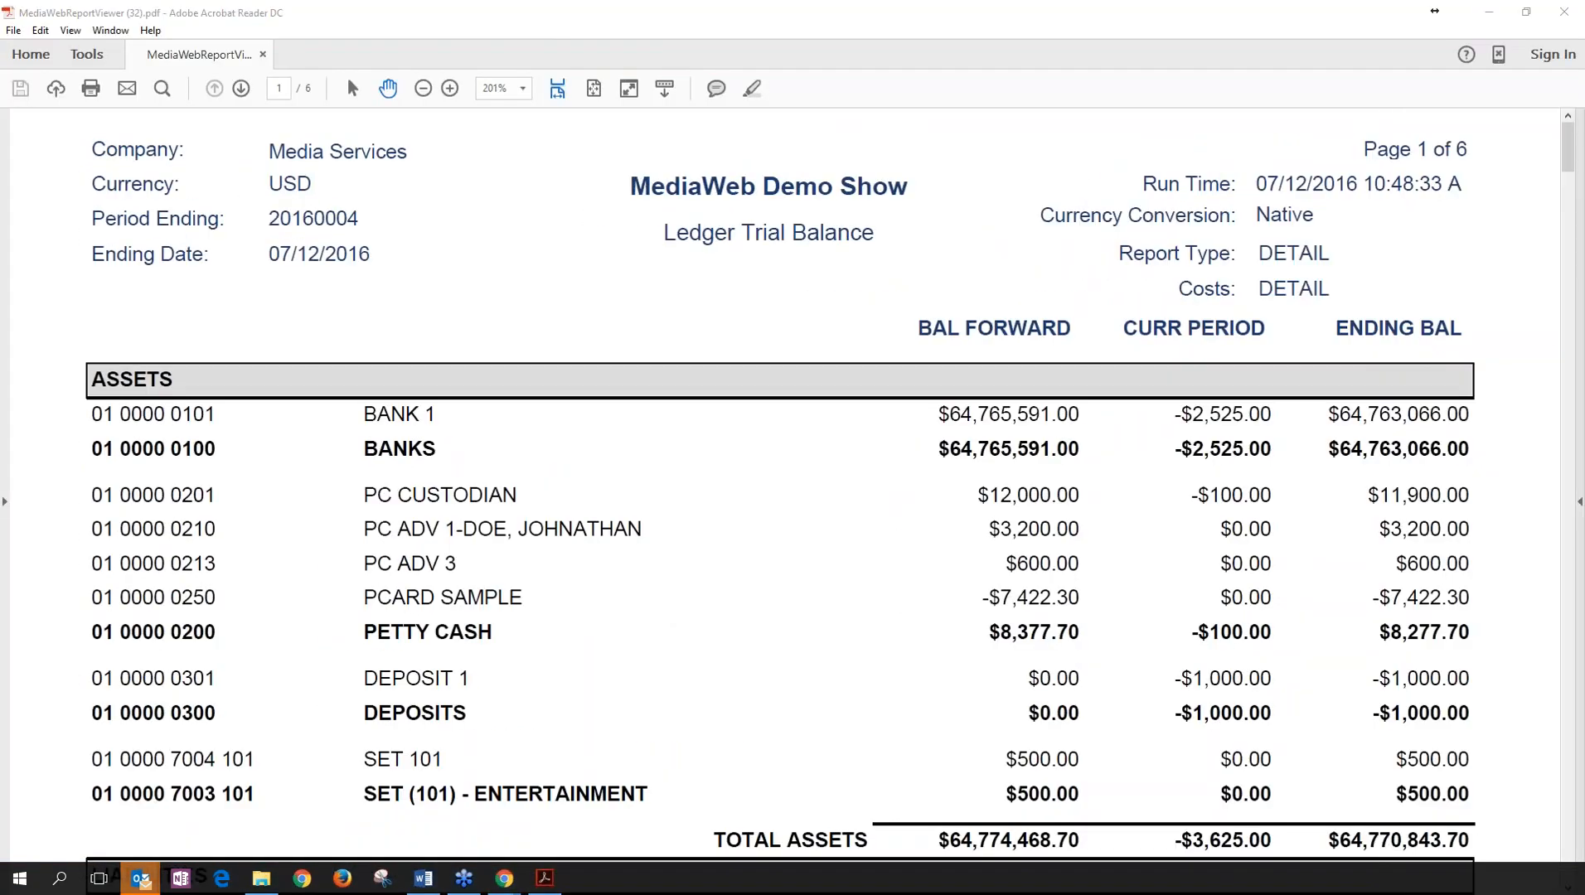
pyautogui.scroll(-5, 1570, 149)
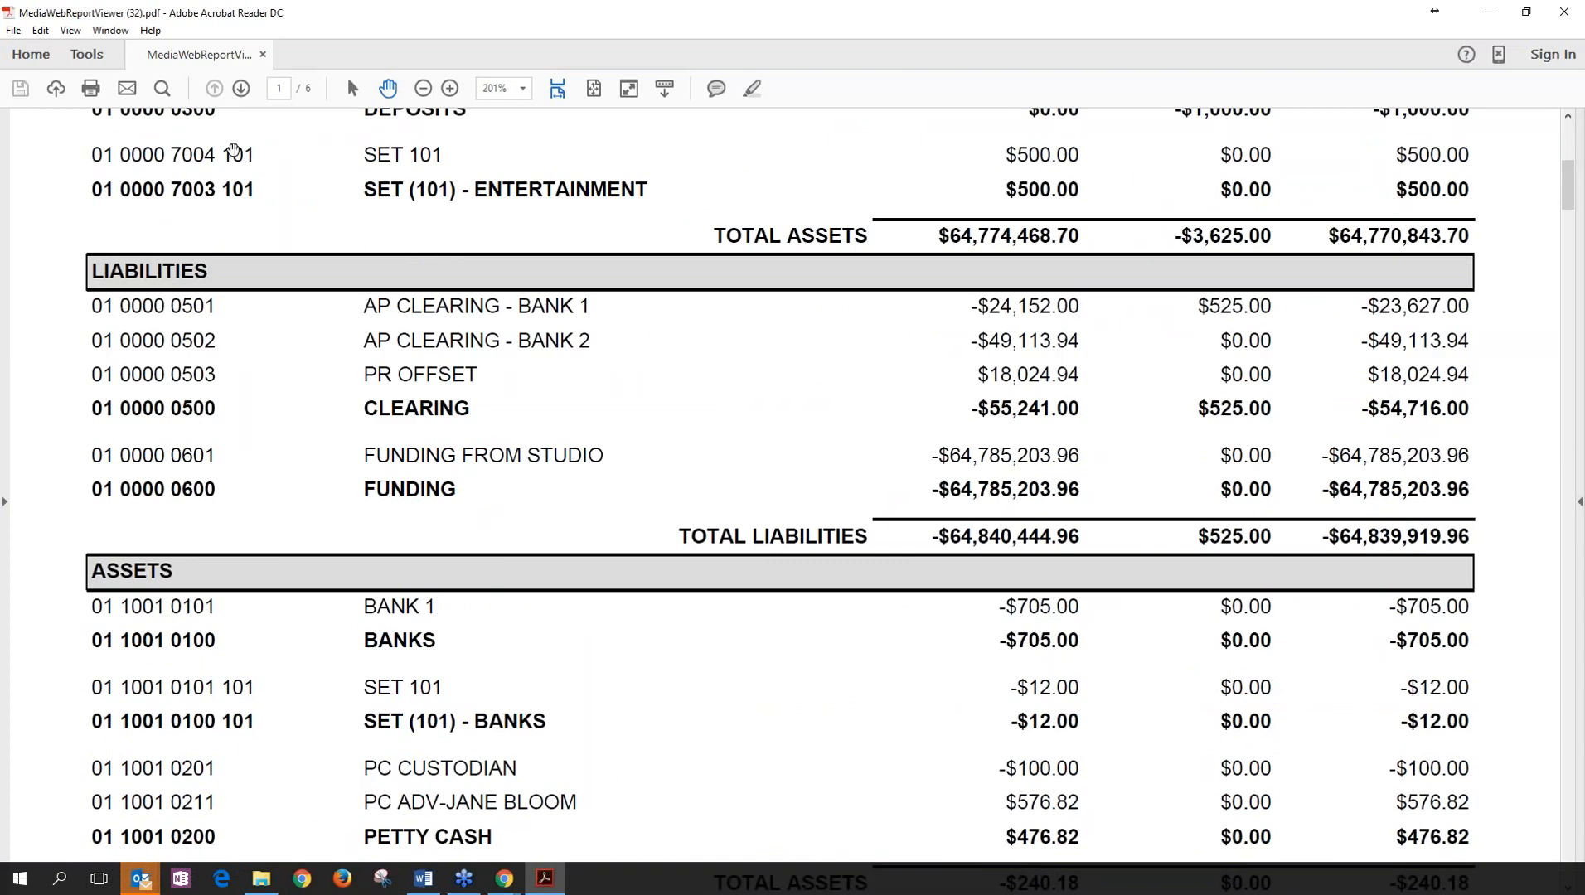
pyautogui.click(1569, 13)
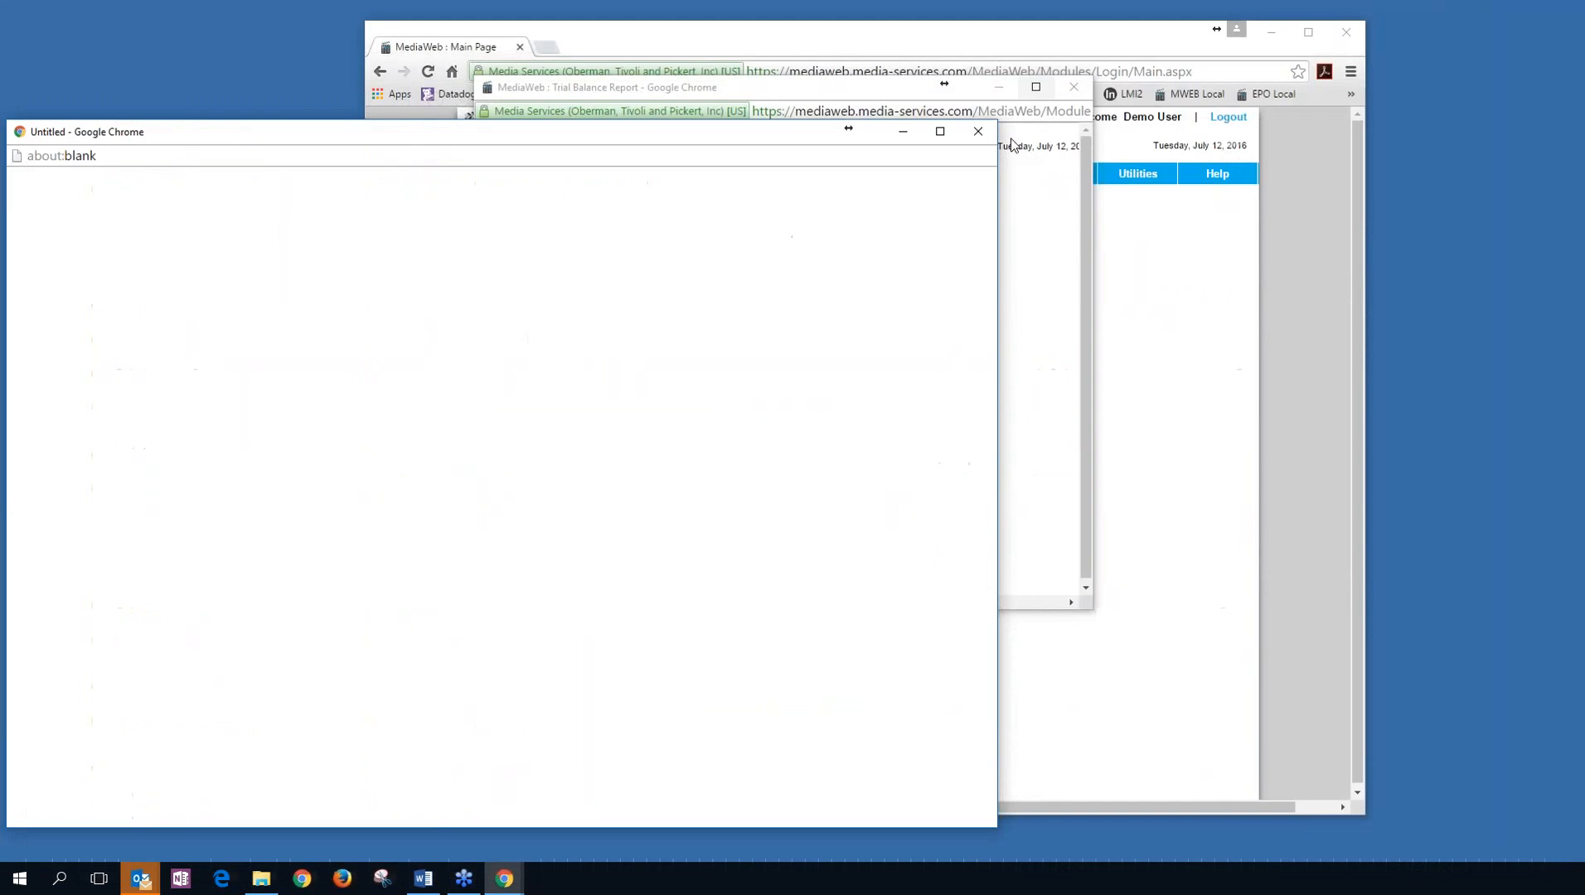
# Close the leftover blank window and export the trial balance report in Excel format.
pyautogui.click(978, 130)
pyautogui.click(611, 539)
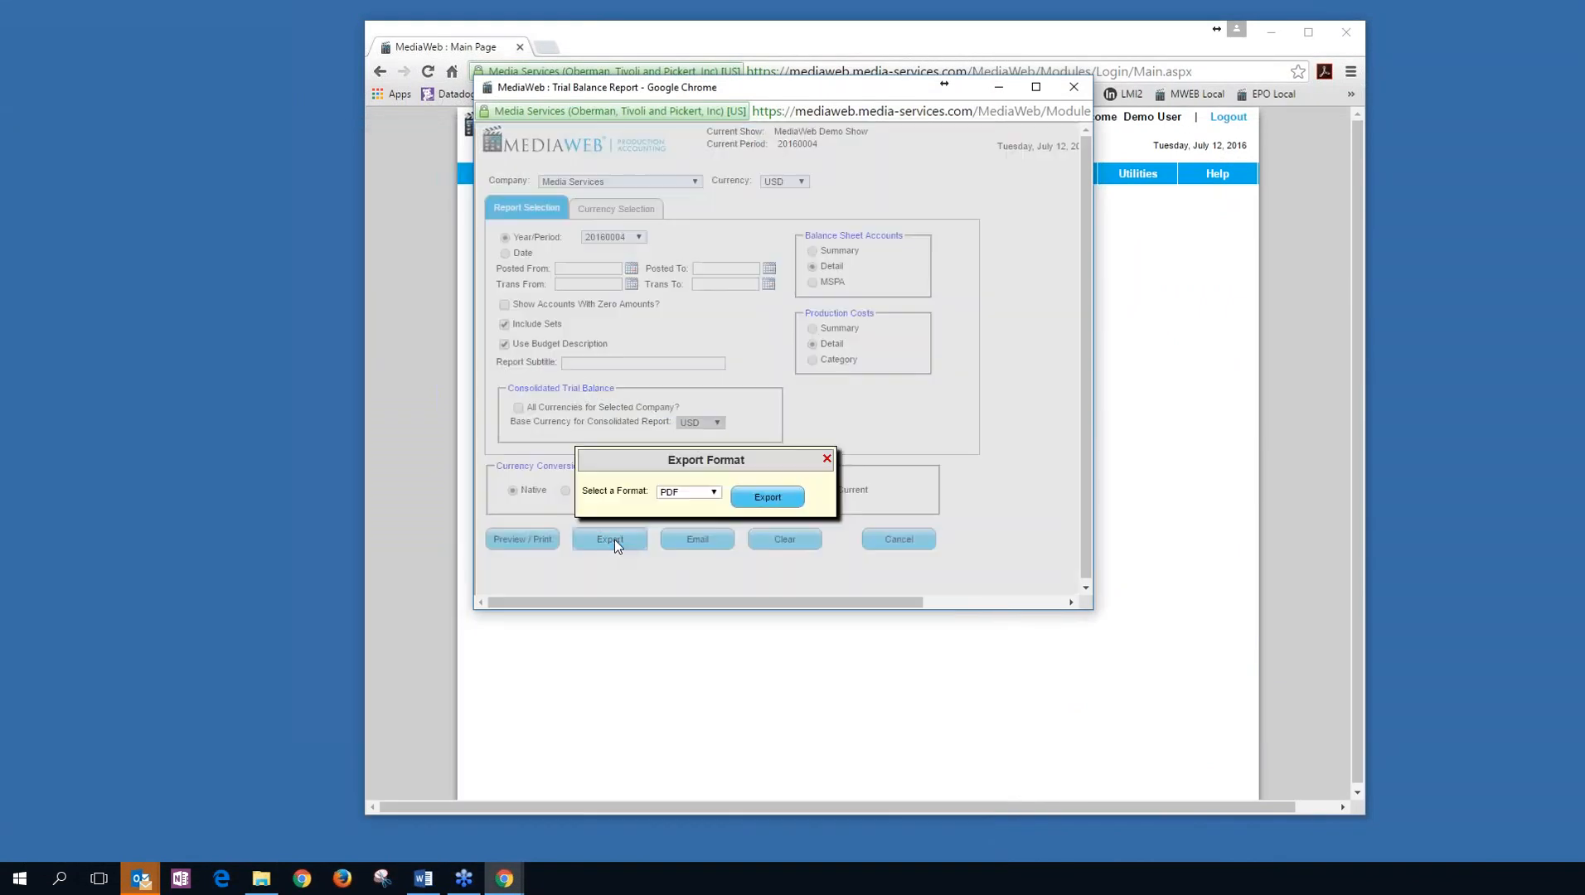
pyautogui.click(715, 492)
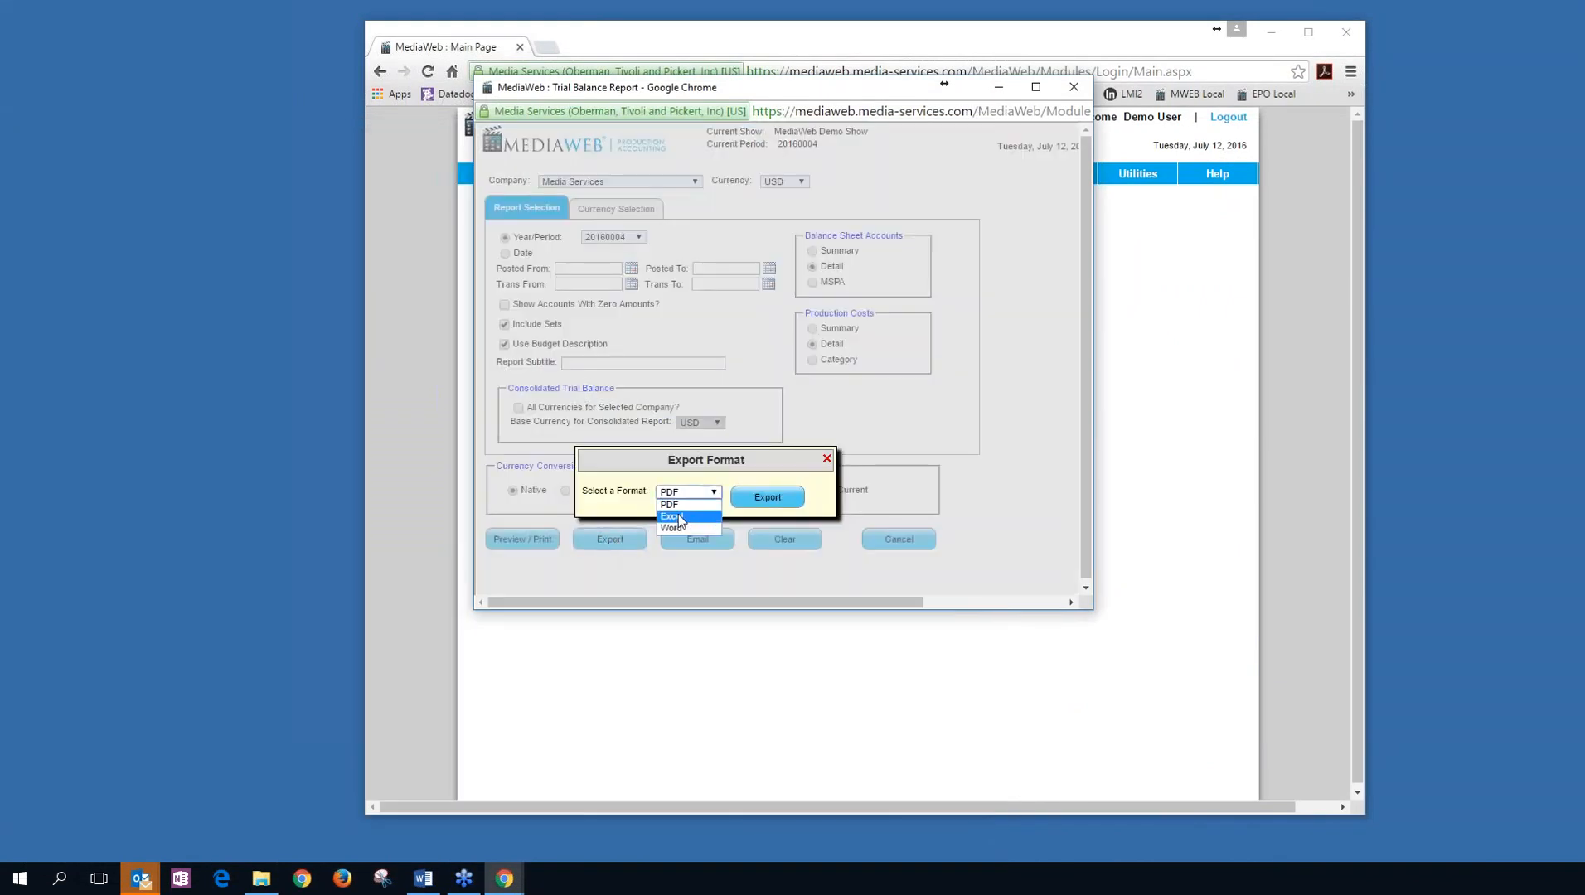
pyautogui.click(680, 515)
pyautogui.click(773, 493)
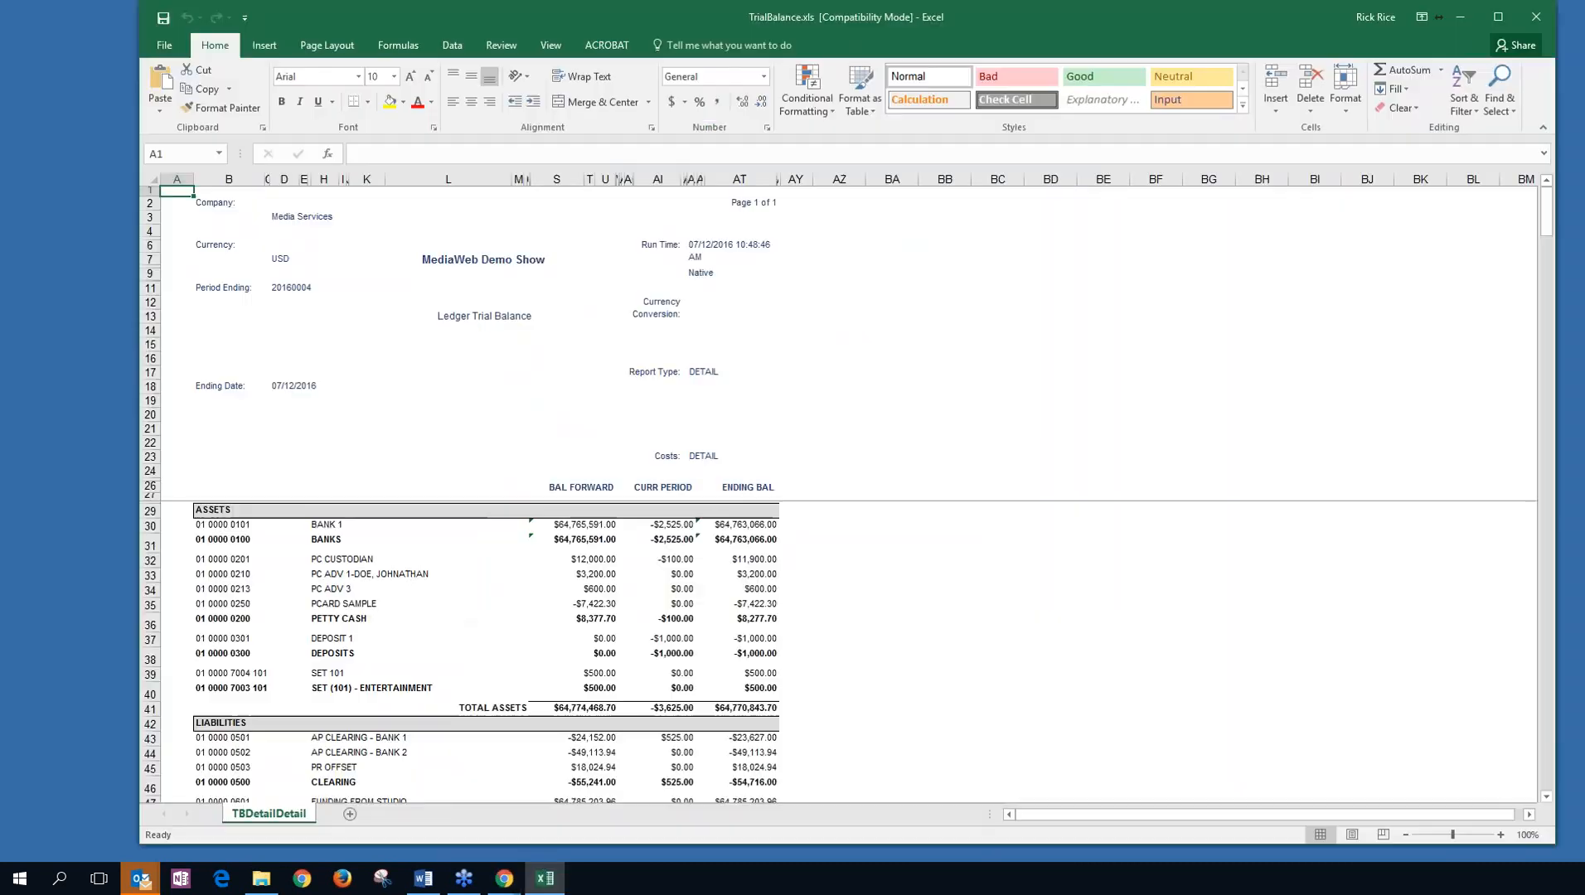
# Clear and delete header rows 1–27 so the sheet starts at the ASSETS heading.
pyautogui.scroll(-3, 1536, 301)
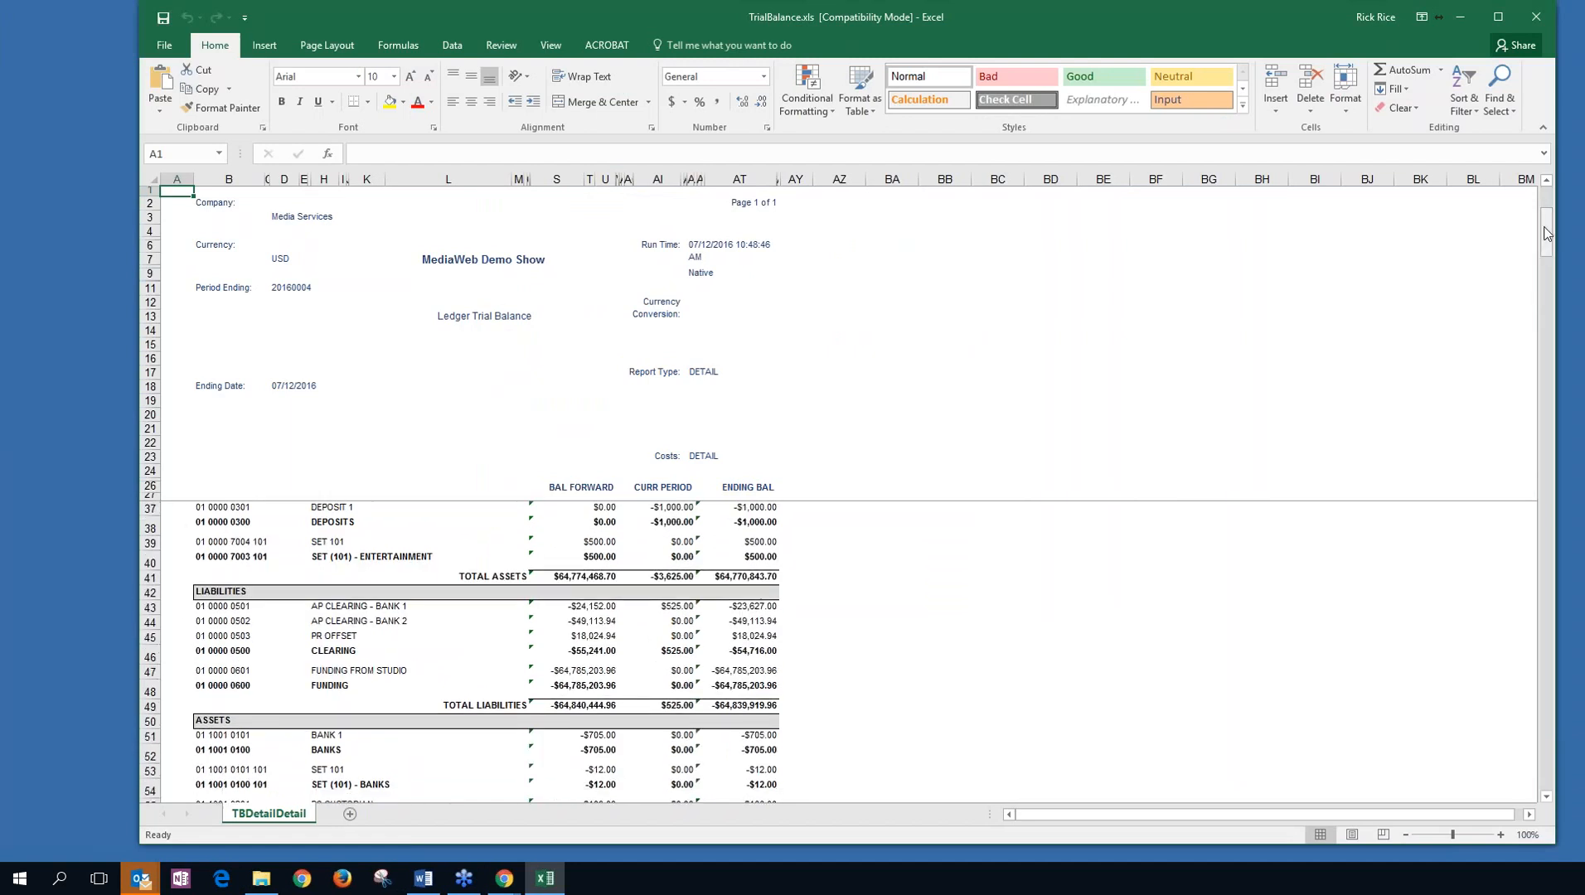
pyautogui.moveTo(1545, 227); pyautogui.dragTo(1548, 195)
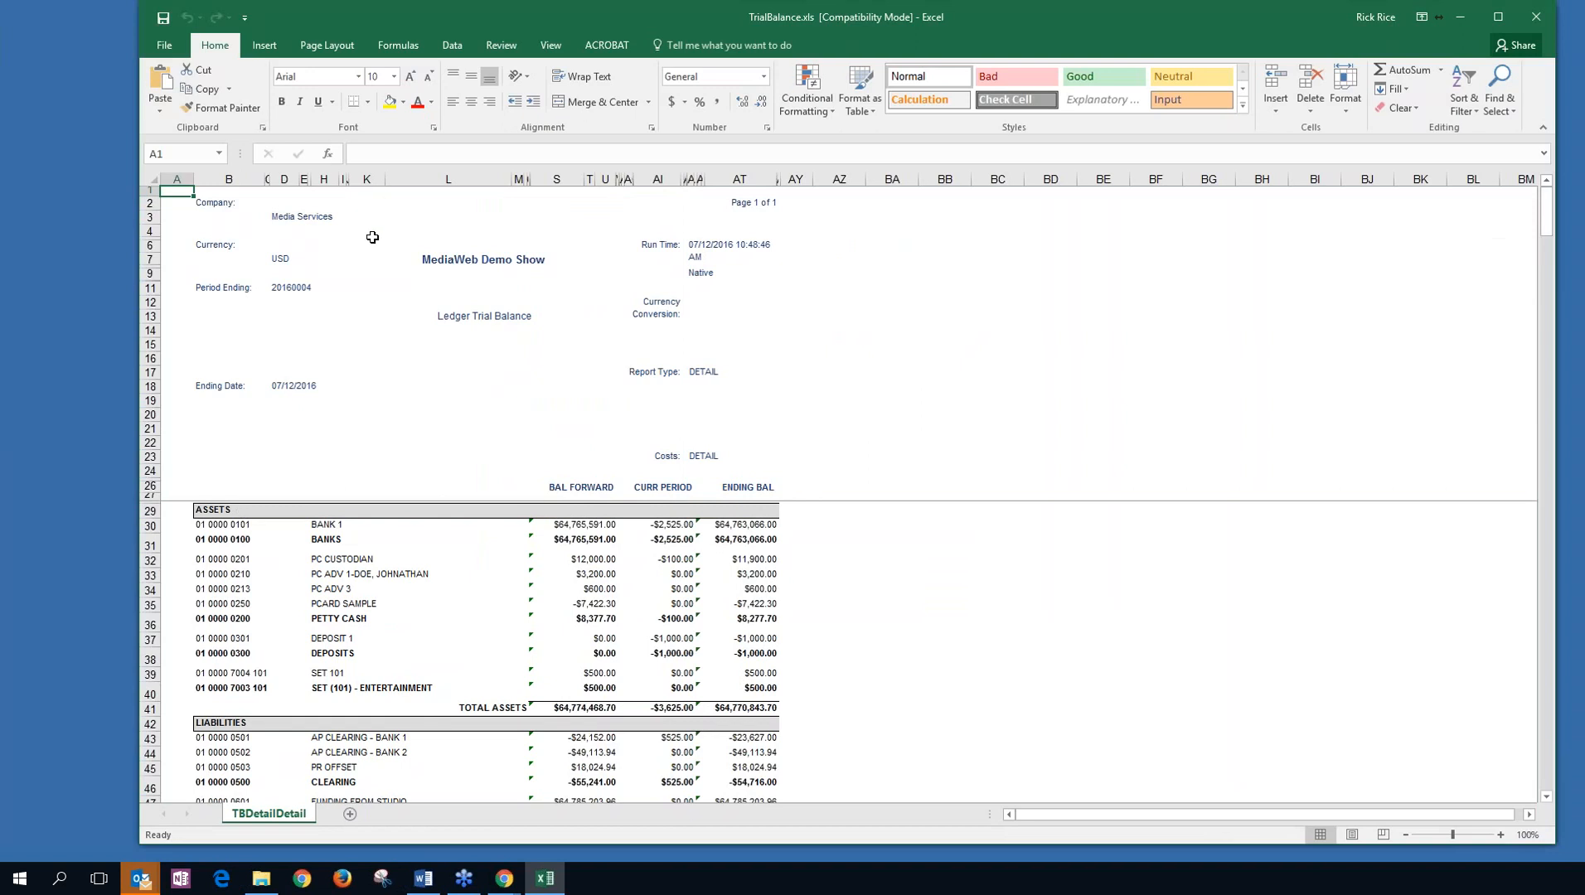
pyautogui.click(146, 190)
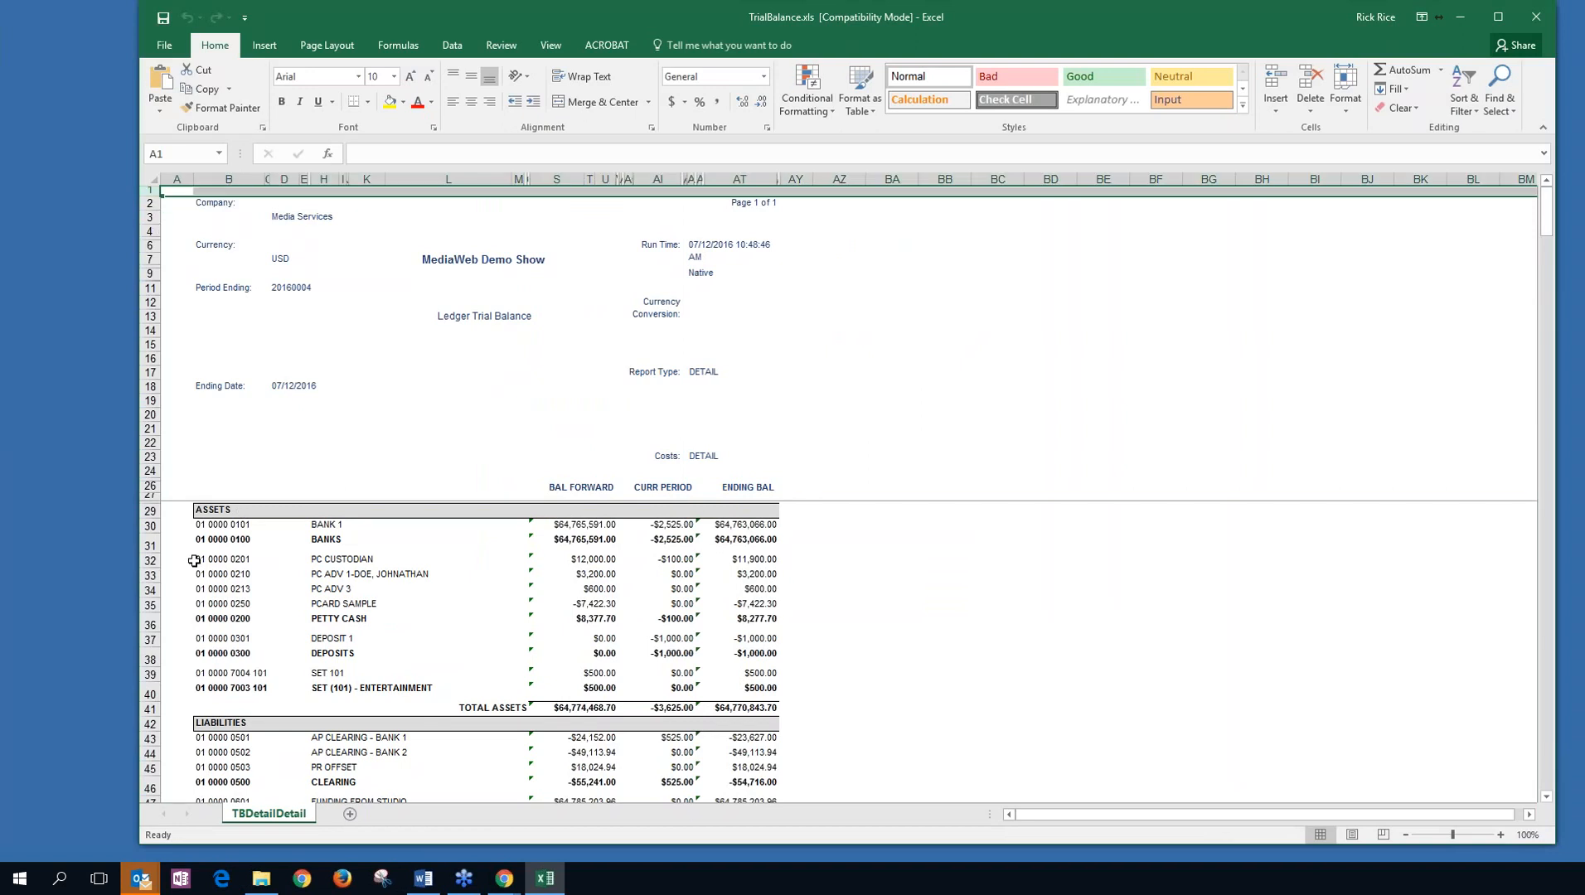
pyautogui.keyDown('shift'); pyautogui.click(150, 497); pyautogui.keyUp('shift')
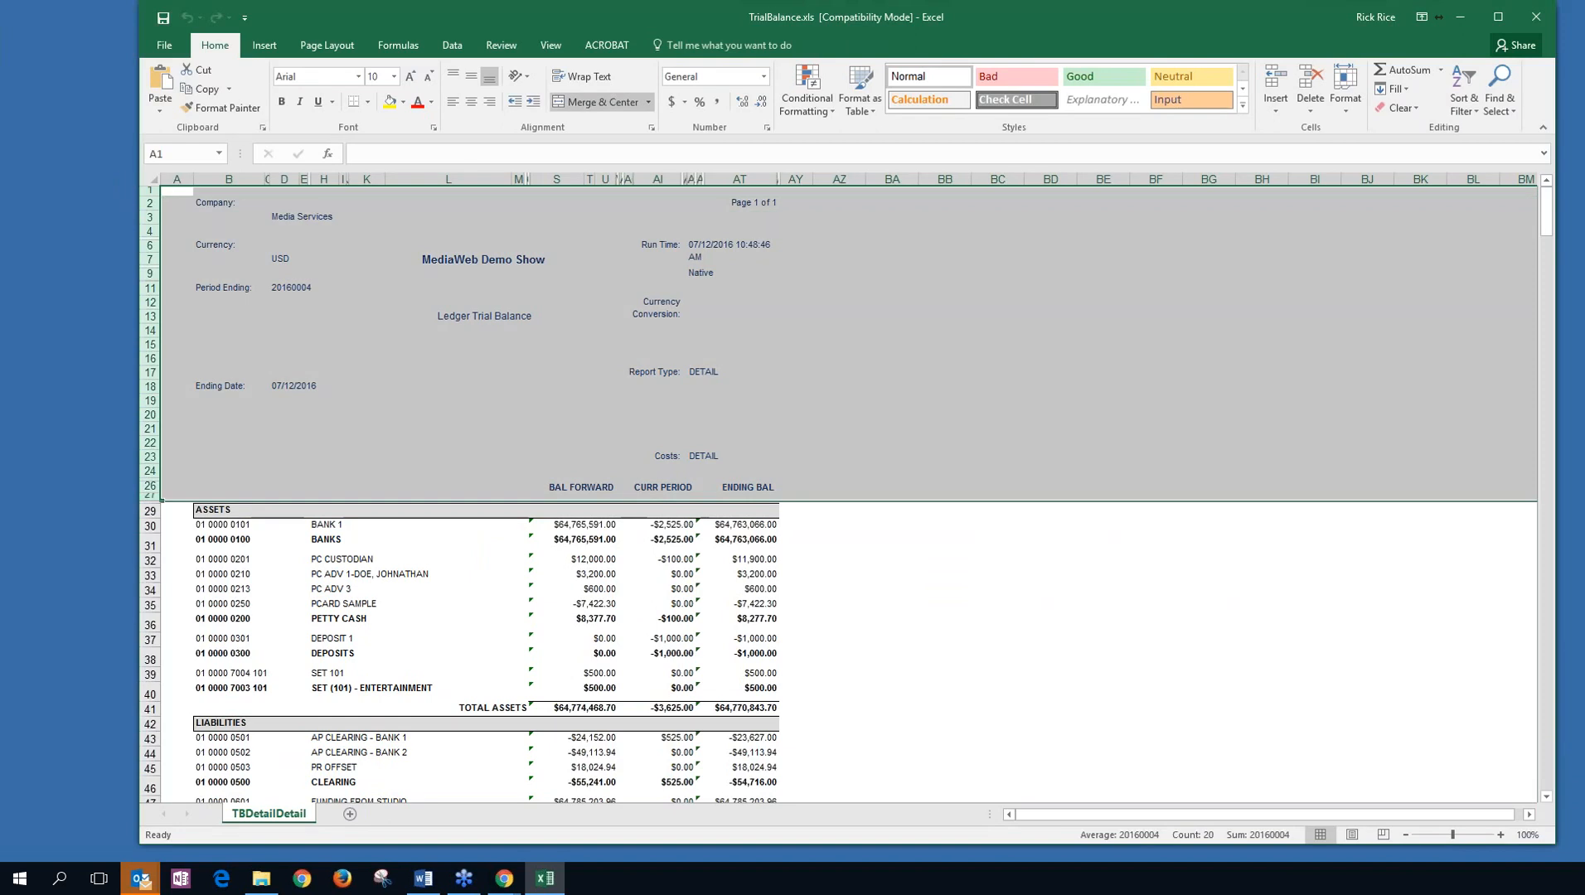
pyautogui.rightClick(150, 448)
pyautogui.click(211, 603)
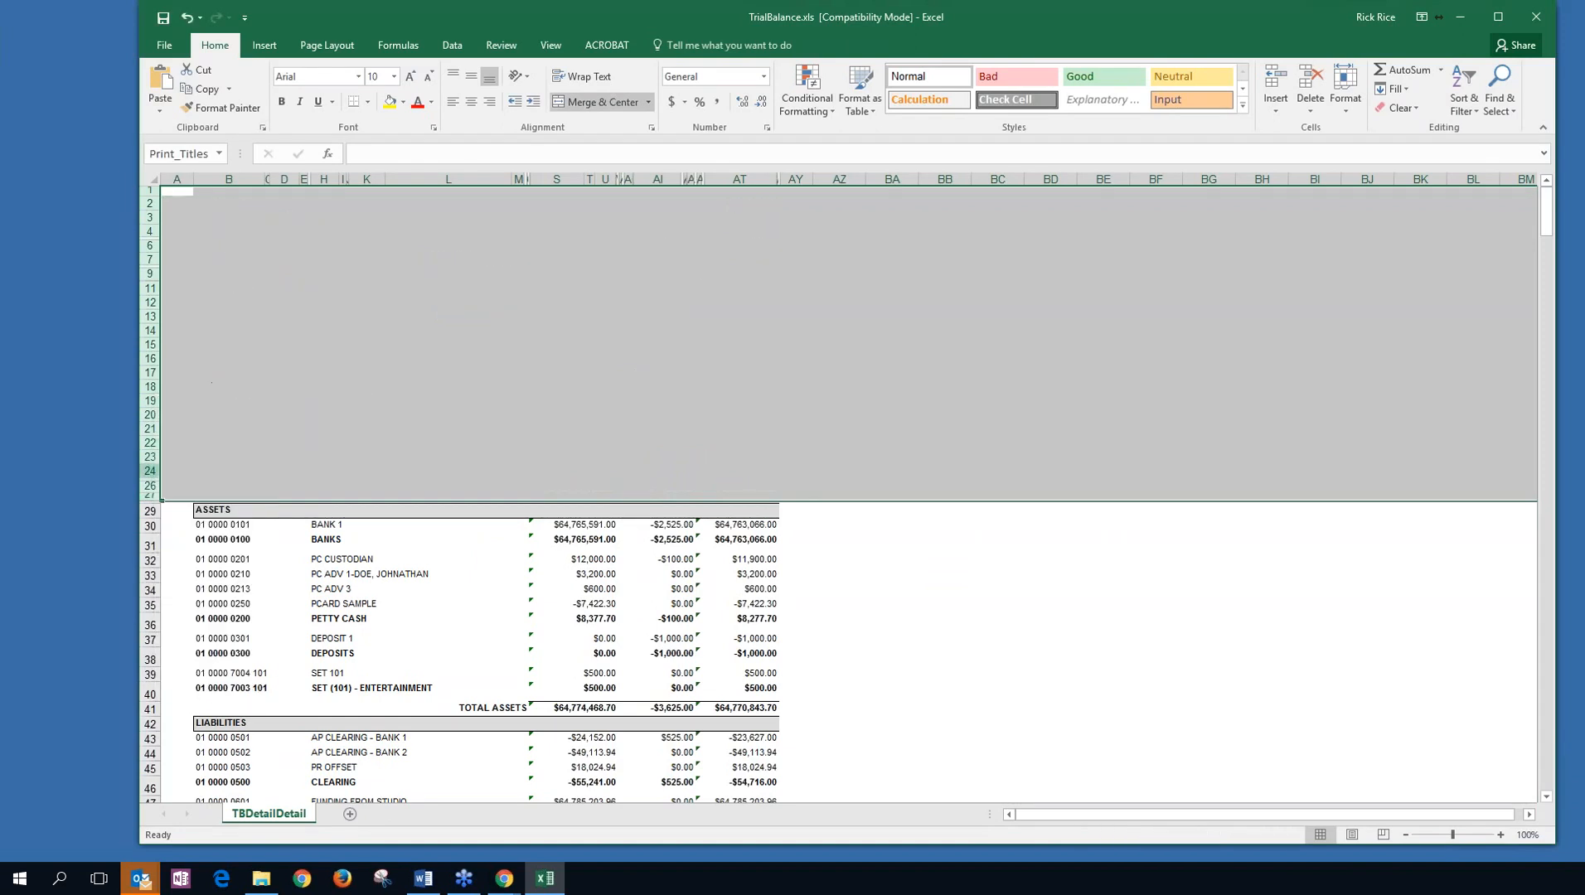
pyautogui.rightClick(152, 464)
pyautogui.click(203, 601)
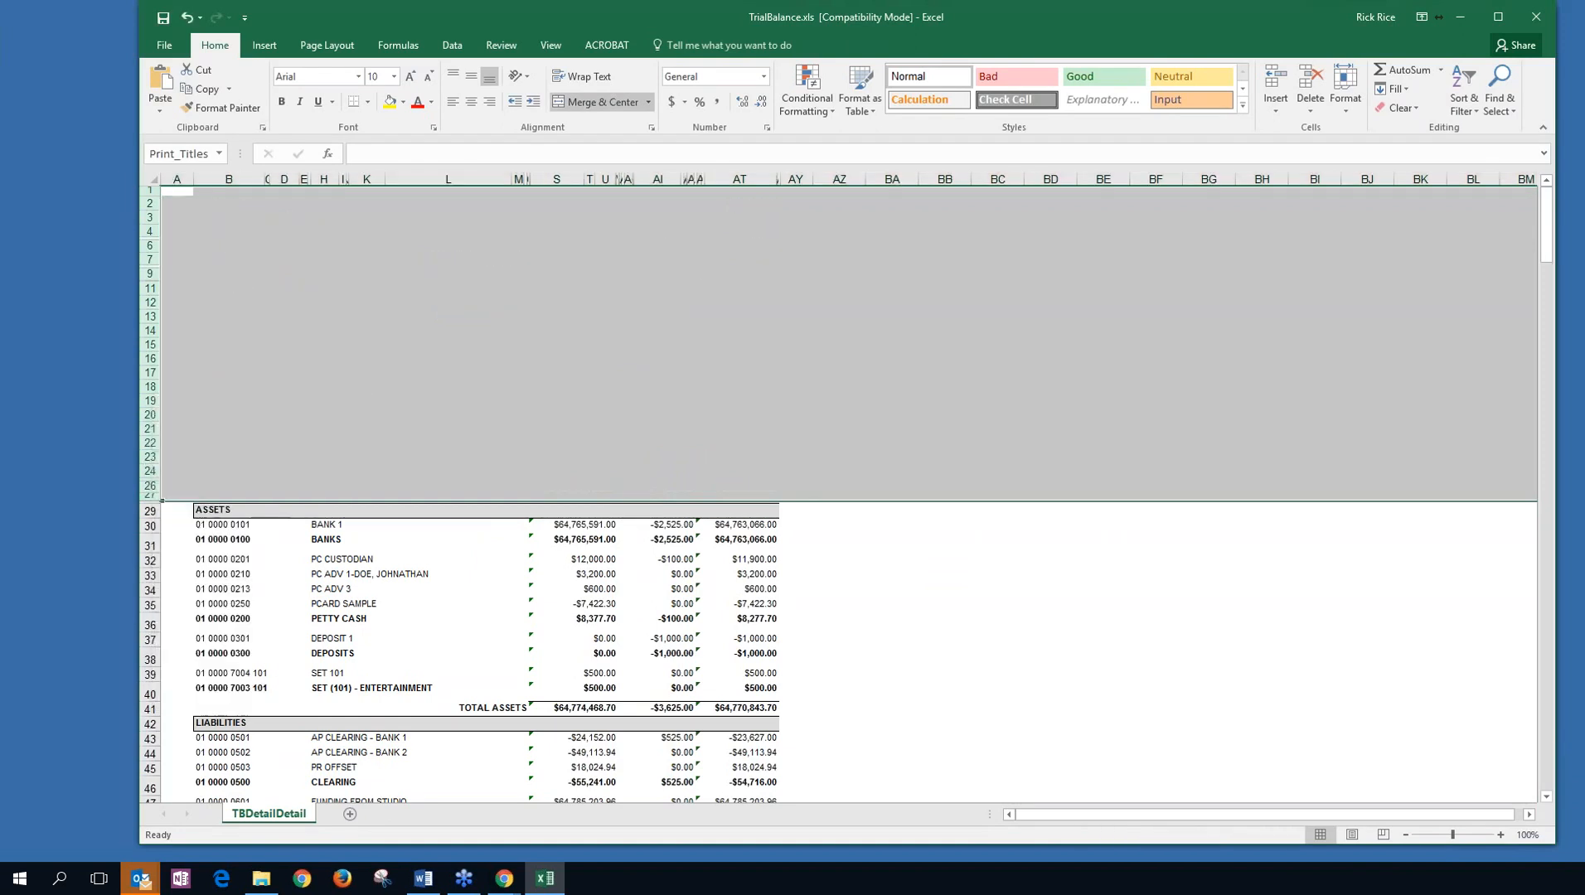
pyautogui.click(988, 523)
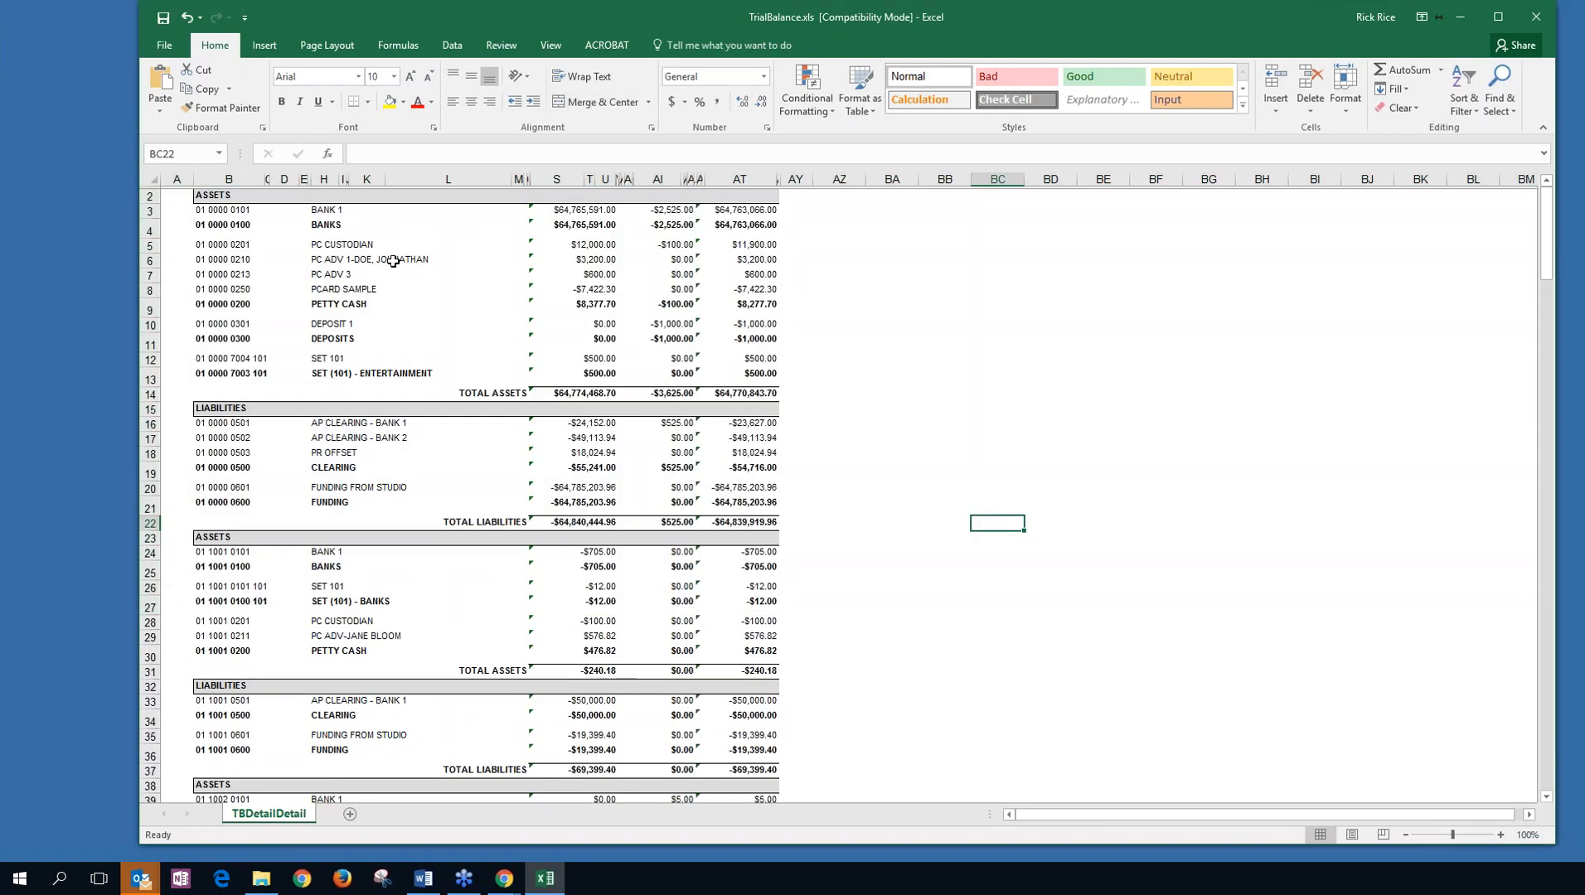
# Close Excel without saving, then close the Trial Balance Report window.
pyautogui.scroll(-3, 383, 279)
pyautogui.scroll(2, 383, 278)
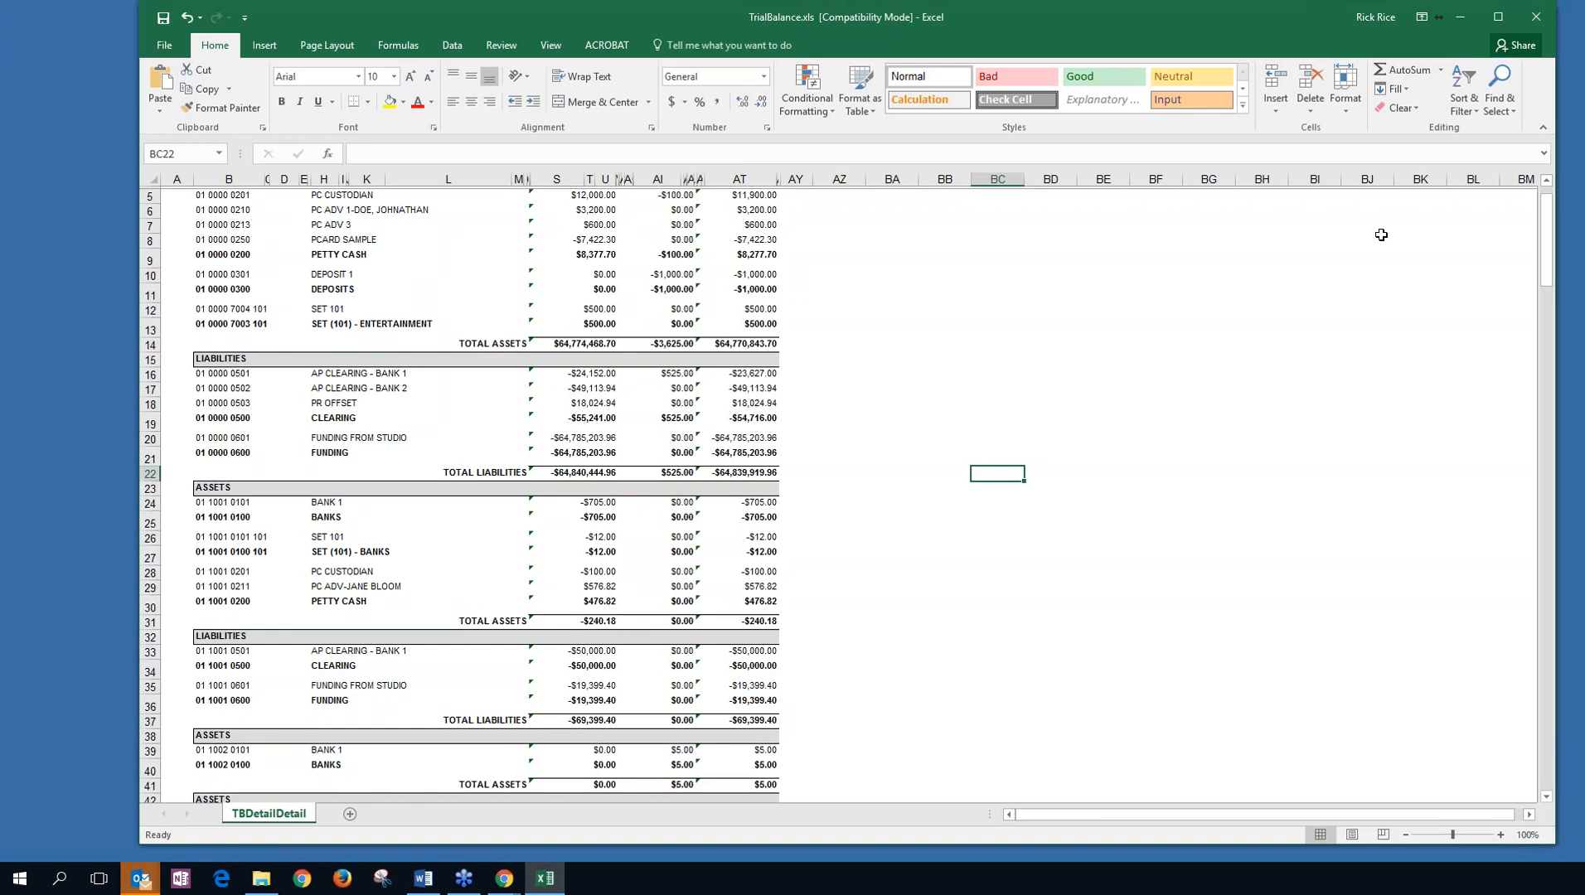
pyautogui.click(1539, 23)
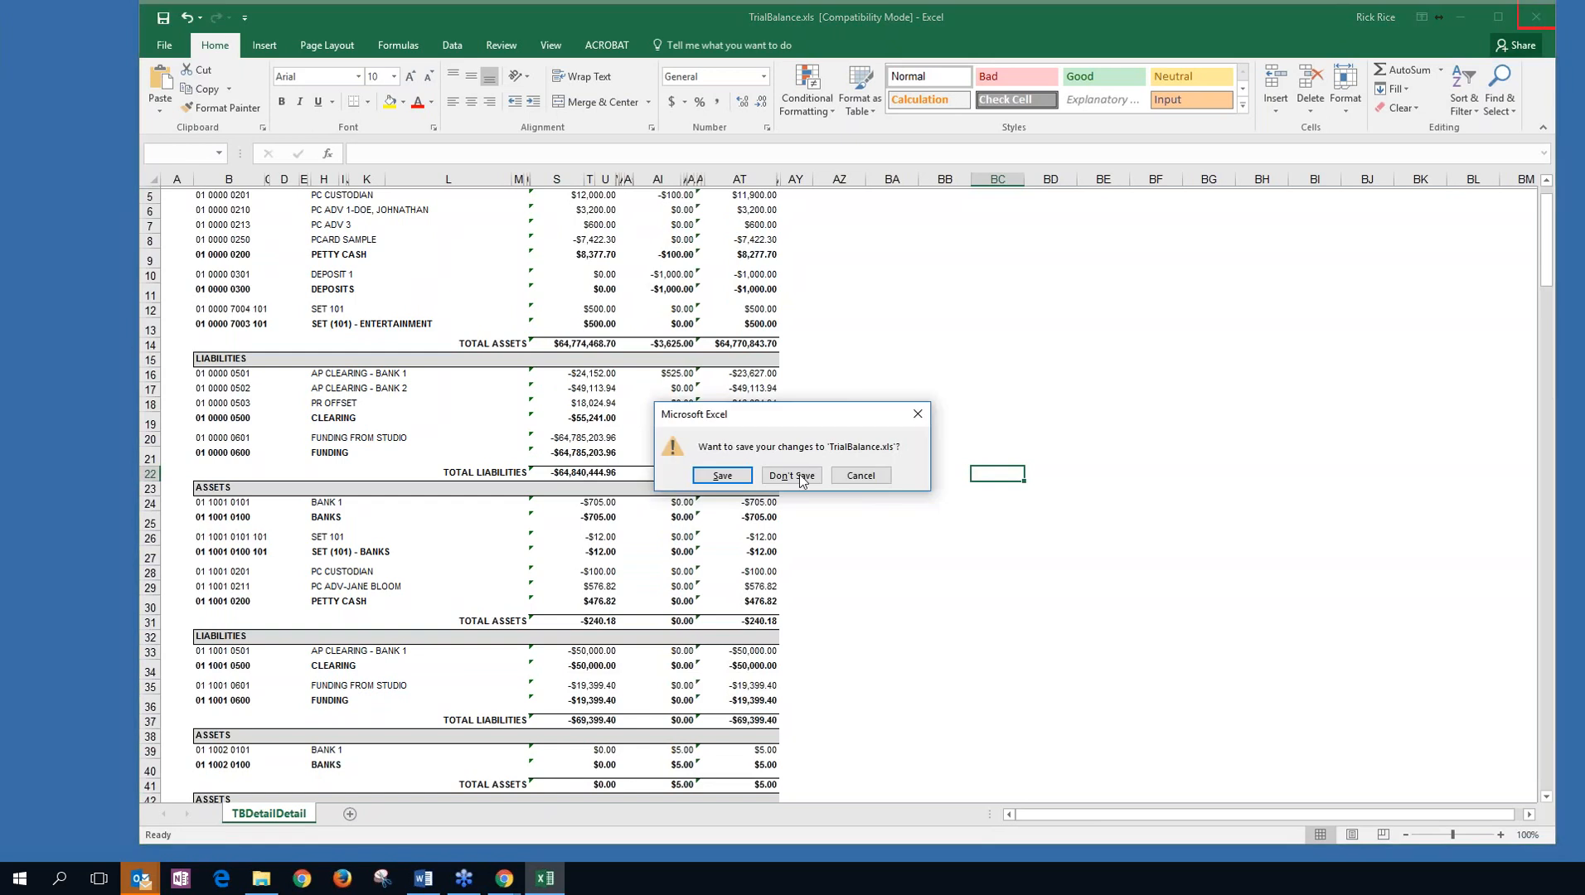
pyautogui.click(798, 474)
pyautogui.click(1073, 86)
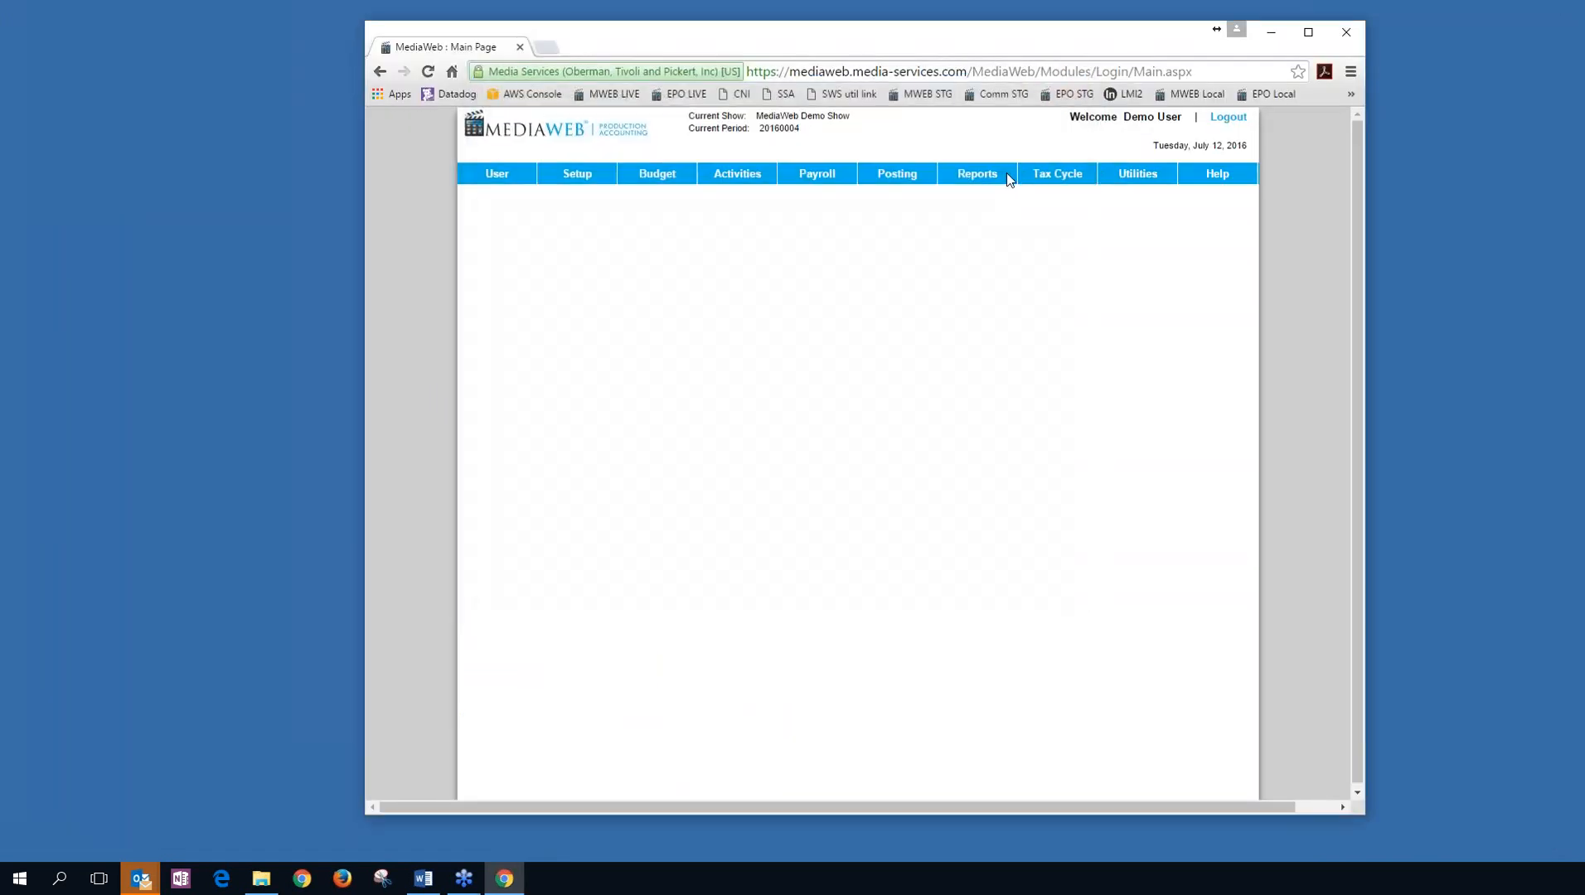
pyautogui.moveTo(981, 178)
pyautogui.moveTo(990, 403)
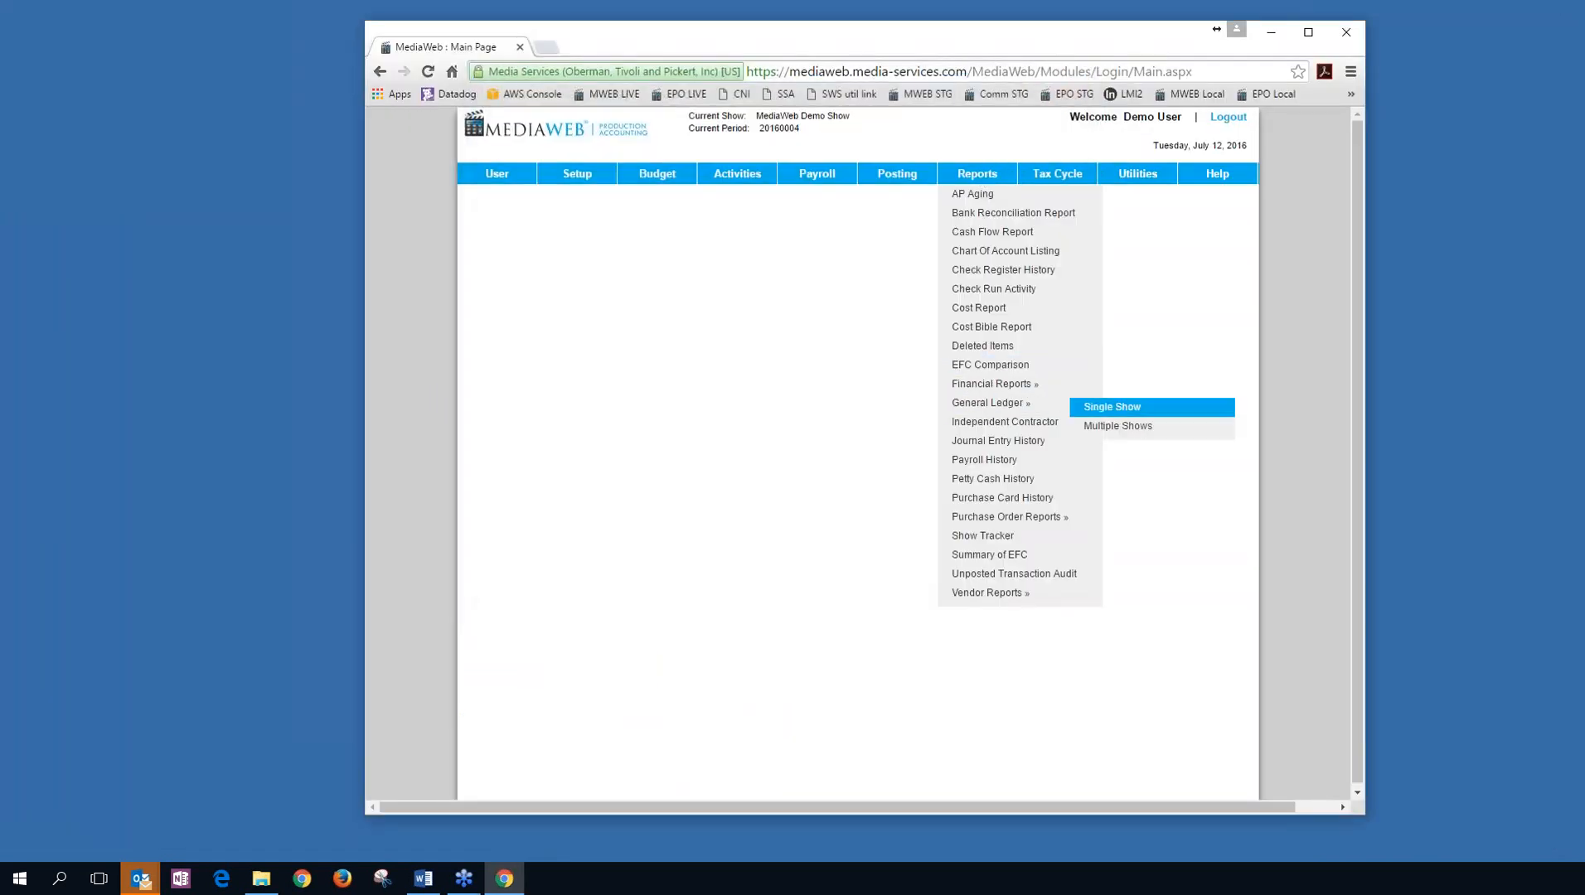
pyautogui.click(1112, 406)
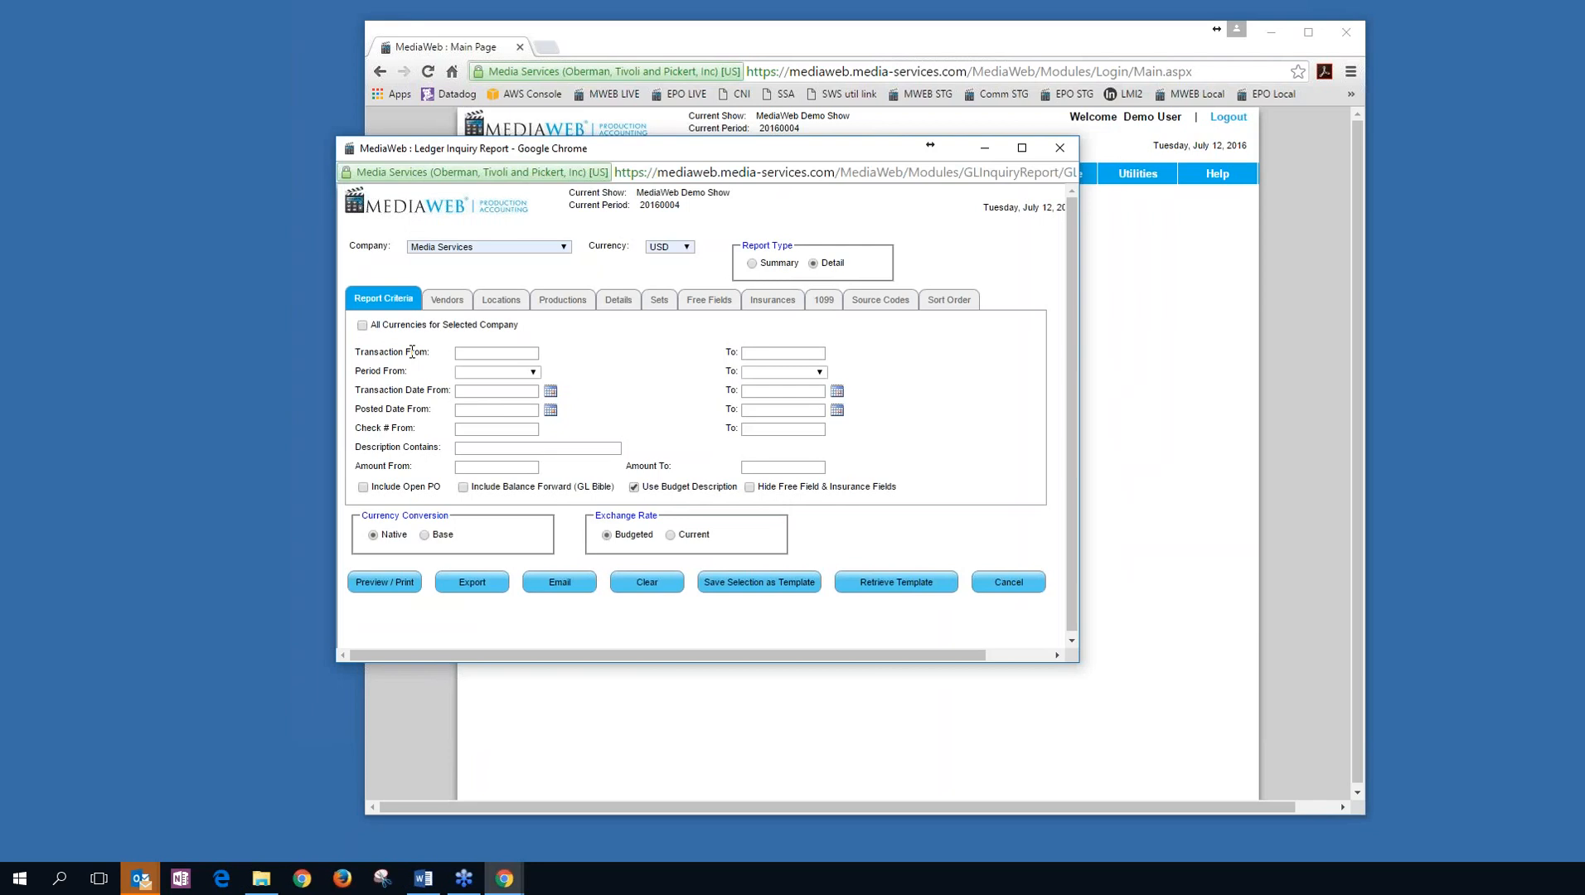
pyautogui.click(449, 302)
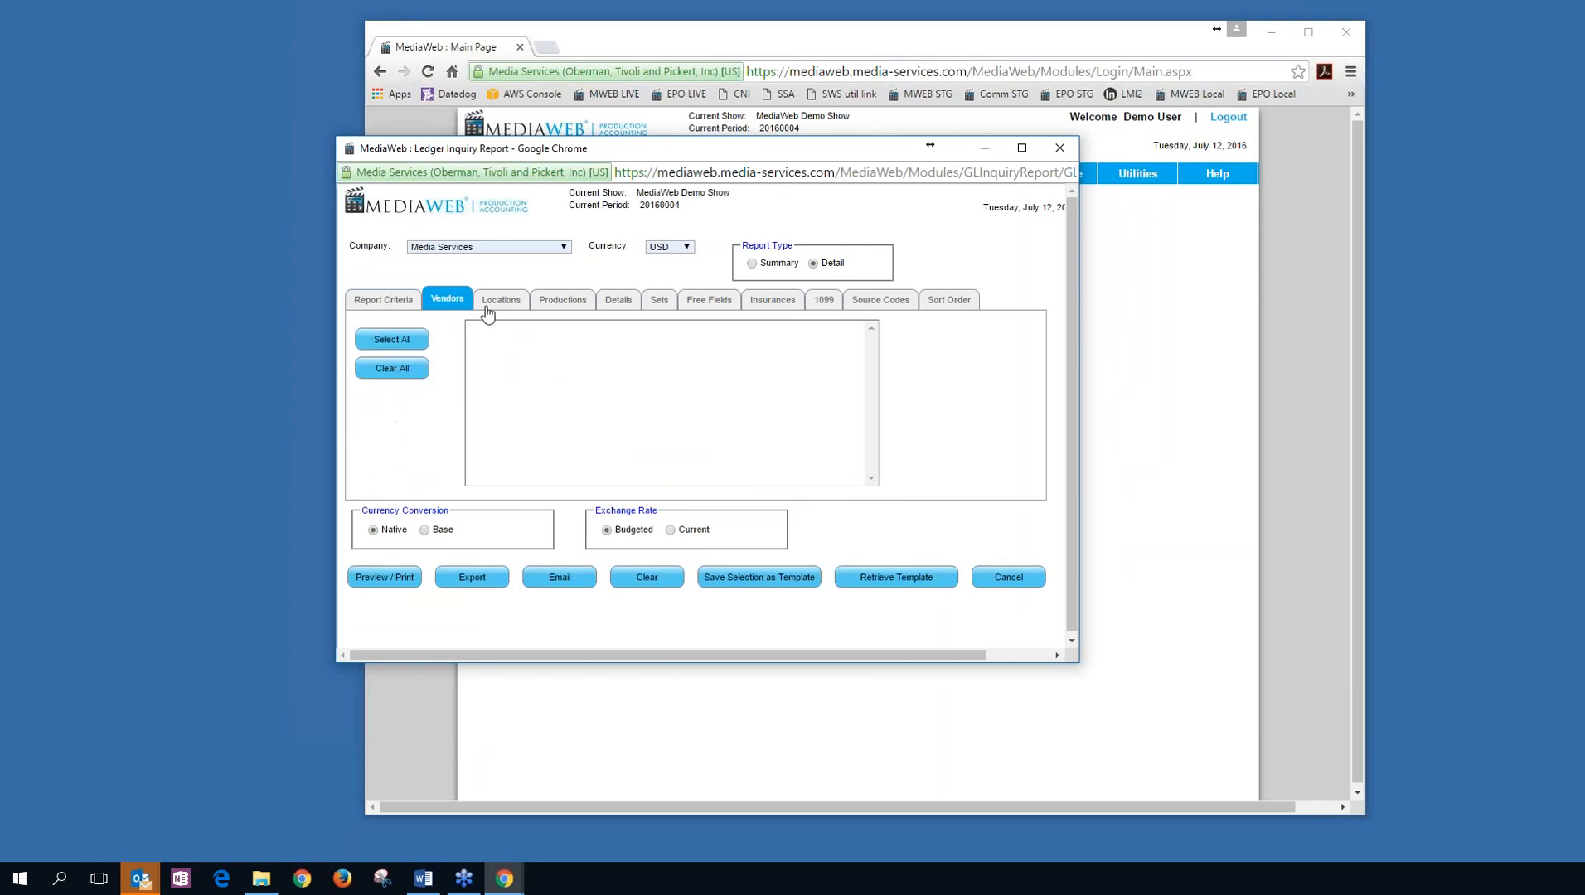
pyautogui.click(497, 300)
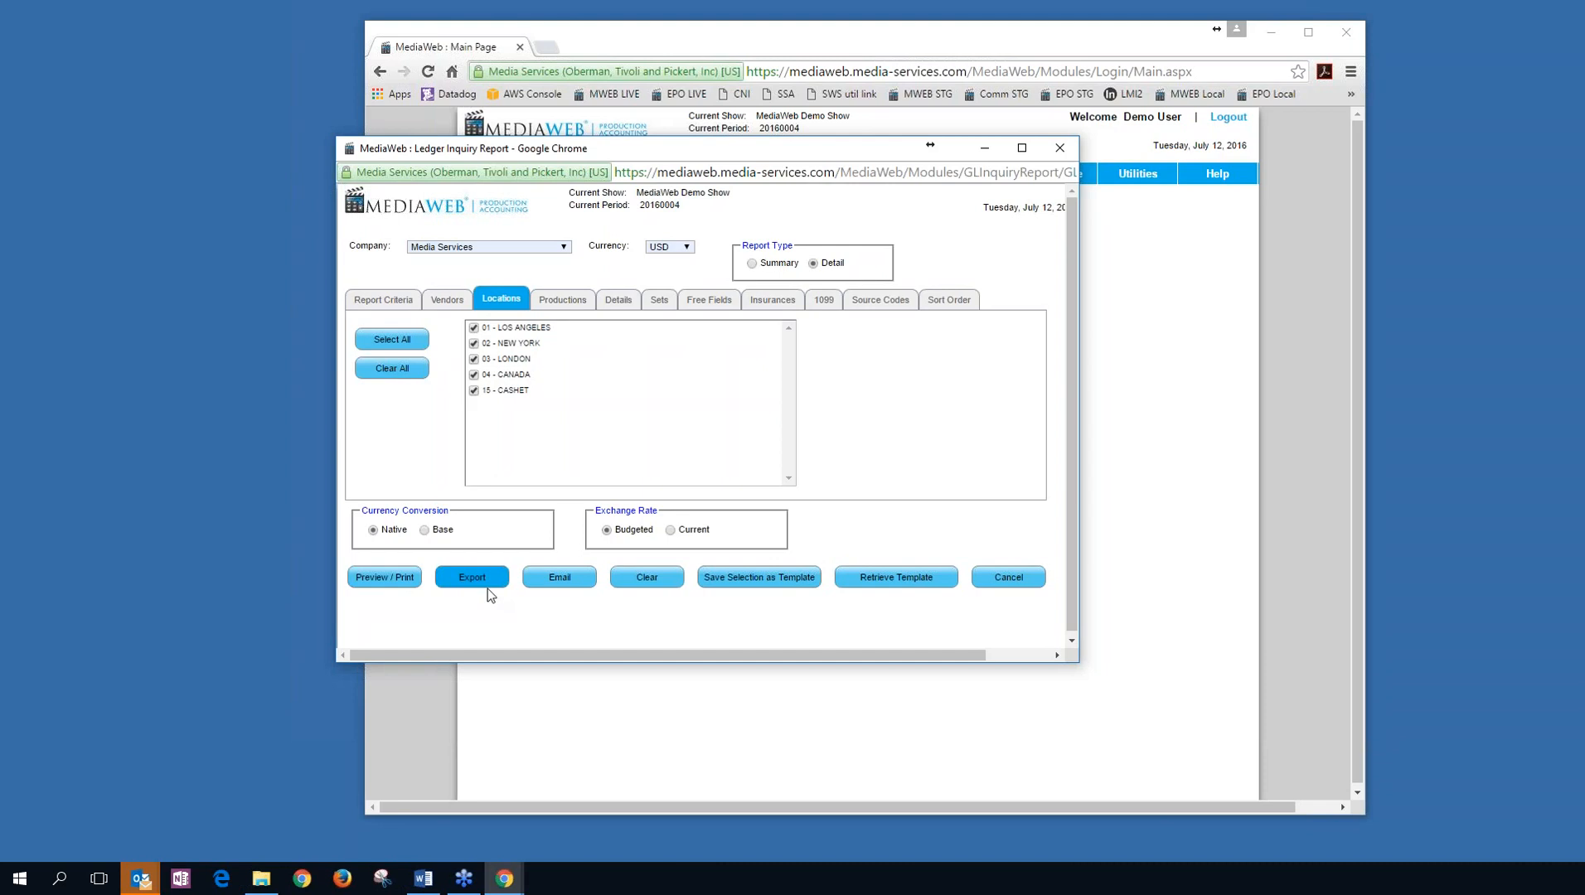
pyautogui.click(1059, 148)
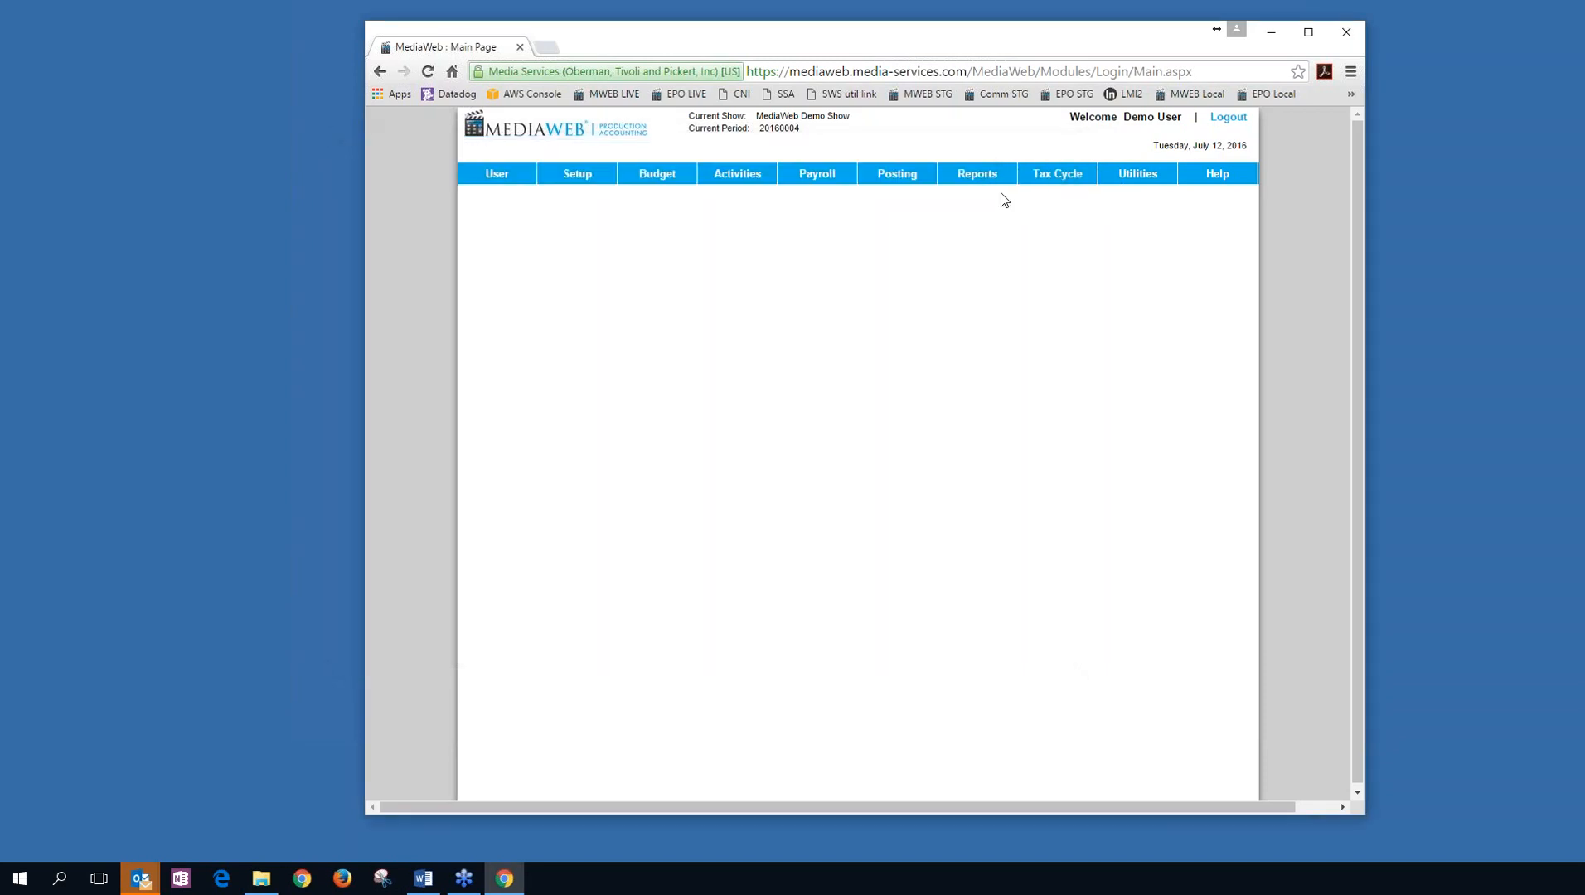
# Open the Multiple Shows consolidated ledger inquiry and browse its Shows, Vendors and Details lists.
pyautogui.moveTo(986, 184)
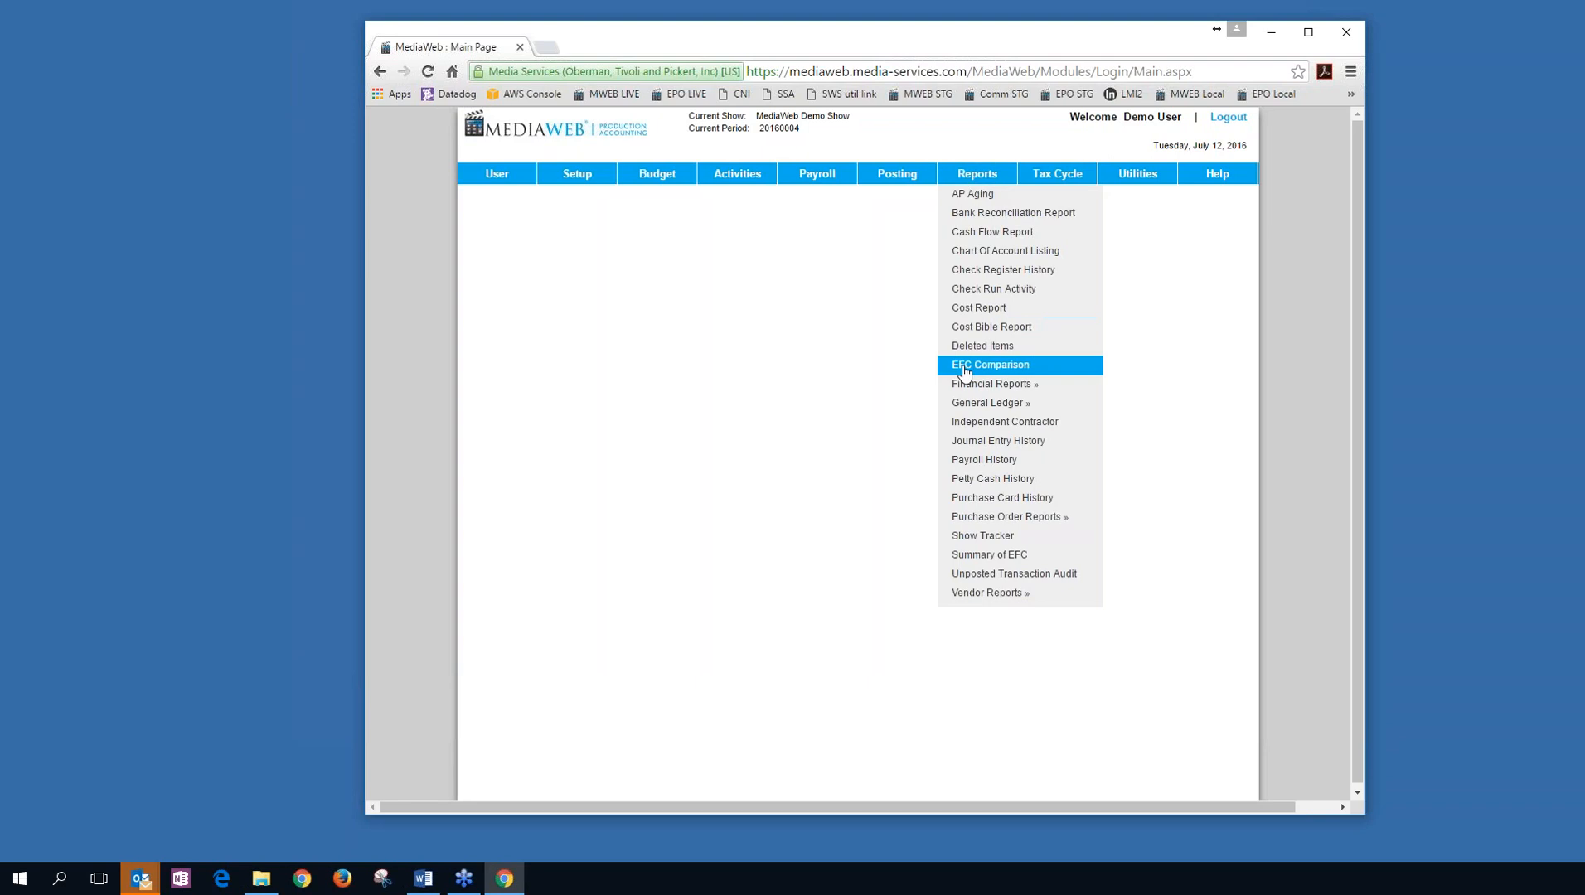
pyautogui.moveTo(980, 404)
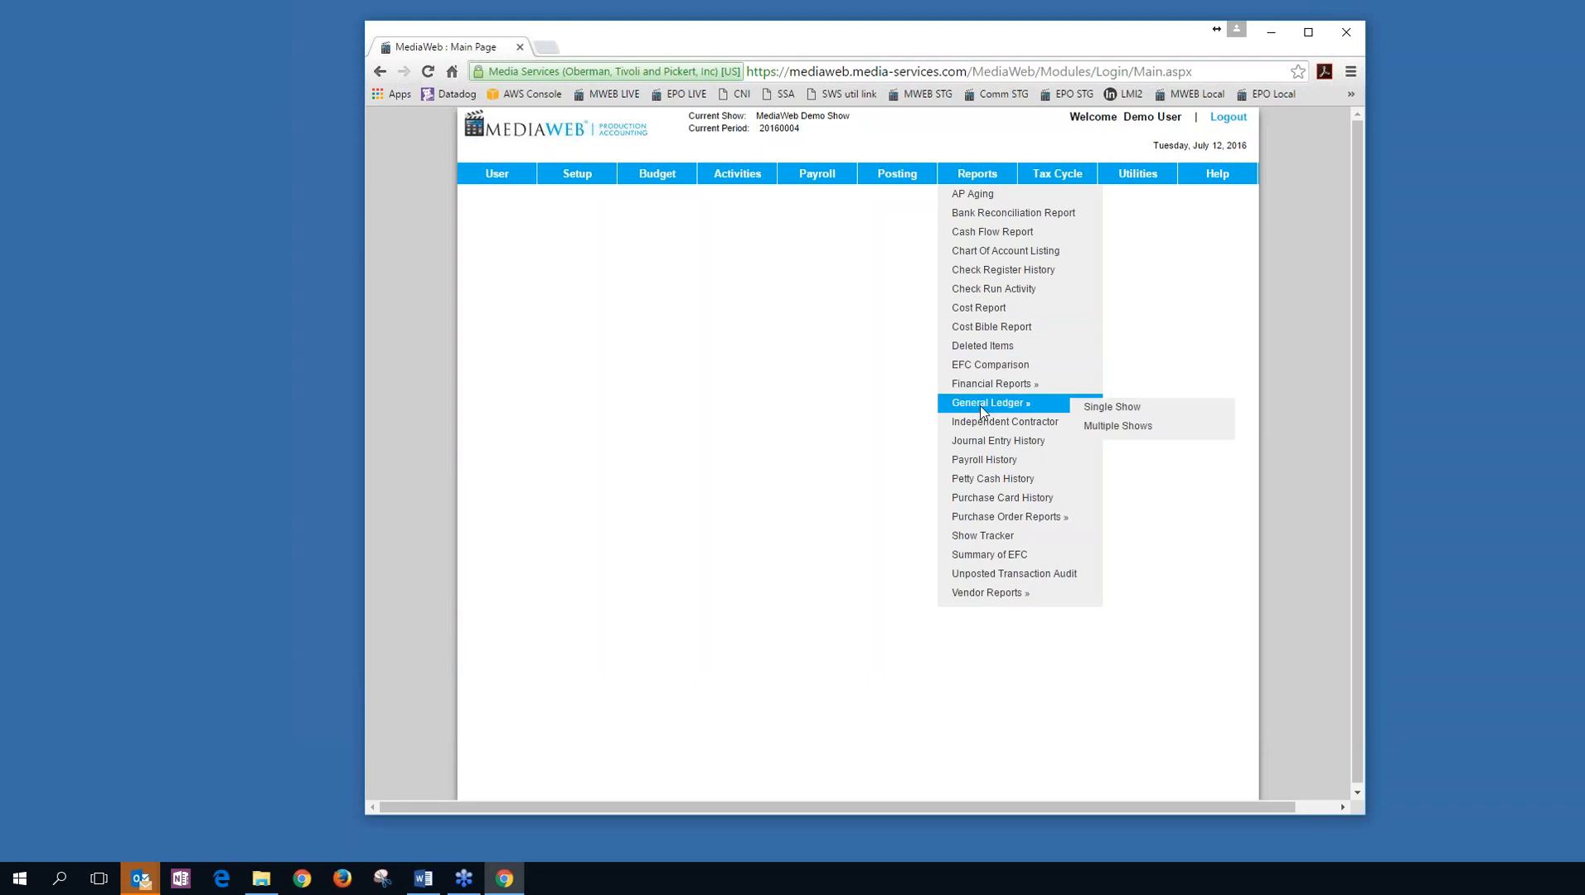
pyautogui.click(1138, 428)
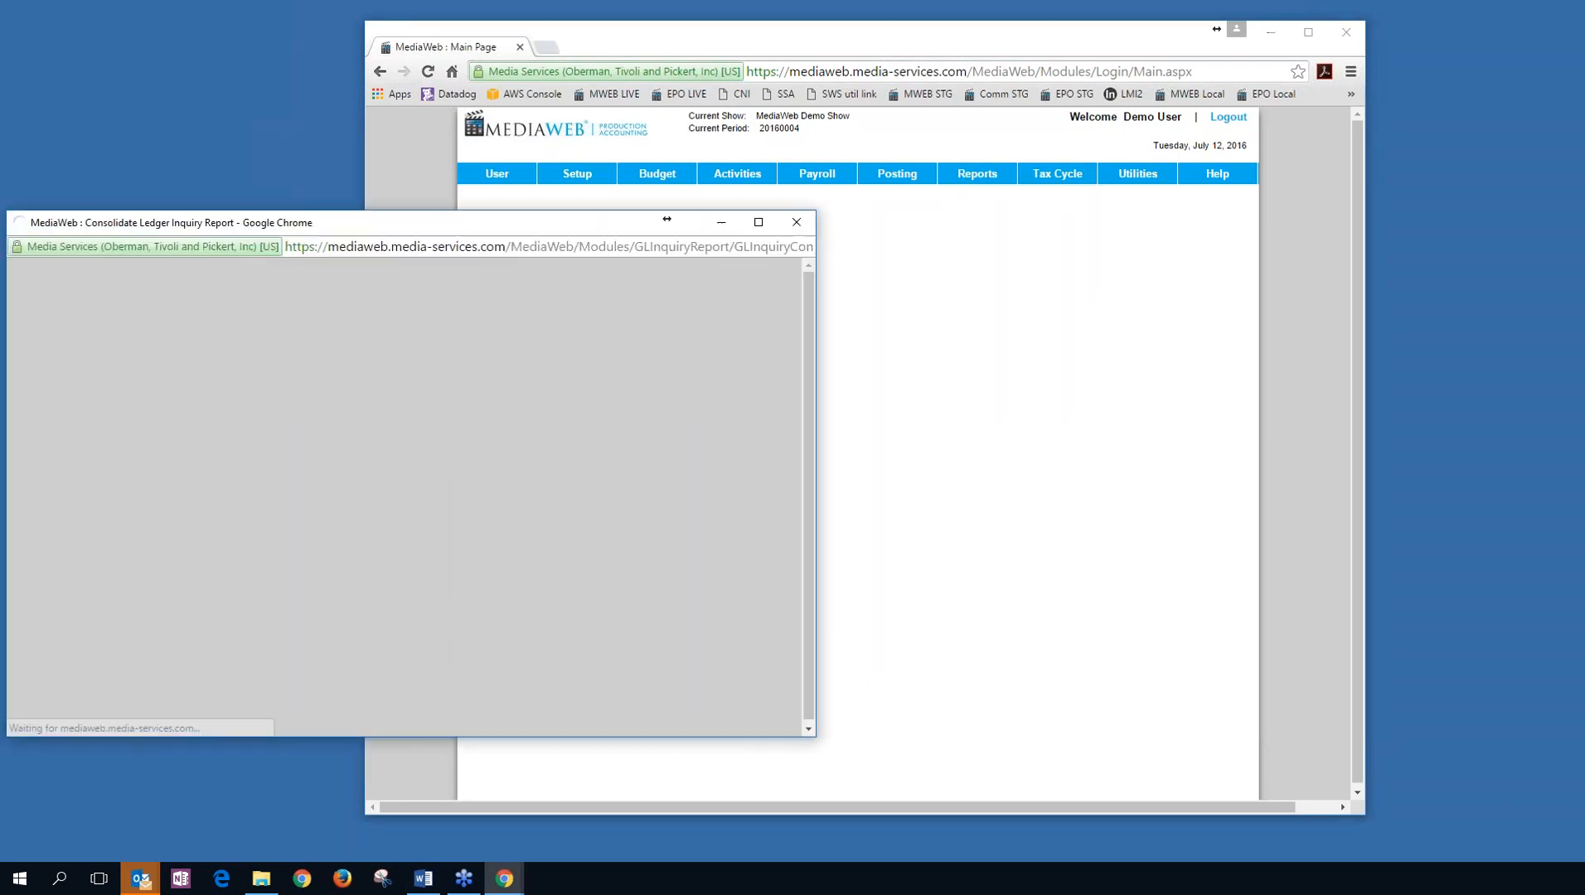
pyautogui.moveTo(580, 222); pyautogui.dragTo(861, 164)
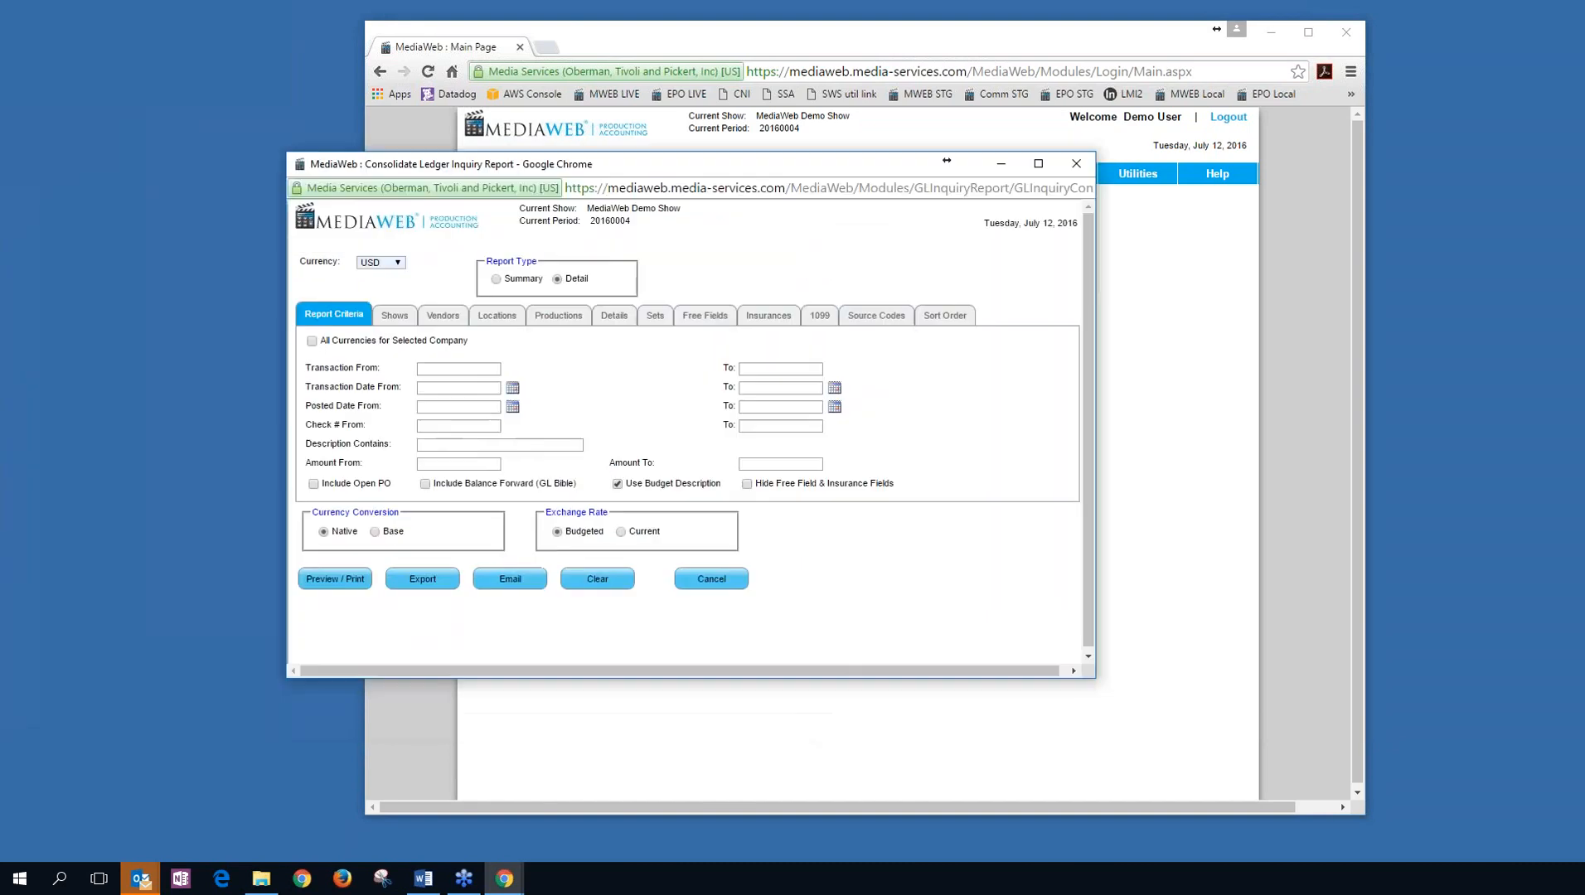
pyautogui.click(394, 315)
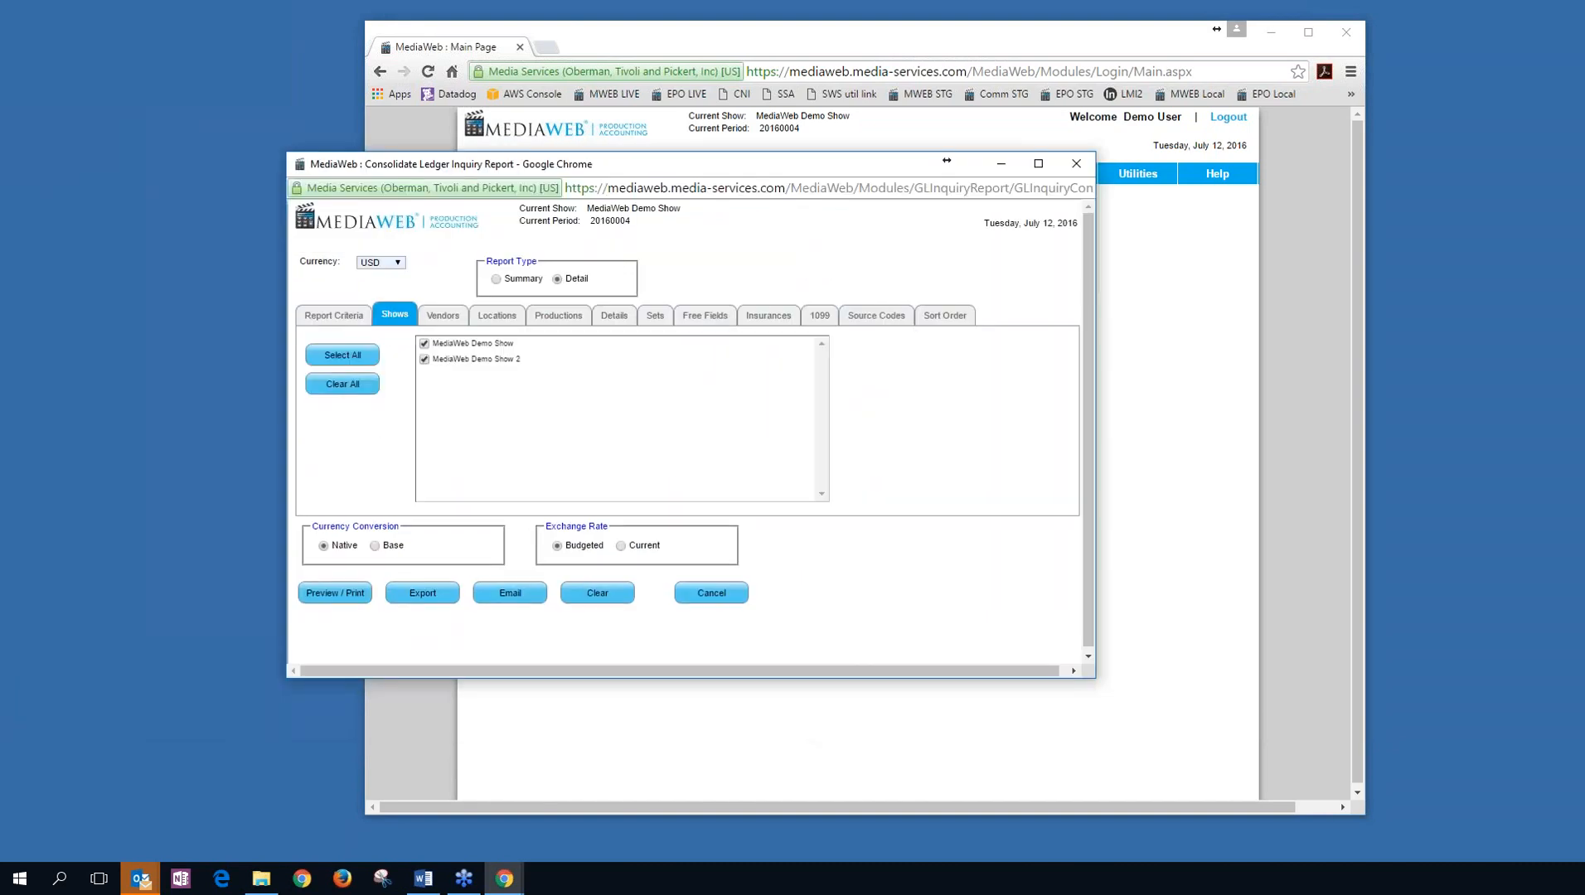
pyautogui.click(444, 316)
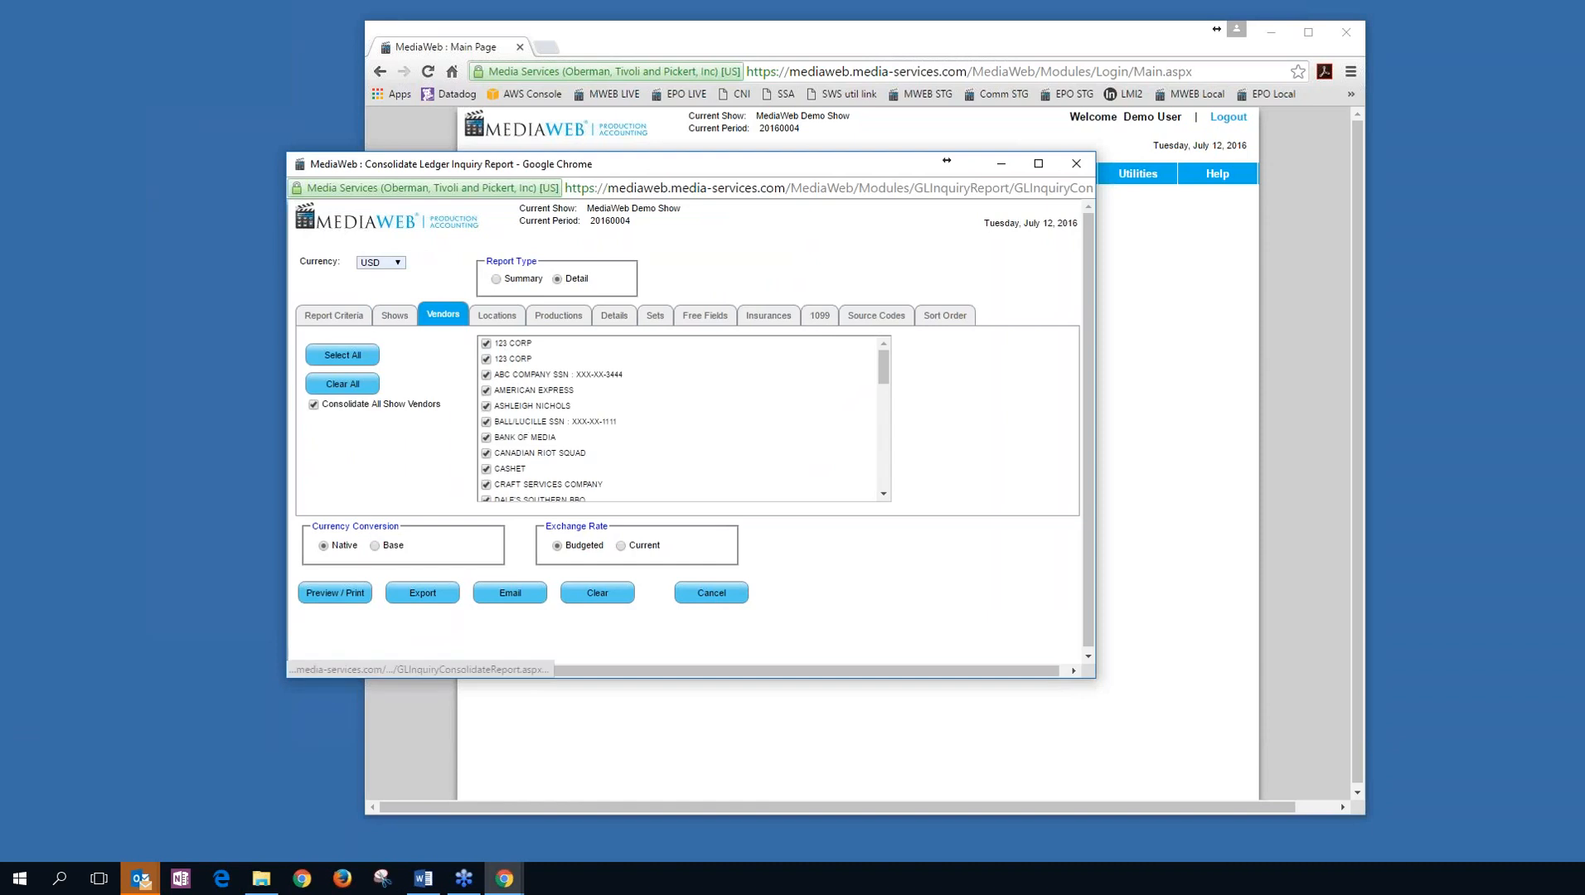
pyautogui.scroll(-2, 751, 414)
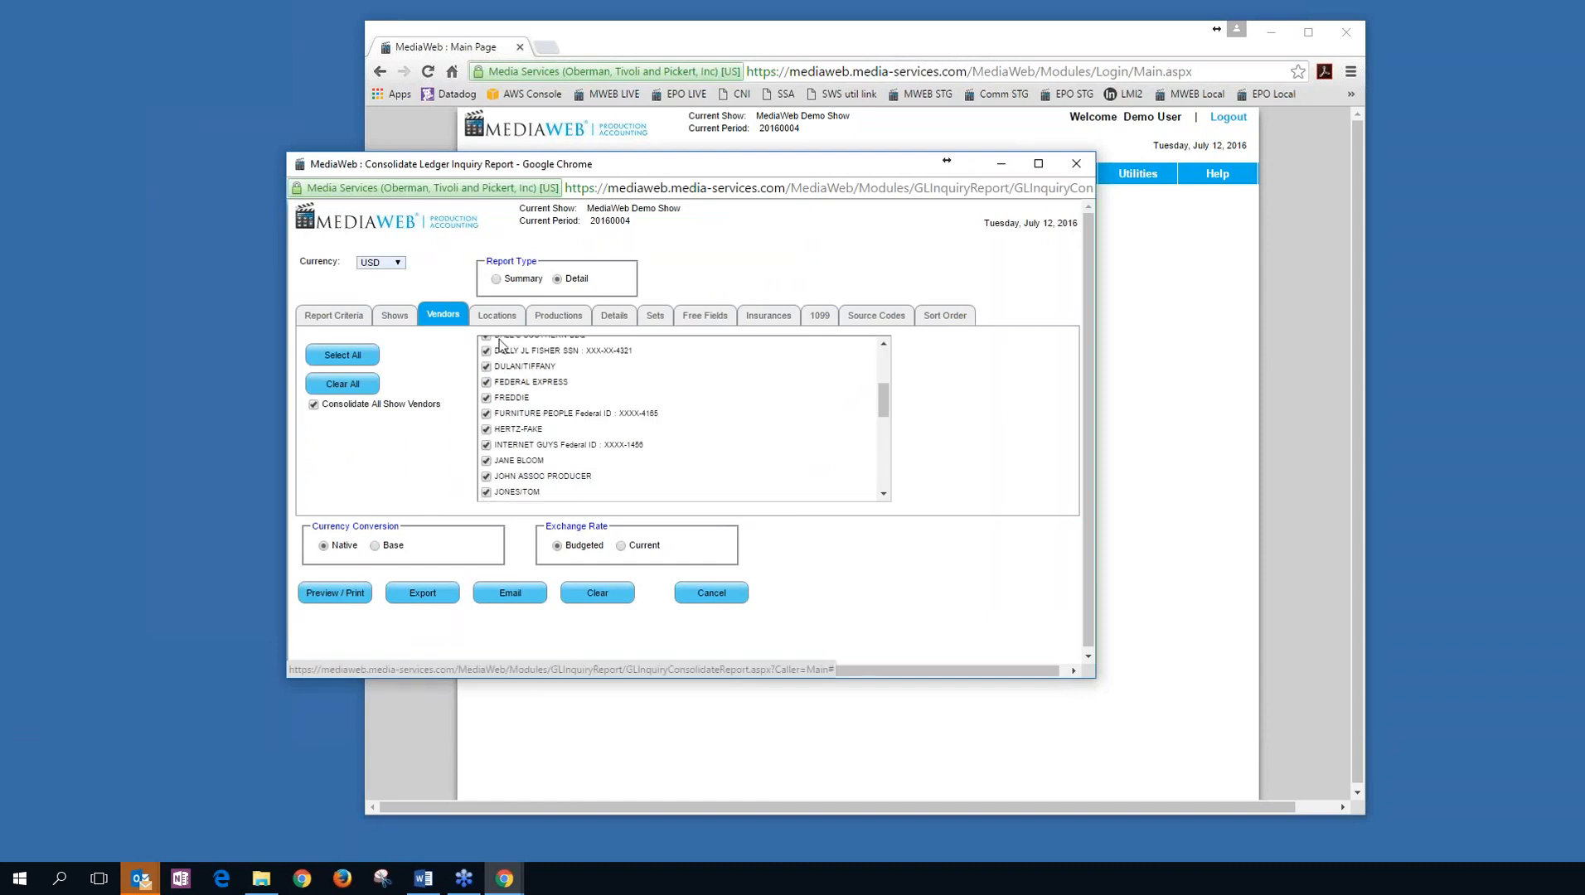
pyautogui.click(615, 315)
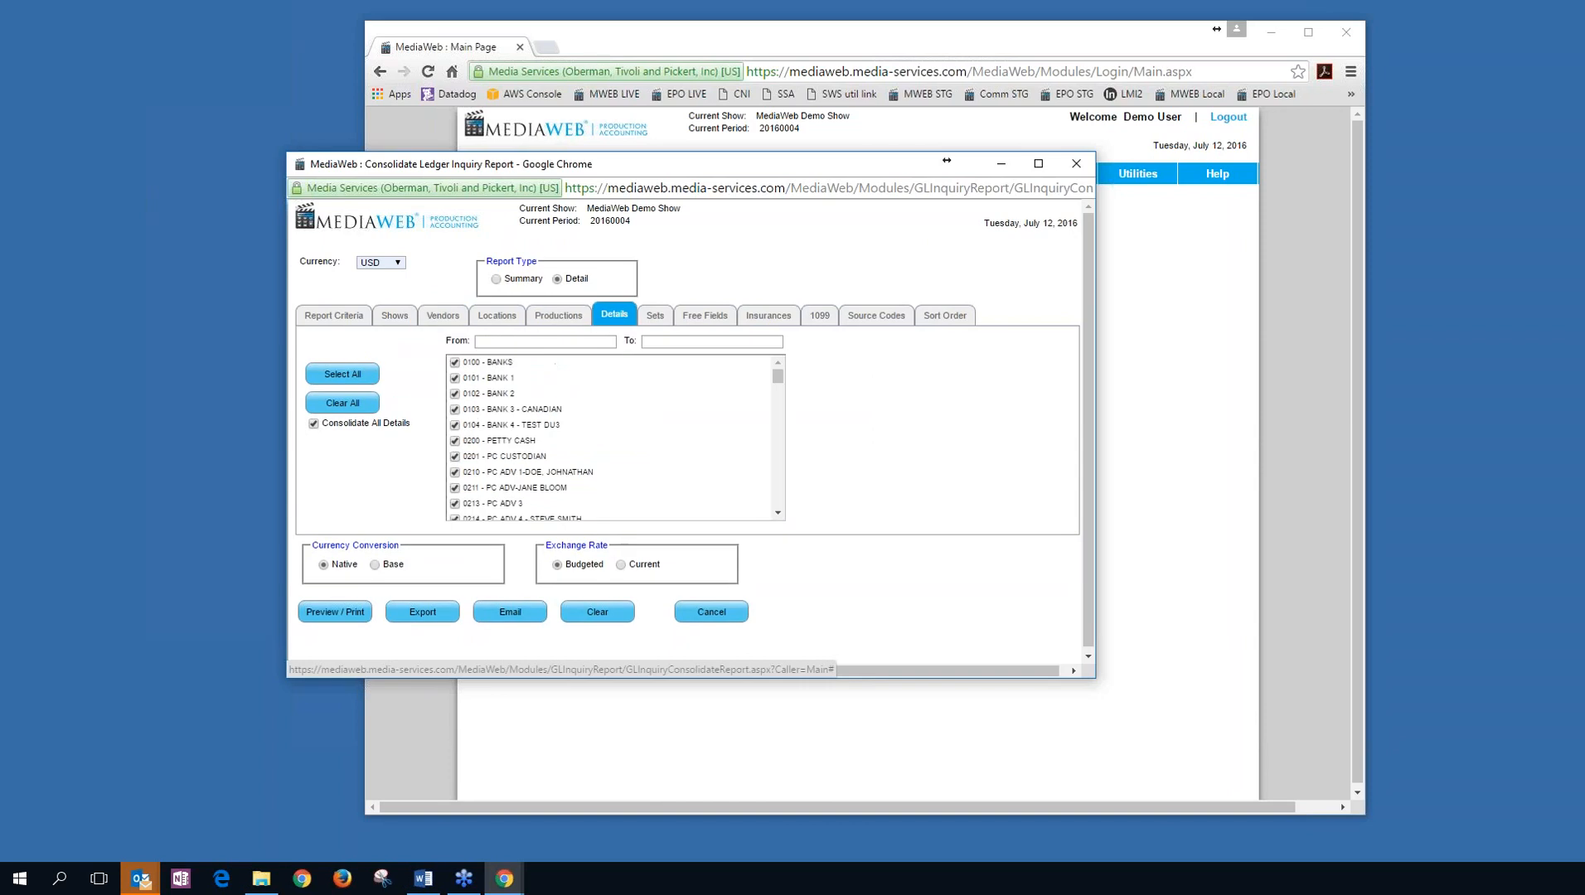
pyautogui.scroll(-1, 471, 456)
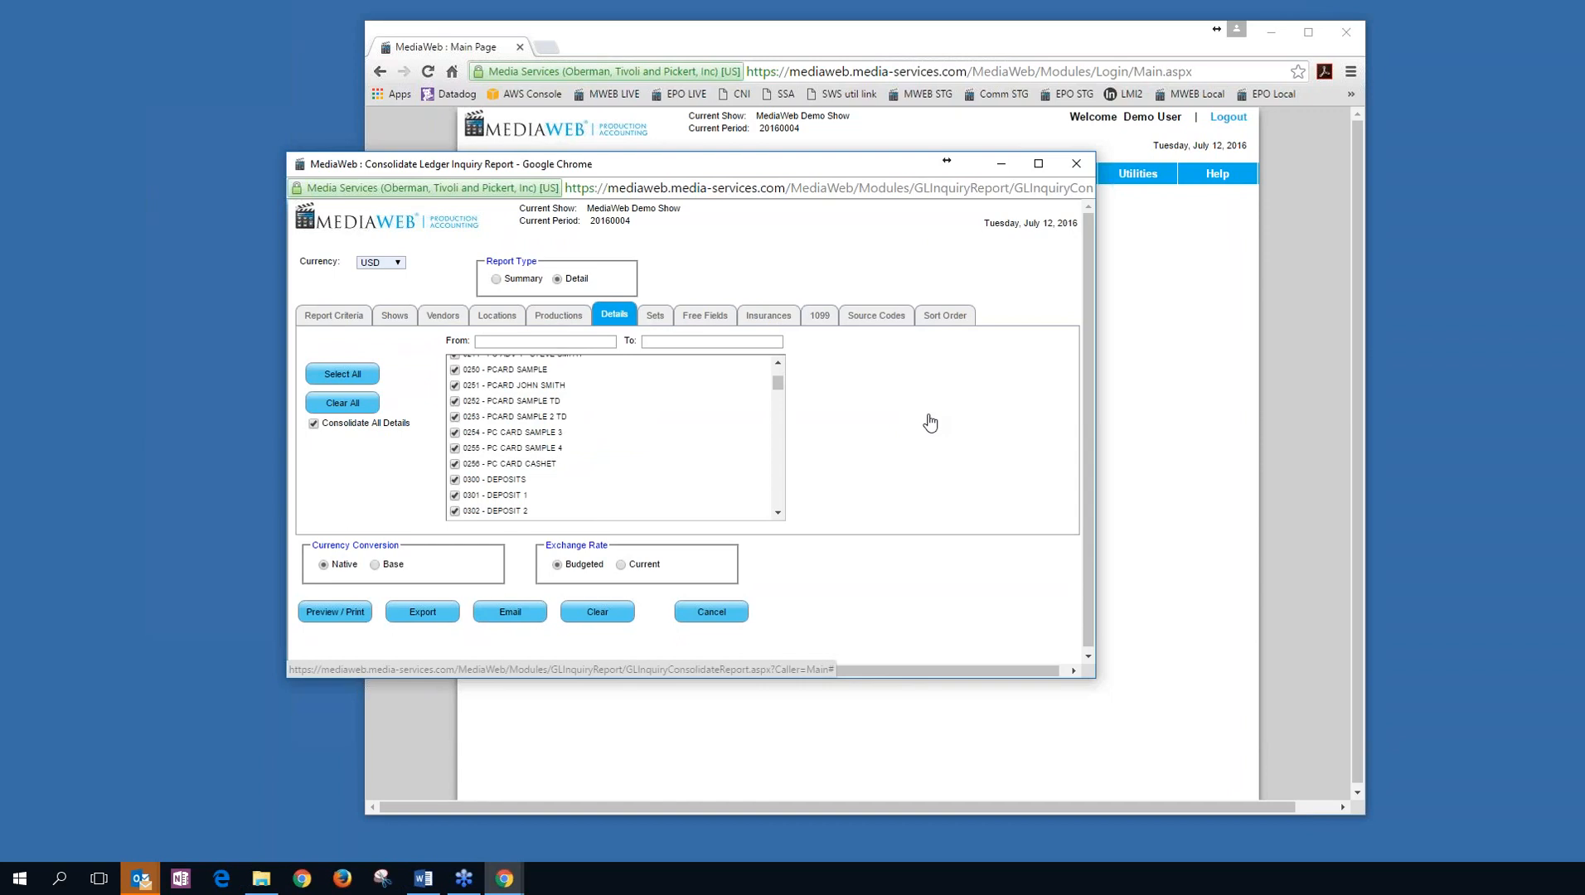
# Close the consolidated ledger inquiry window and maximize the browser to full screen.
pyautogui.click(1075, 165)
pyautogui.moveTo(1129, 180)
pyautogui.moveTo(1161, 251)
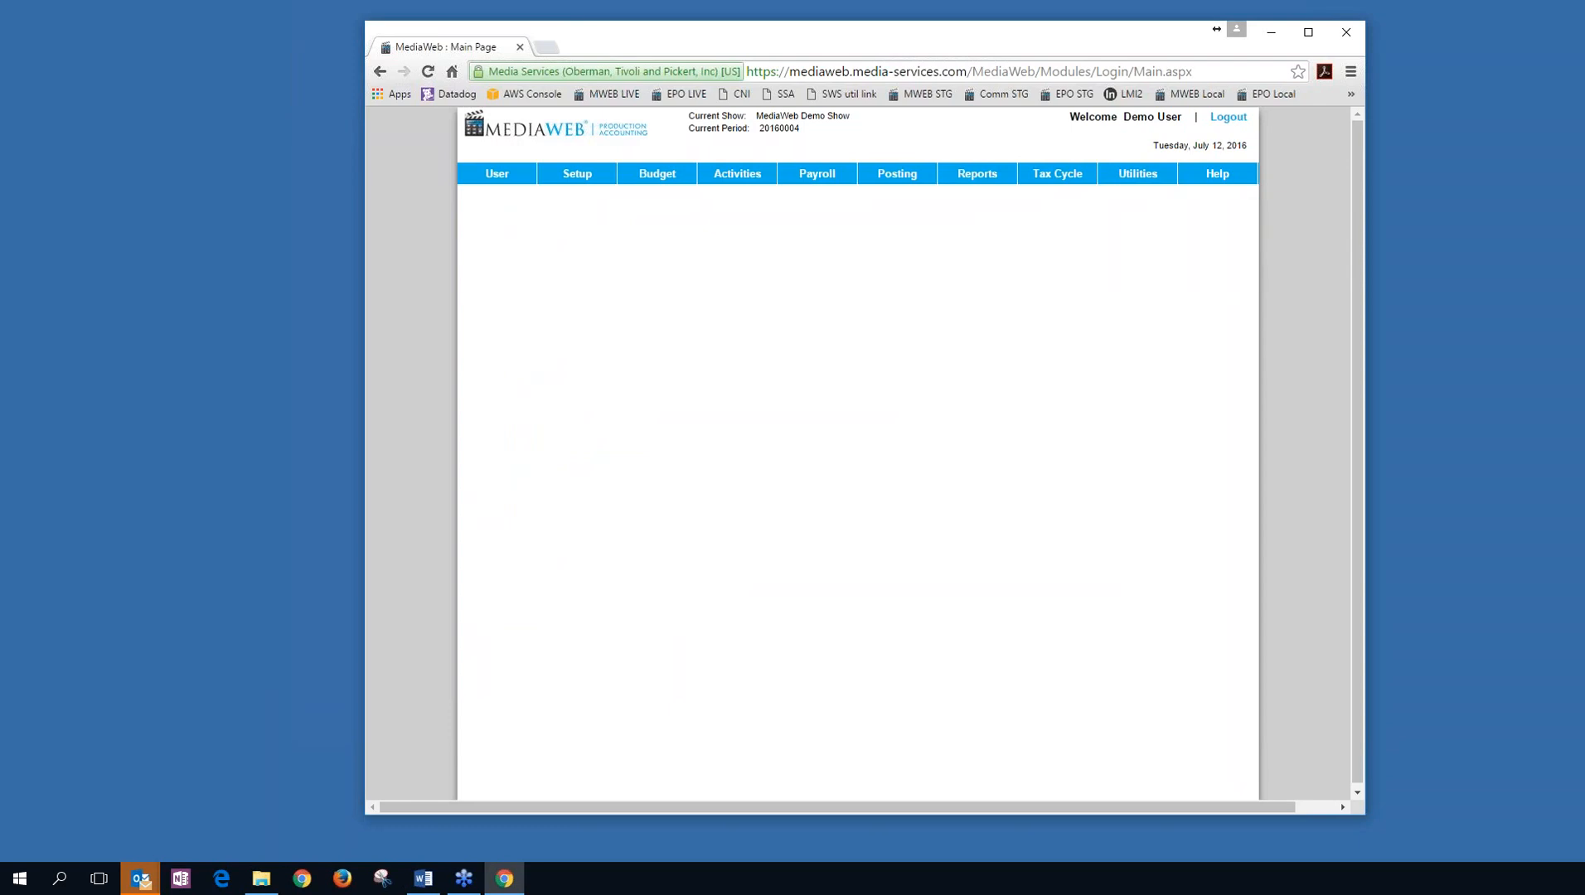
pyautogui.click(1308, 31)
# Open the Multi-Show Trial Balance Export from Utilities, then cancel and exit it.
pyautogui.moveTo(1048, 147)
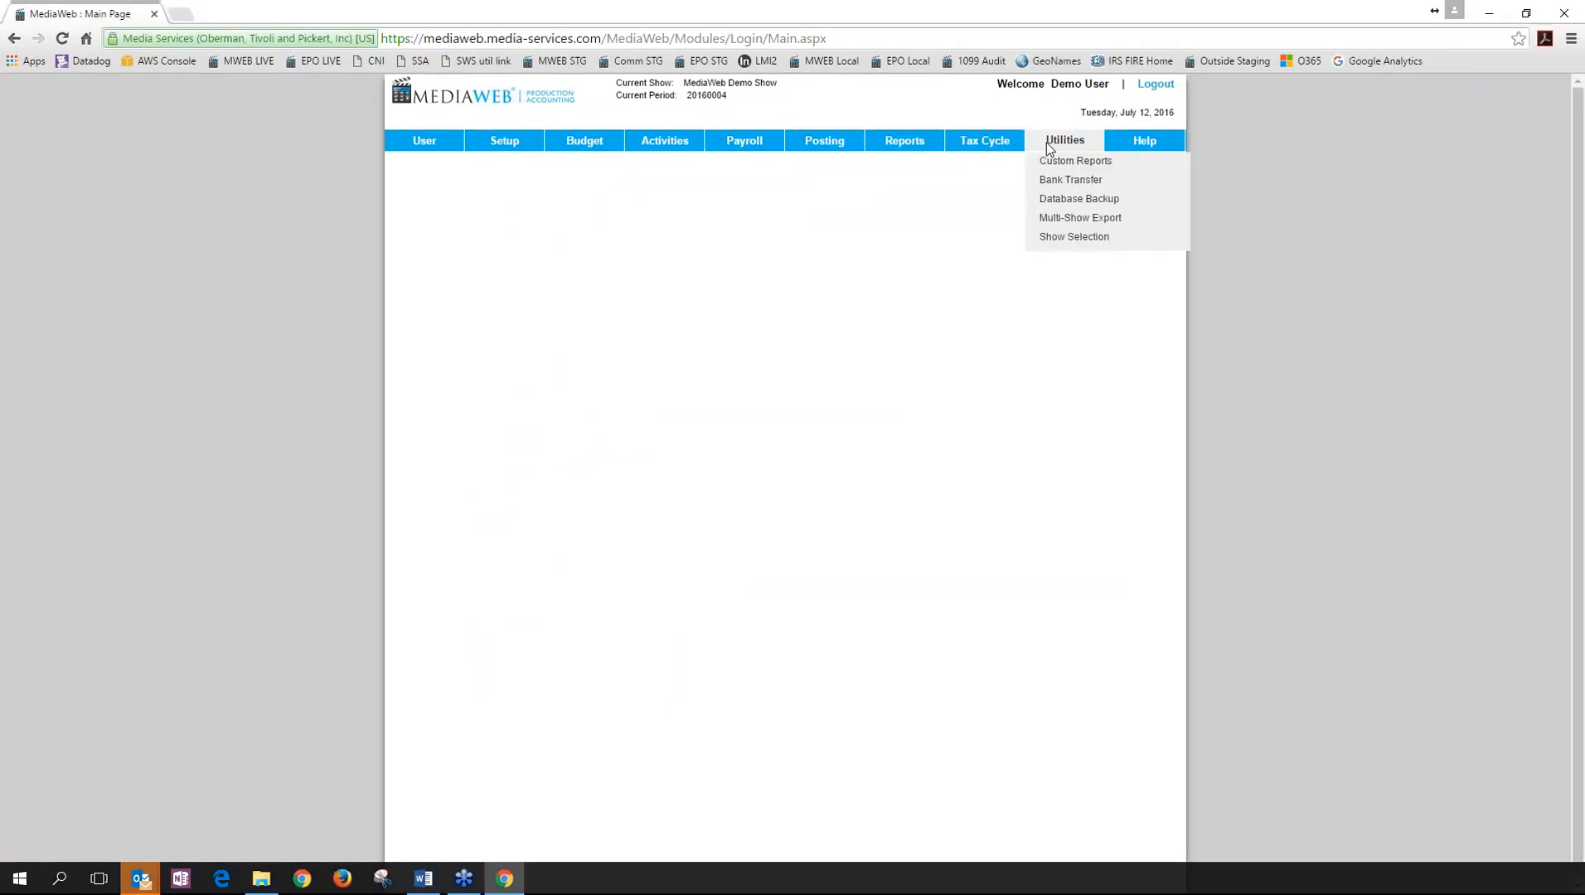
pyautogui.moveTo(1111, 217)
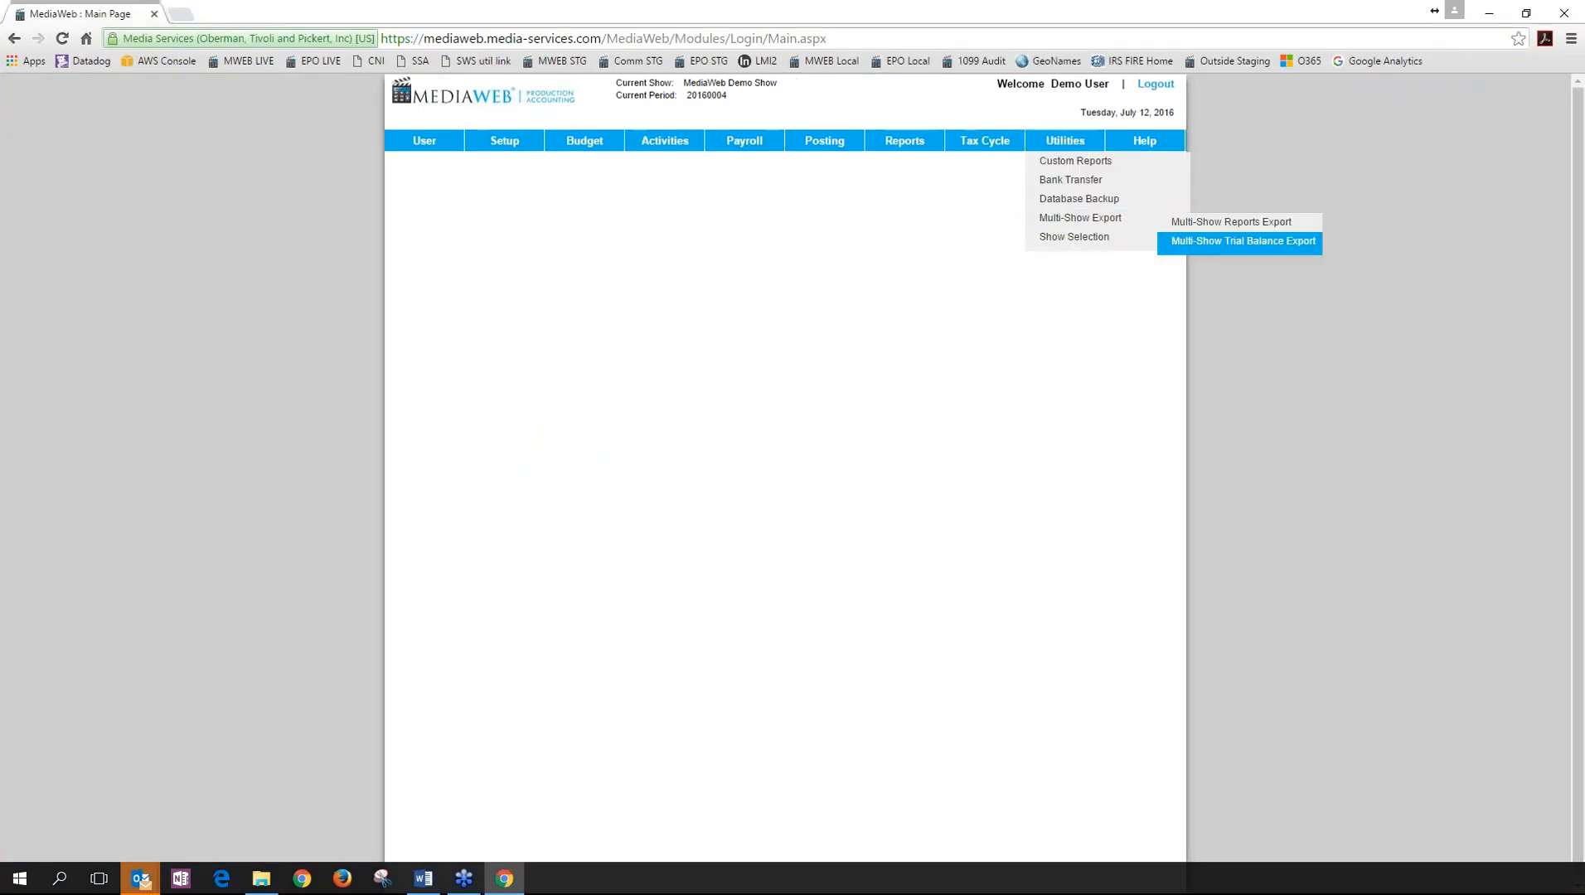
pyautogui.click(1243, 241)
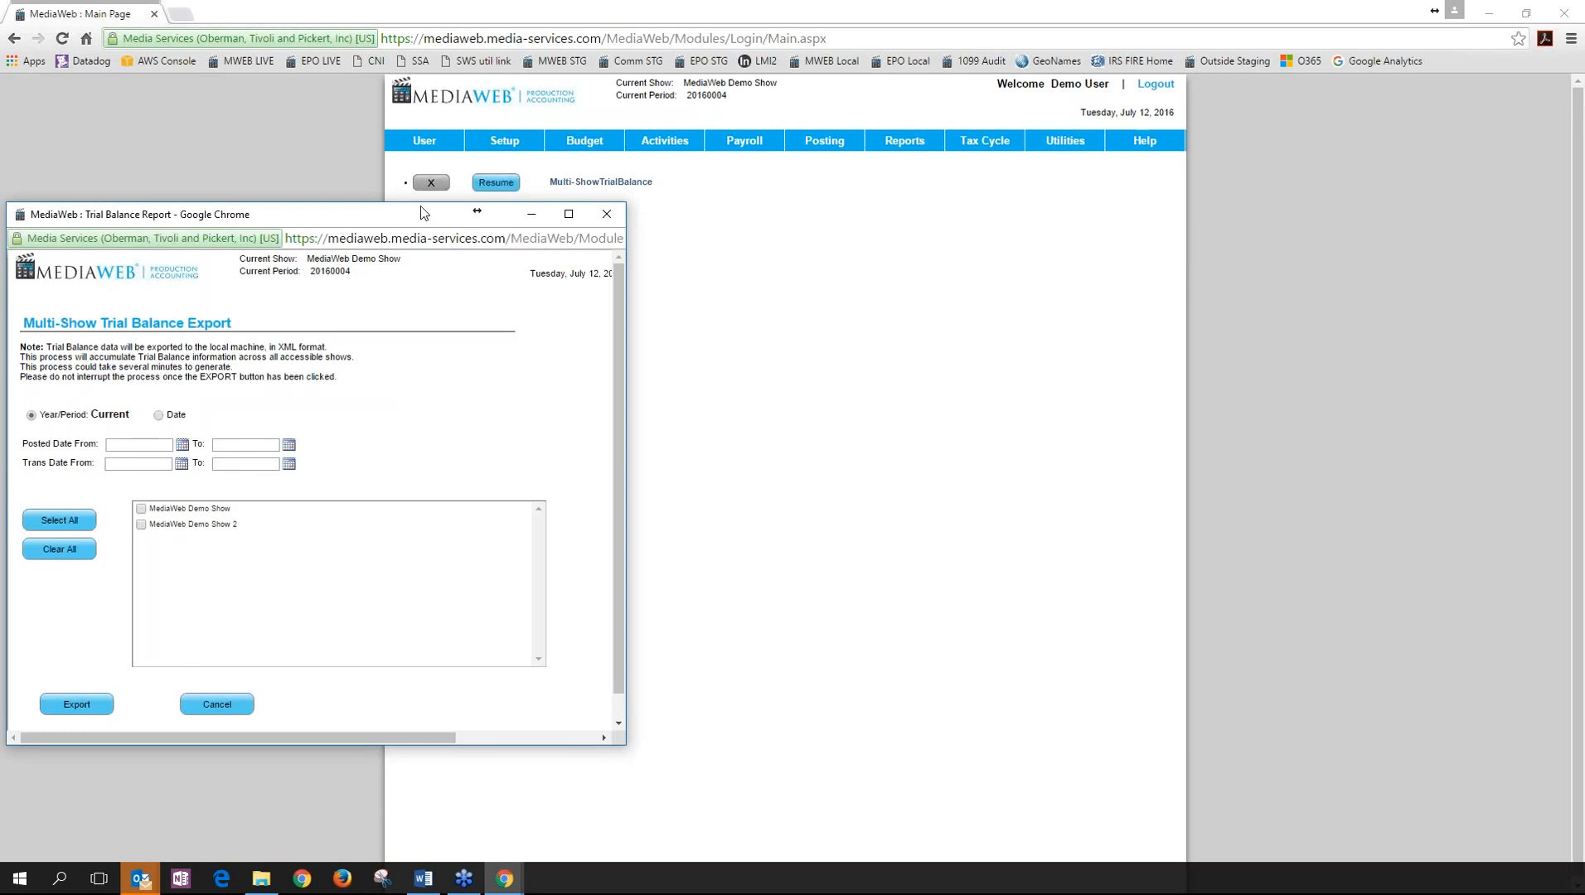
pyautogui.moveTo(418, 212); pyautogui.dragTo(749, 151)
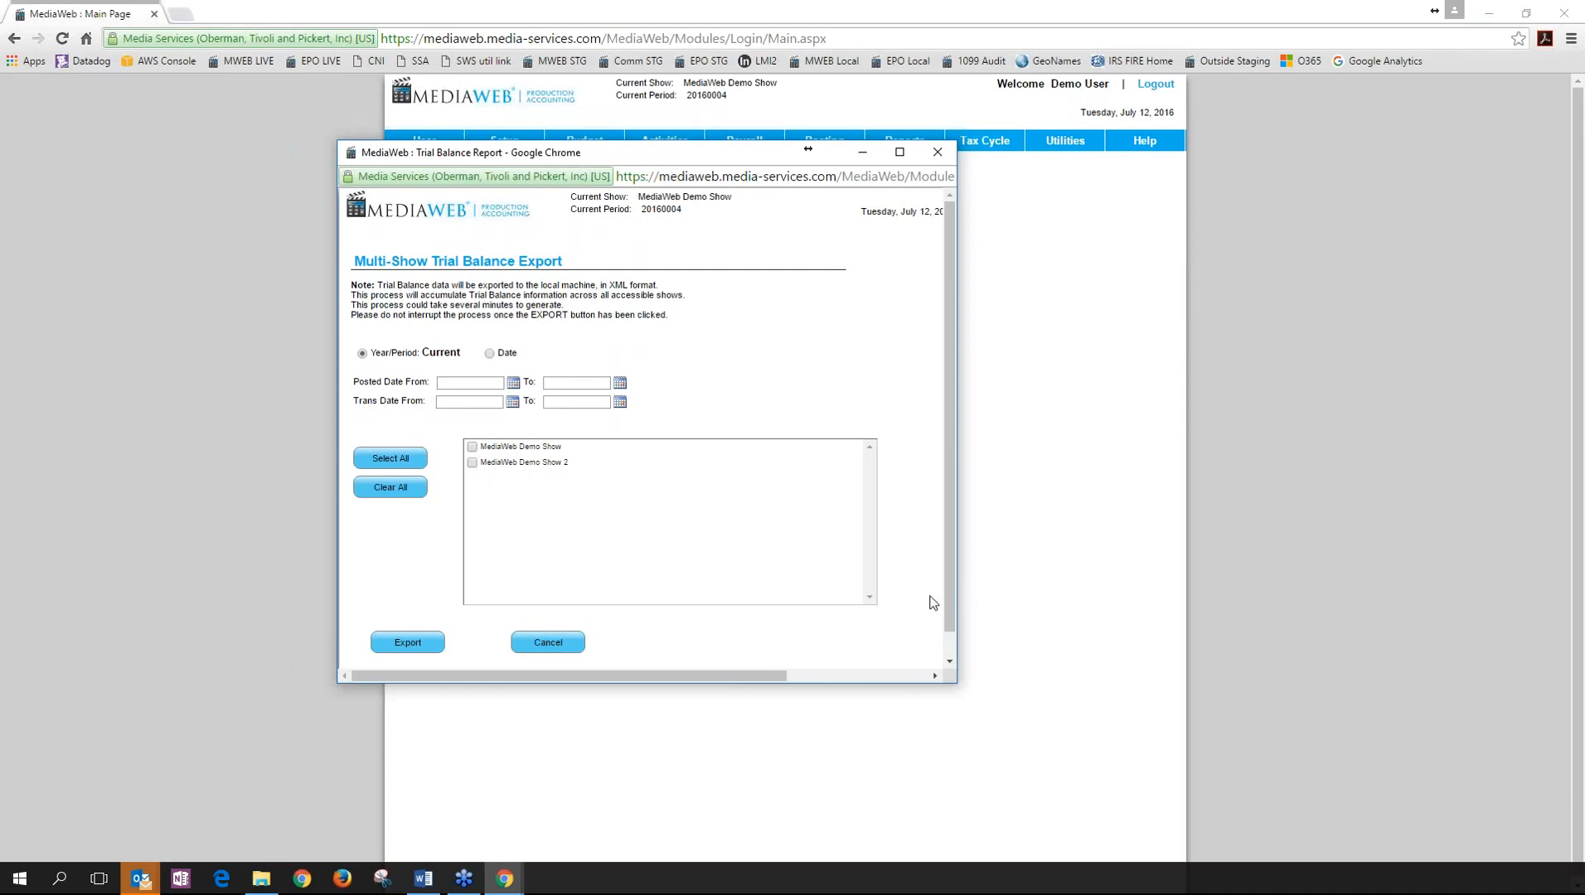
pyautogui.click(572, 643)
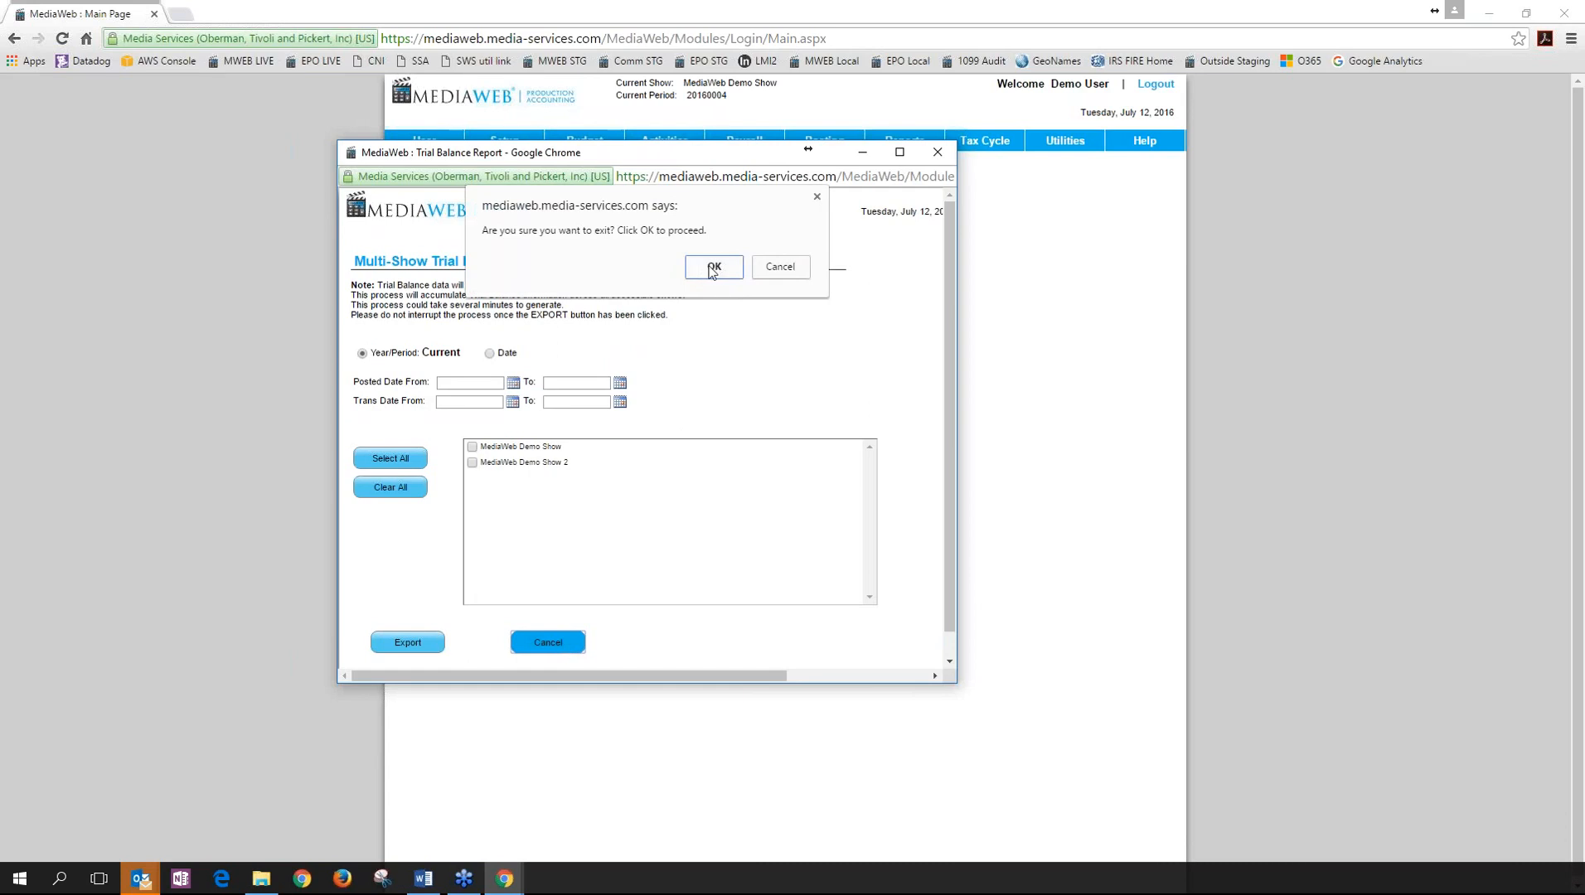
pyautogui.click(712, 267)
pyautogui.moveTo(1046, 149)
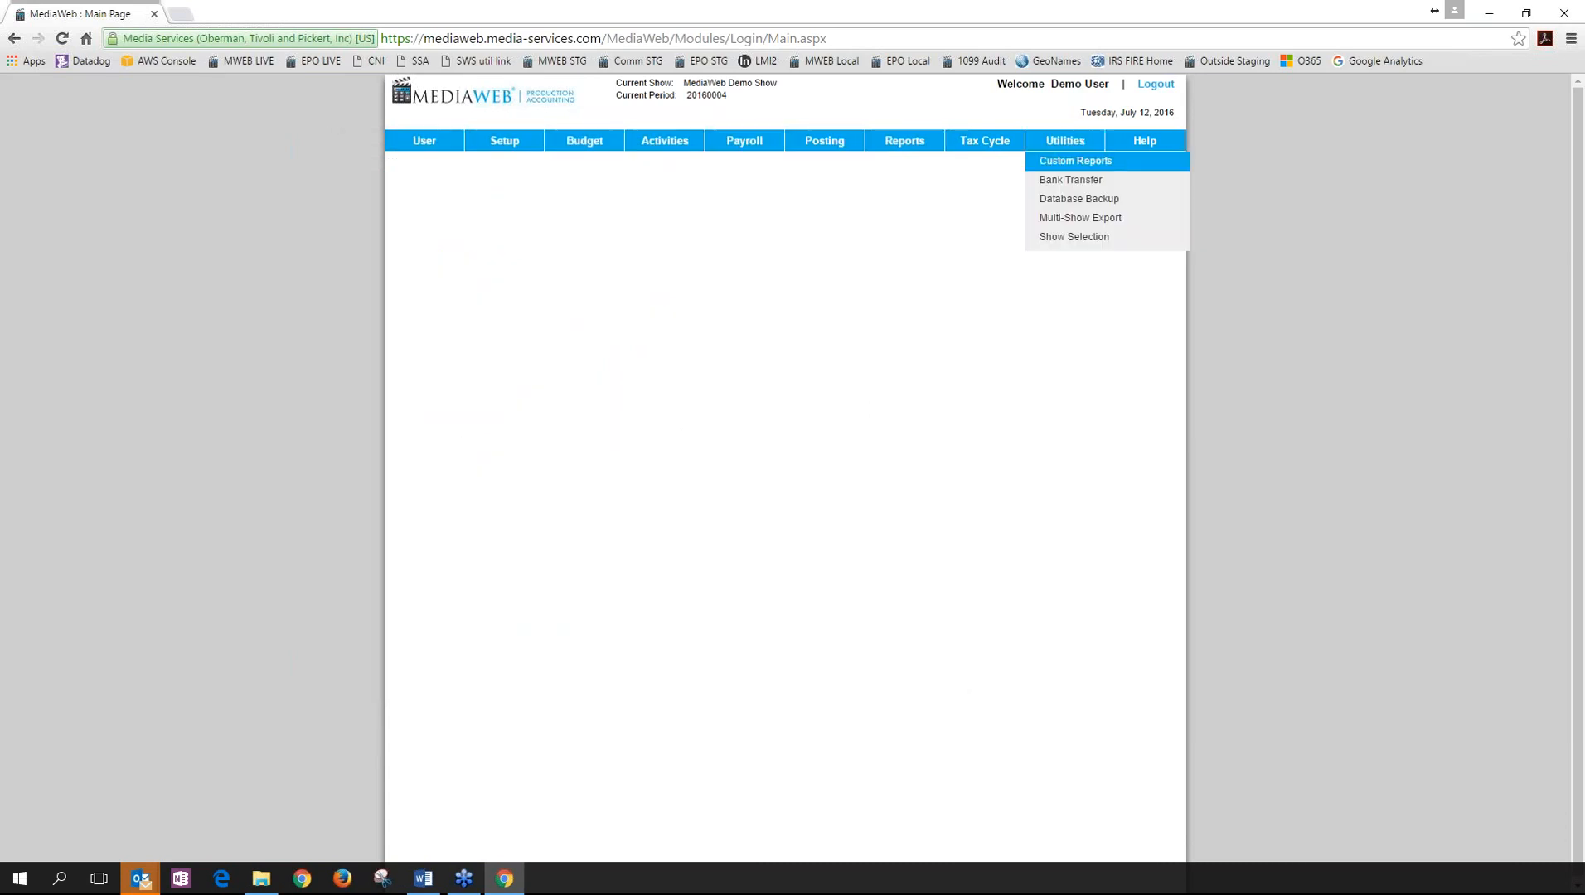
pyautogui.moveTo(1078, 220)
pyautogui.click(1217, 228)
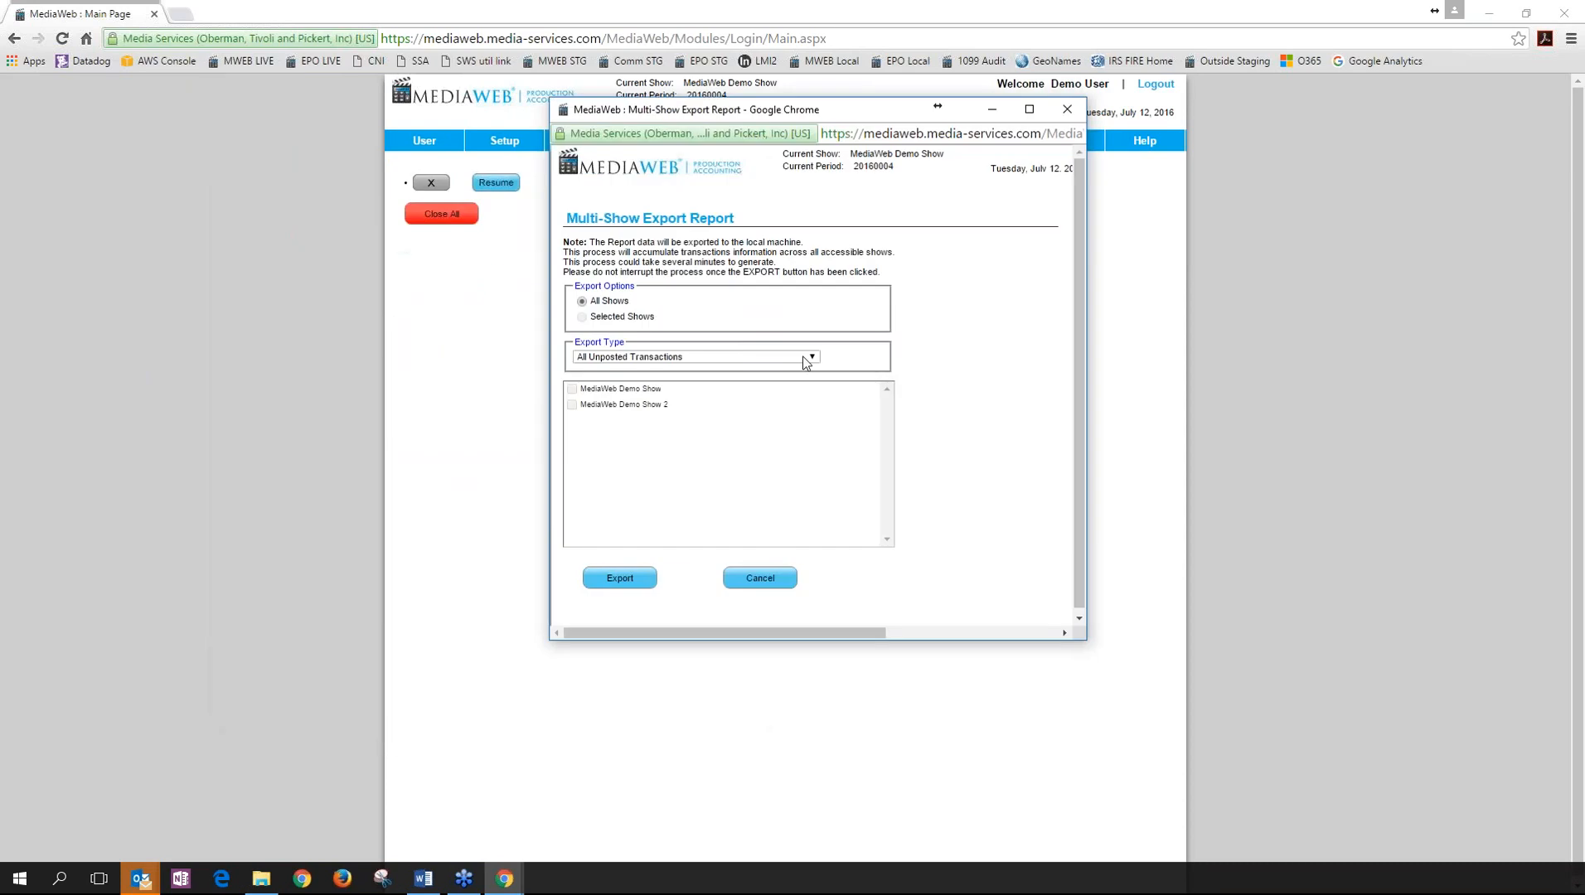
pyautogui.click(803, 358)
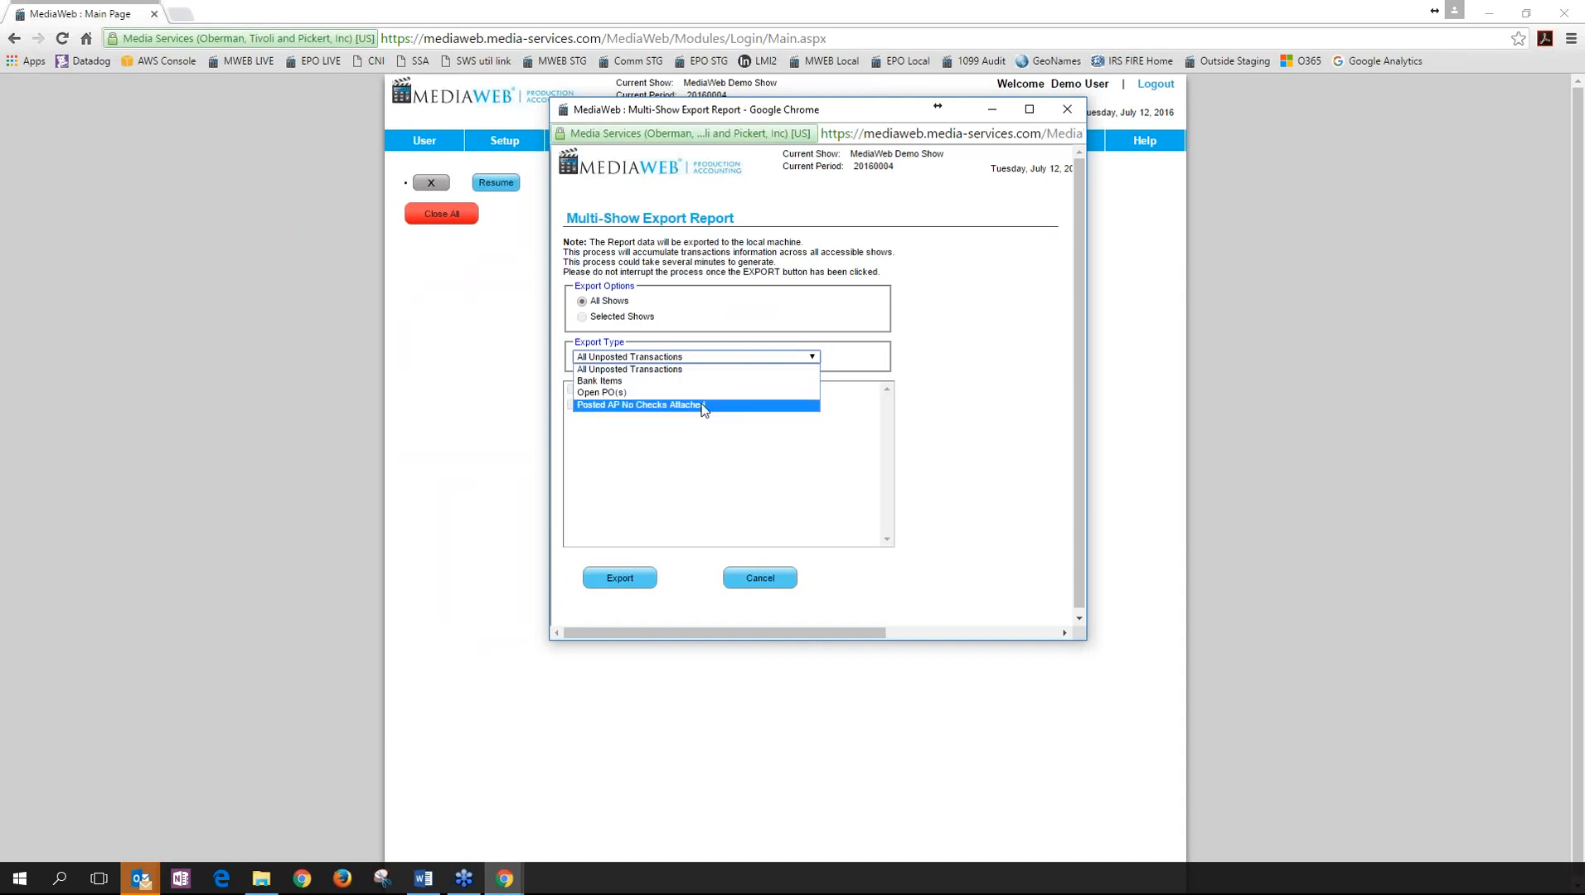
pyautogui.click(1001, 404)
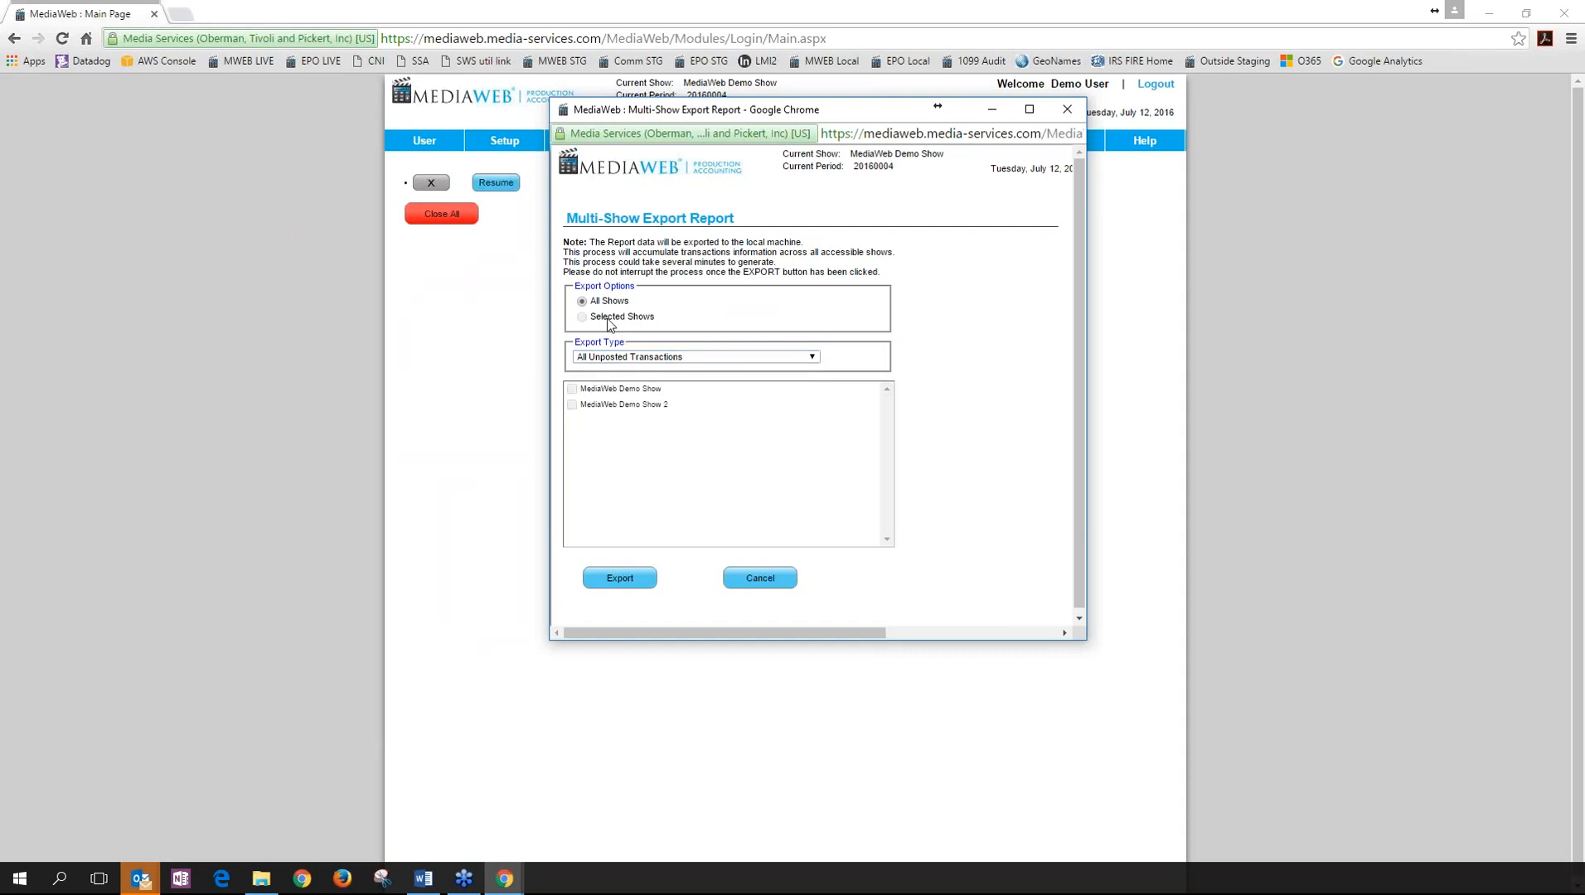
pyautogui.click(47, 451)
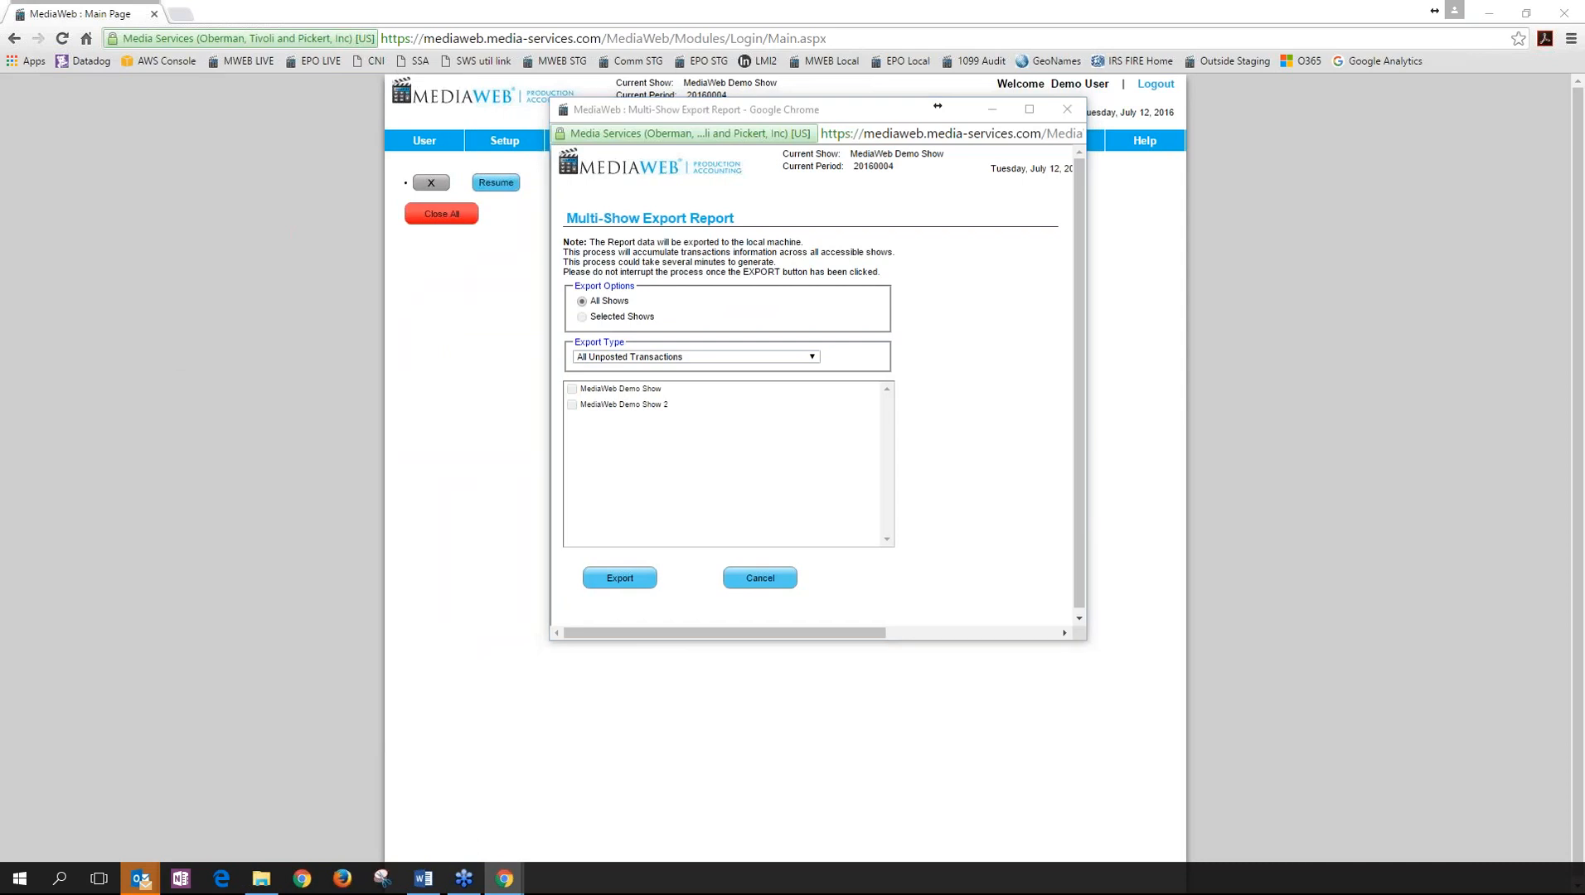
pyautogui.click(812, 357)
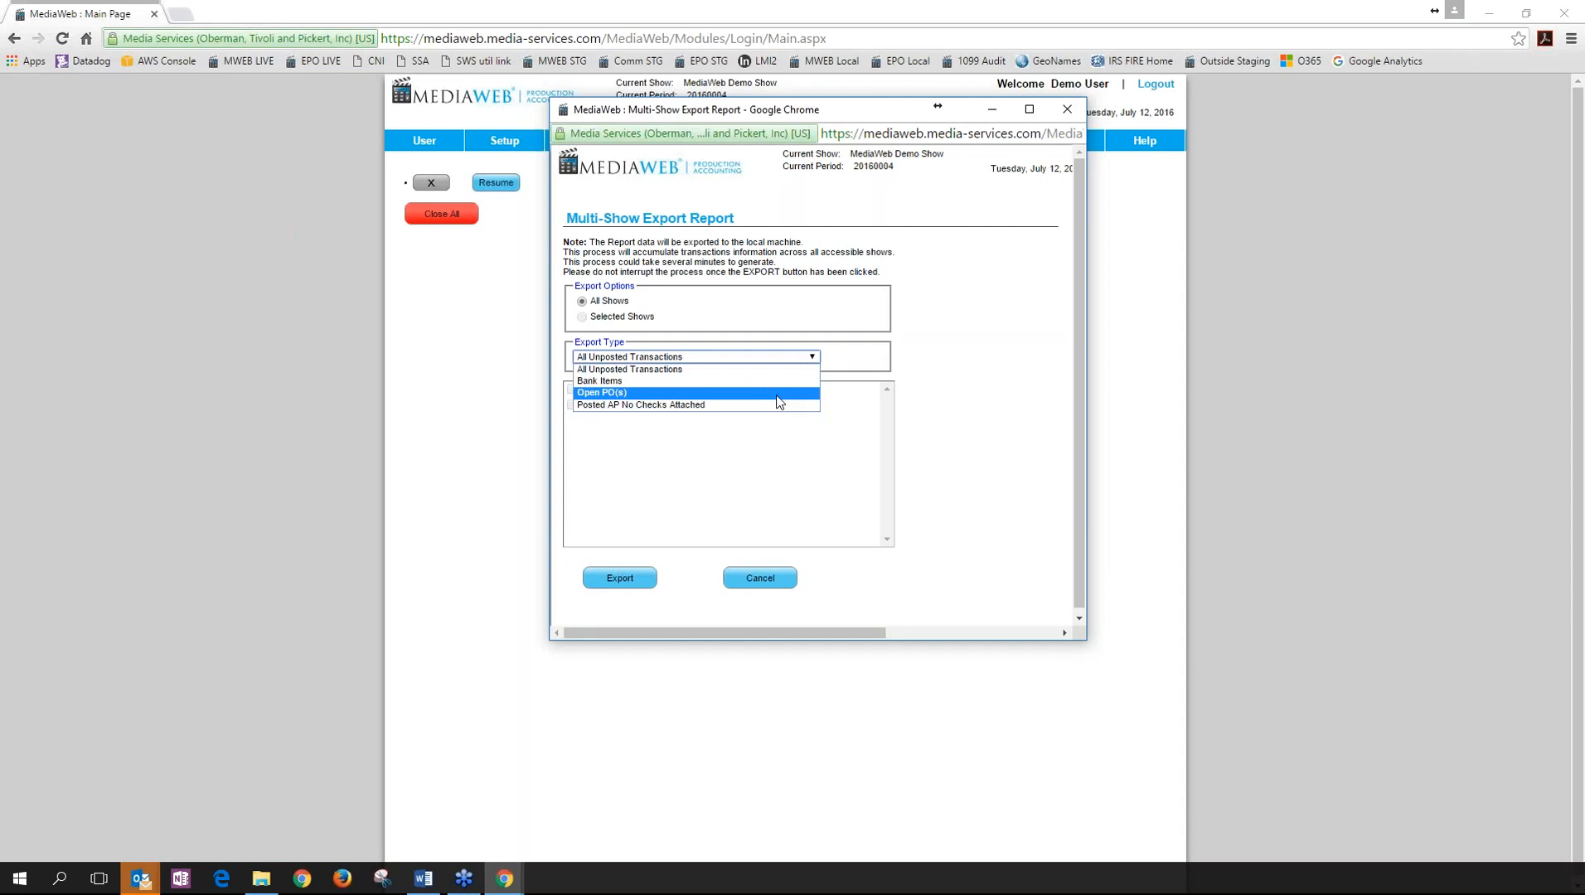
pyautogui.click(760, 582)
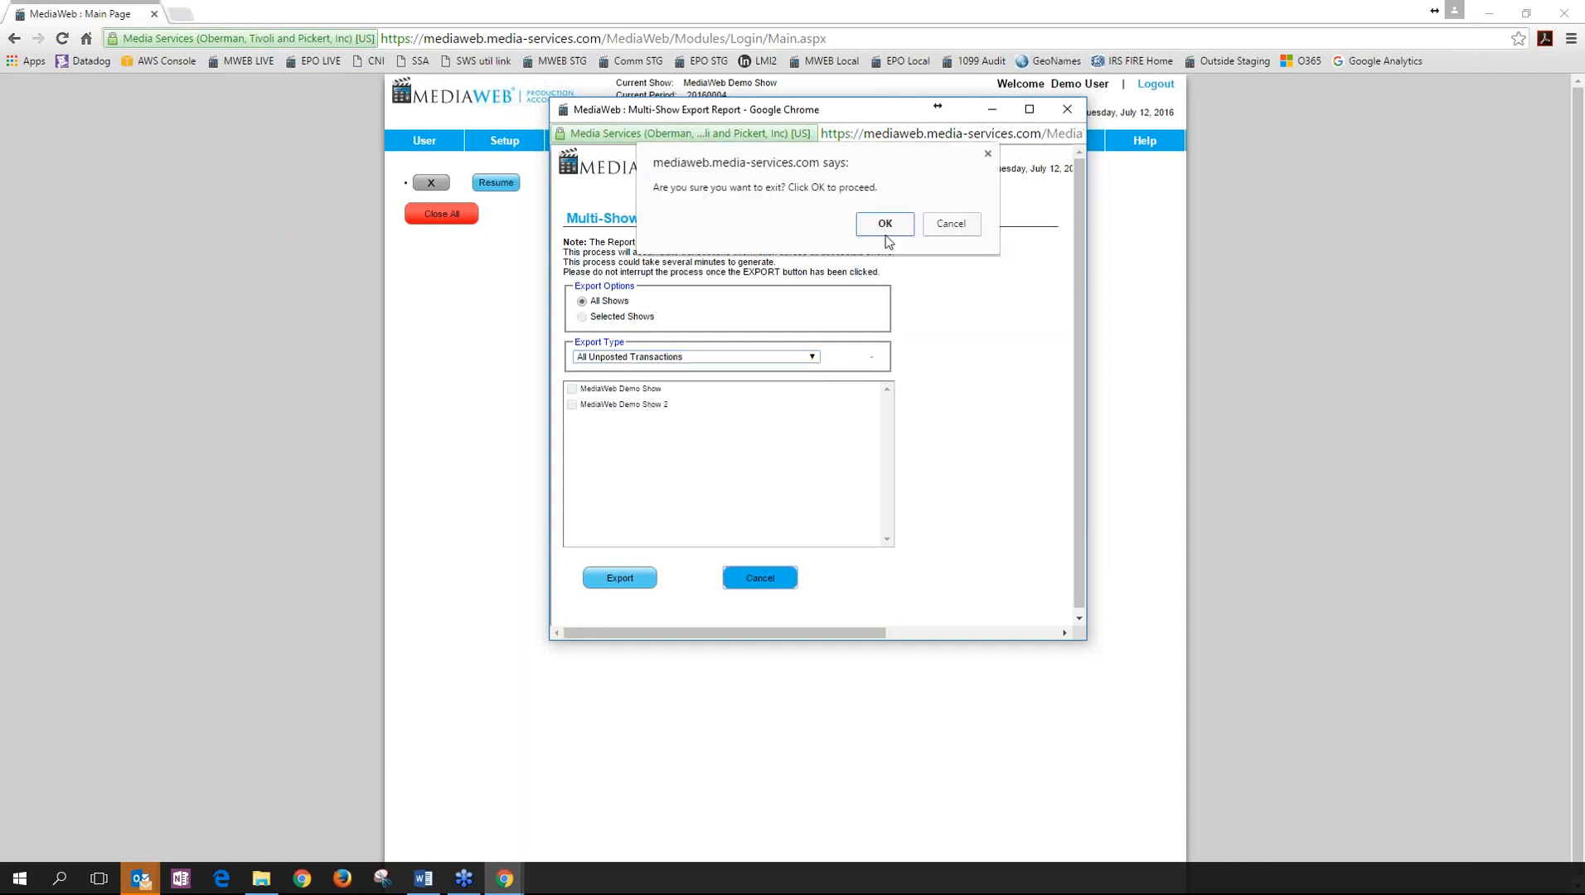
pyautogui.click(884, 224)
pyautogui.moveTo(892, 142)
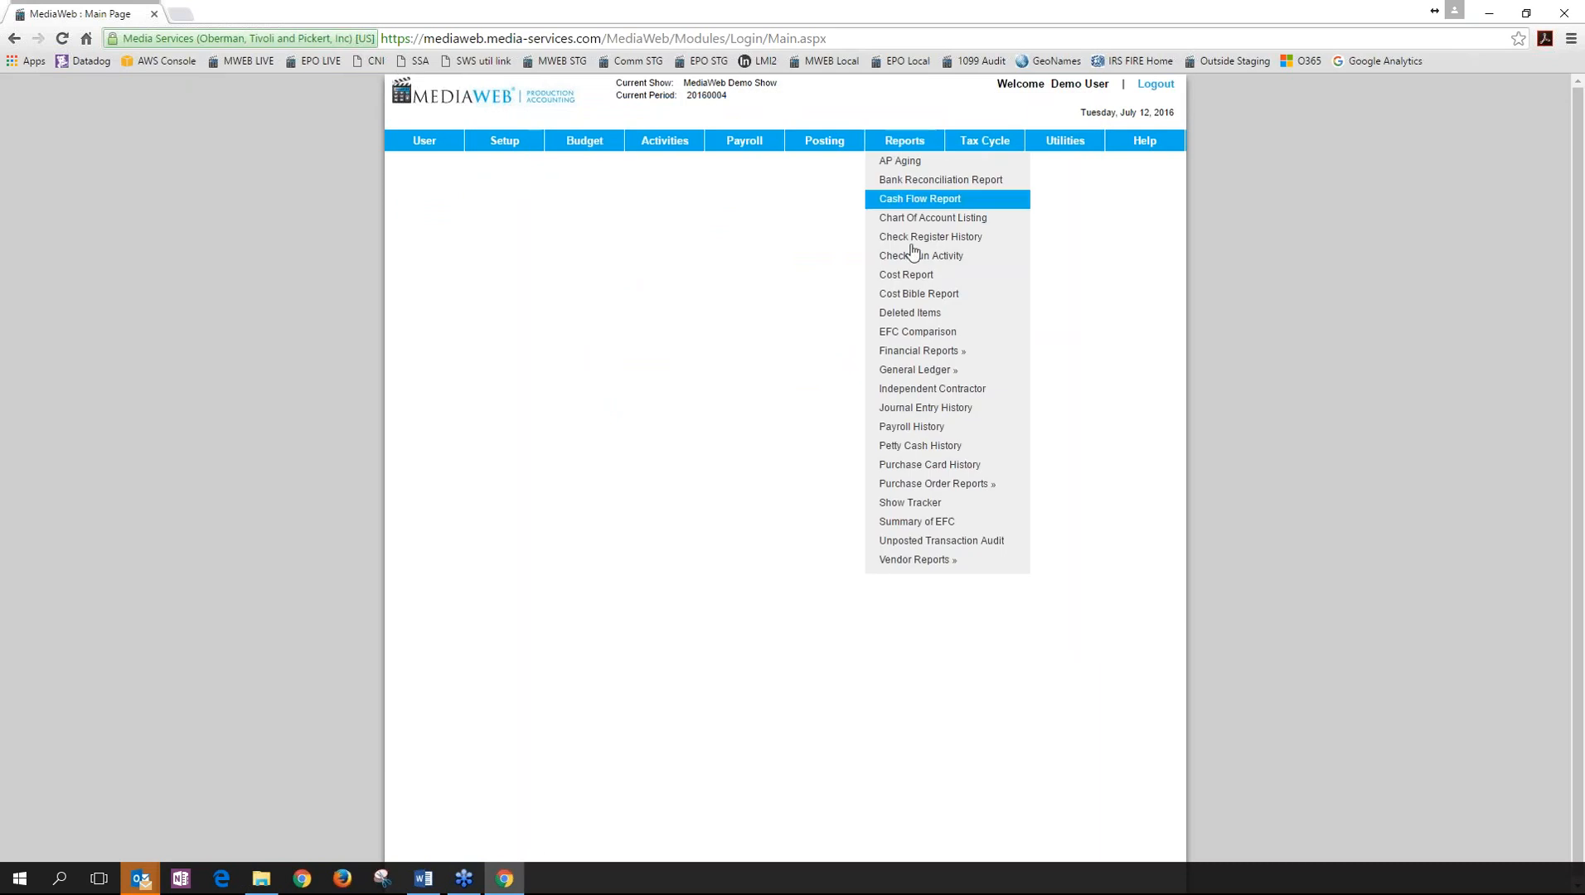
pyautogui.moveTo(916, 560)
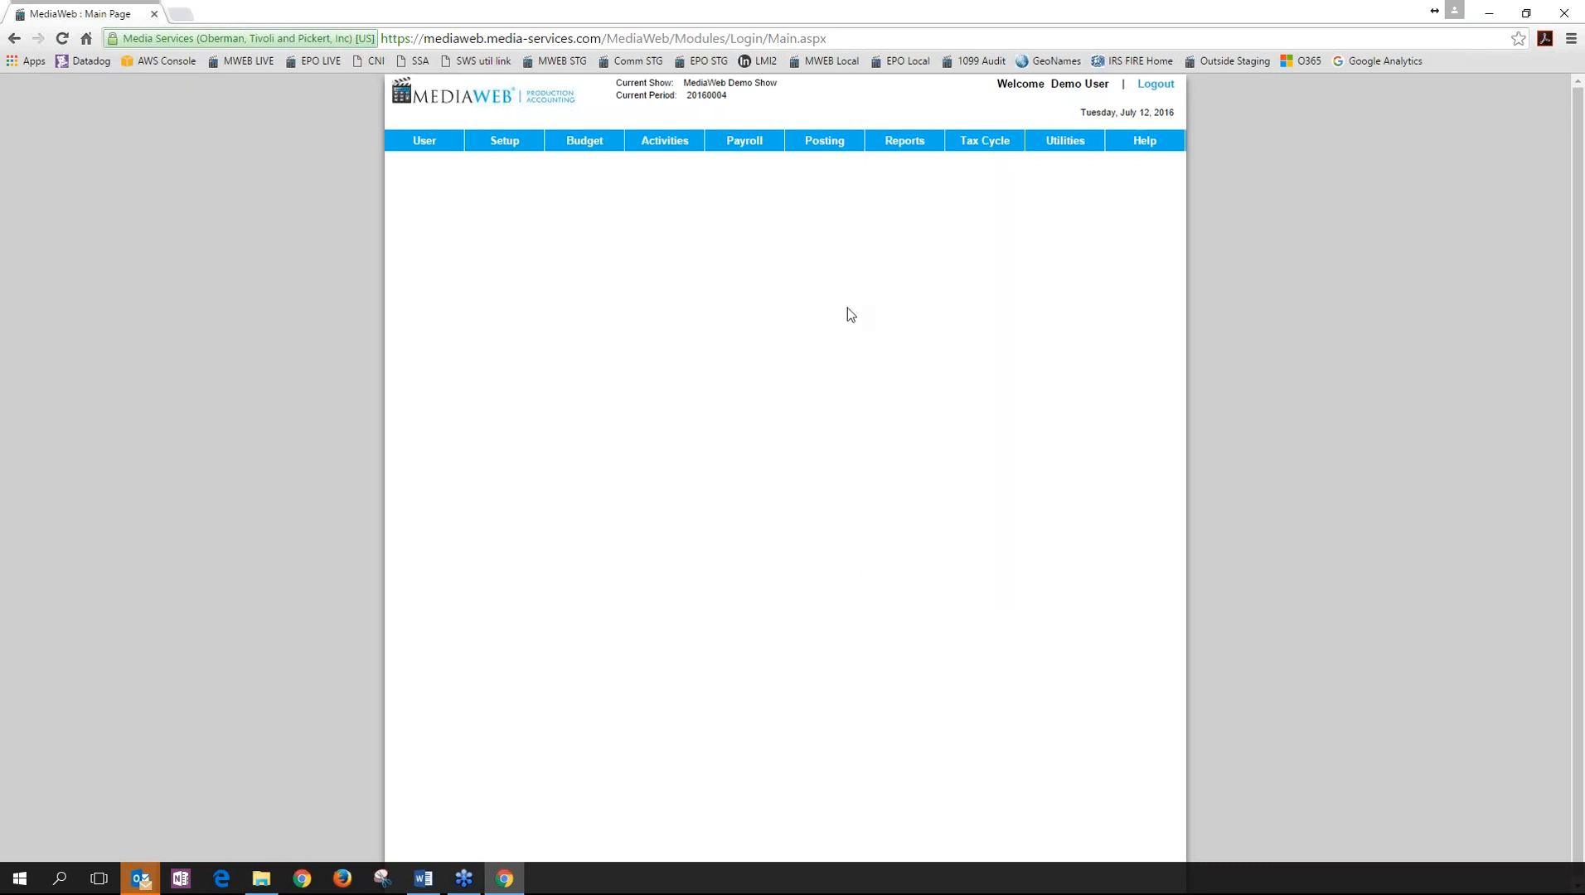
pyautogui.moveTo(914, 150)
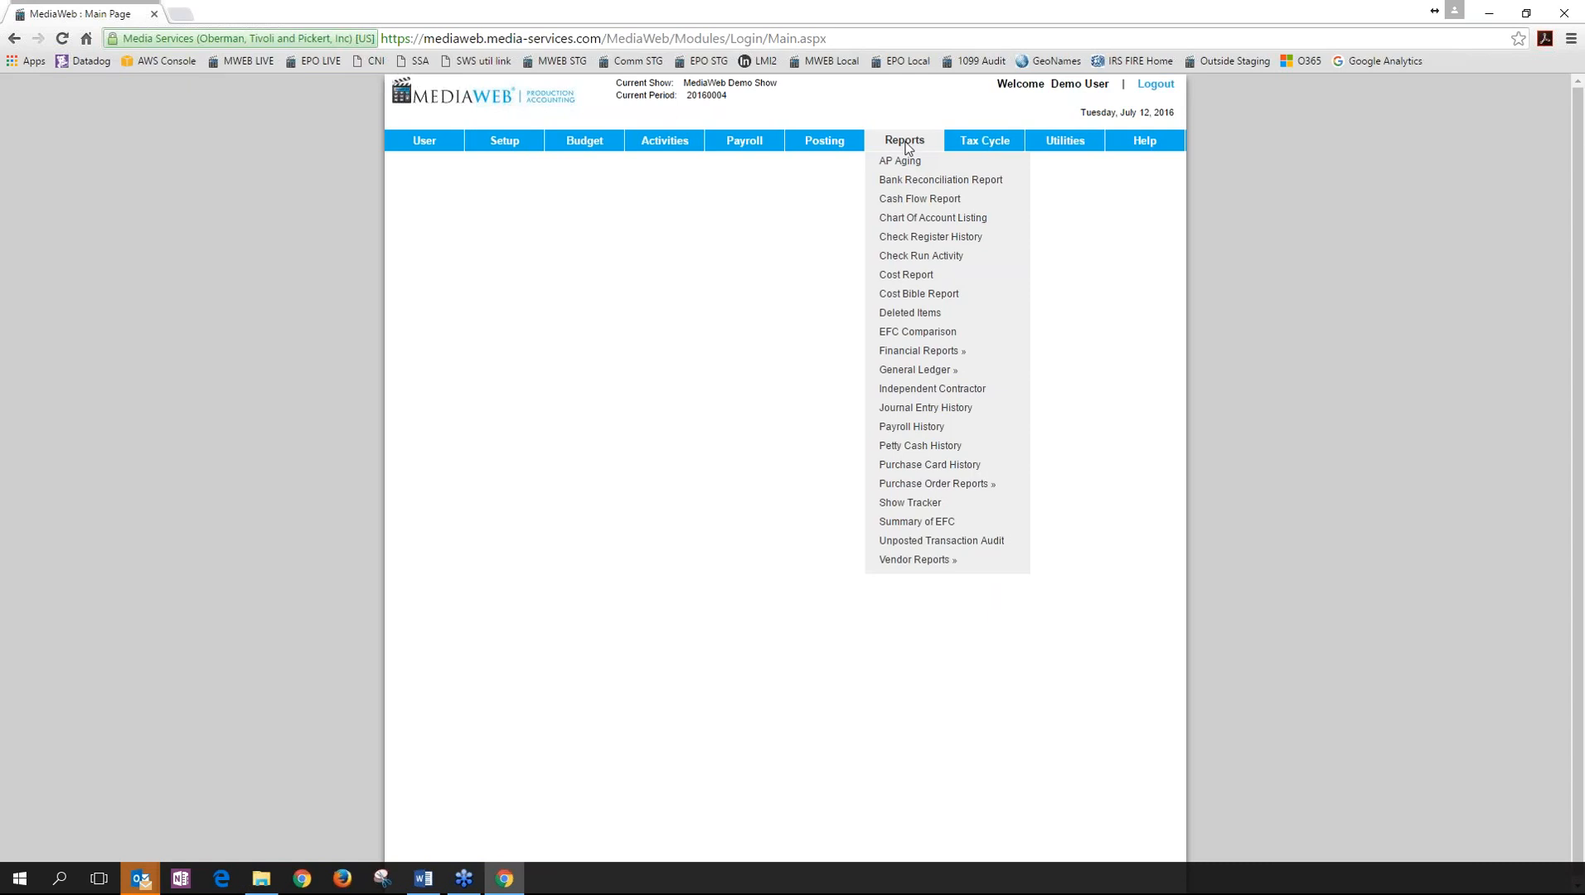
pyautogui.moveTo(840, 149)
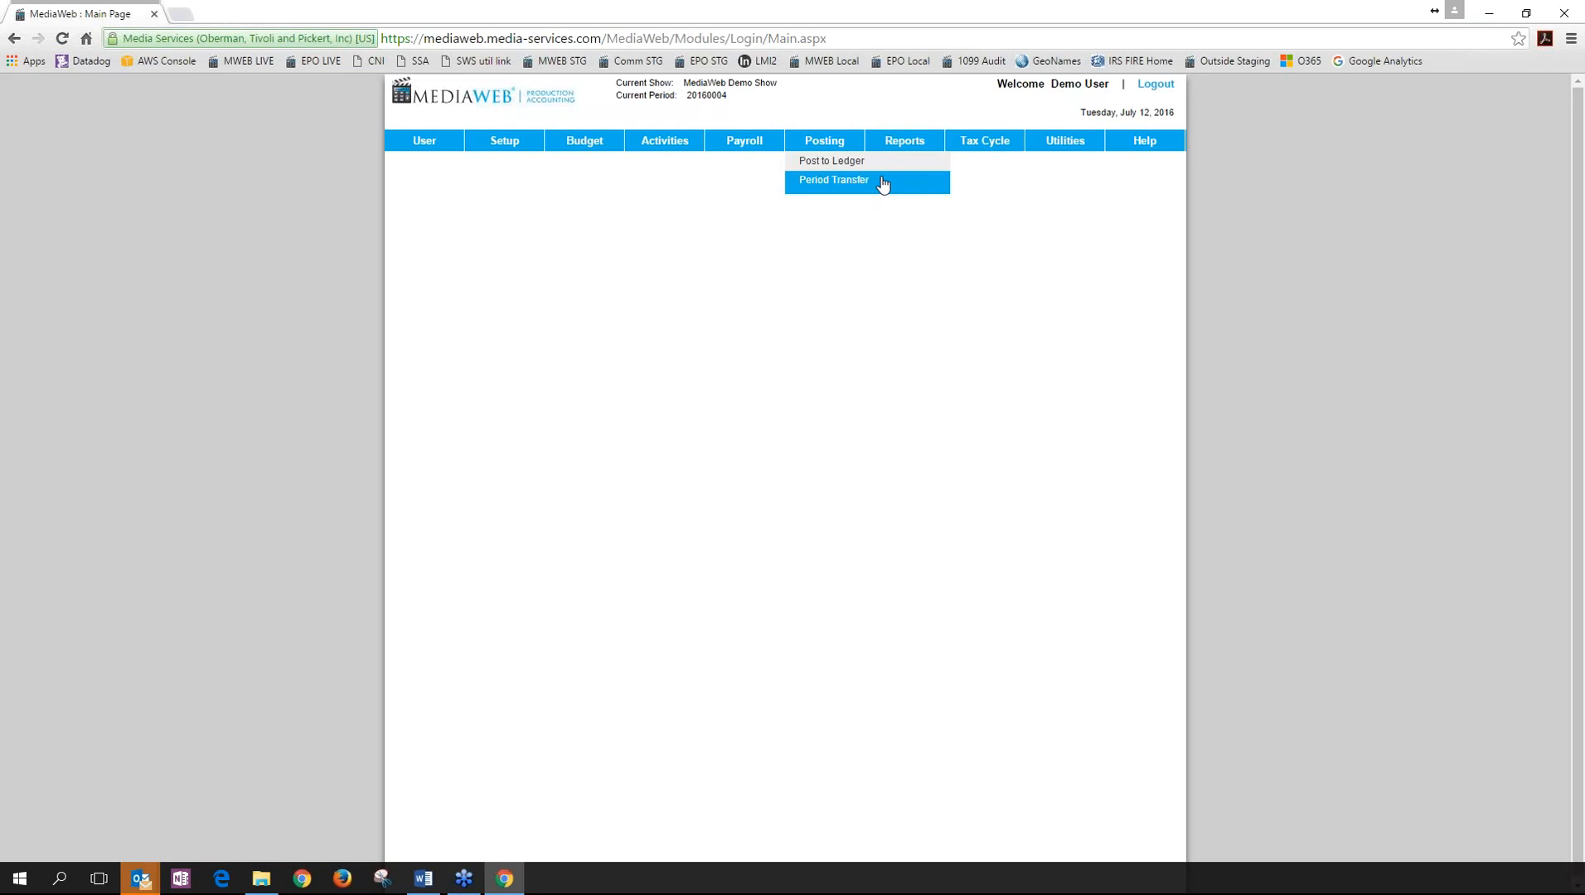
pyautogui.moveTo(1053, 145)
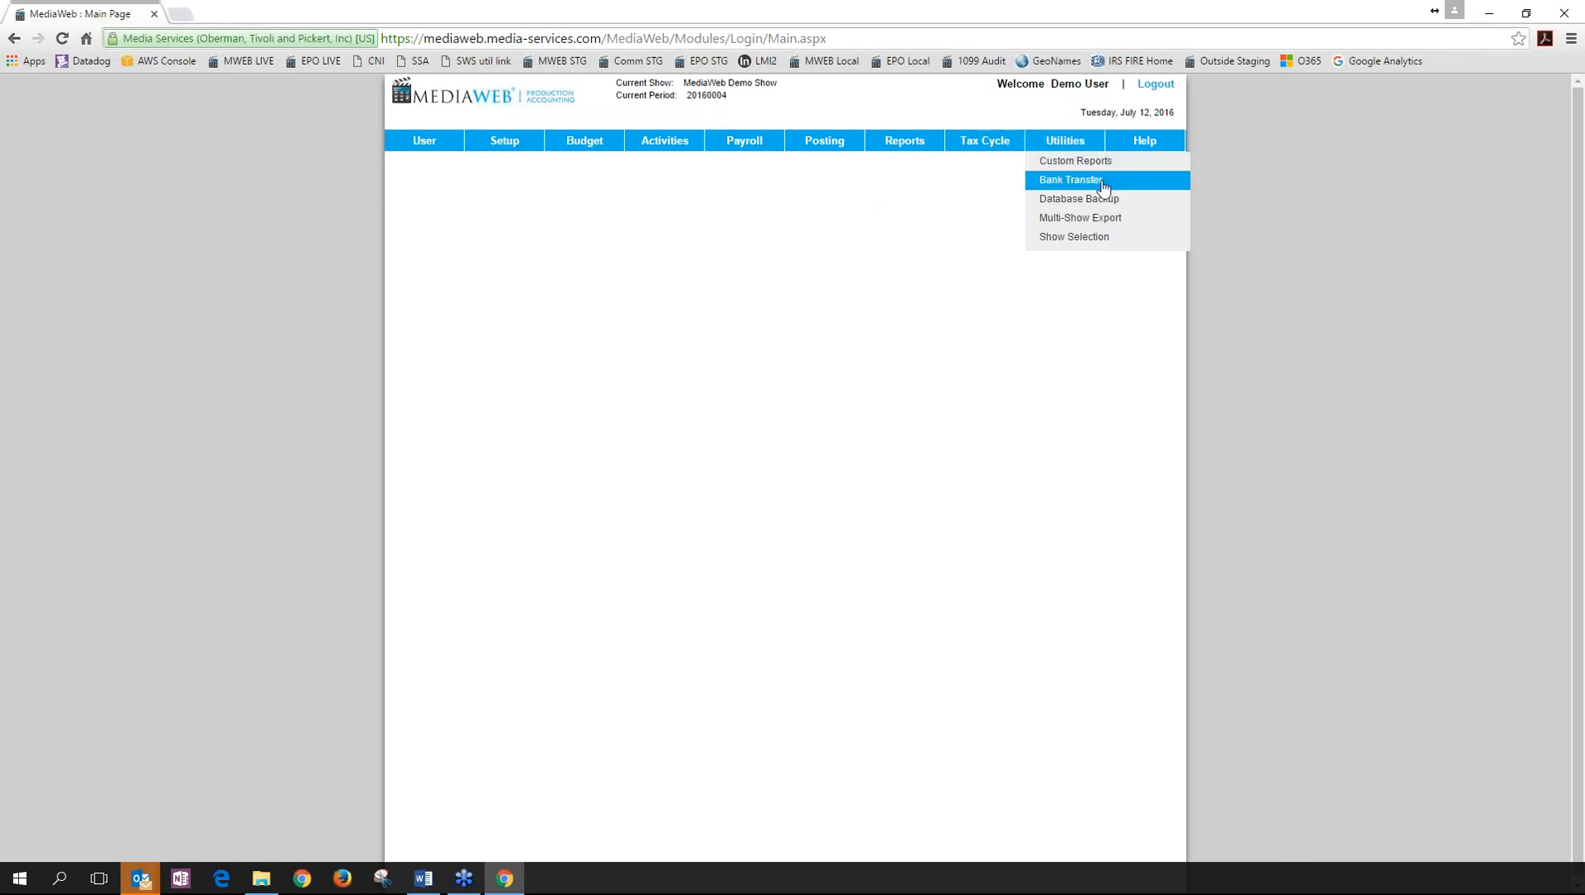
pyautogui.click(1143, 191)
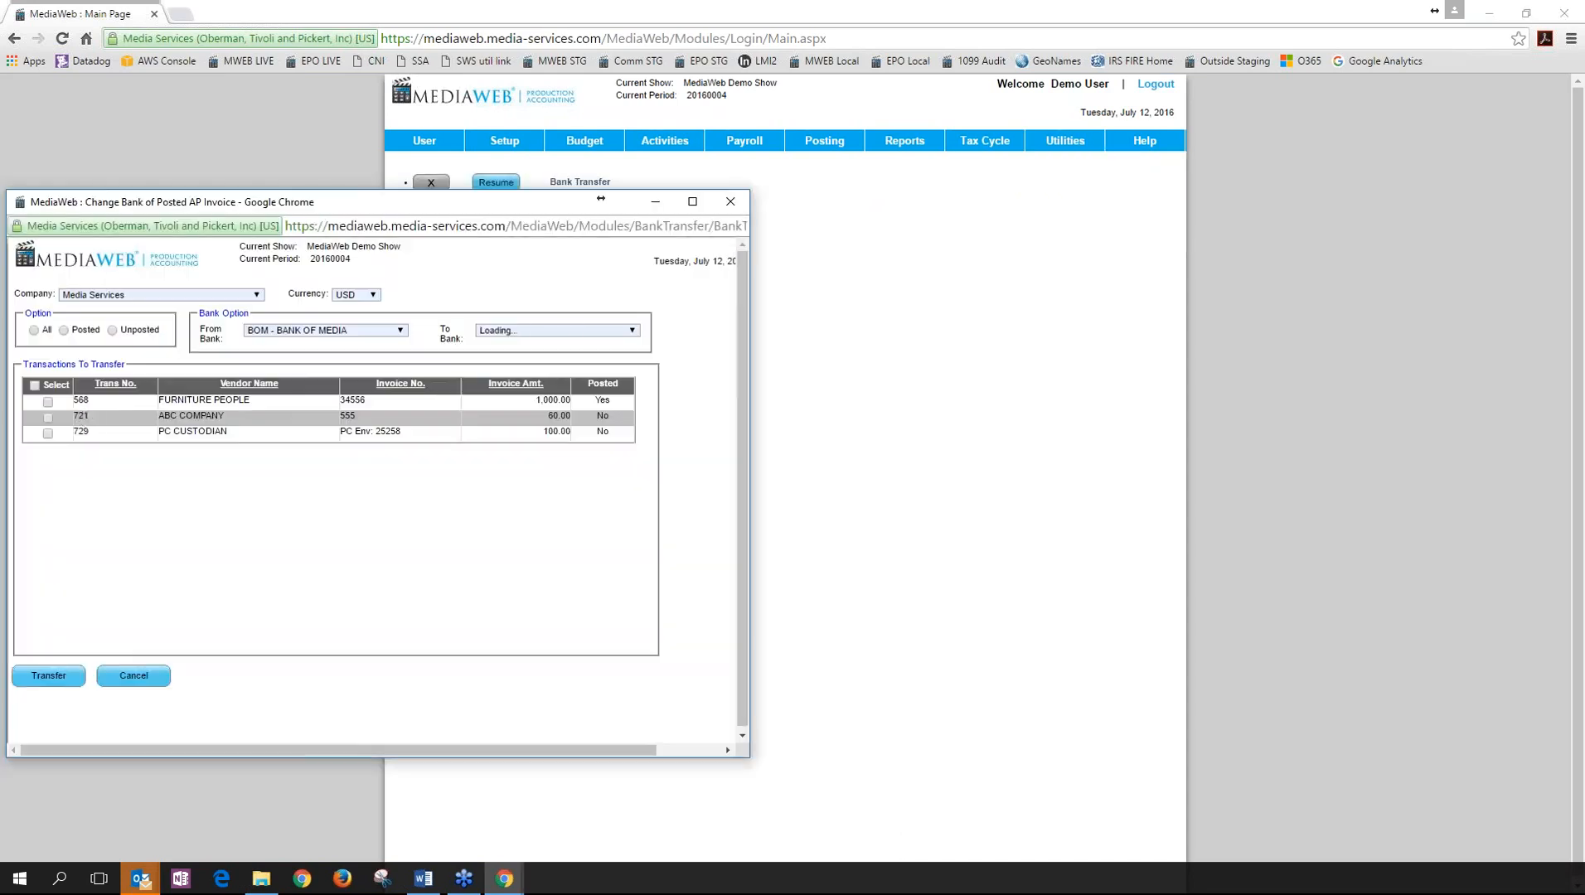
pyautogui.click(633, 330)
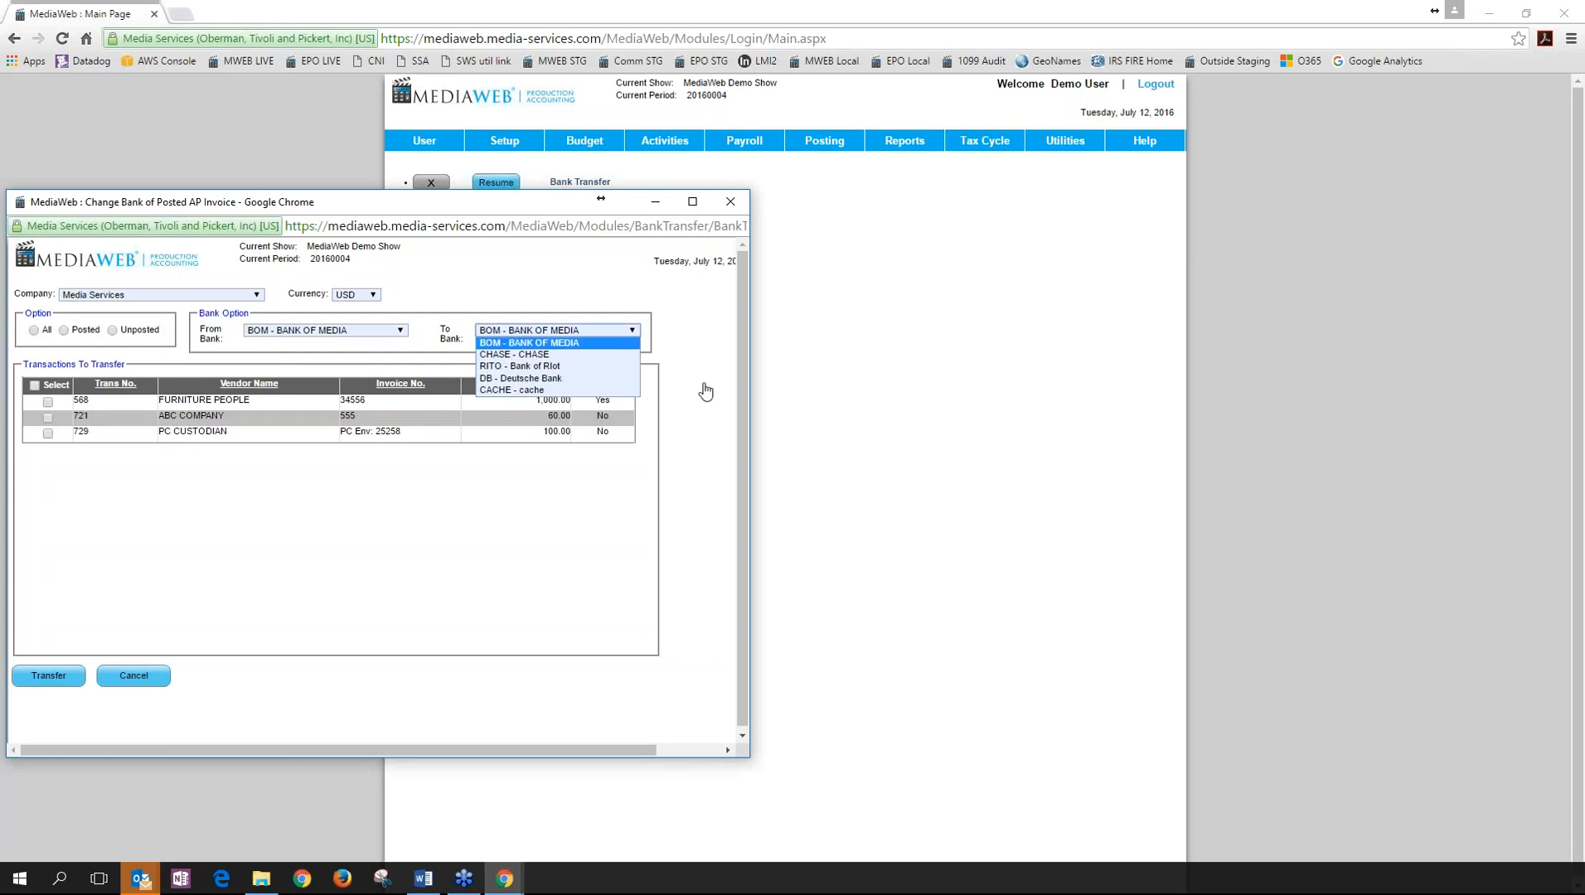
pyautogui.click(129, 678)
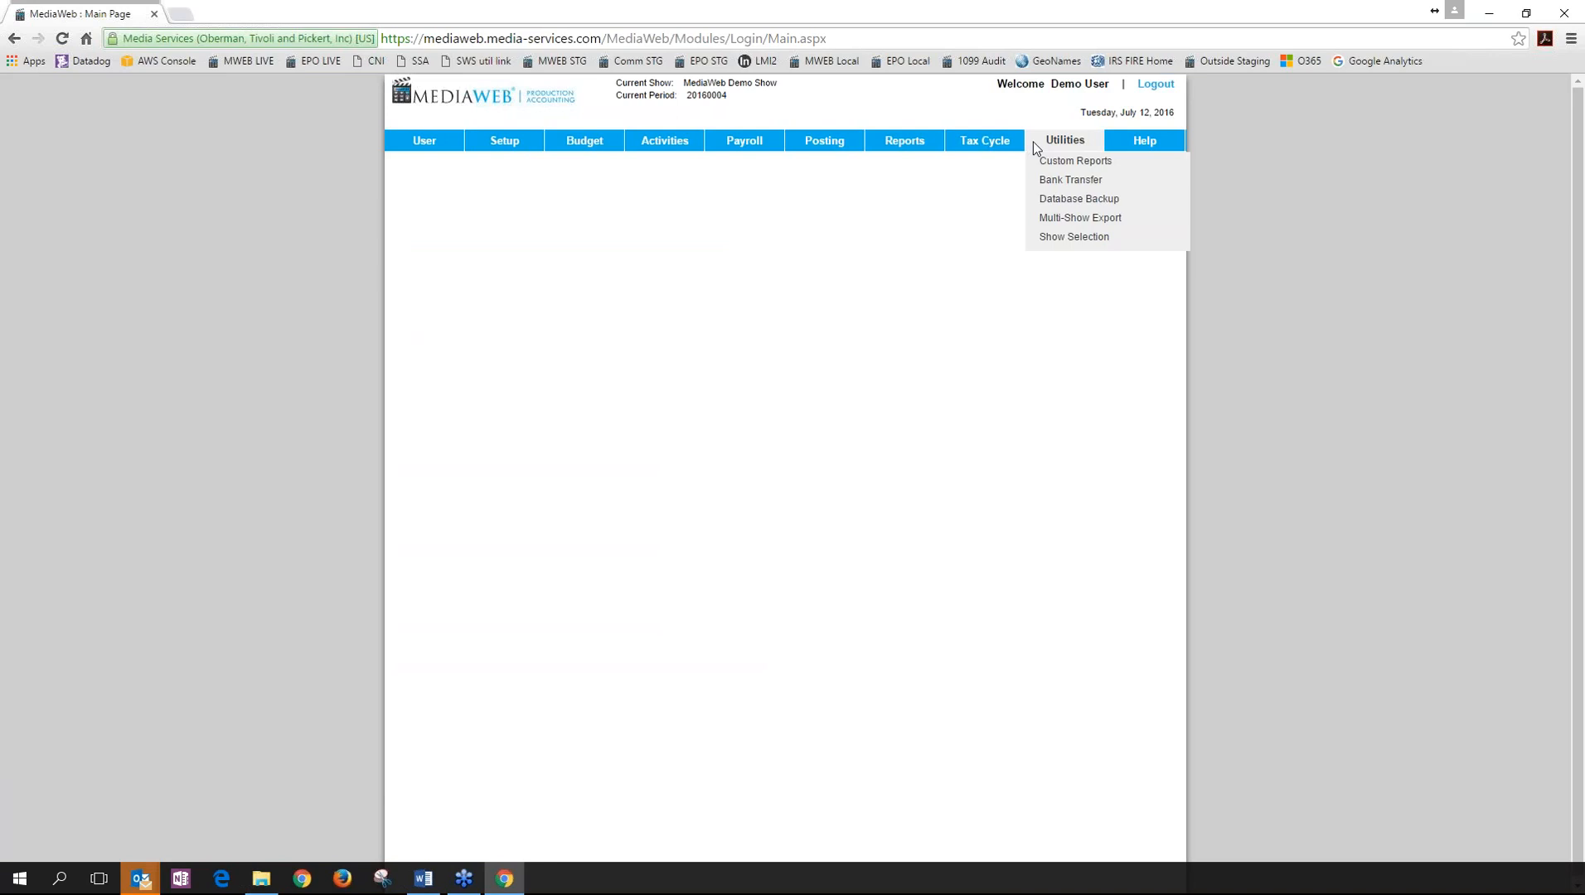
# On the Show Selection page, pick MediaWeb Demo Show 2 and select it as the working show.
pyautogui.click(1061, 239)
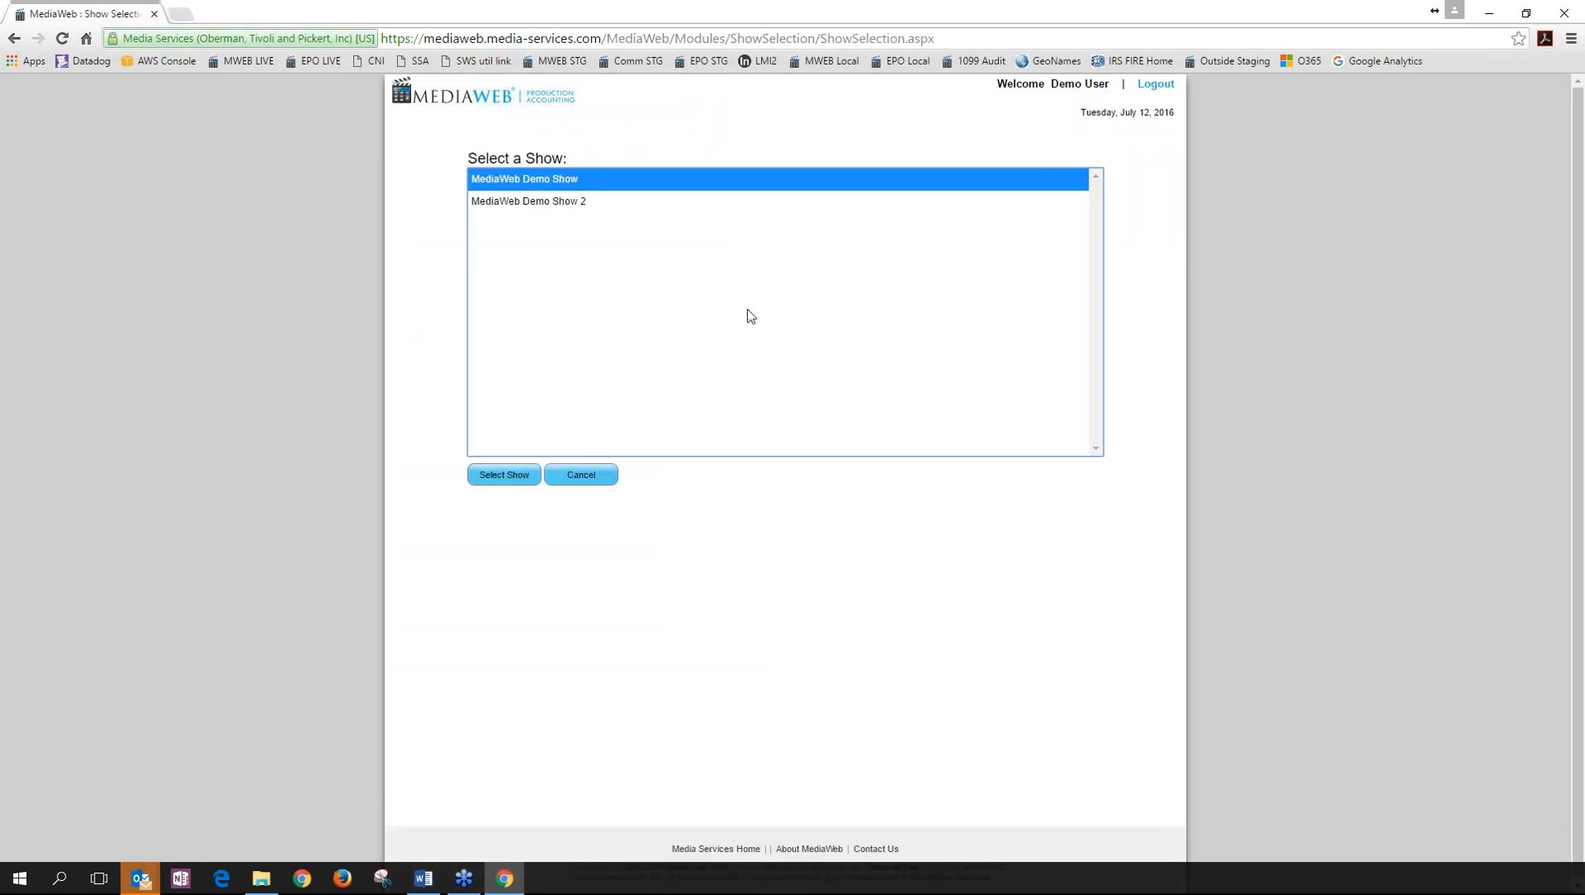
pyautogui.click(545, 204)
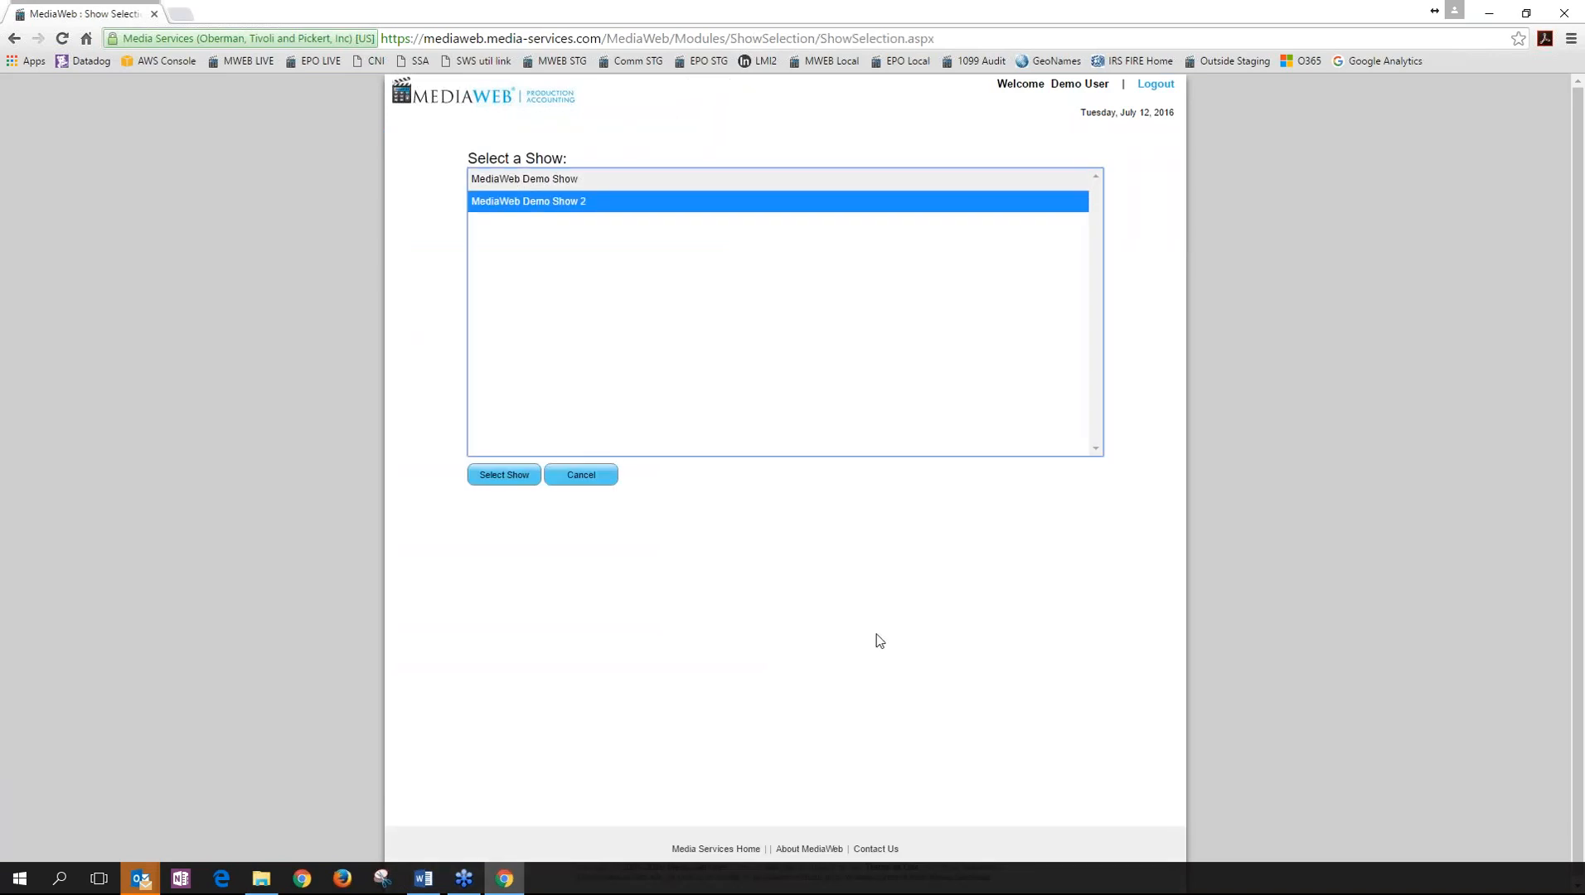
pyautogui.click(507, 480)
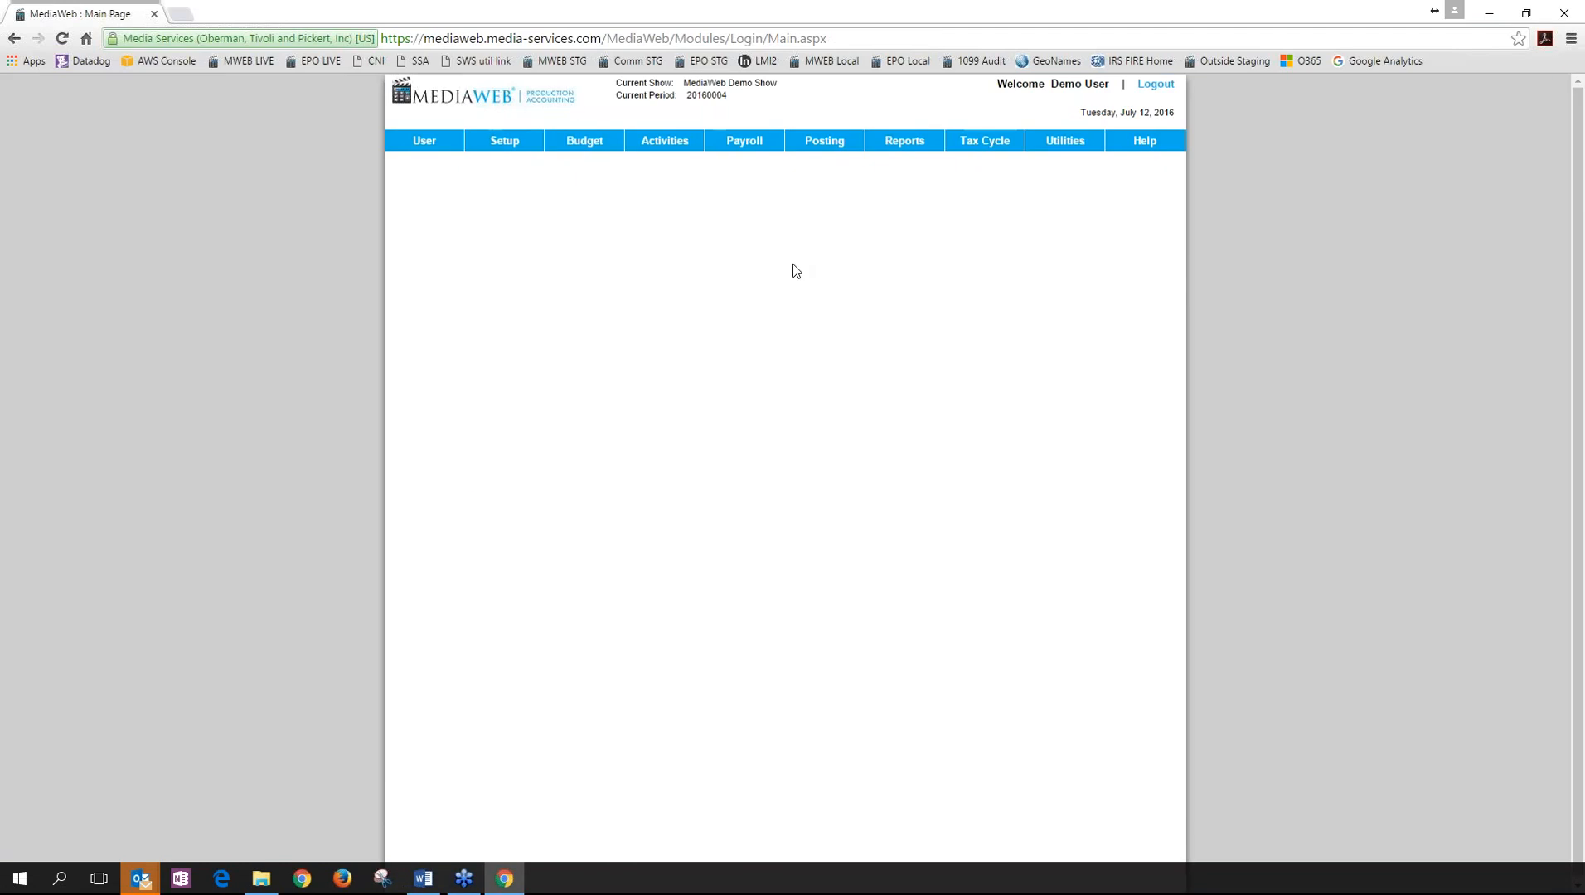
pyautogui.moveTo(655, 141)
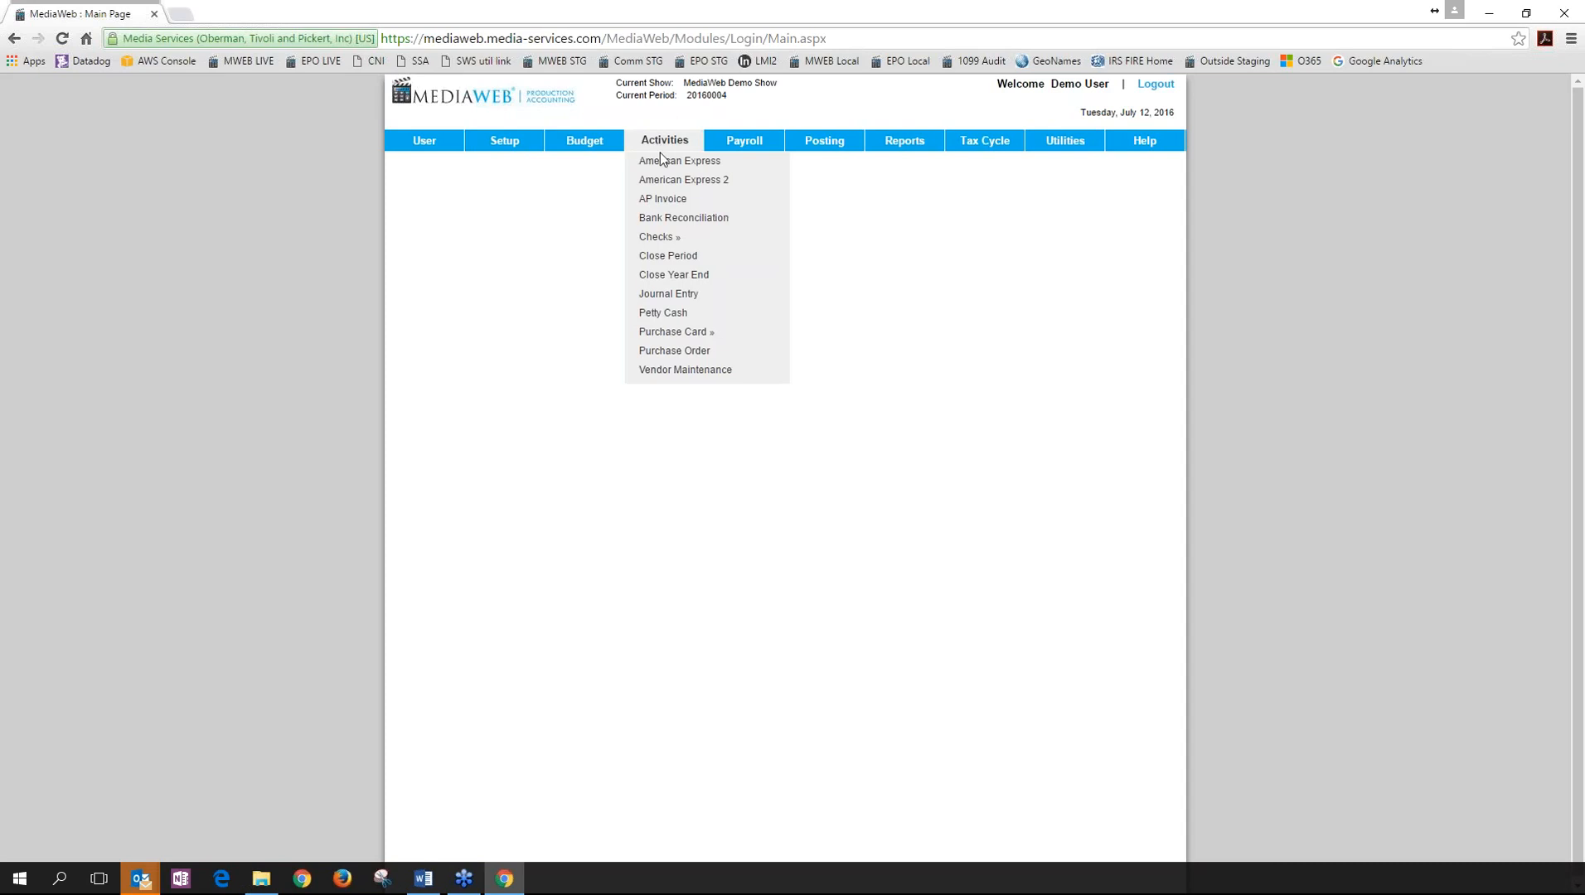
# Open Petty Cash and Payroll Maintenance, send both to the background, and return to the main page.
pyautogui.click(663, 312)
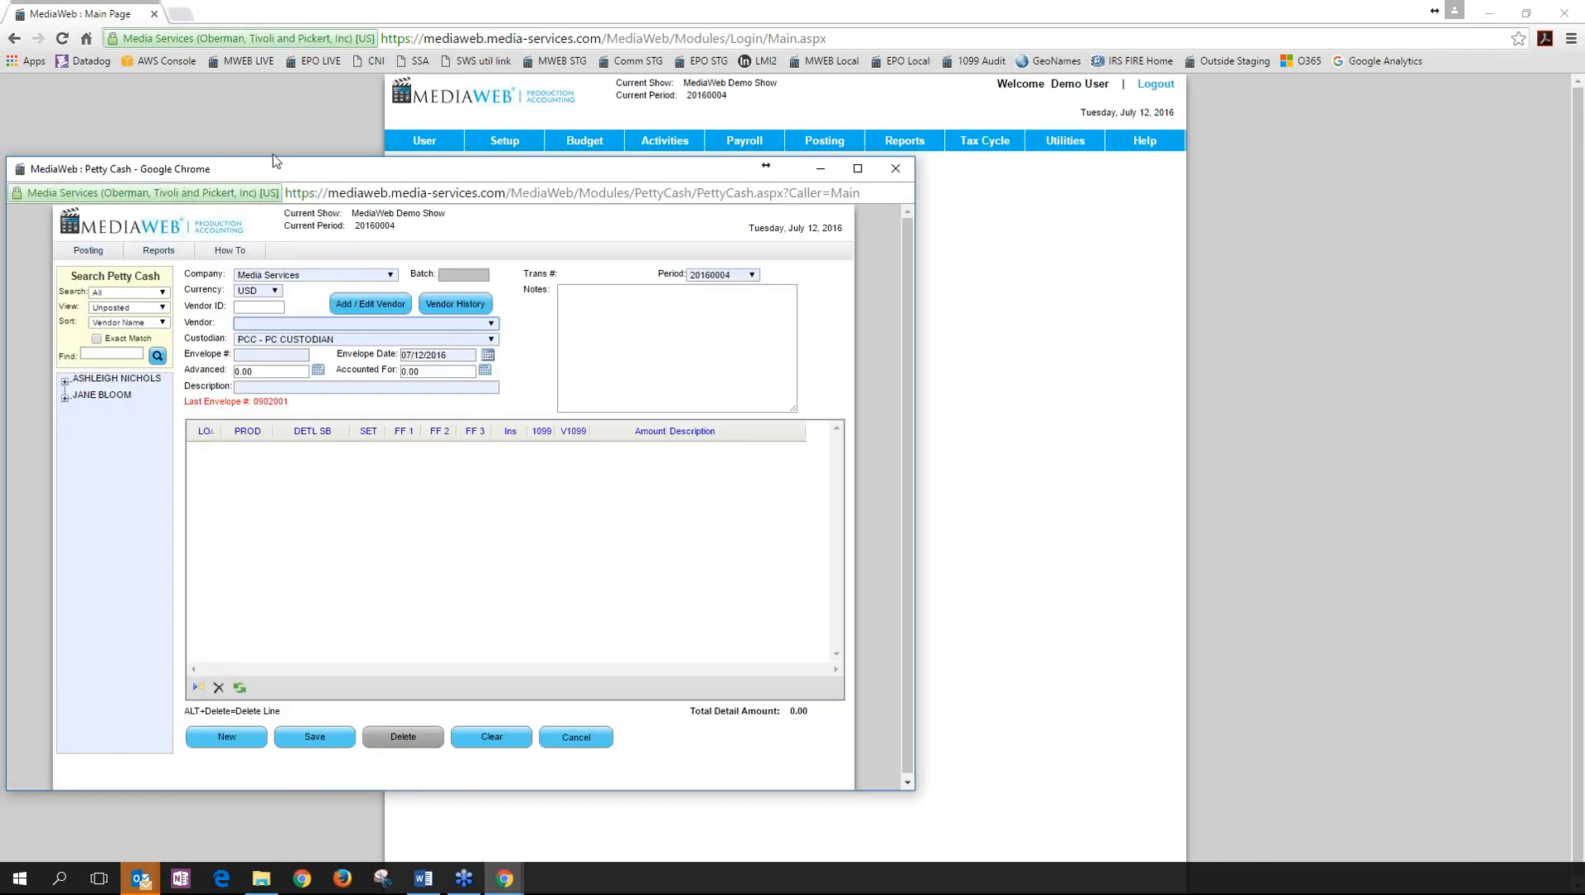
pyautogui.moveTo(272, 166); pyautogui.dragTo(409, 130)
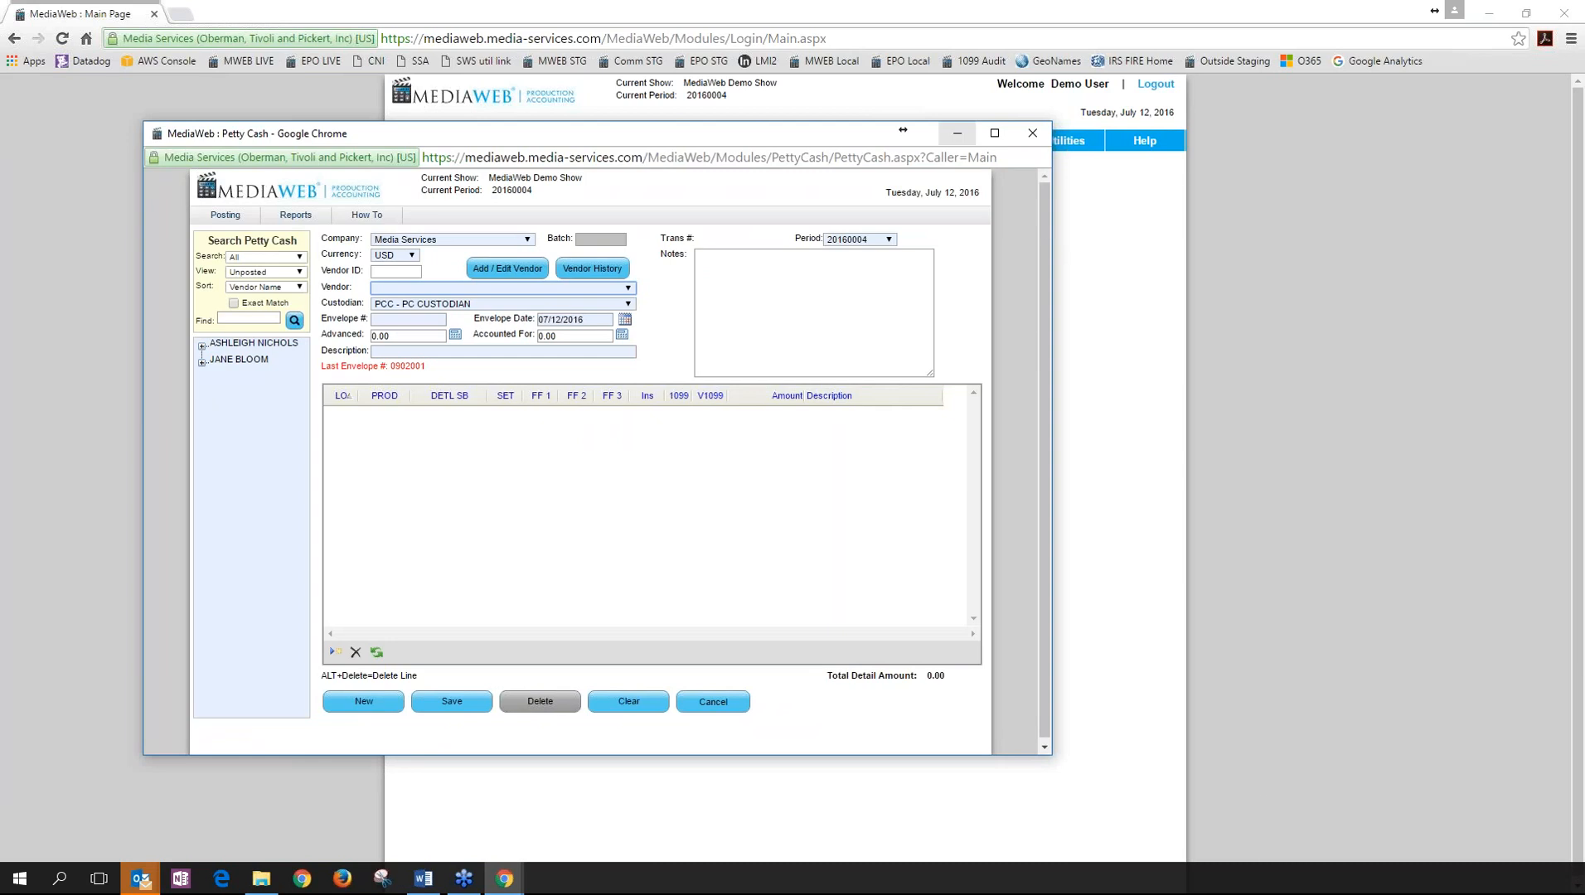
pyautogui.click(957, 132)
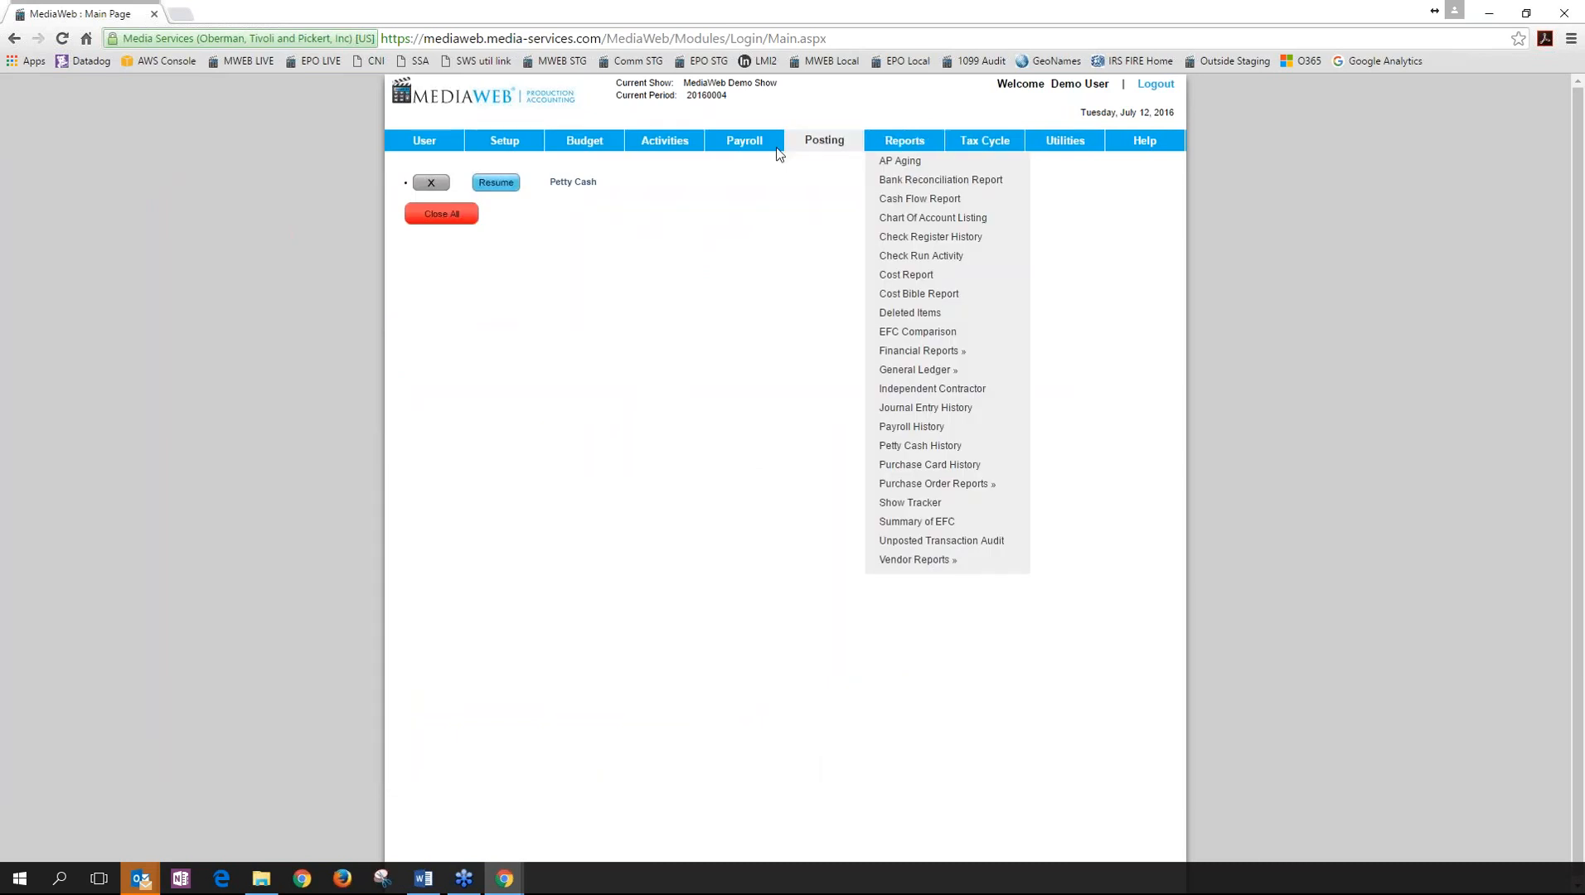
pyautogui.moveTo(761, 149)
pyautogui.click(771, 180)
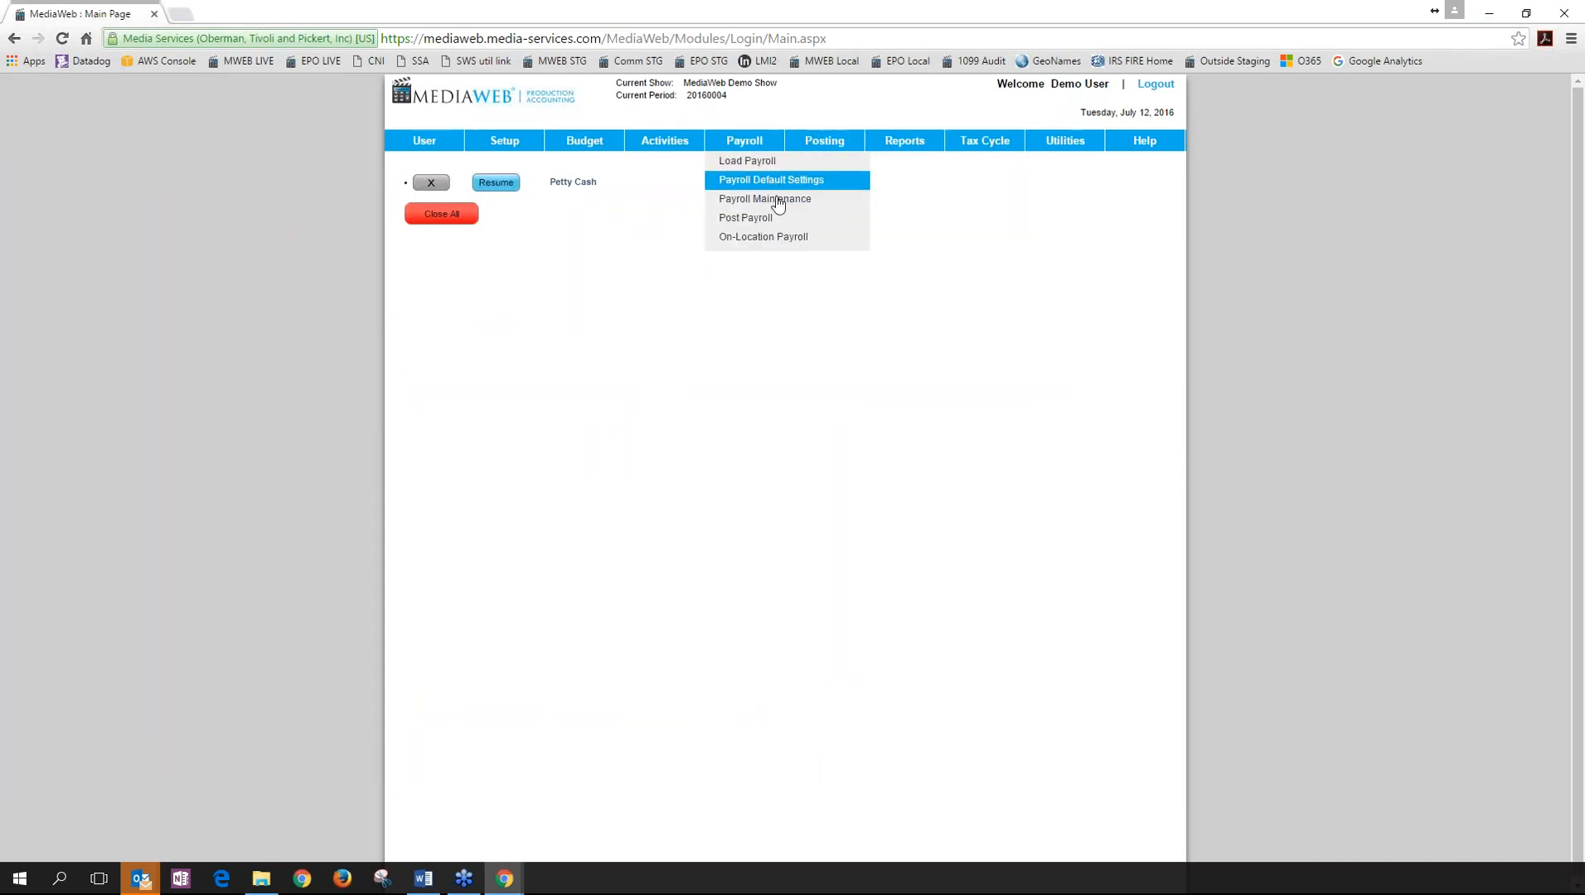
pyautogui.click(809, 158)
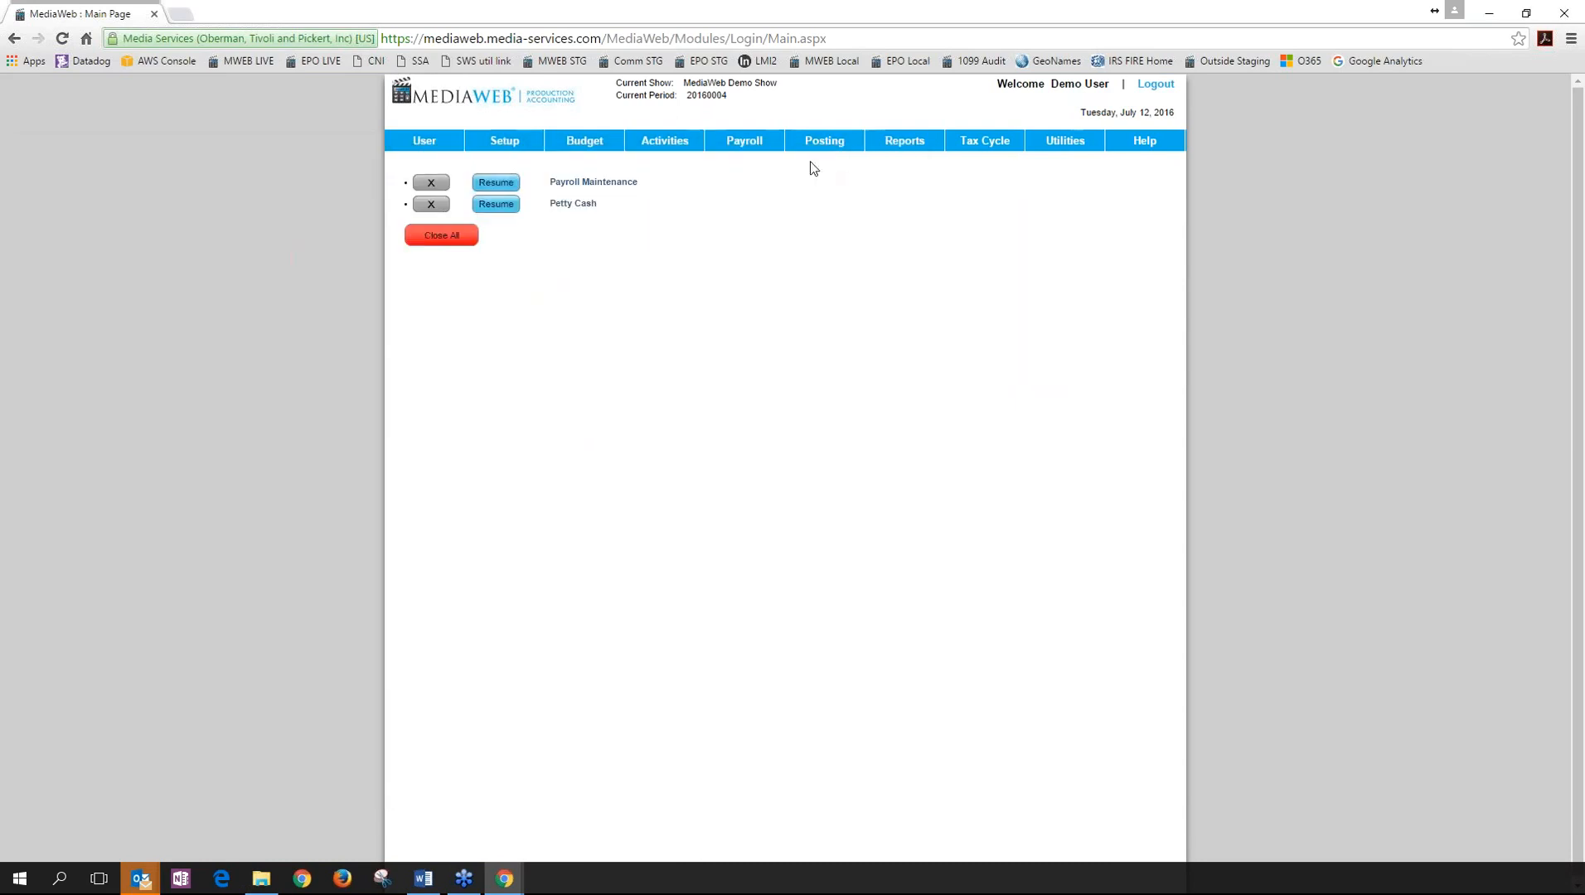
pyautogui.moveTo(505, 877)
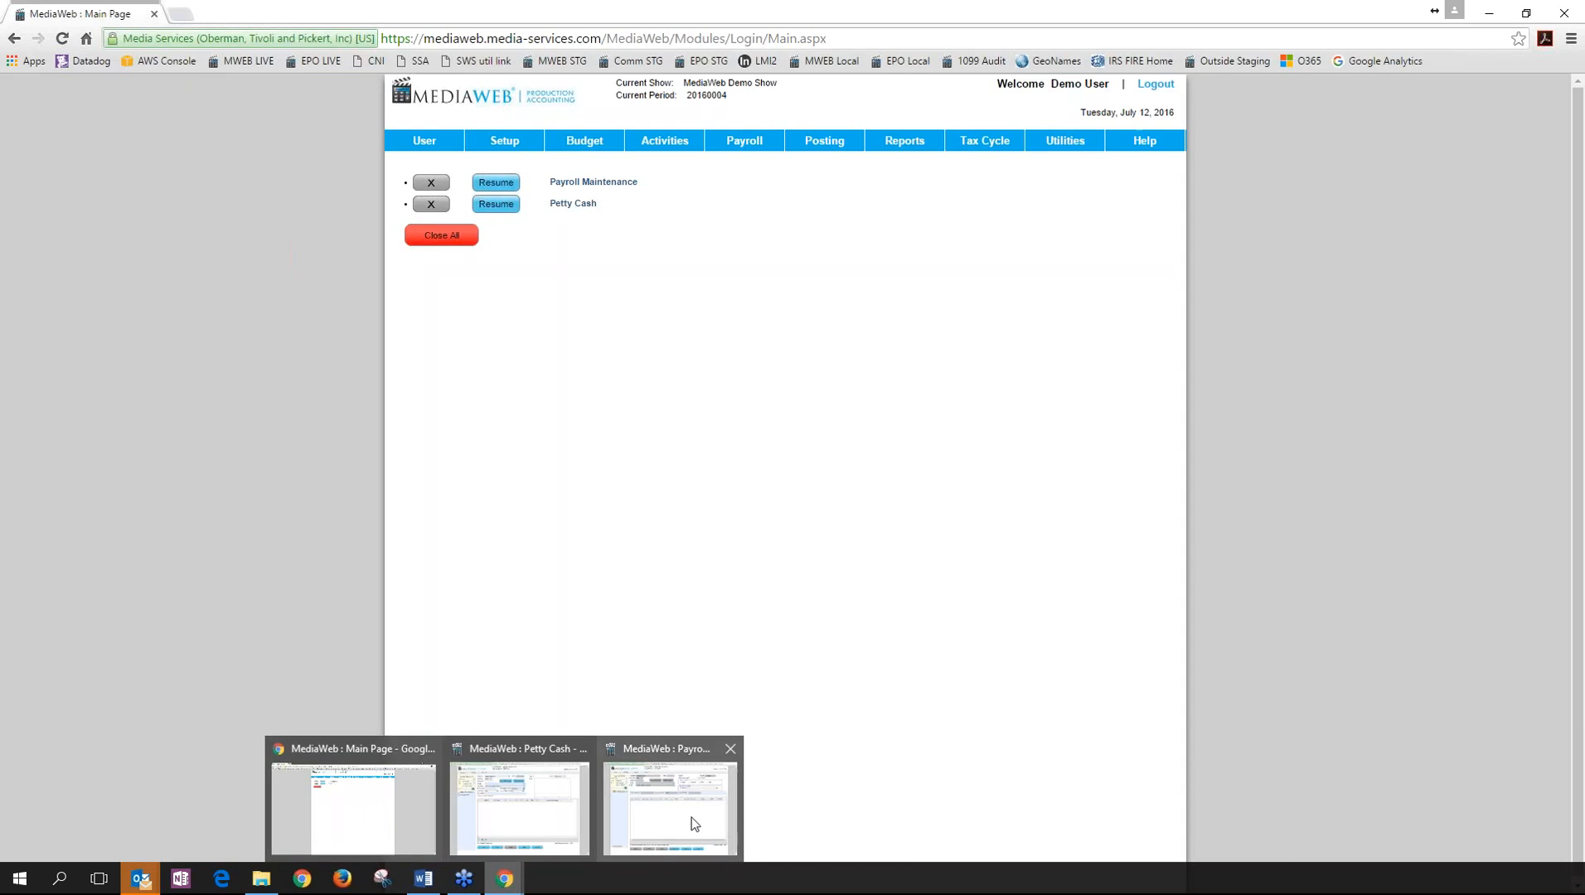
pyautogui.moveTo(693, 821)
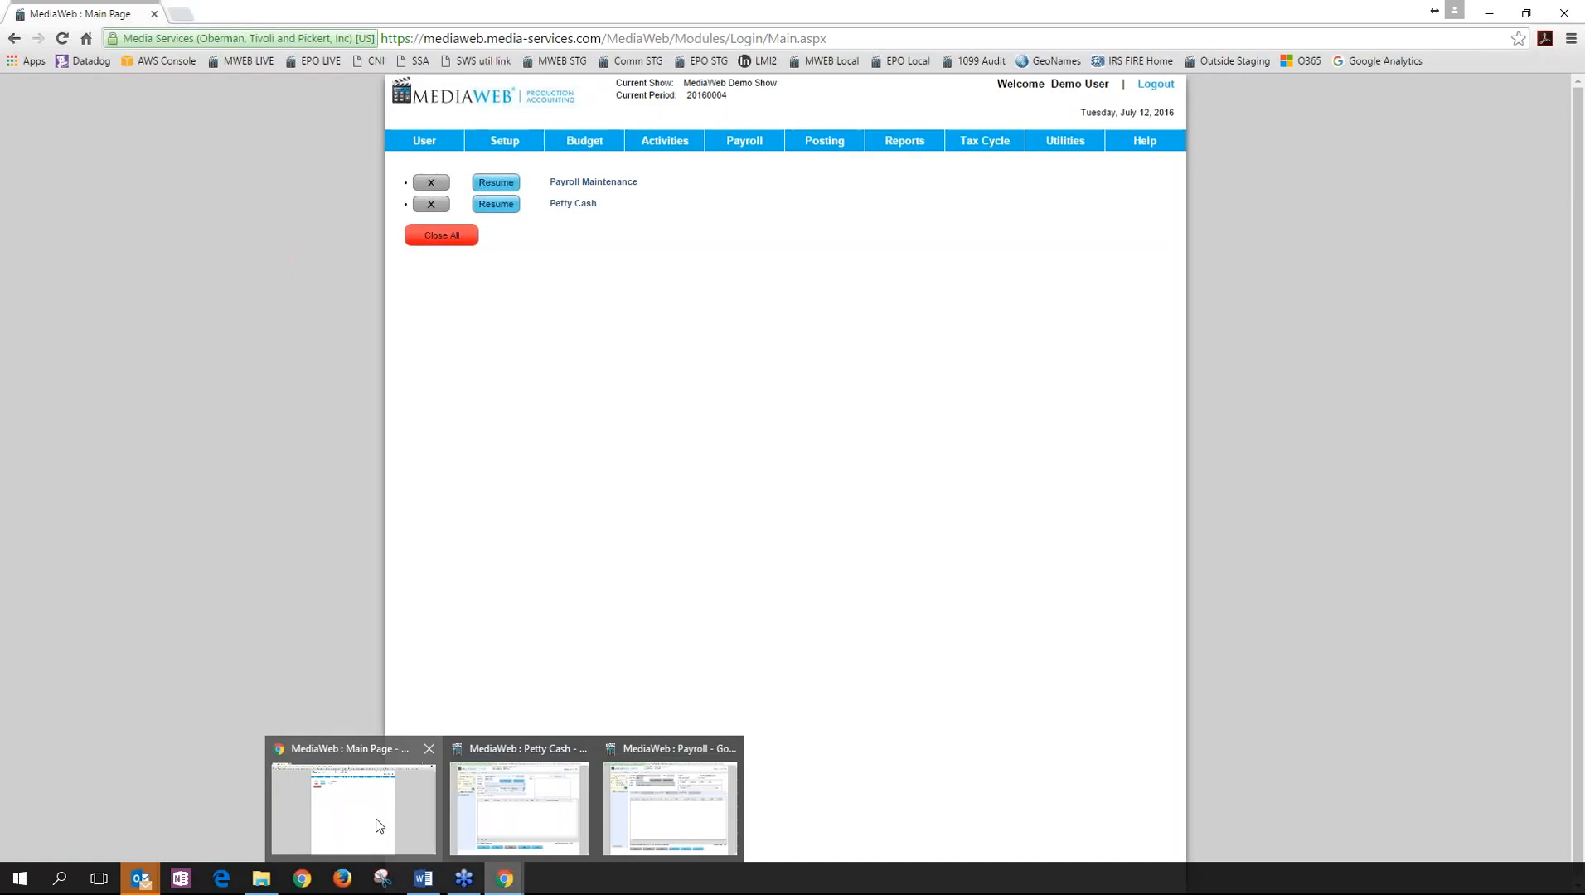
pyautogui.click(379, 820)
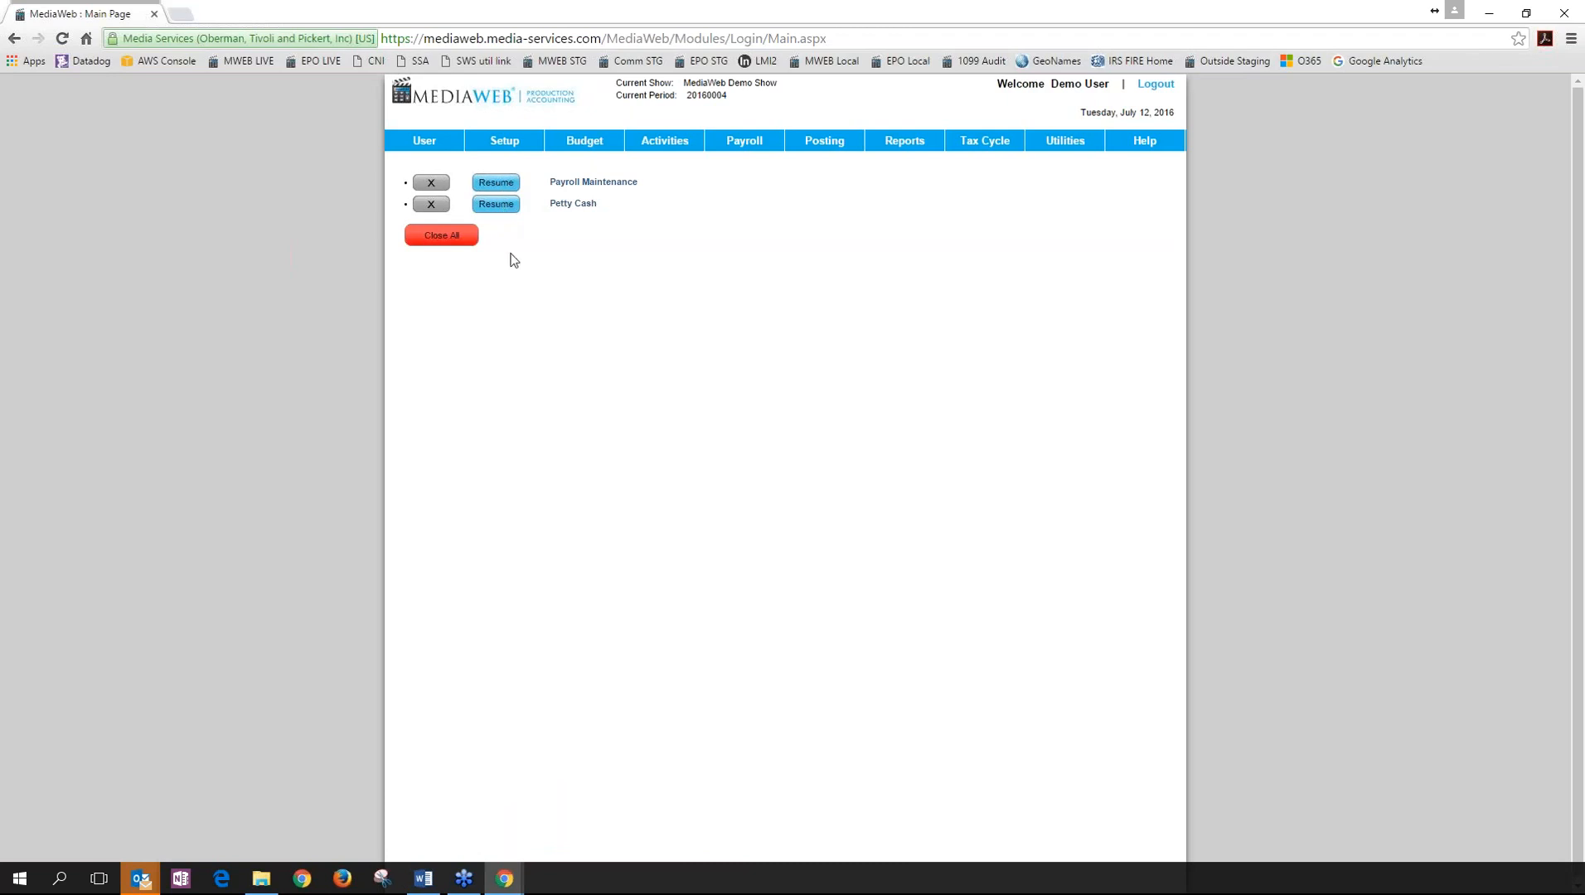
# Reopen Payroll Maintenance and background it again, then close Petty Cash despite unsaved changes.
pyautogui.click(496, 182)
pyautogui.moveTo(510, 155); pyautogui.dragTo(845, 136)
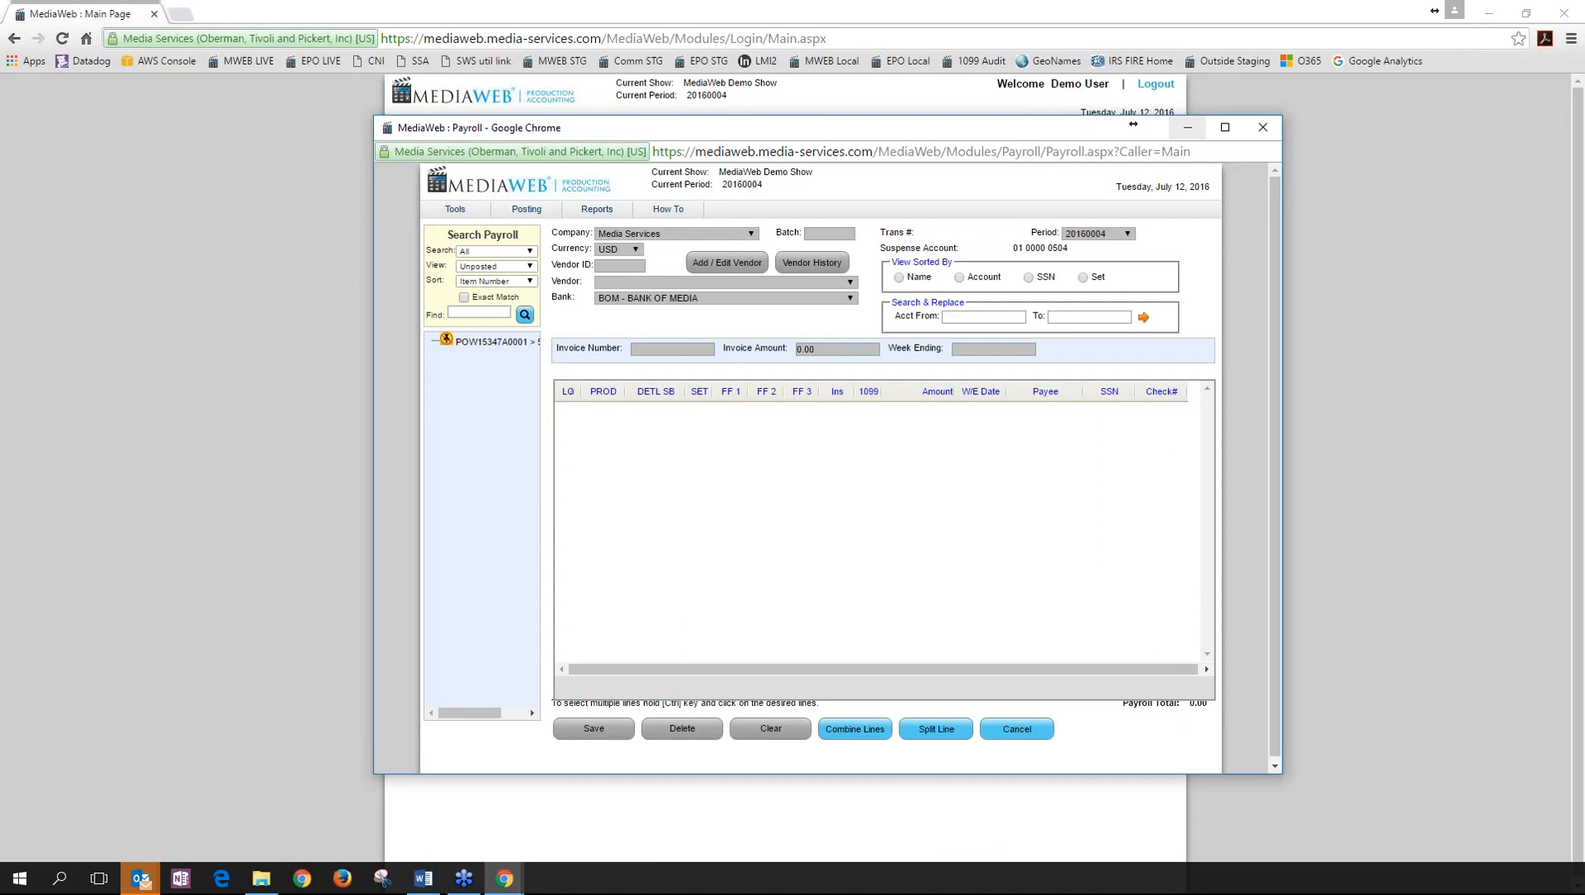
pyautogui.click(1187, 126)
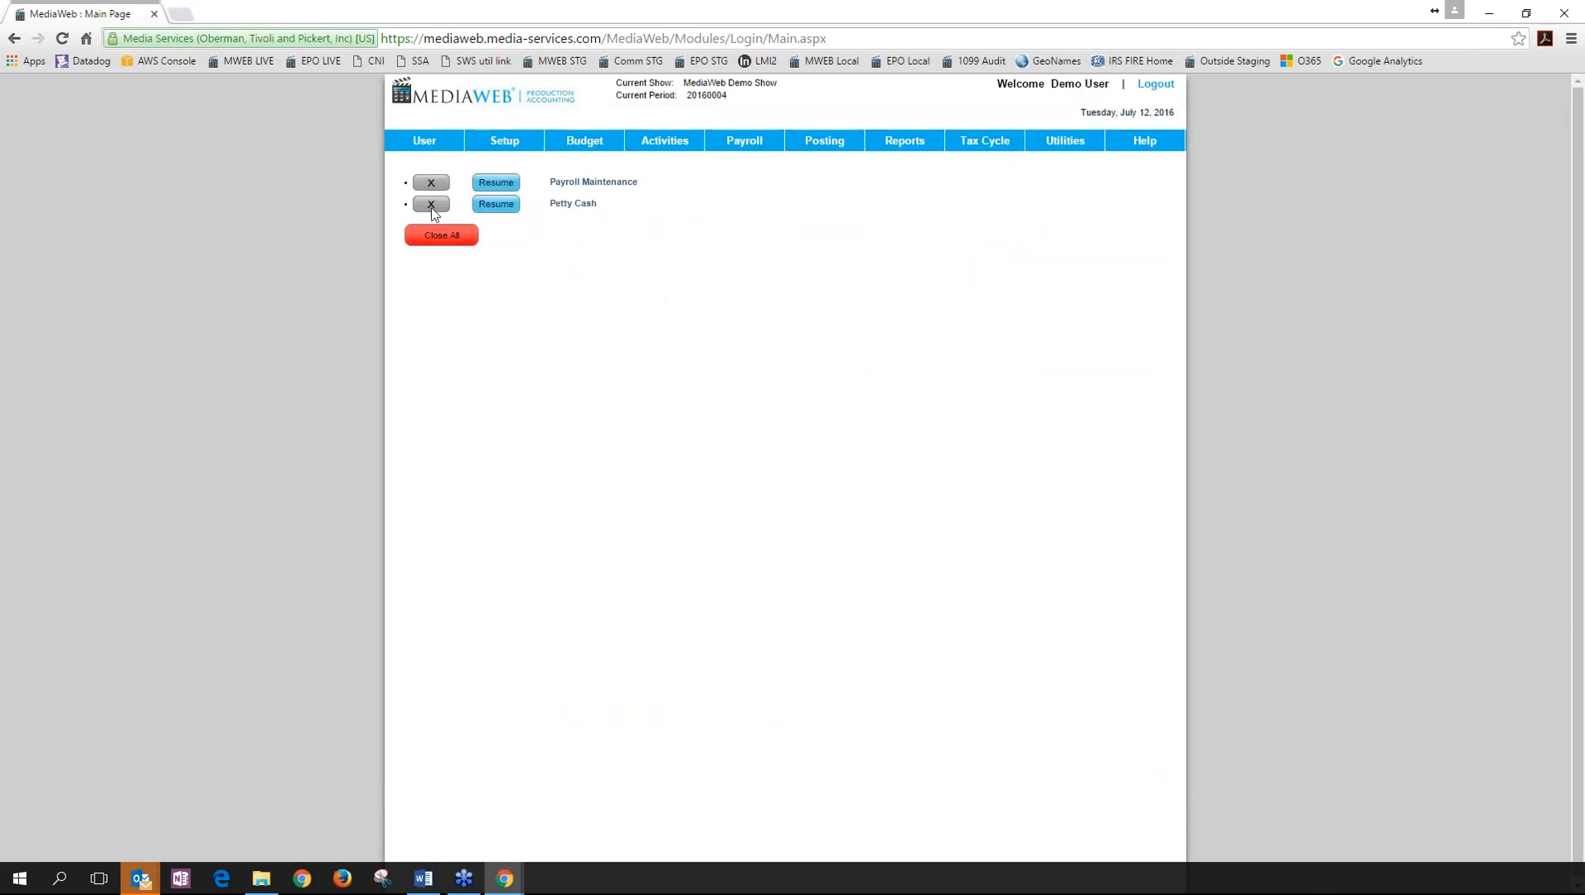
pyautogui.click(427, 204)
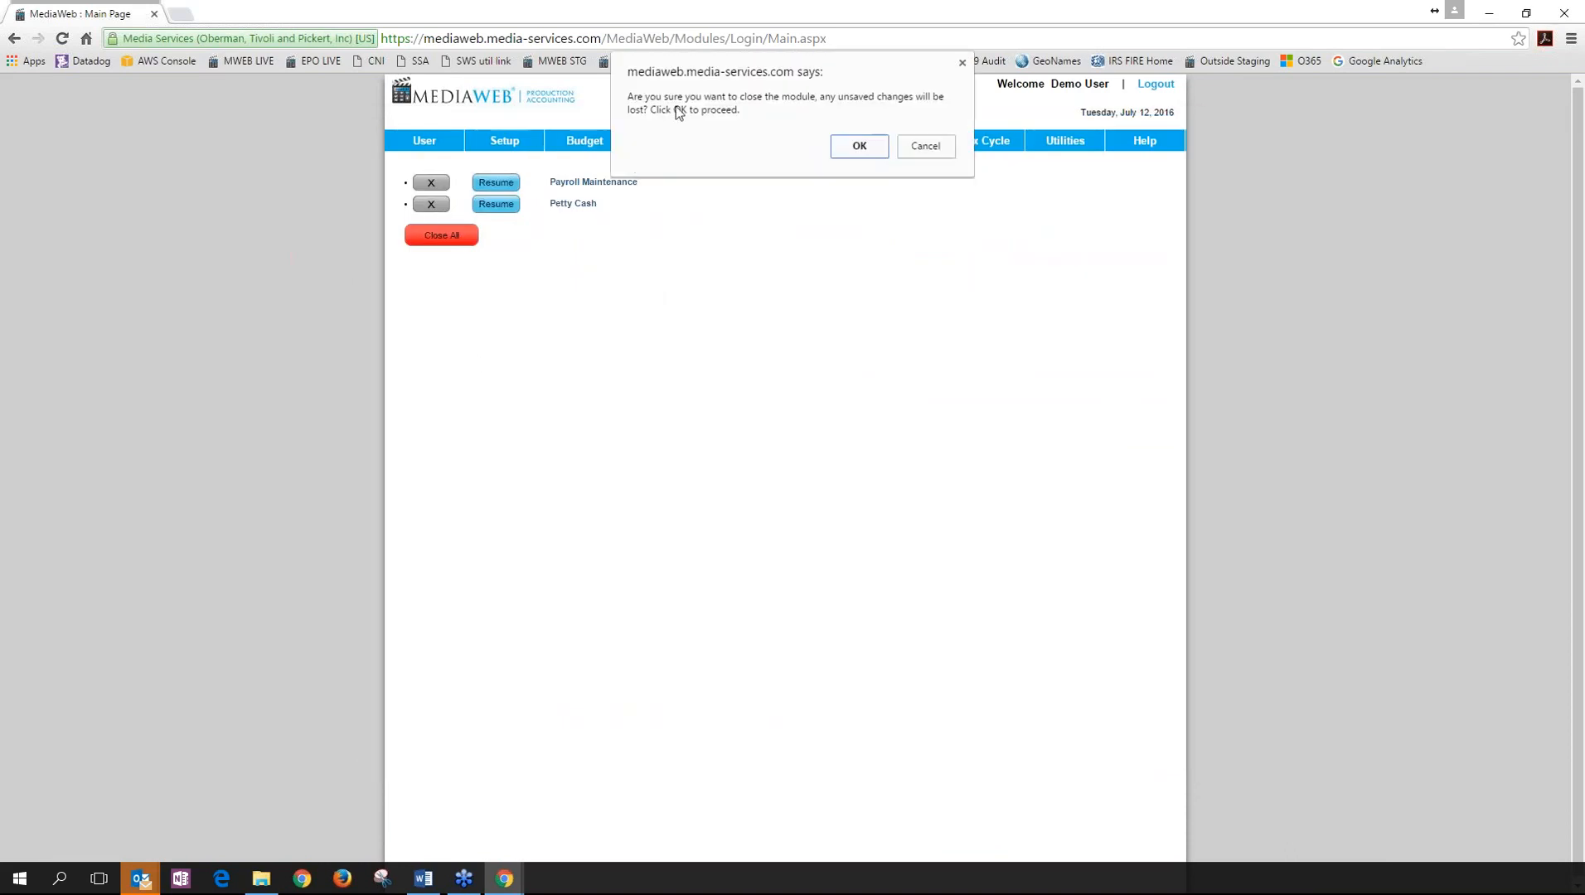
pyautogui.click(861, 146)
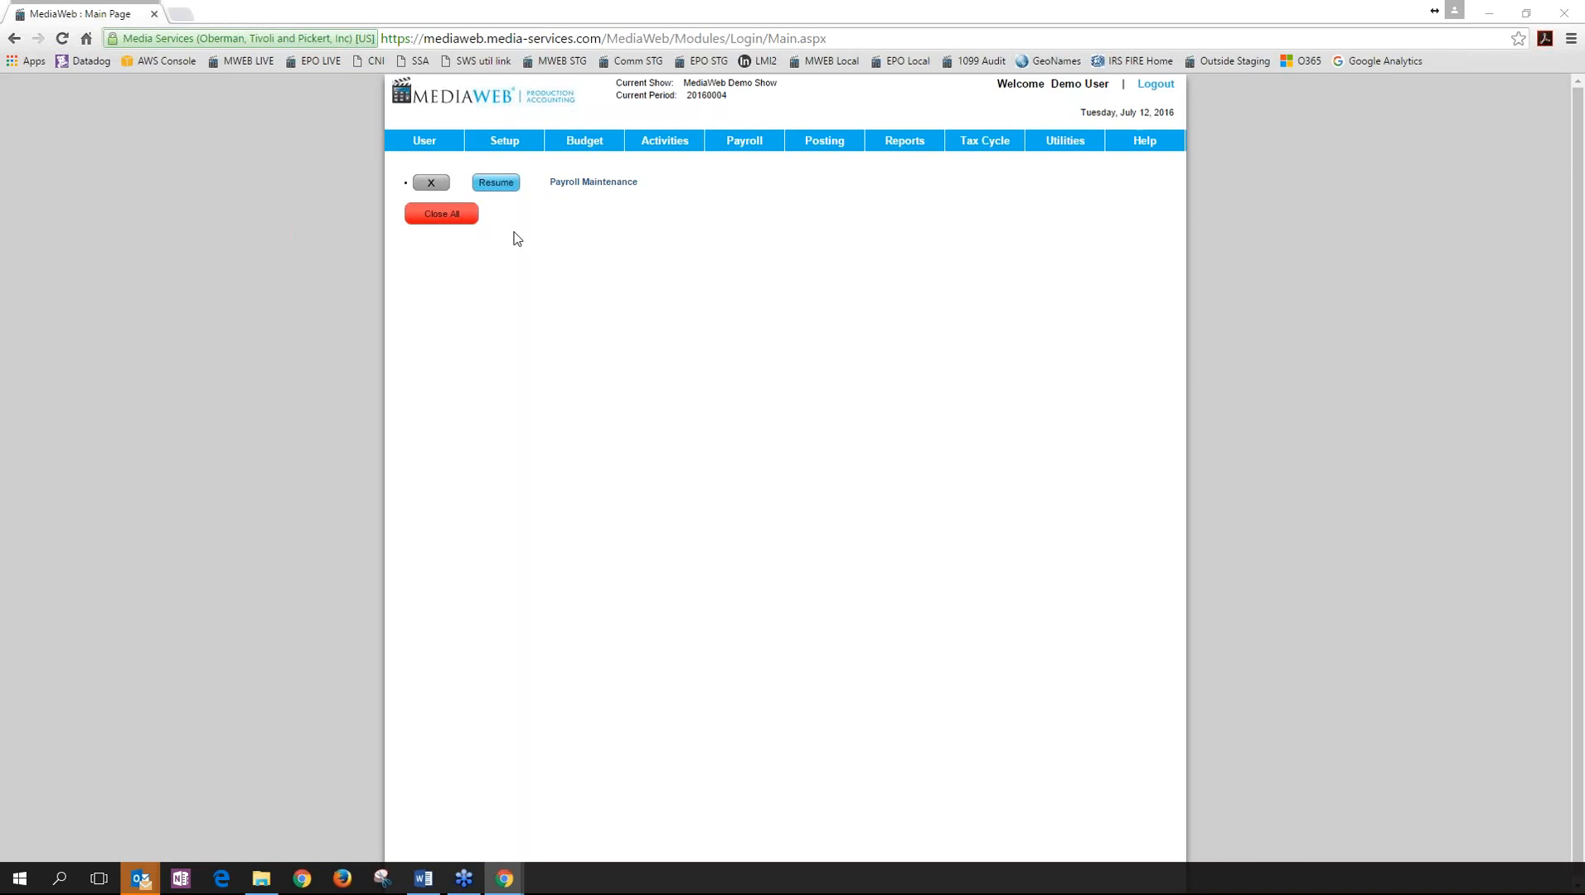
# In User Settings, keep USD as default currency and toggle confirmation messages off and back on.
pyautogui.click(421, 145)
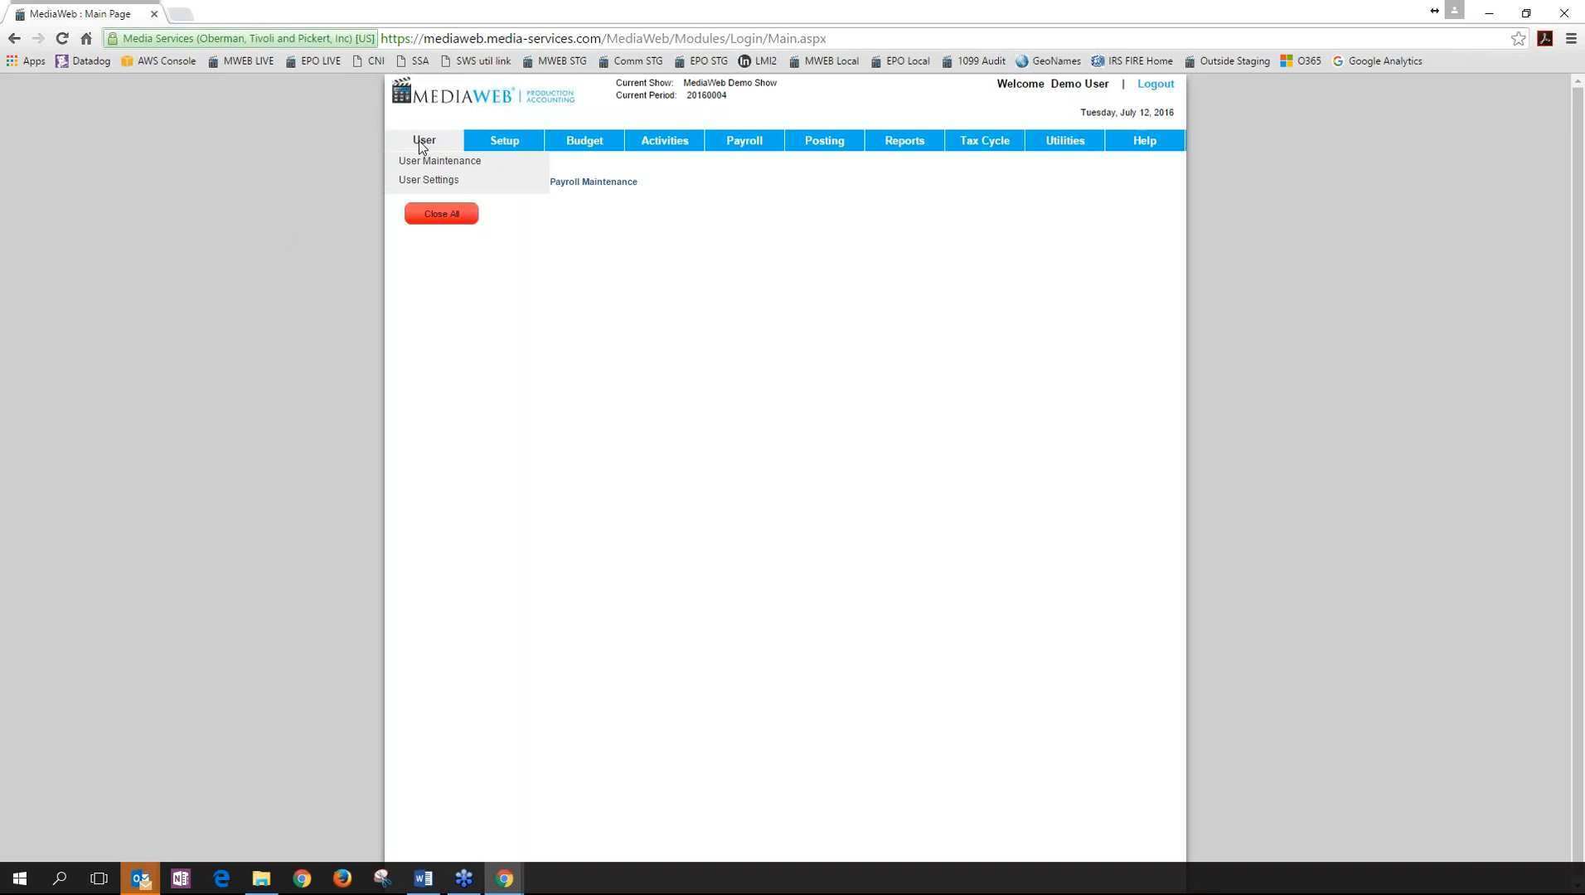
pyautogui.click(428, 180)
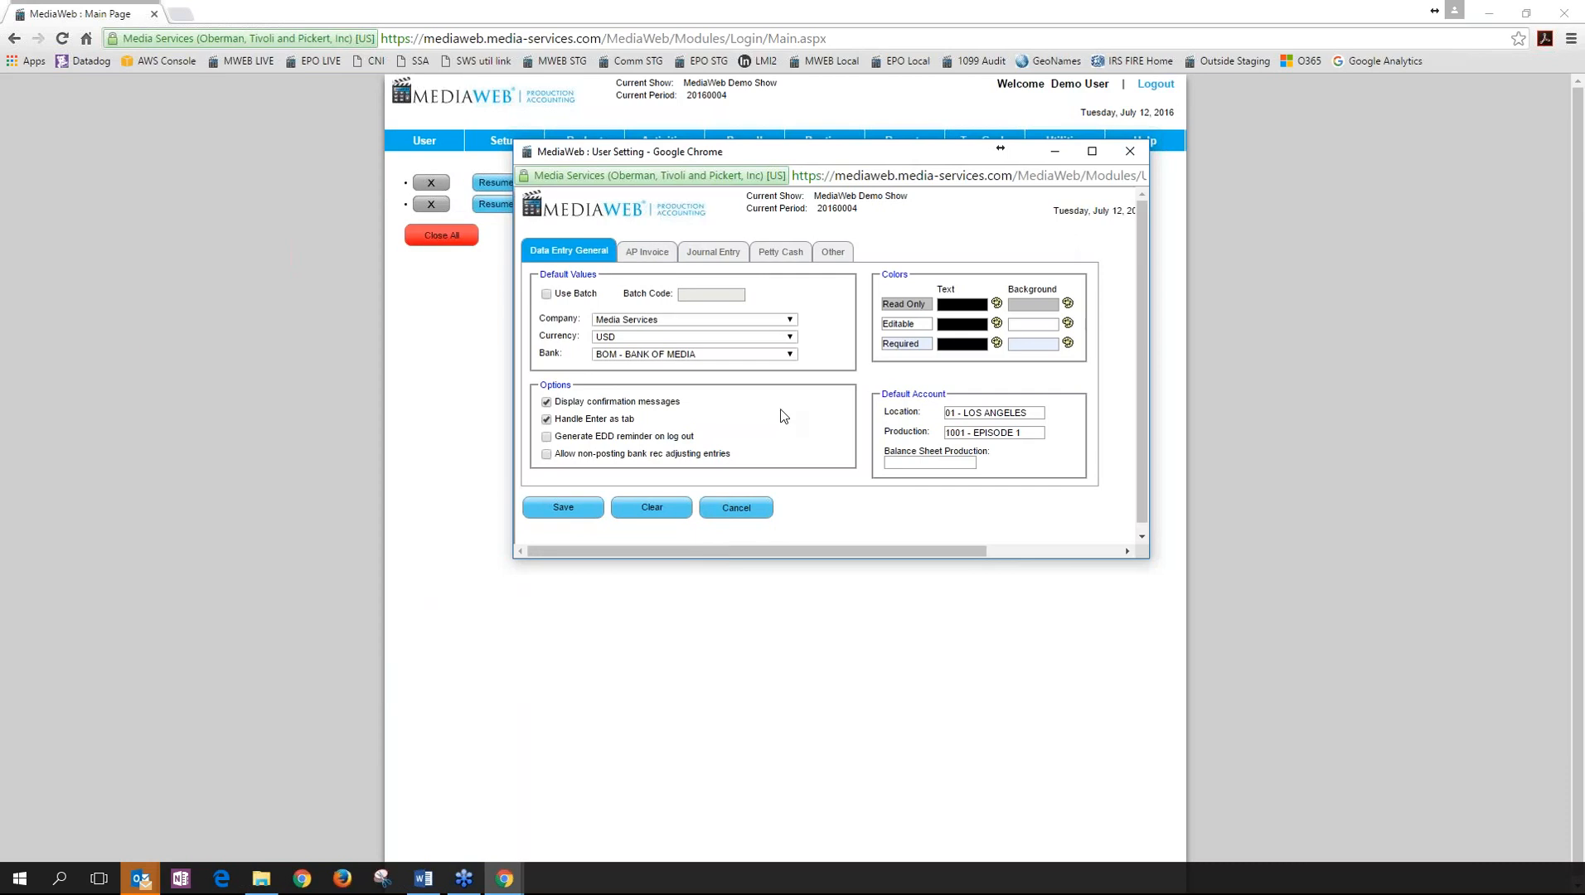
pyautogui.click(781, 322)
pyautogui.click(840, 328)
pyautogui.click(758, 338)
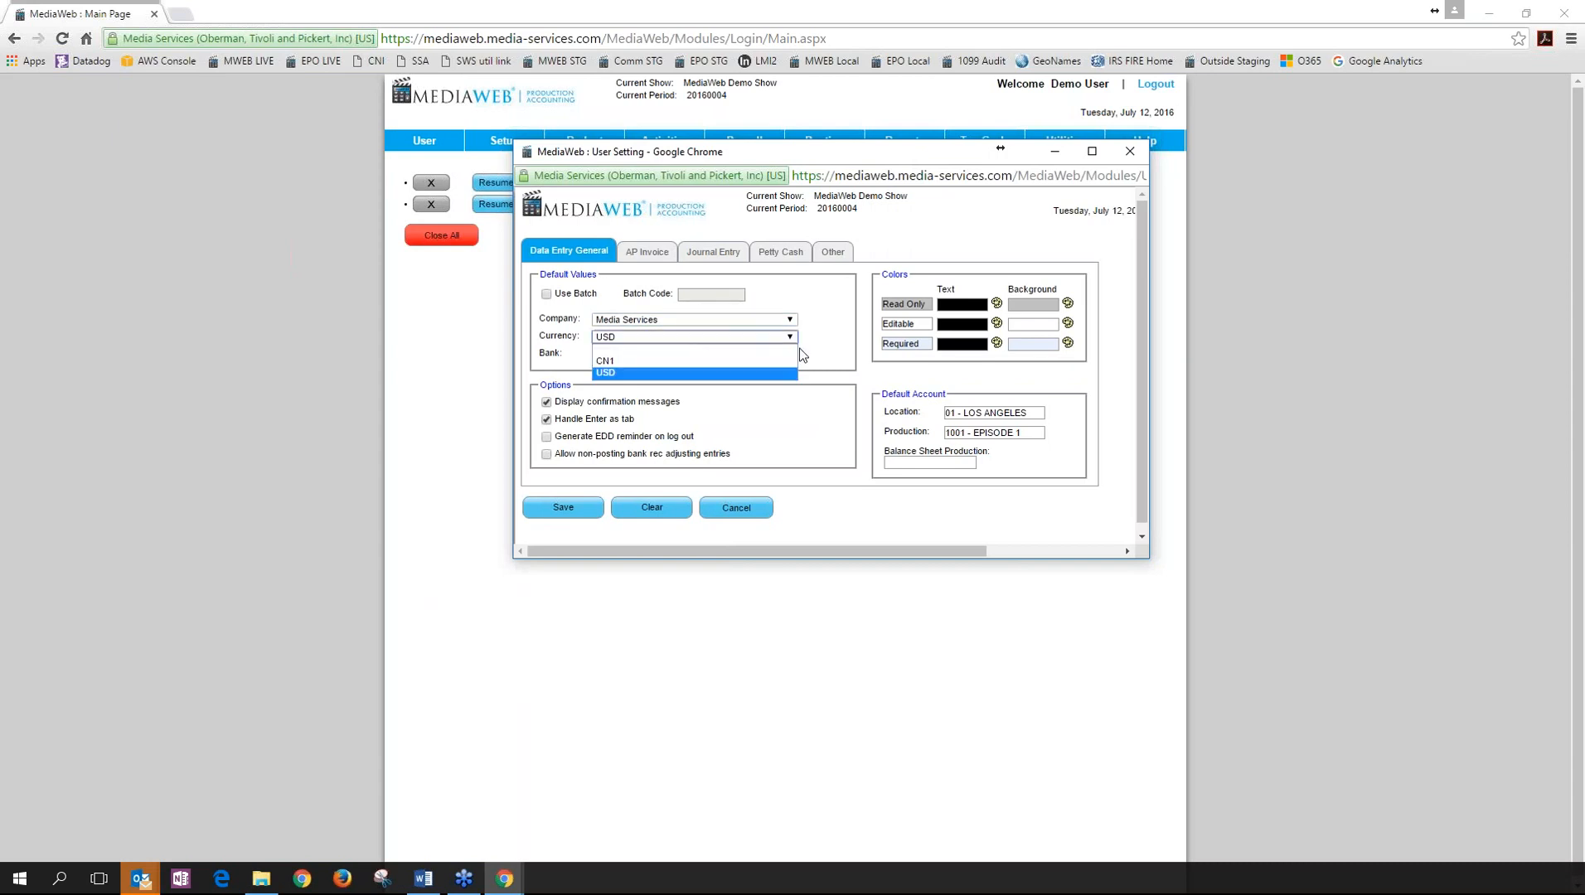
pyautogui.click(842, 351)
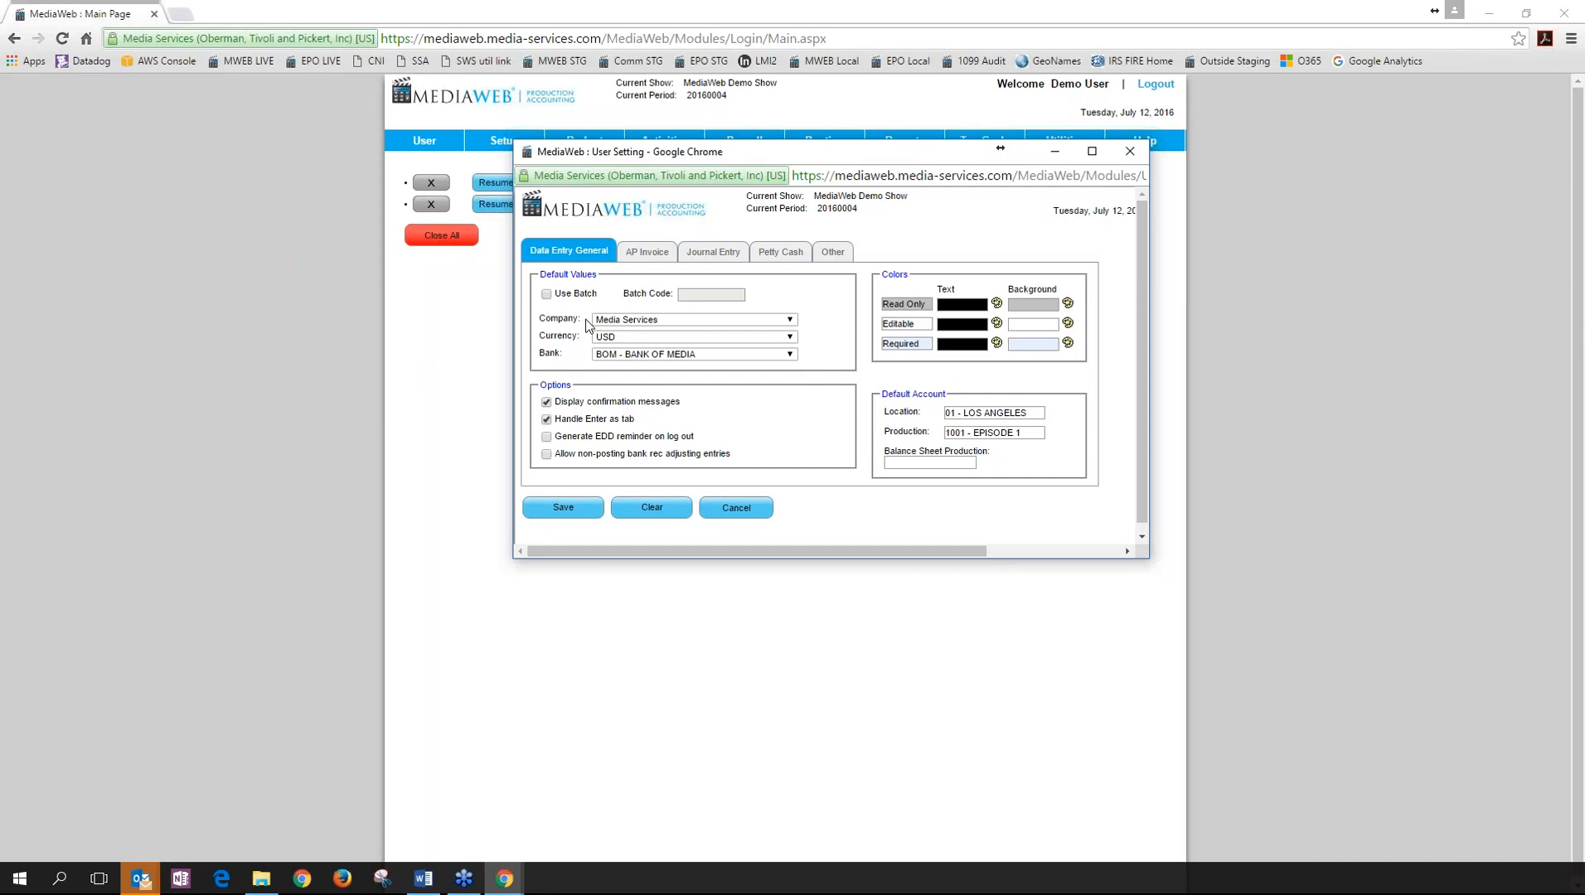
pyautogui.click(546, 403)
pyautogui.click(546, 402)
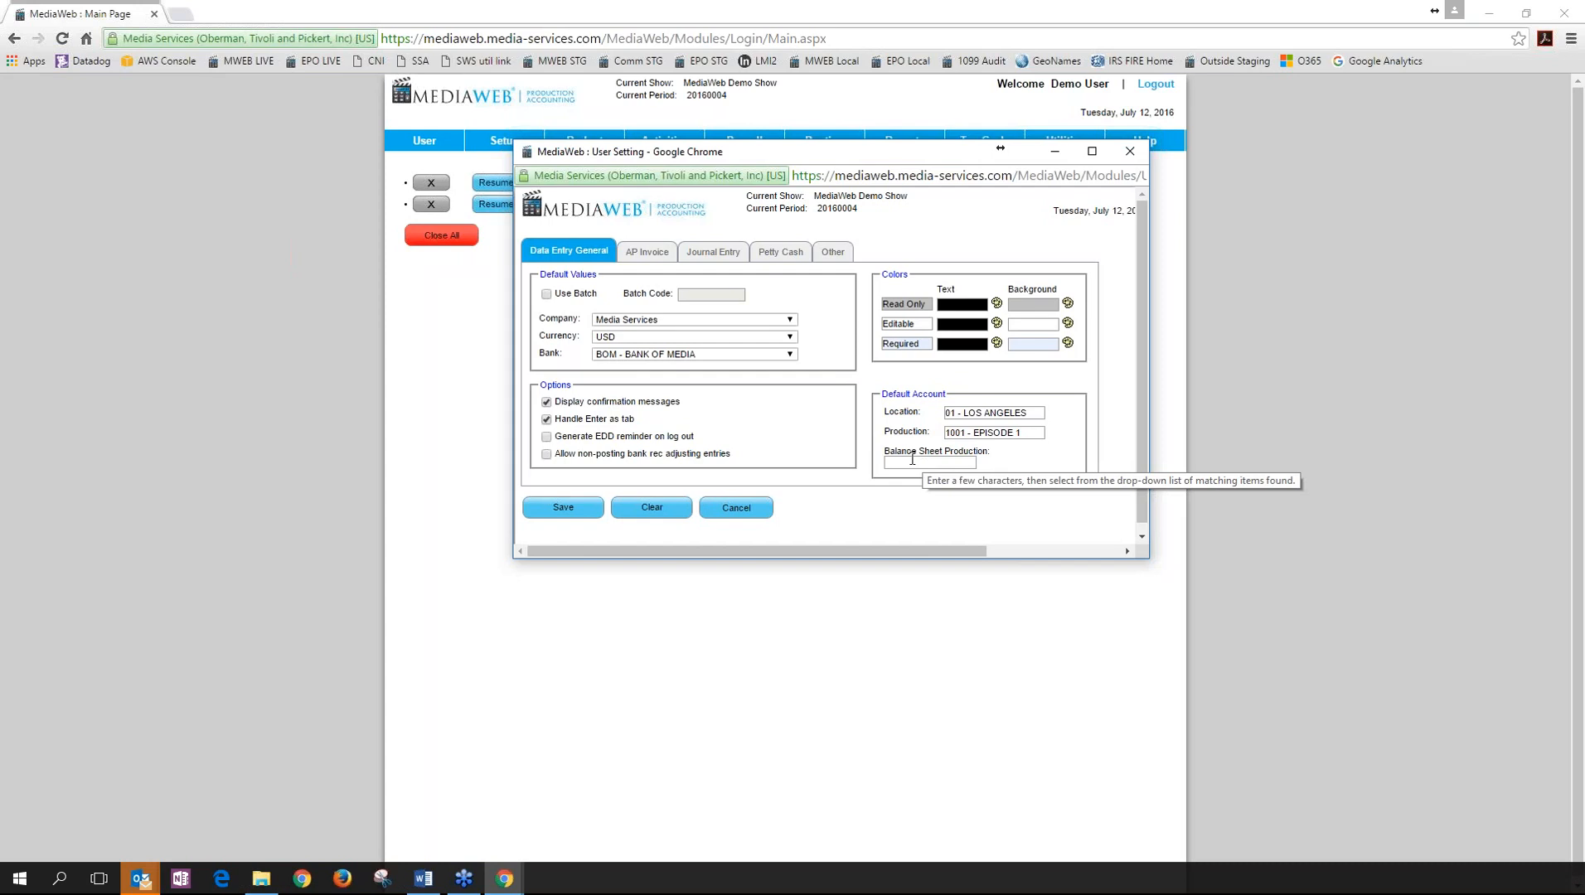
# Review the AP Invoice, Journal Entry, Petty Cash and Other tabs, then close User Settings.
pyautogui.click(673, 253)
pyautogui.click(711, 253)
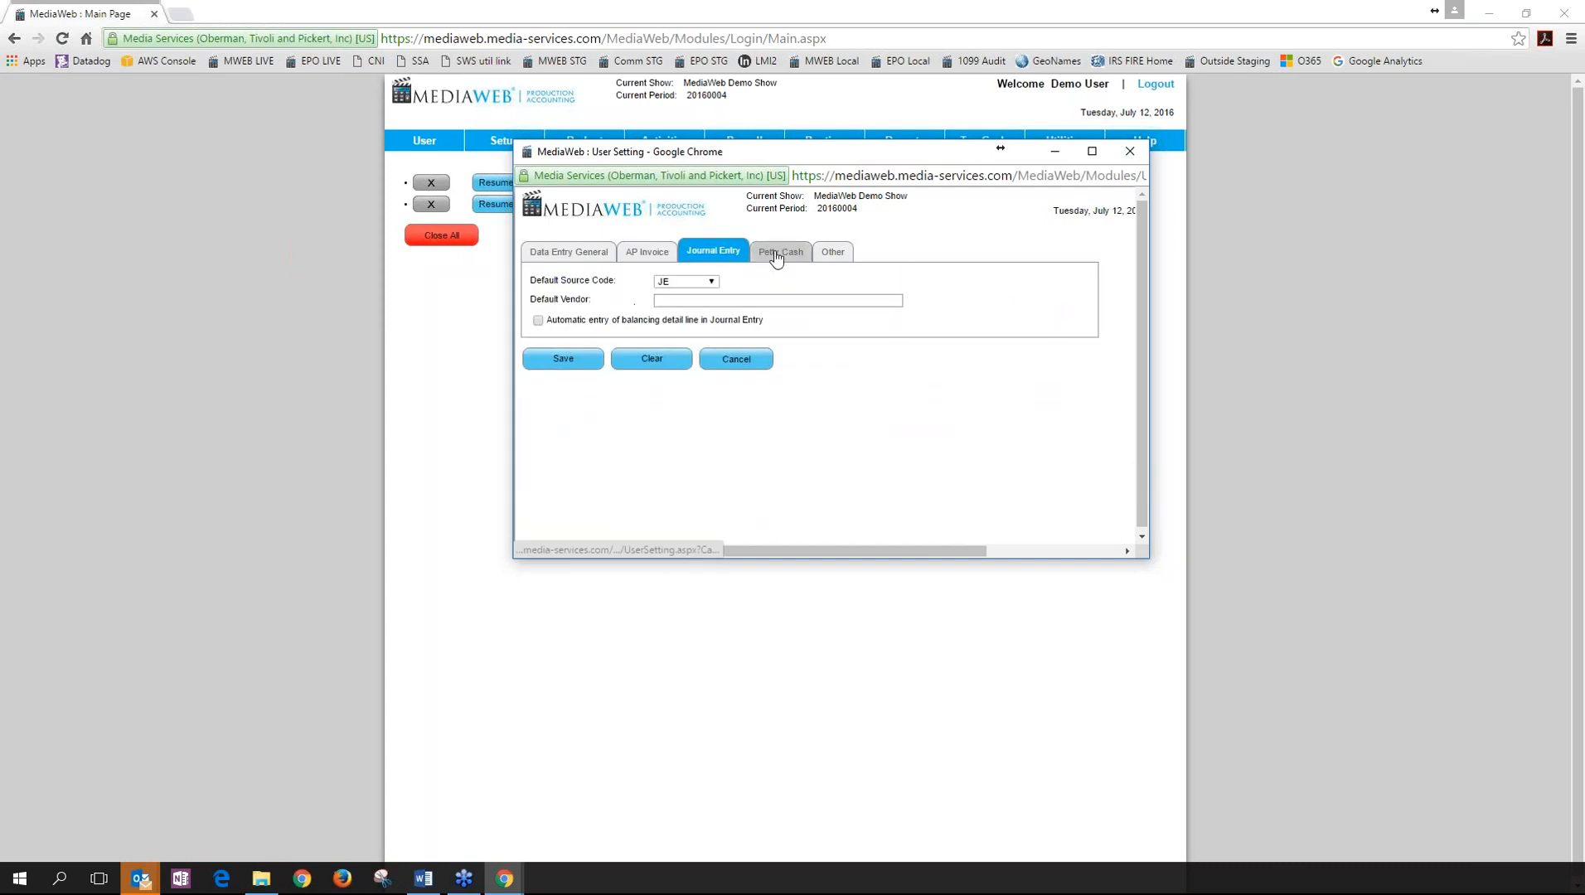
pyautogui.click(779, 252)
pyautogui.click(832, 252)
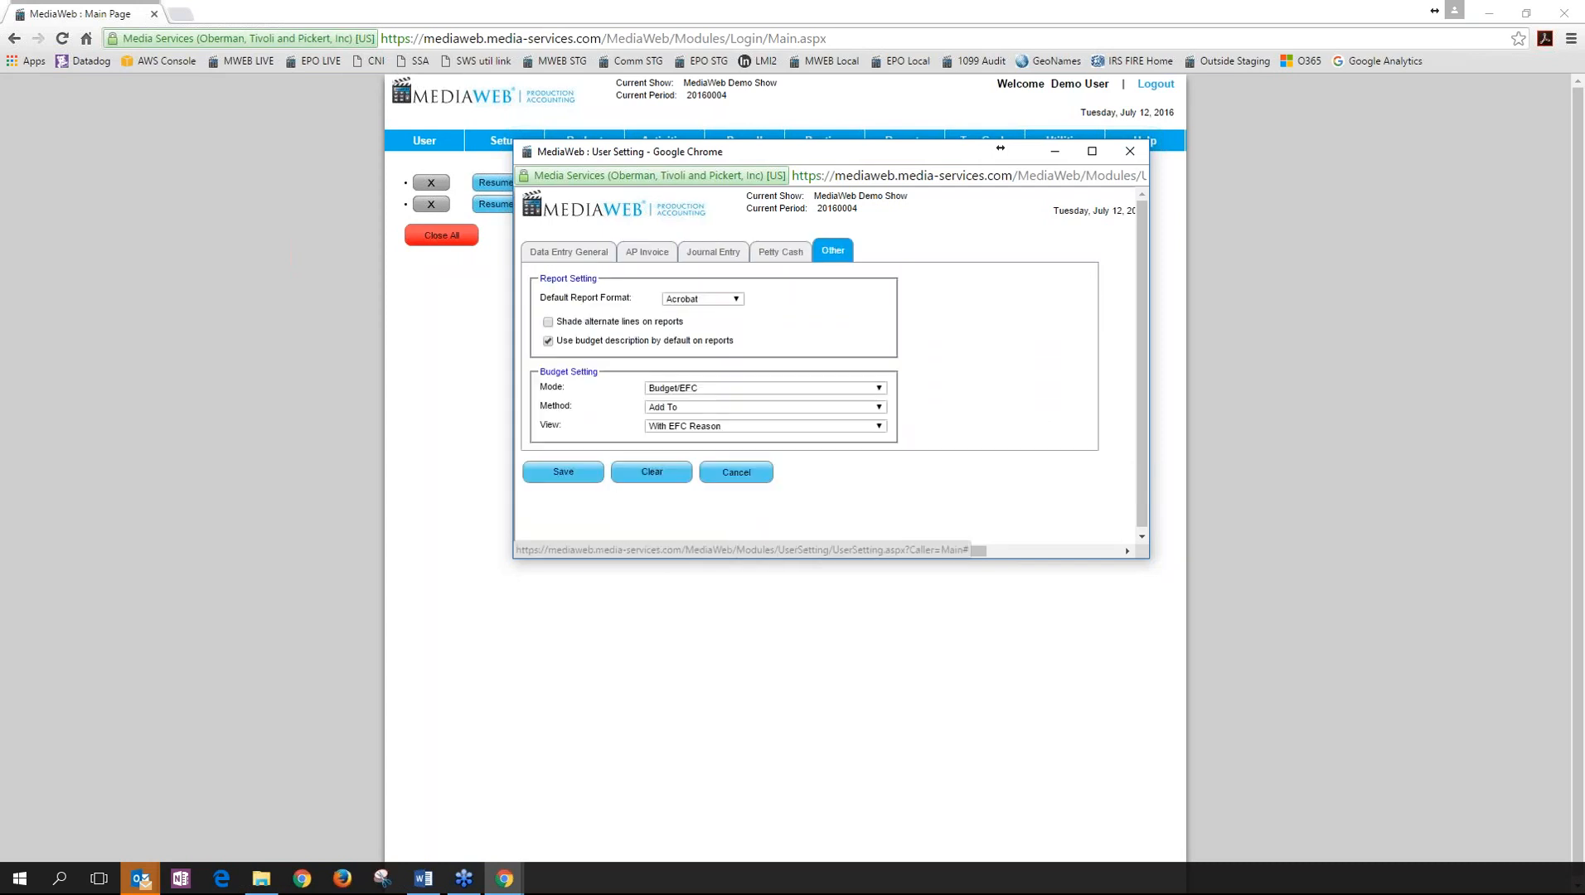
pyautogui.click(1130, 152)
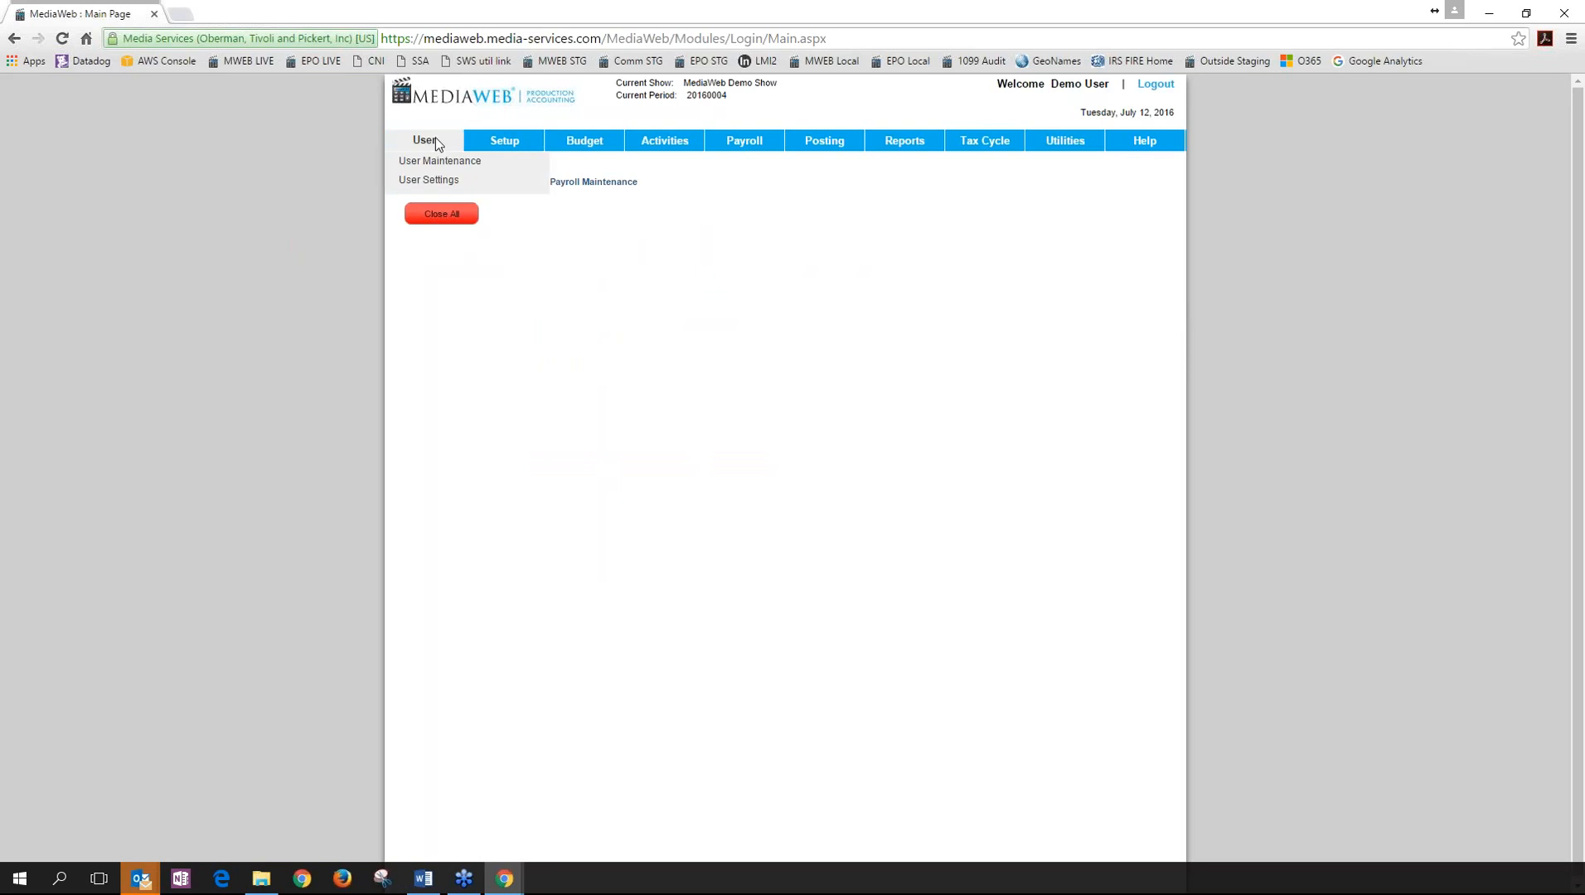
pyautogui.click(434, 160)
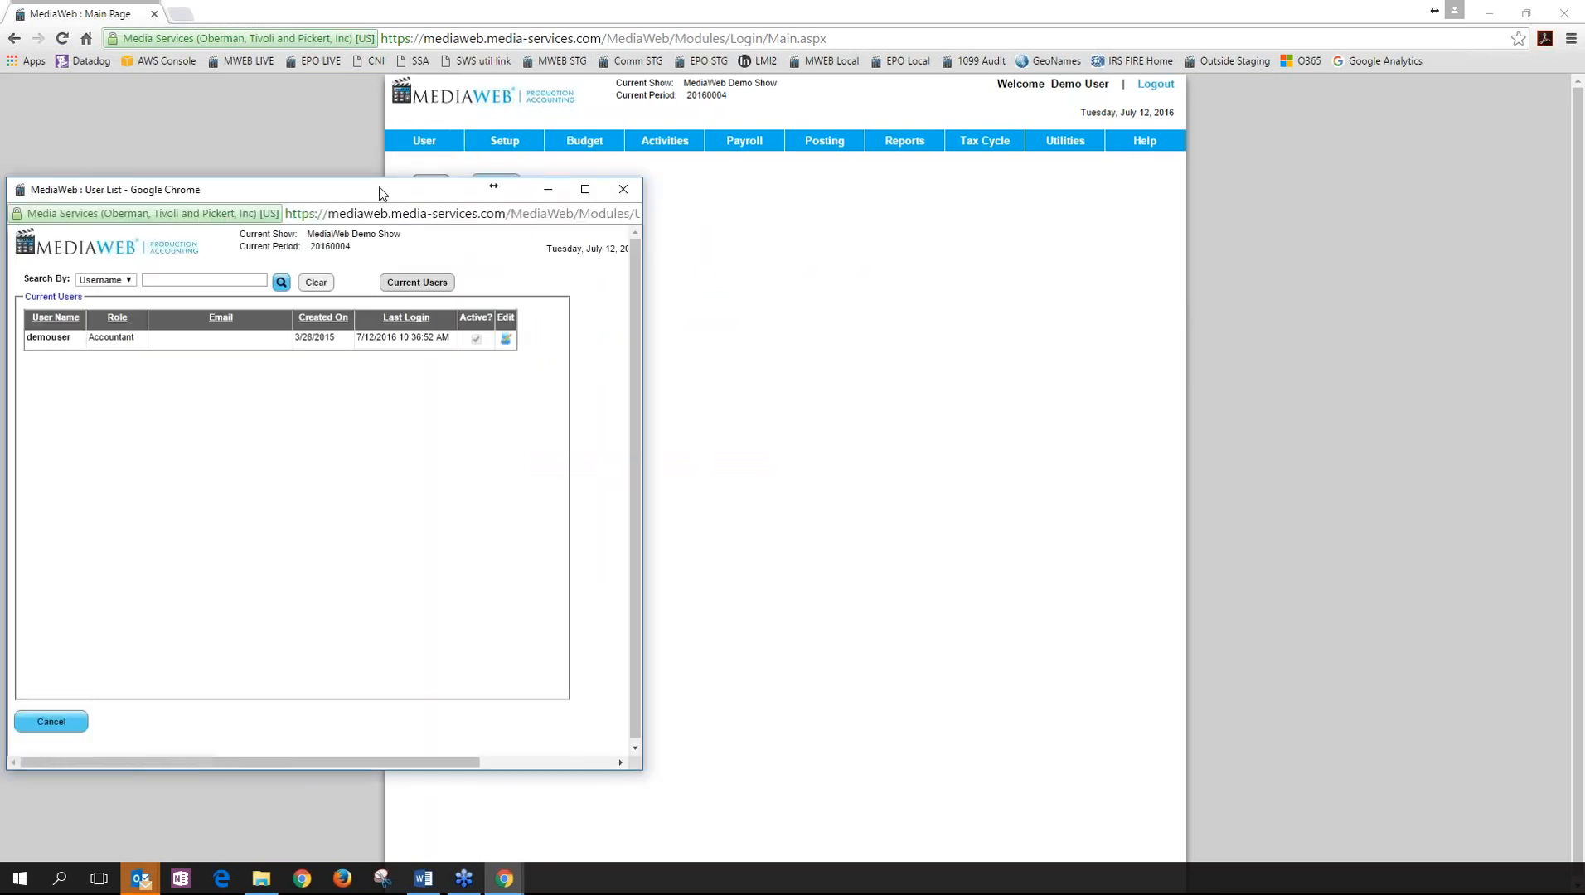
pyautogui.moveTo(380, 195); pyautogui.dragTo(723, 158)
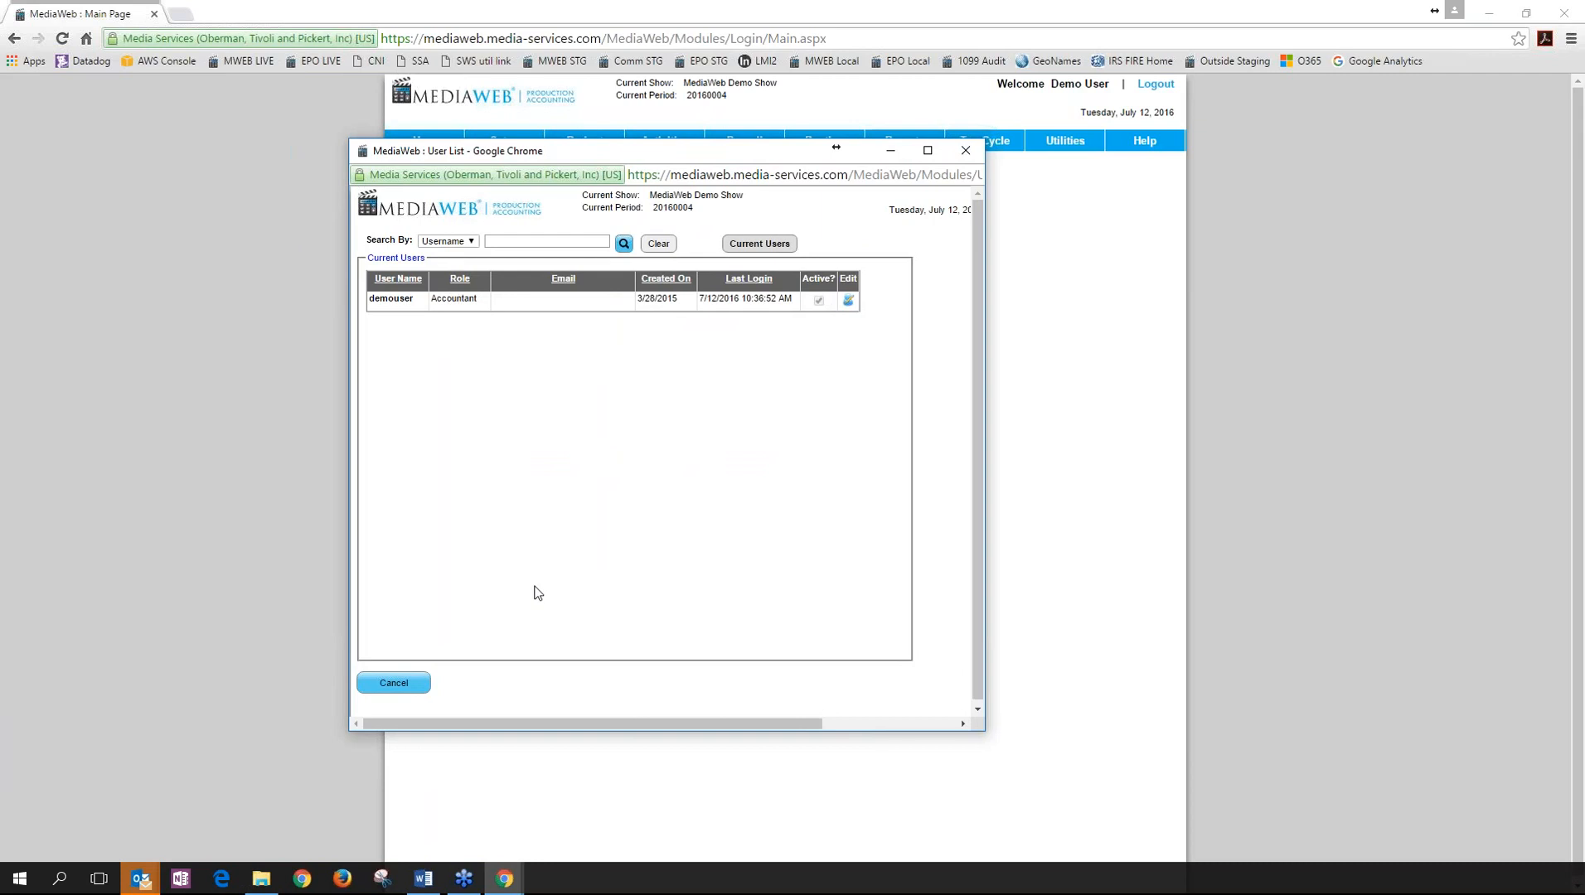
pyautogui.click(848, 300)
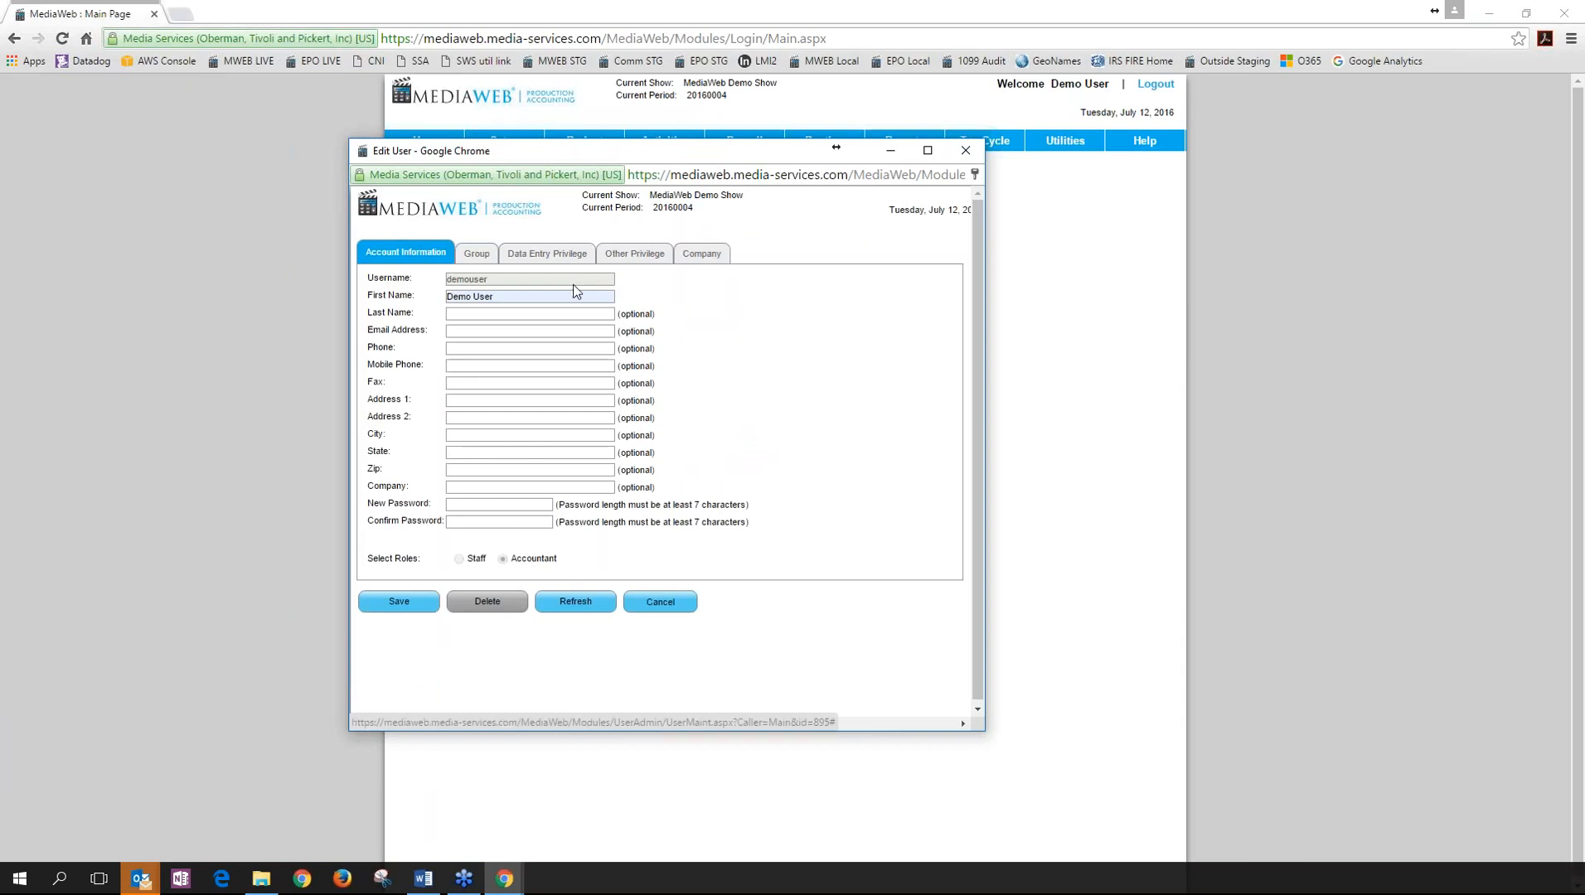
pyautogui.click(558, 262)
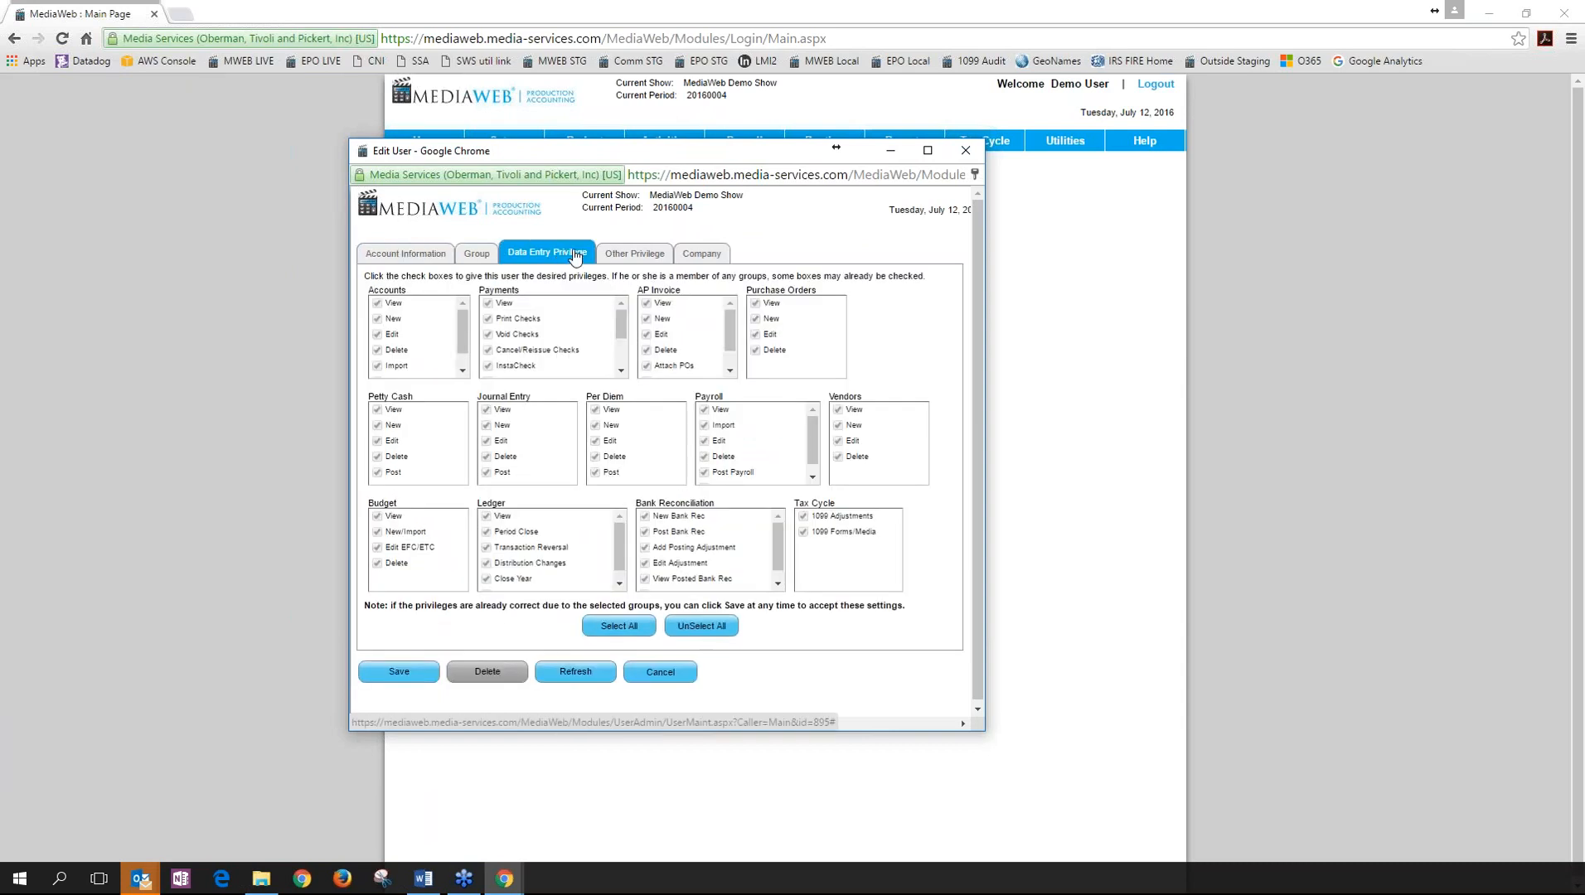
pyautogui.moveTo(697, 148); pyautogui.dragTo(779, 113)
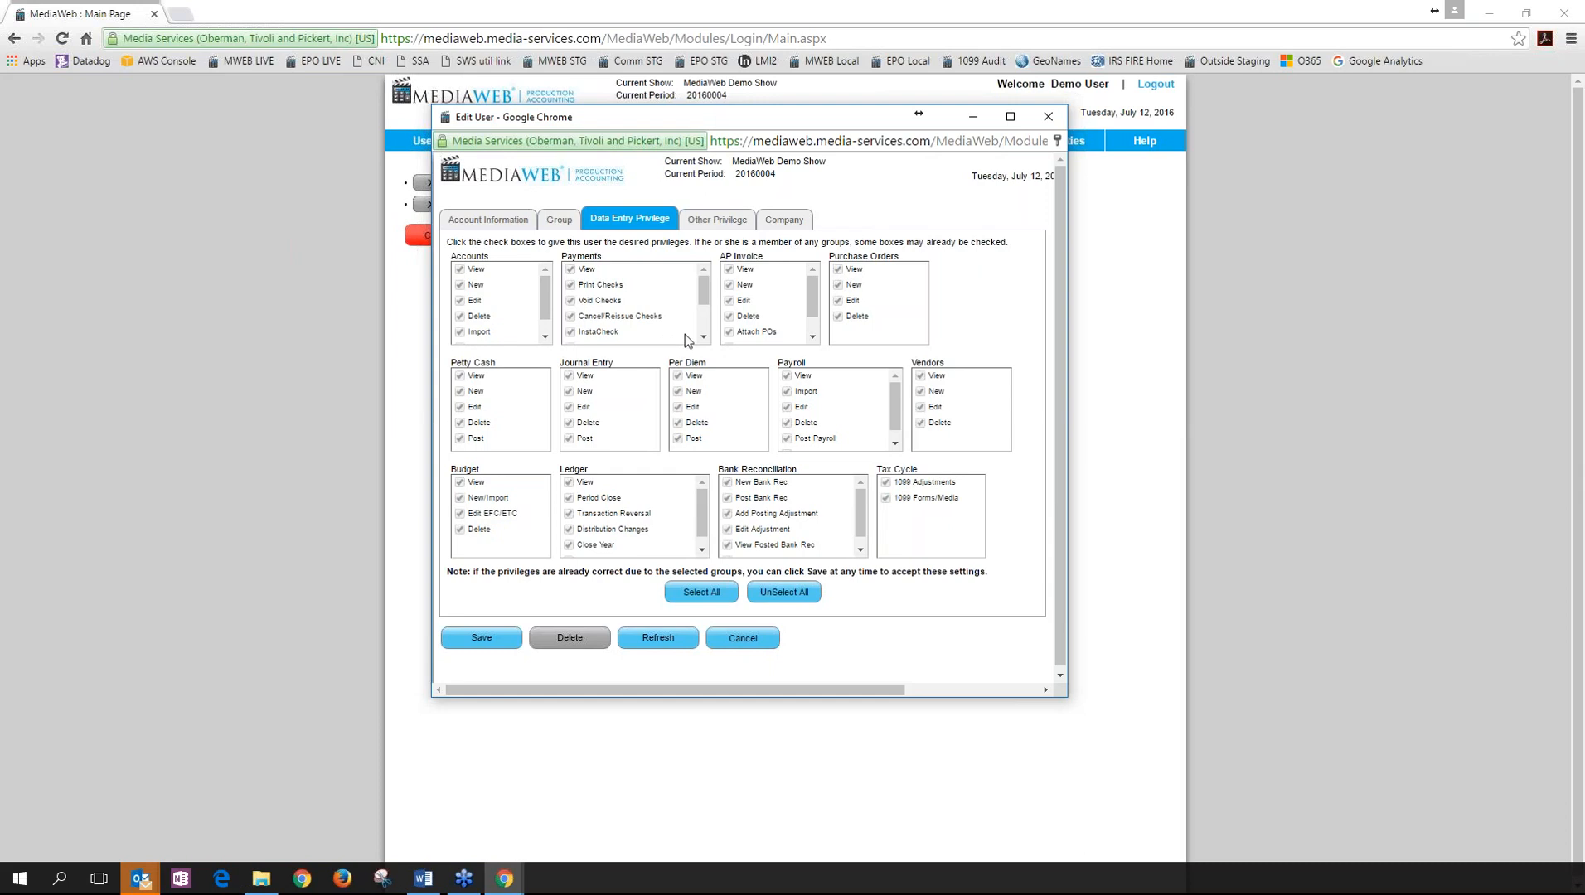
pyautogui.click(717, 220)
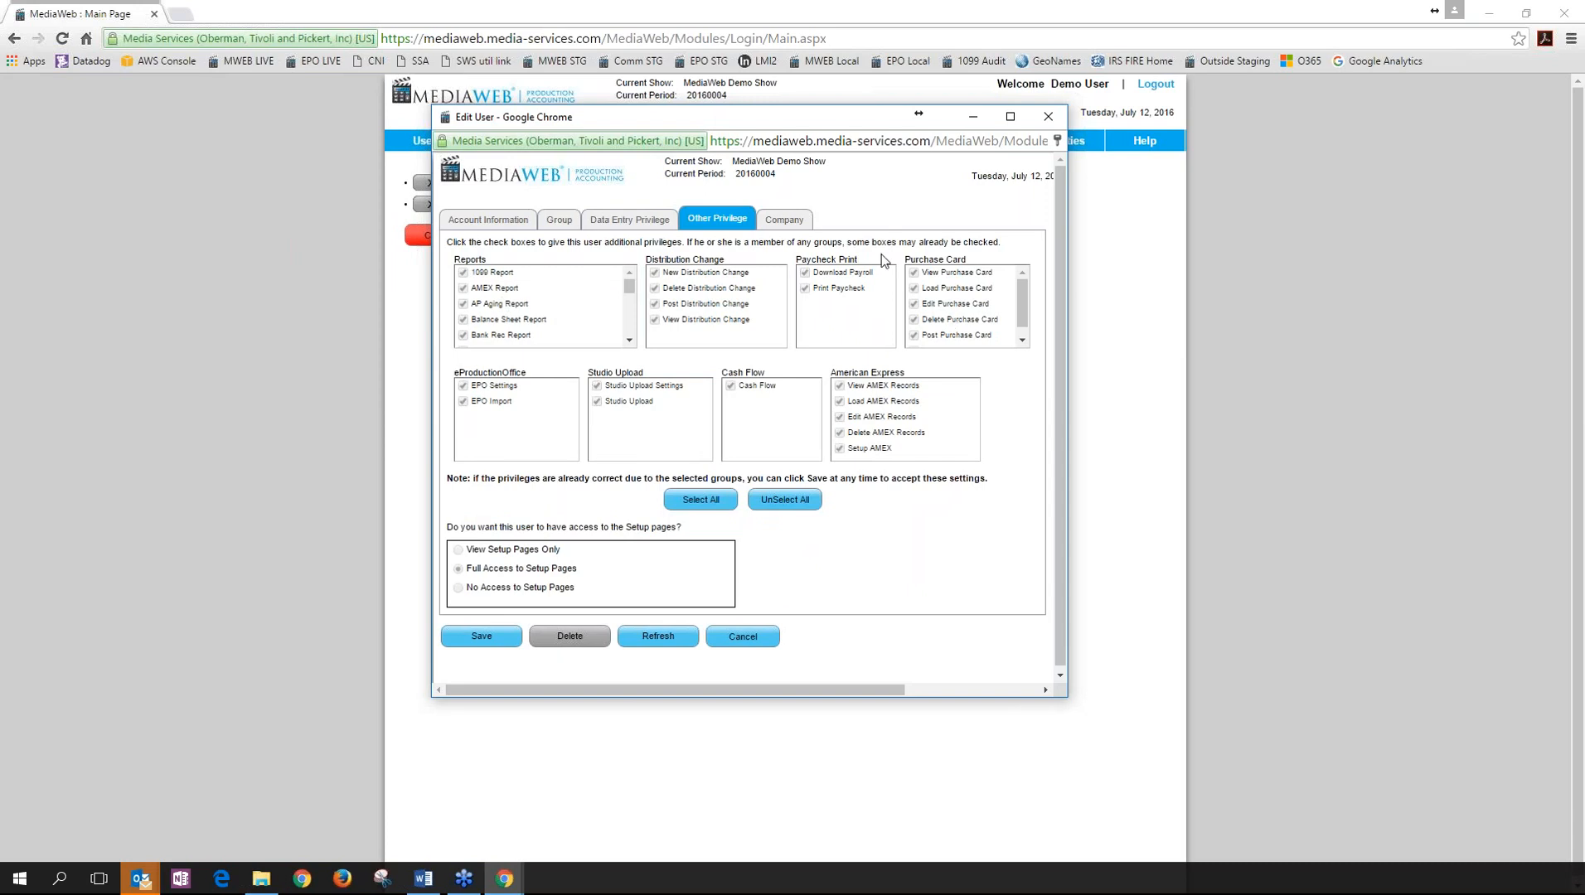
pyautogui.click(784, 218)
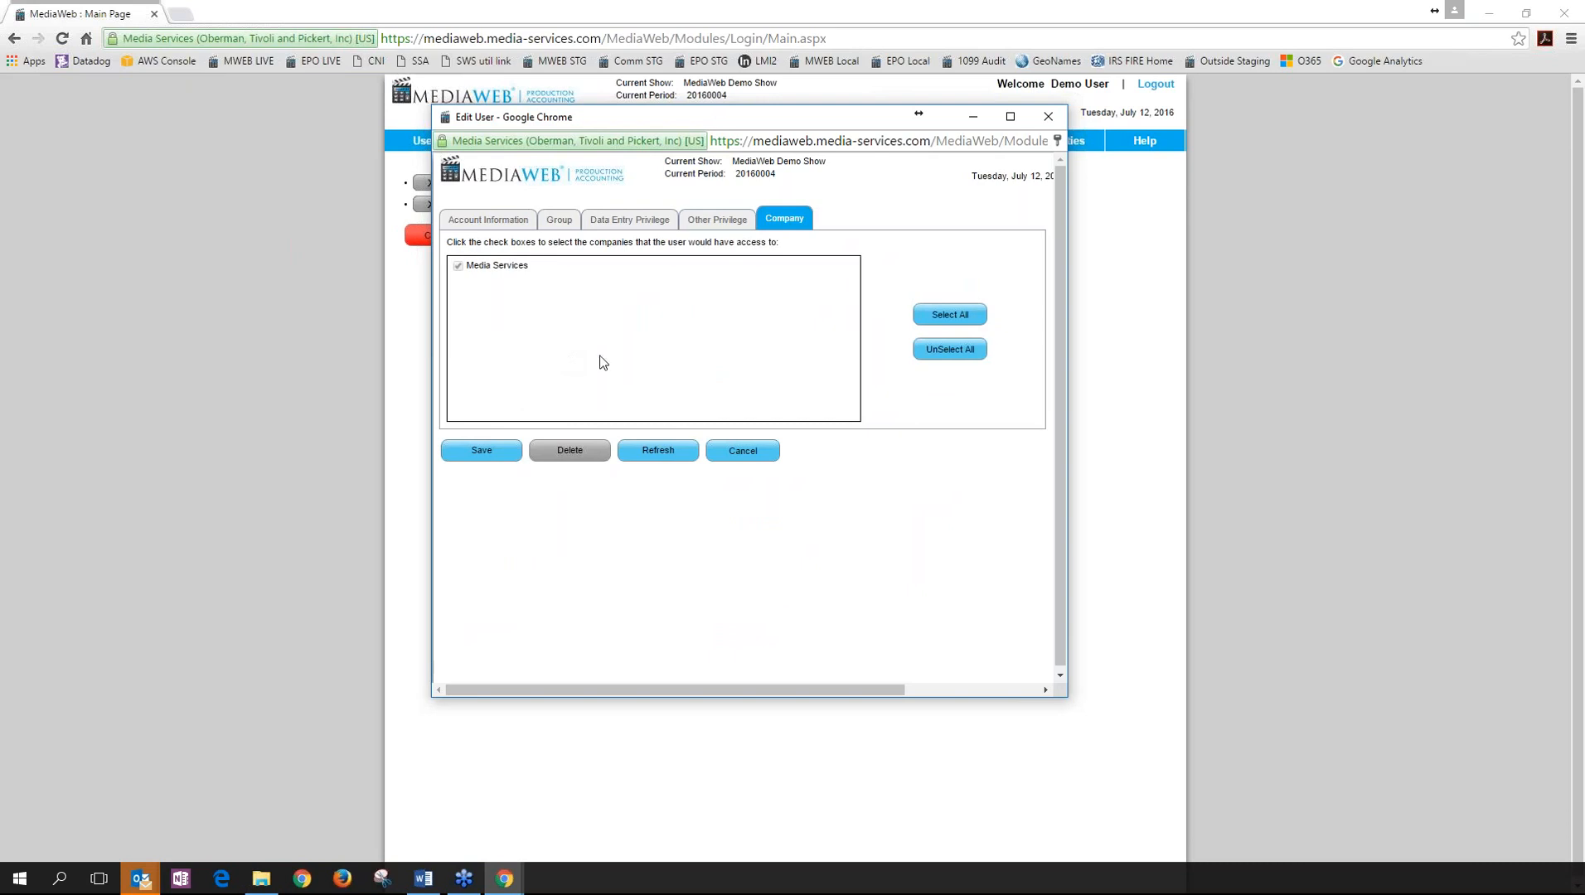
pyautogui.click(744, 453)
pyautogui.click(815, 233)
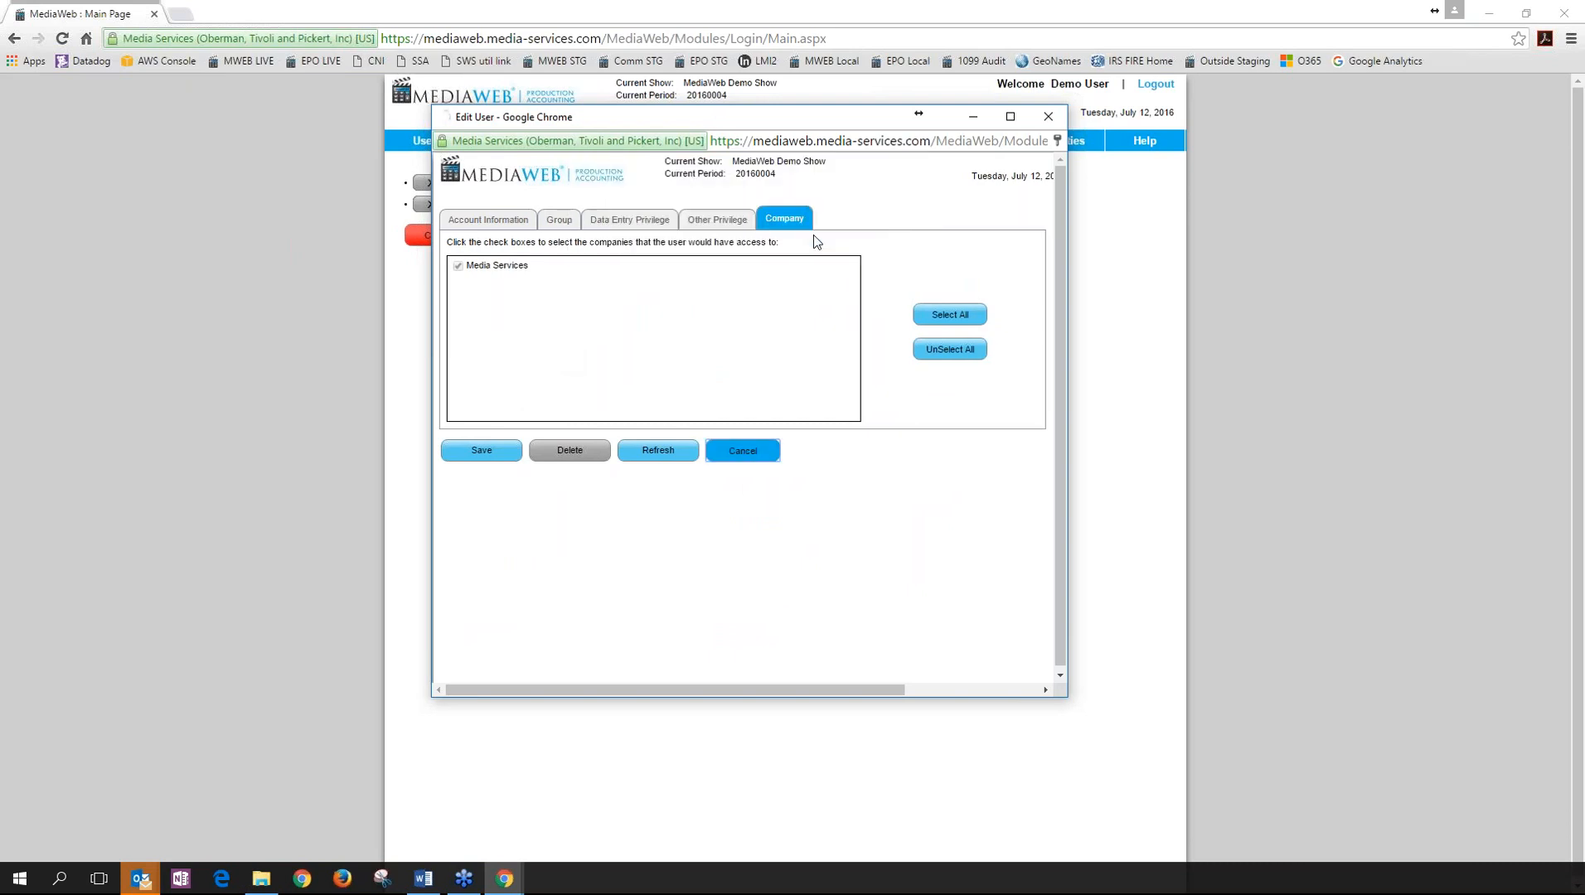
pyautogui.click(1047, 117)
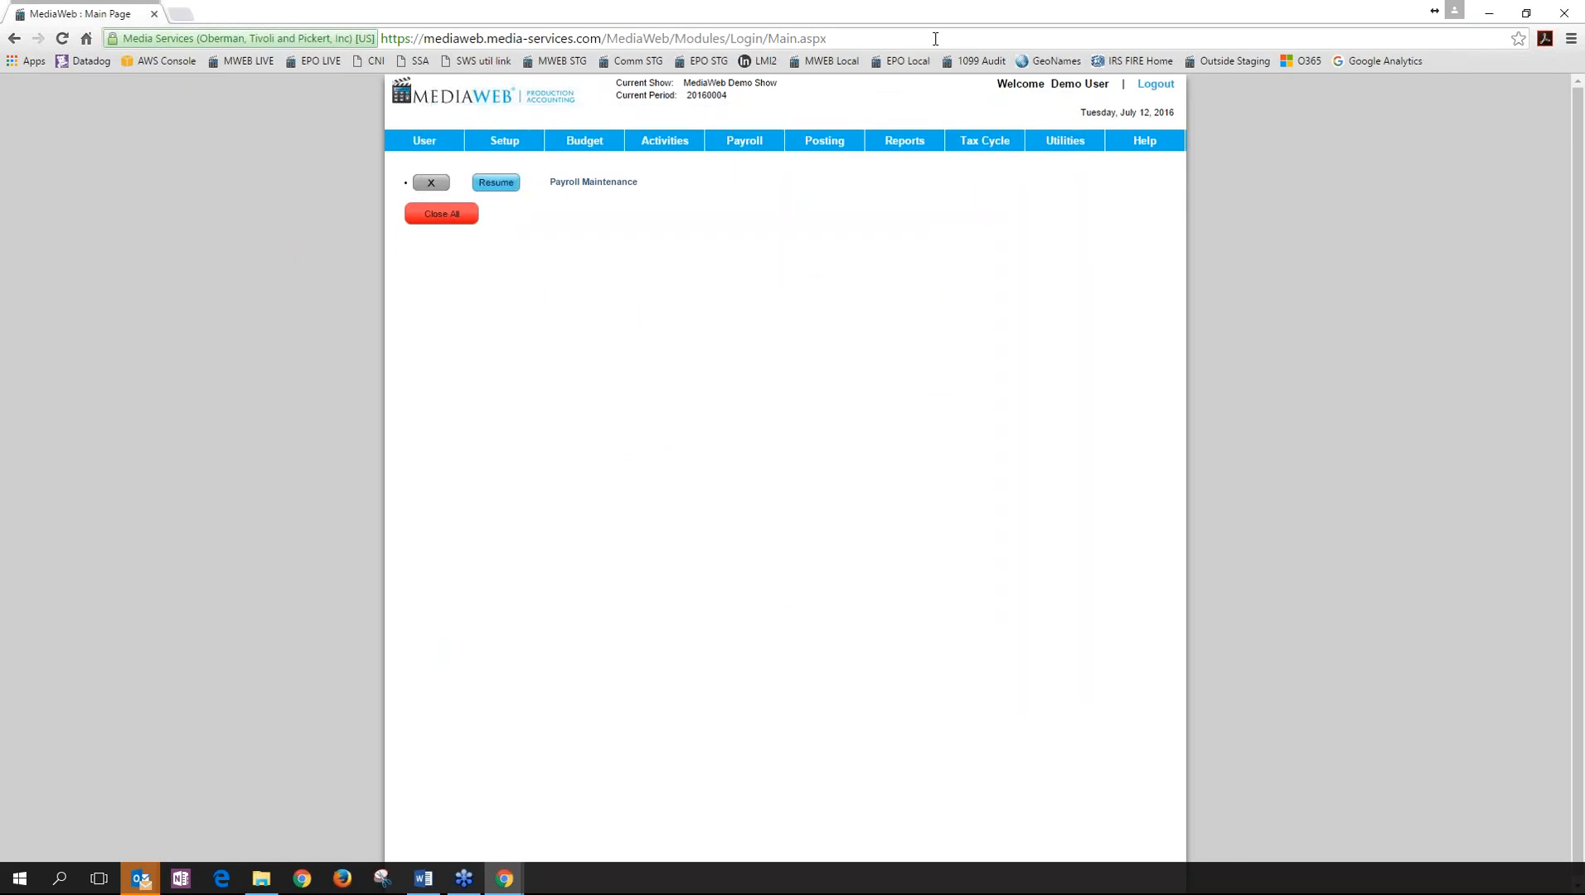
# Open a new tab and go to the Media Services website.
pyautogui.click(181, 14)
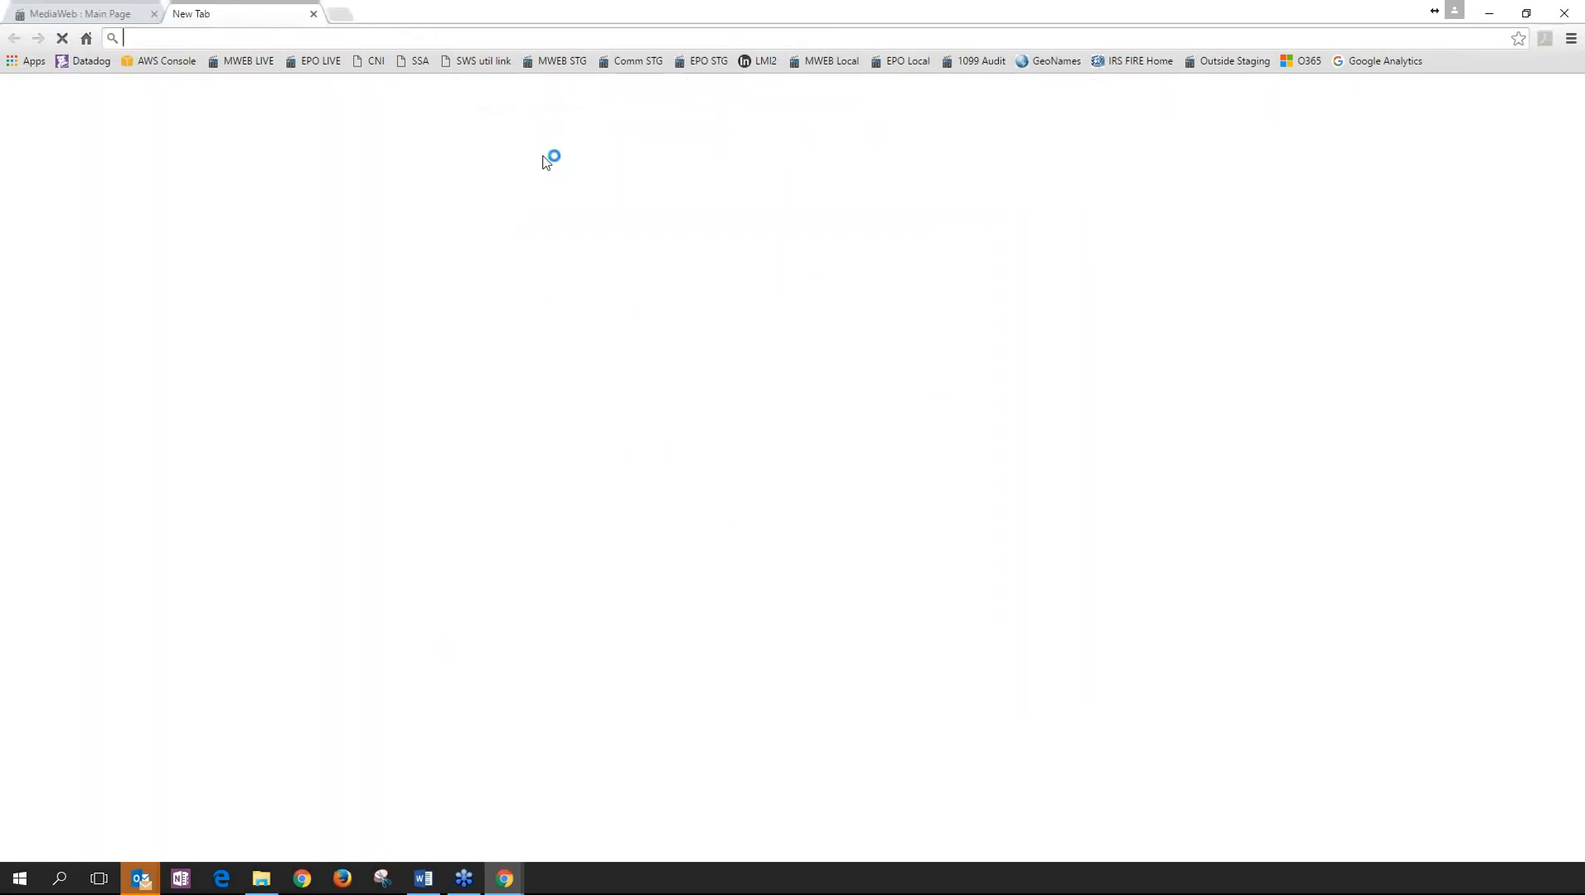
pyautogui.write('ME')
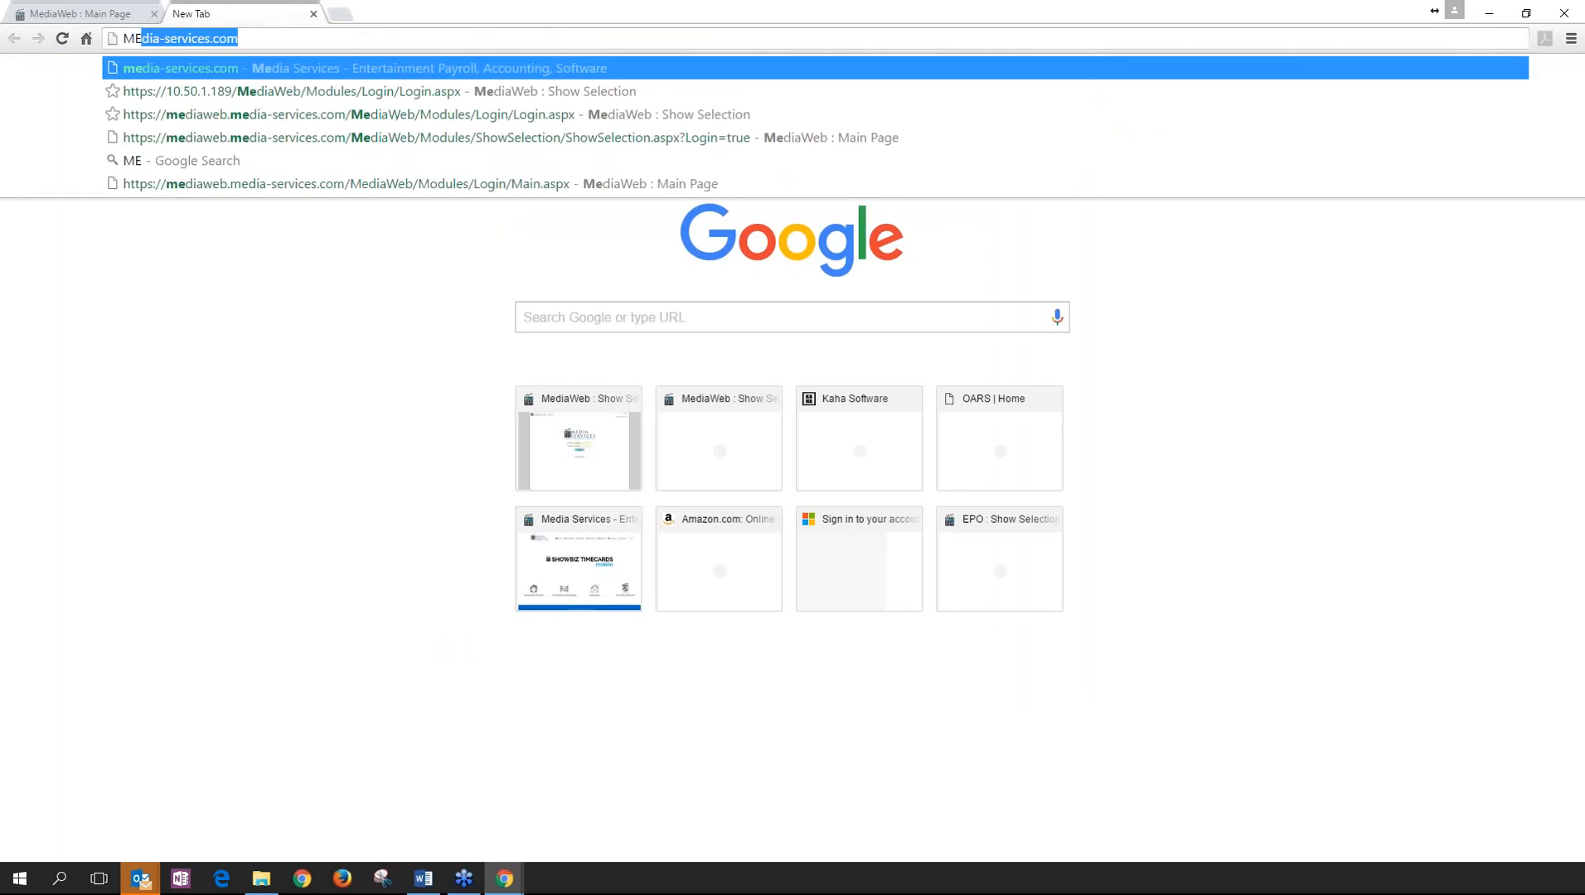
pyautogui.press('Return')
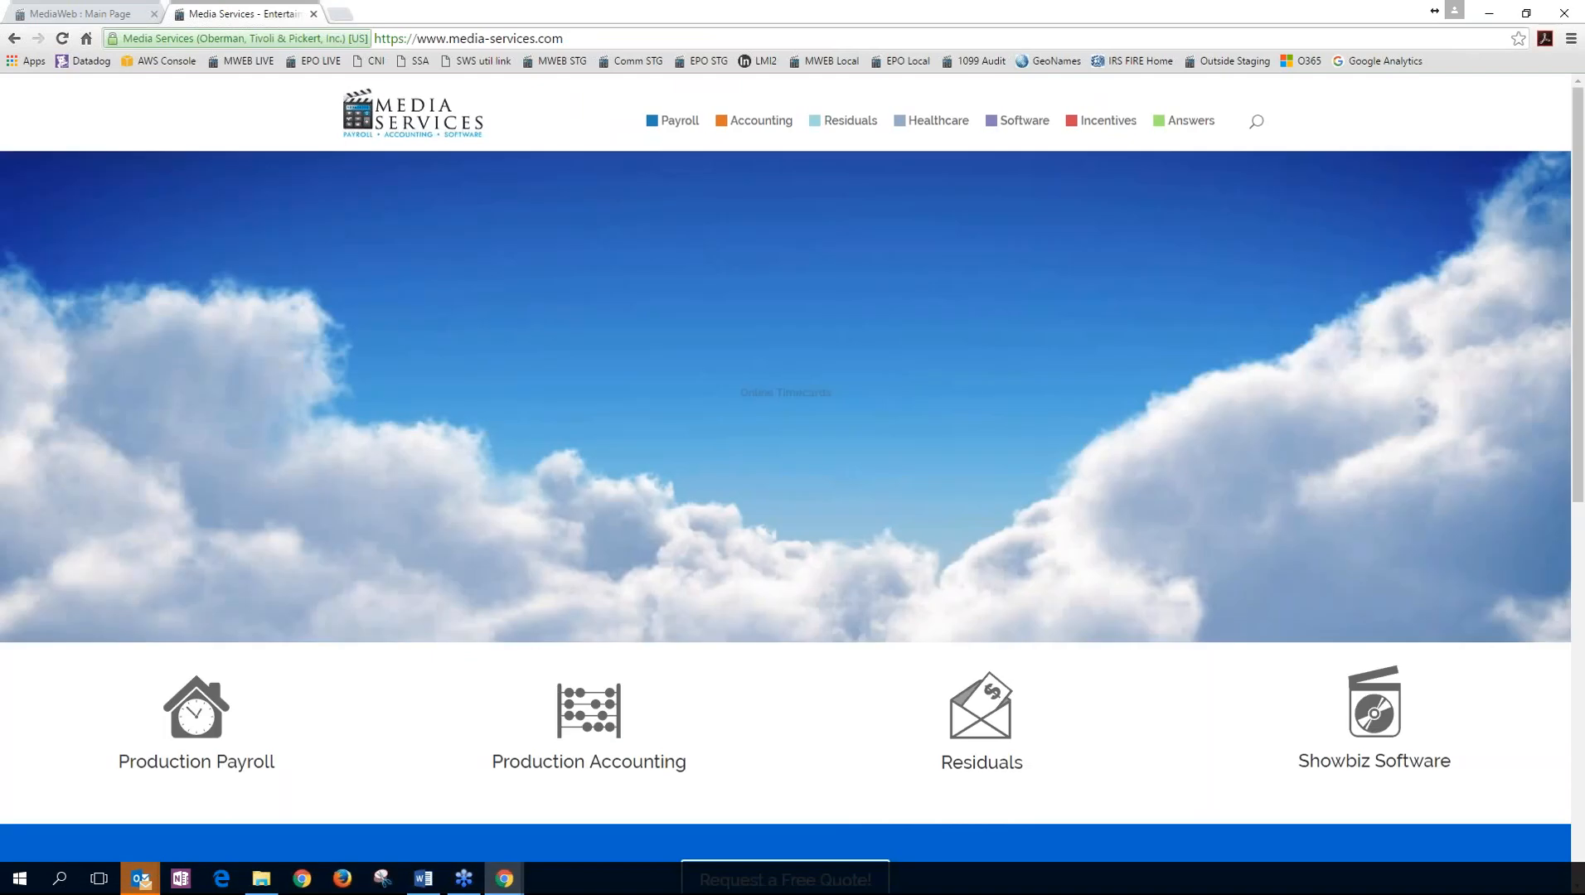
# Open the Accounting > MediaWeb product page and follow its link to the Production Payroll quote form.
pyautogui.moveTo(725, 120)
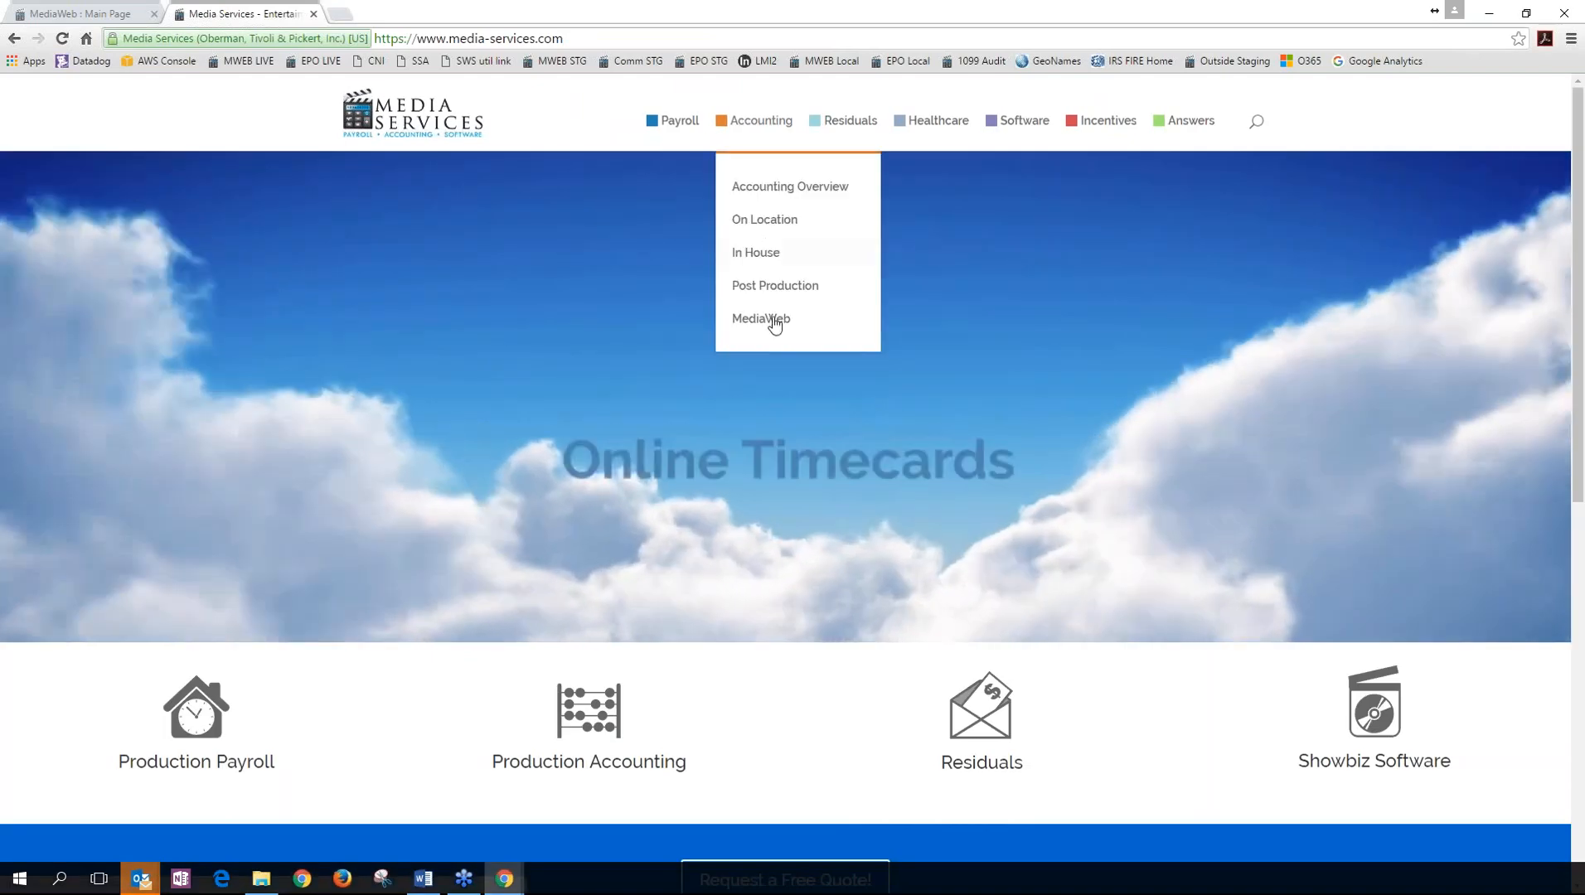
pyautogui.click(763, 319)
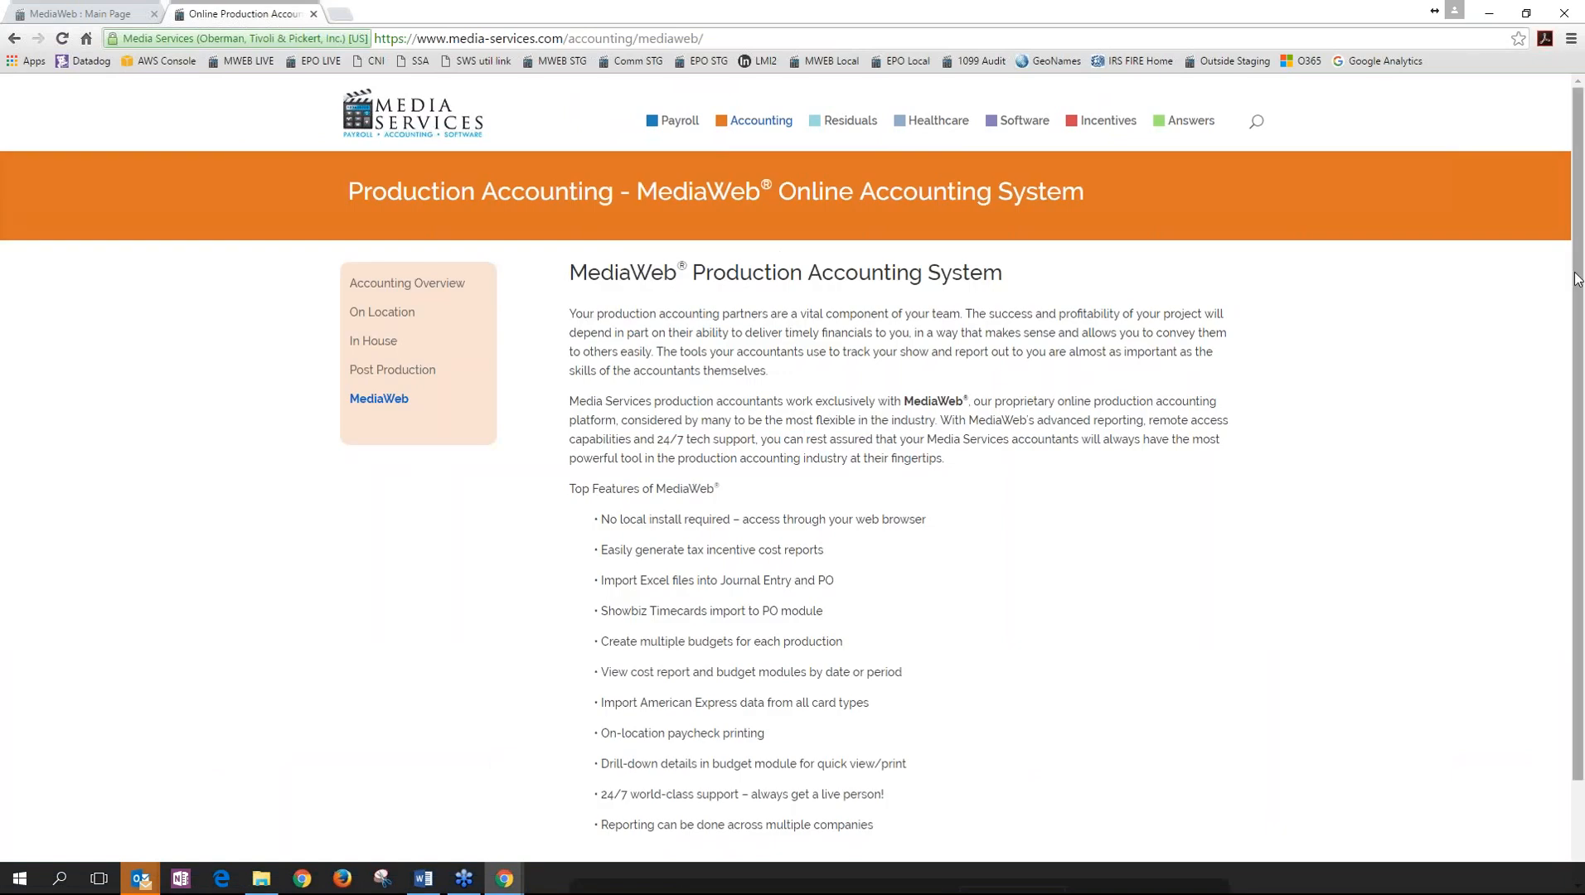
pyautogui.moveTo(1577, 280); pyautogui.dragTo(1581, 382)
pyautogui.scroll(-1, 1380, 566)
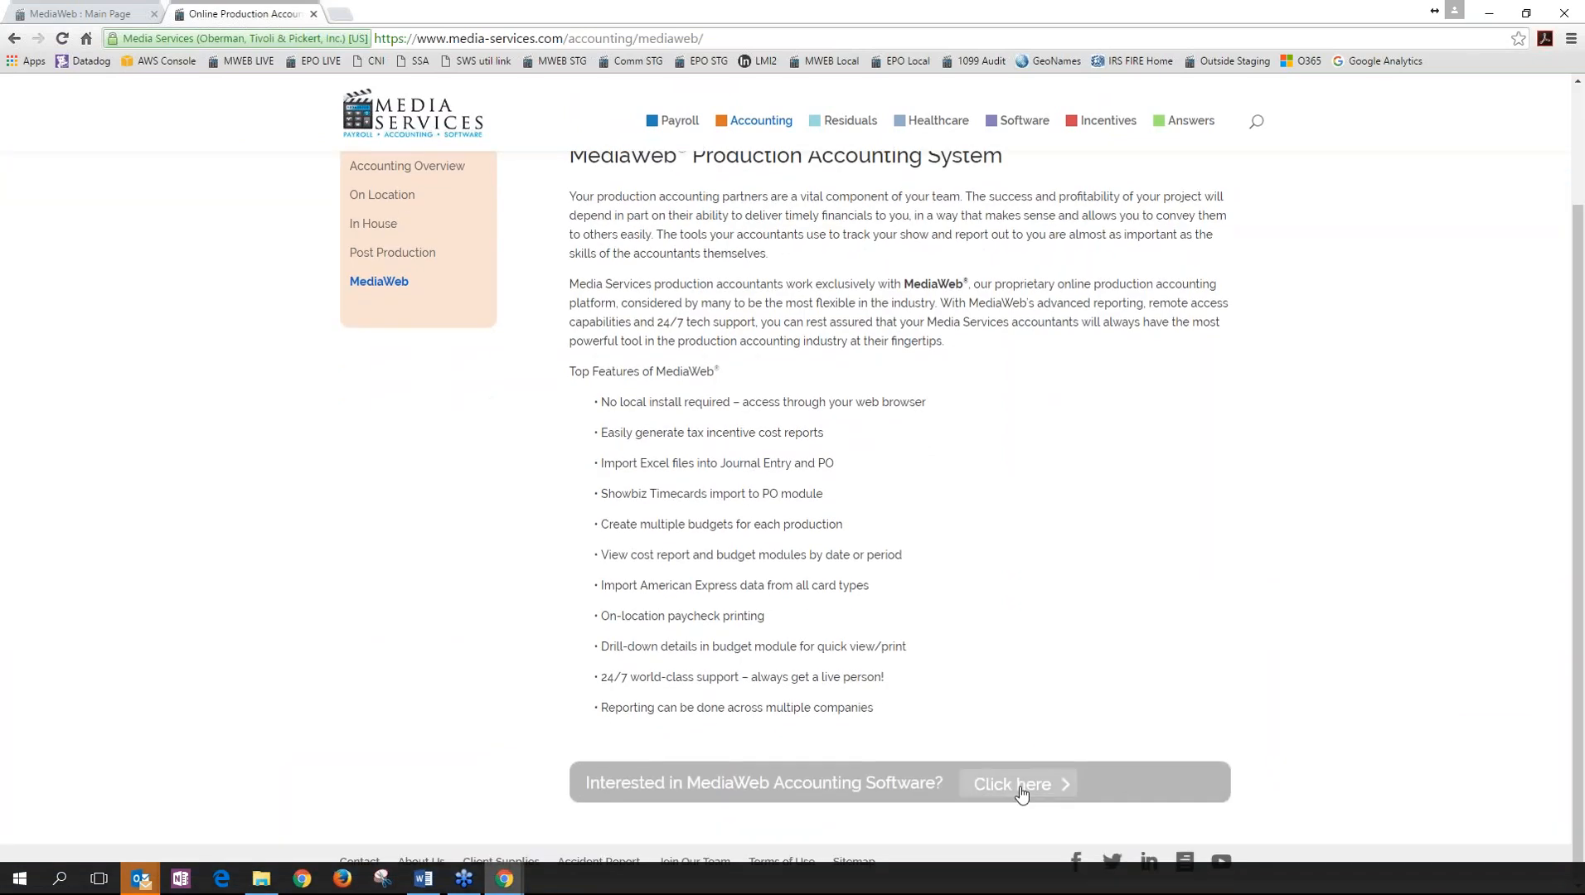
pyautogui.click(1020, 794)
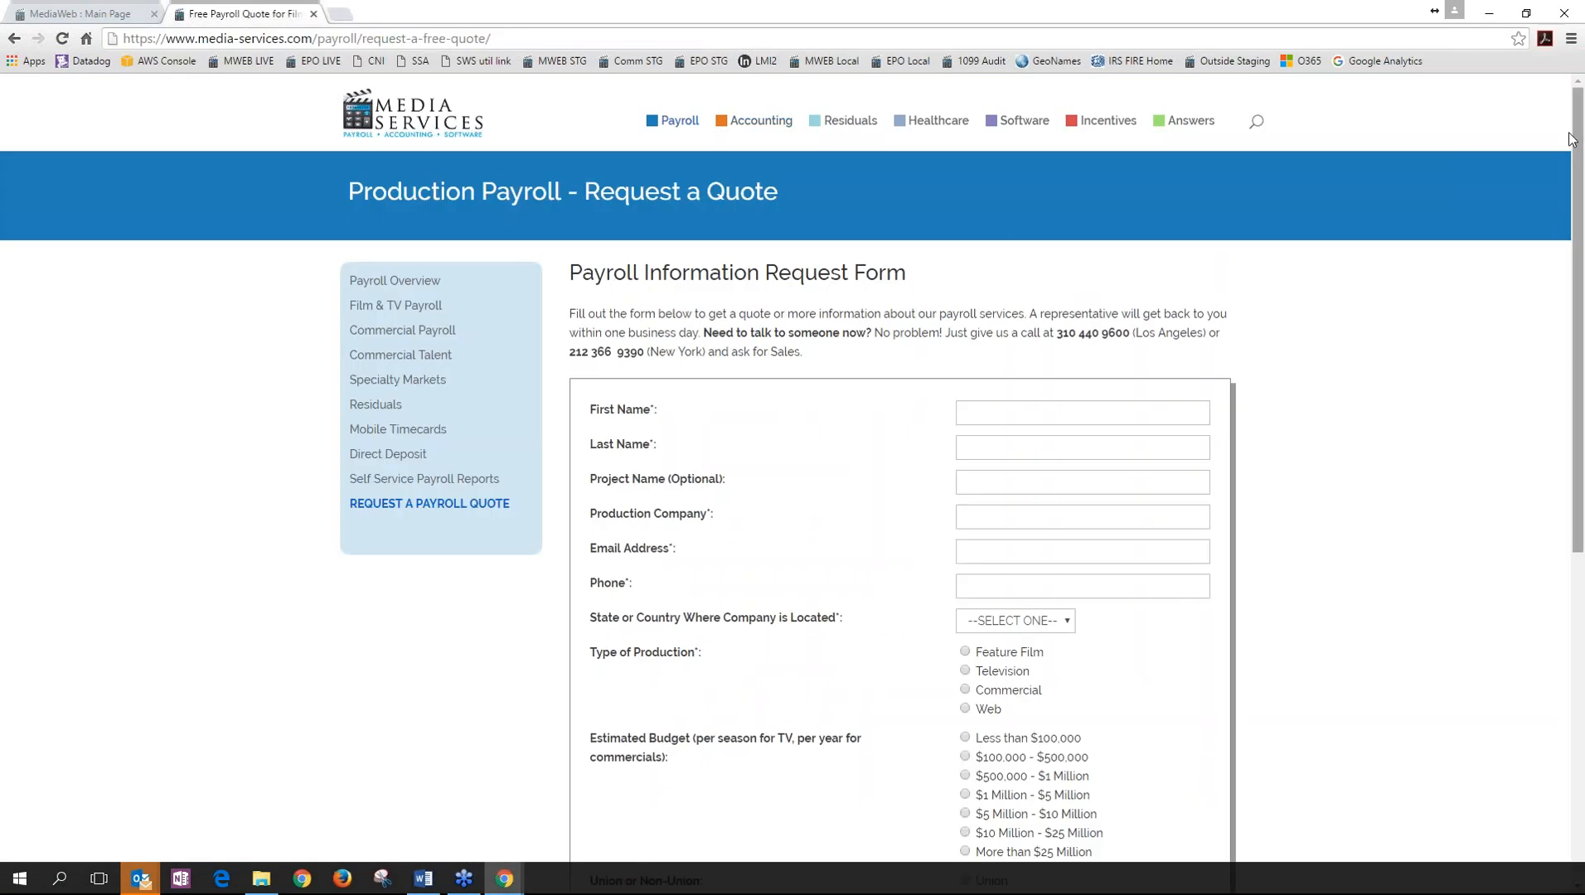
pyautogui.scroll(-2, 709, 500)
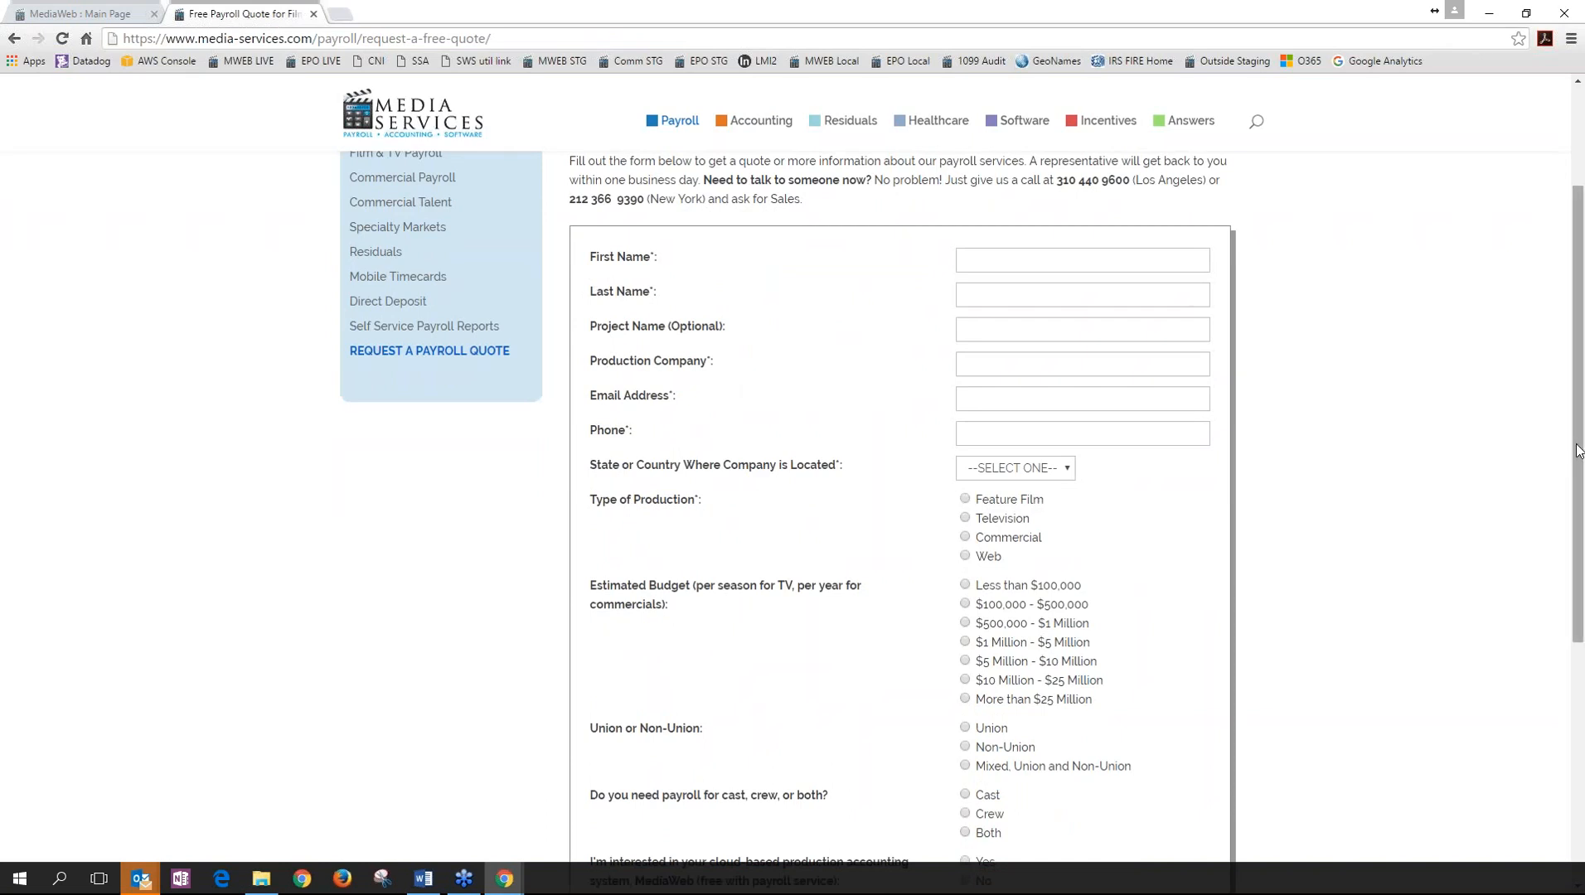
pyautogui.scroll(2, 568, 373)
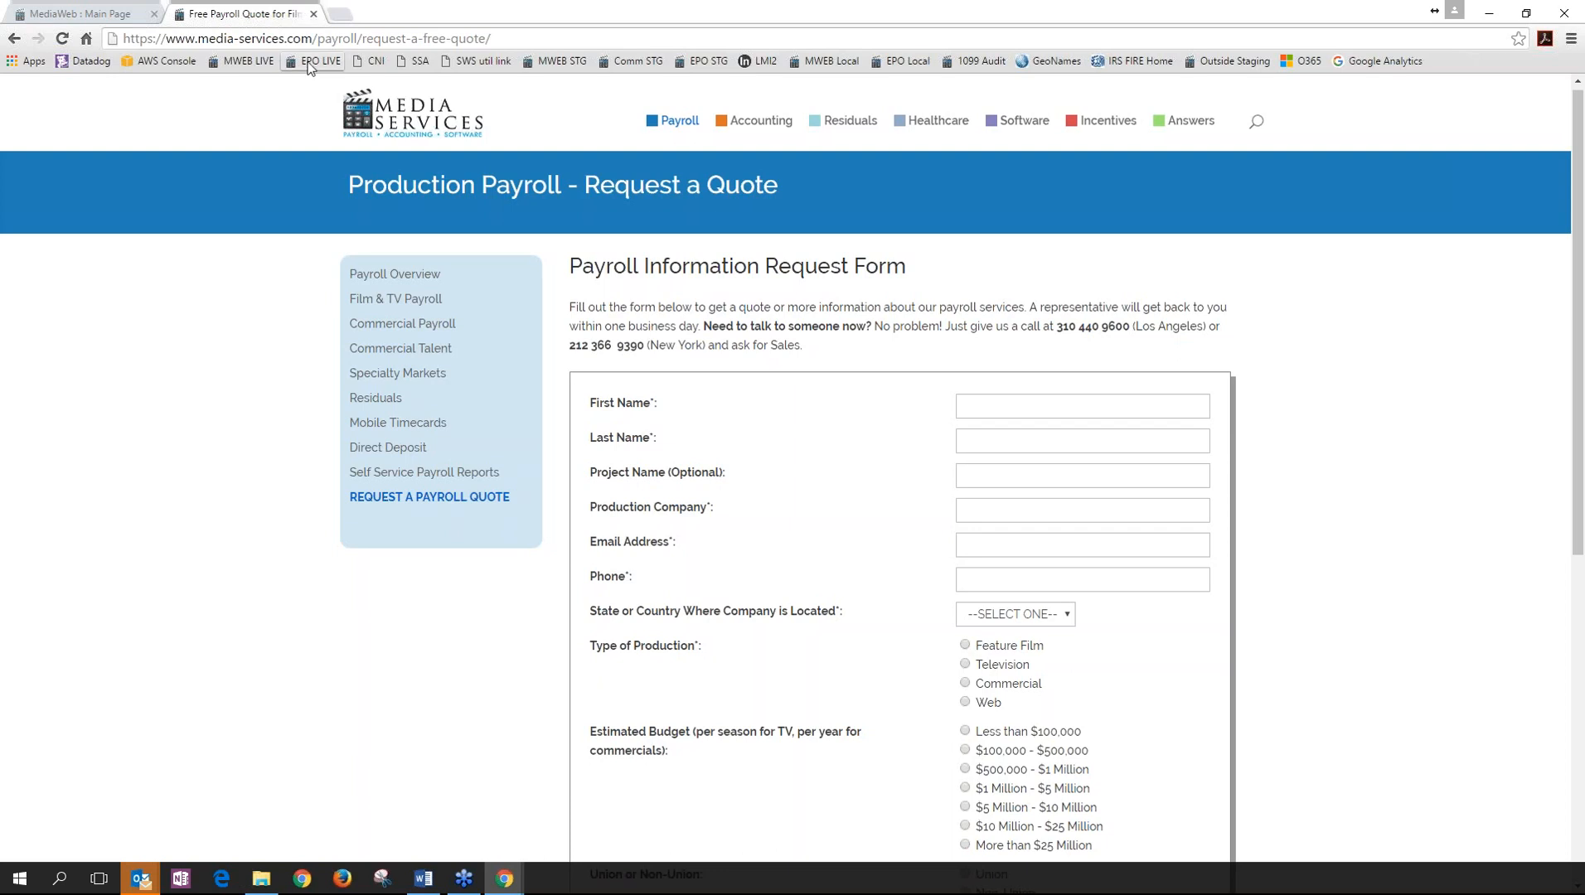
# Switch back to MediaWeb and log out, confirming the prompt.
pyautogui.click(122, 17)
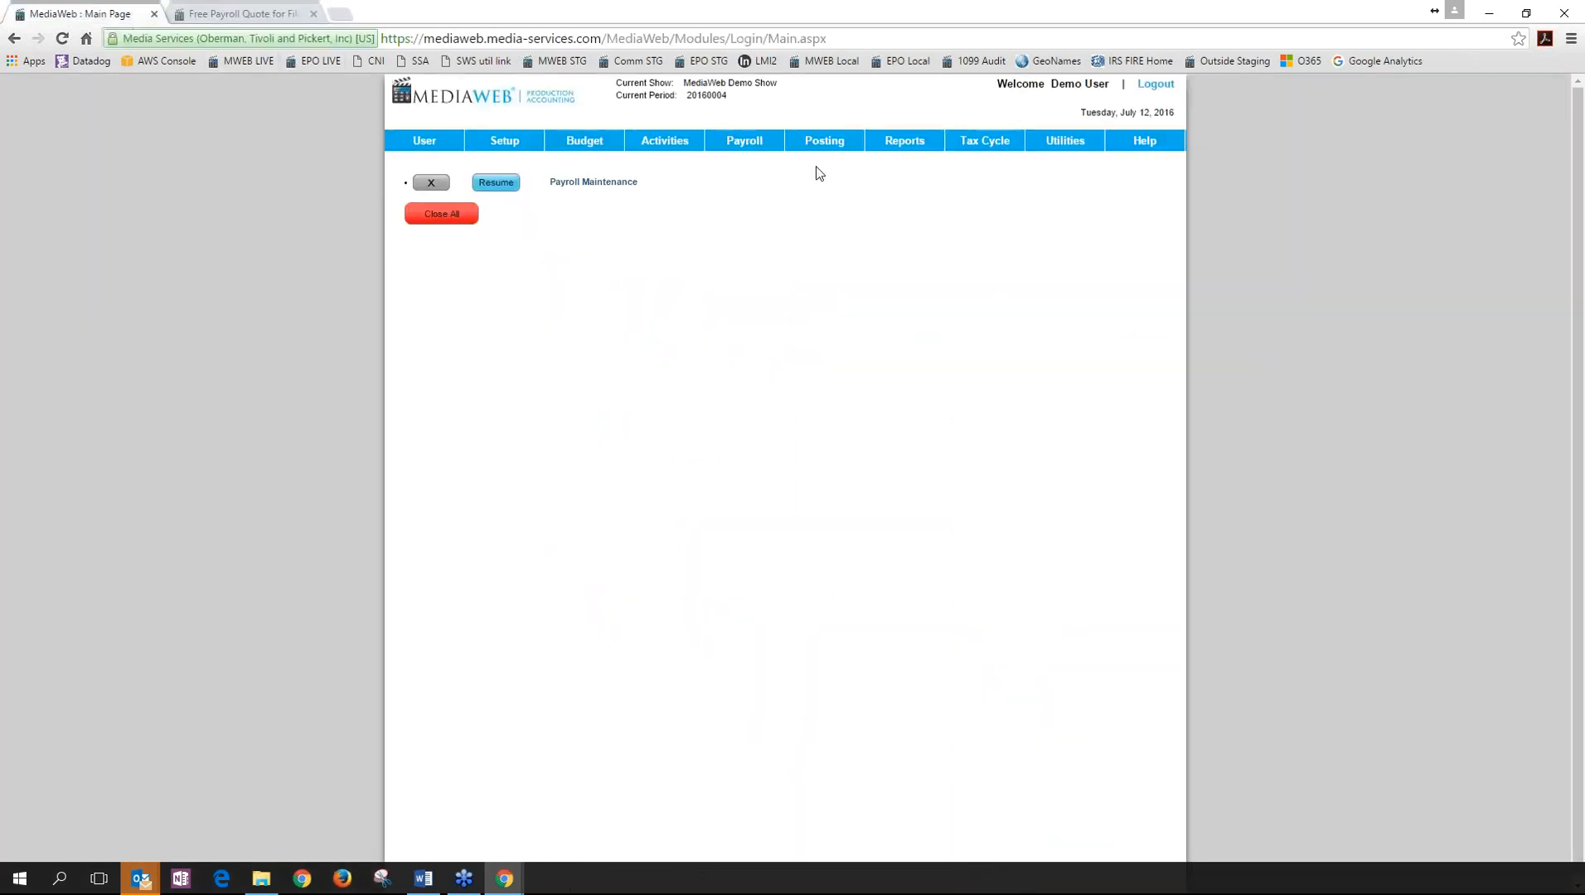
pyautogui.click(1154, 83)
pyautogui.click(859, 225)
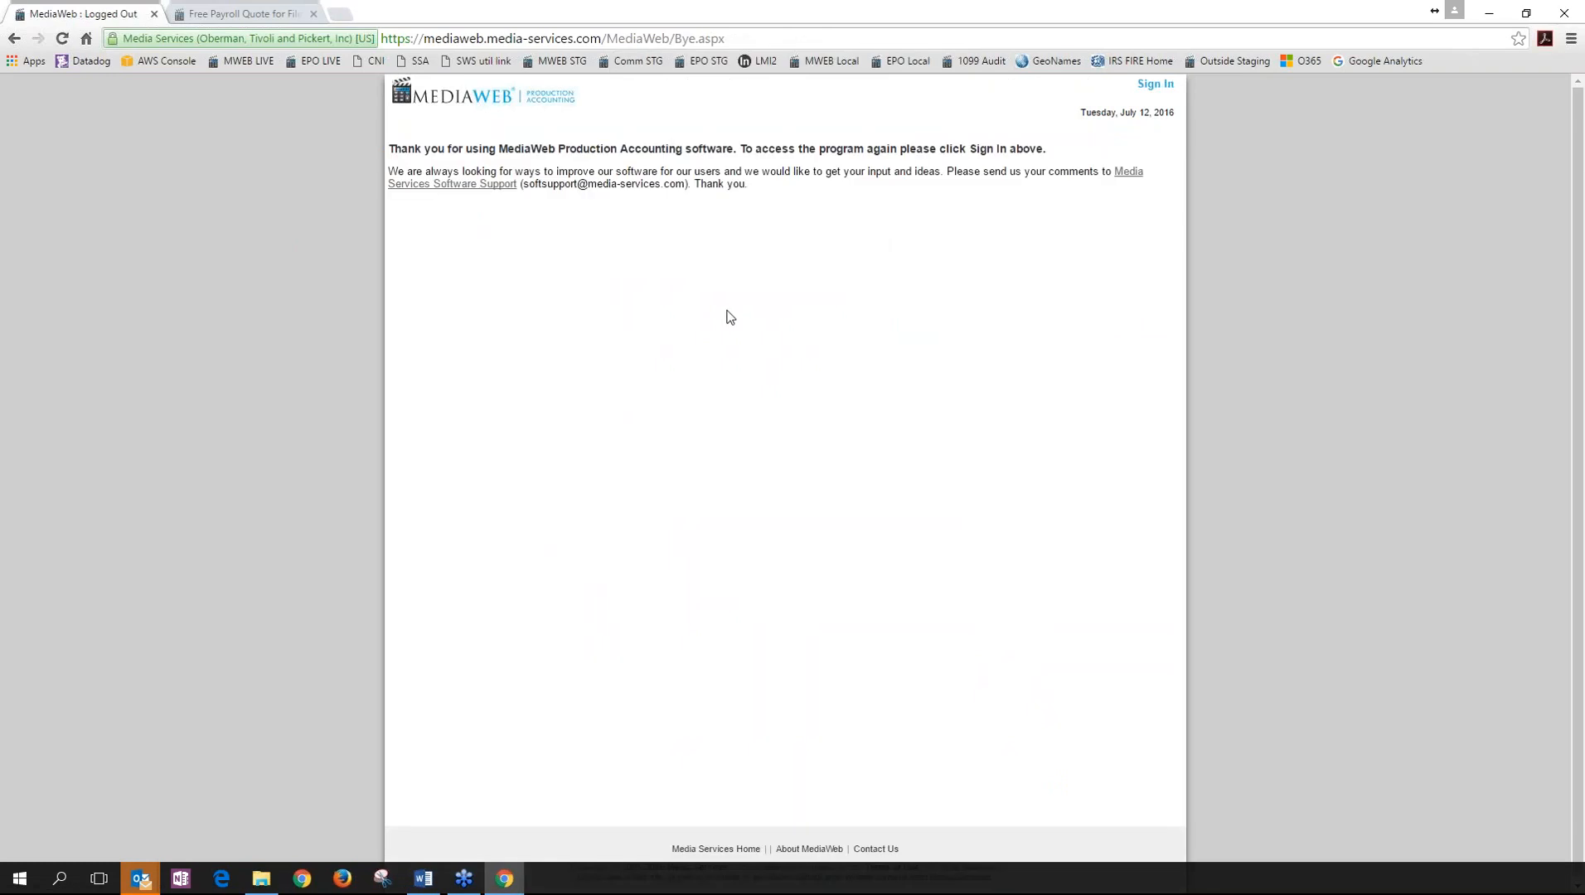
# On the eProductionOffice login page, replace the user name and attempt to sign in.
pyautogui.click(325, 64)
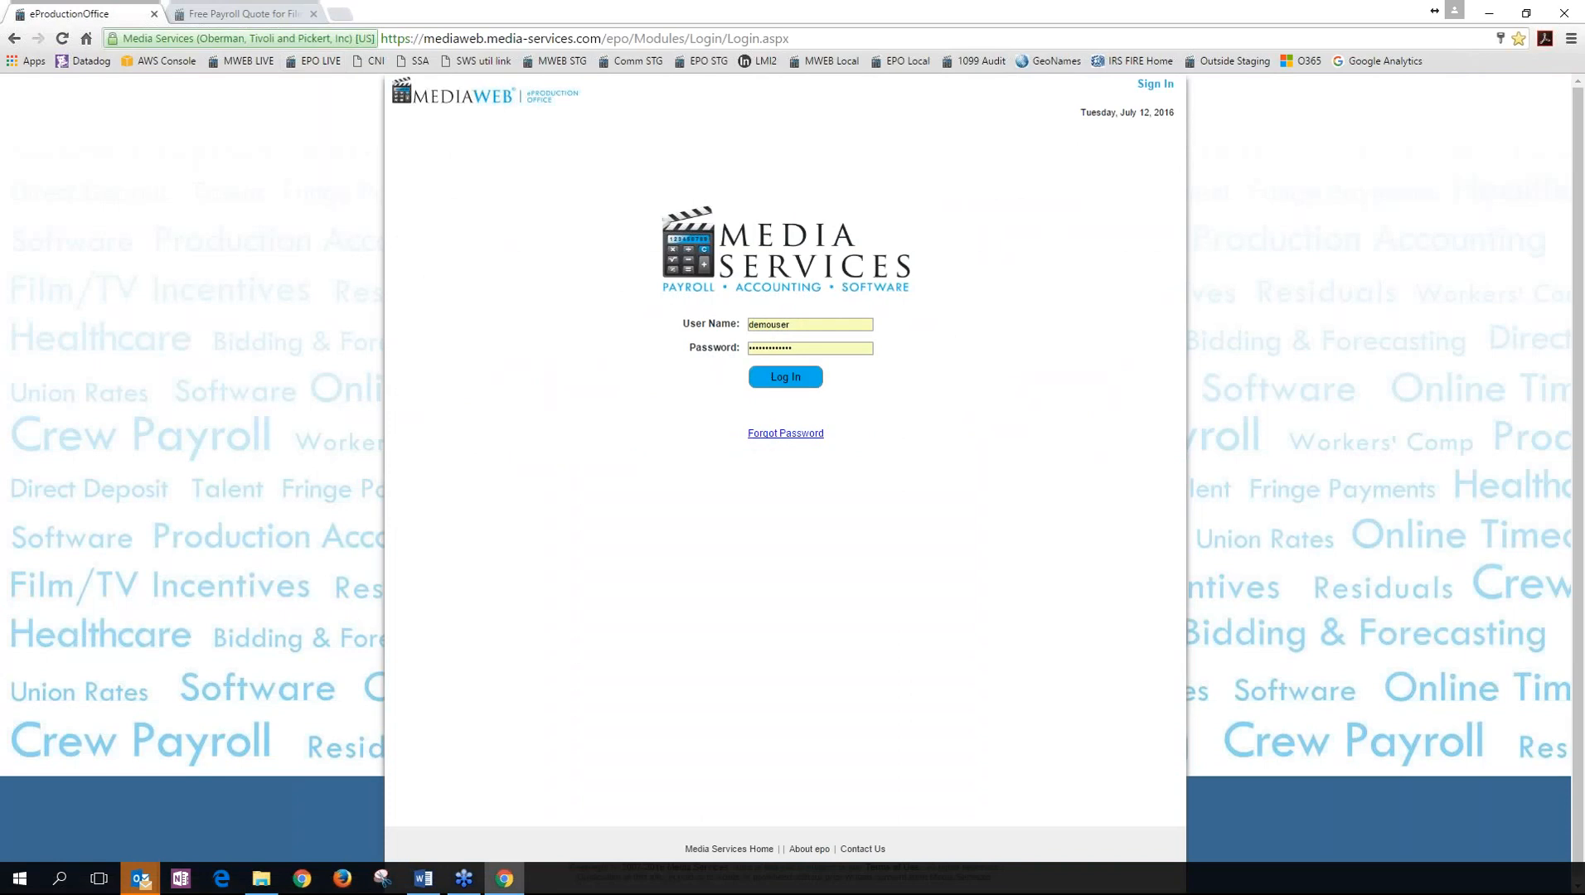
pyautogui.moveTo(798, 326); pyautogui.dragTo(709, 329)
pyautogui.write('ROC')
pyautogui.press('BackSpace')
pyautogui.press('BackSpace')
pyautogui.press('BackSpace')
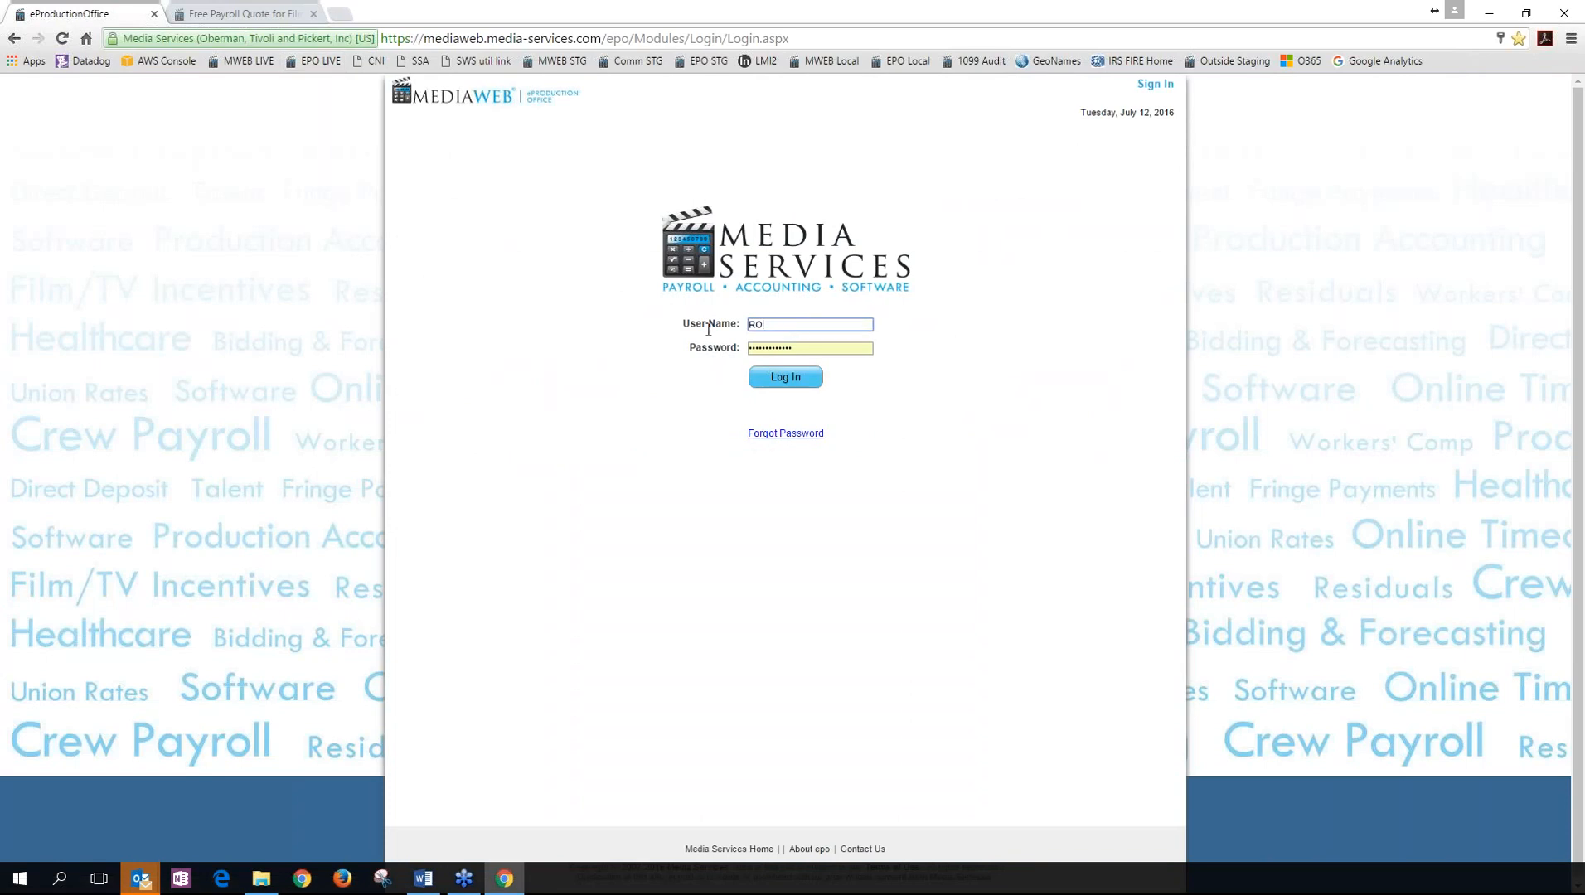
pyautogui.write('rick')
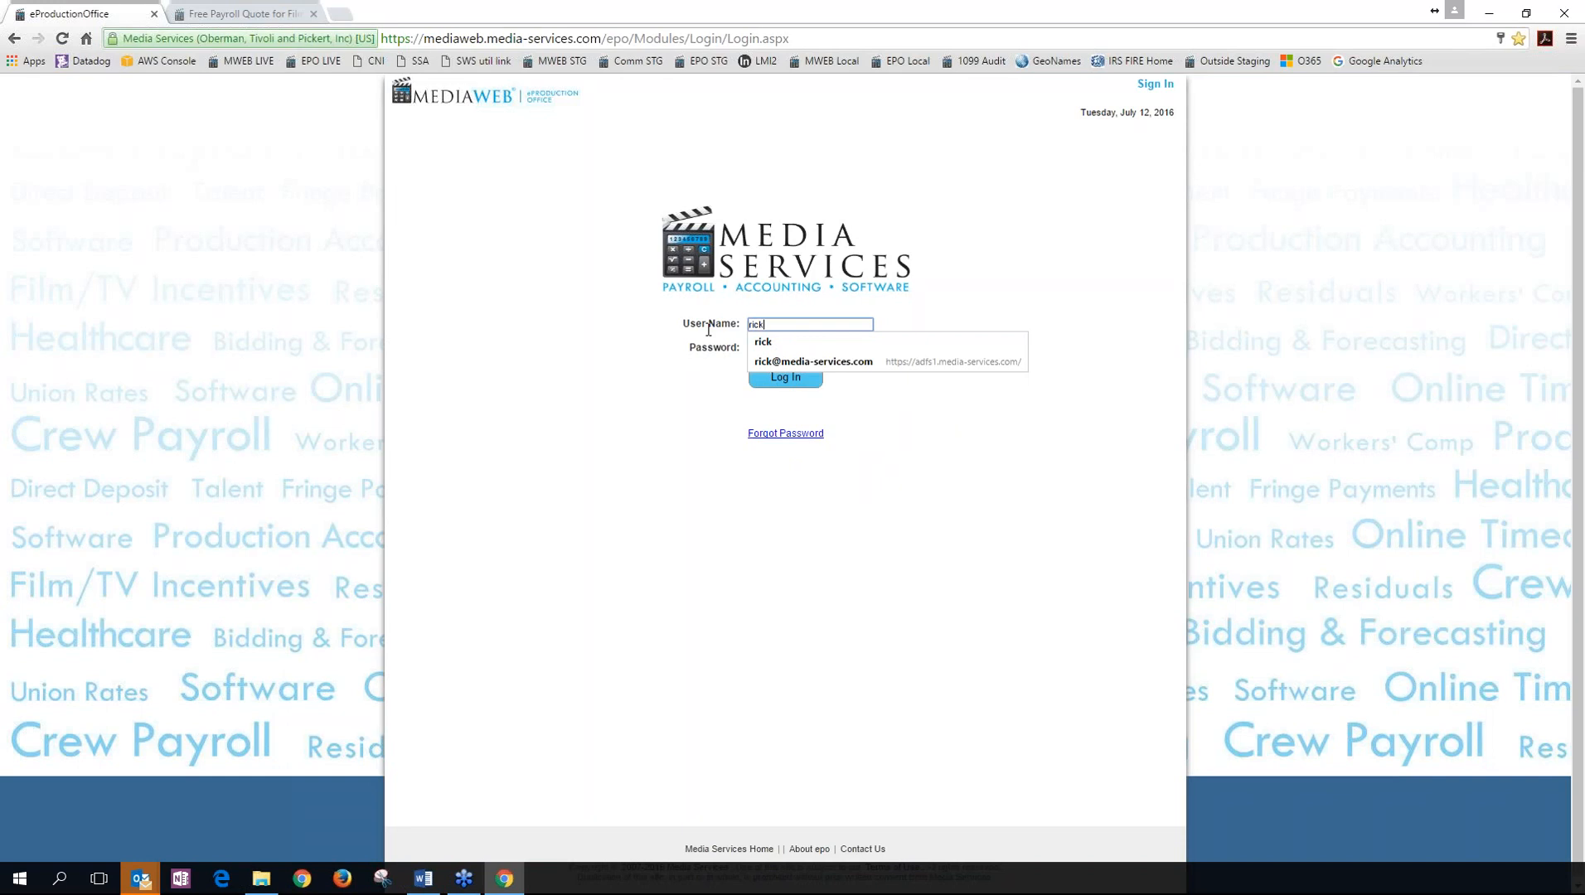
pyautogui.press('Tab')
pyautogui.click(800, 388)
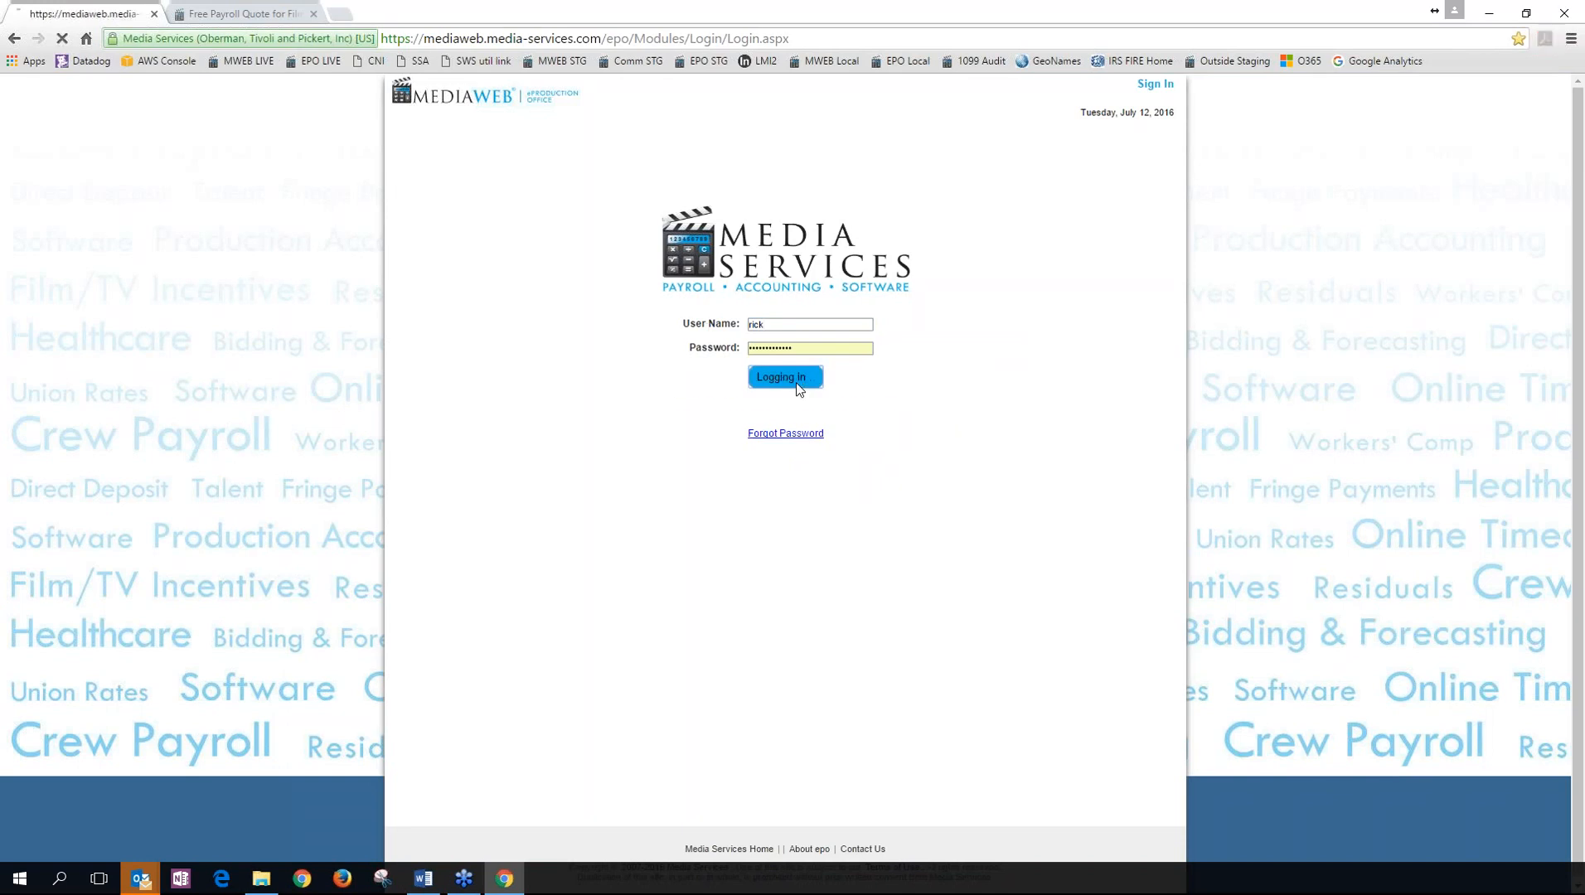
# Re-enter the password to sign in, then open the MEDIAWEB DEMO SHOW company's main page.
pyautogui.doubleClick(738, 347)
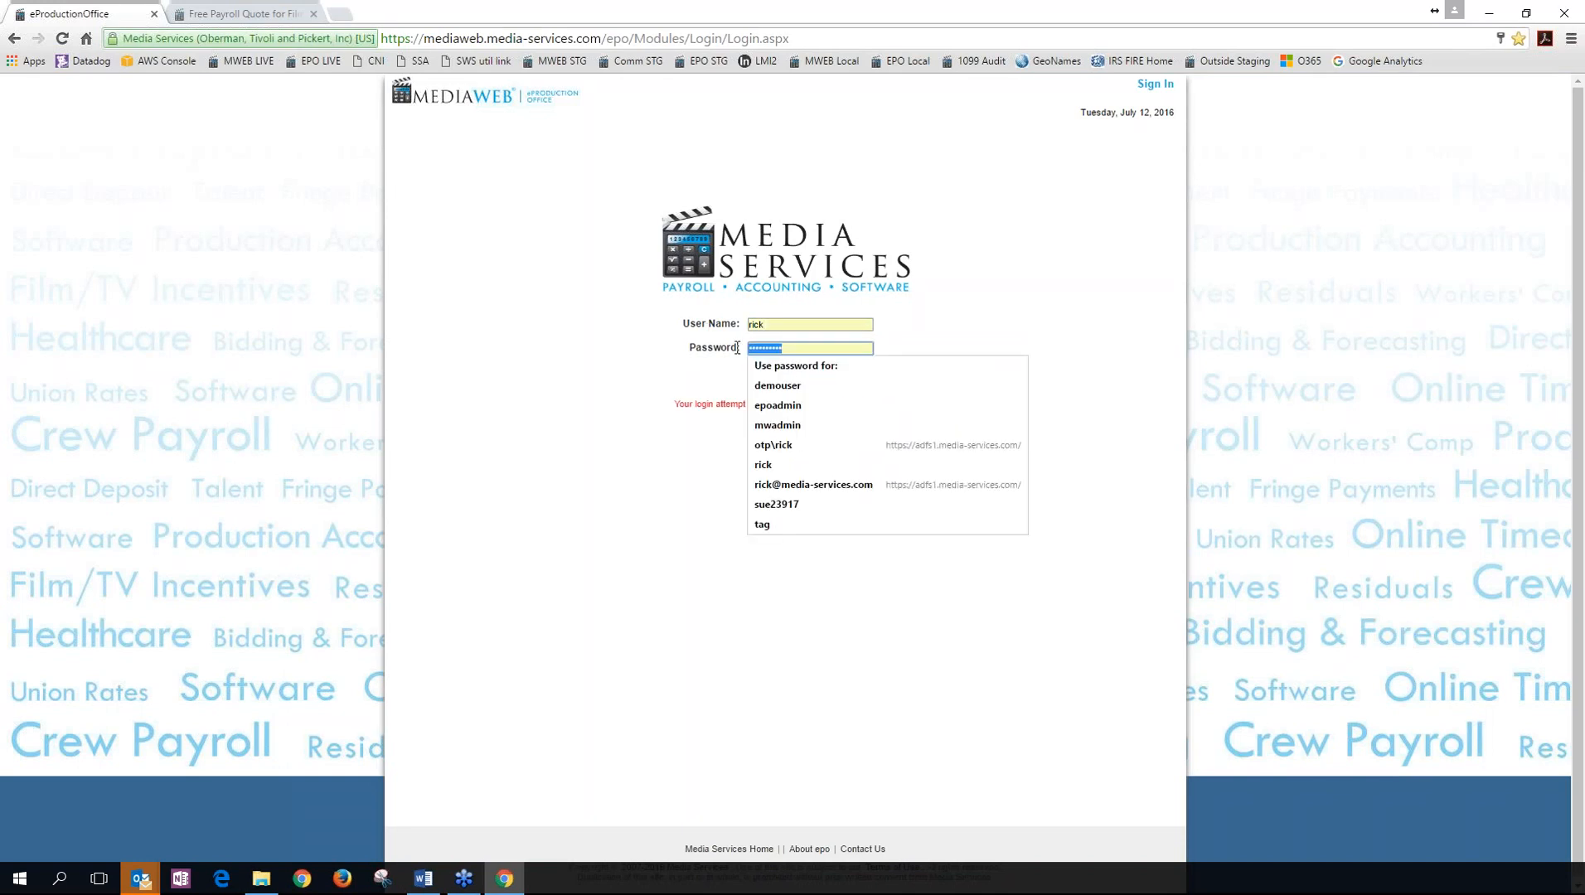
pyautogui.write('p')
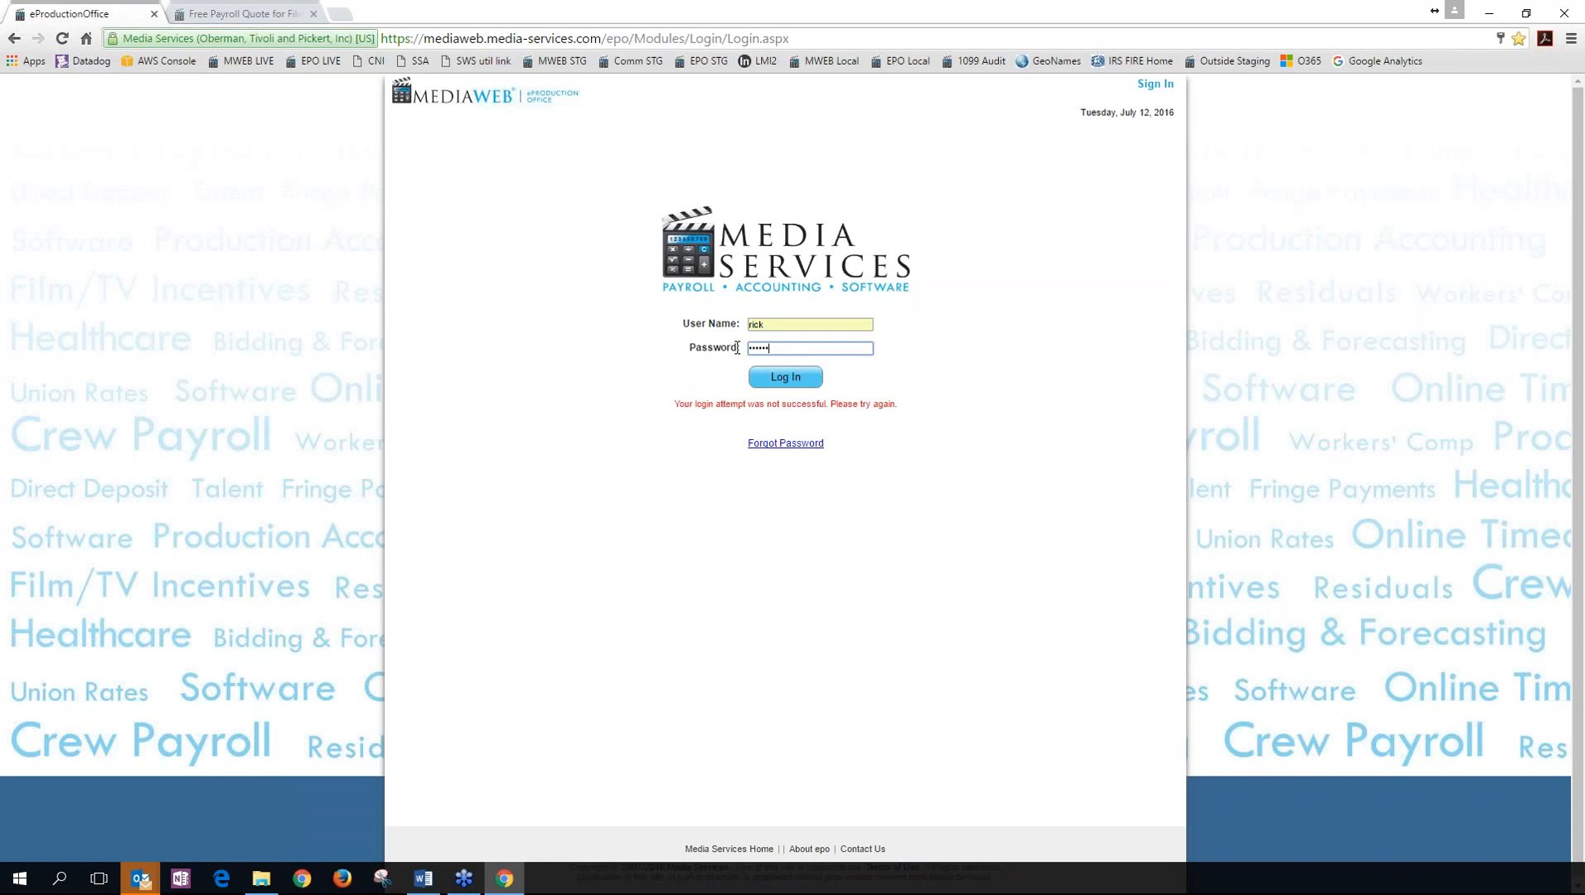
pyautogui.press('Return')
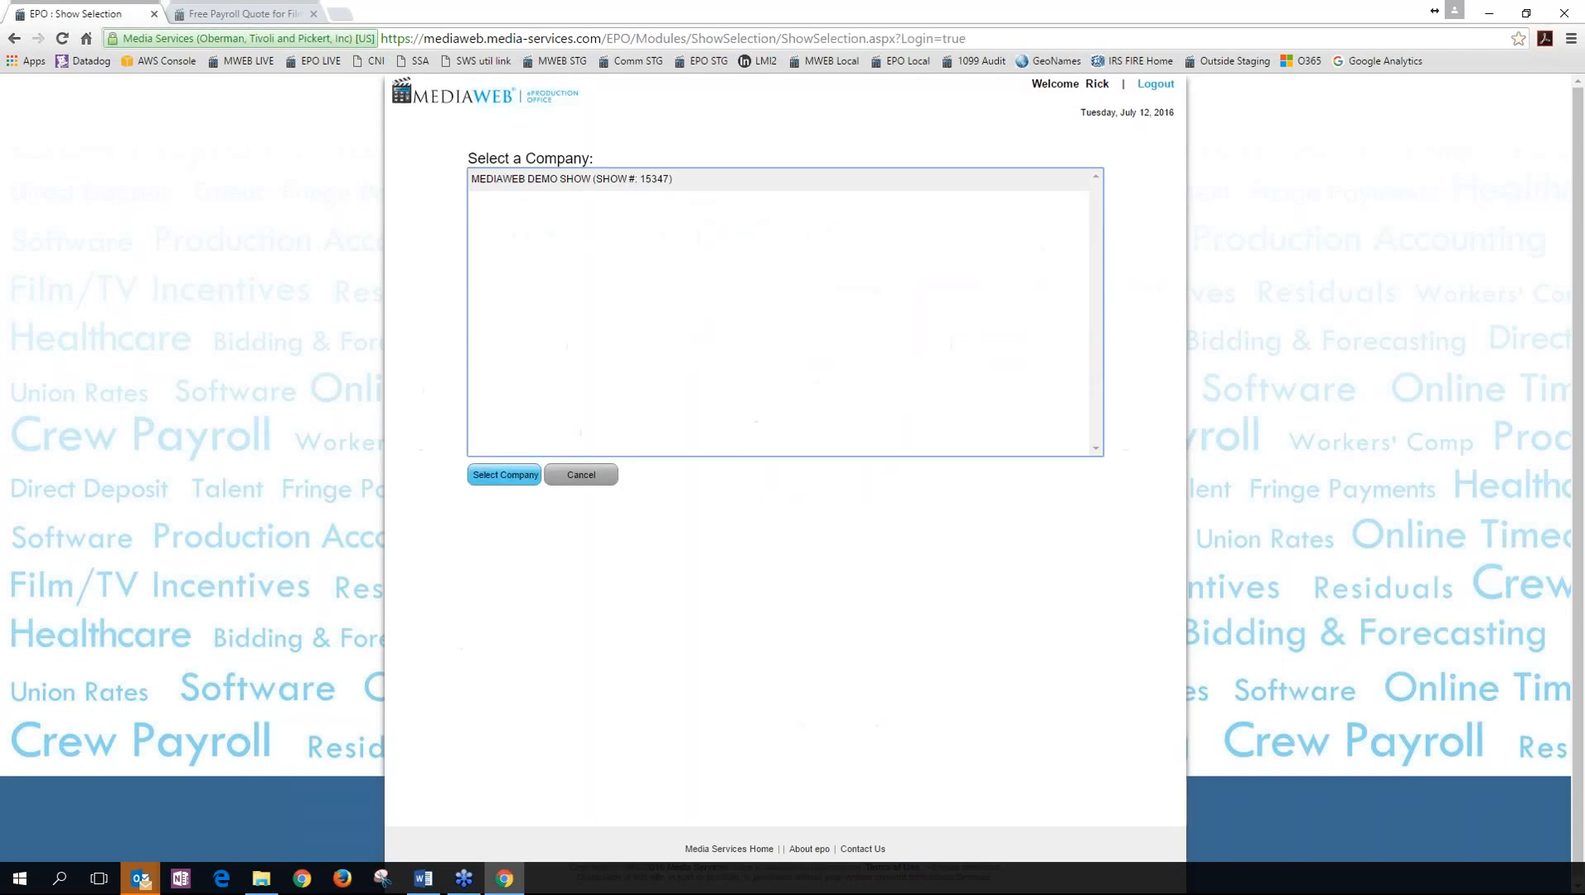
pyautogui.click(740, 182)
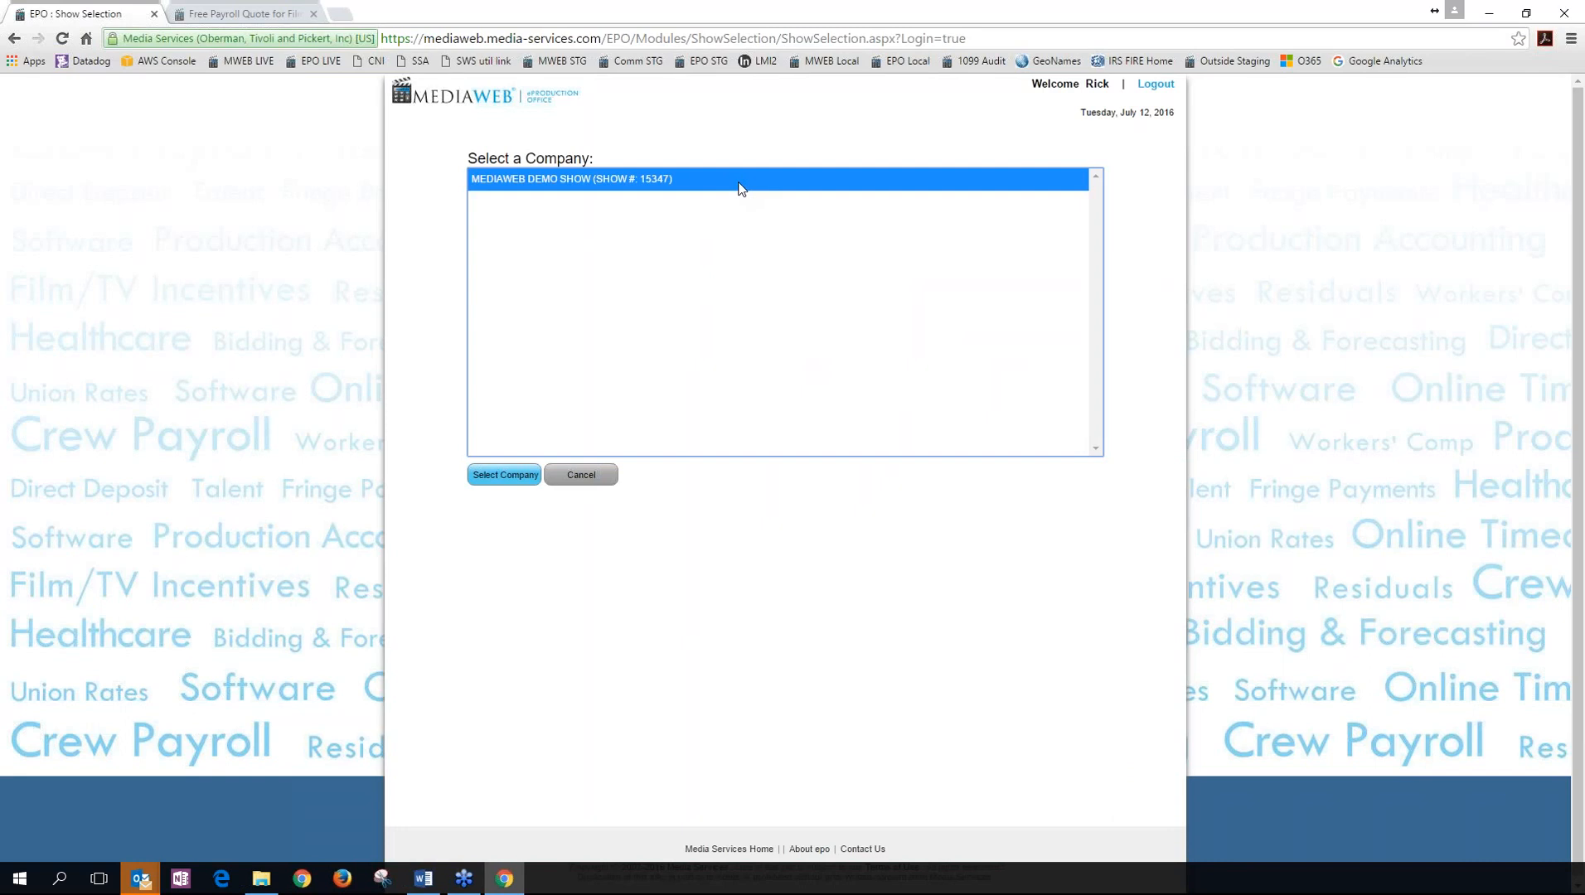
pyautogui.doubleClick(738, 183)
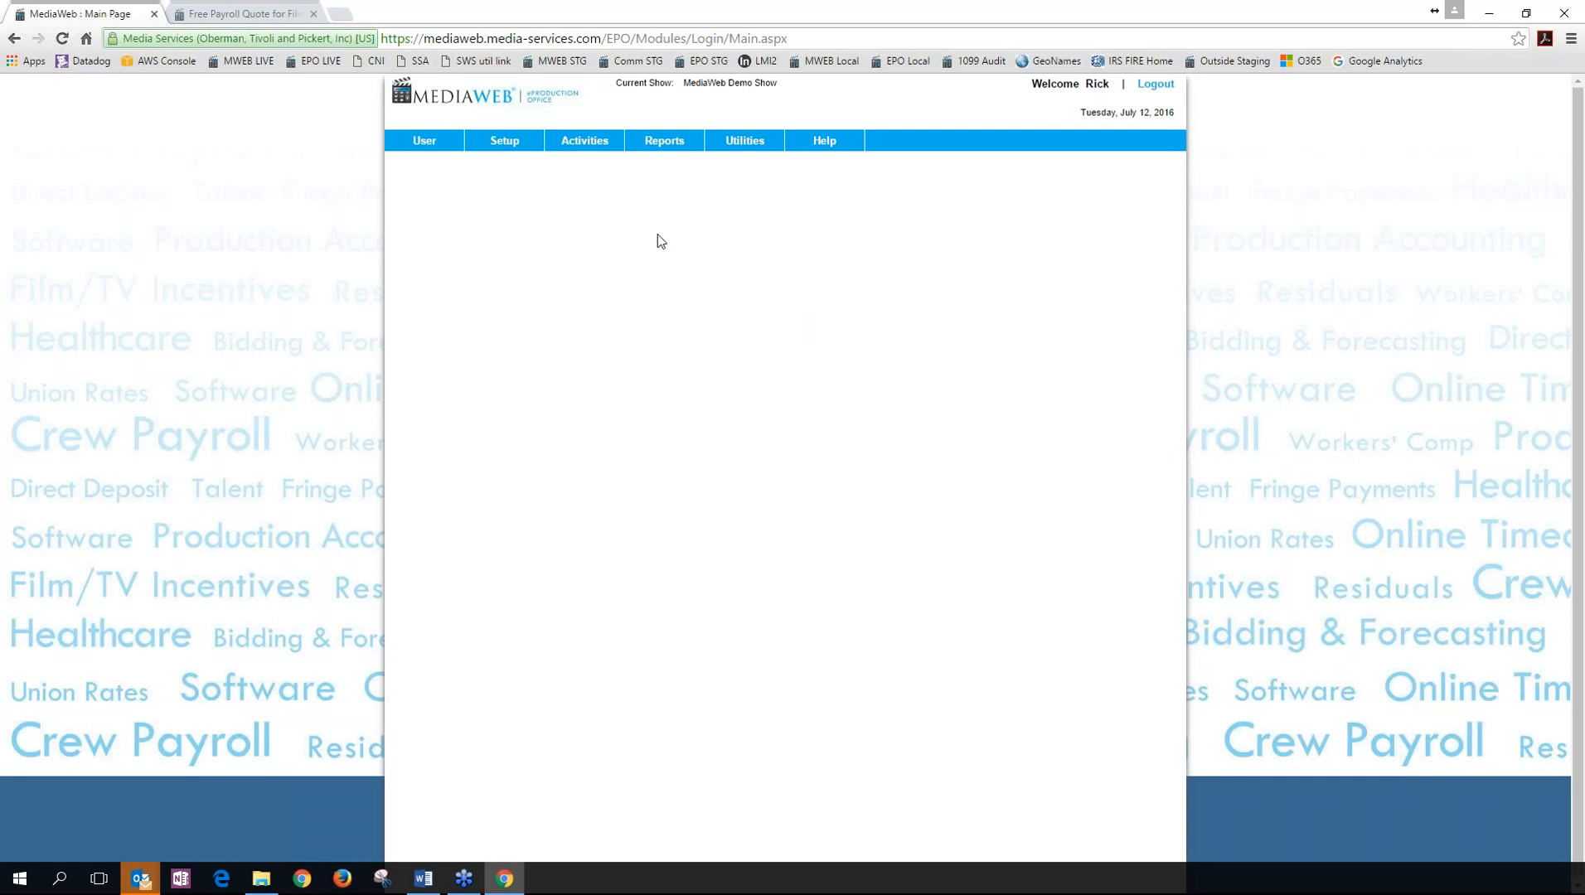
# Open the Purchase Order form and load PO 1017 for ABC COMPANY, totalling 5,000.00.
pyautogui.click(591, 143)
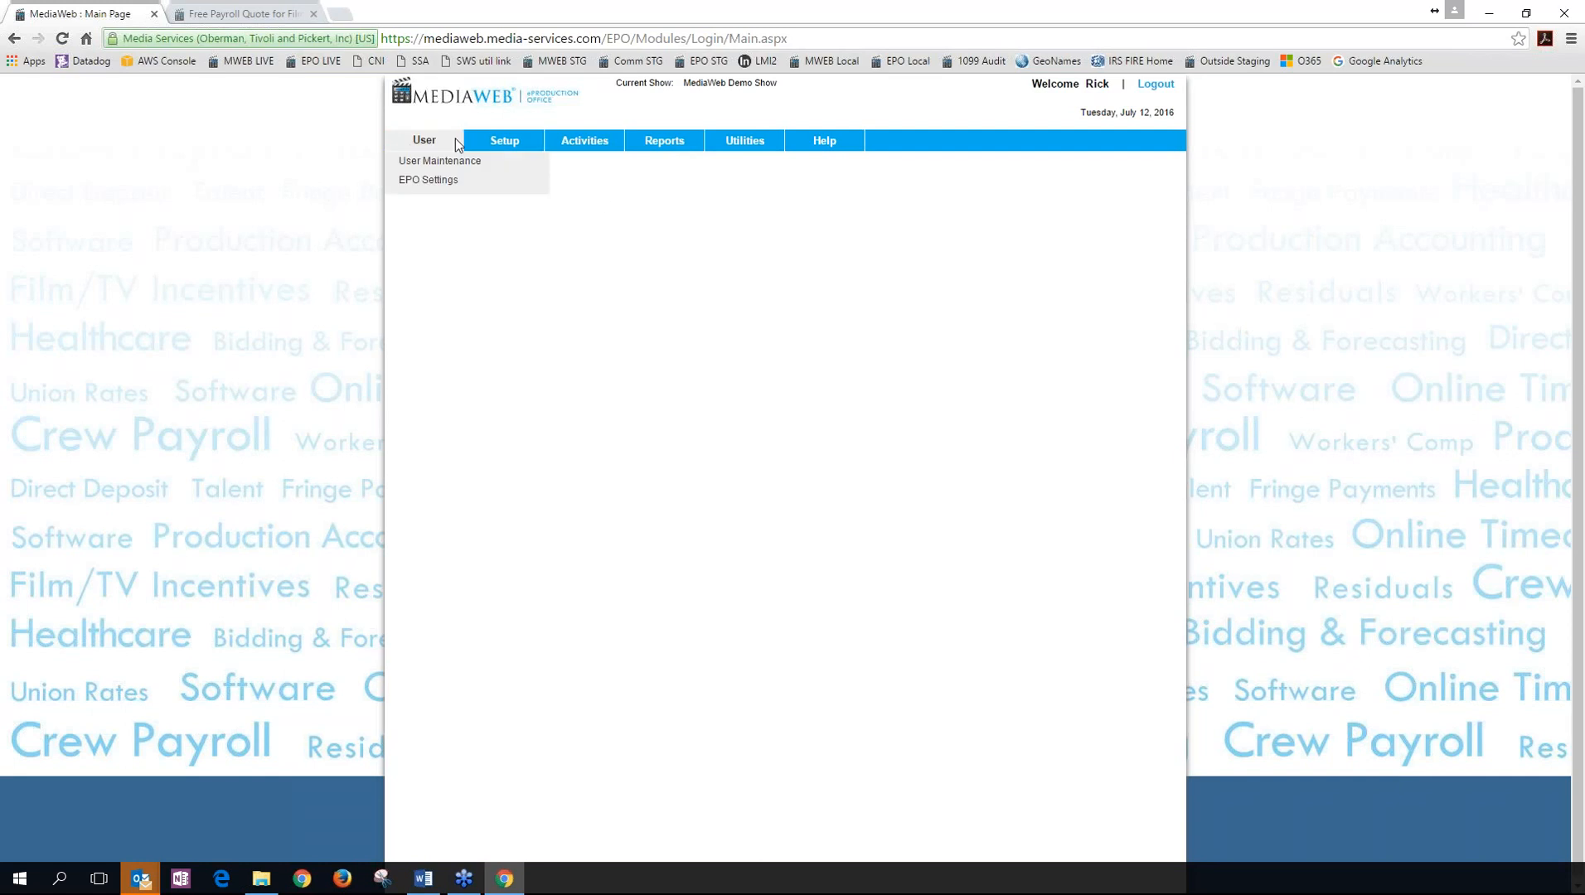
pyautogui.moveTo(825, 140)
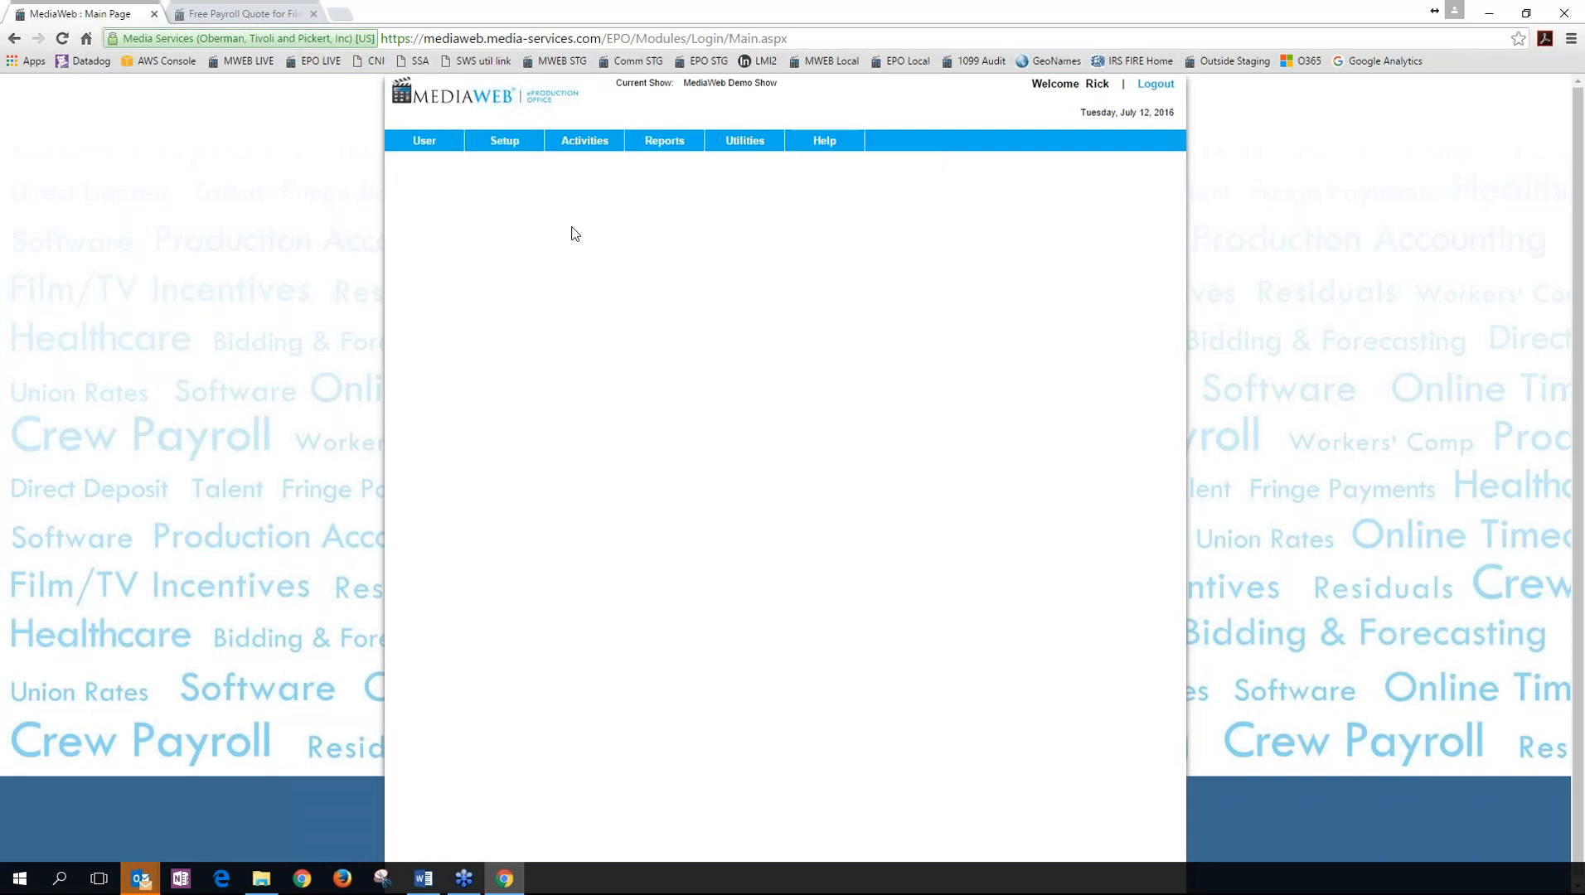
pyautogui.moveTo(585, 142)
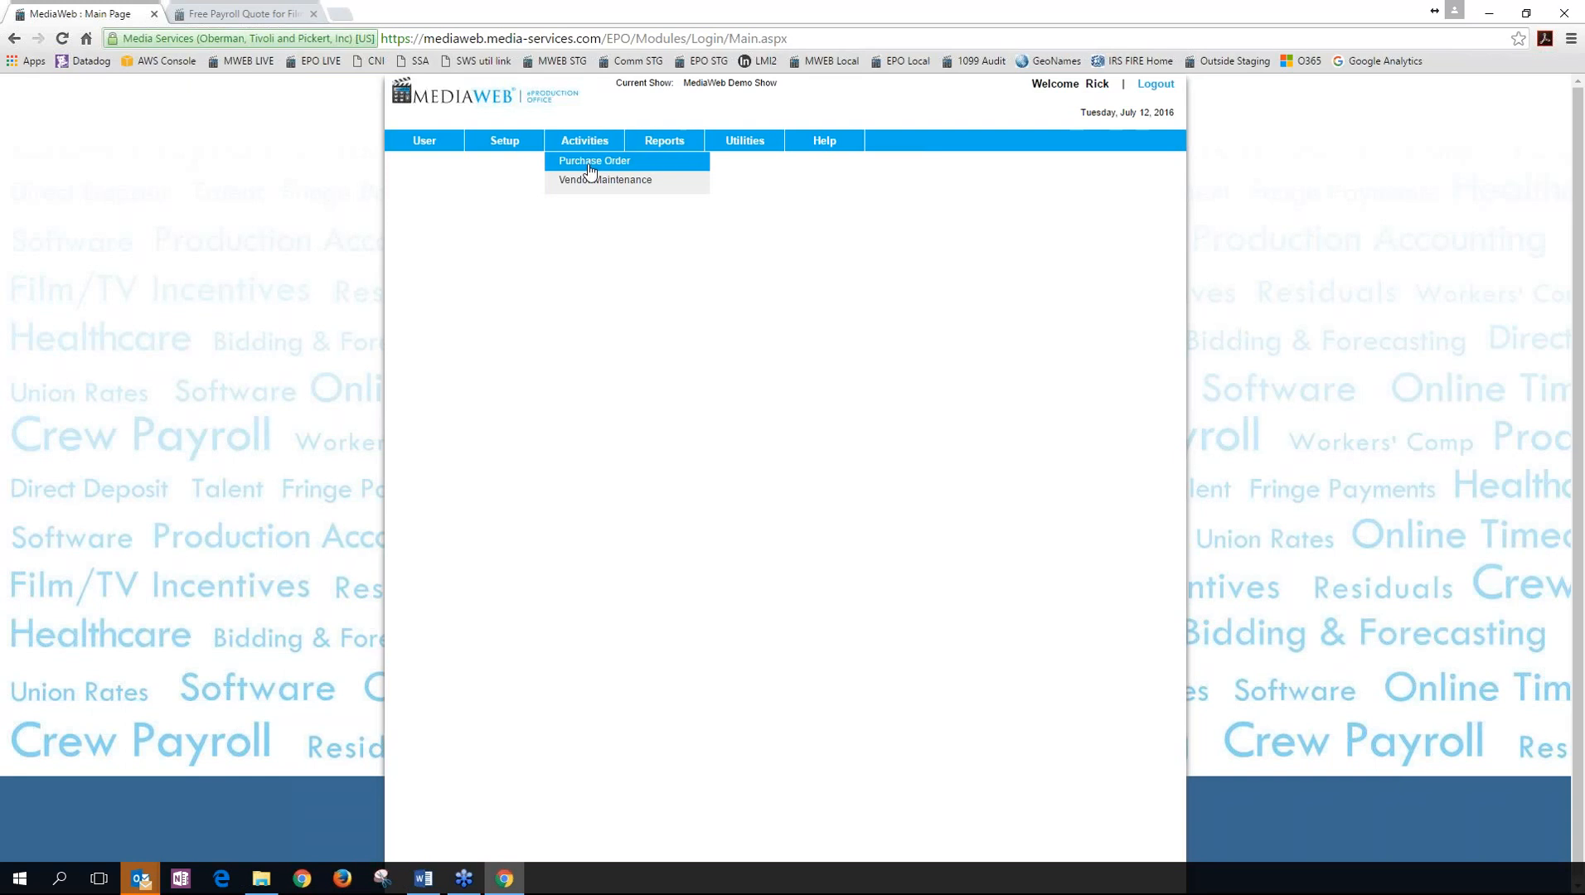
pyautogui.click(592, 161)
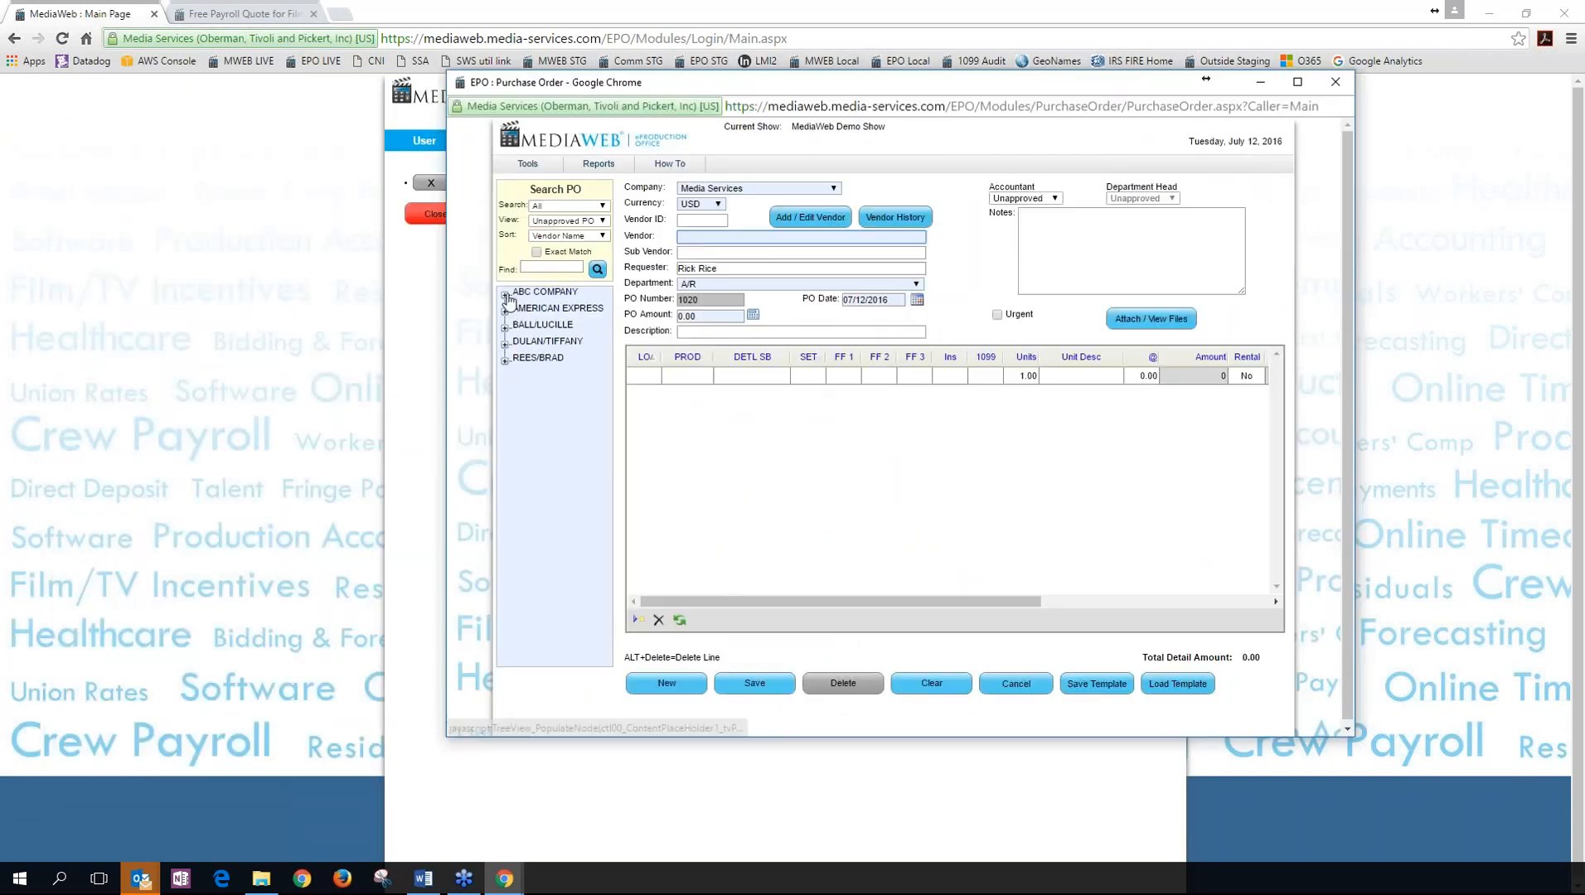
pyautogui.click(564, 324)
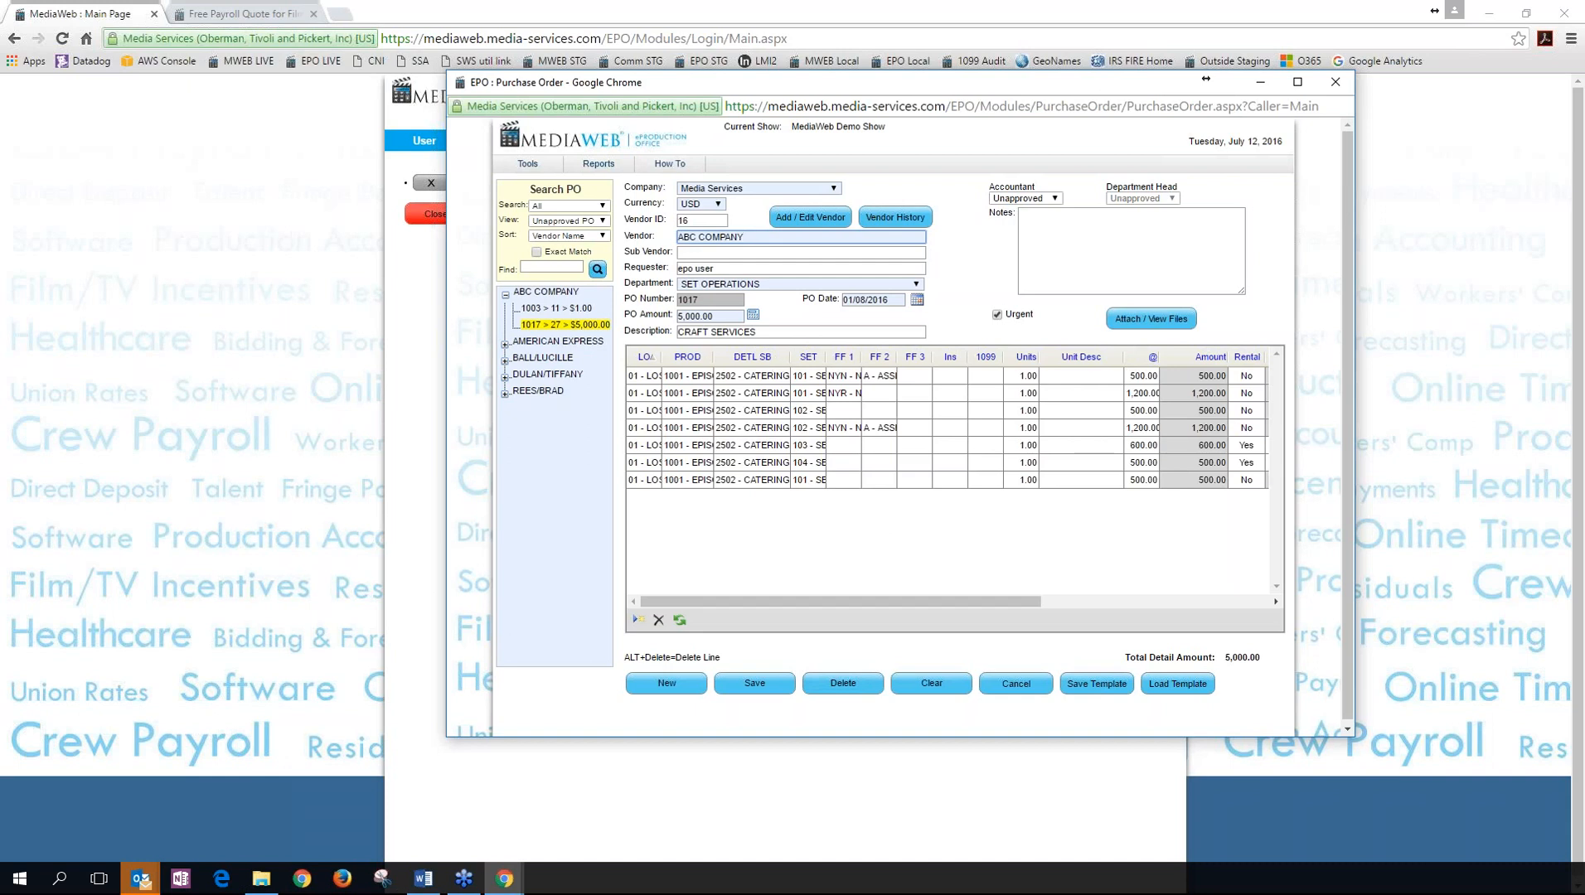
# Check the Department list, leaving SET OPERATIONS selected, and move the PO window aside.
pyautogui.click(916, 283)
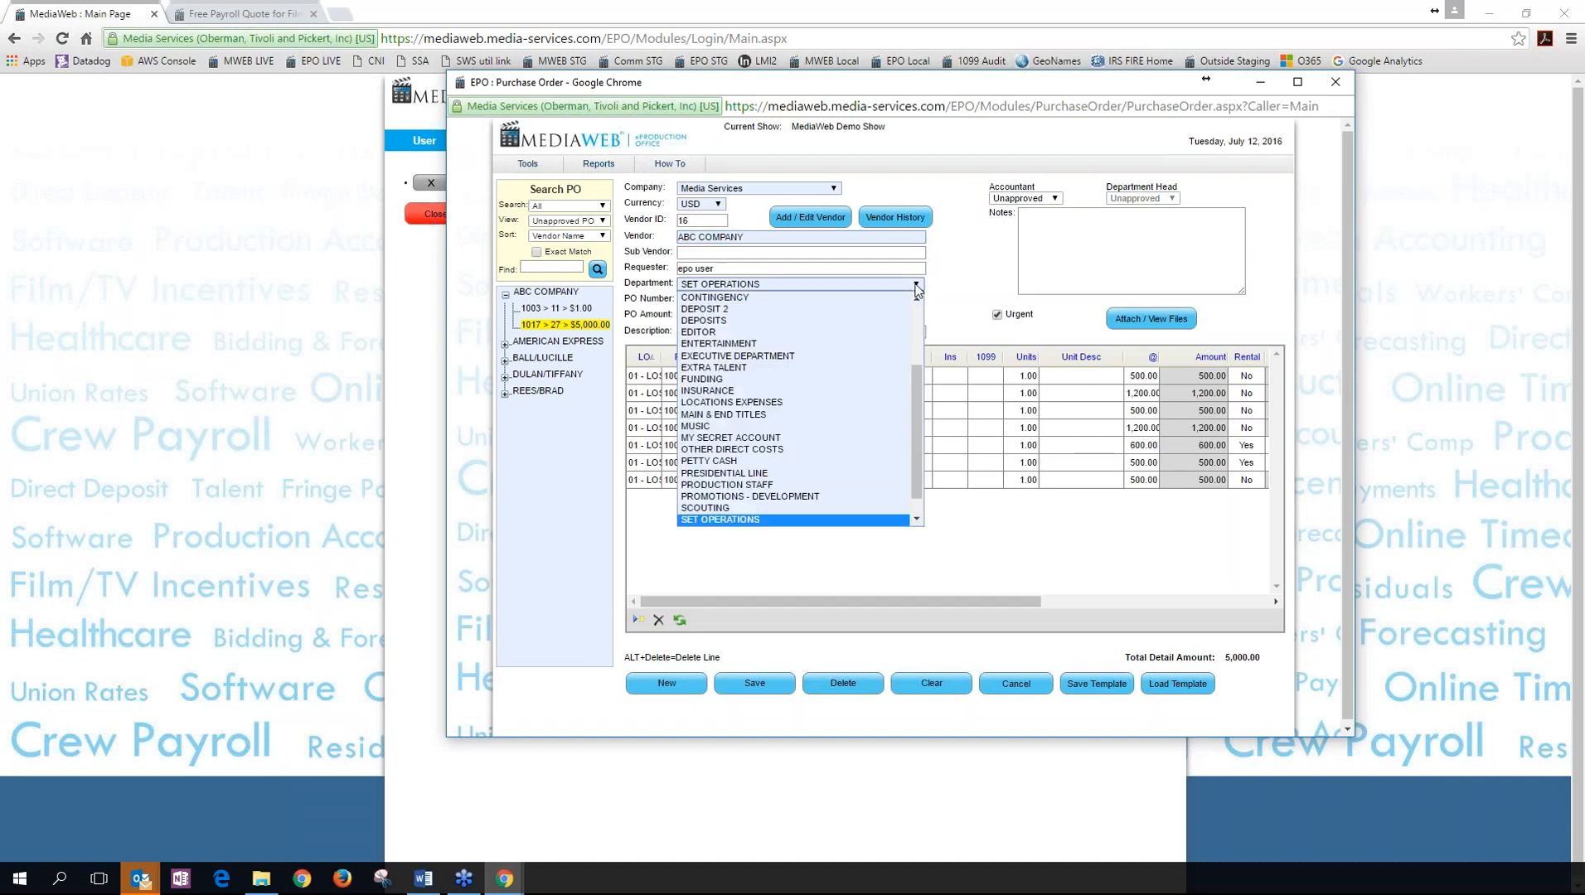
pyautogui.click(968, 303)
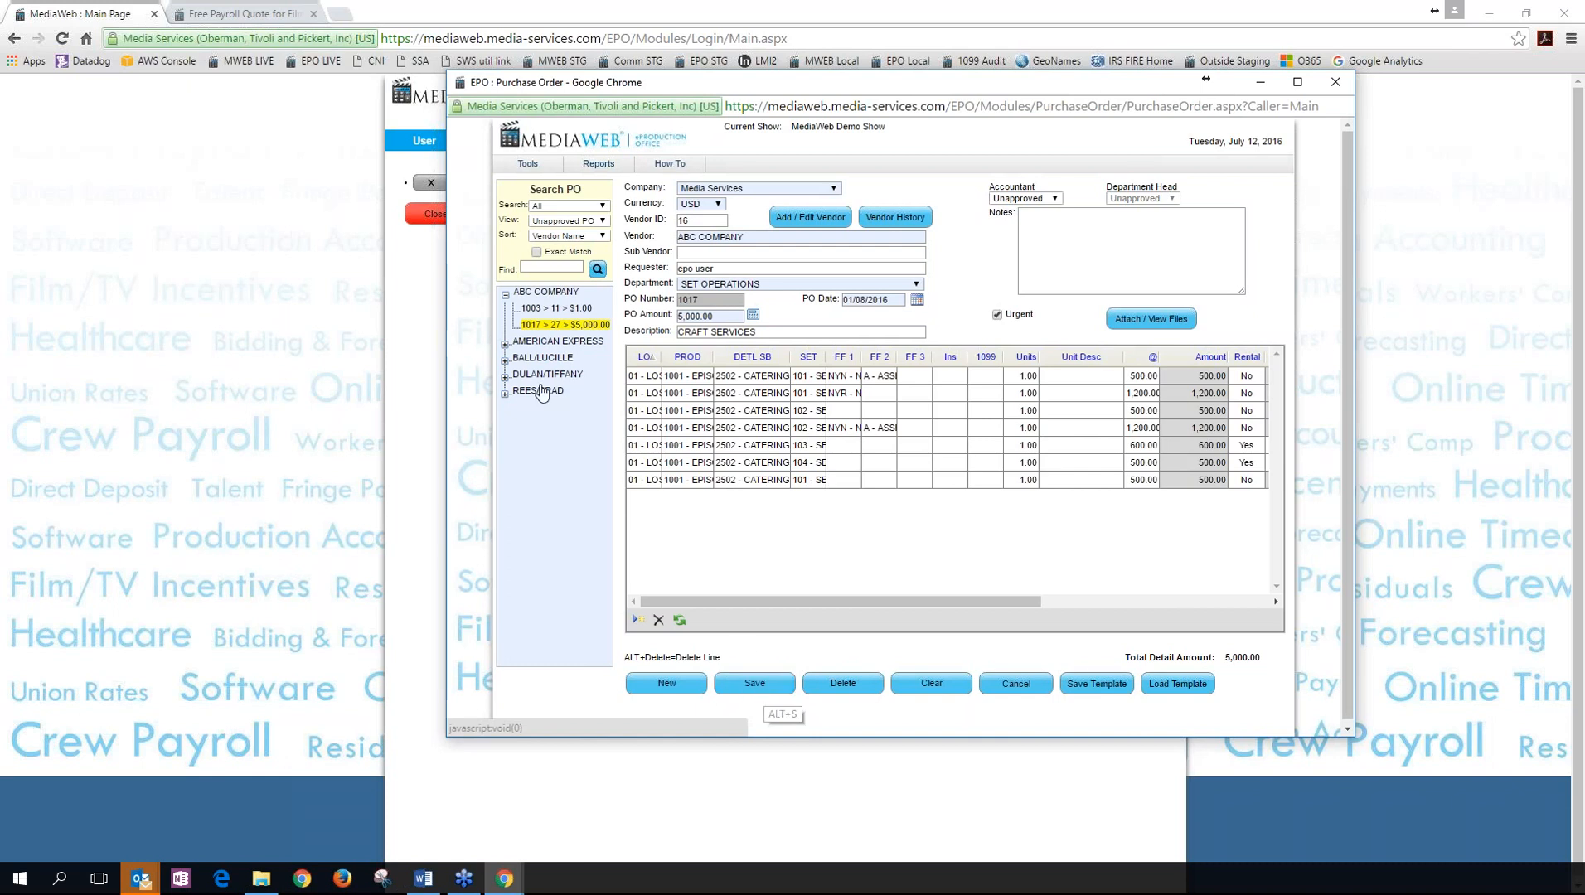
pyautogui.moveTo(598, 81); pyautogui.dragTo(804, 85)
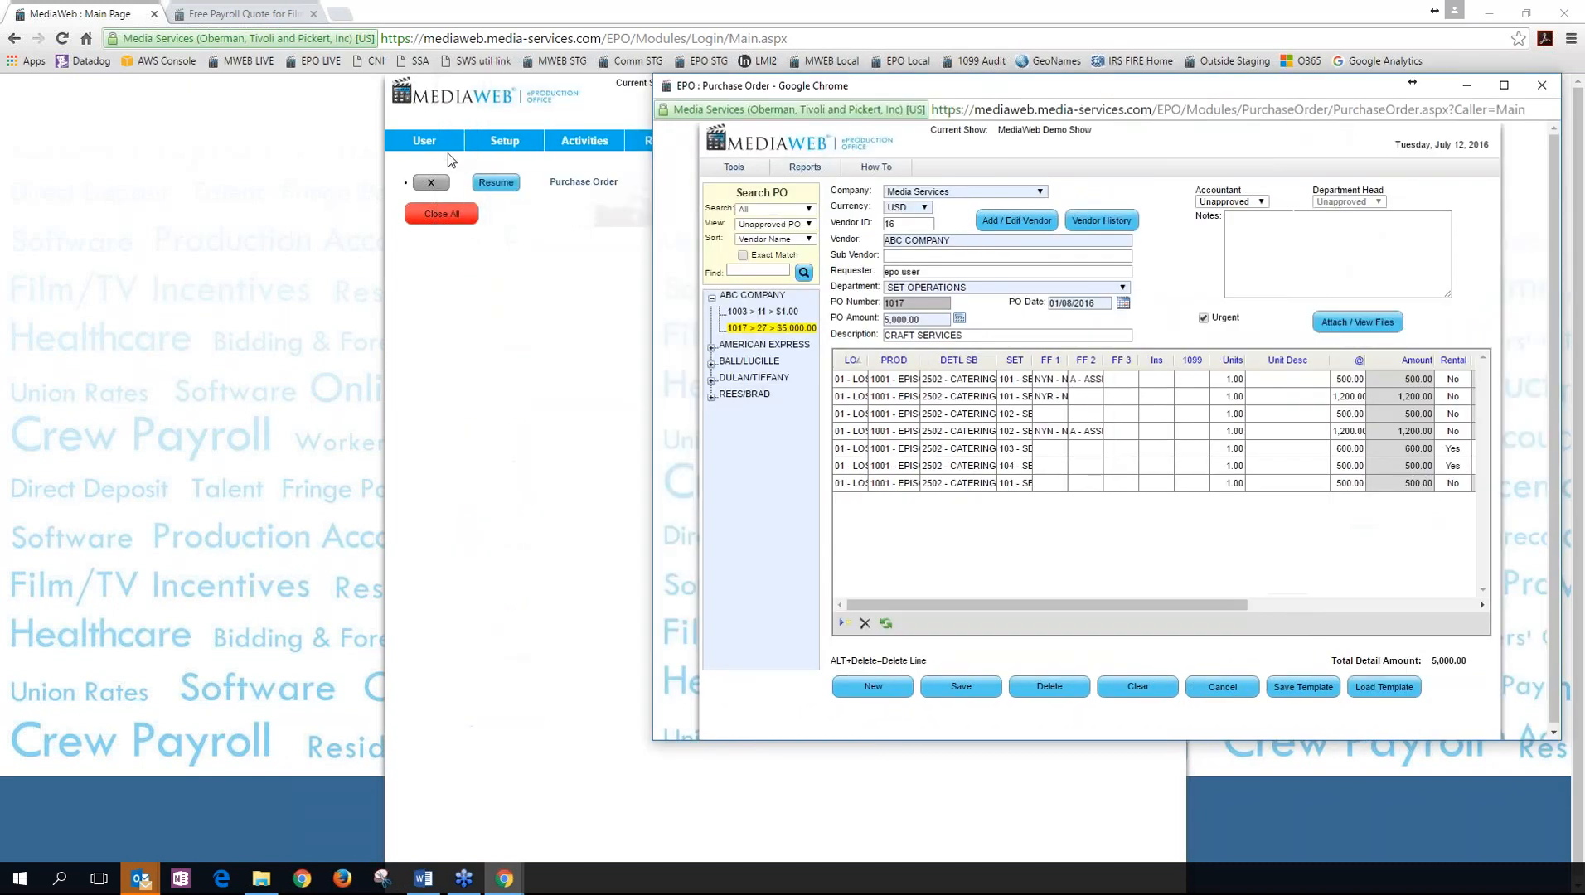
pyautogui.click(437, 143)
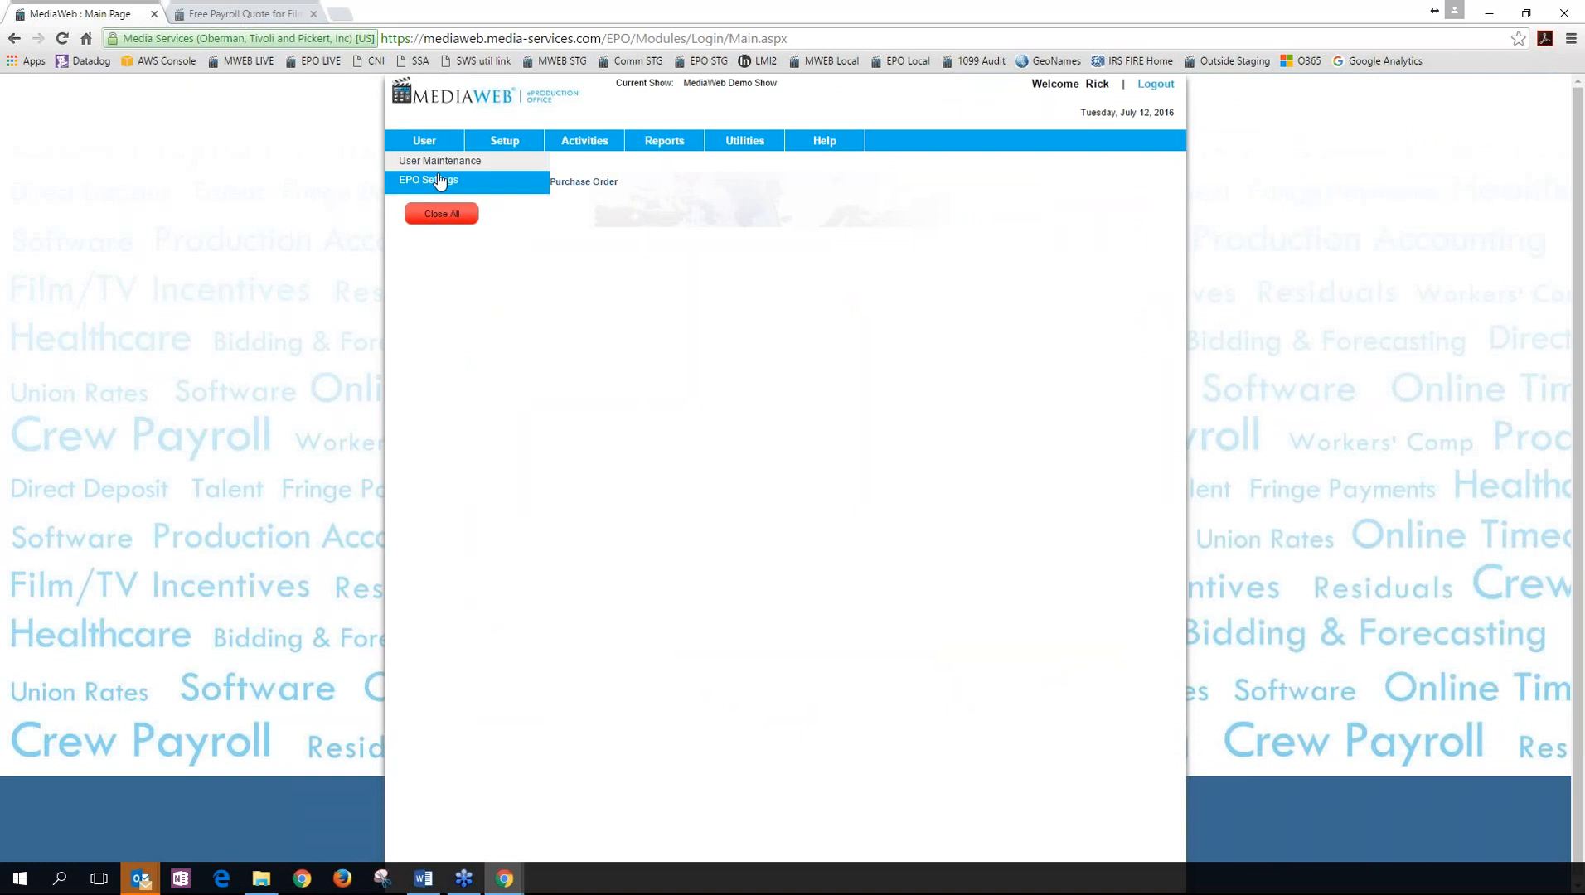
pyautogui.click(428, 179)
pyautogui.moveTo(454, 230); pyautogui.dragTo(904, 141)
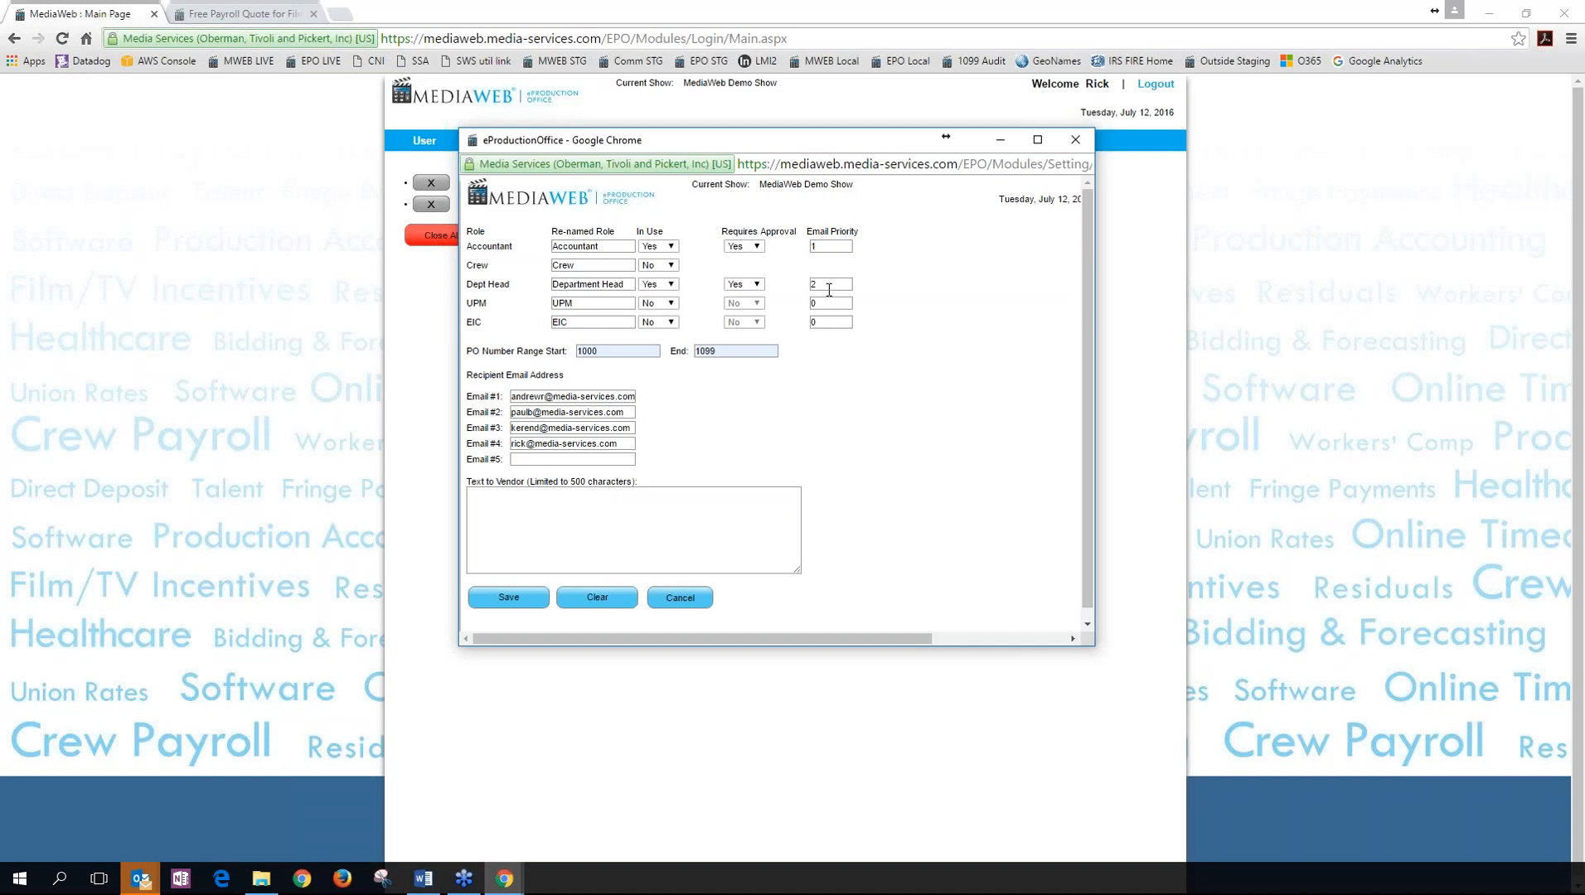
pyautogui.click(671, 604)
pyautogui.click(845, 262)
pyautogui.moveTo(679, 147)
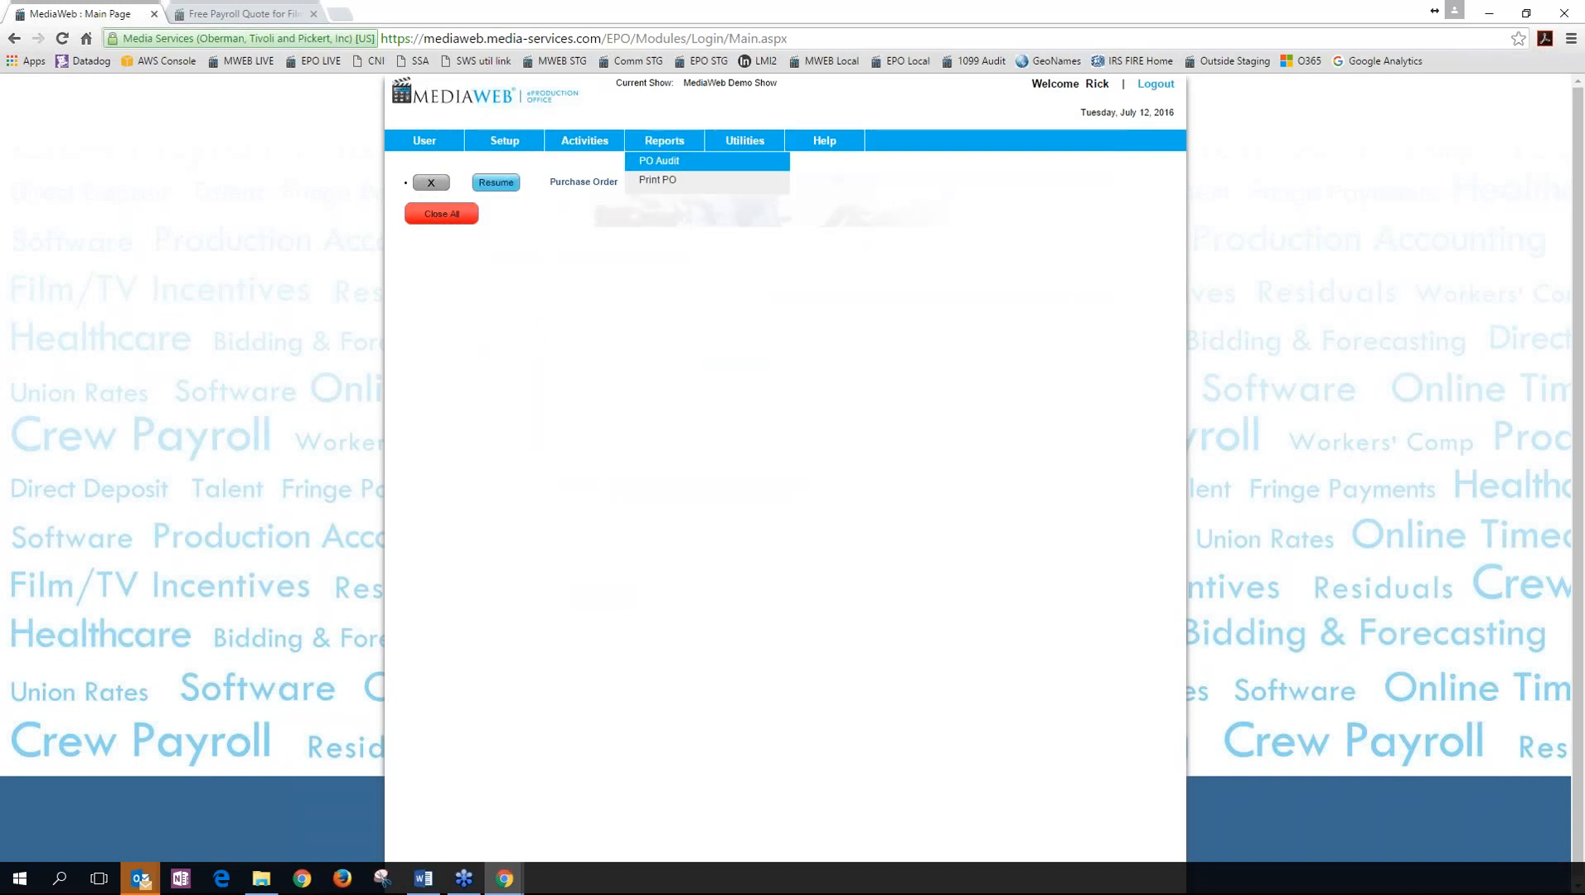
# Bring up the PO Audit report options, then switch to the Free Payroll Quote browser tab.
pyautogui.click(658, 161)
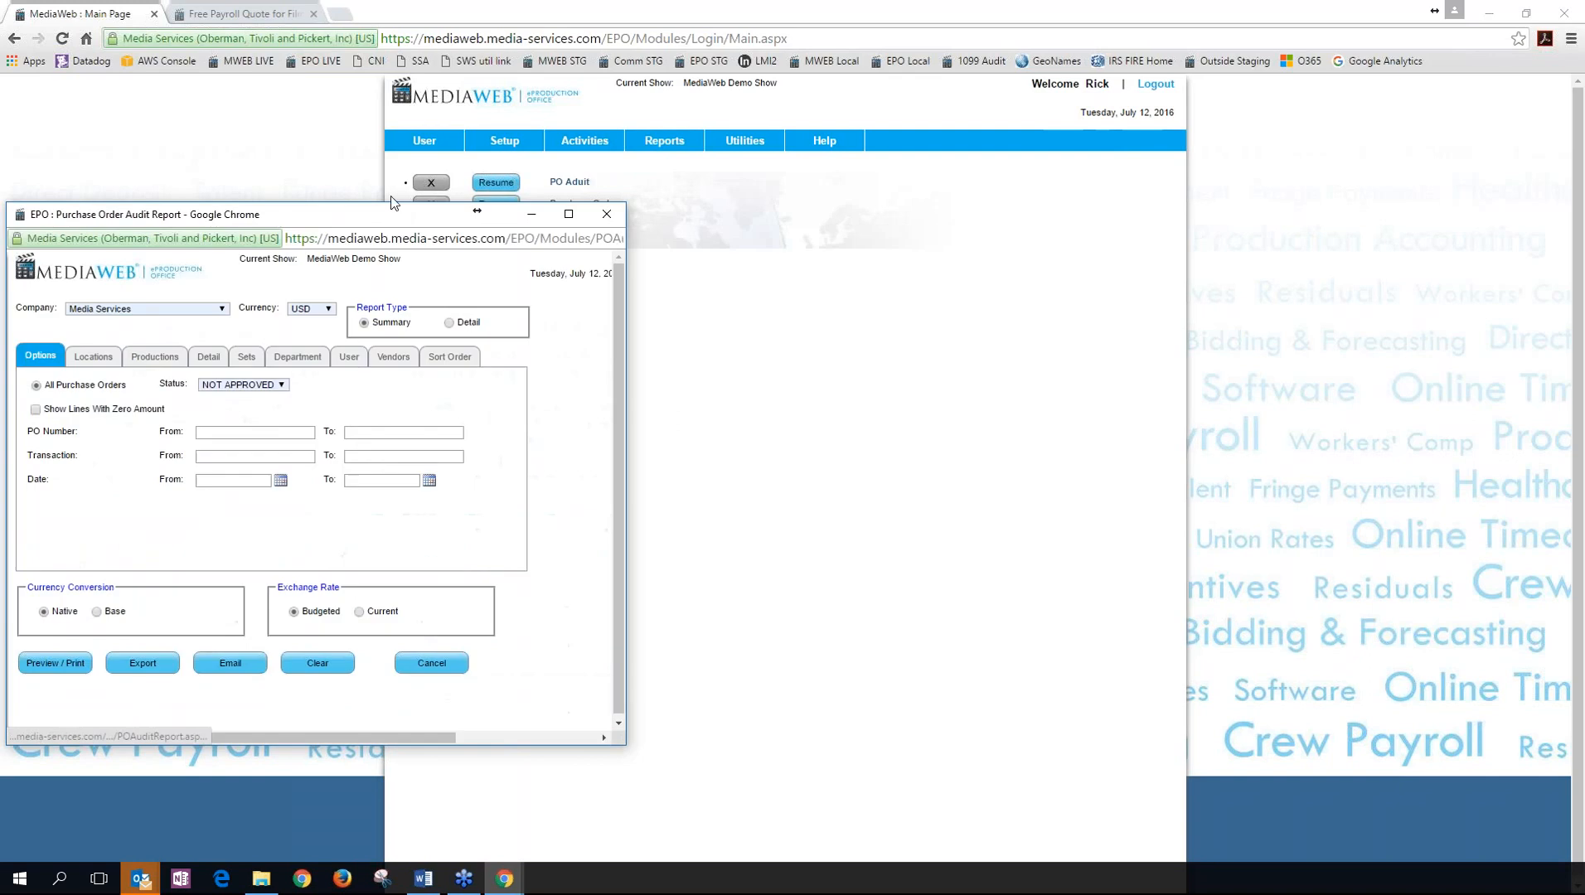
pyautogui.moveTo(462, 212); pyautogui.dragTo(572, 191)
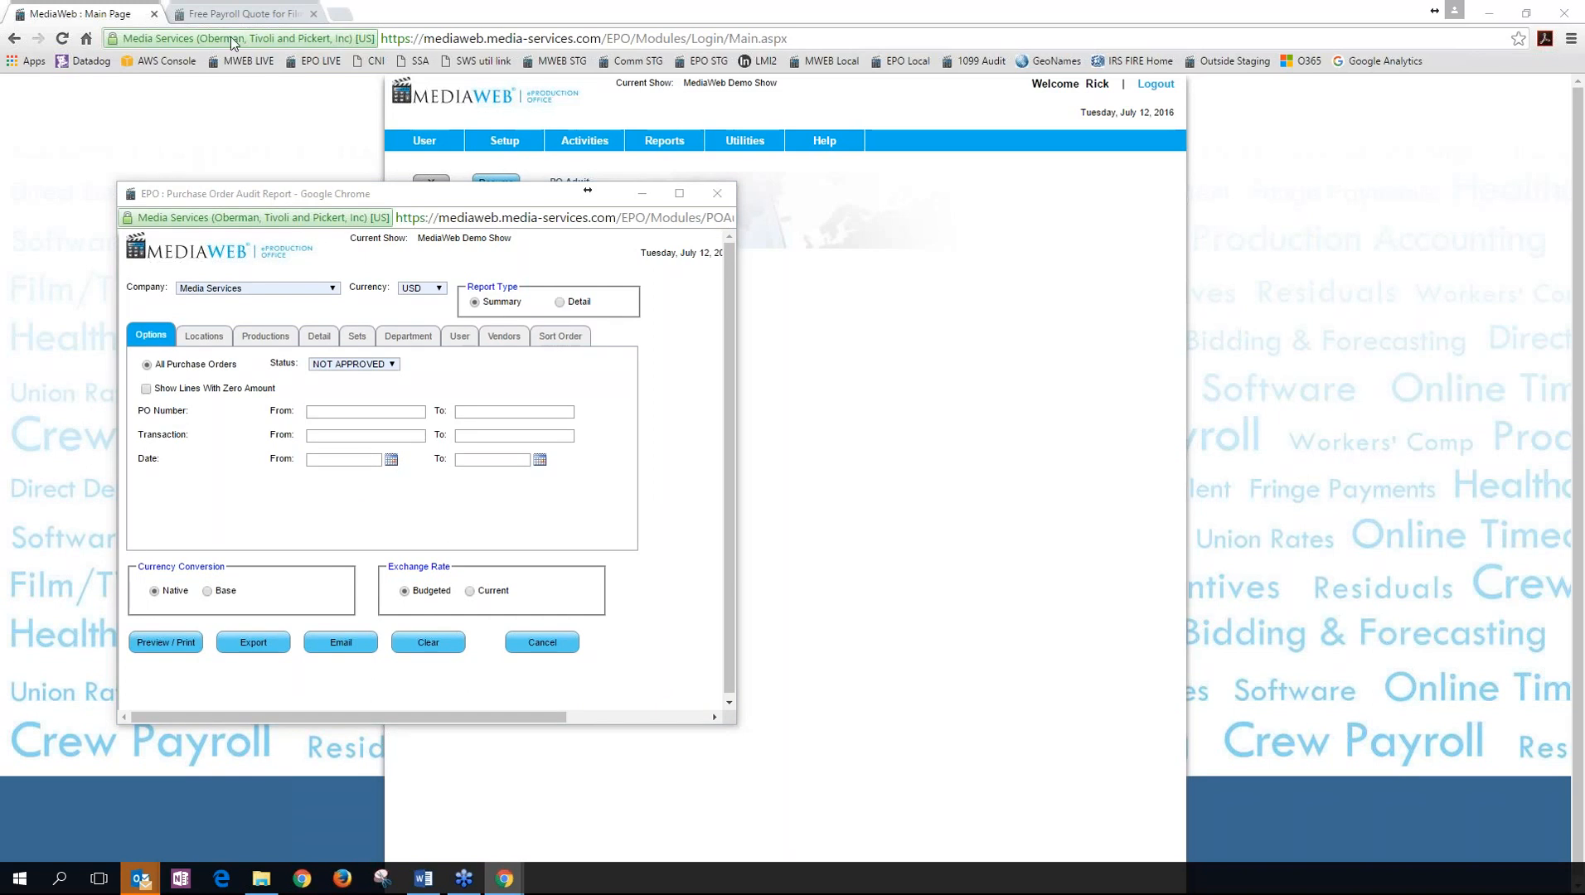
pyautogui.click(234, 11)
pyautogui.click(234, 13)
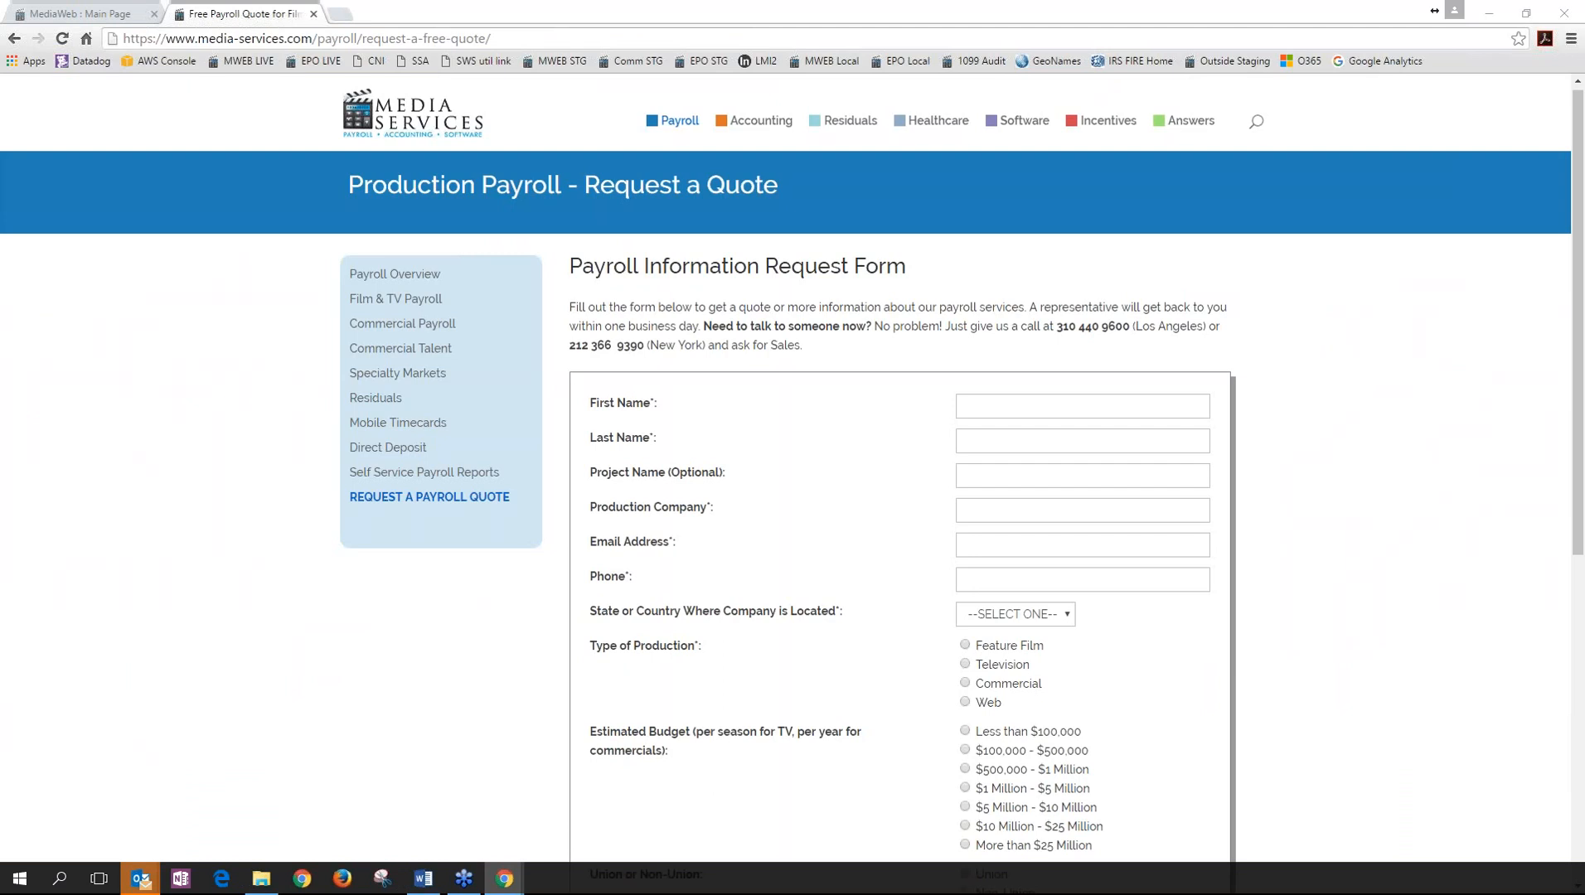
# Go to Incentives > Interactive Map and inspect state rebate cards on the production incentives map.
pyautogui.moveTo(679, 121)
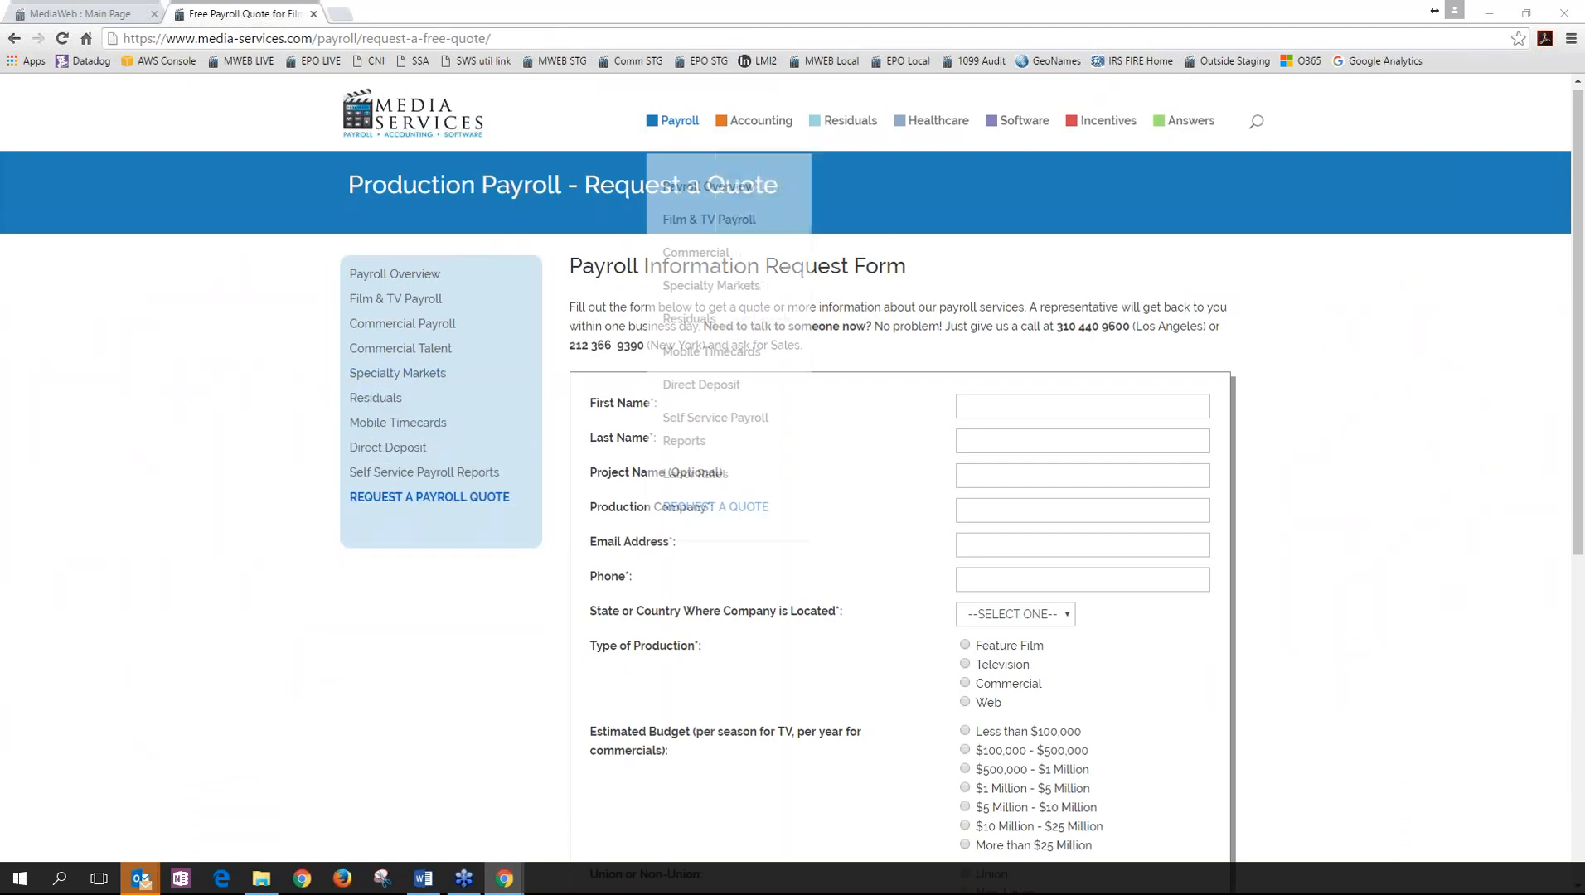
pyautogui.moveTo(731, 124)
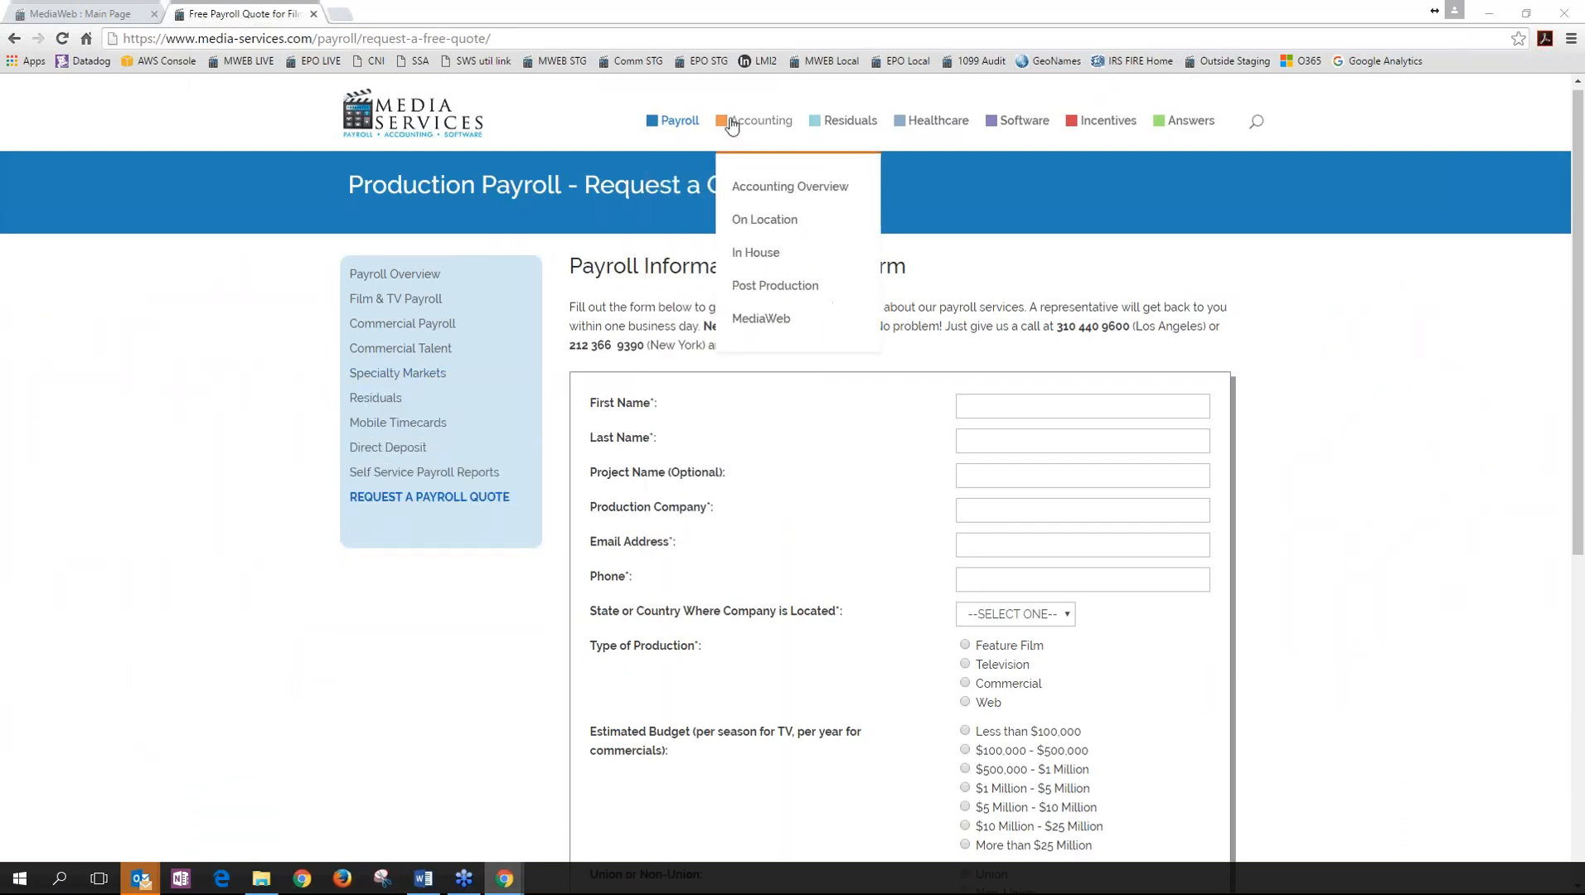
pyautogui.moveTo(1002, 123)
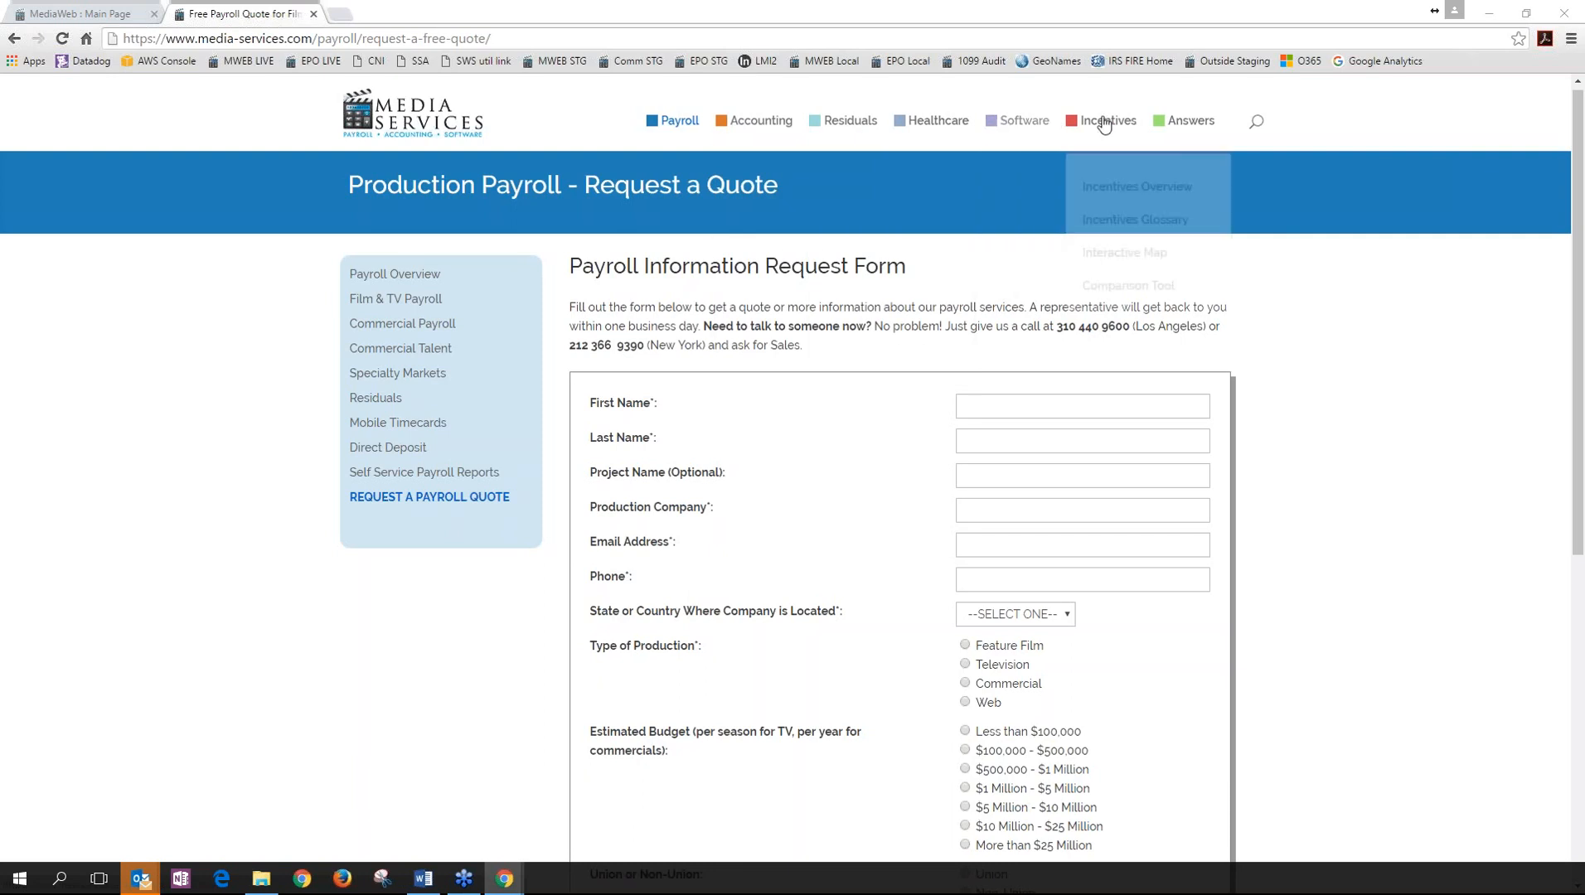
pyautogui.moveTo(1104, 125)
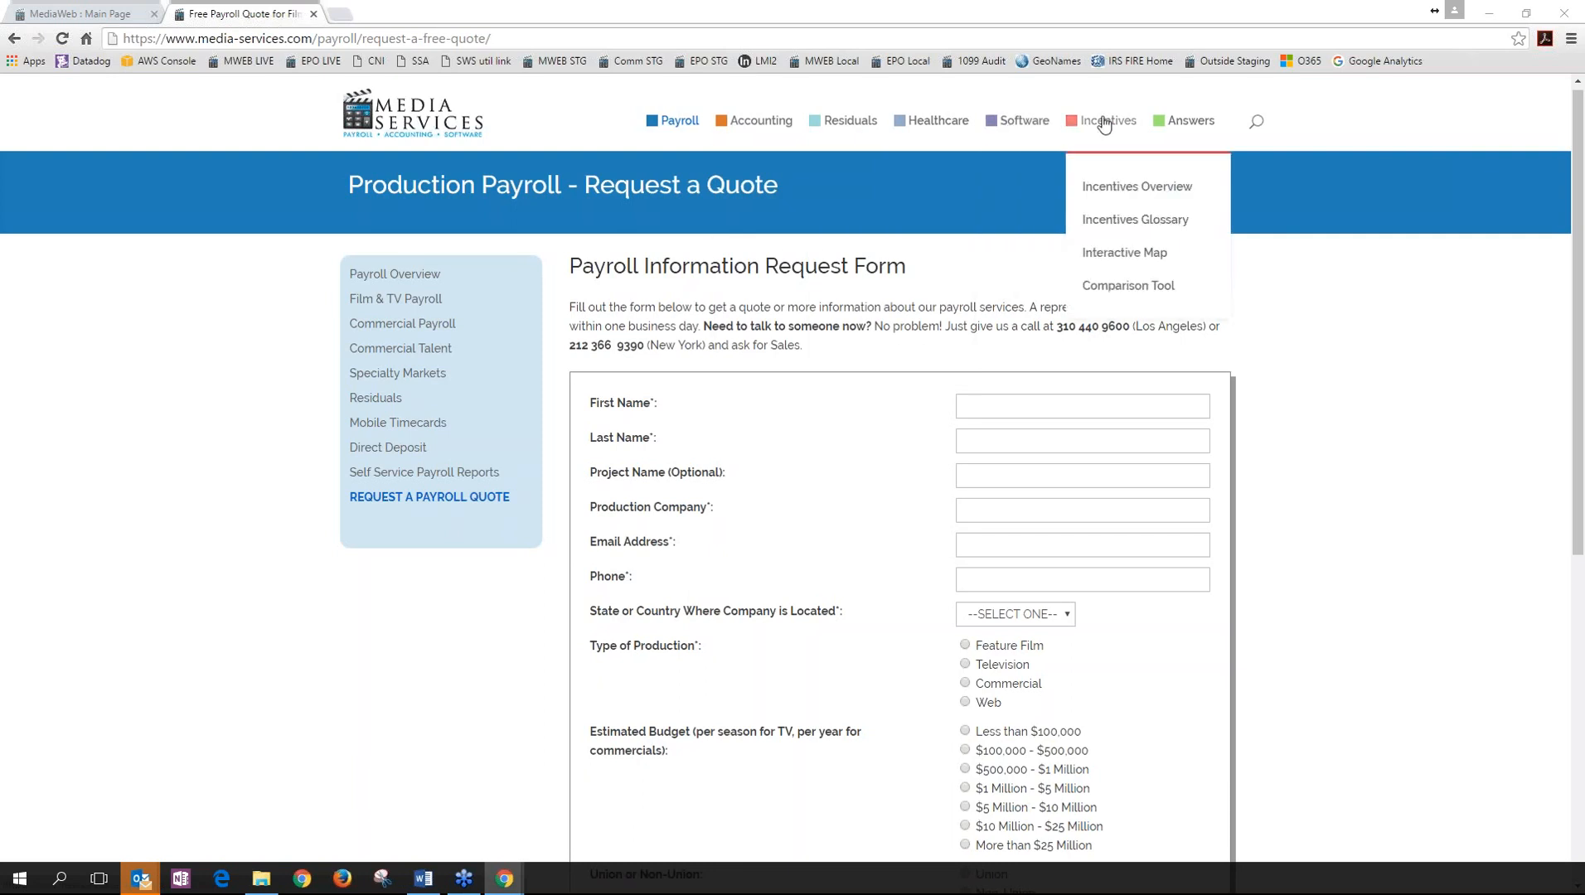
pyautogui.click(1107, 256)
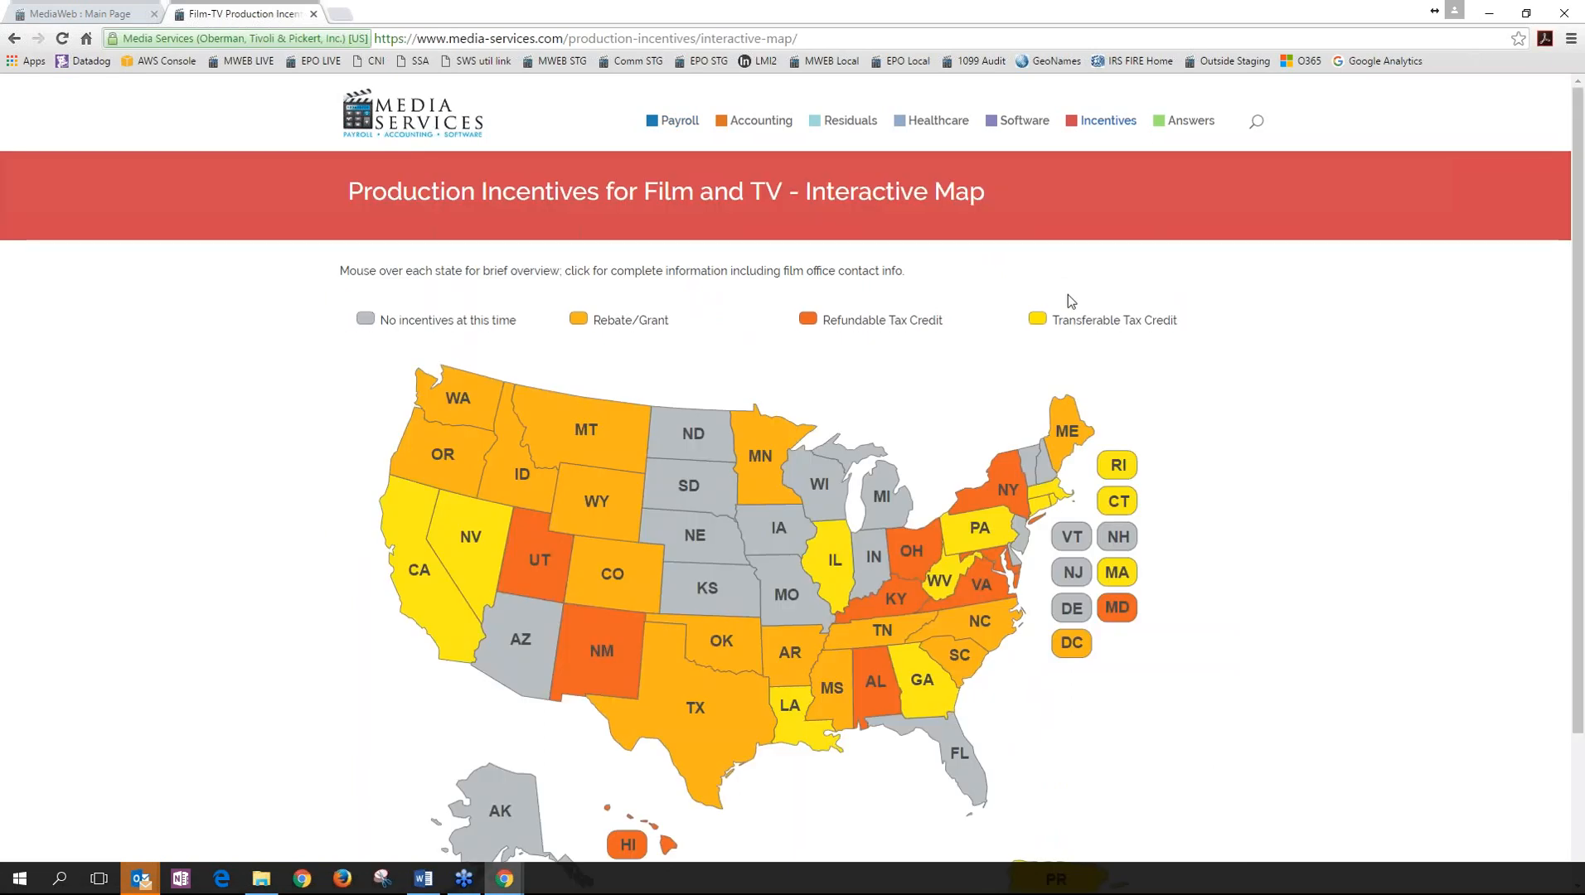
pyautogui.moveTo(746, 653)
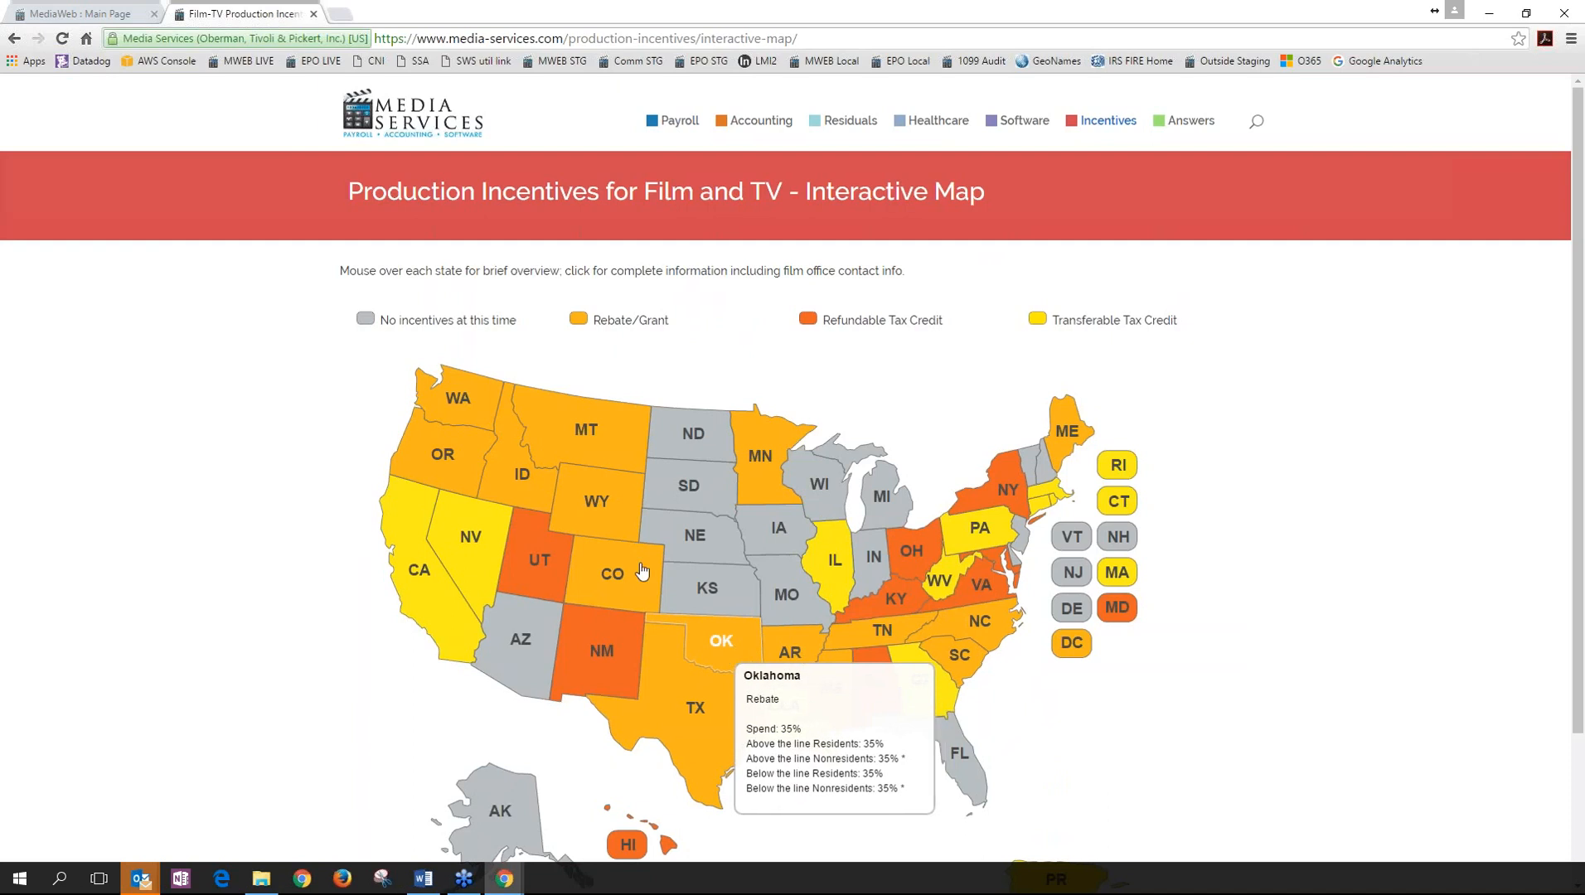
pyautogui.moveTo(571, 514)
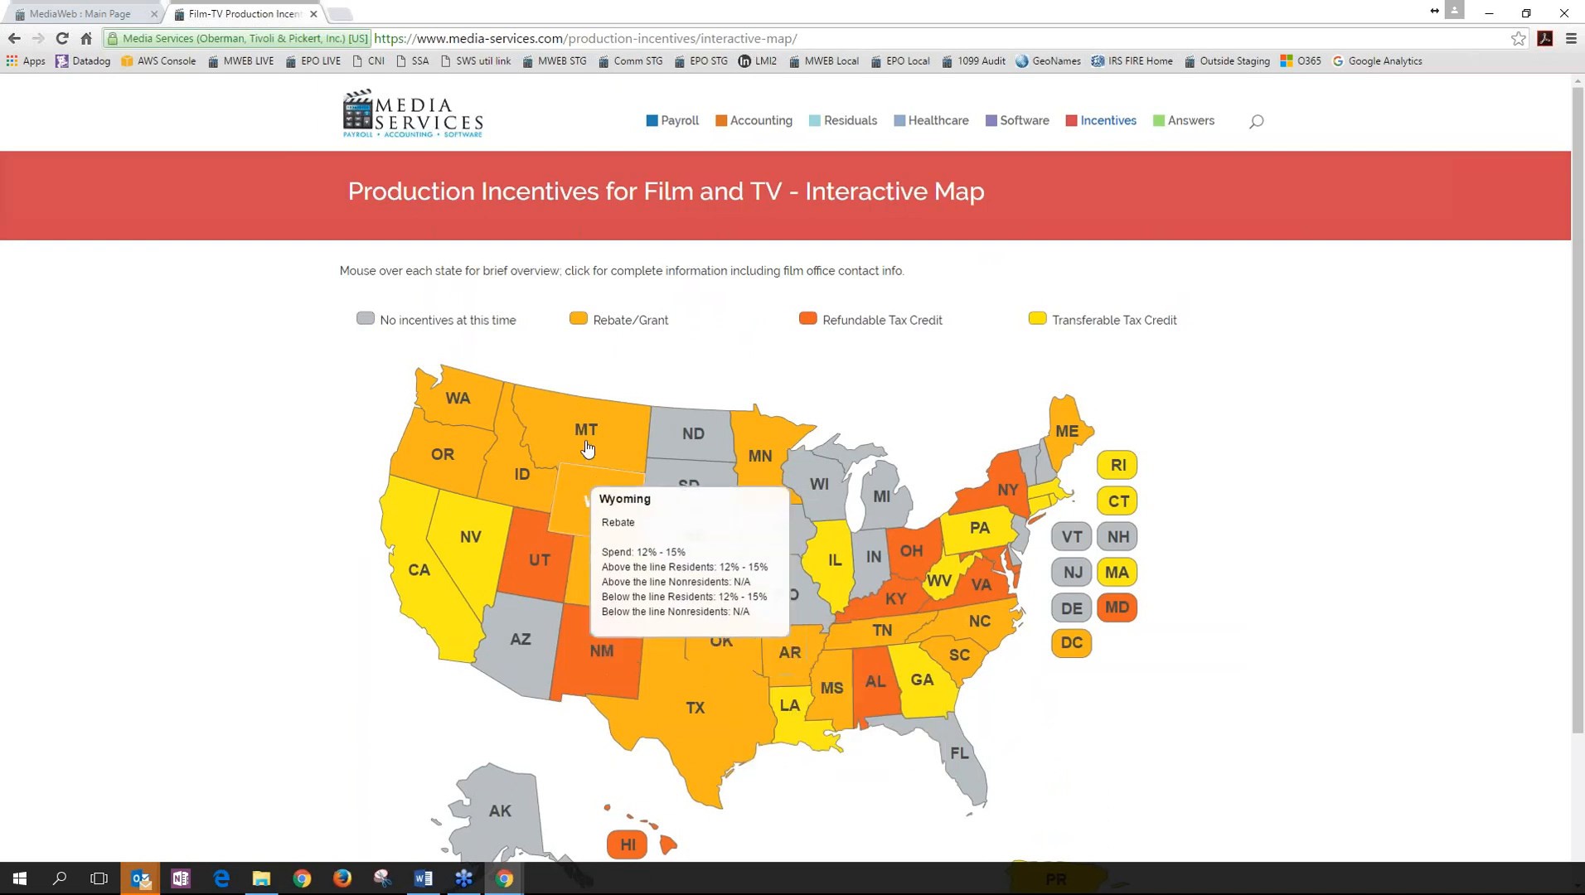
pyautogui.moveTo(504, 489)
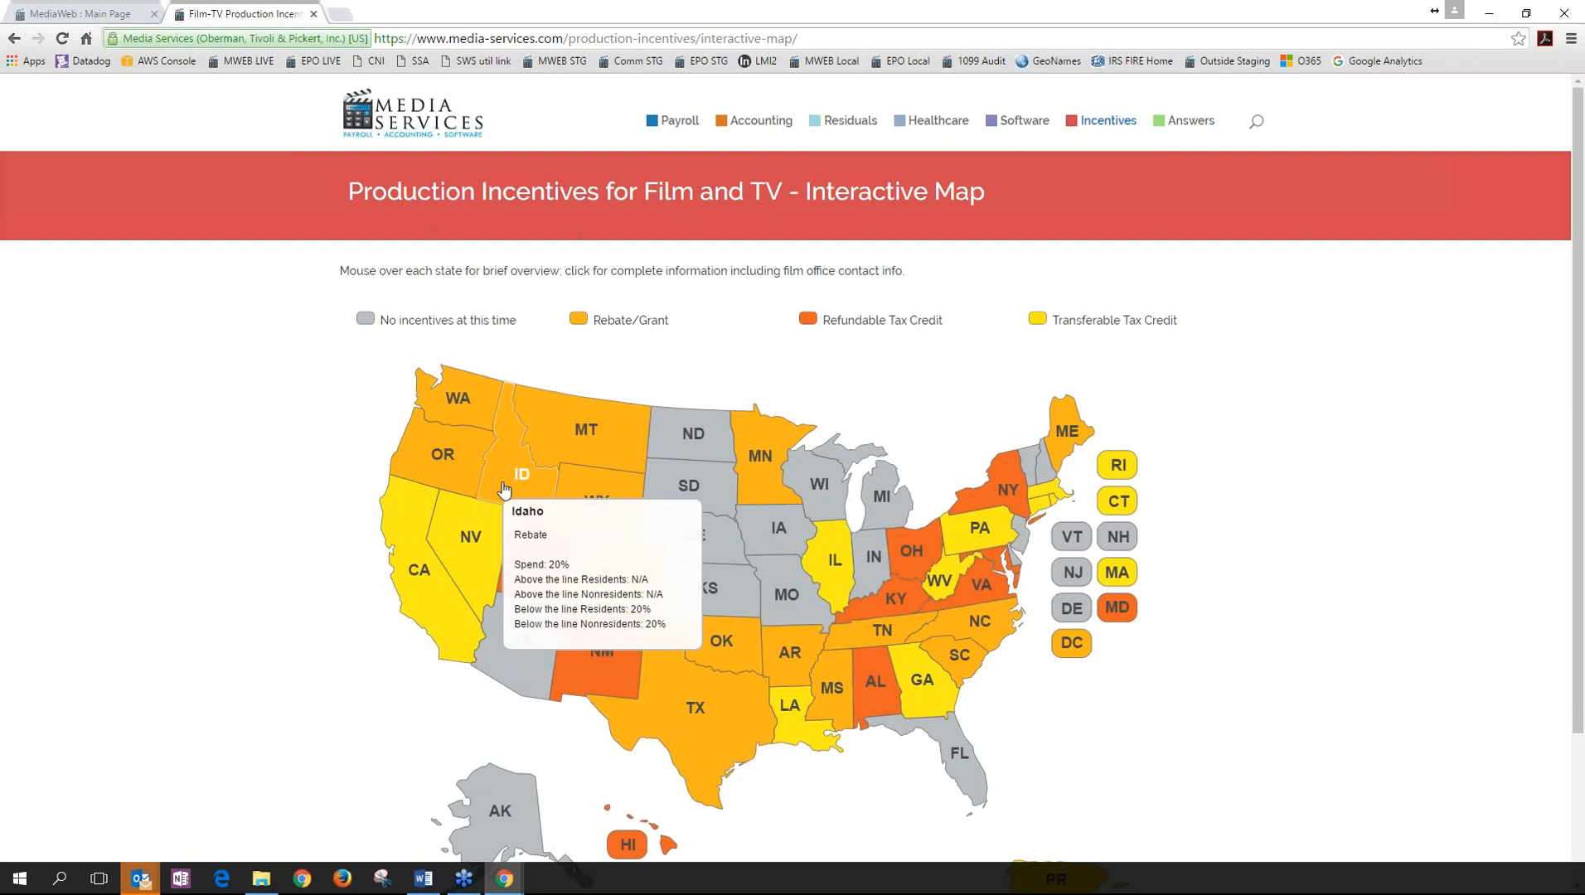